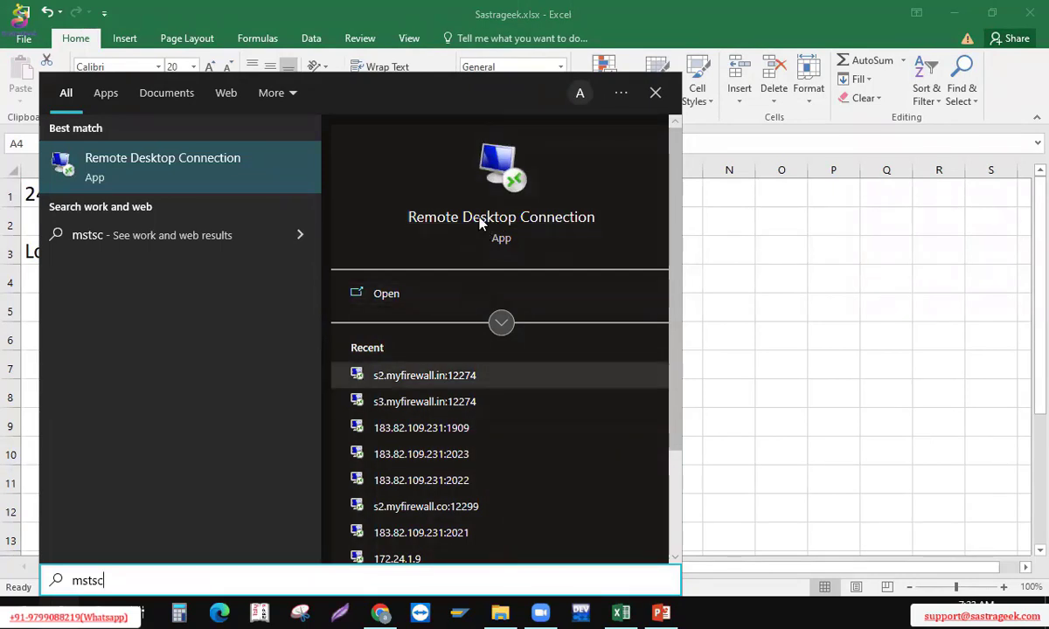
Launch Remote Desktop Connection via mstsc, show its options, and connect to the saved computer
click(480, 224)
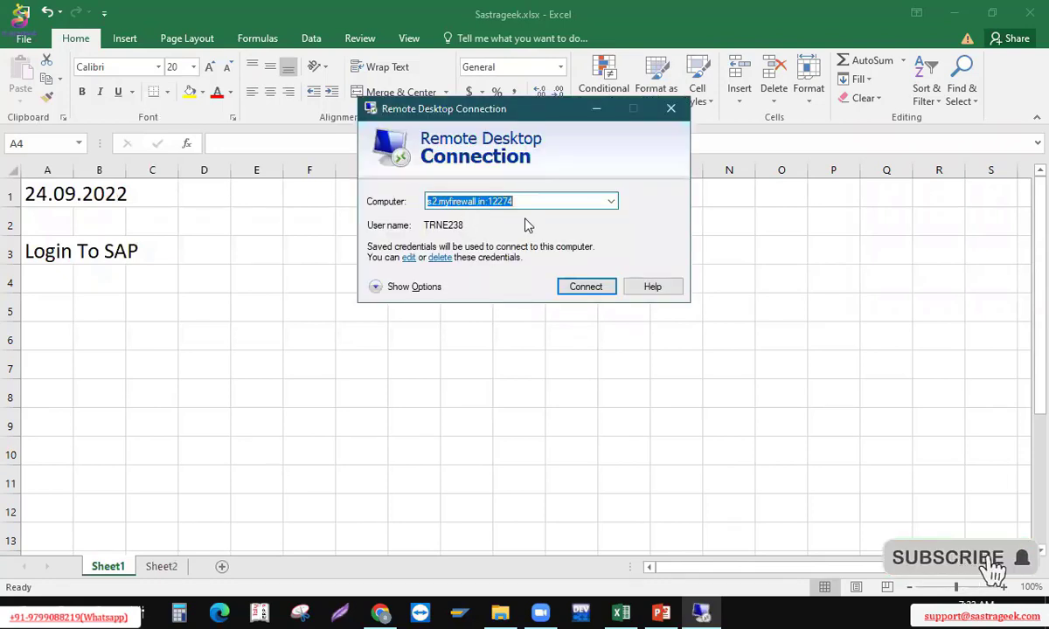
click(393, 288)
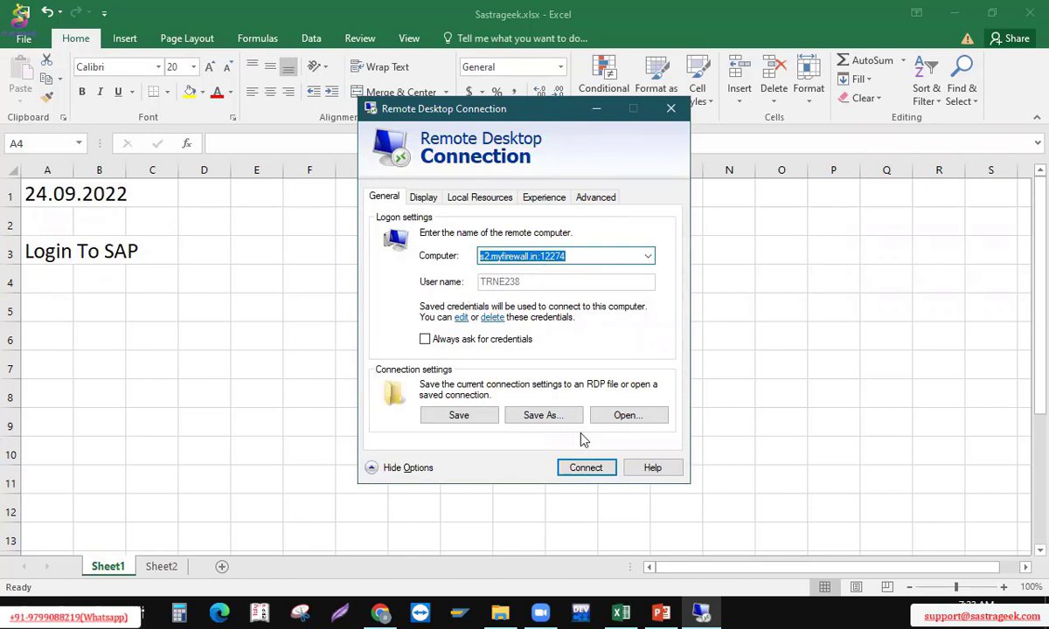
click(586, 470)
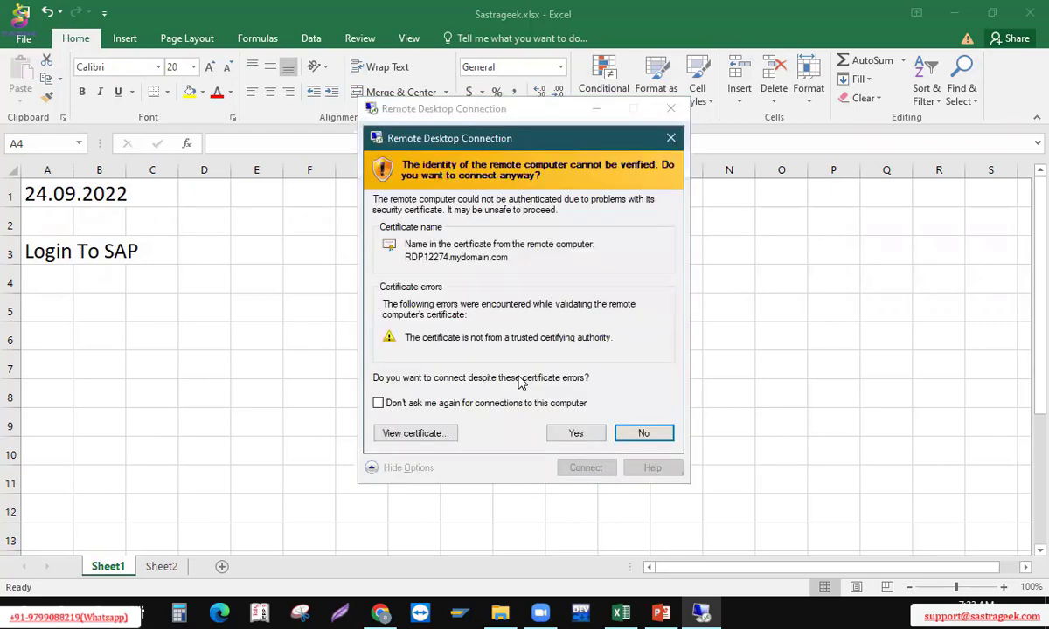
Accept the certificate warning to open the remote desktop on s2.myfirewall.in
click(577, 432)
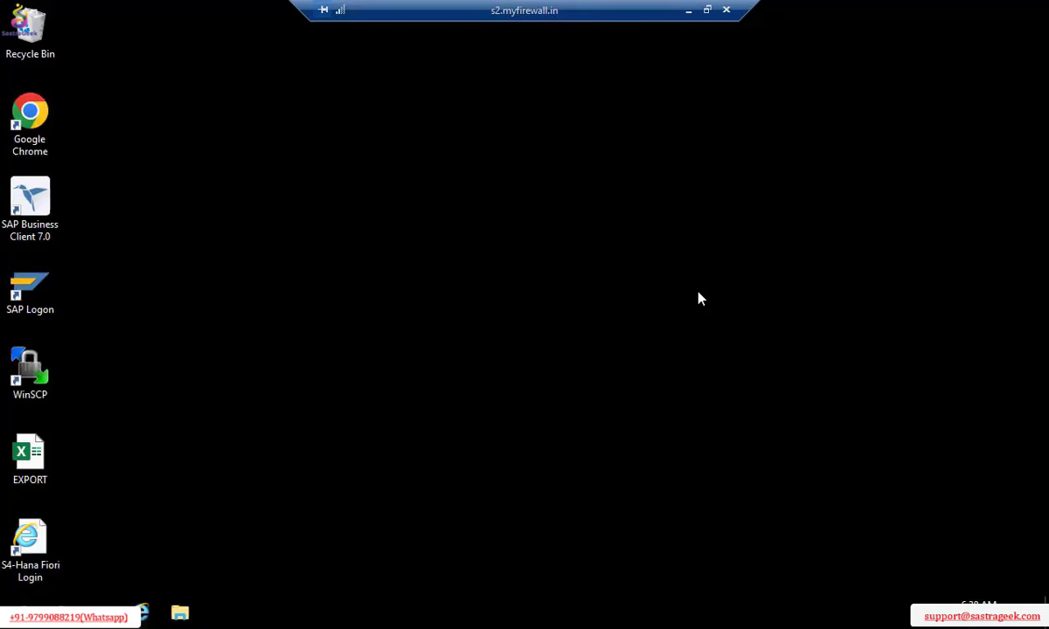
Open the S4-Hana connection from SAP Logon, choose the remembered user name and enter the password
double_click(37, 291)
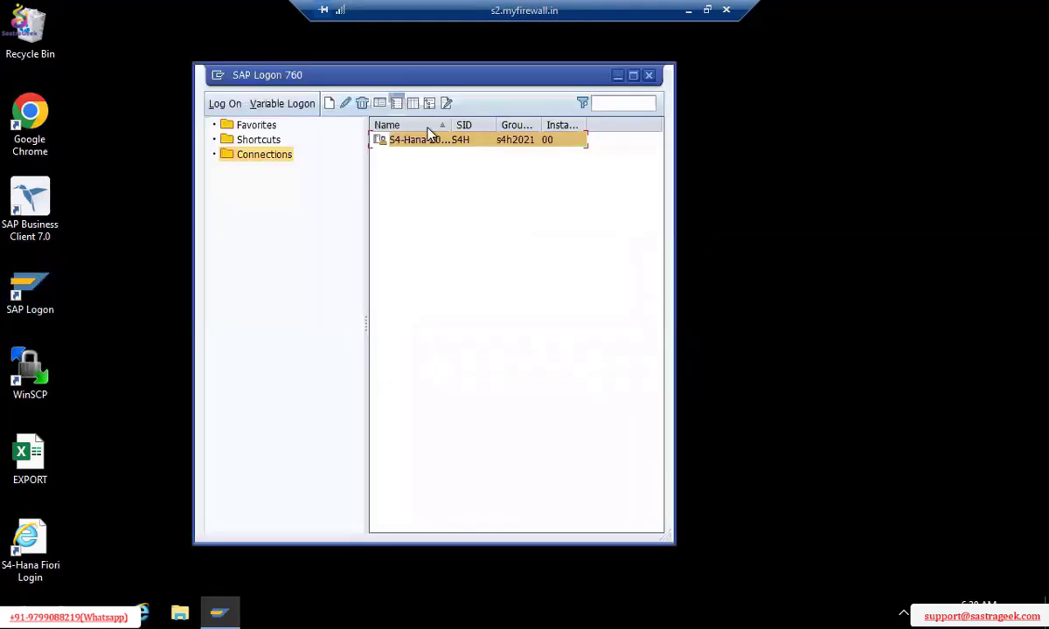
double_click(403, 146)
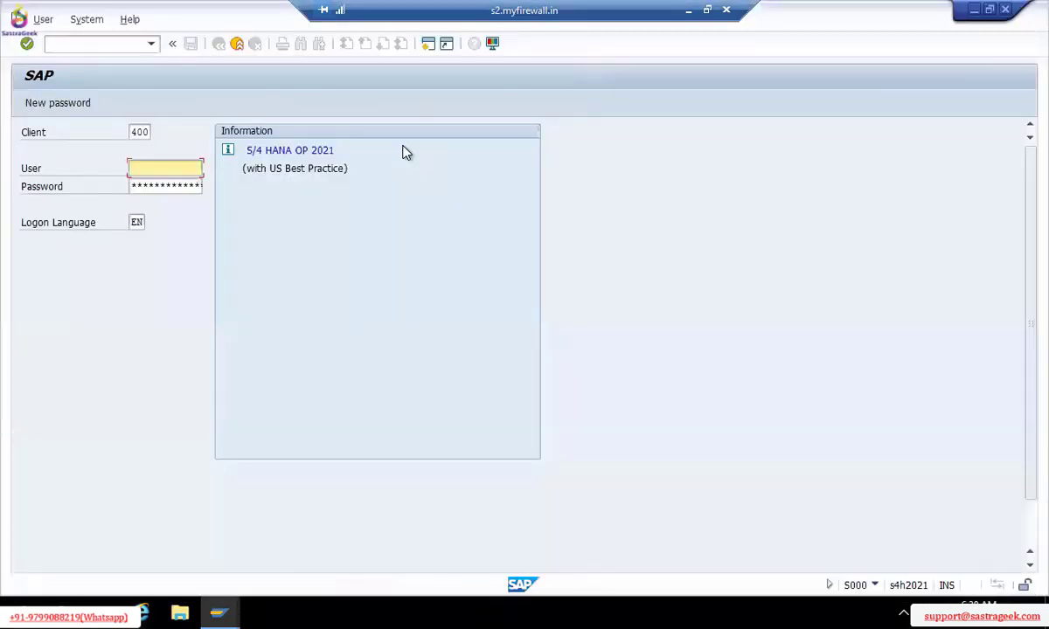
text(t)
key(Down)
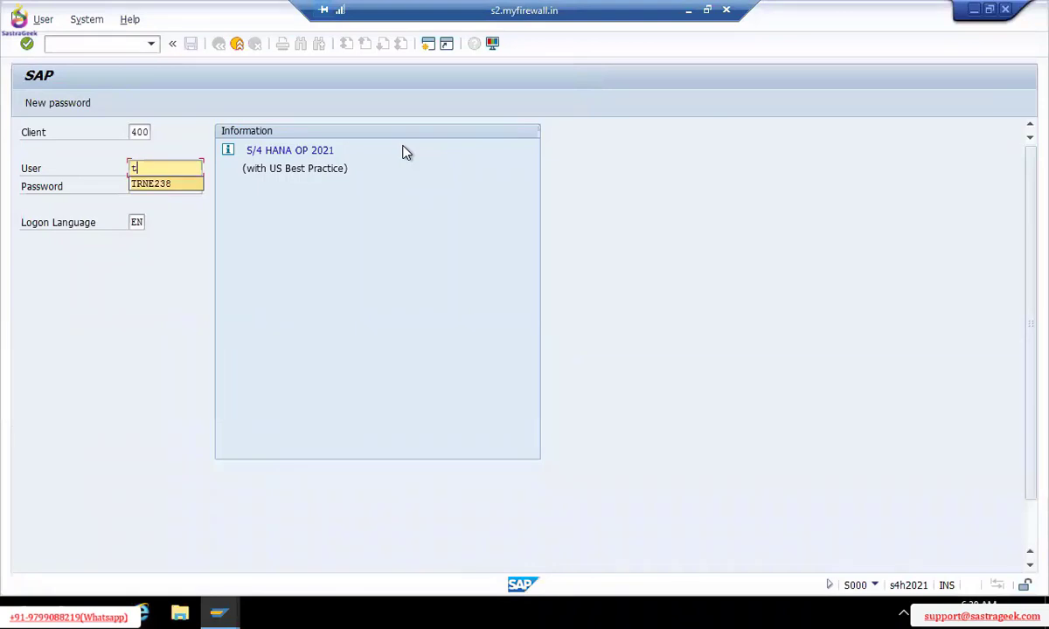
key(Tab)
text(******)
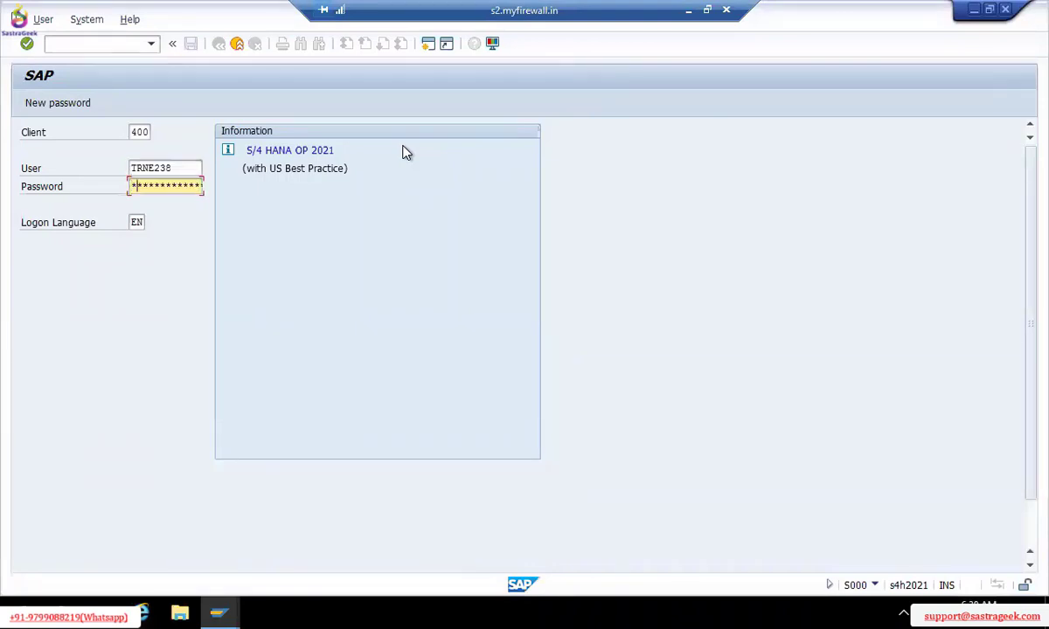
text(****)
Back in Excel, enter the note 'Company system' in cell A5
key(alt+Tab)
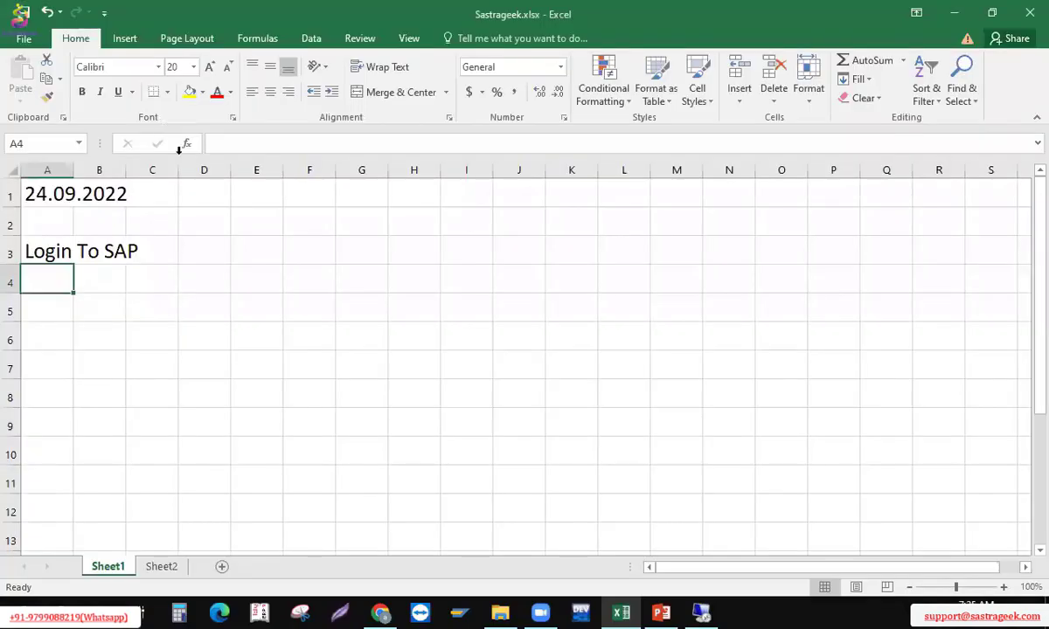
key(Down)
text(Company)
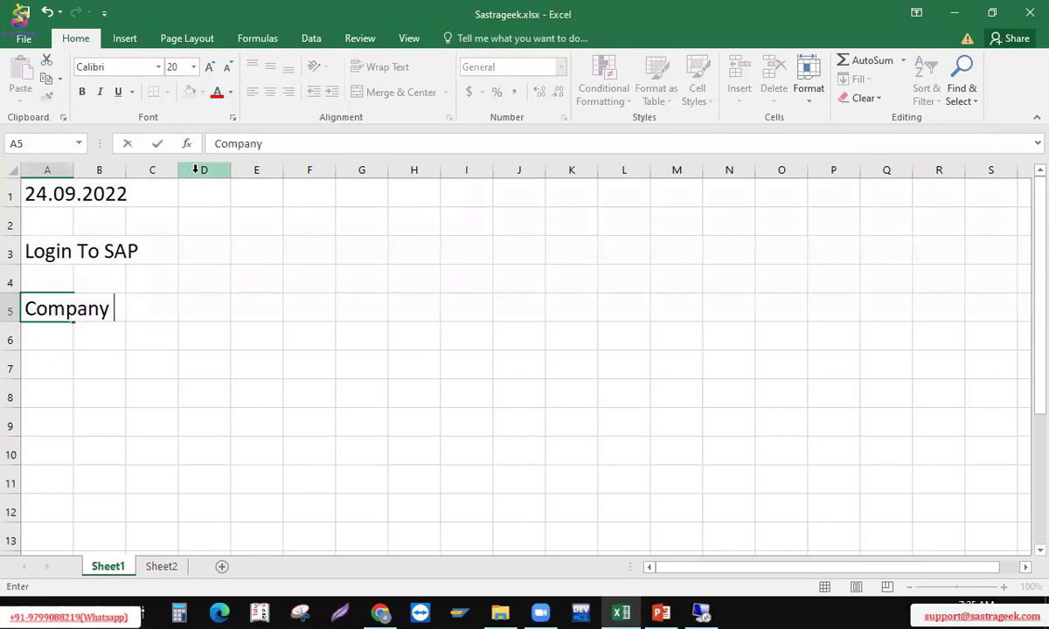
text( system)
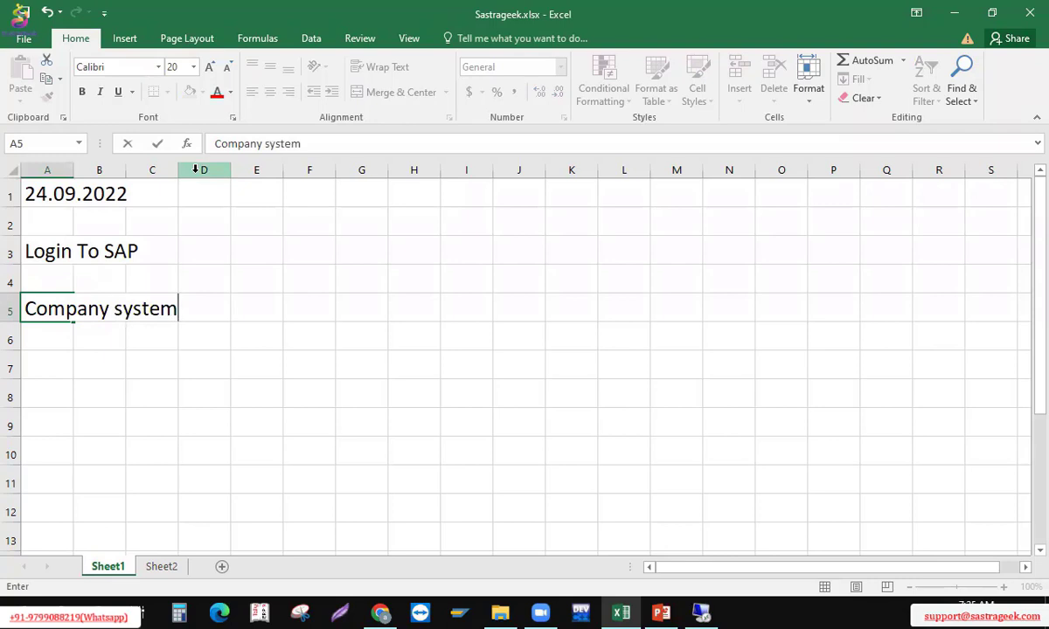
key(Return)
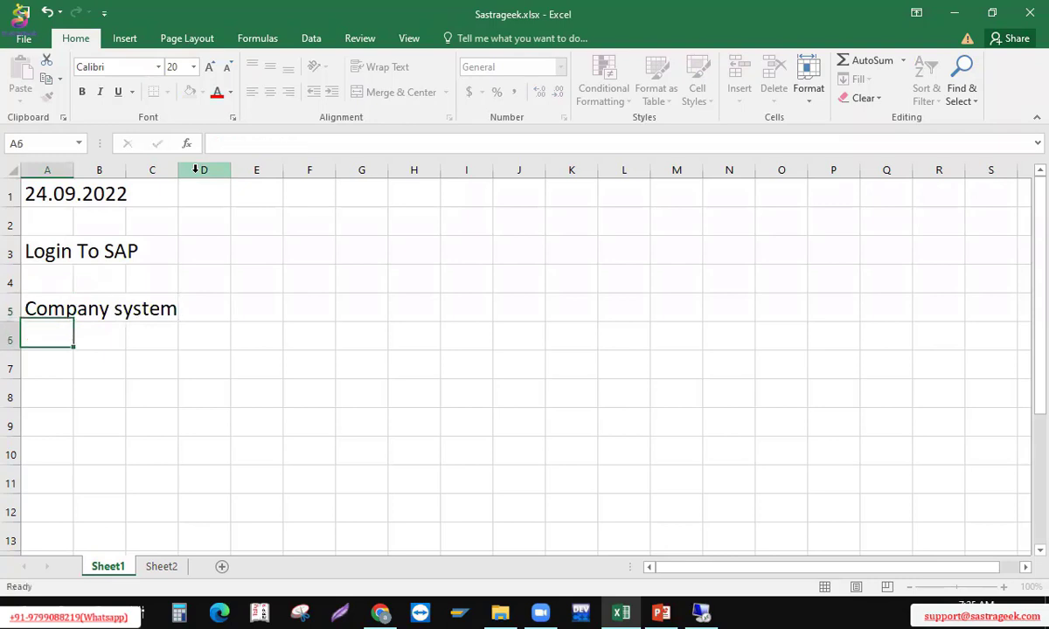
Enter 'system of a company - client' in A6, then move to cell I1
text(system of a compnay)
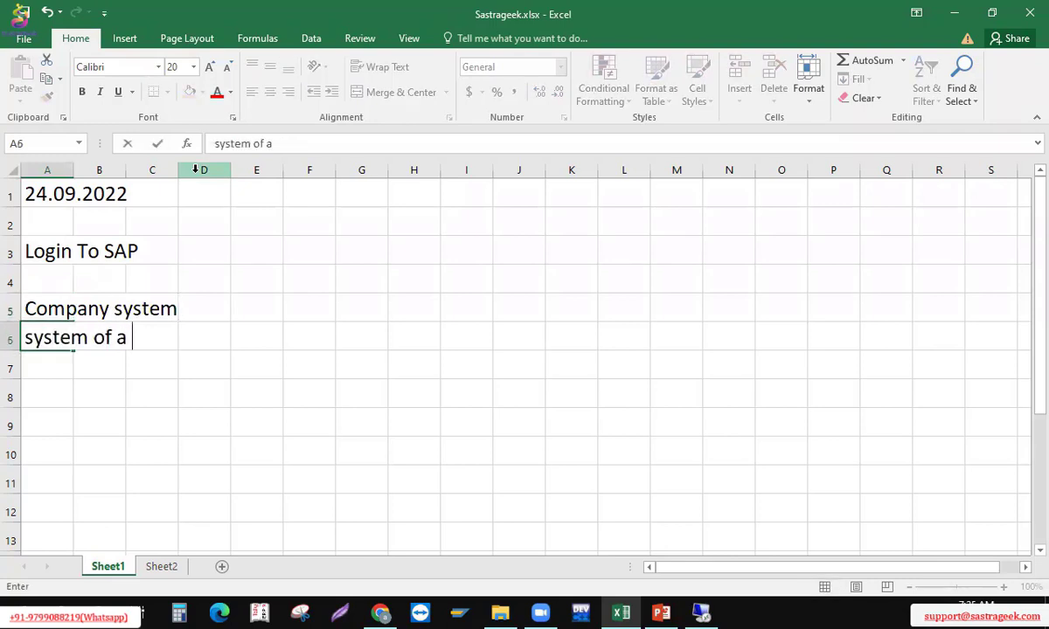
key(BackSpace)
key(BackSpace)
key(BackSpace)
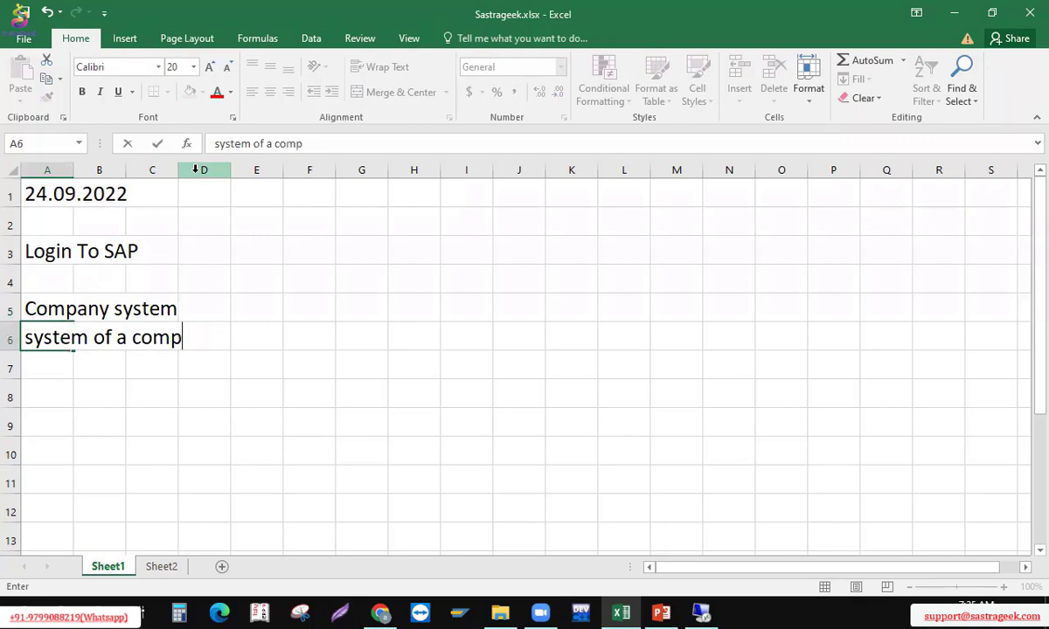
text(any)
text(- client)
key(Return)
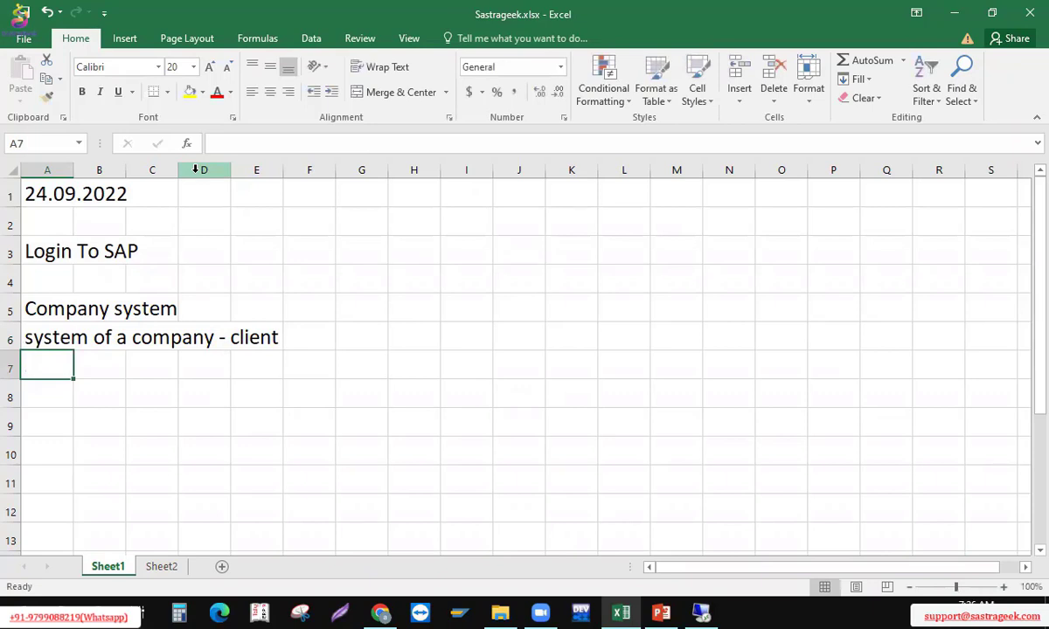
key(Right)
key(Right)
key(Right)
key(Right)
key(Right)
key(Right)
key(Right)
key(Right)
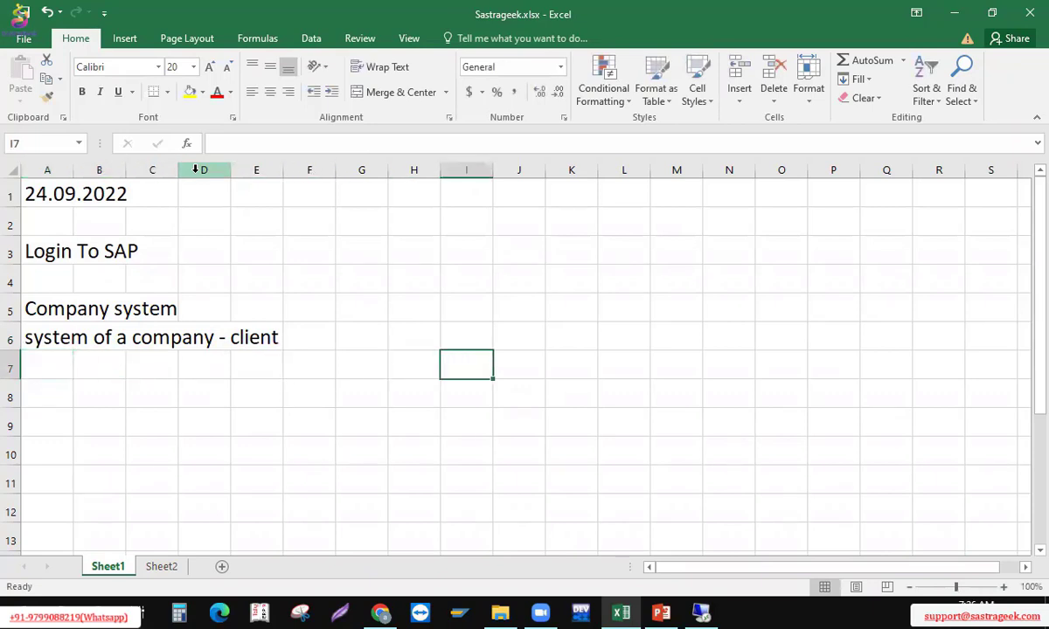
key(Up)
key(Up)
key(Up)
key(Up)
key(Up)
key(Up)
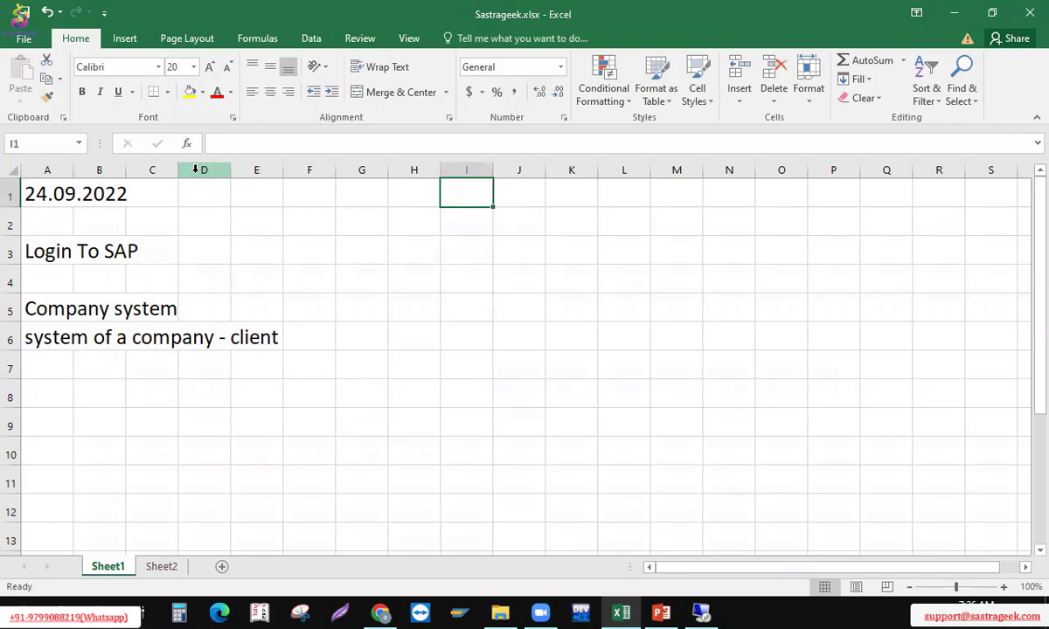
Enter 'LEO Group of company' in cell I1
text(LE)
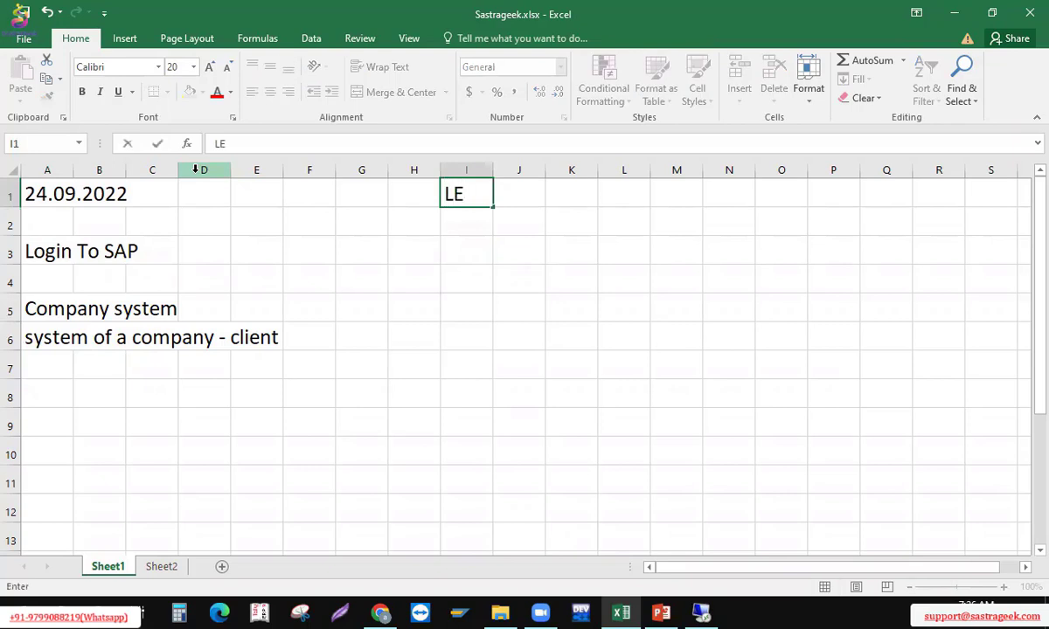
text(O Group of)
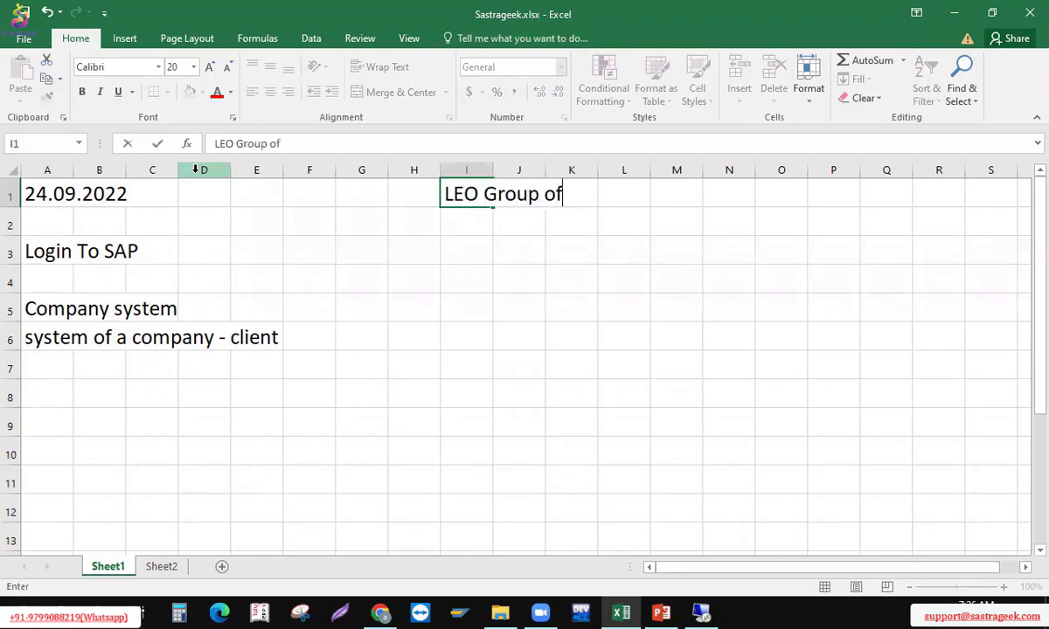
text( comapn)
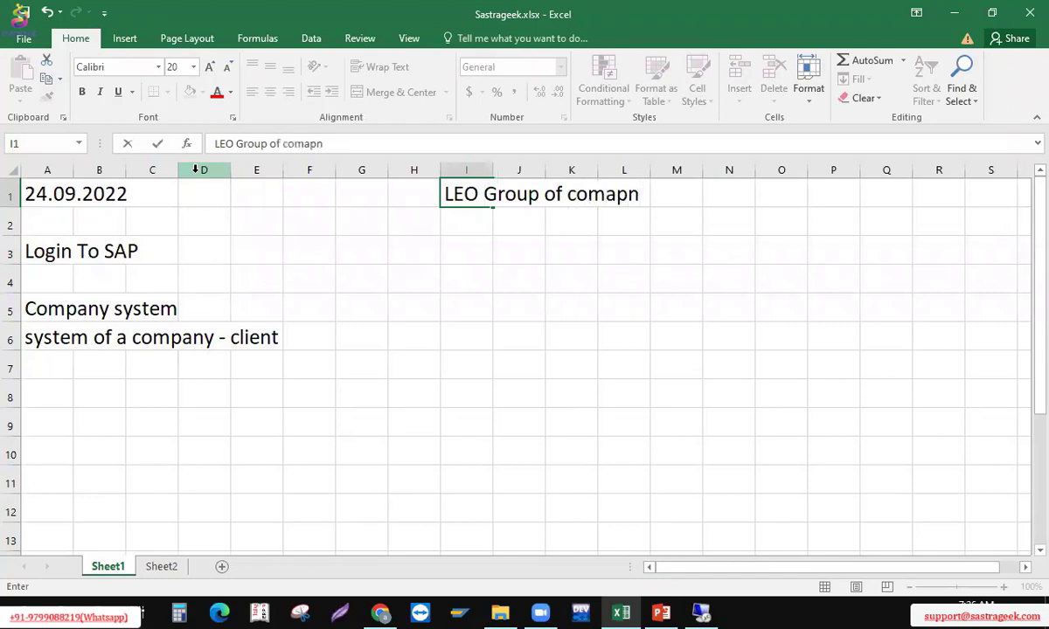
key(BackSpace)
key(BackSpace)
key(BackSpace)
text(pany)
key(Return)
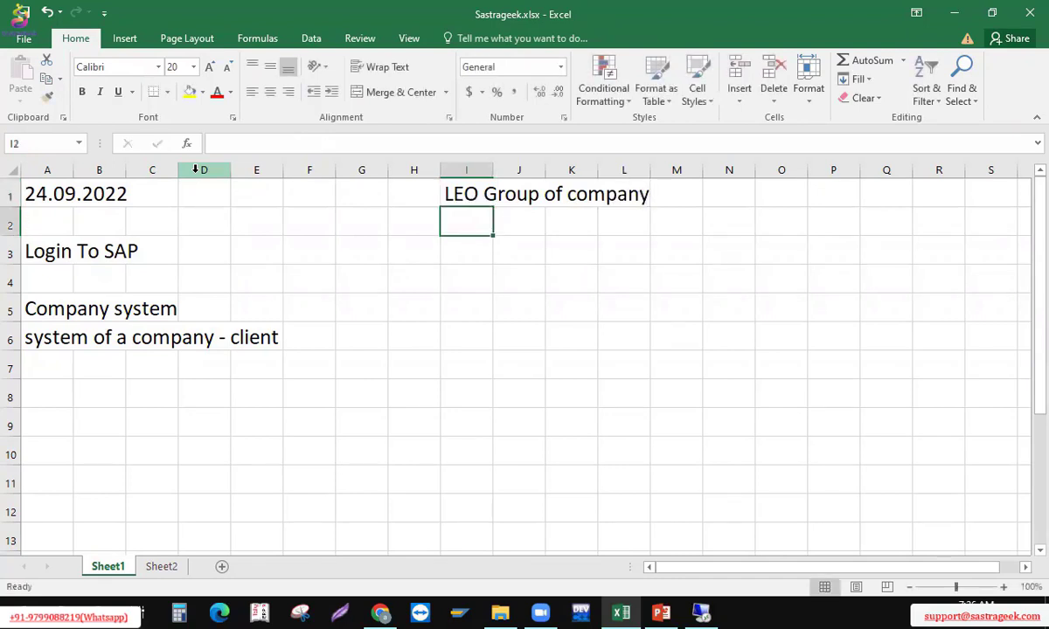
key(Up)
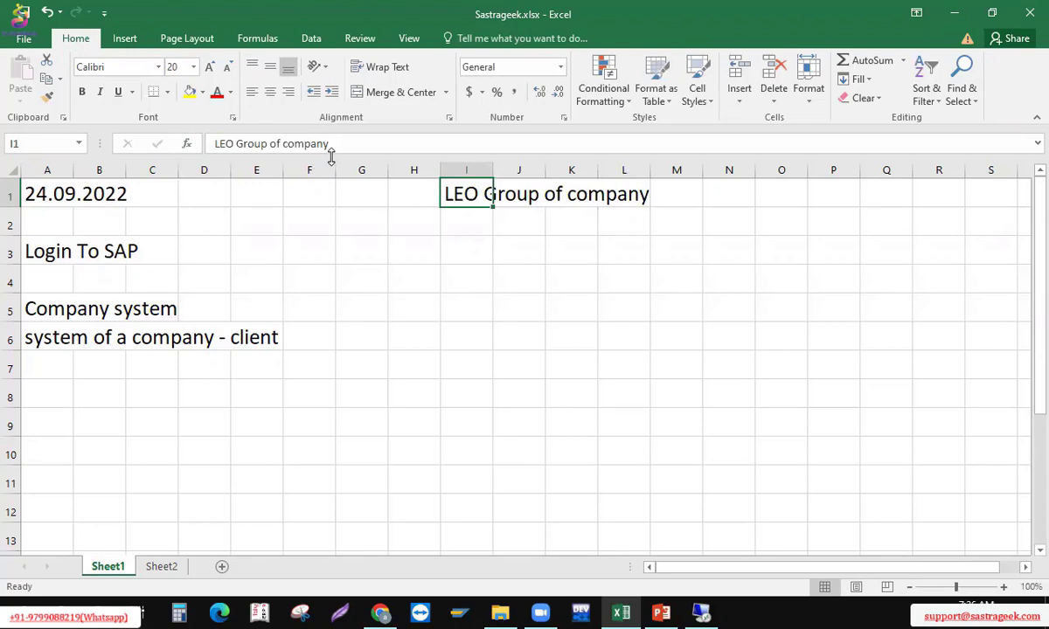
Add the label 'Client' in H1, beside LEO Group of company
key(Left)
text(Client)
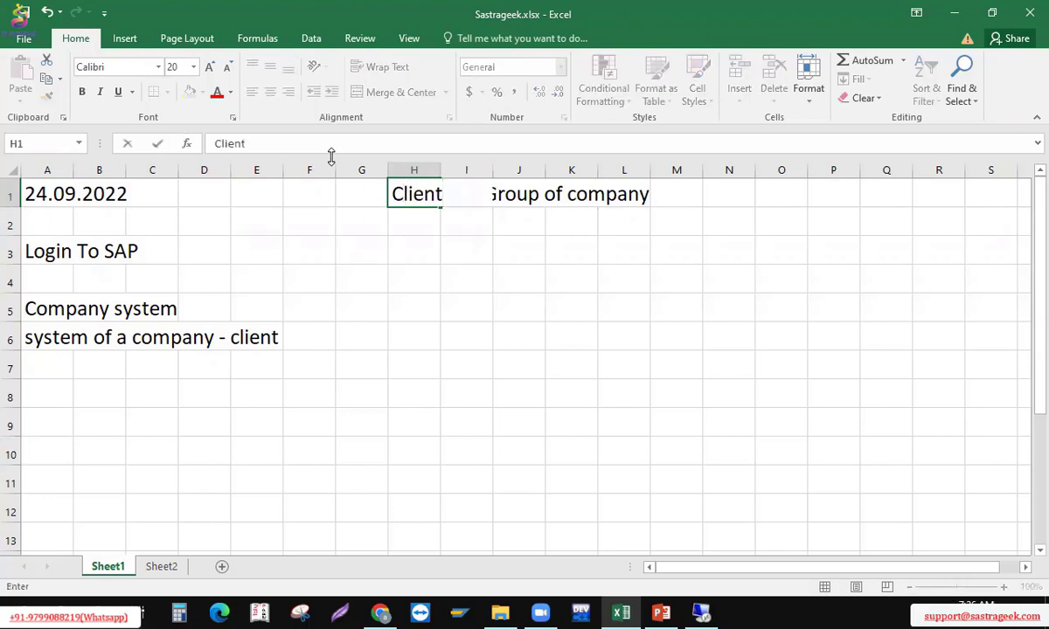
key(Return)
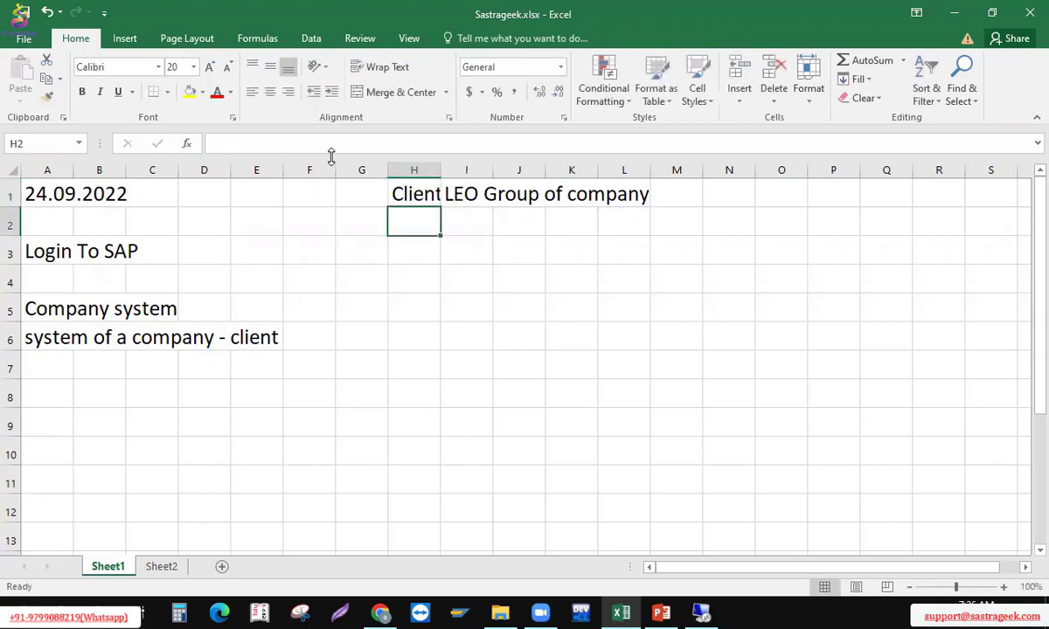
key(Right)
key(Up)
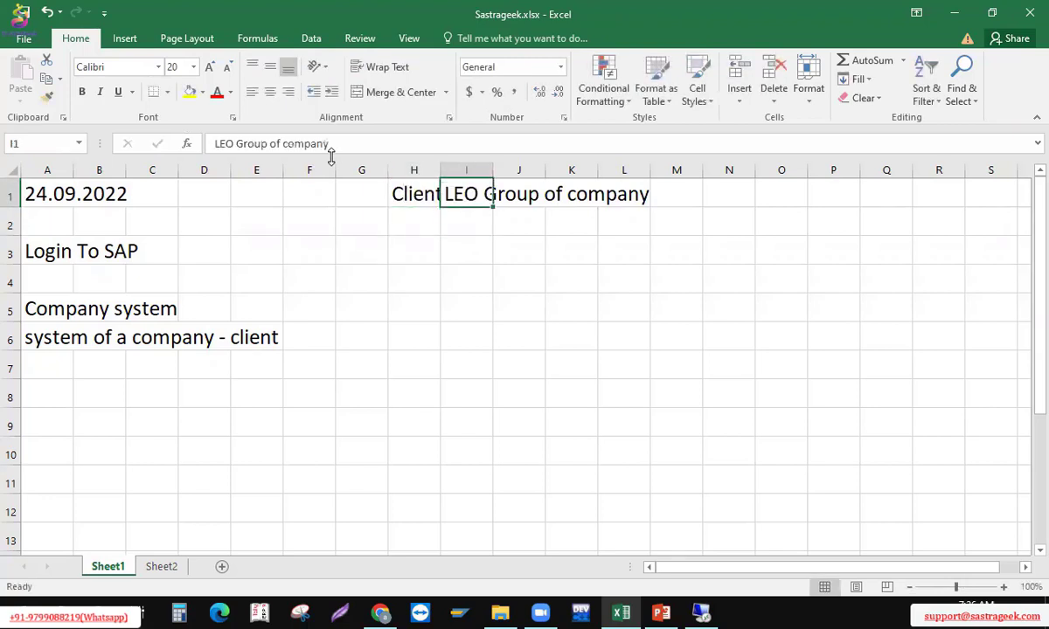
key(shift+Right)
key(shift+Right)
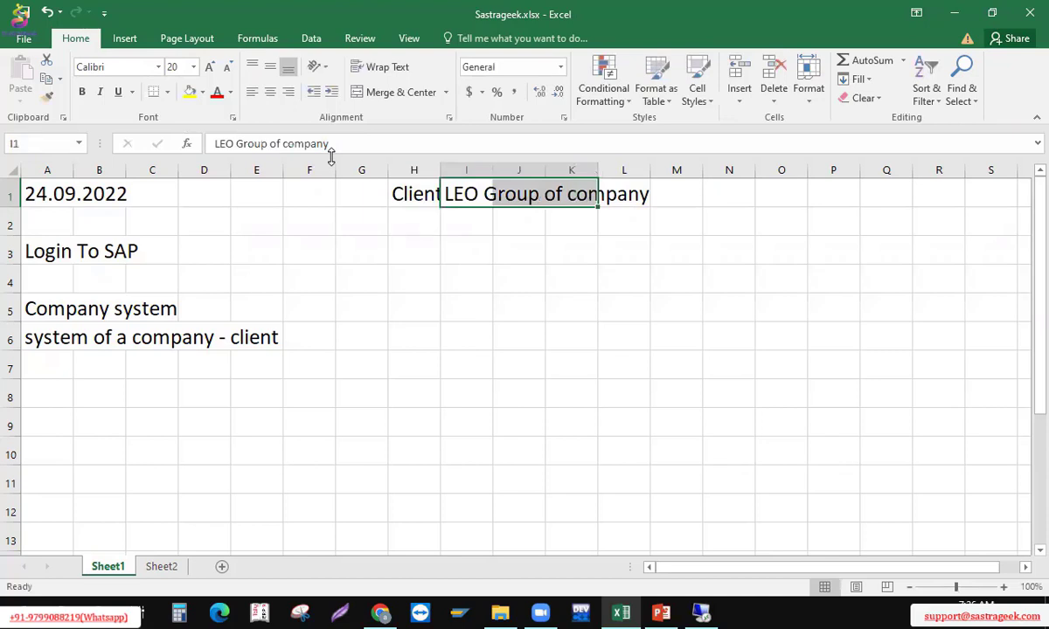
key(Left)
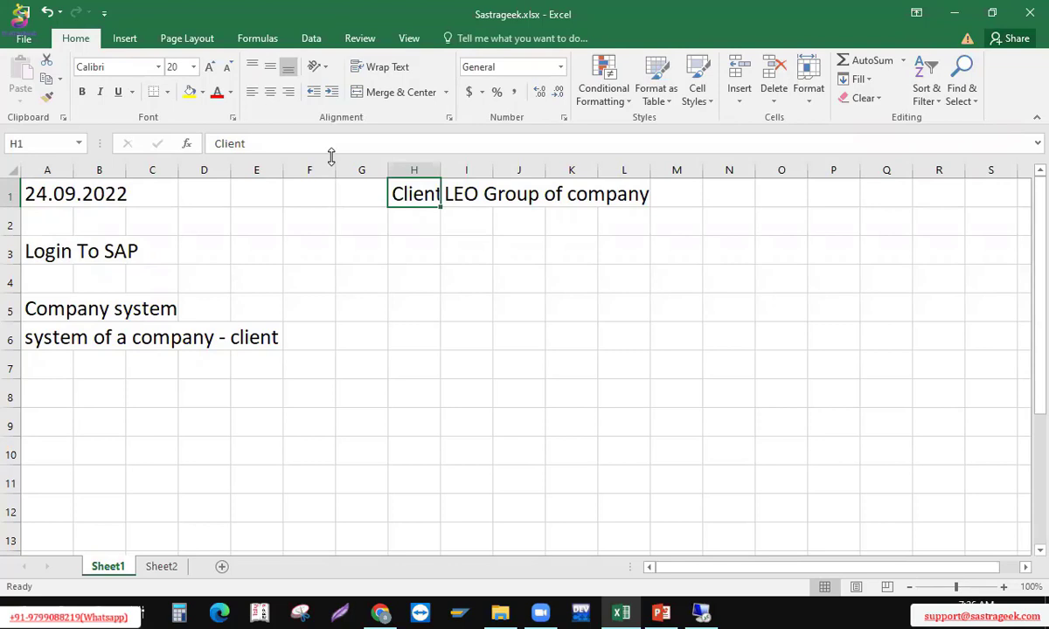
key(Right)
key(Left)
key(shift+Right)
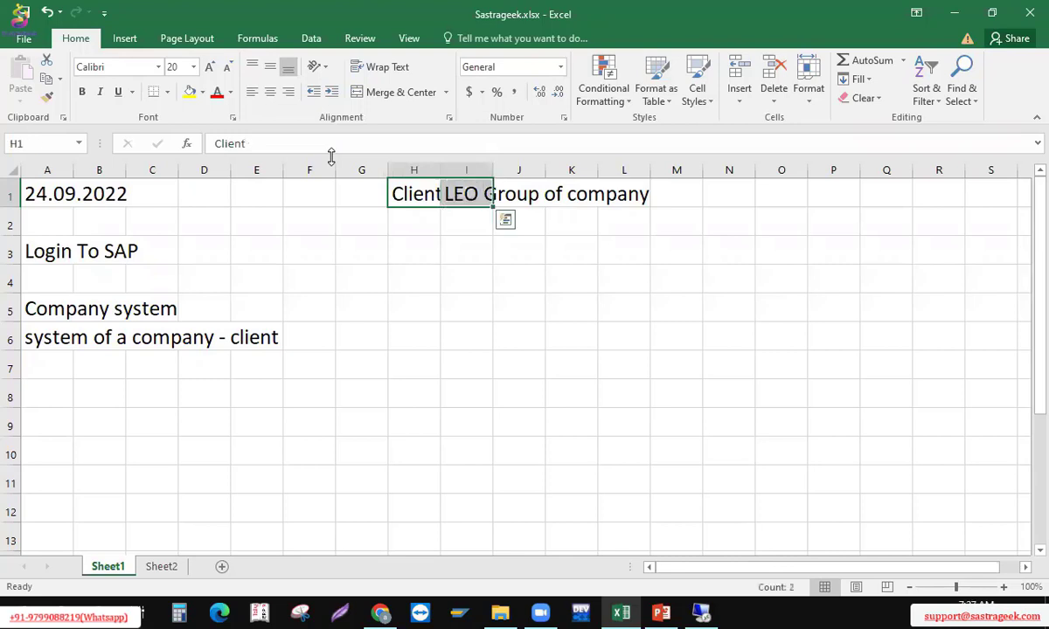
key(Right)
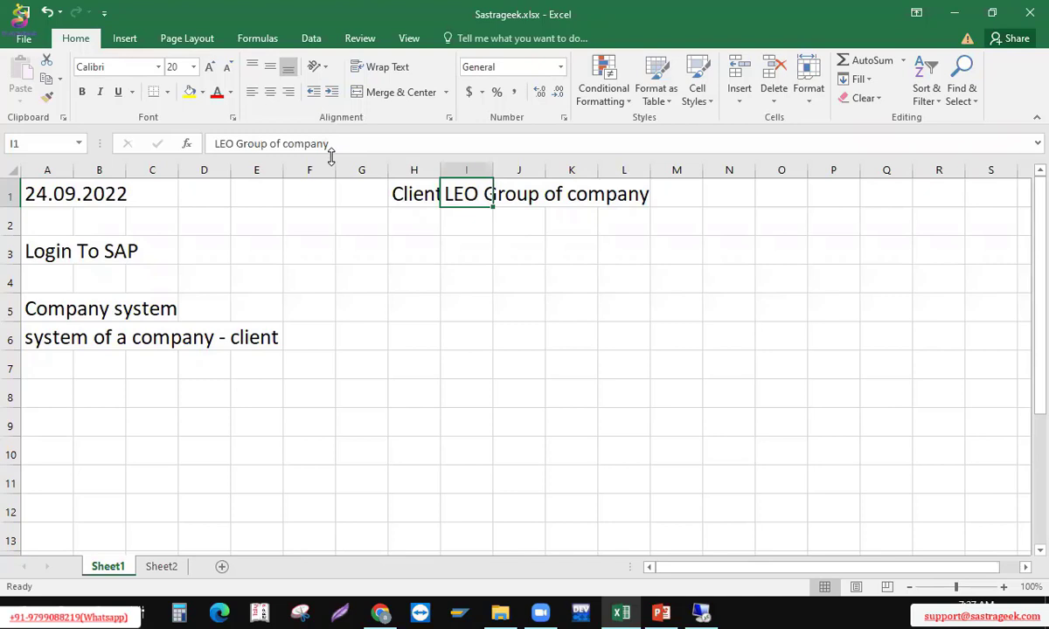
Enter 'Immplementation' in cell I3, under LEO Group of company
key(Down)
key(Down)
text(Im)
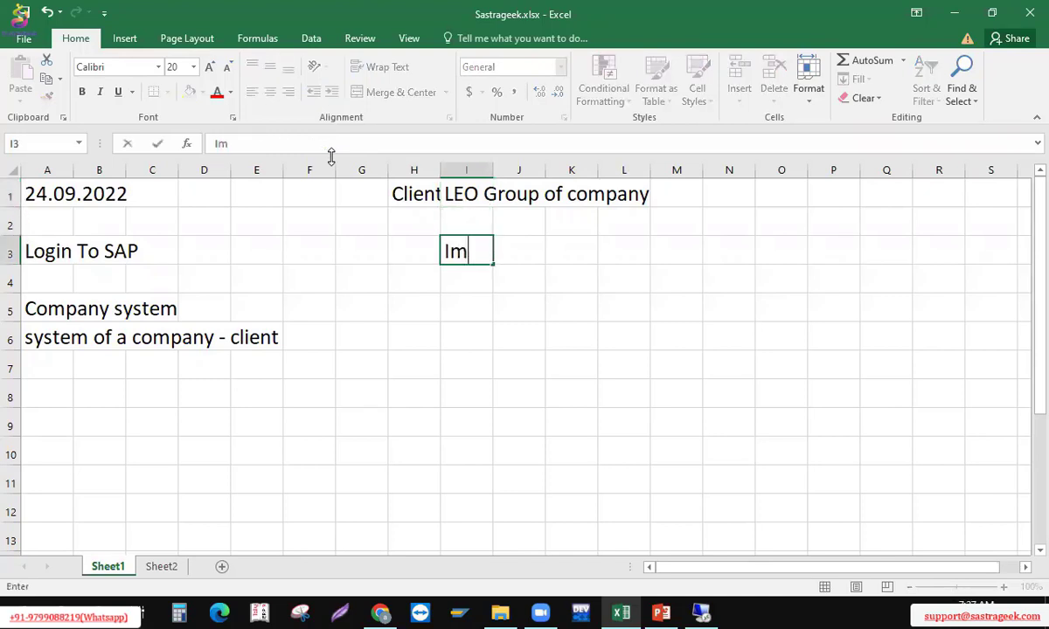
text(mplementation)
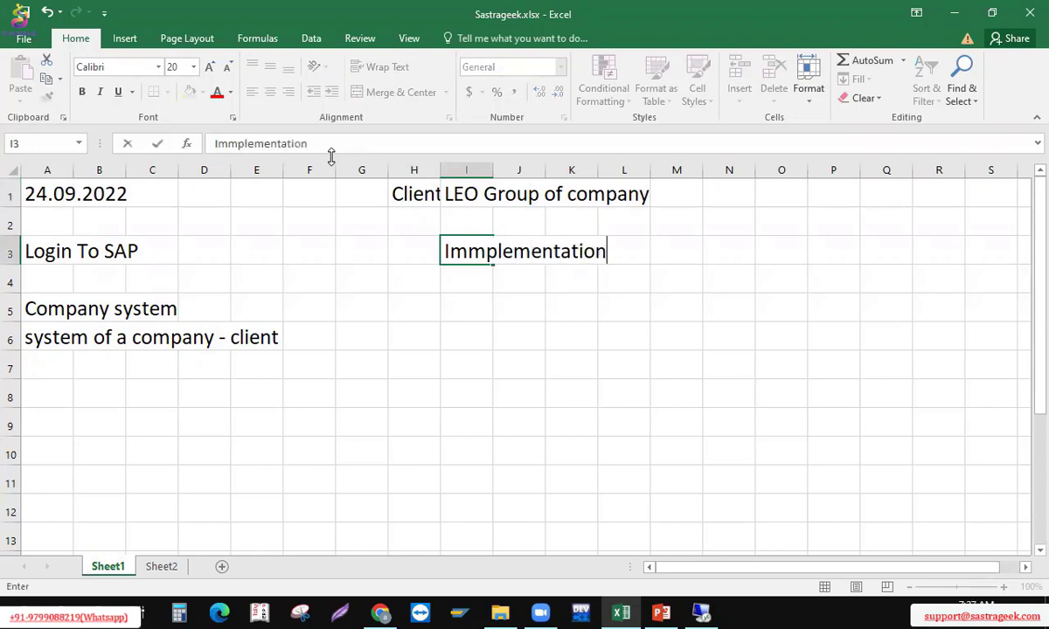
key(Return)
key(Up)
key(Up)
key(Up)
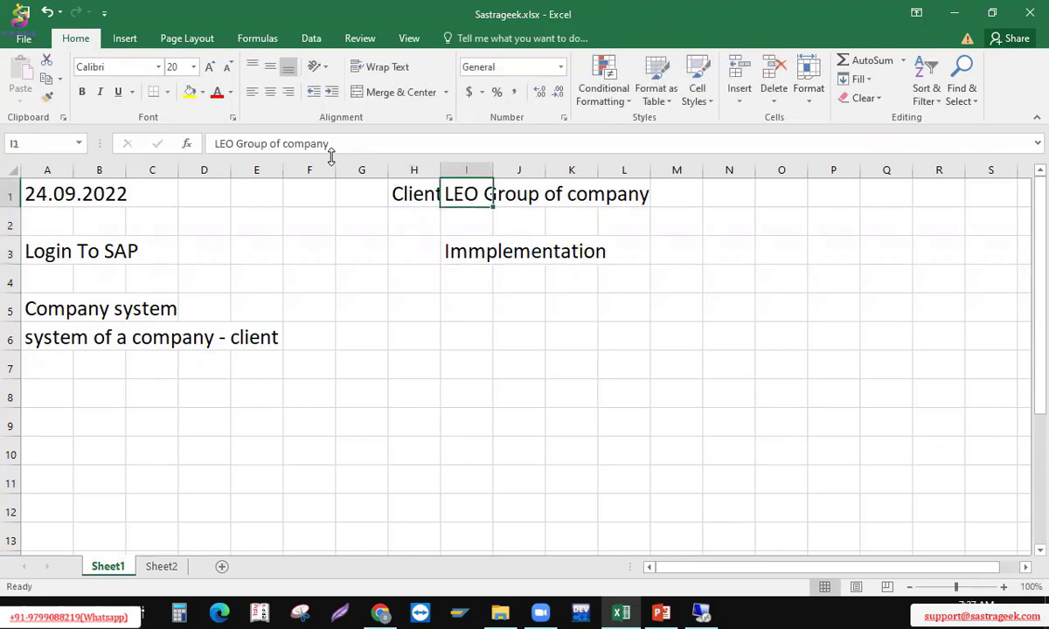
key(Left)
key(Left)
key(Left)
key(Left)
key(Left)
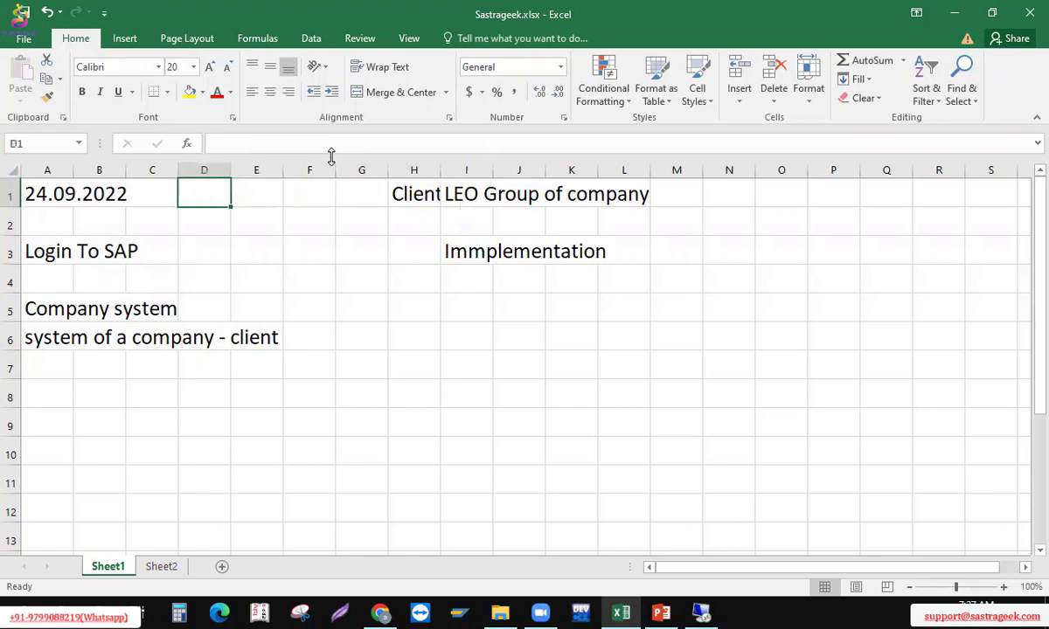
key(Right)
key(Right)
key(Right)
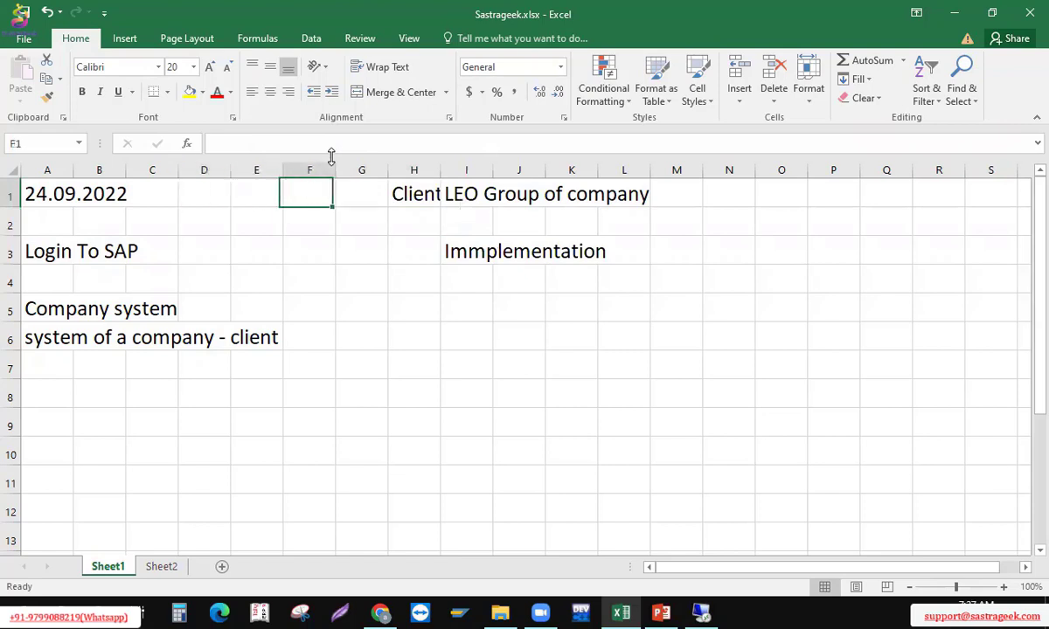
key(Down)
key(Down)
key(Down)
key(Down)
Enter the number 3 in cell A8
key(Left)
key(Left)
key(Left)
key(Left)
key(Left)
key(Down)
key(Down)
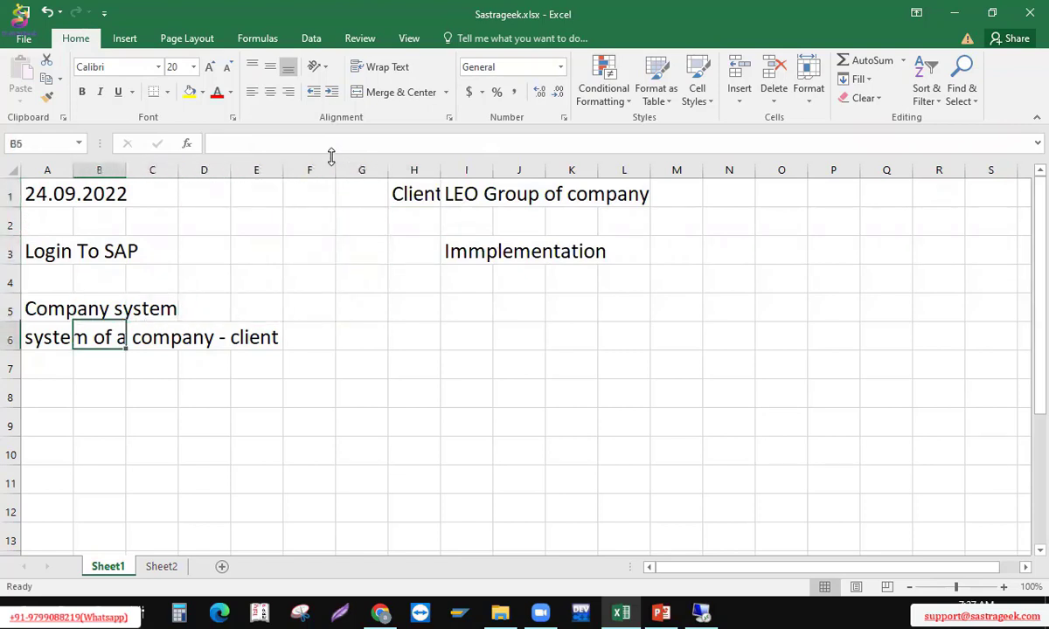
key(Left)
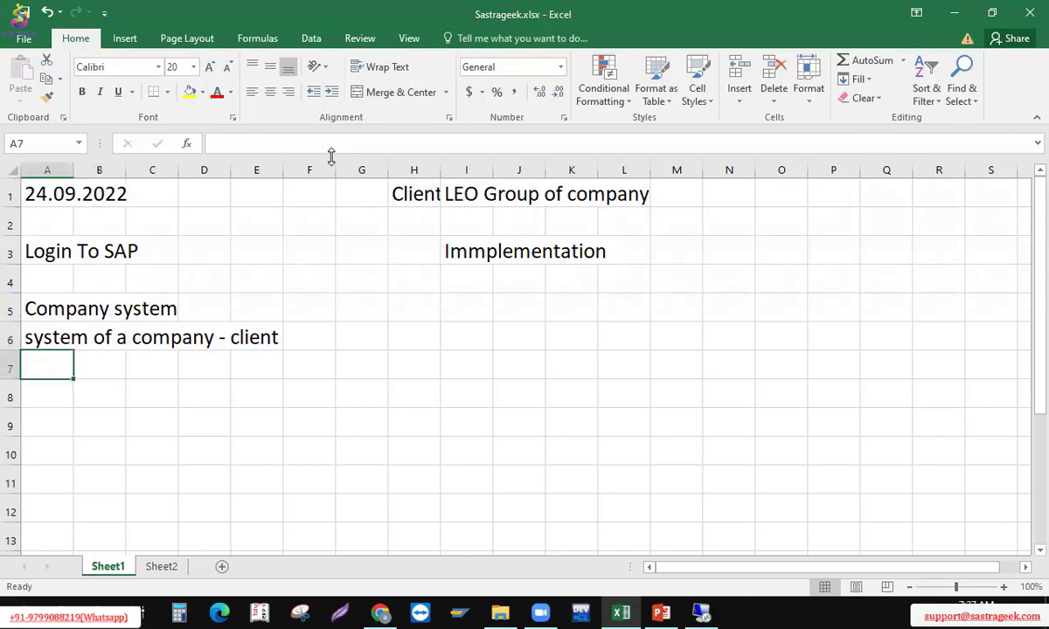
key(Down)
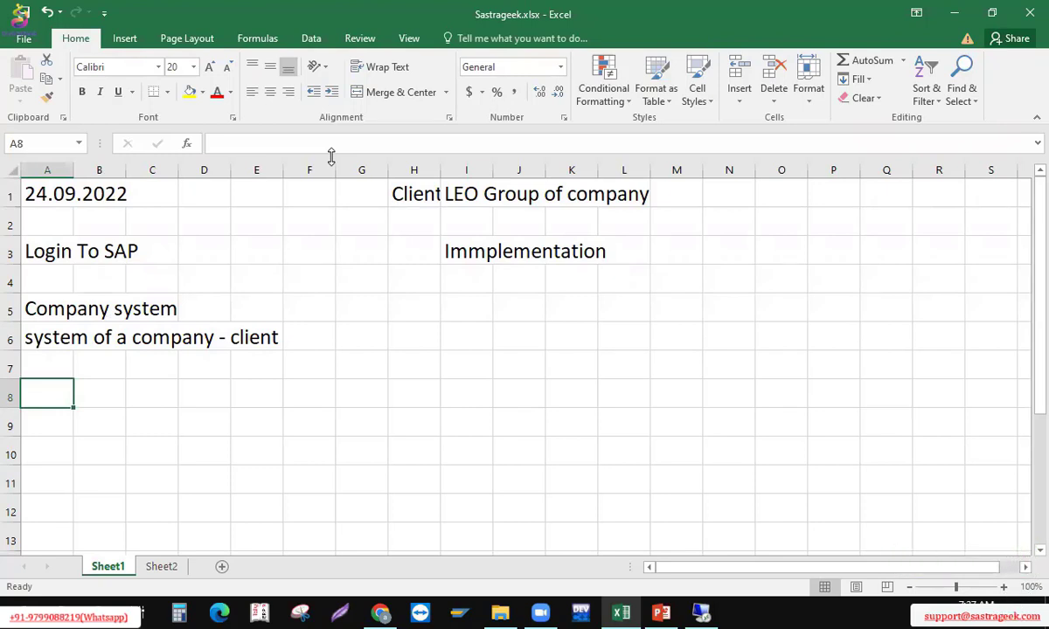
text(3)
key(Return)
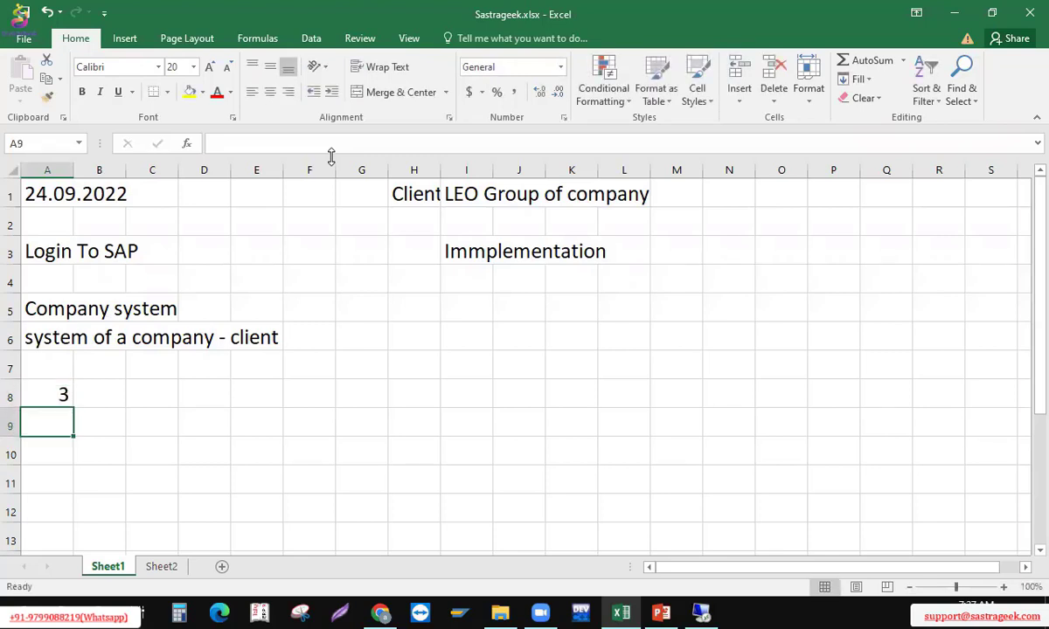
List 'Dev sys', 'Qas sys' and 'Prd sys' in cells A9 to A11
text(Dev s)
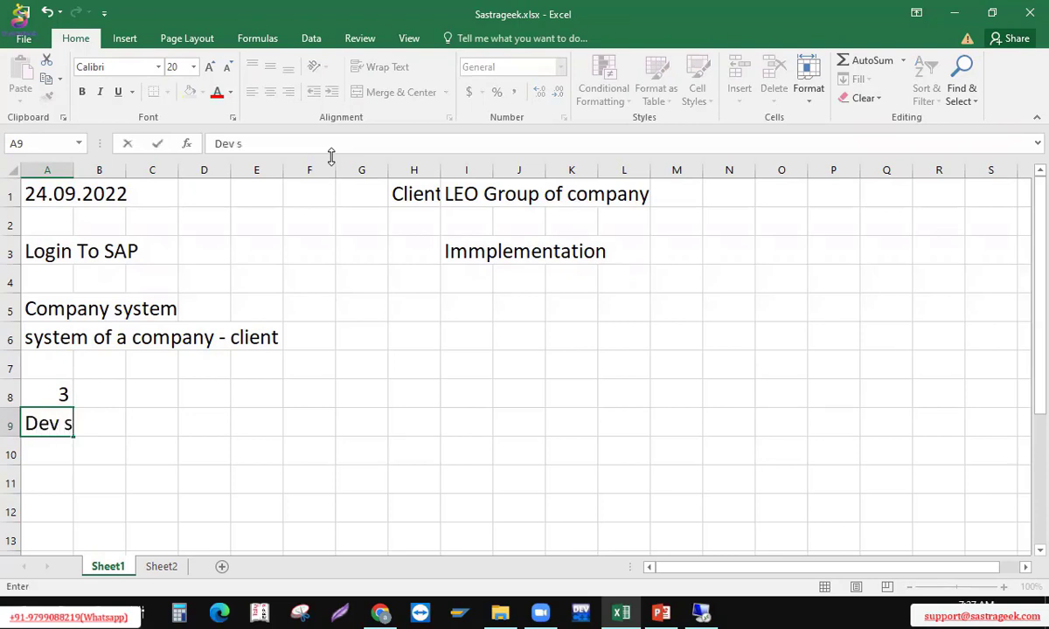
text(yst)
key(BackSpace)
key(Return)
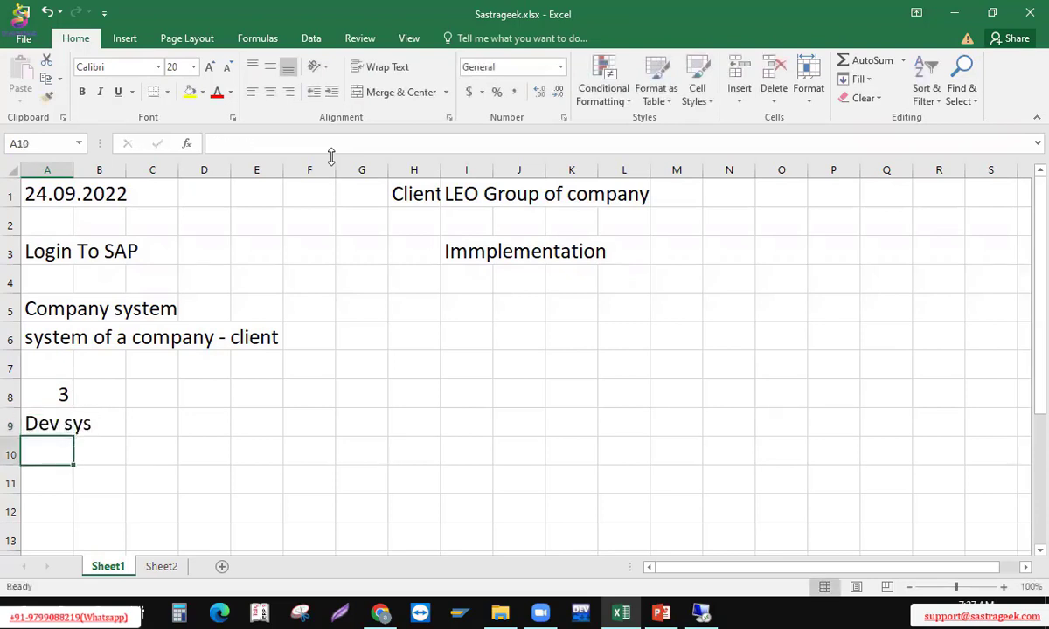
key(Up)
key(Down)
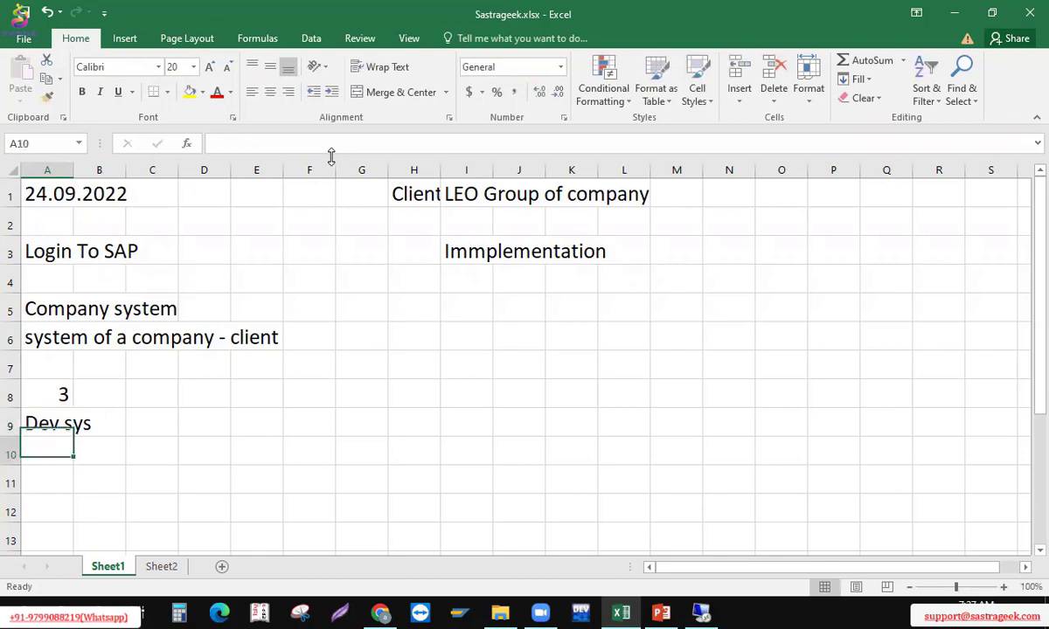
click(321, 58)
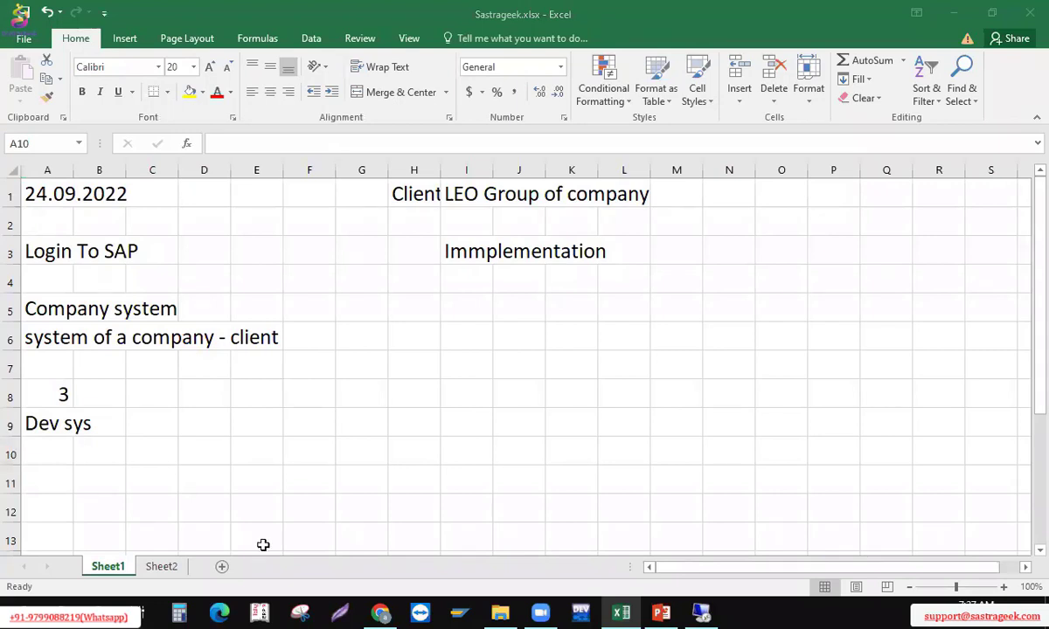
text(Qa)
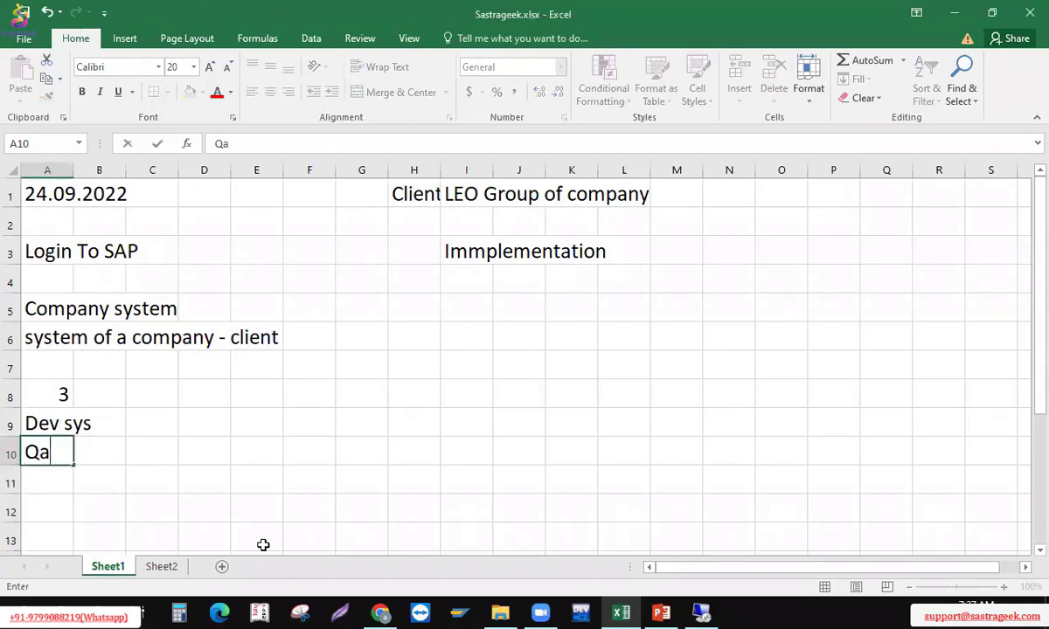
text(s sys)
key(Return)
text(P)
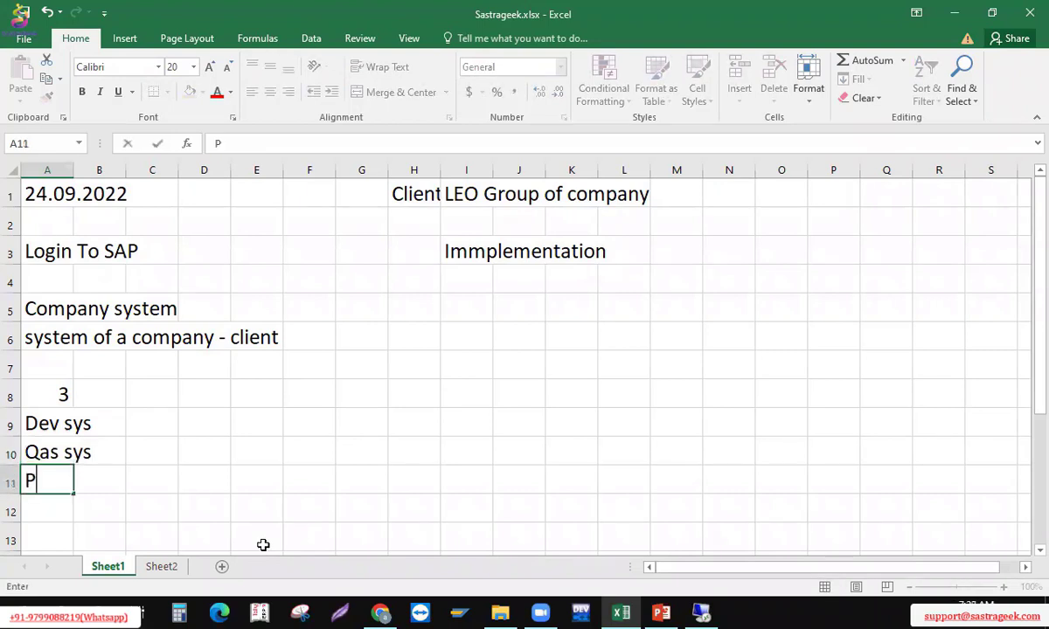
text(rd sys)
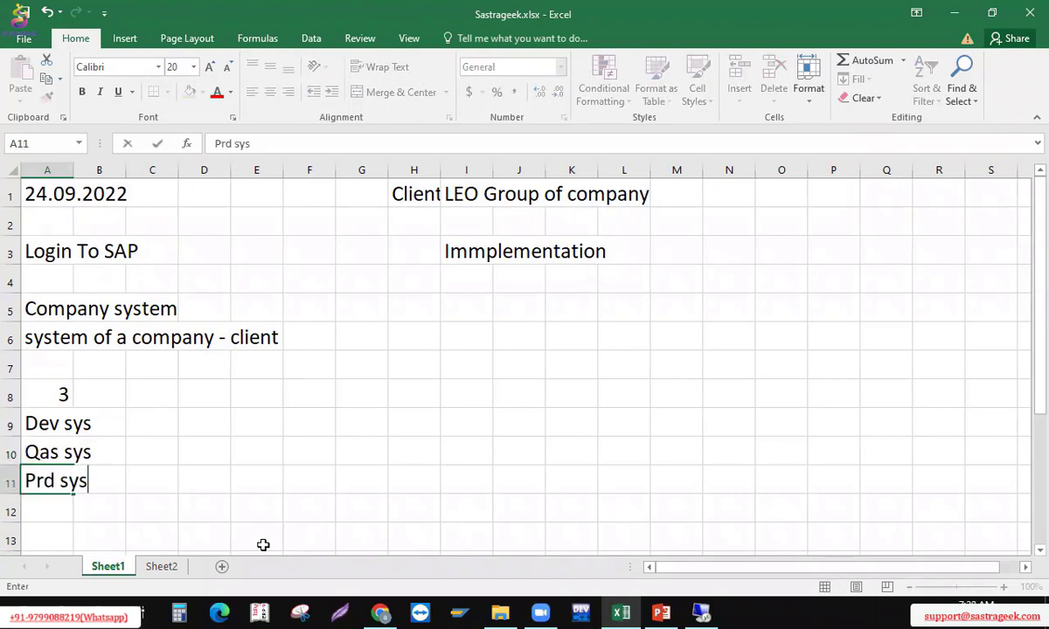
key(Return)
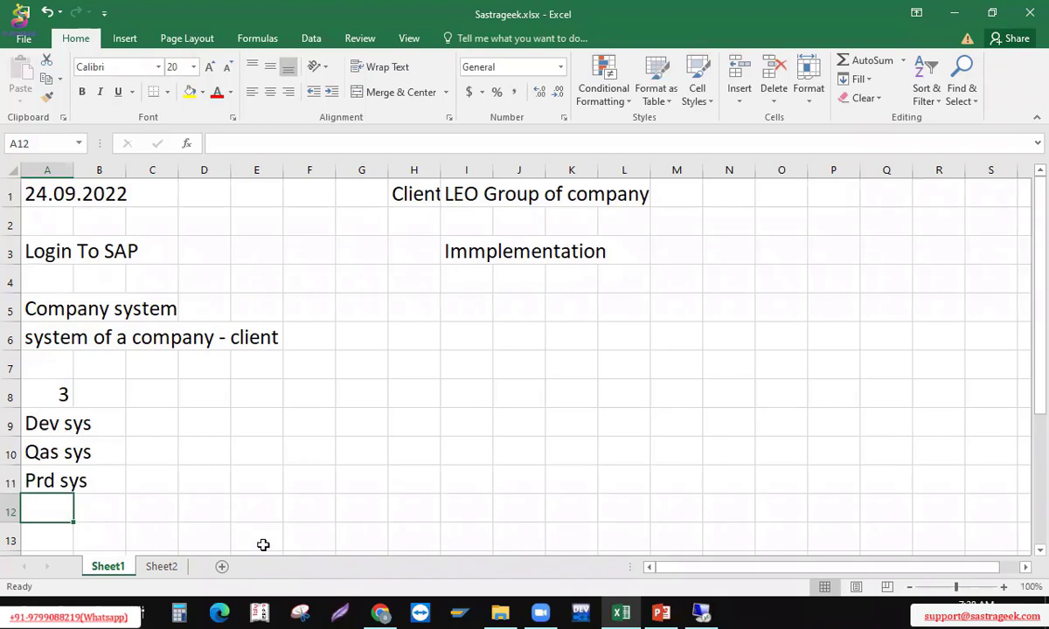
Select the system names in A9 to A11, then return to Dev sys
key(Up)
key(Up)
key(Up)
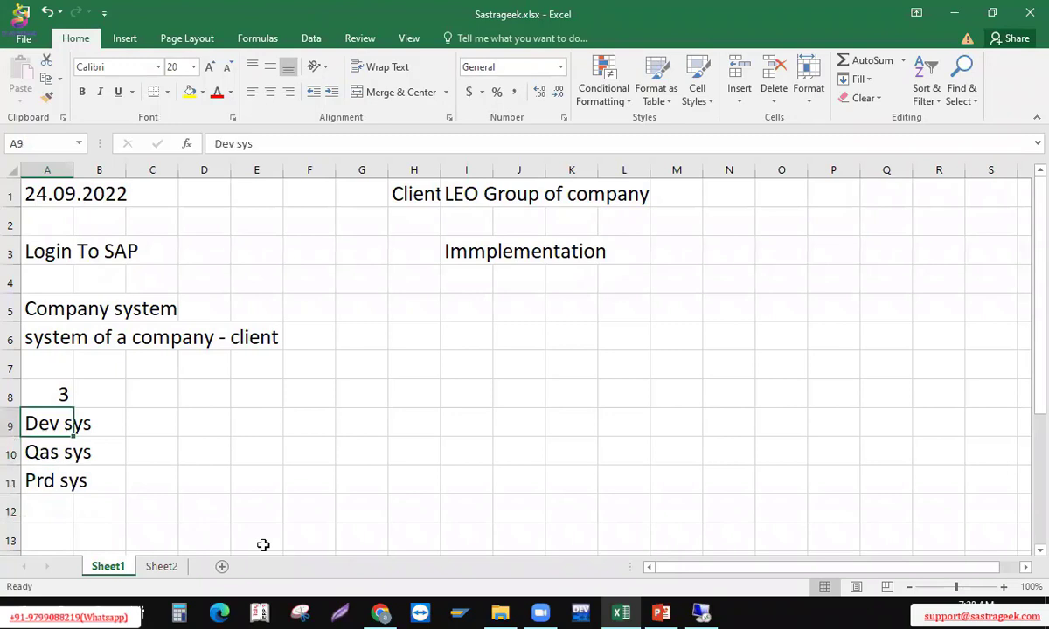
key(shift+Down)
key(shift+Down)
key(Right)
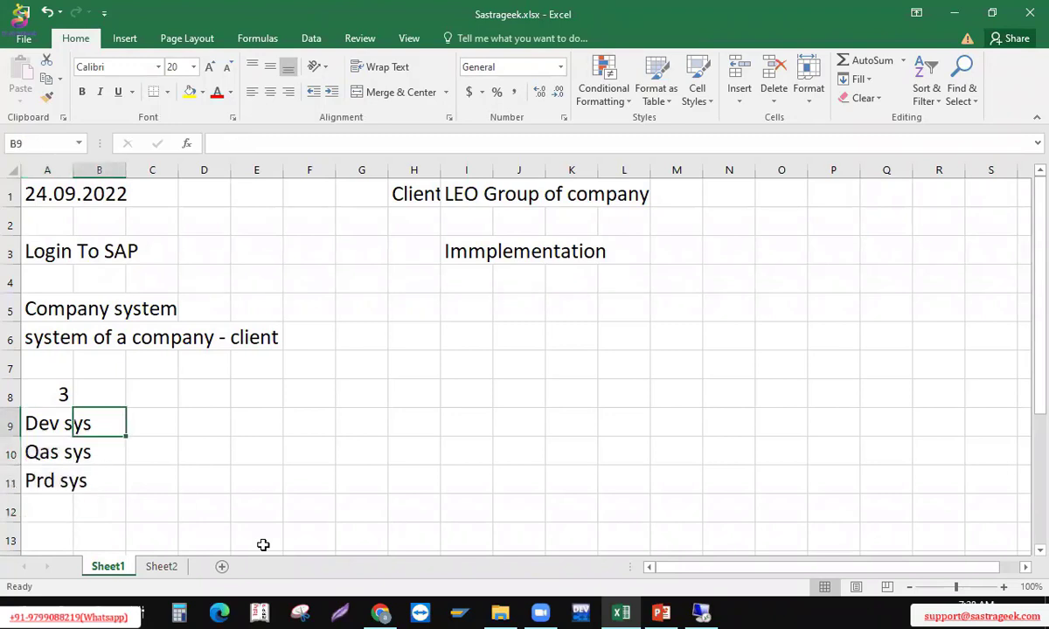
key(Left)
key(shift+Down)
key(shift+Down)
key(Right)
key(Right)
key(Right)
key(Left)
key(Left)
key(Left)
key(Right)
key(Right)
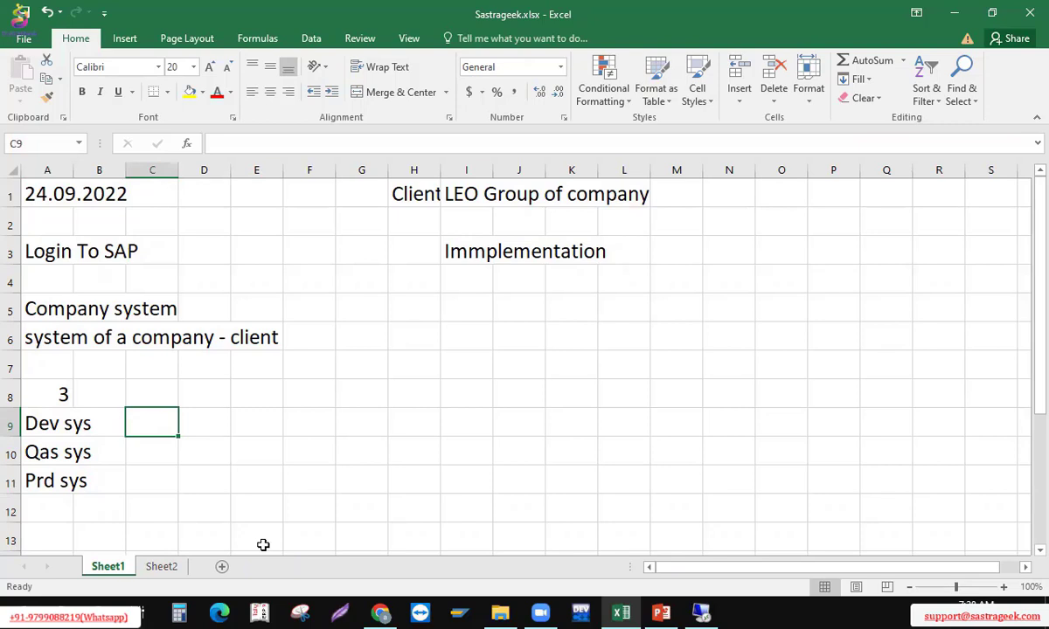
key(Left)
key(Left)
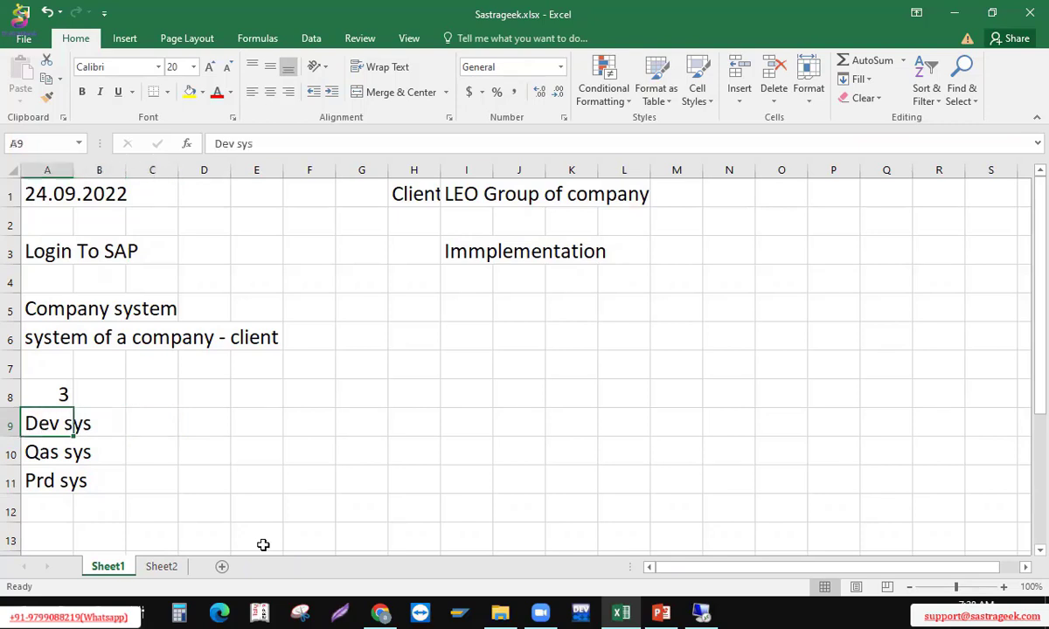
Enter 'Consultant' in cell C9, beside Dev sys
key(Right)
key(Right)
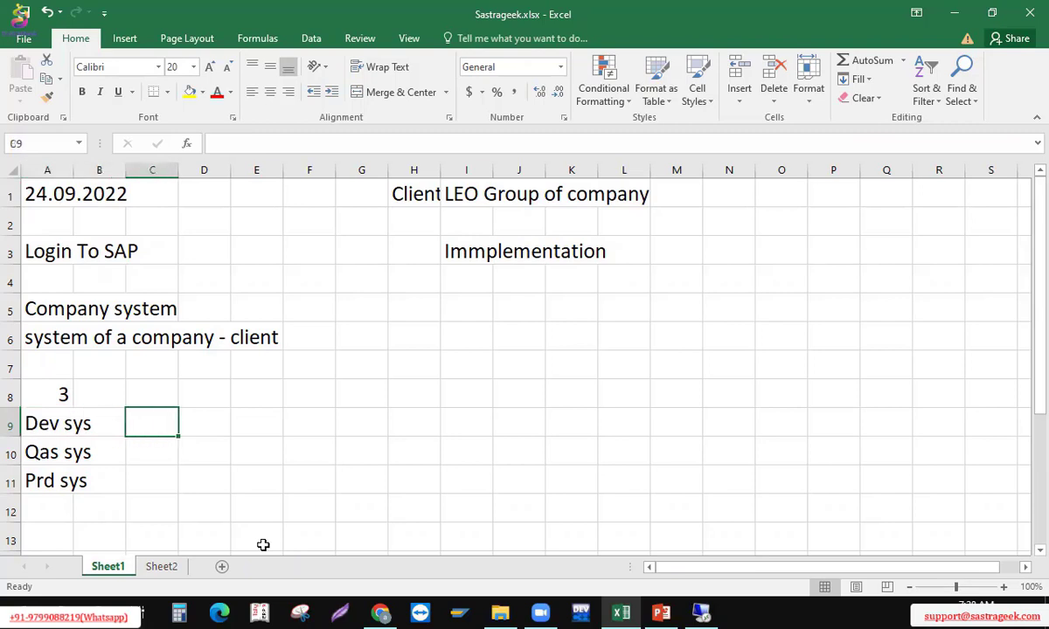
text(Consua)
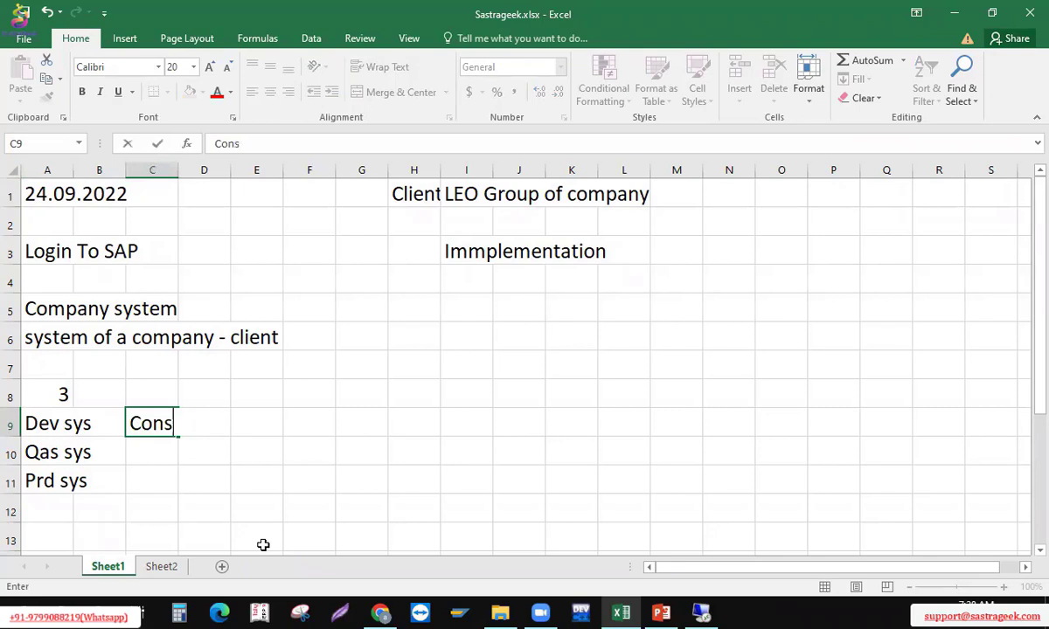
text(ultant)
key(Return)
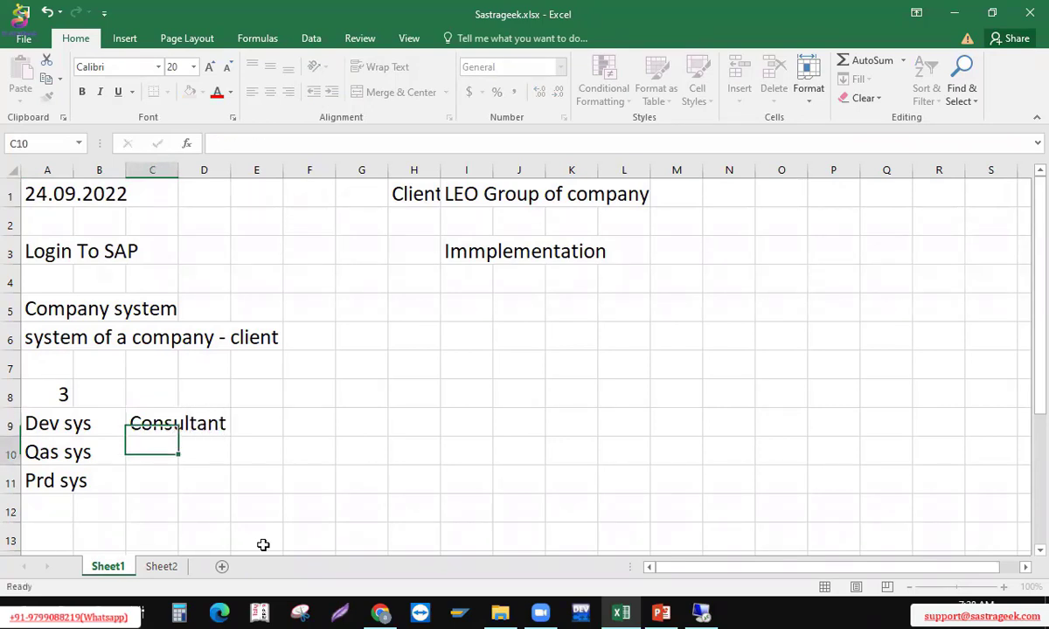
Enter 'immple' in cell E9, next to Consultant
key(Up)
key(Right)
key(Right)
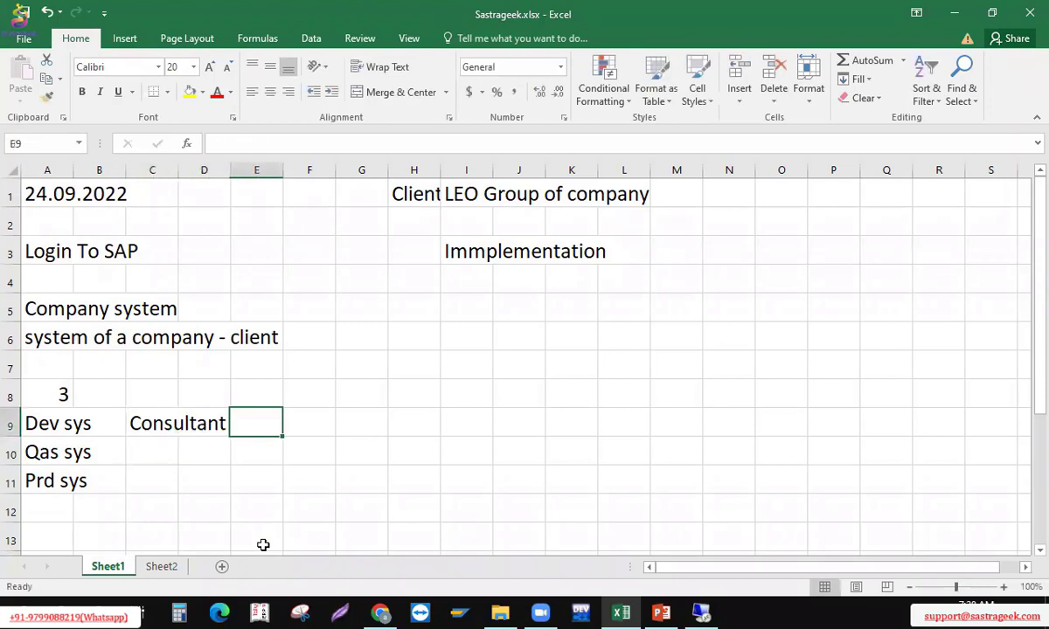
text(immple)
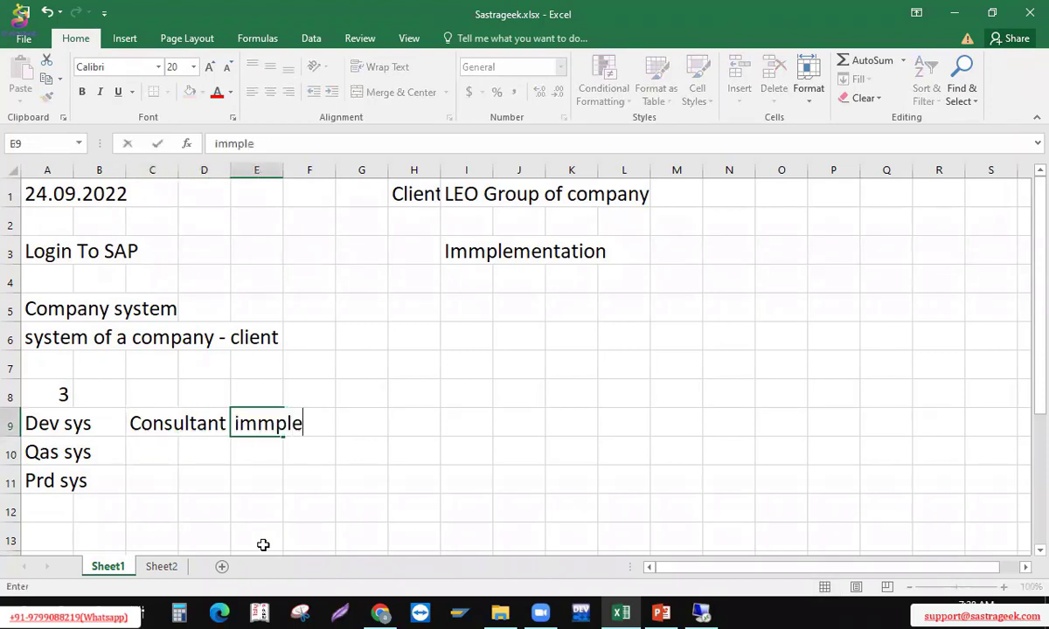
key(Return)
key(Up)
key(Left)
key(Left)
key(Left)
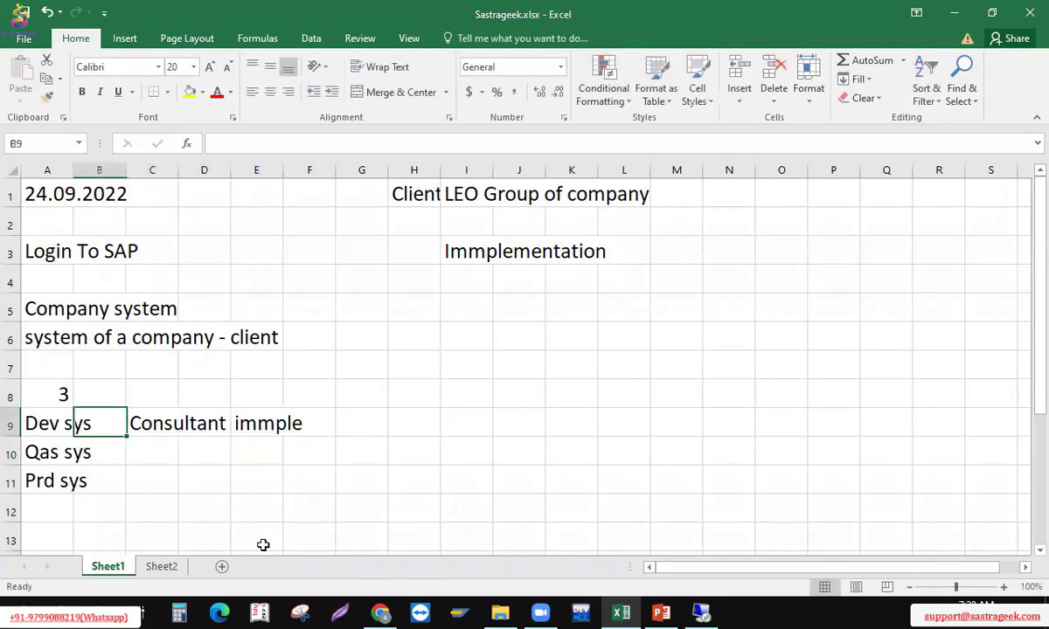
key(Left)
key(shift+Right)
key(shift+Right)
key(Right)
key(Right)
key(Right)
key(Right)
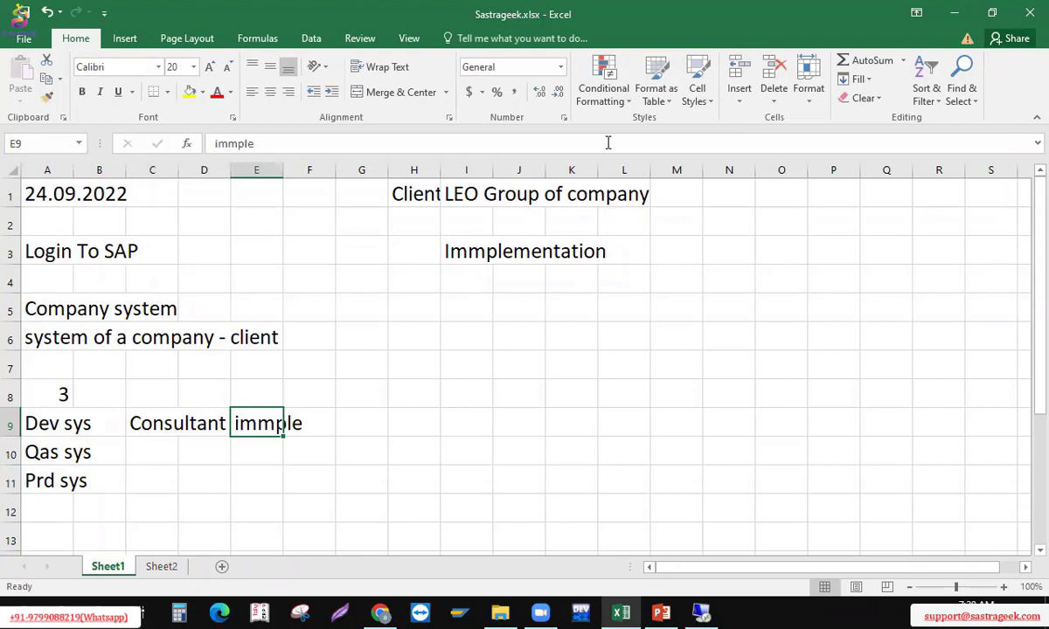
click(358, 424)
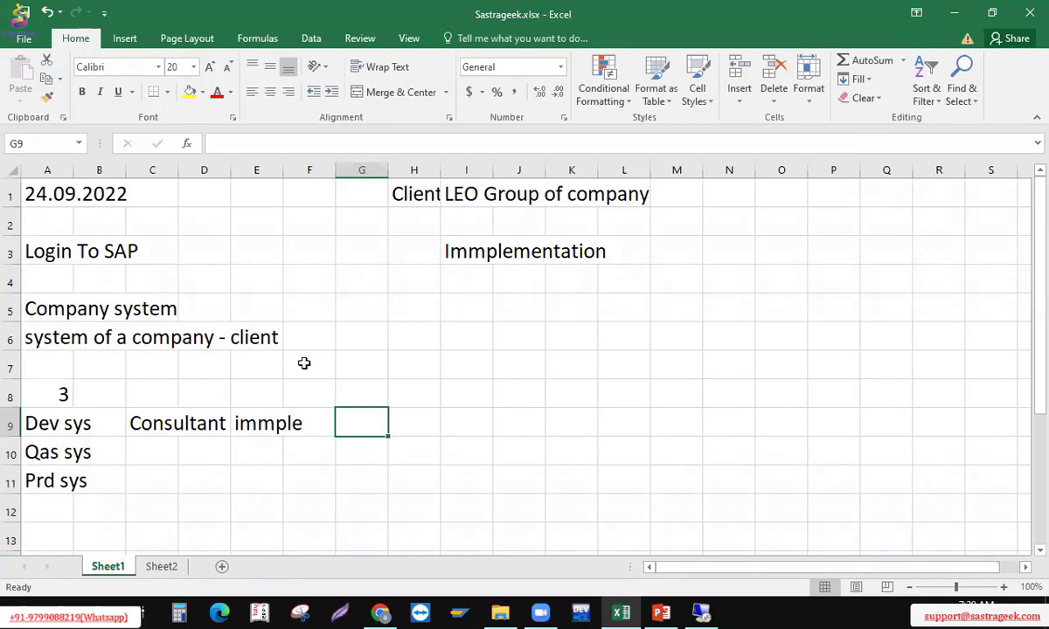
click(162, 423)
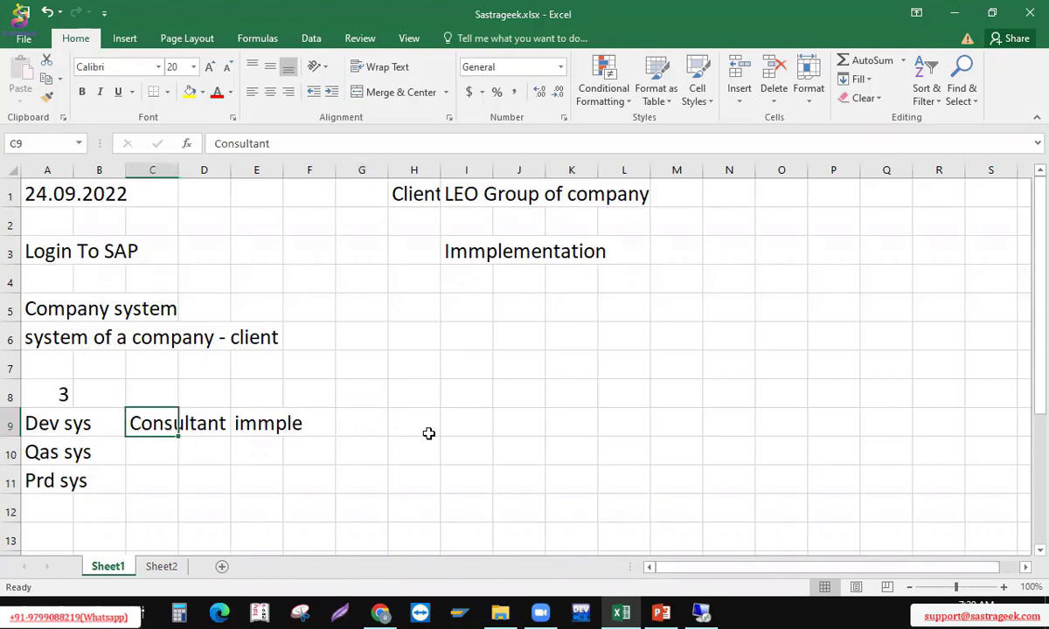
Enter the heading 'Transport Request' in cell G9
click(371, 424)
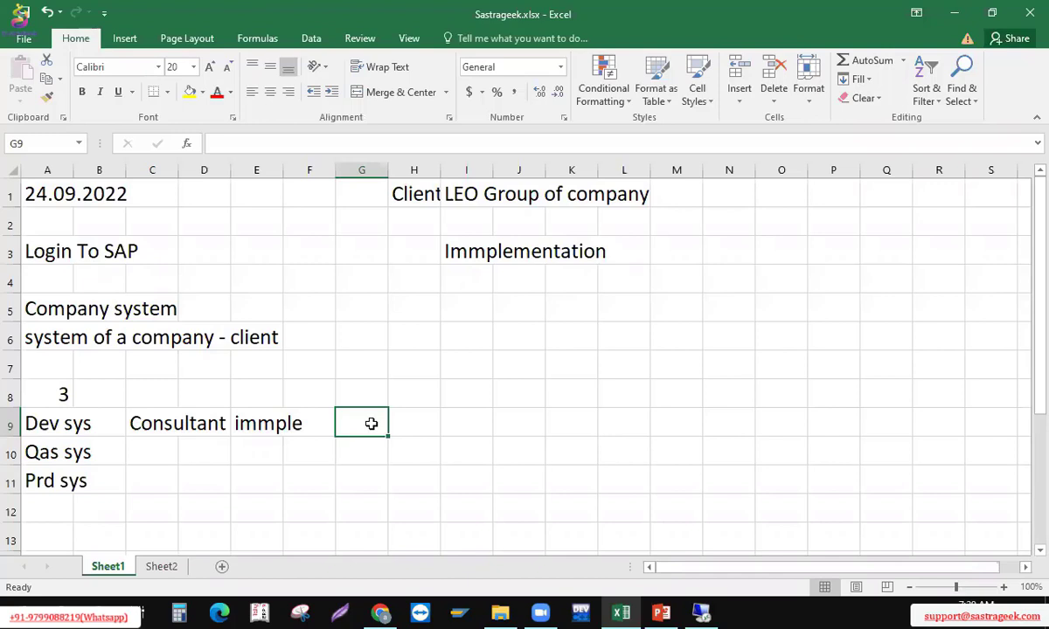
key(Left)
key(Left)
key(Left)
key(Left)
key(Left)
key(Left)
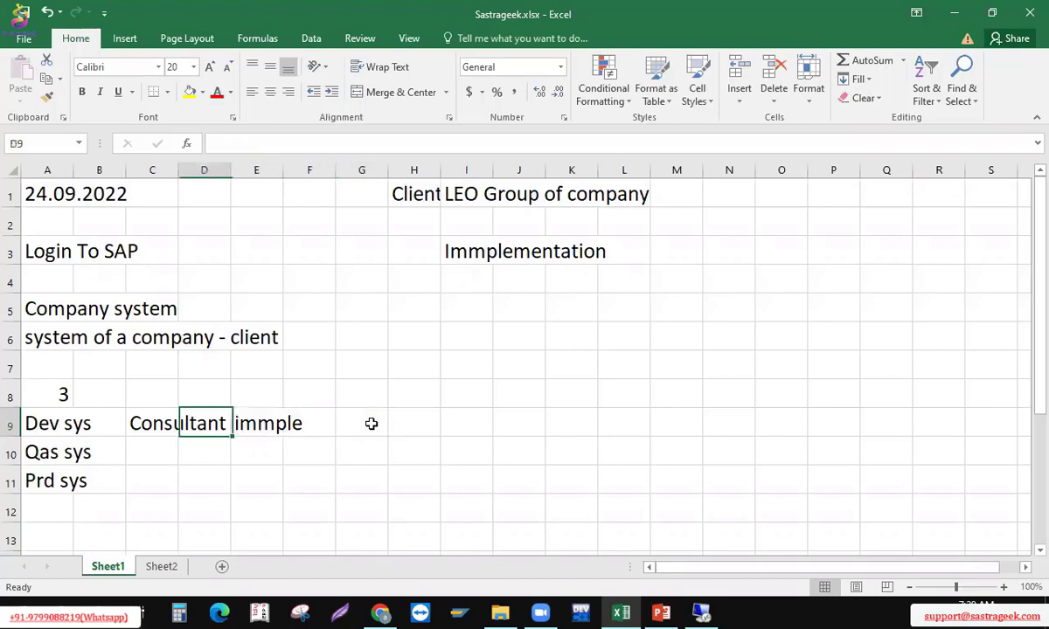
key(Right)
key(Right)
key(Right)
key(Right)
key(Right)
key(Right)
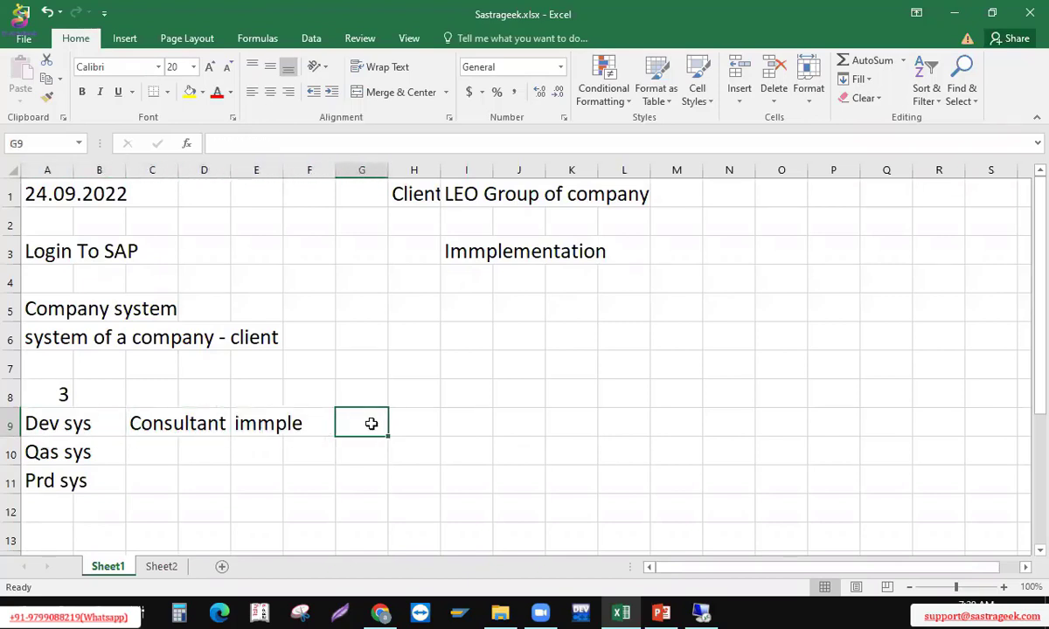
text(T)
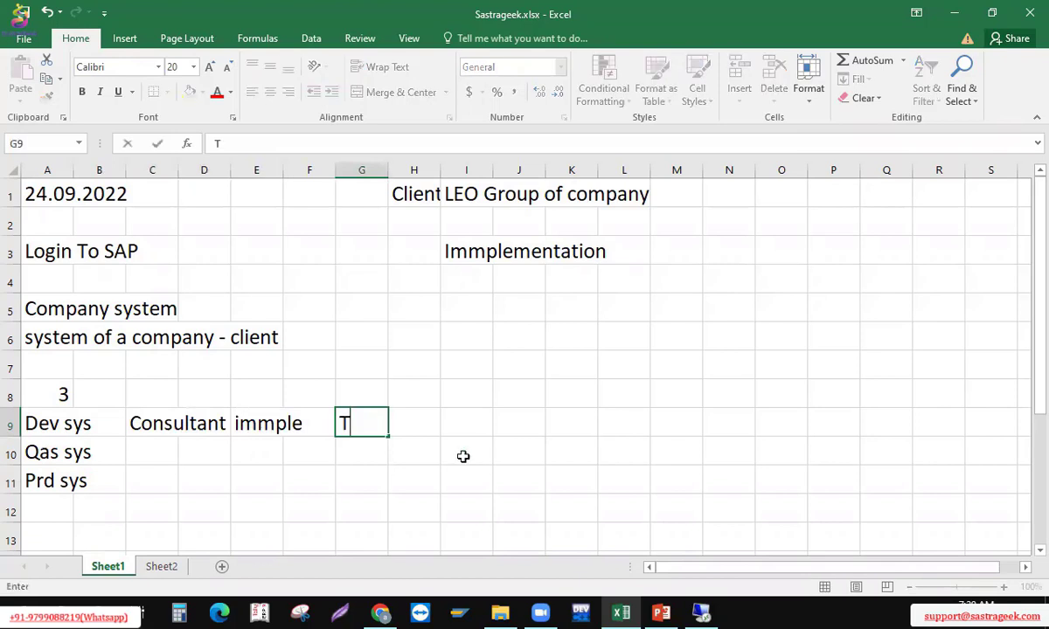
text(ransport Request)
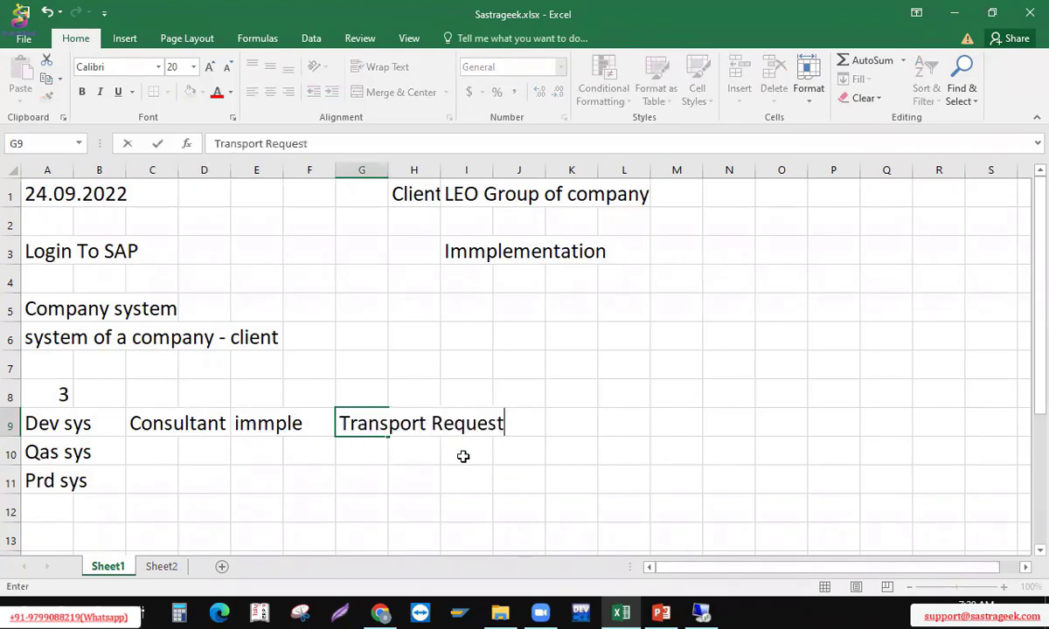
key(Return)
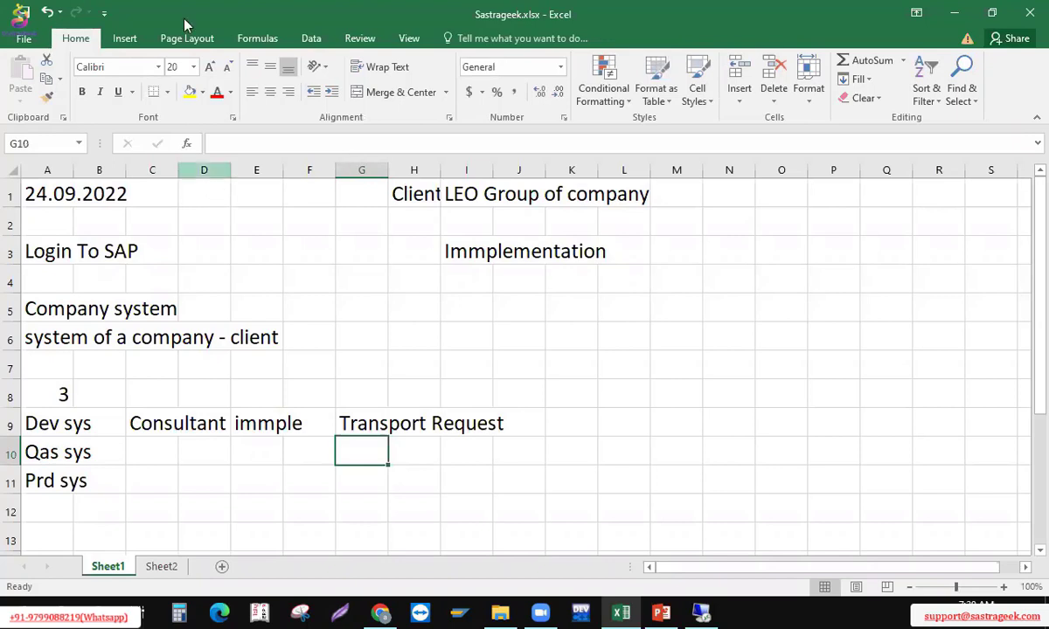
click(363, 418)
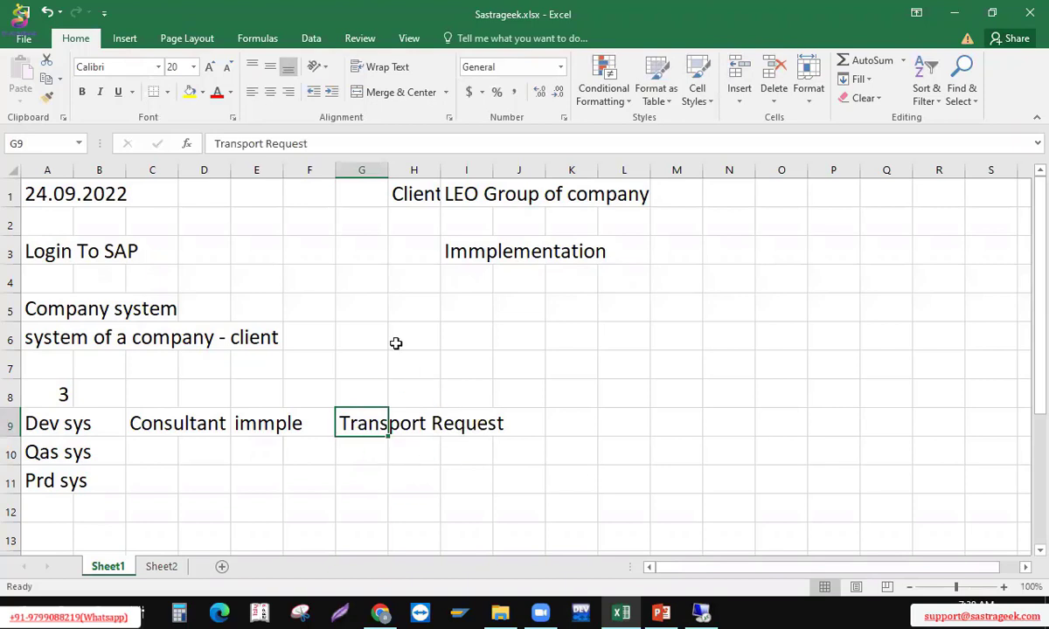
click(415, 427)
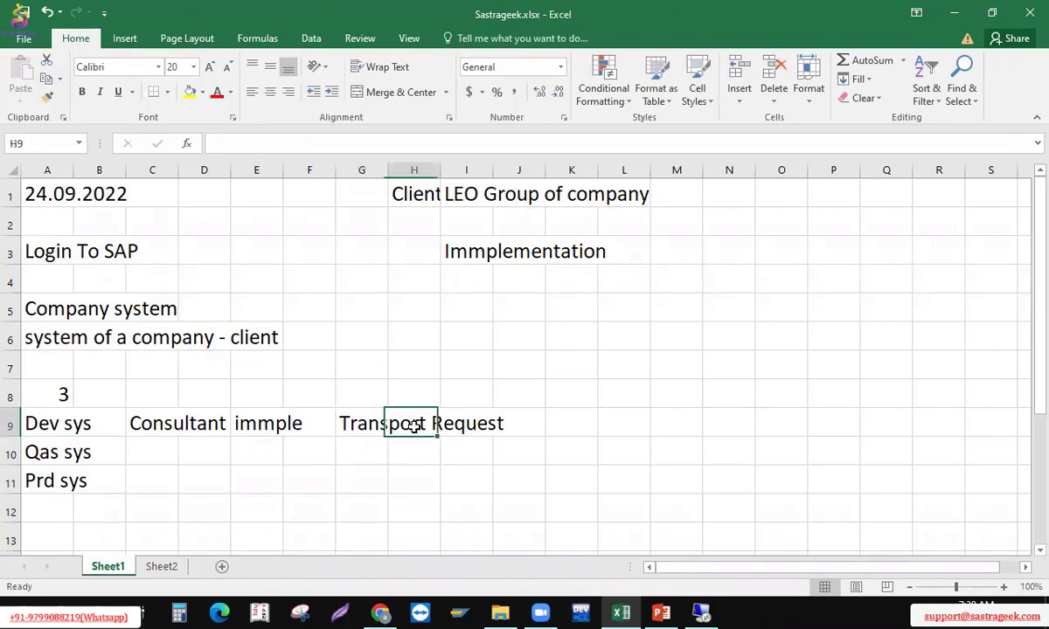
click(365, 426)
Enter 'number automatically' in cell J9
click(509, 428)
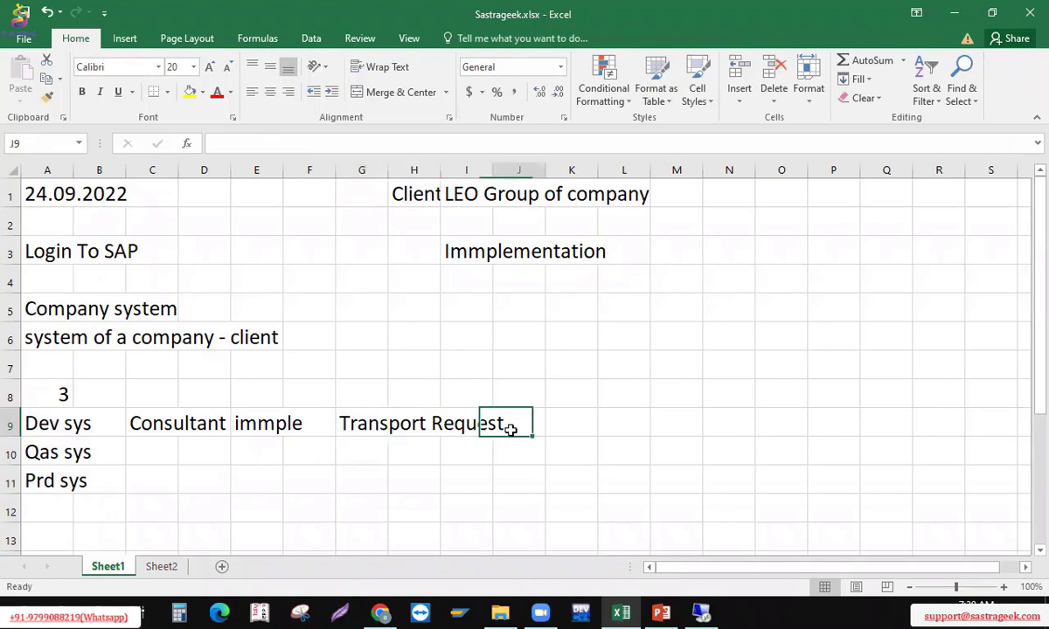
text(numb)
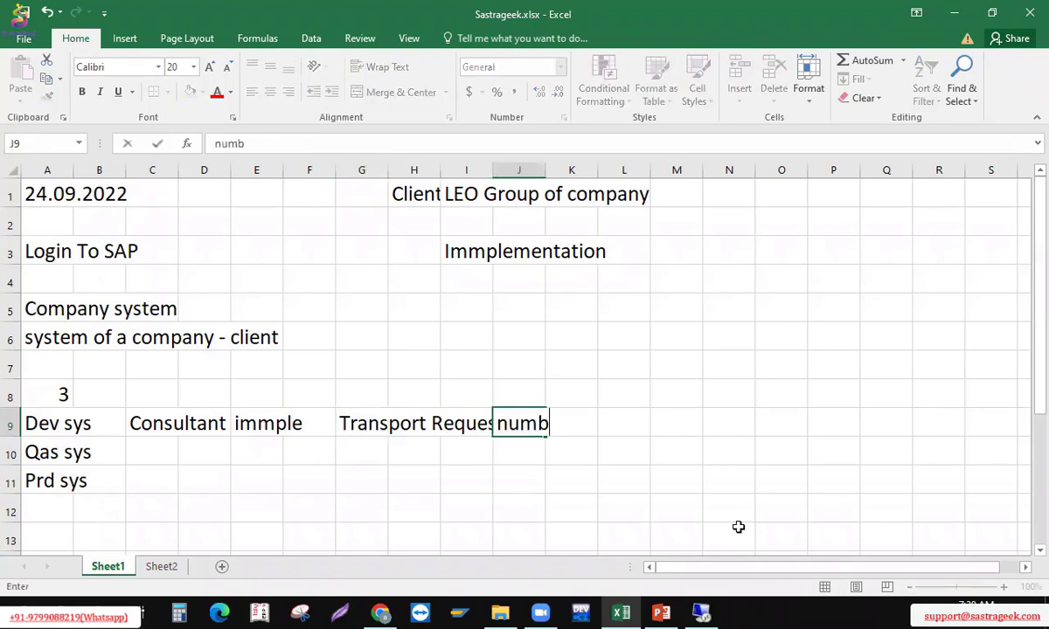
text(er automati)
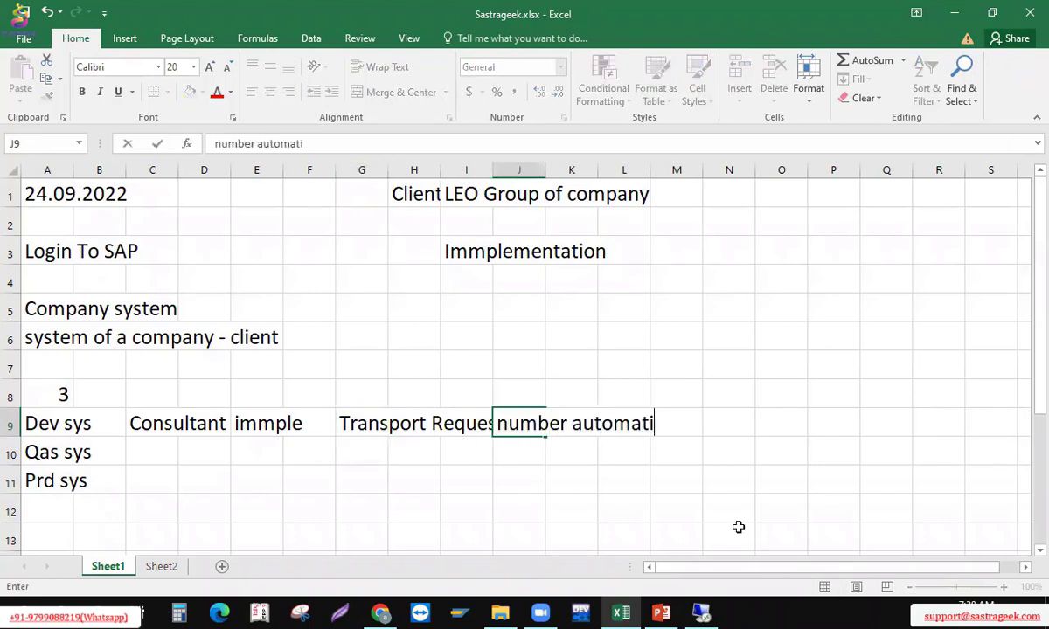
text(cally)
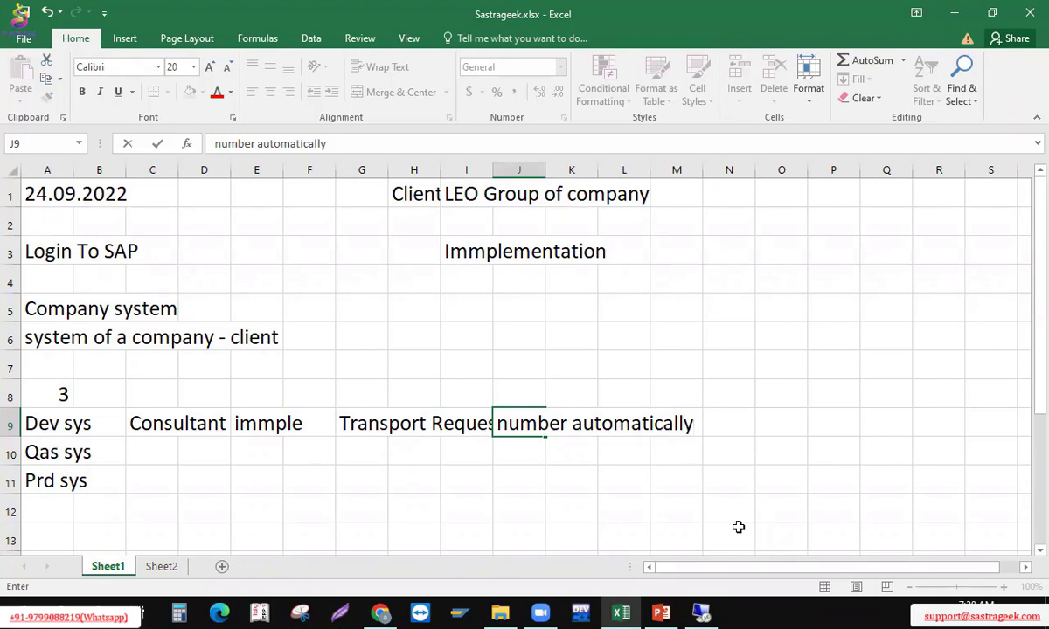
key(Return)
key(Up)
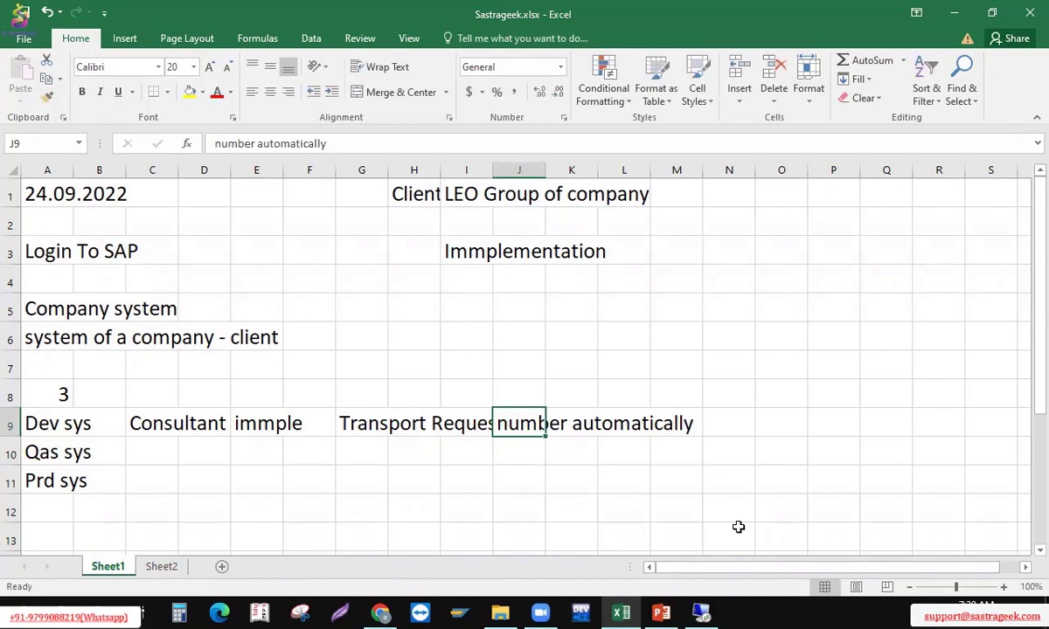
key(Right)
key(Right)
key(Right)
Enter 'Description' in cell M9, then move back to C10 beside Qas sys
text(Es)
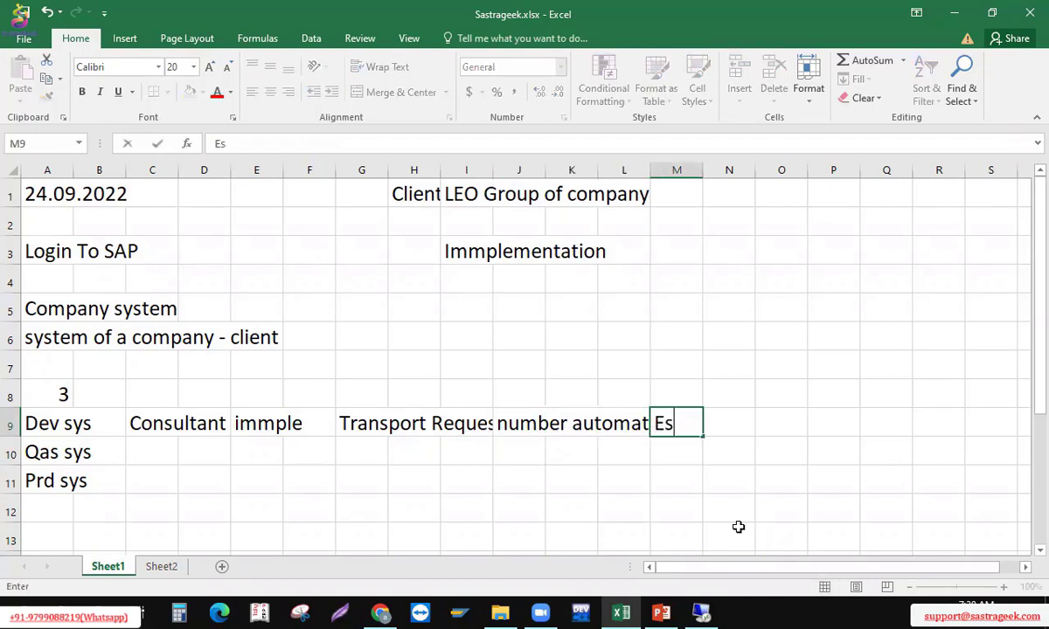
key(BackSpace)
key(BackSpace)
text(Descrip)
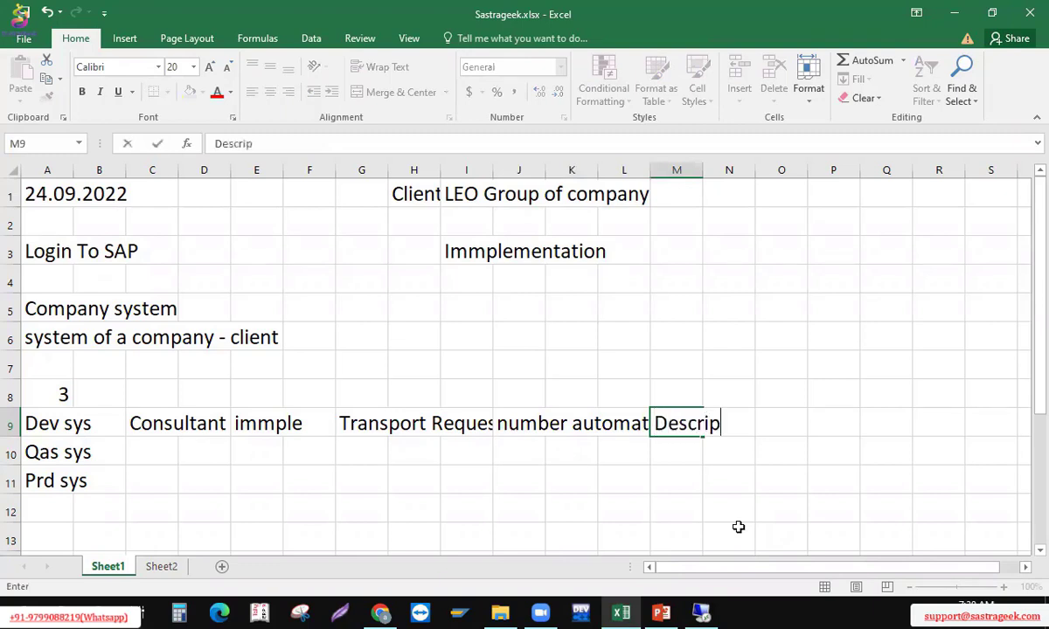
text(tion)
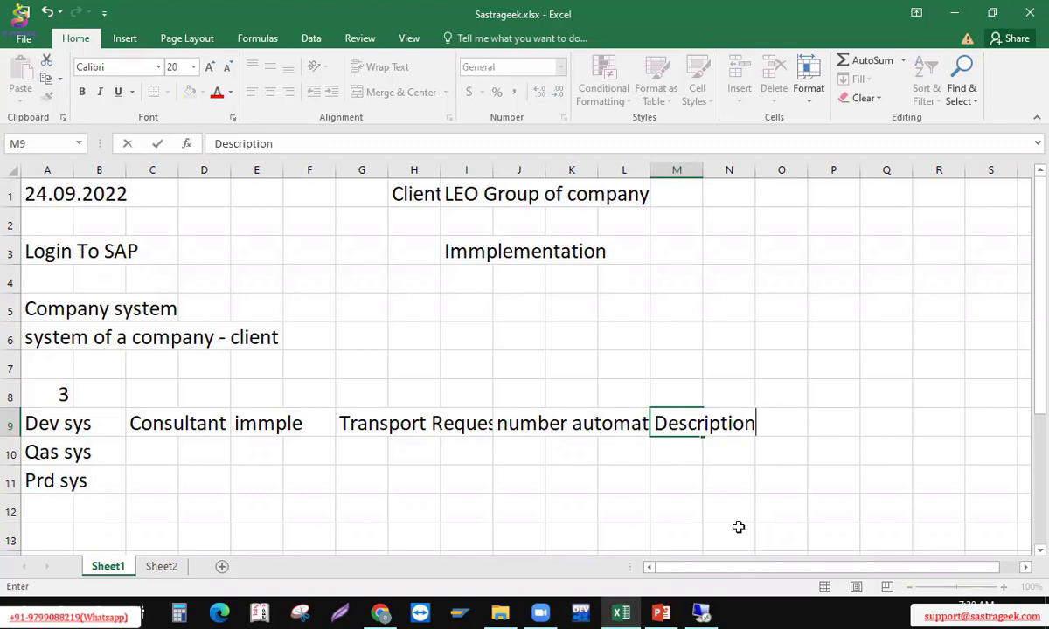
key(Return)
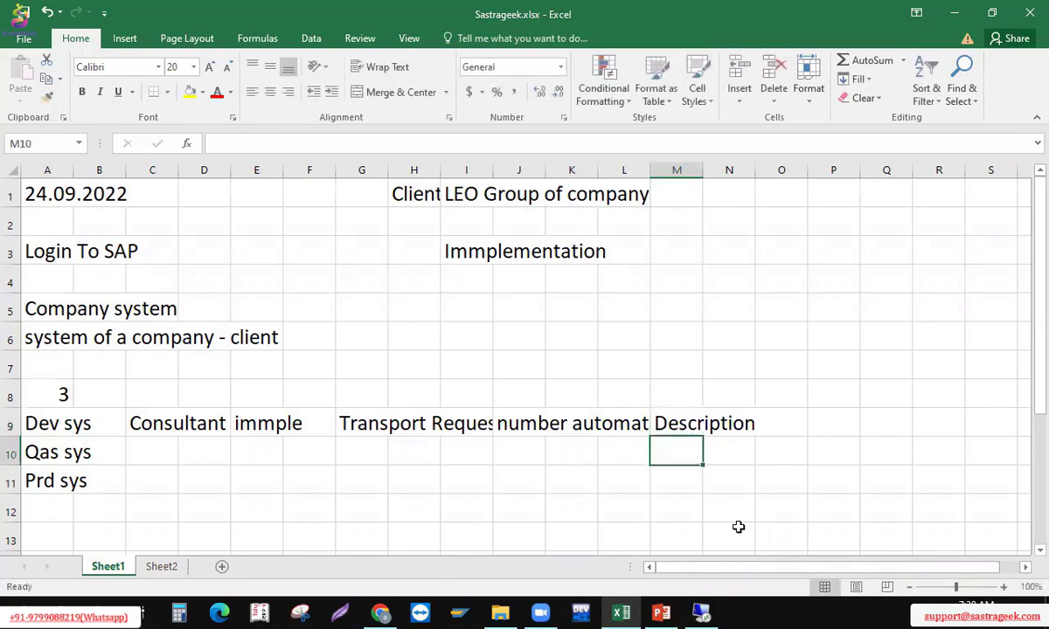
key(Up)
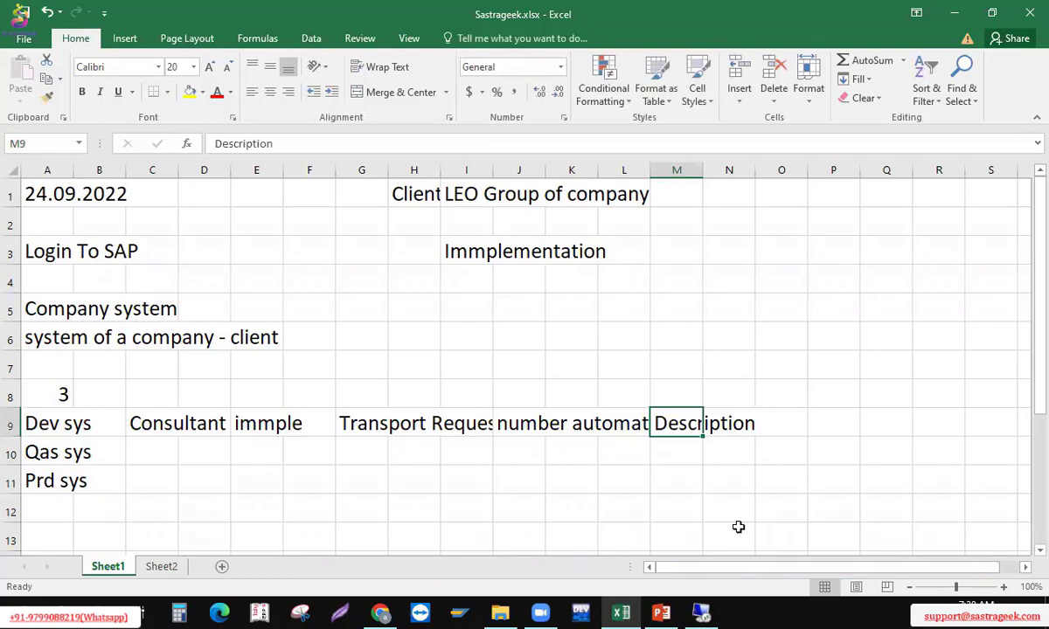
key(ctrl+Left)
key(ctrl+Left)
key(ctrl+Left)
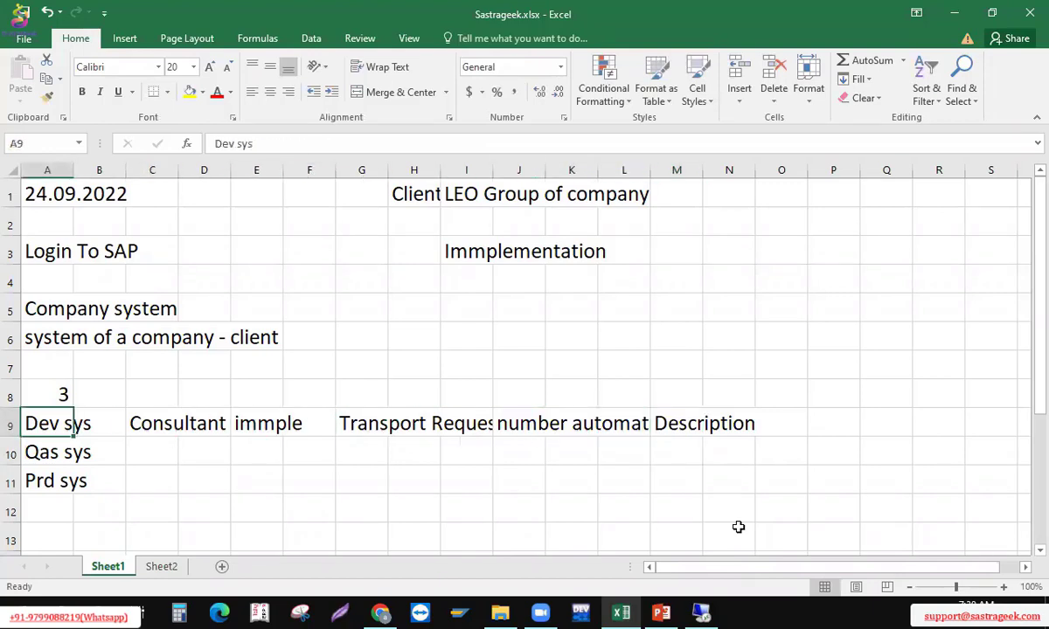
key(Right)
key(Right)
key(Left)
key(Left)
key(Right)
key(Right)
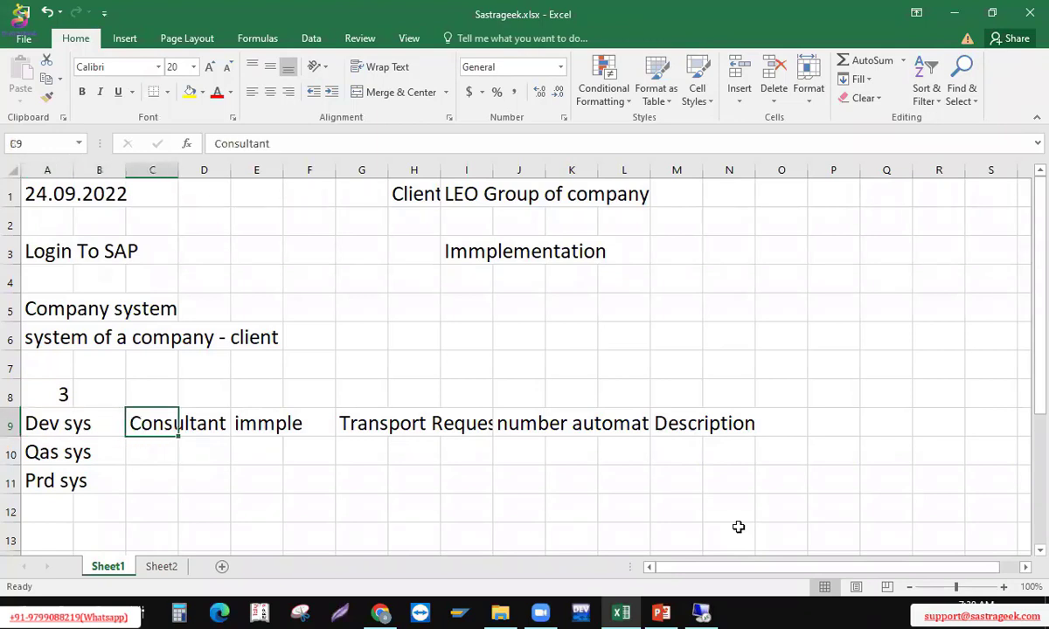
key(Down)
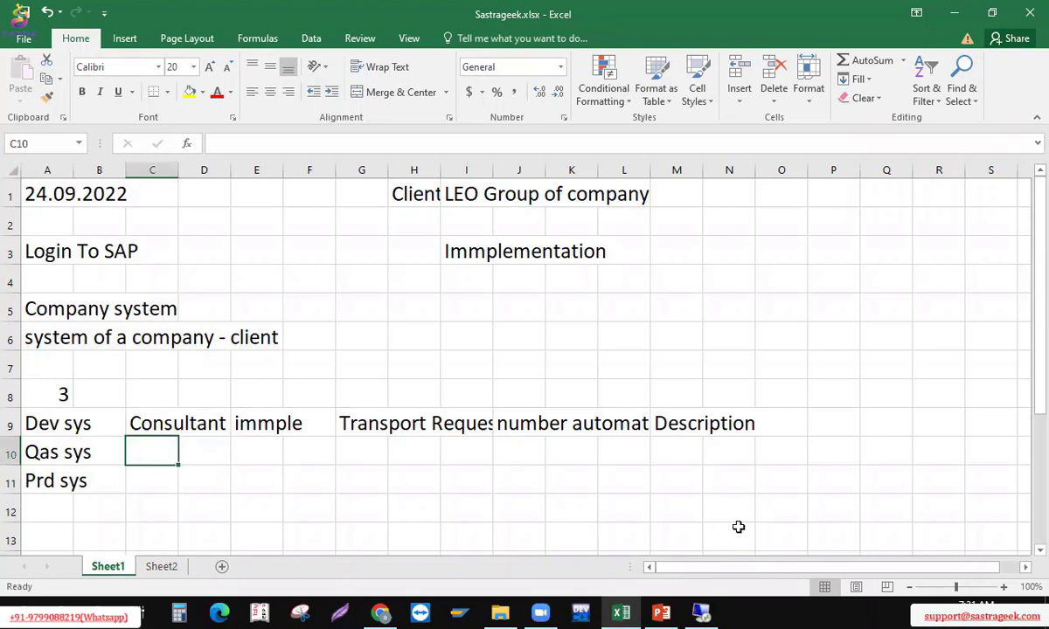
Enter 'Testing' in cell C10 under Consultant, then move focus away from Excel
text(Testing)
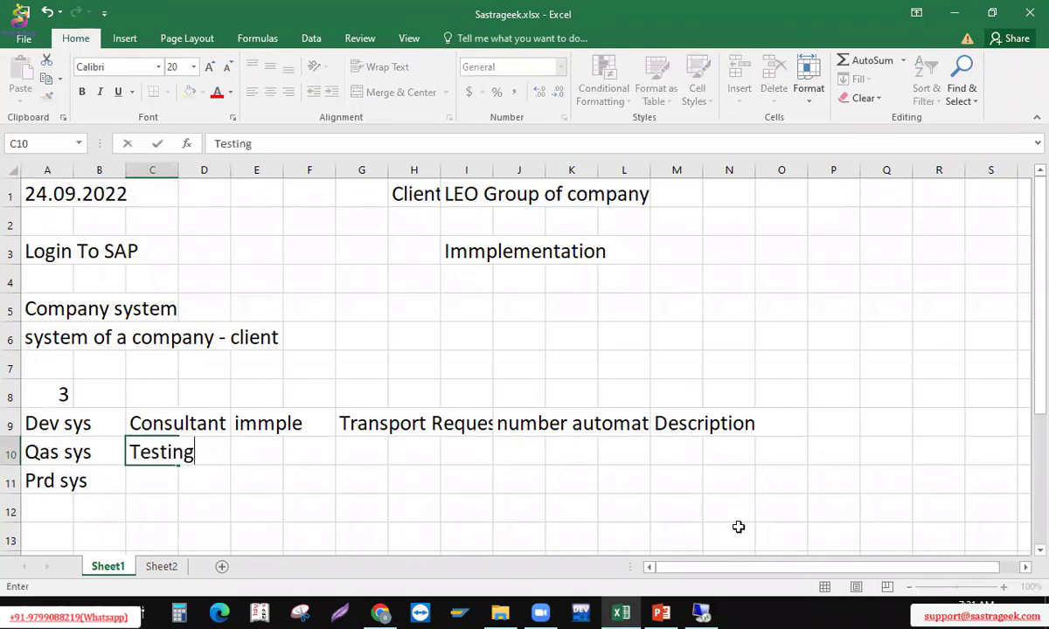
key(Return)
key(Up)
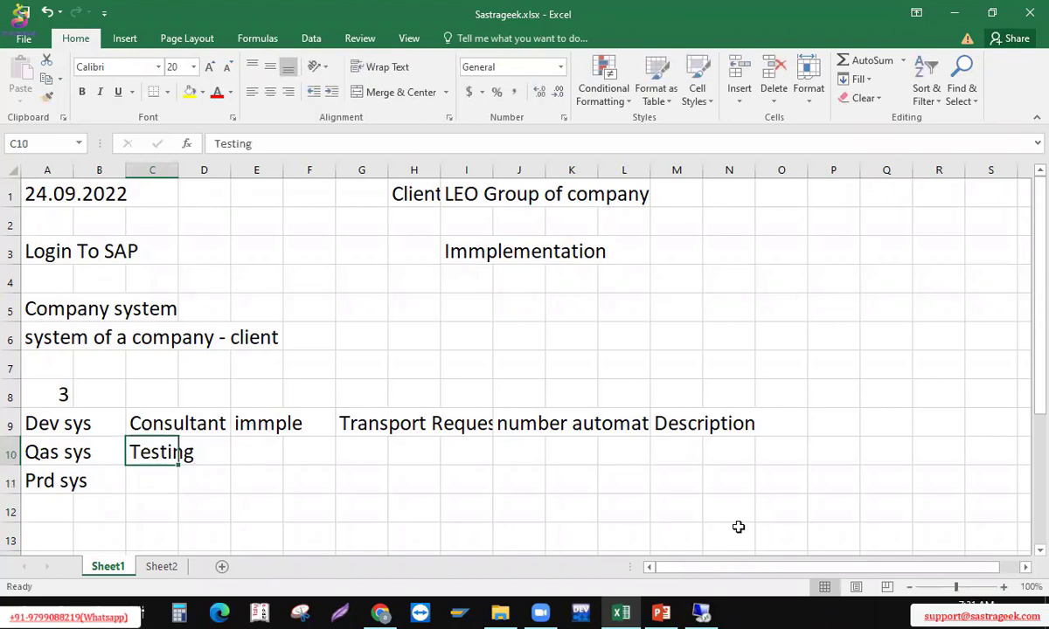
click(763, 48)
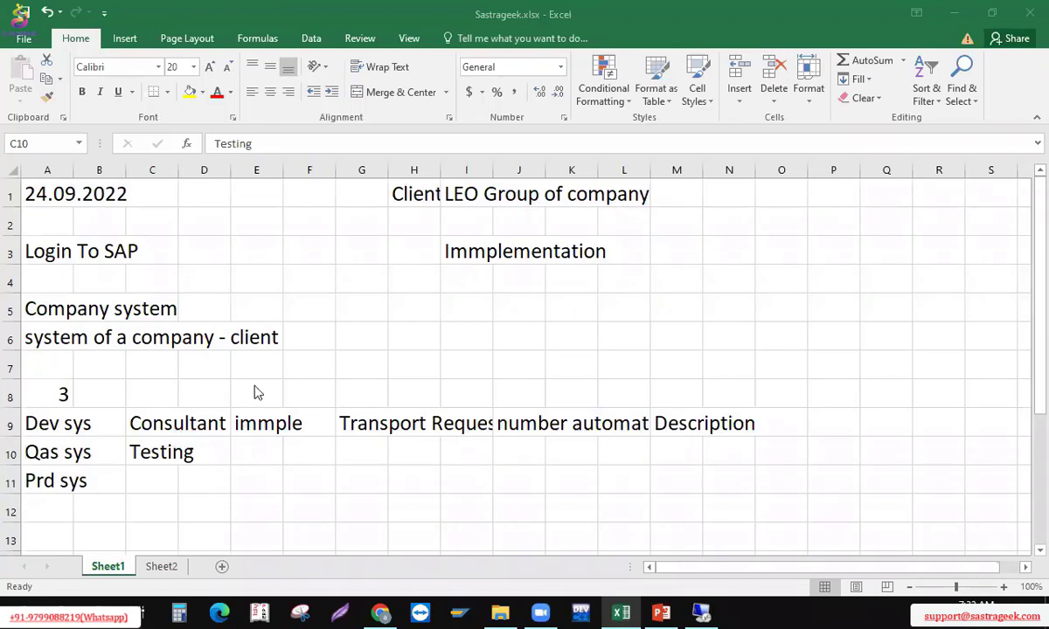
Complete C9:C11 with Consultant, Testing and 'Day to day' beside the Dev, Qas and Prd systems
click(171, 432)
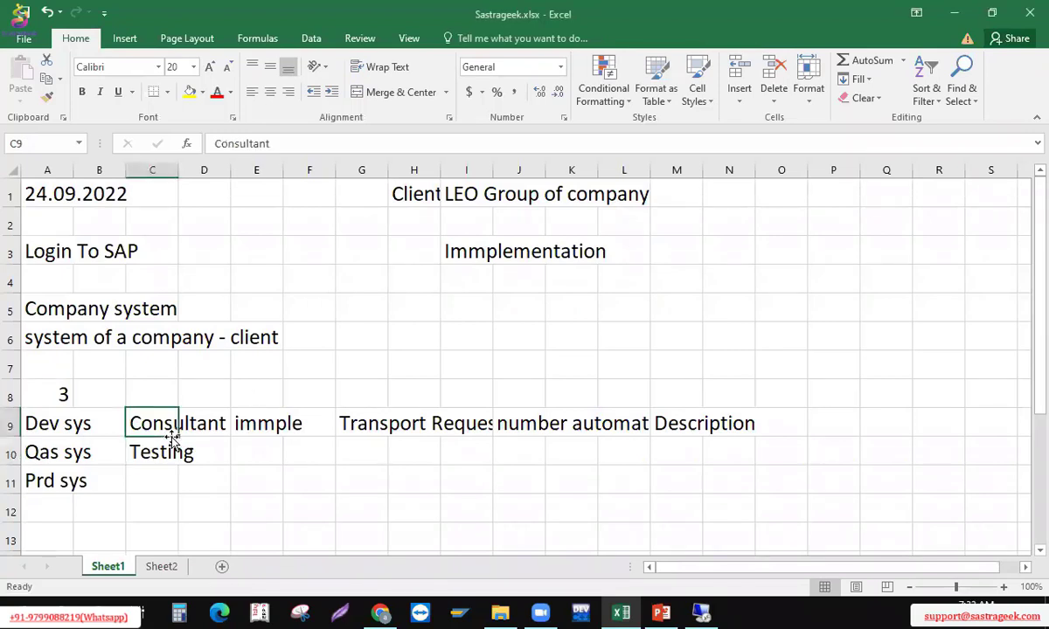
click(175, 446)
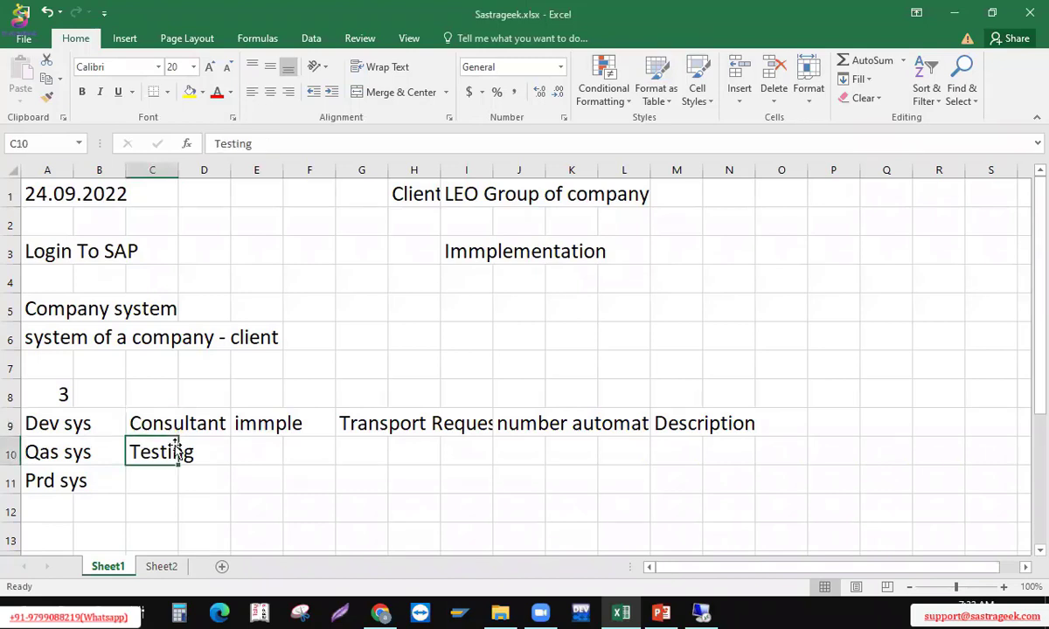
key(Return)
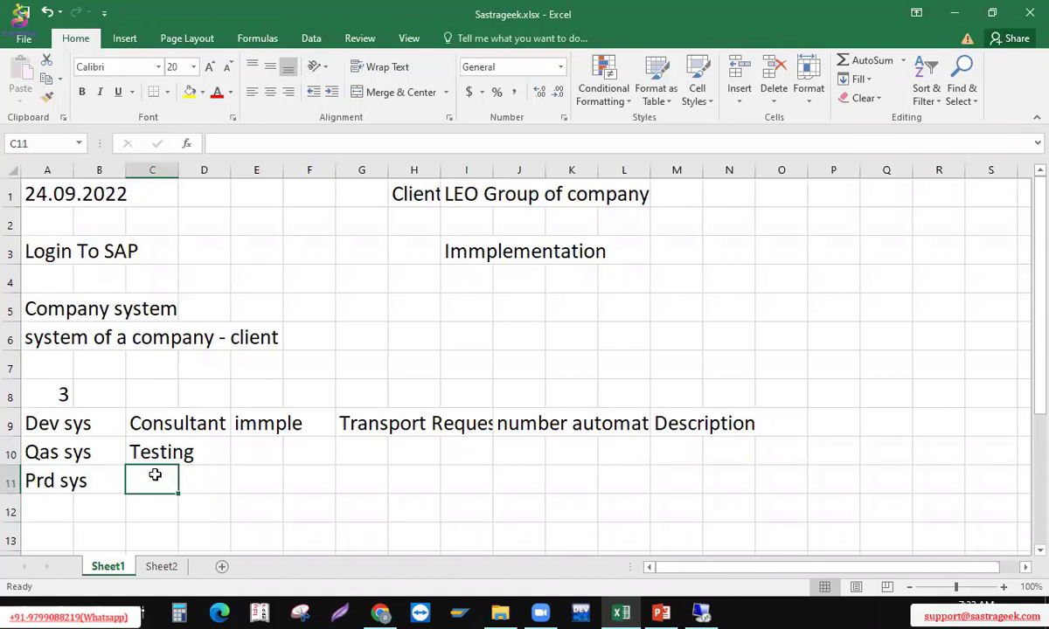
text(Day to)
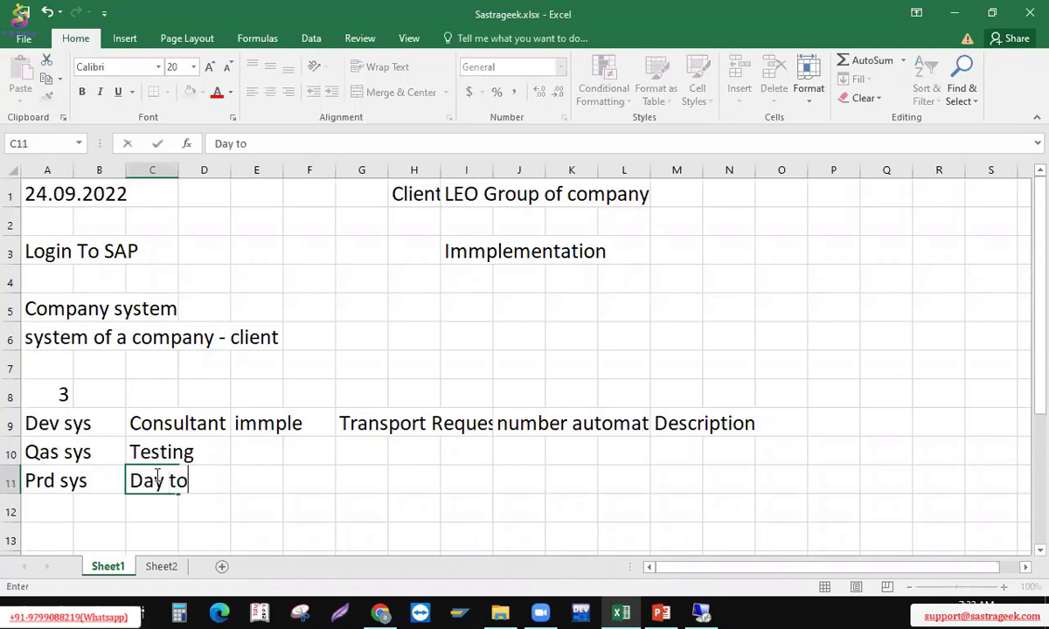
text( dy)
key(BackSpace)
text(ay)
key(Return)
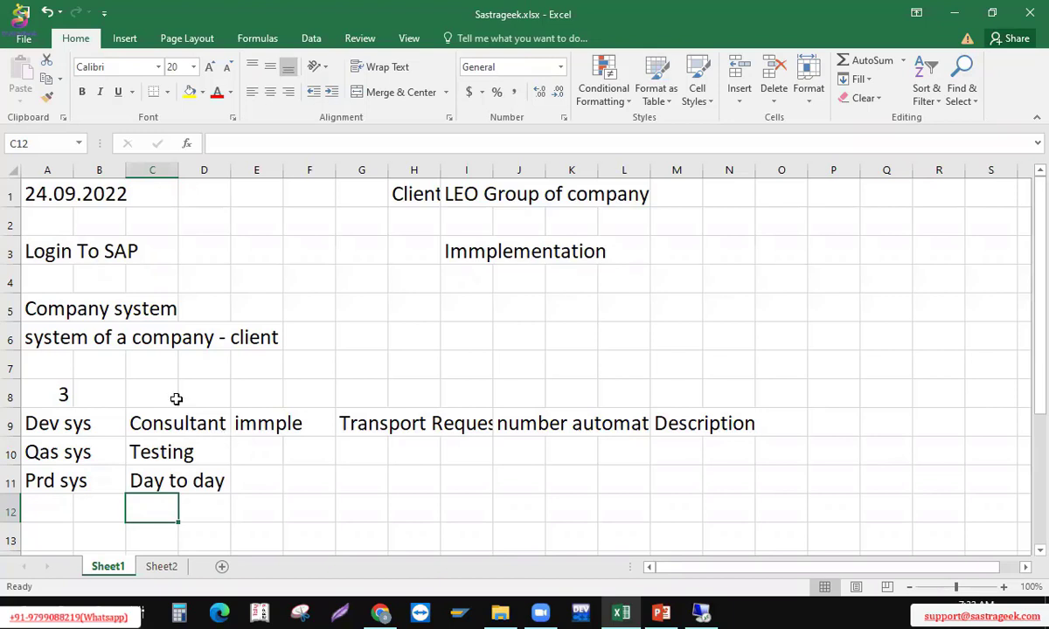
click(154, 428)
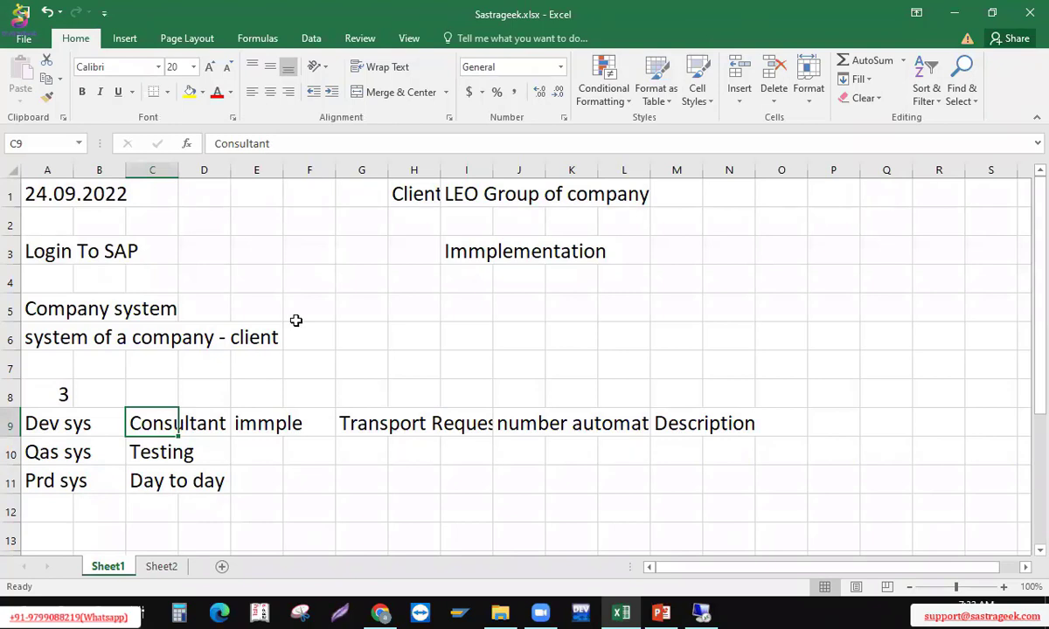
key(alt+Tab)
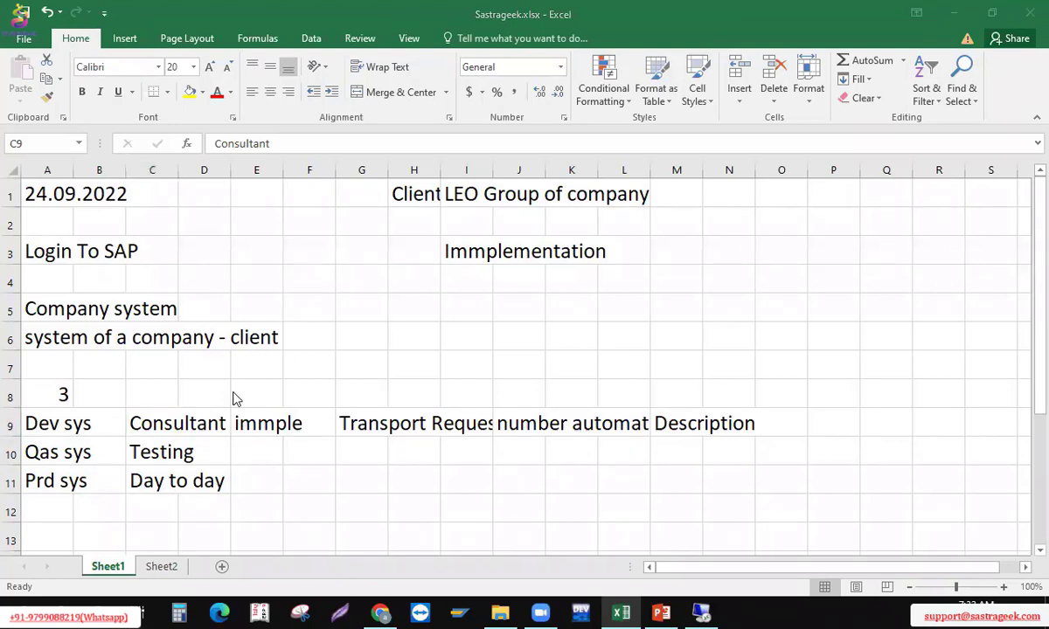
click(145, 437)
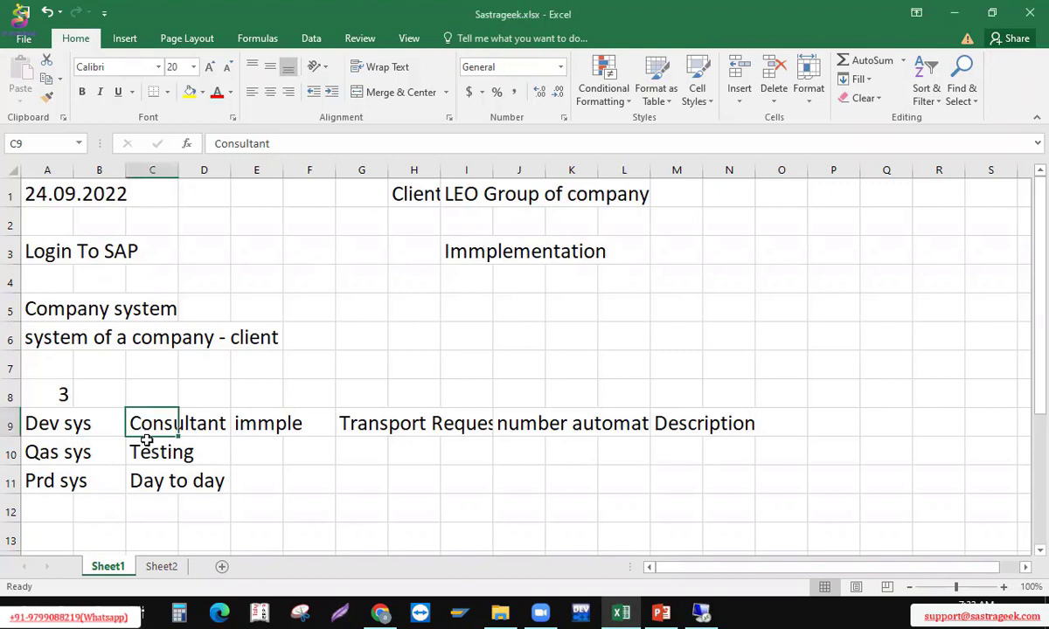
click(147, 453)
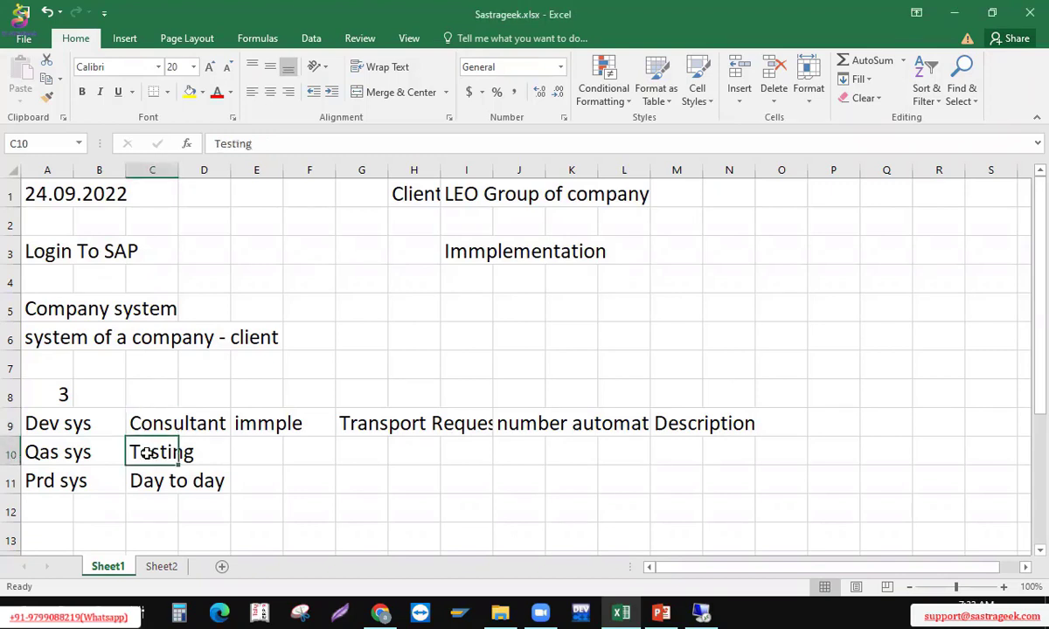
click(199, 452)
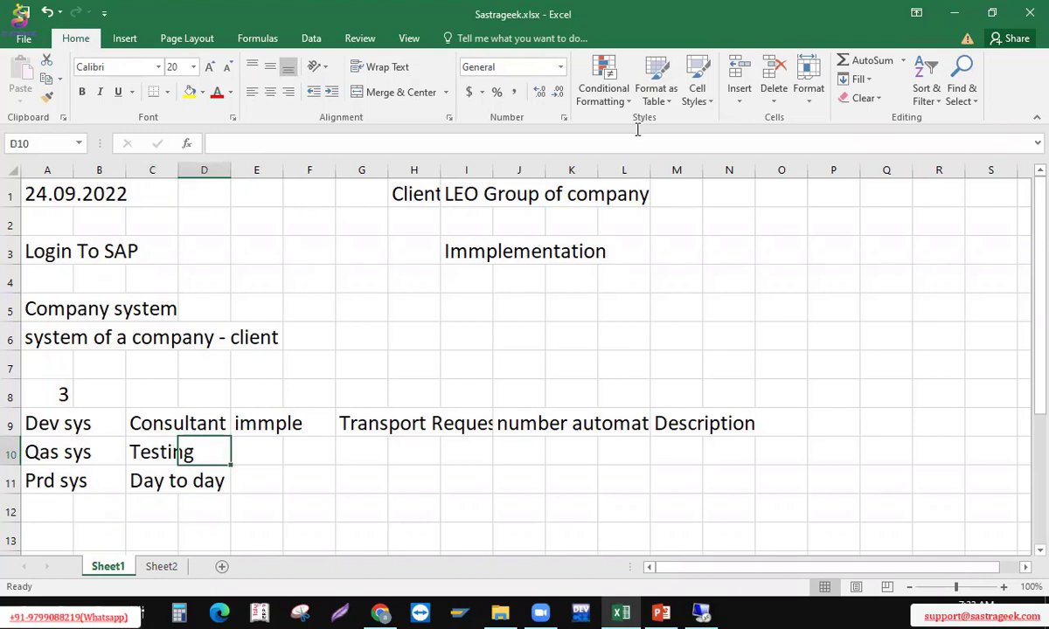
click(334, 458)
click(360, 424)
click(360, 424)
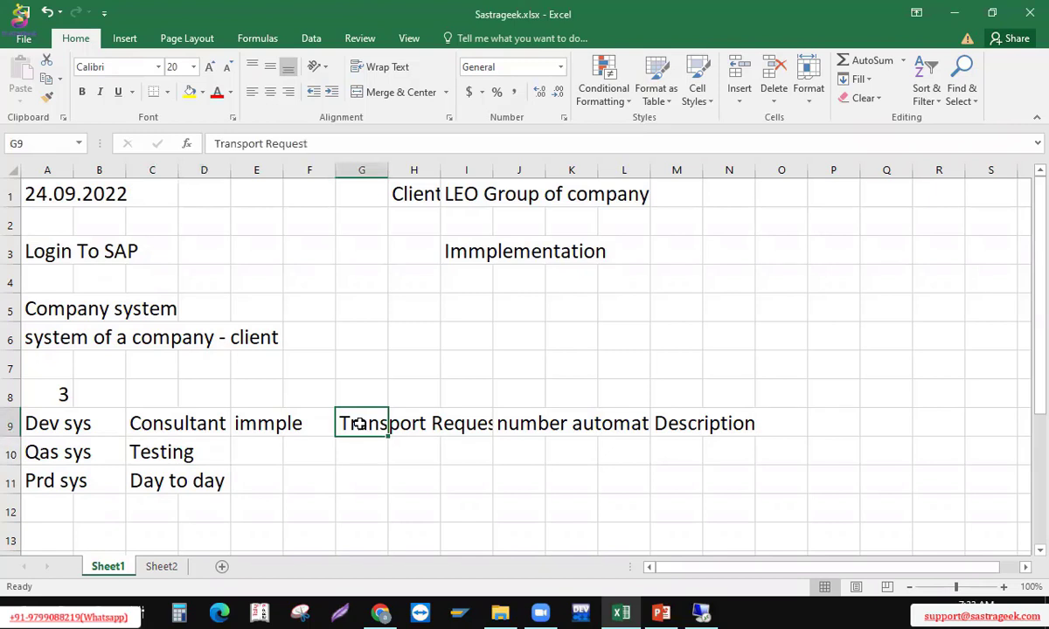
key(Return)
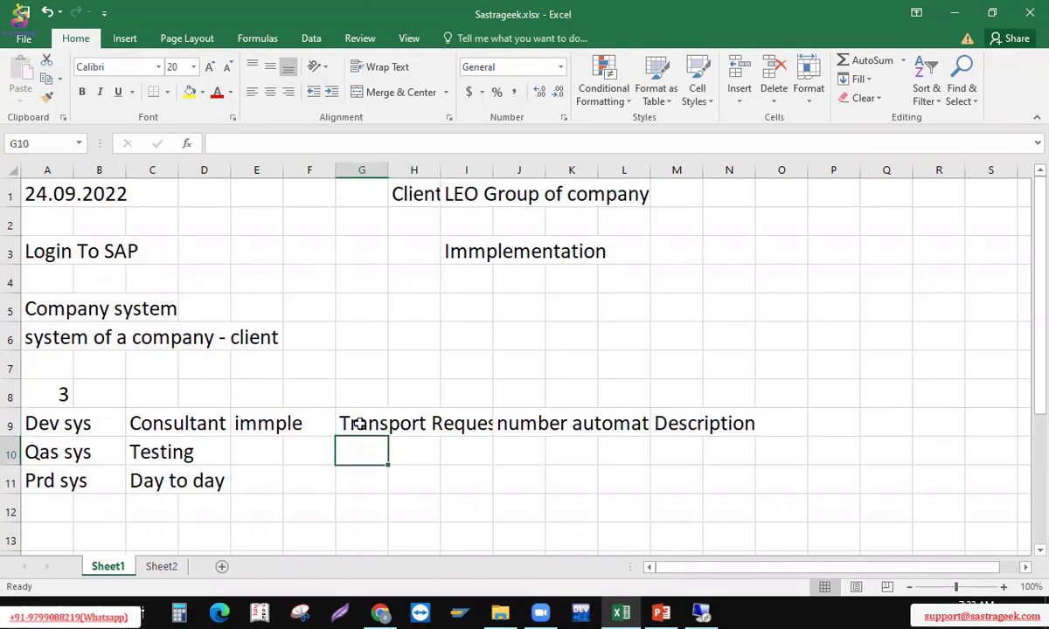
key(Left)
key(Left)
key(Left)
key(Left)
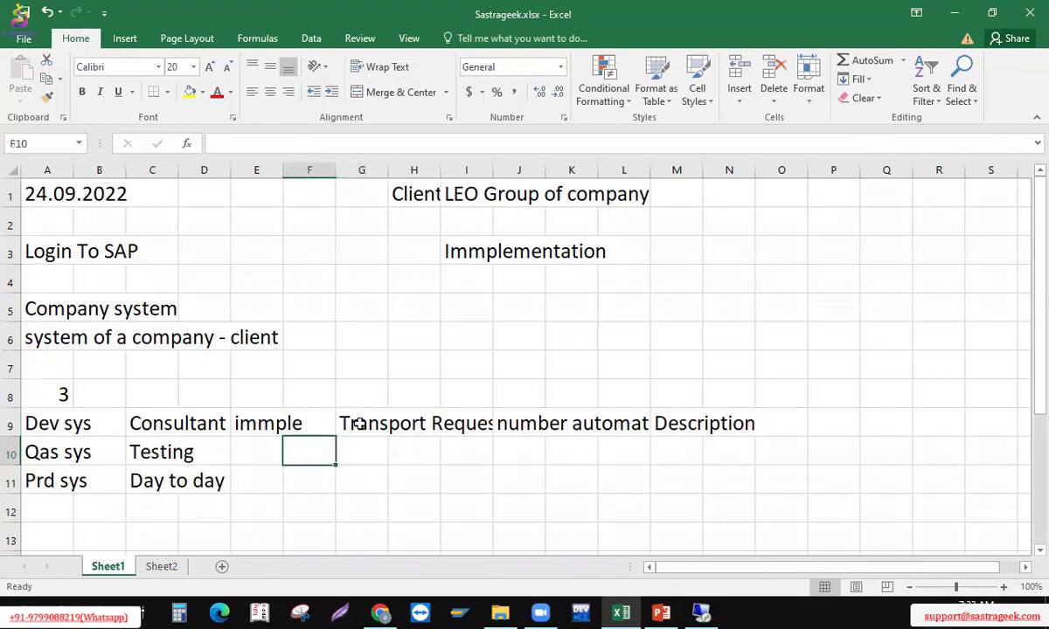
key(Right)
key(Right)
key(Right)
key(Right)
key(Up)
key(Down)
key(Down)
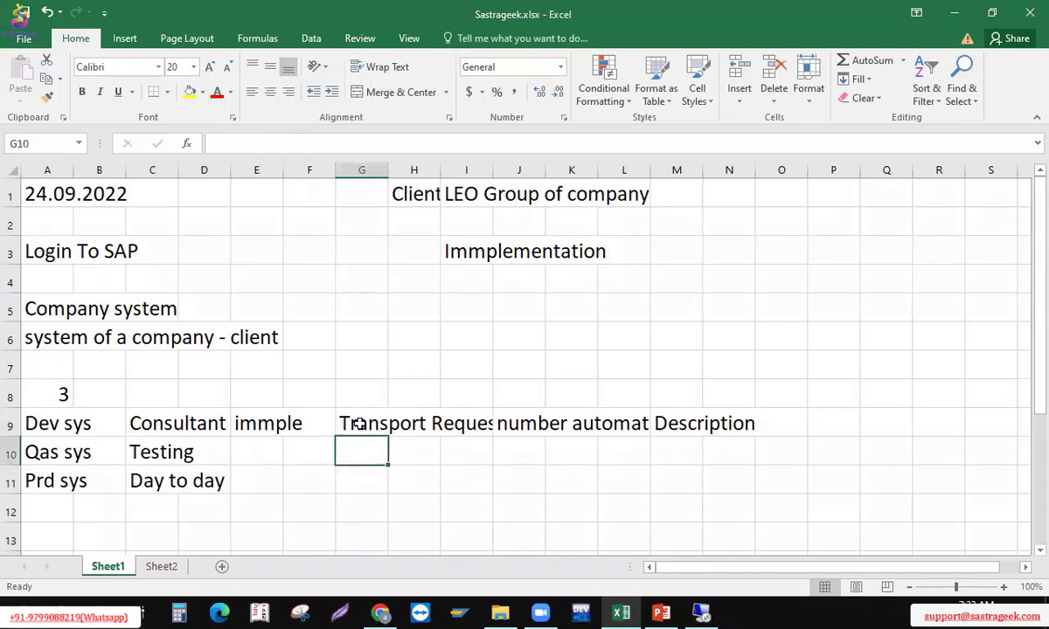
key(Left)
key(Left)
key(Left)
key(Left)
key(Left)
key(Left)
key(Right)
key(Right)
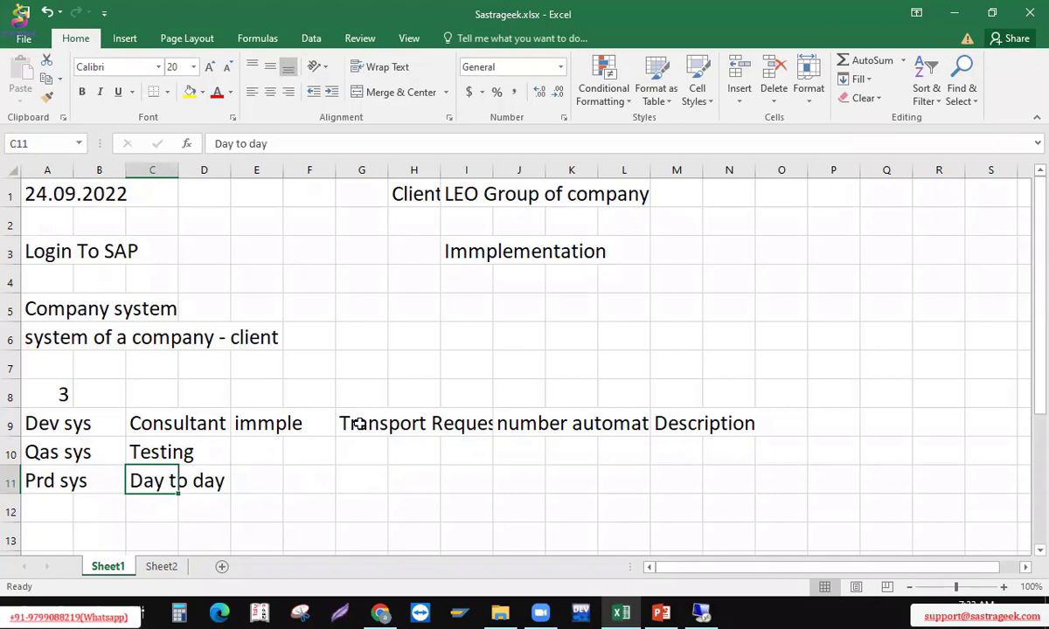
Enter the column heading 'di' in cell B8 above the systems rows
key(Up)
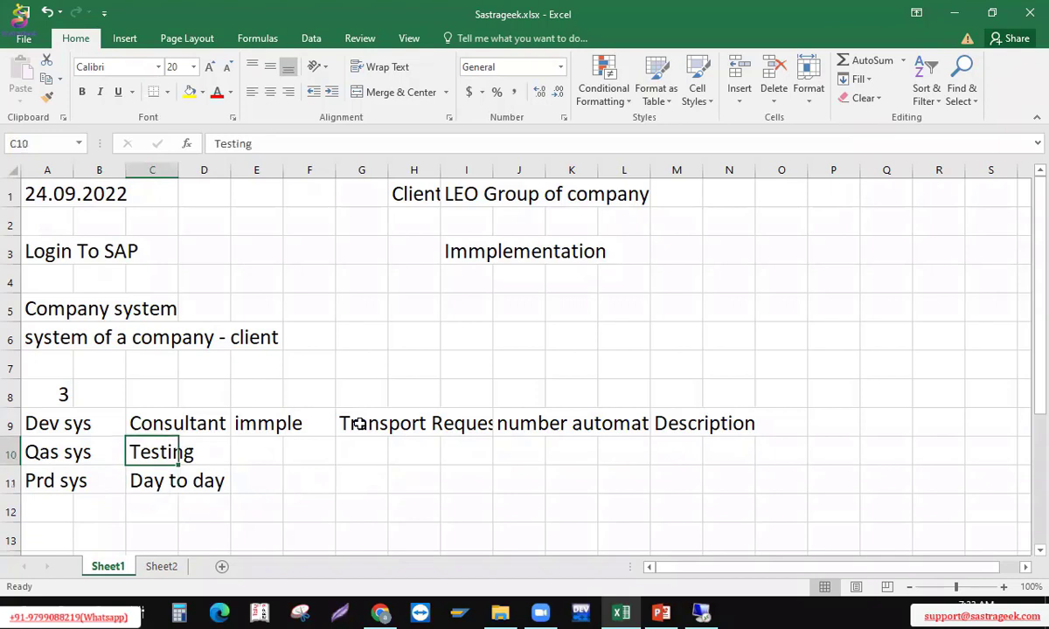
key(Up)
key(Left)
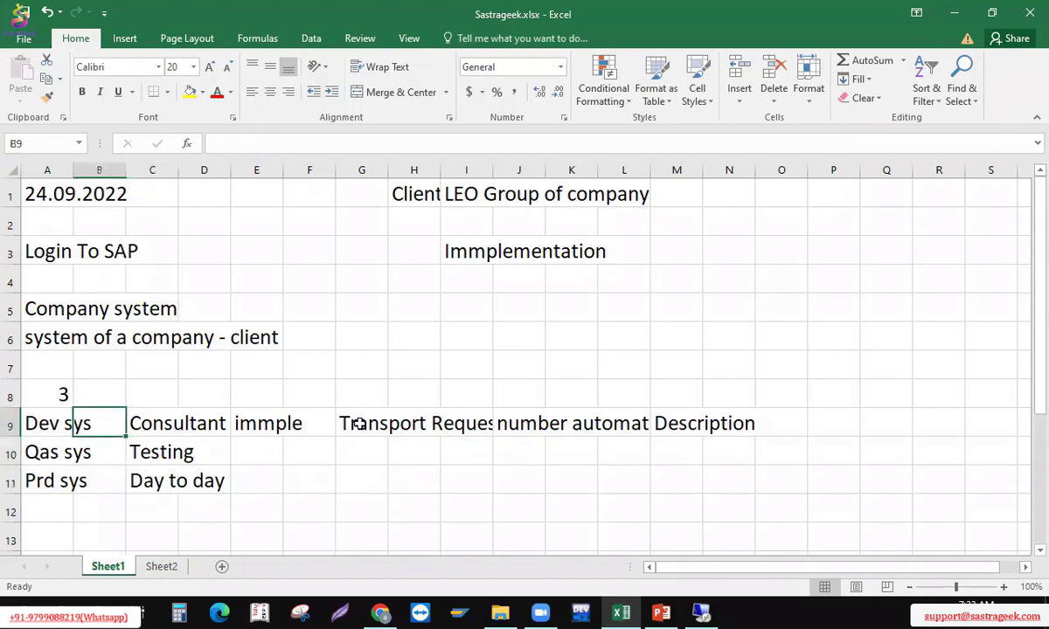
key(Up)
text(di)
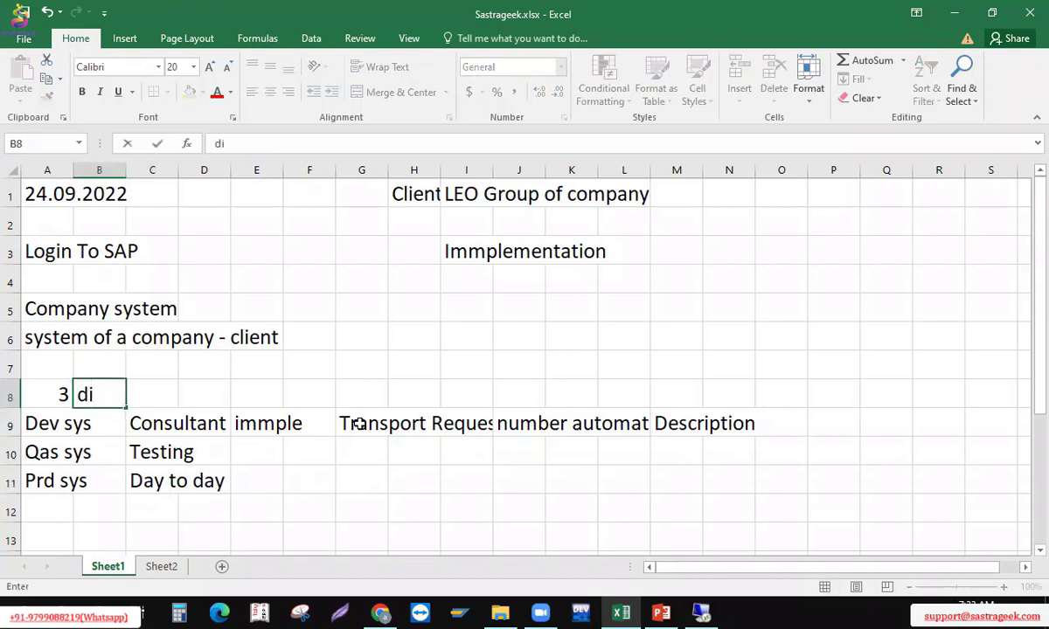
key(Return)
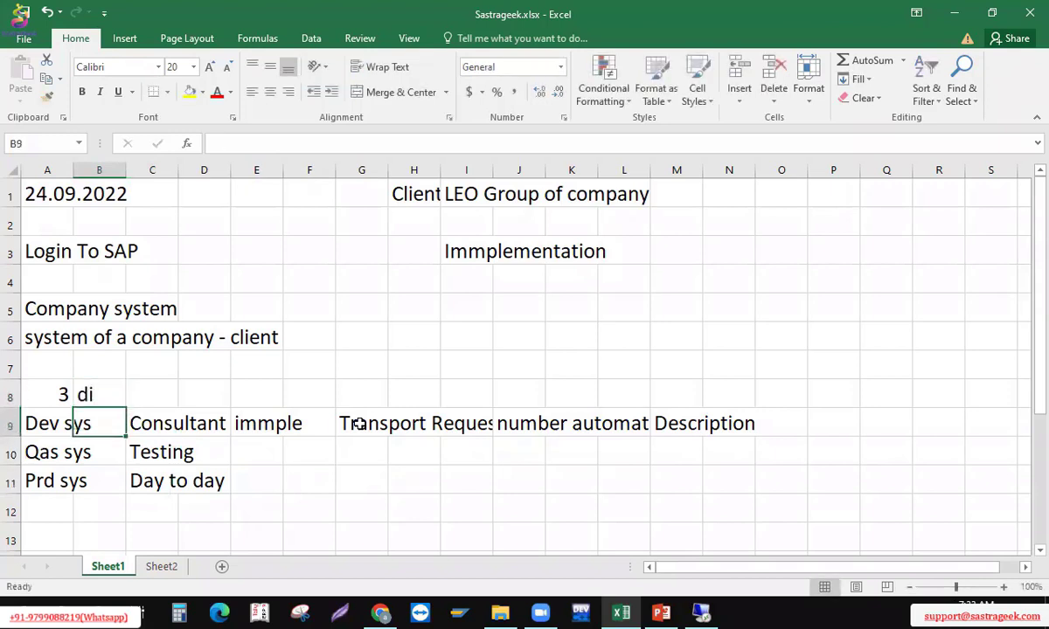
Enter client numbers '900, '080 and 400 in B9:B11, then bring the SAP logon screen forward
text(')
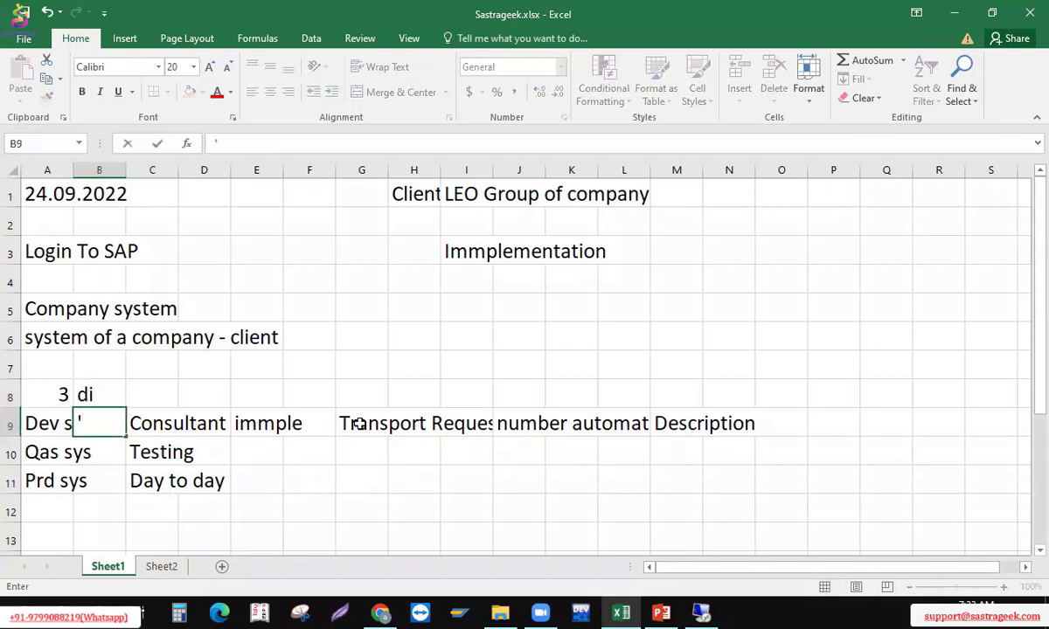
text(900)
key(Return)
text('089)
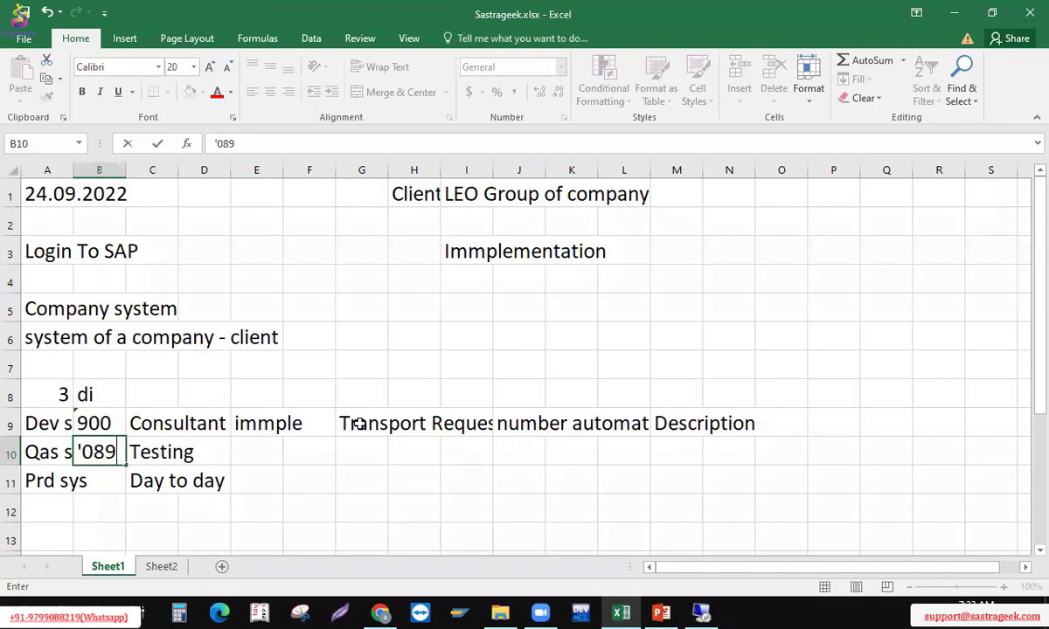
key(BackSpace)
text(0)
key(Return)
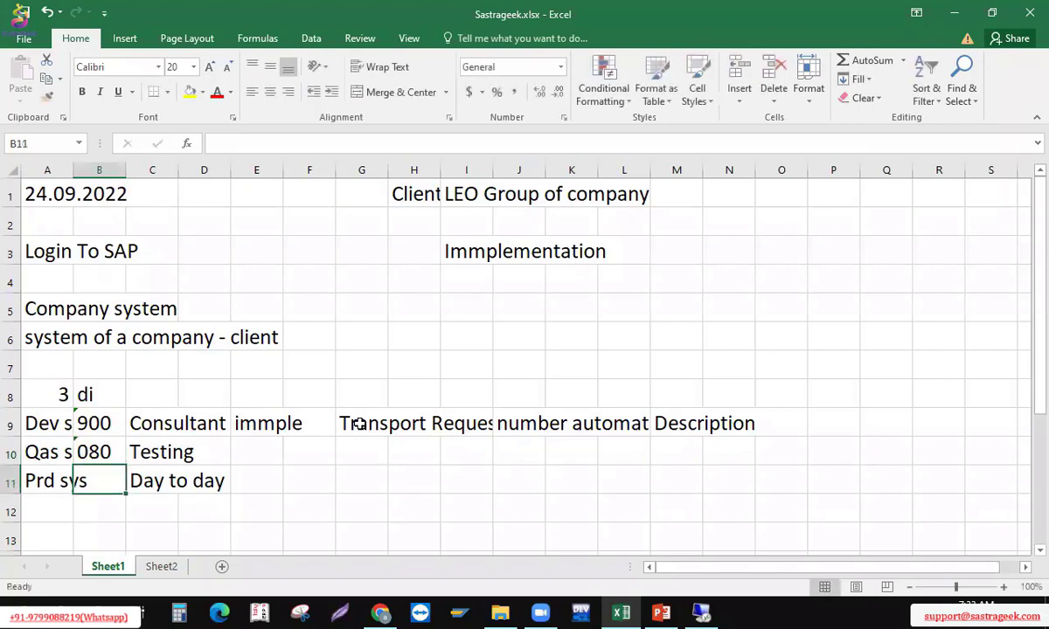
key(Up)
key(Up)
key(Down)
key(Down)
text(400)
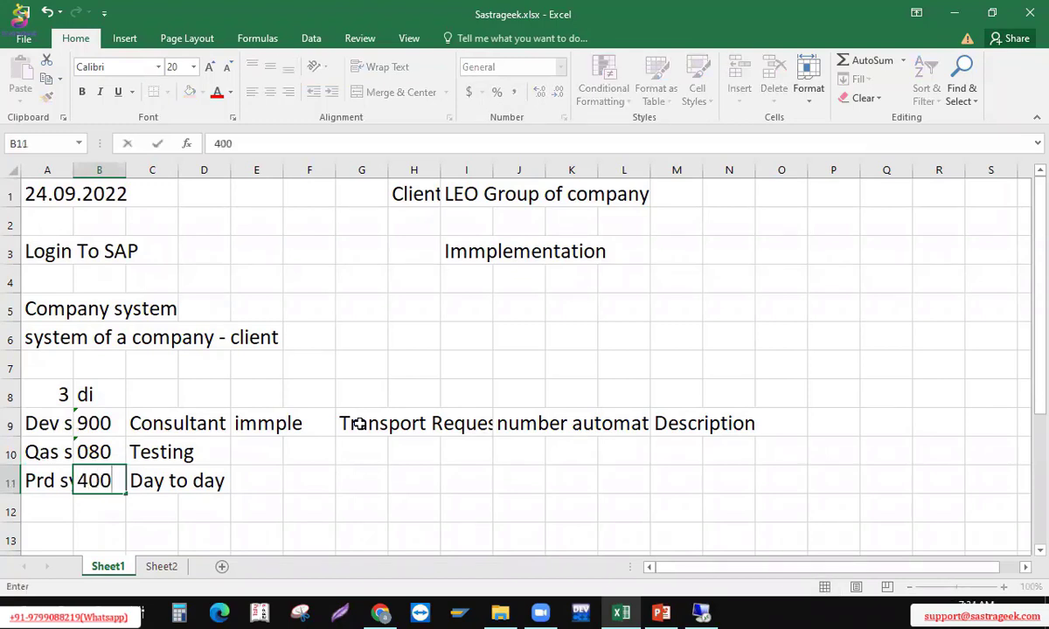
key(Return)
key(Up)
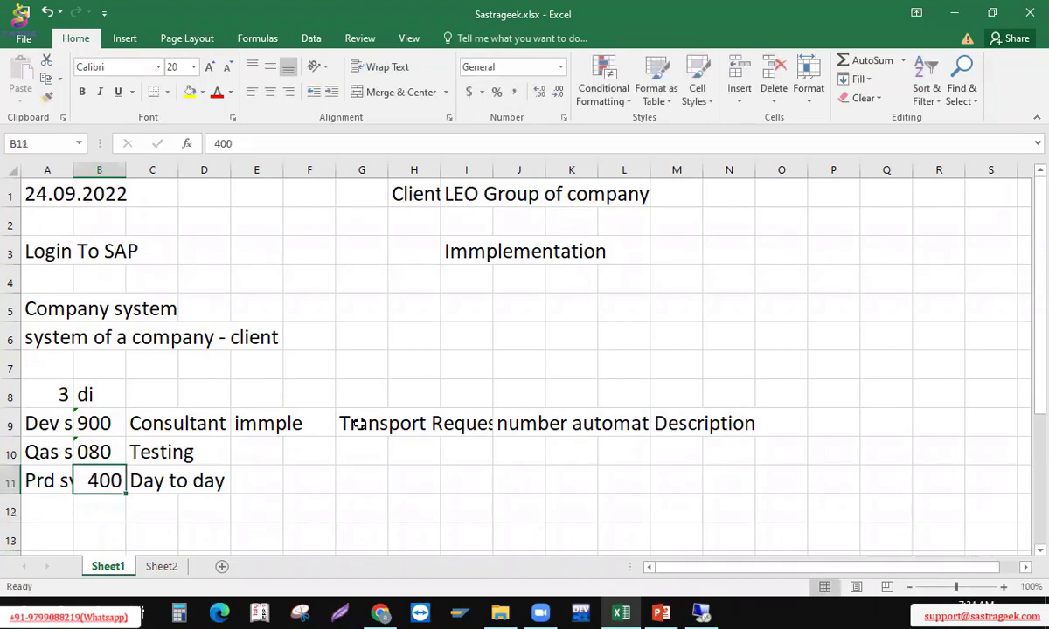
key(alt+Tab)
key(Tab)
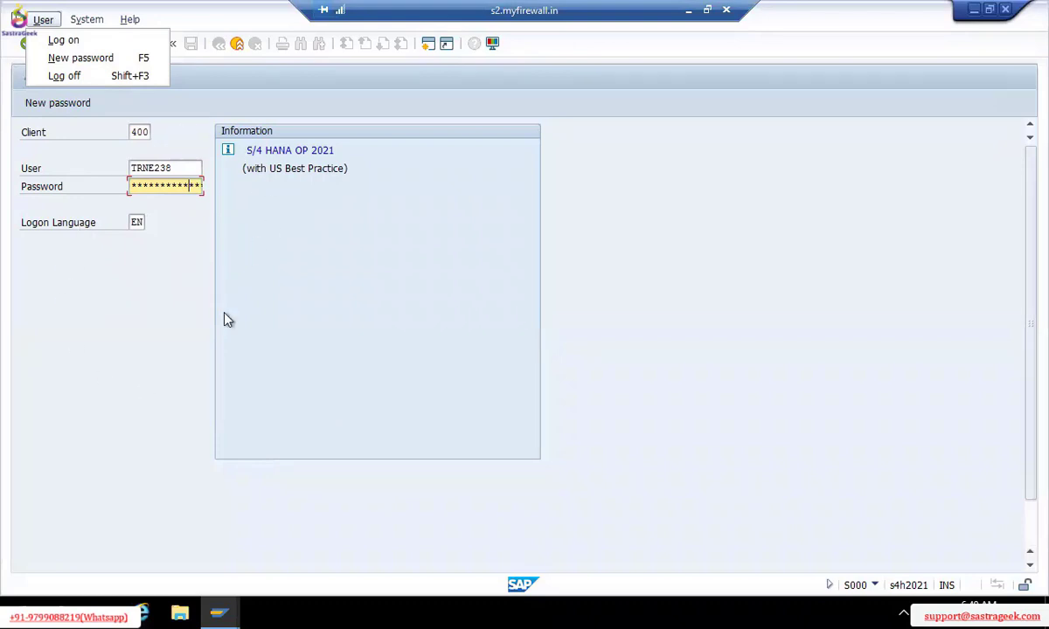
Close the User menu and minimize the Remote Desktop session to show the Sastrageek.xlsx sheet
key(Escape)
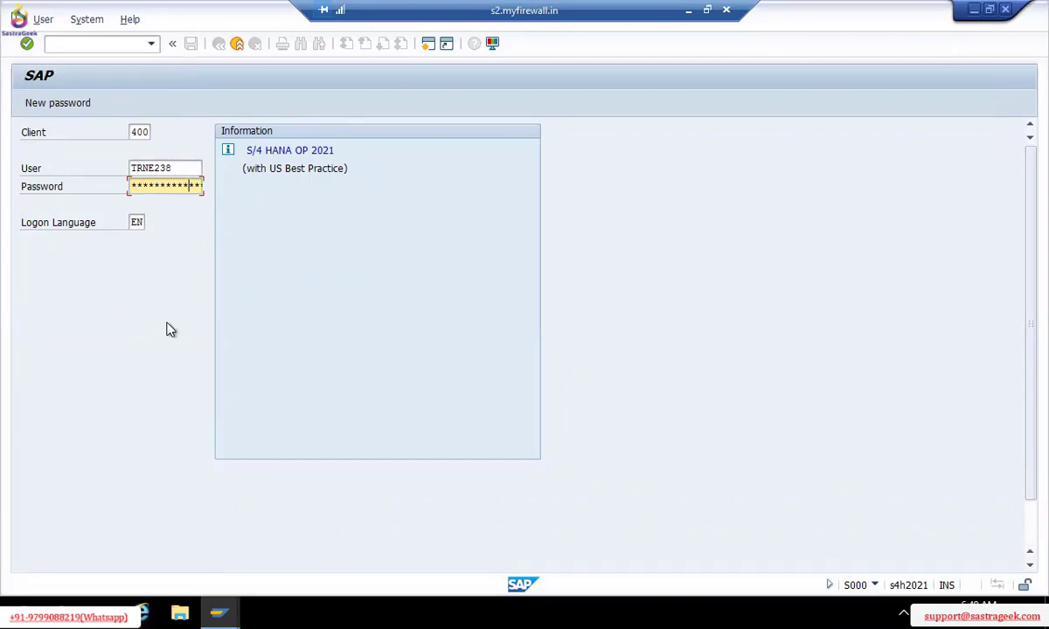
key(alt+Tab)
key(alt+Tab)
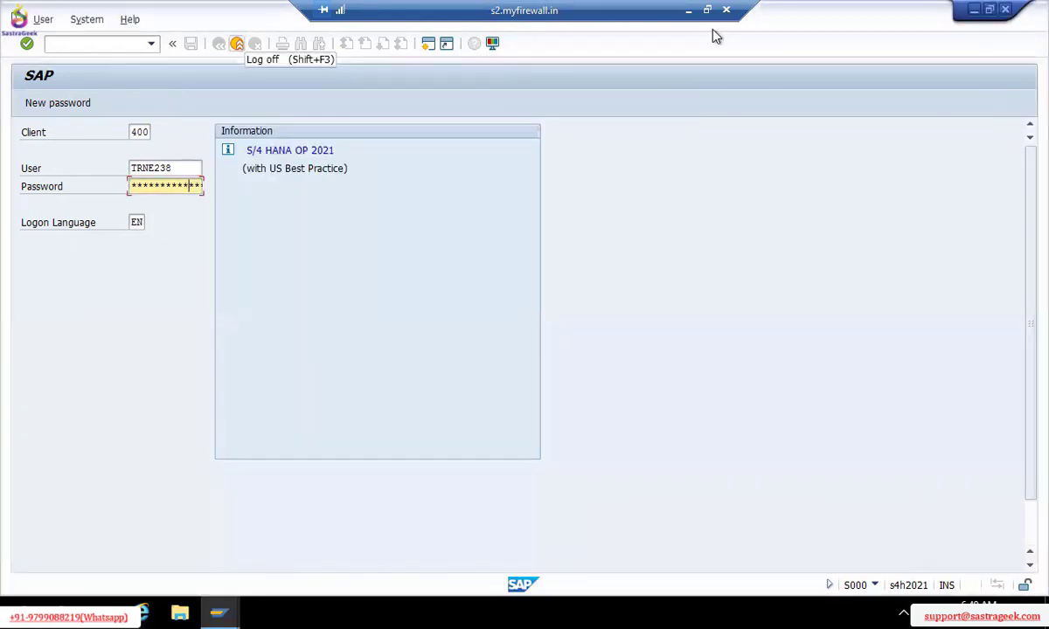
click(689, 13)
click(51, 424)
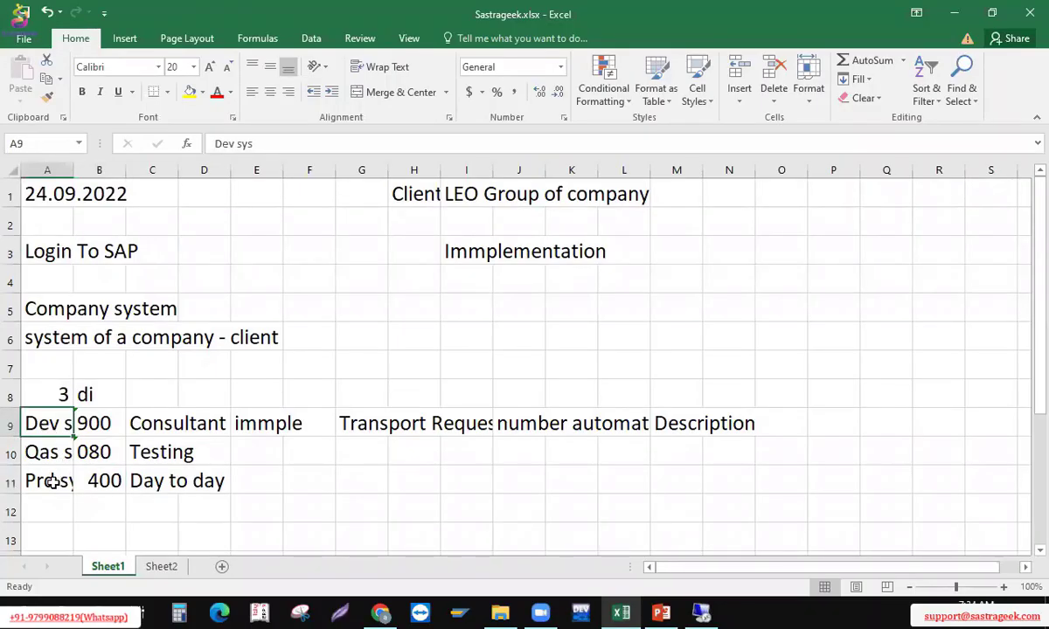
click(93, 396)
click(87, 421)
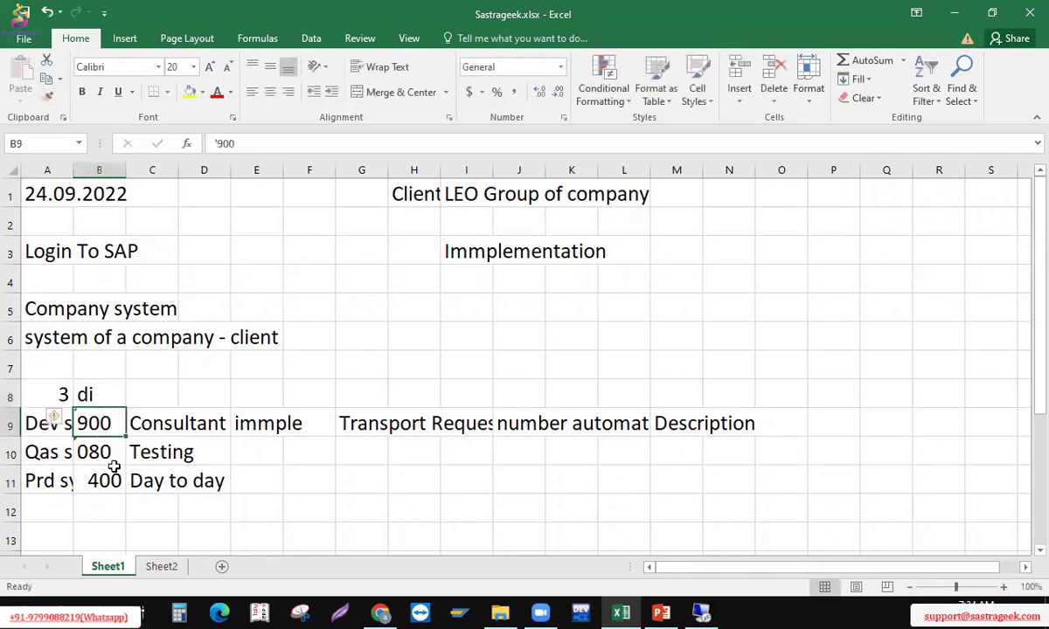
click(115, 469)
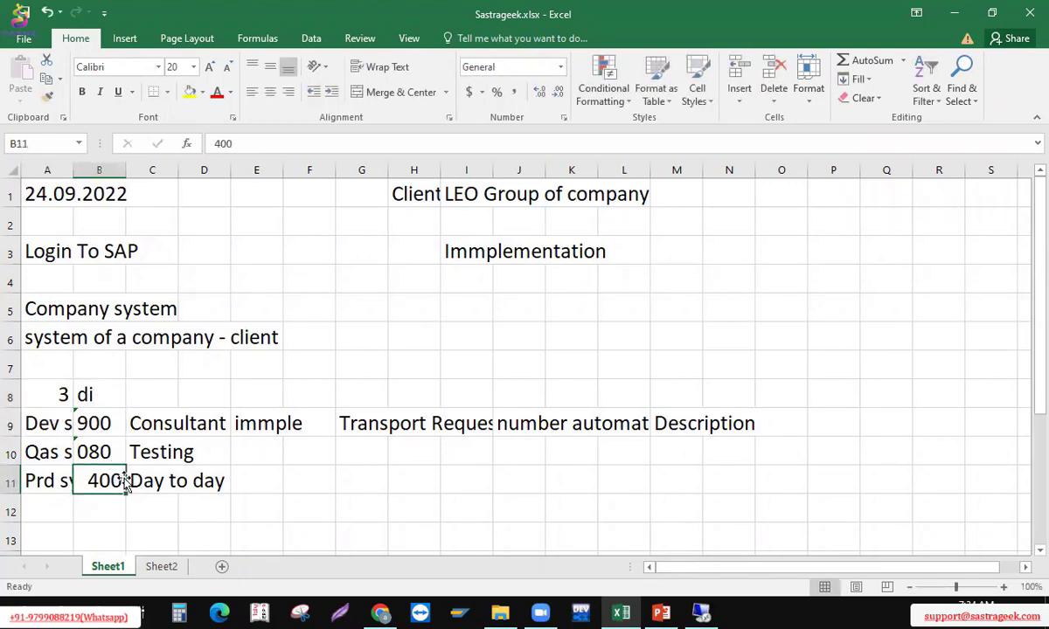
text(300)
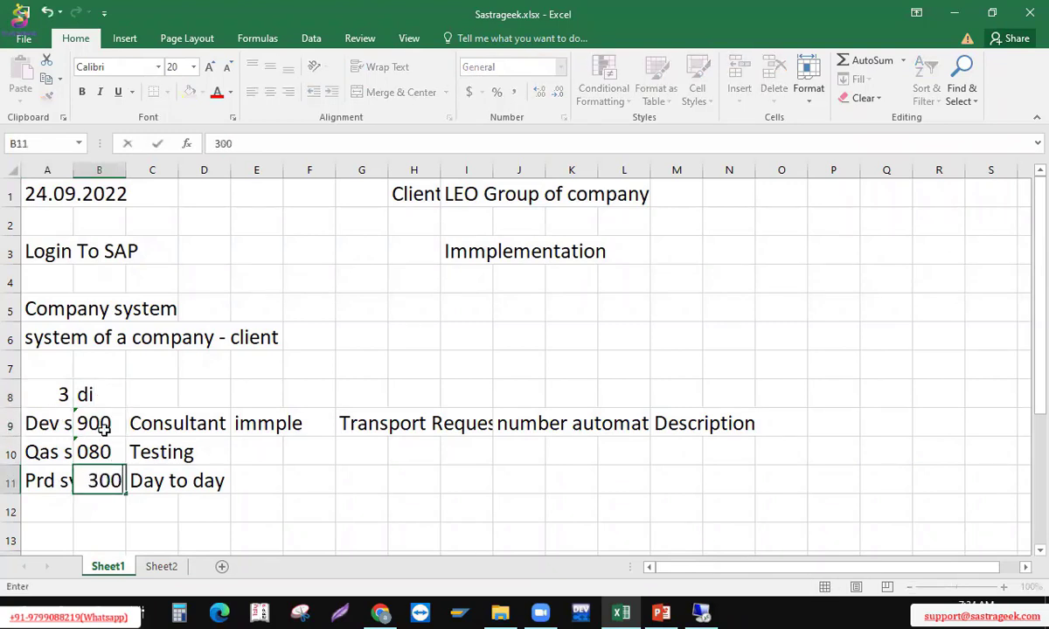
key(Return)
key(alt+Tab)
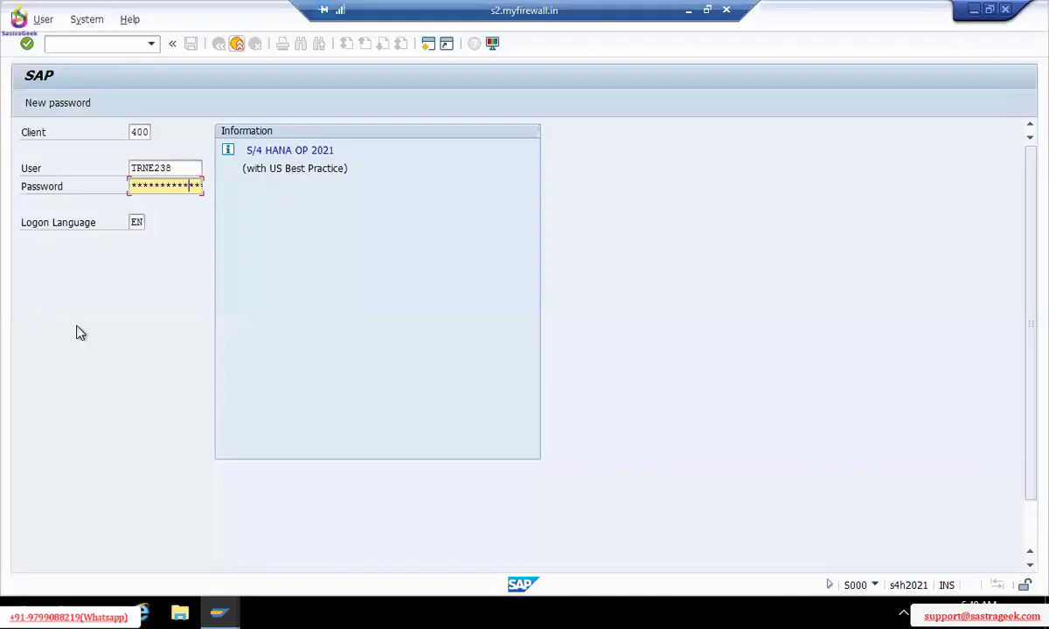
click(144, 134)
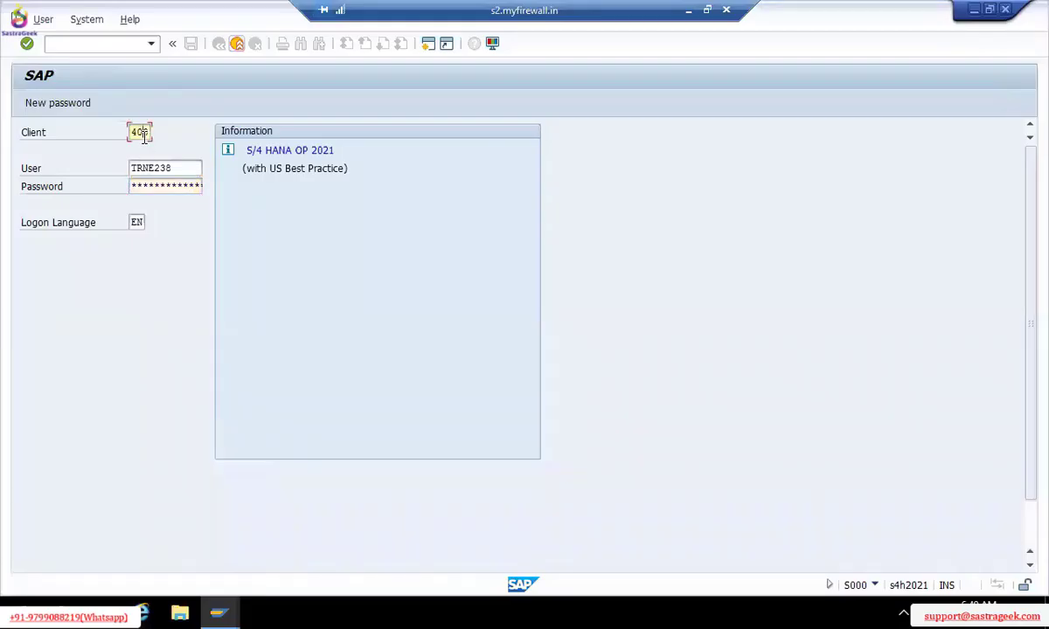
key(alt+Tab)
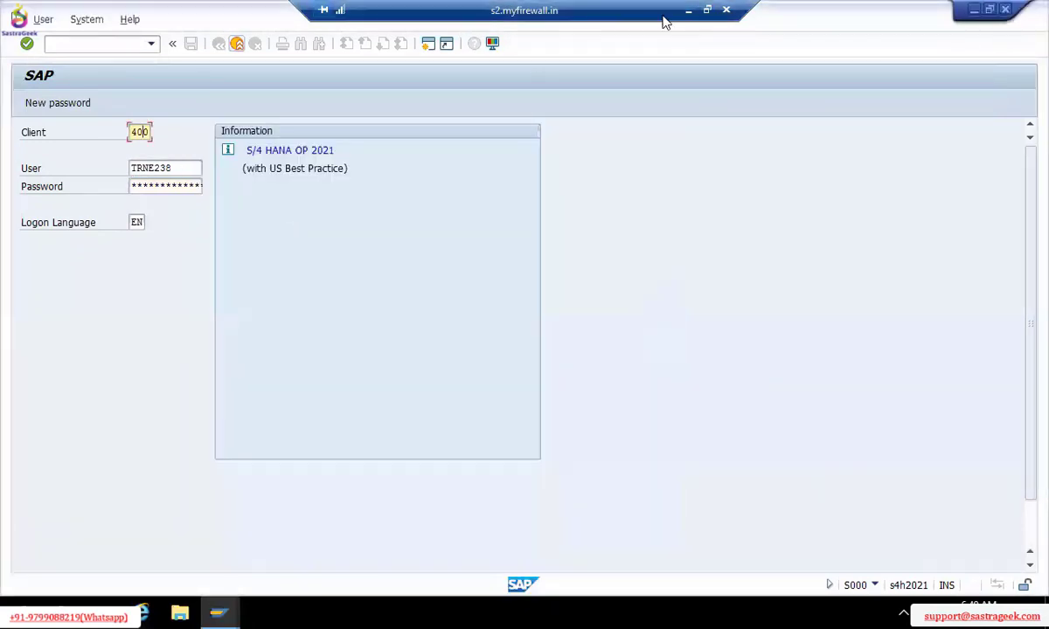
click(689, 11)
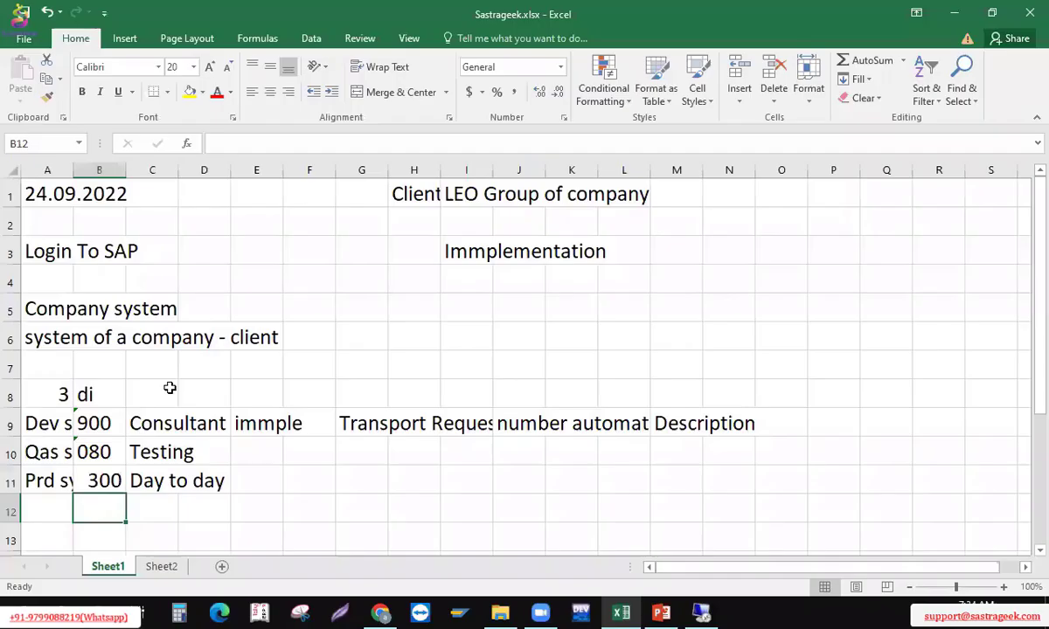
click(39, 442)
click(45, 430)
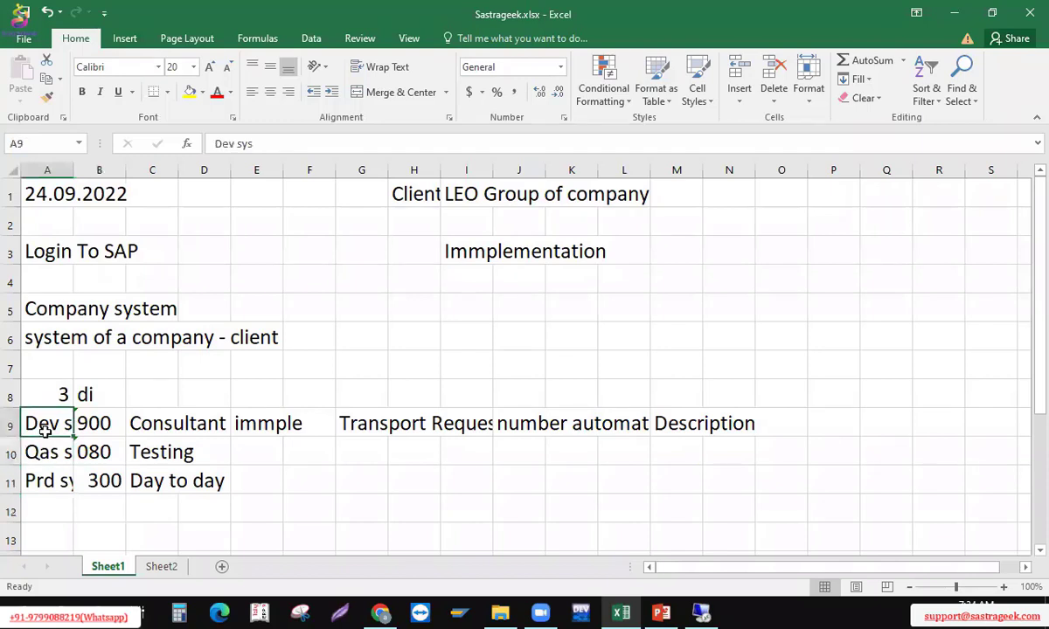
click(91, 452)
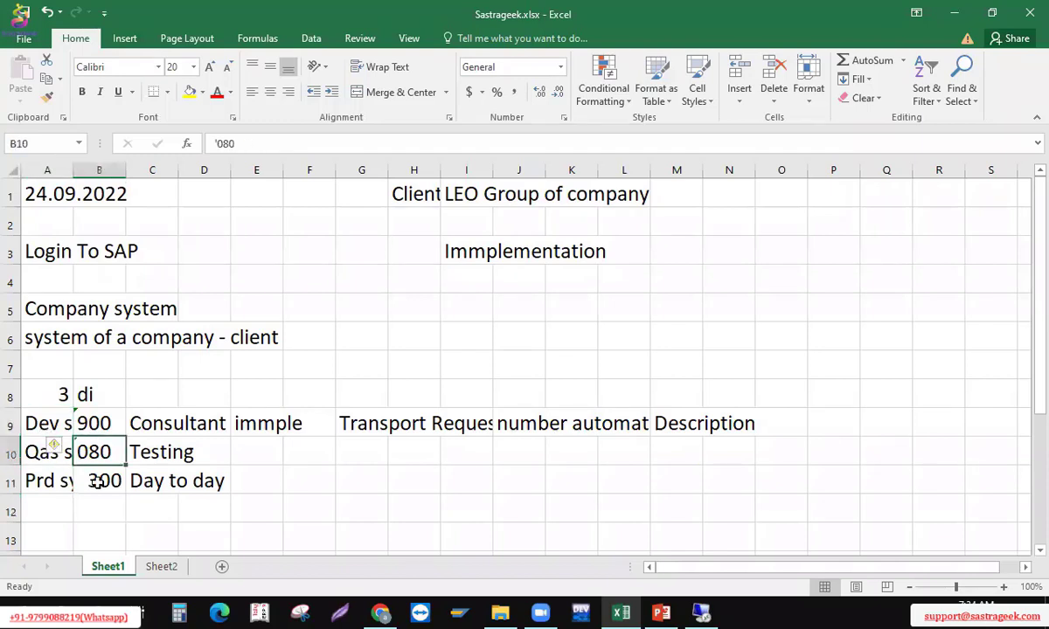
click(96, 482)
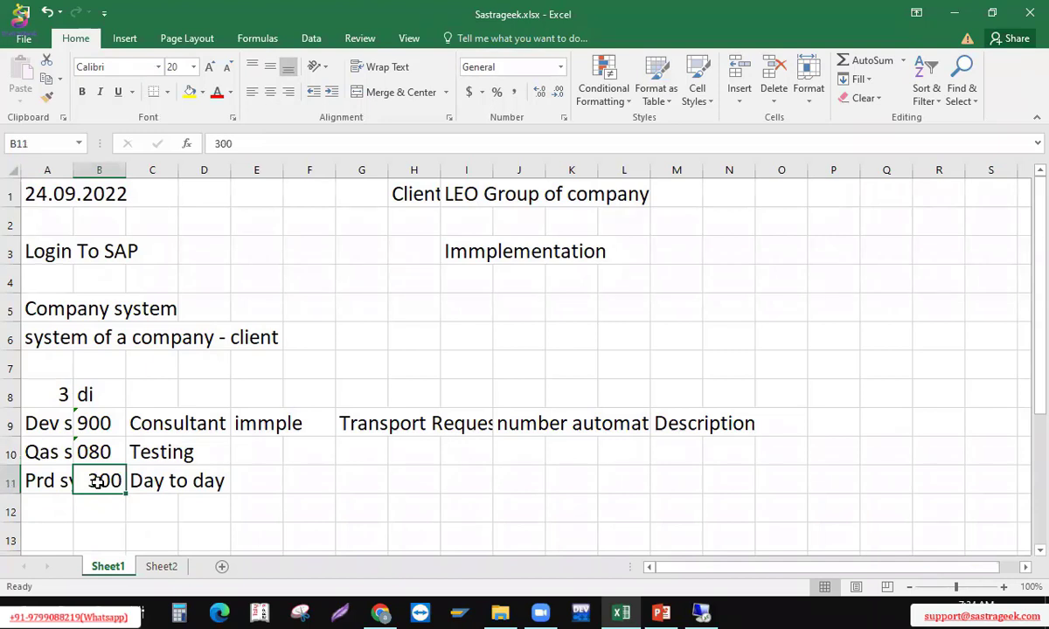
key(alt+Tab)
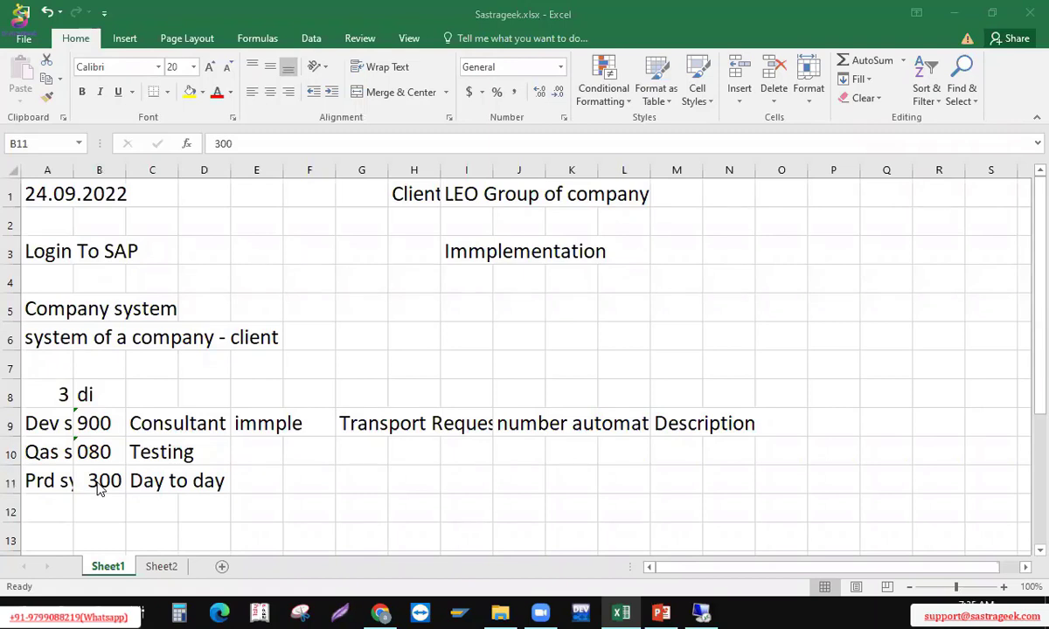
click(99, 489)
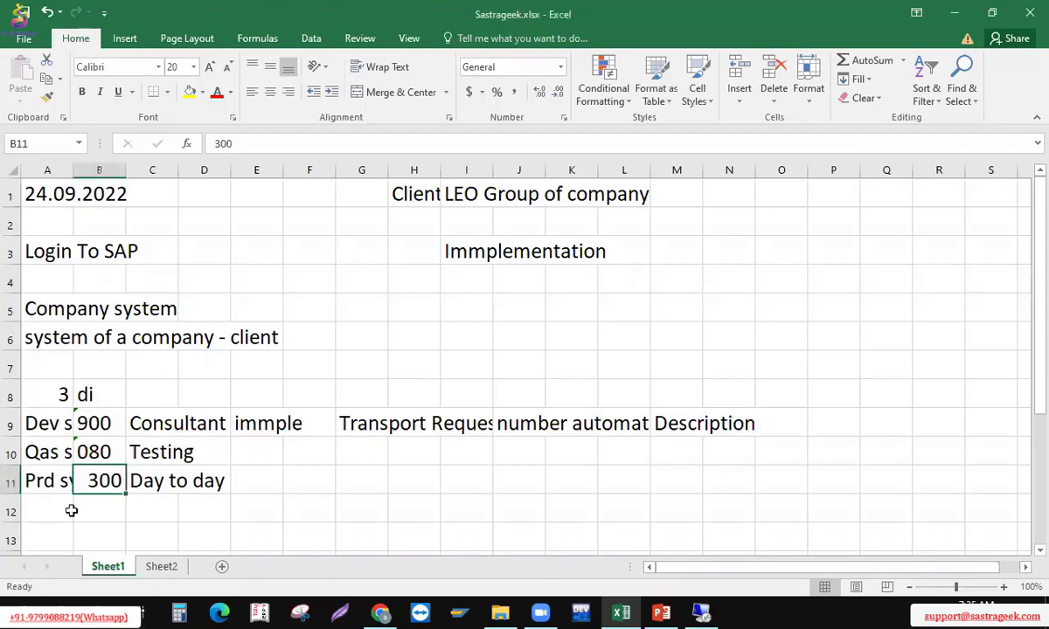
key(alt+Tab)
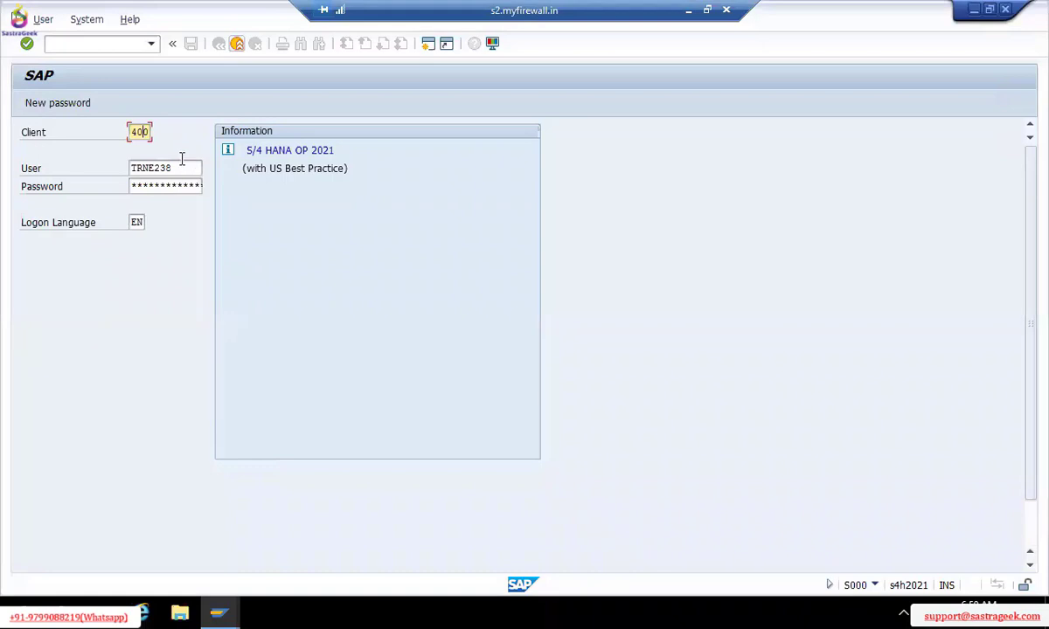
Fill in the user ID and password on the client 400 logon screen and log on
click(182, 167)
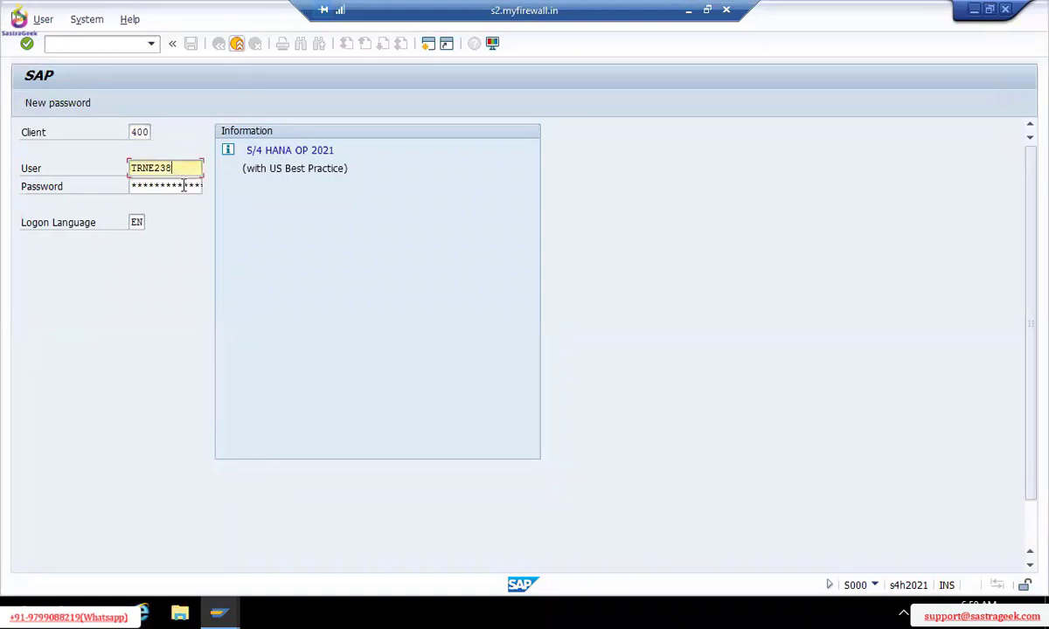
click(184, 186)
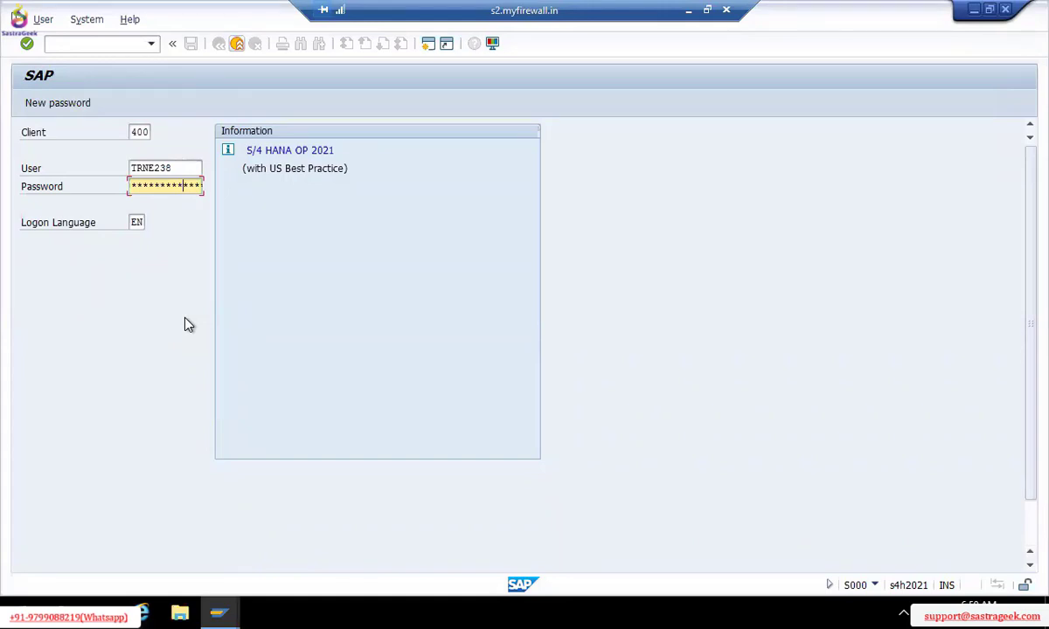
key(Return)
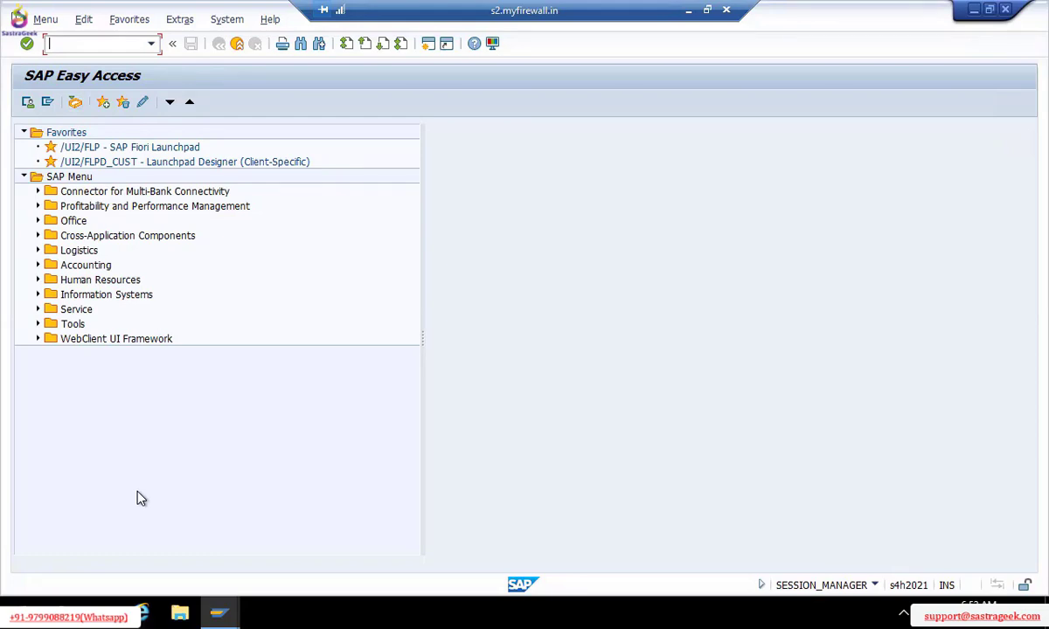
click(37, 324)
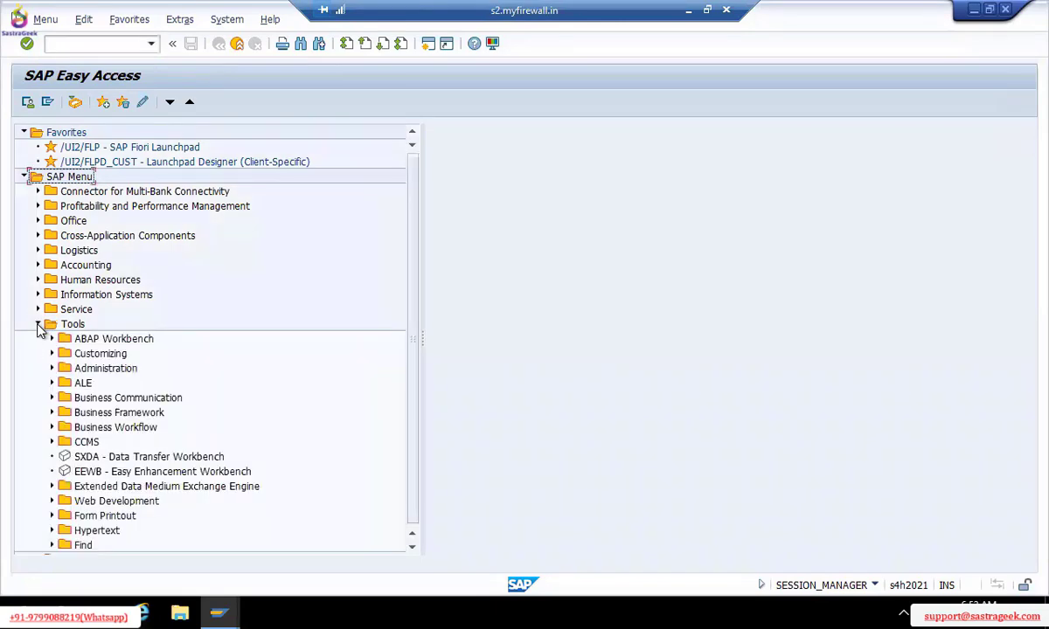
click(38, 324)
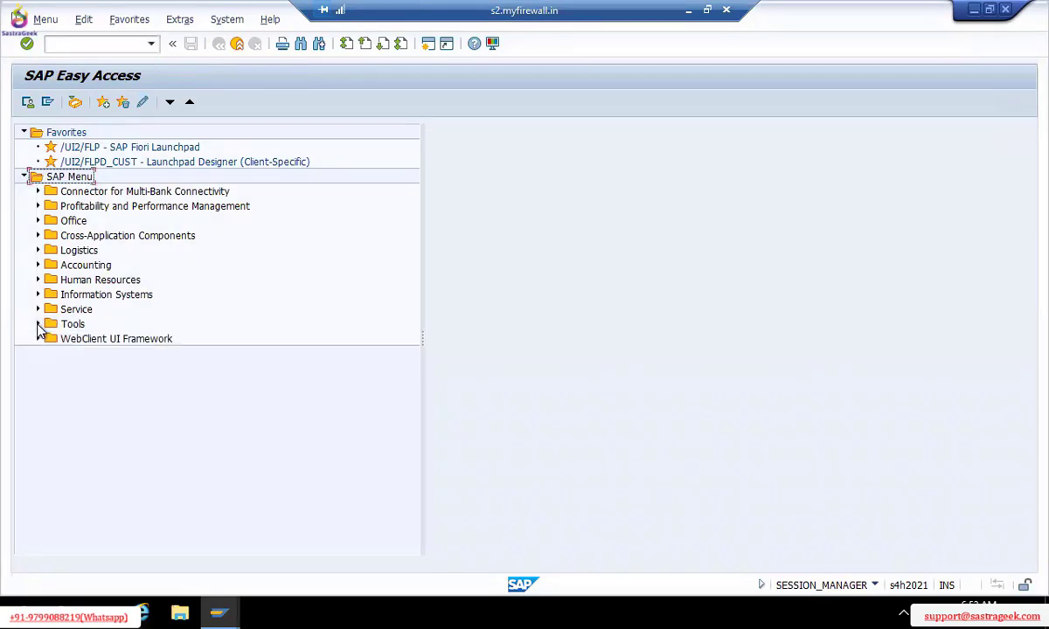
click(36, 192)
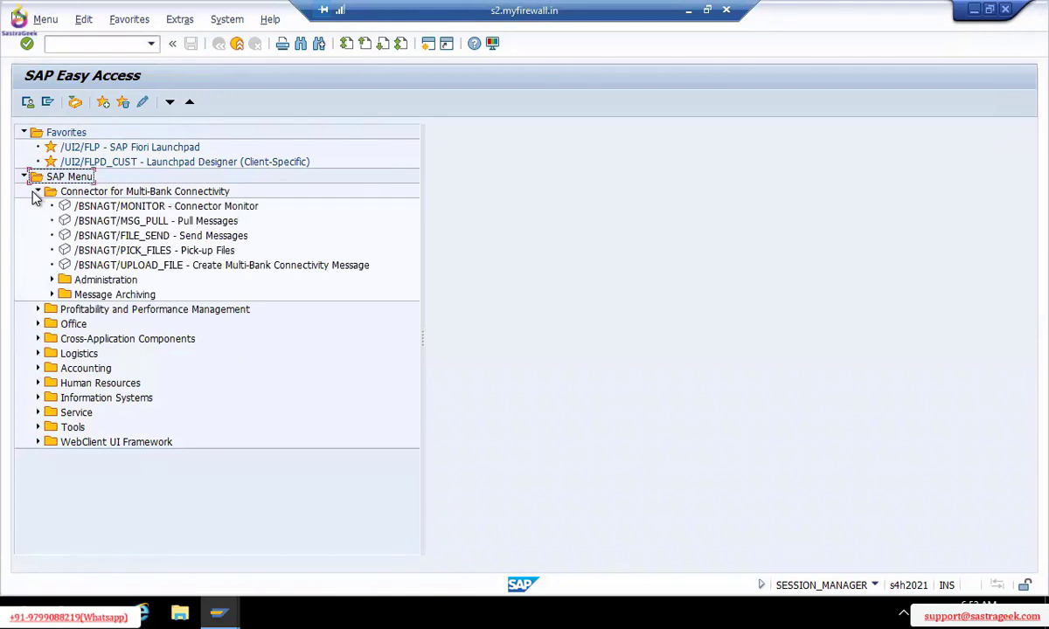
click(37, 191)
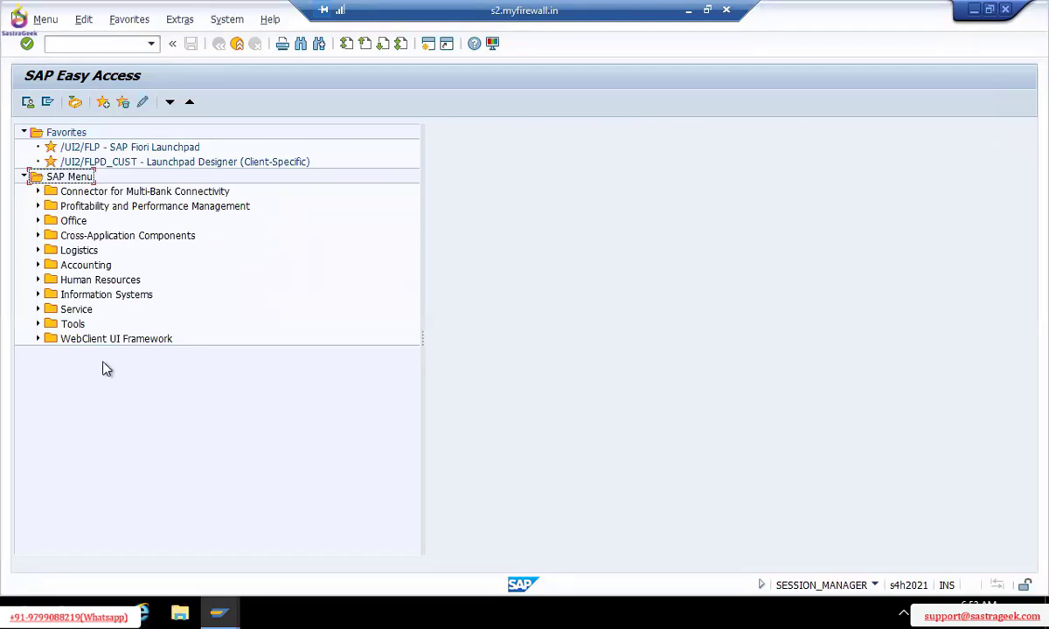
click(37, 191)
click(38, 191)
click(38, 207)
click(38, 206)
click(39, 324)
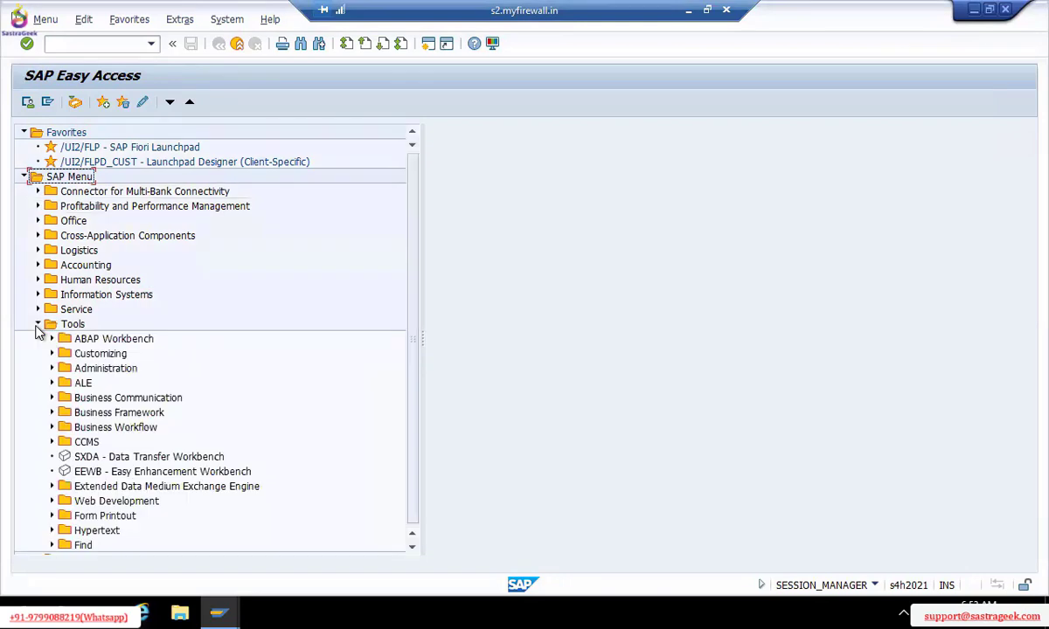
click(39, 310)
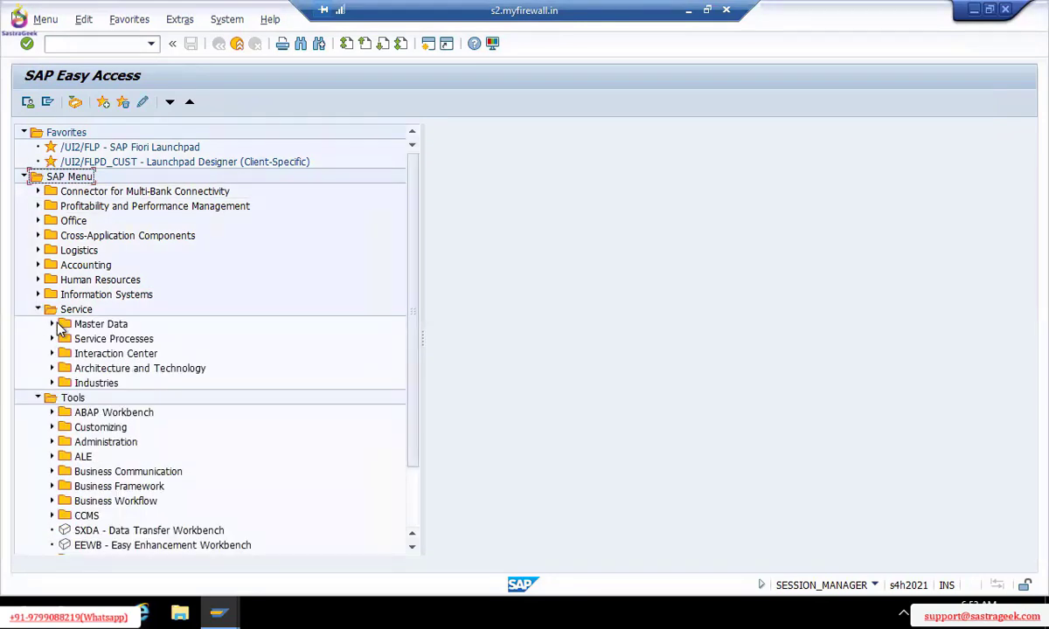
click(53, 323)
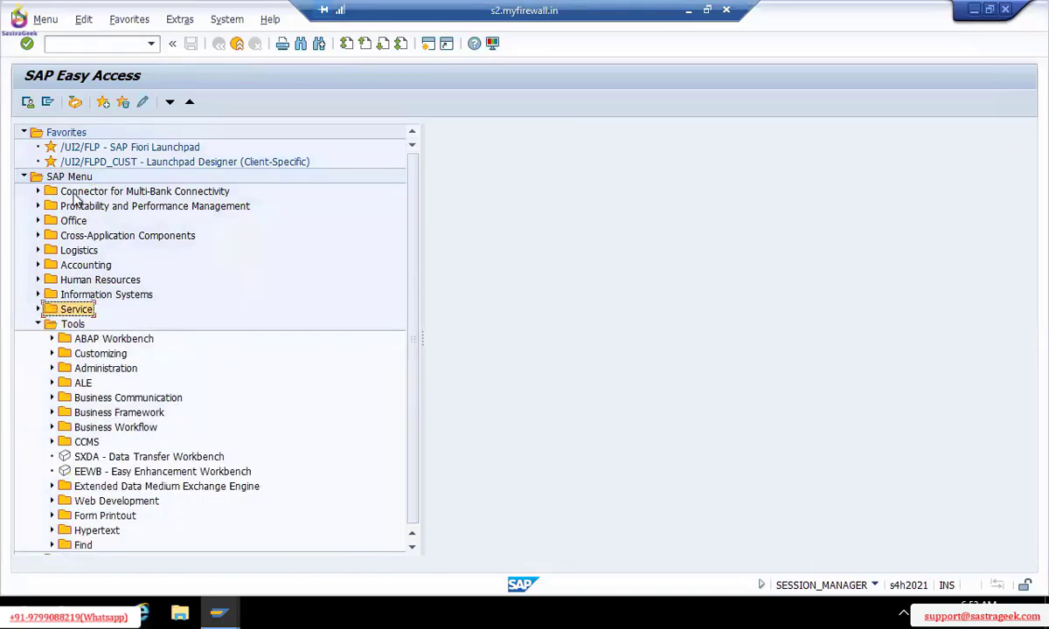
click(38, 325)
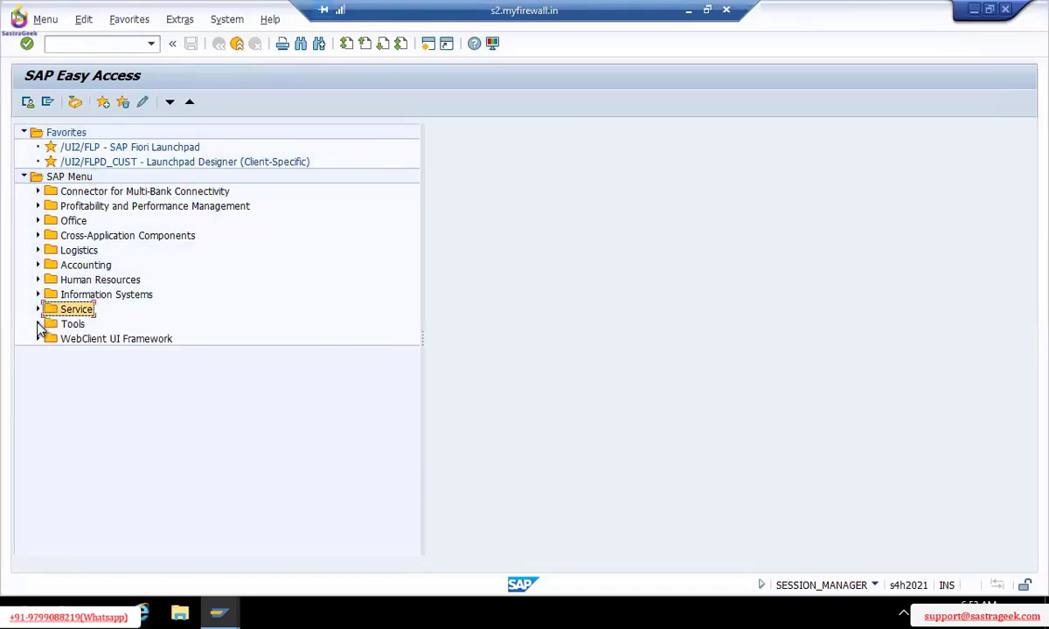
click(37, 267)
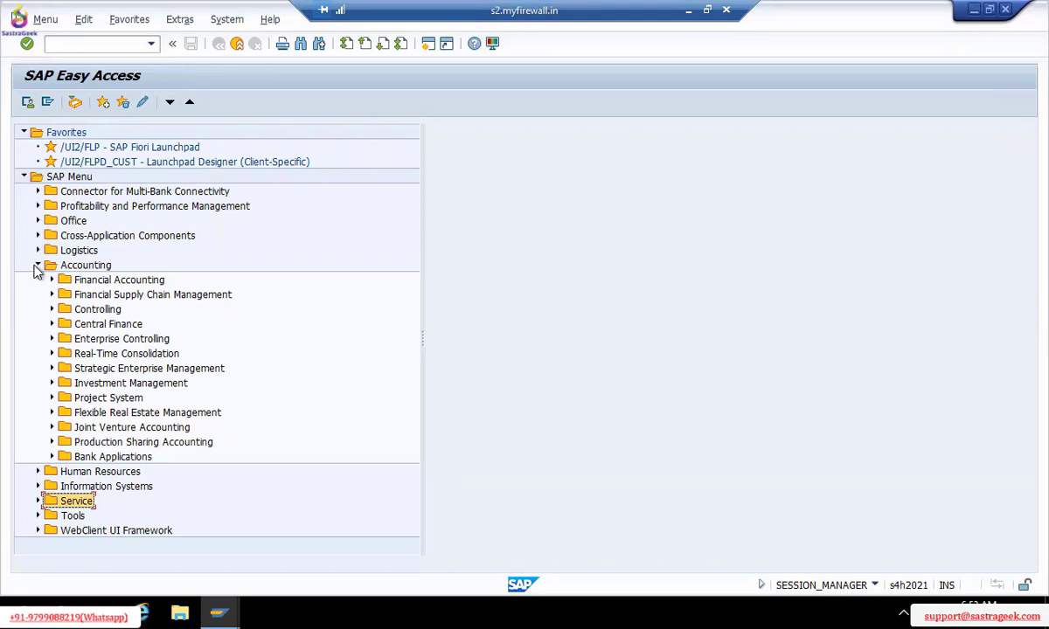
click(37, 266)
click(37, 265)
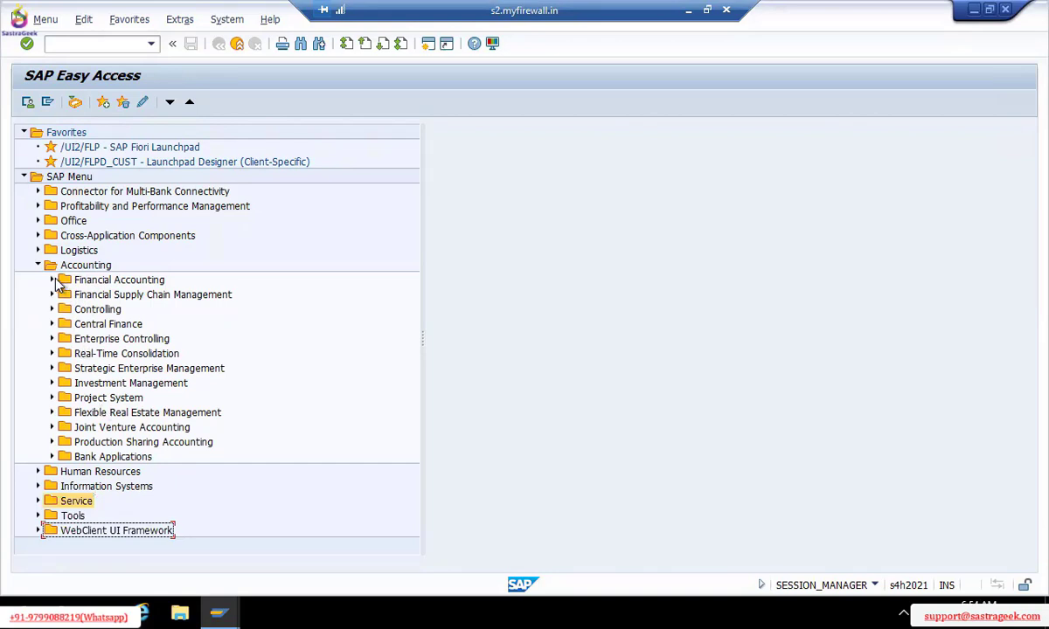
click(53, 281)
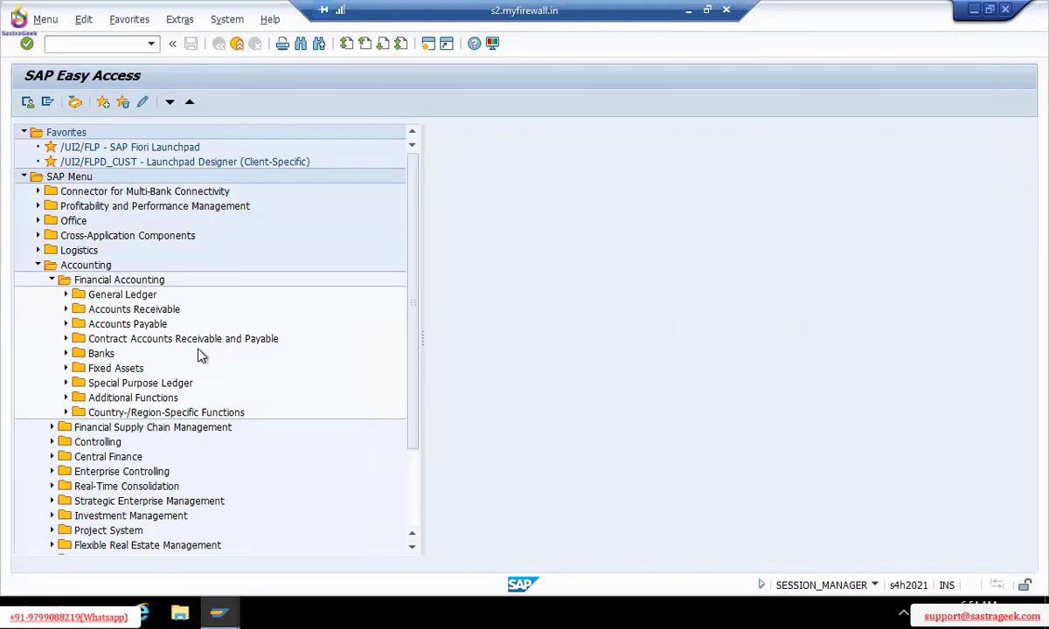
click(51, 281)
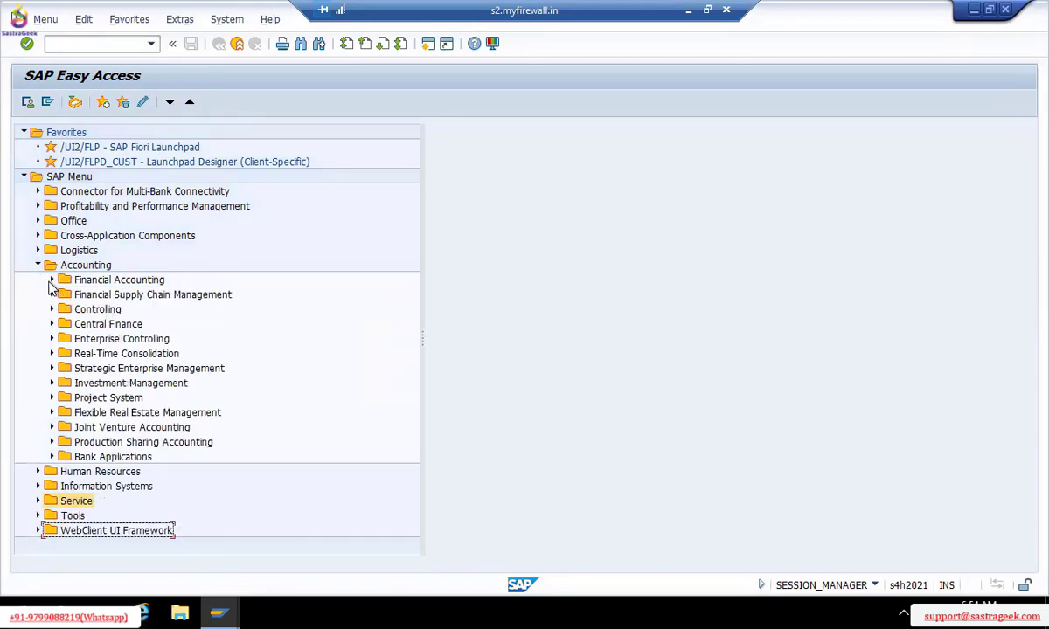
click(51, 281)
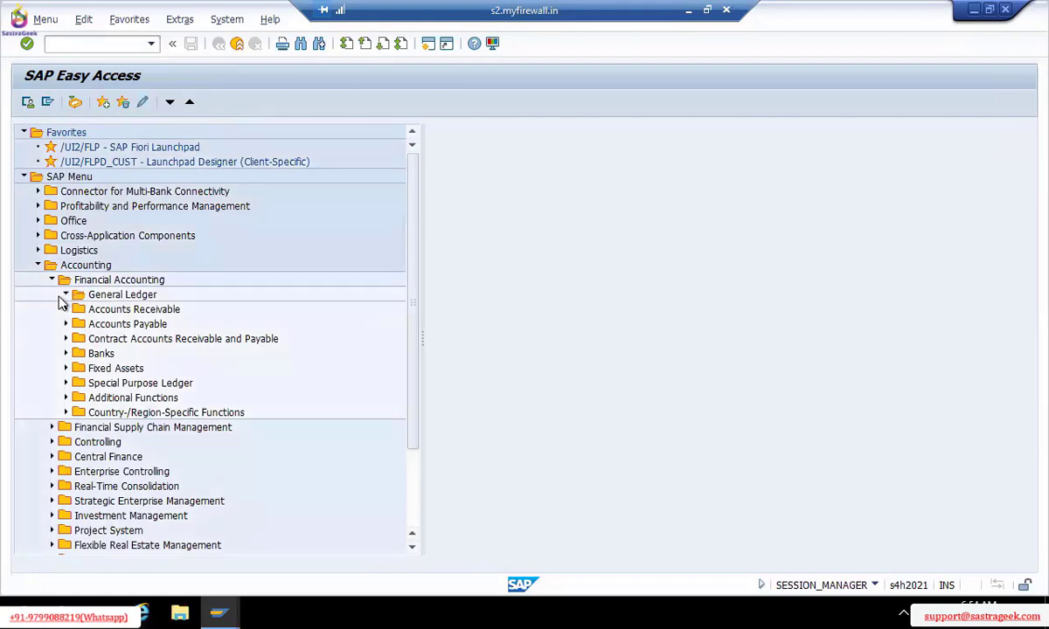
click(65, 296)
click(80, 310)
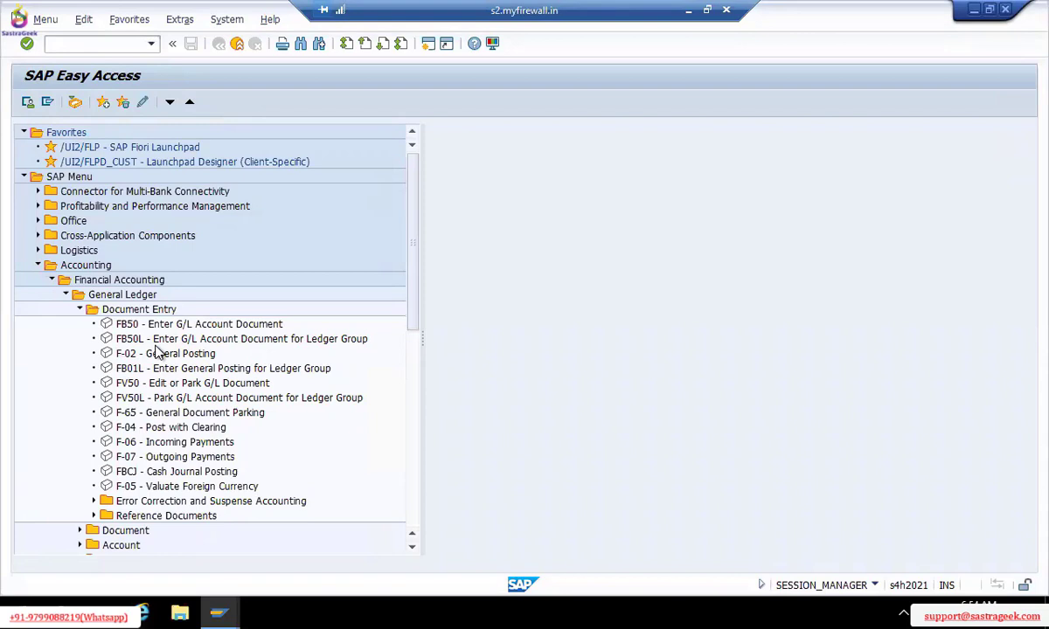
click(51, 280)
click(39, 266)
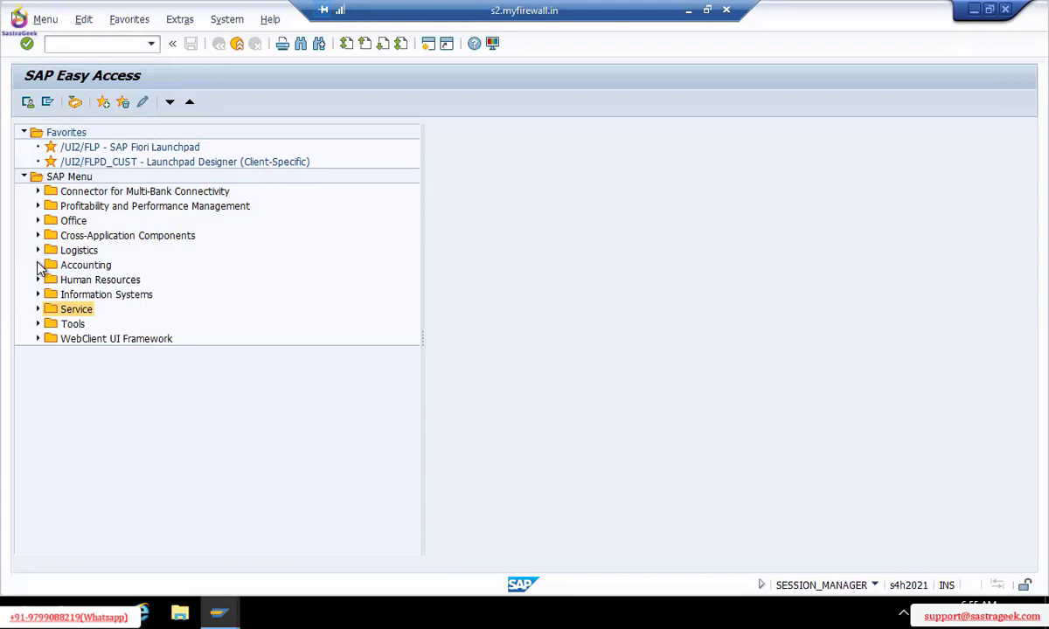
Expand Tools > Customizing > IMG in the SAP Menu and select SPRO - Execute Project
click(39, 324)
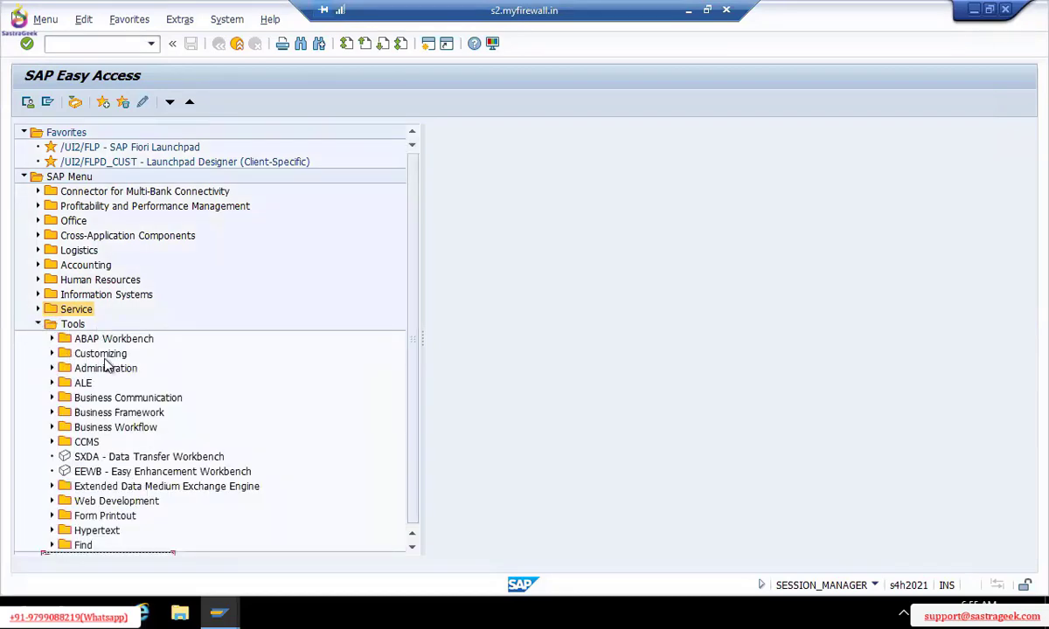
click(51, 354)
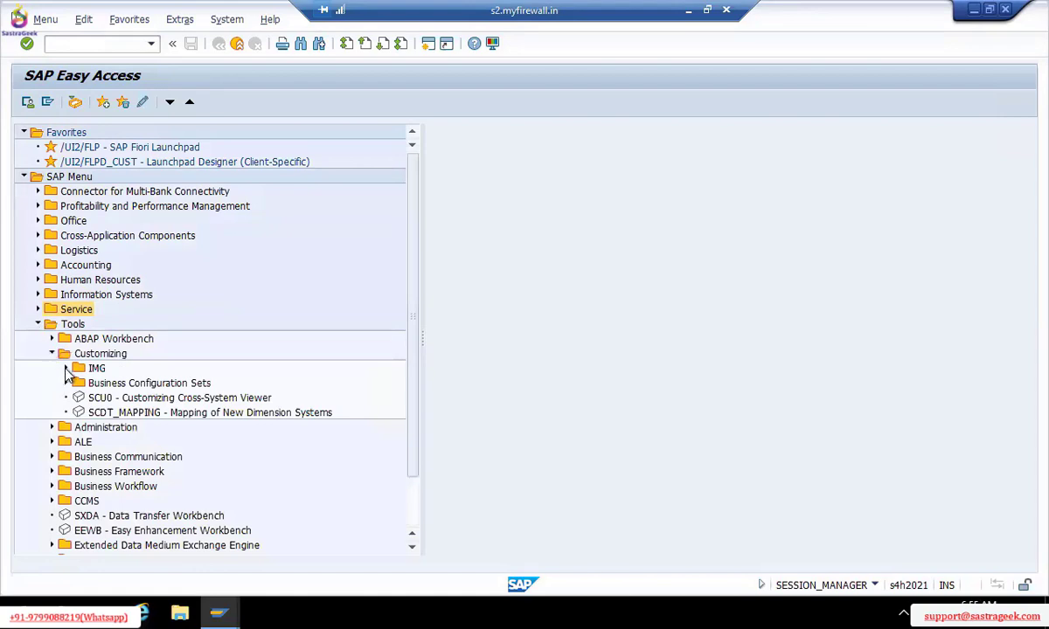
click(67, 369)
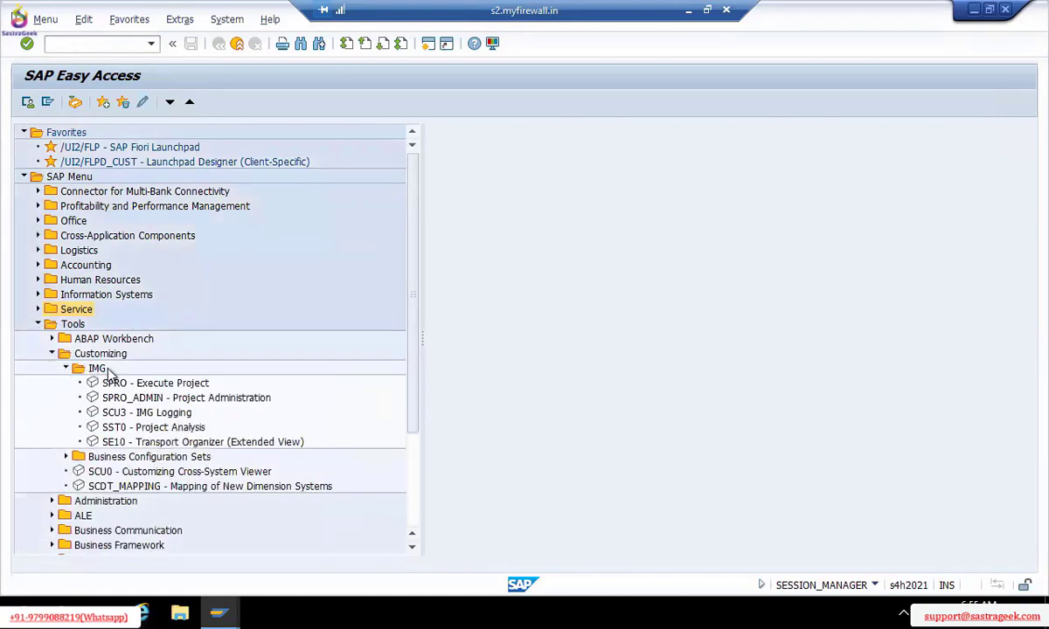
click(142, 385)
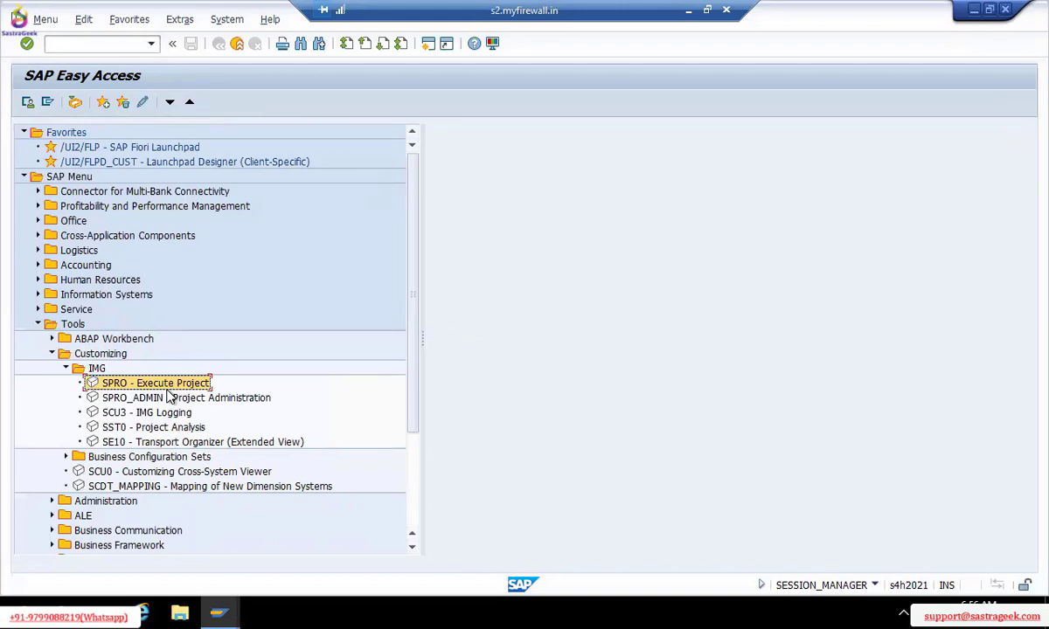
Launch SPRO - Execute Project and scroll through the SAP Customizing Implementation Guide tree
double_click(162, 386)
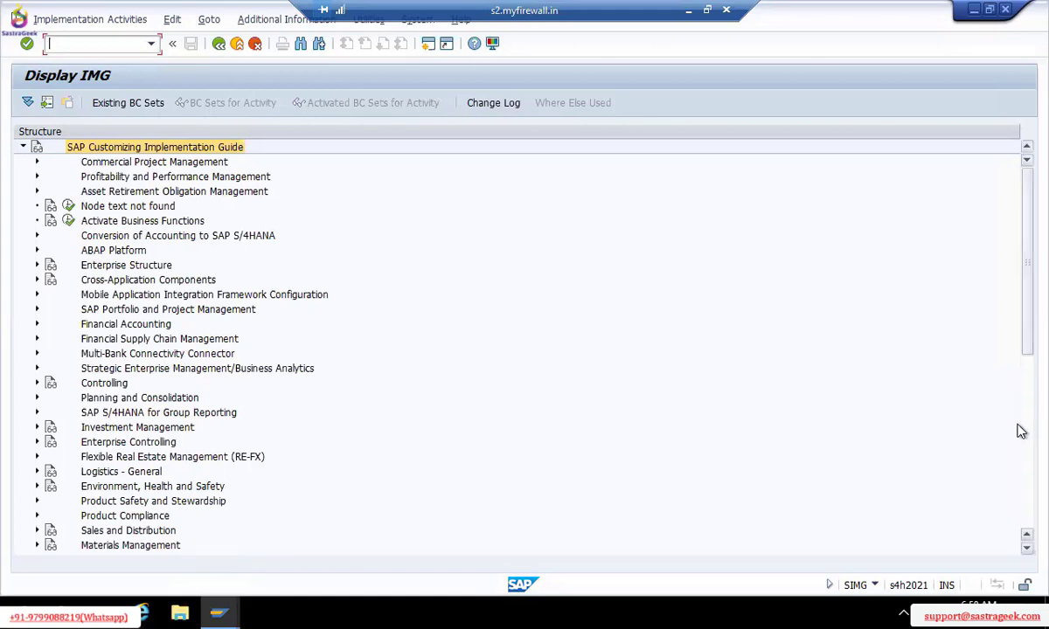
scroll(1021, 431, down, 8)
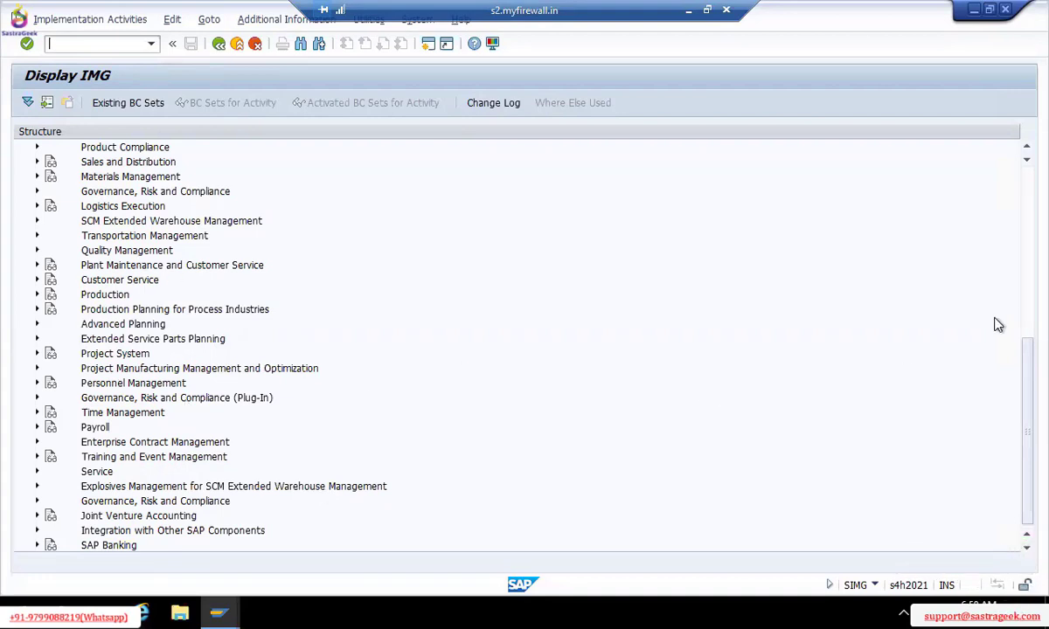
scroll(958, 184, up, 10)
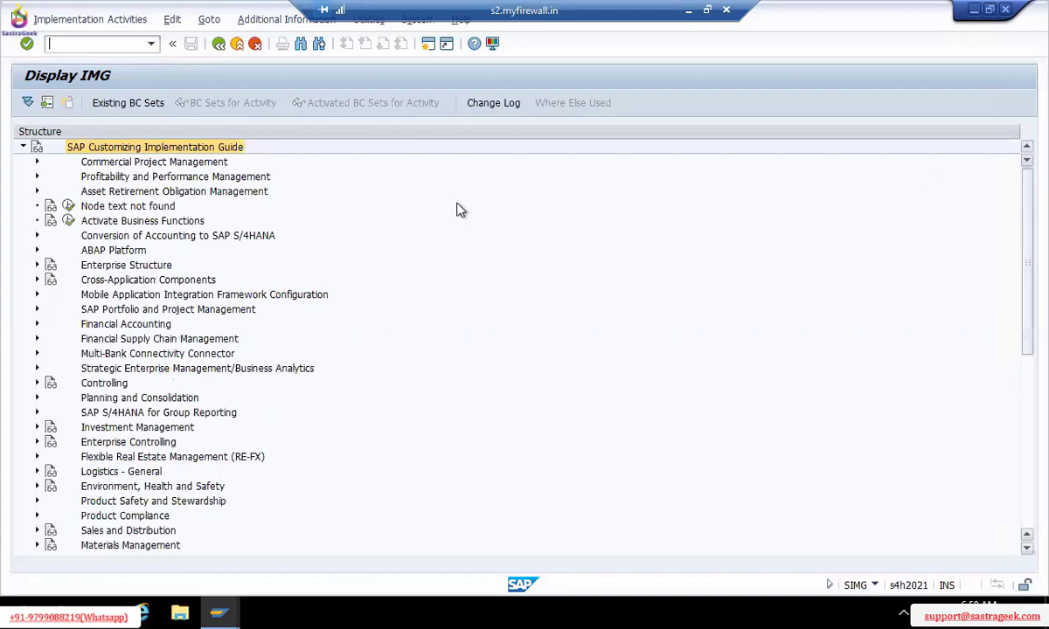
Expand Enterprise Structure > Definition in Display IMG to show its module nodes, then go back
click(37, 326)
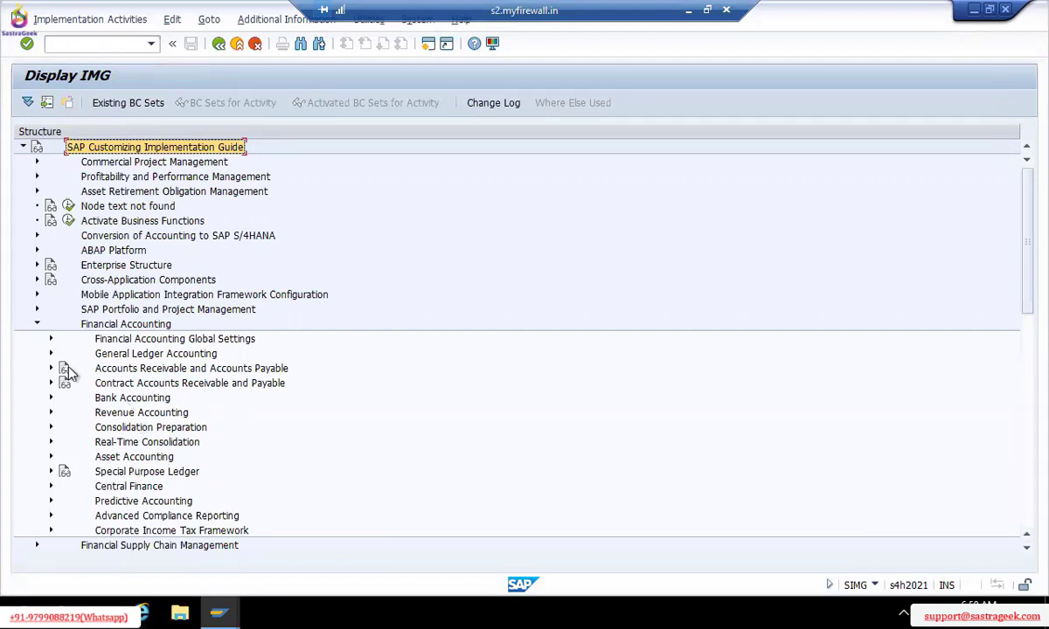
click(38, 326)
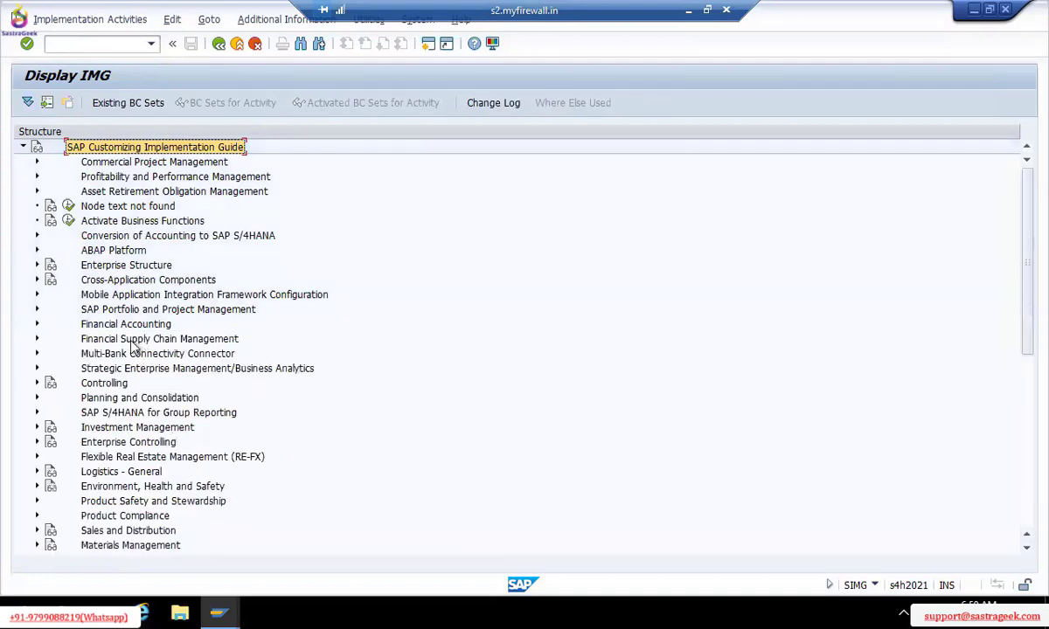
click(138, 268)
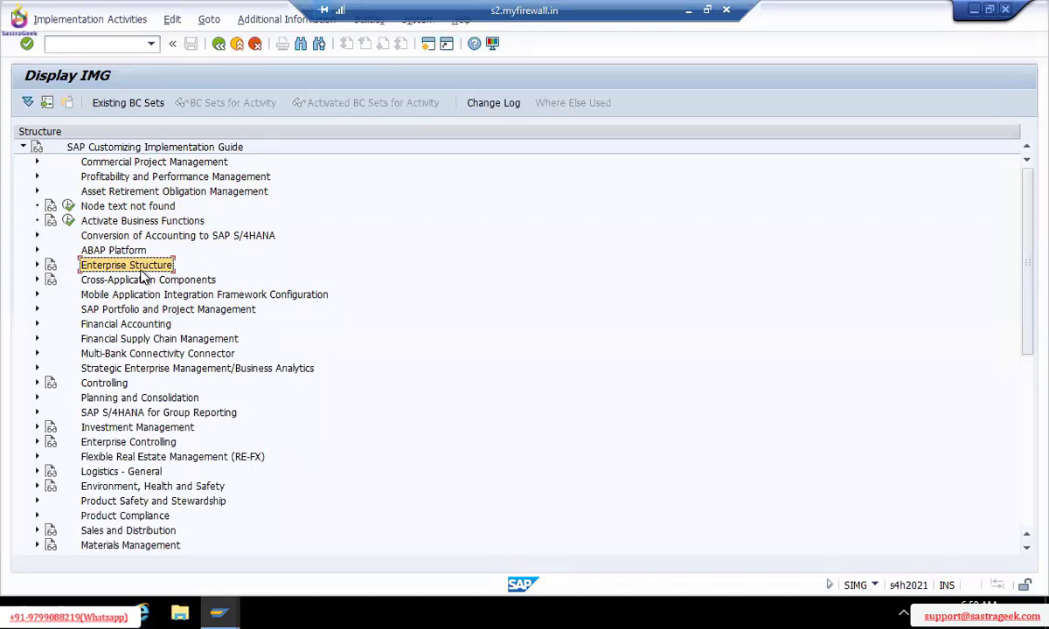
click(37, 266)
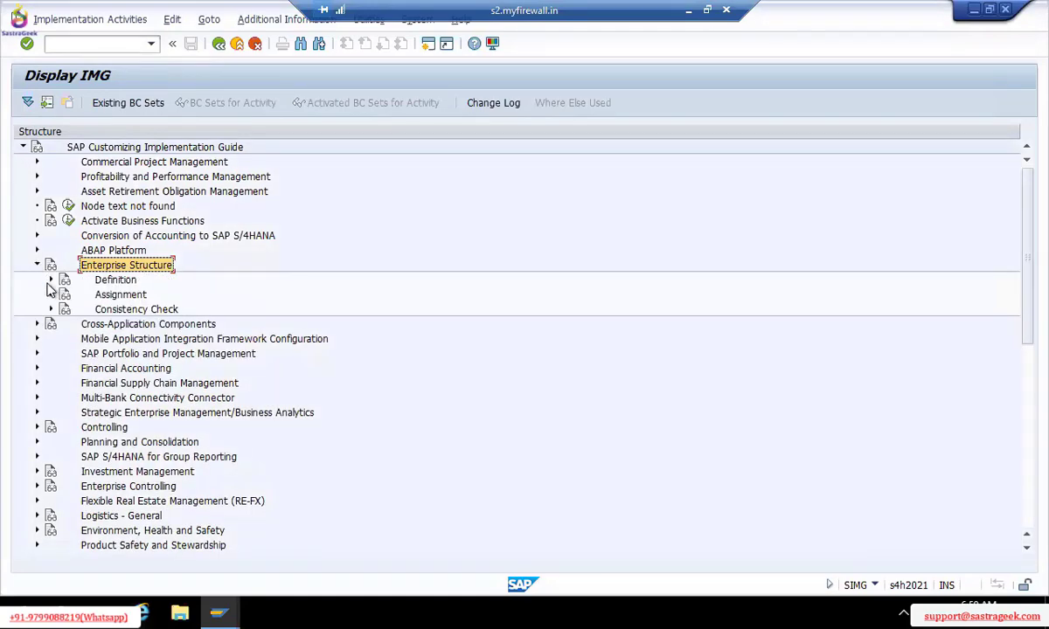
click(51, 281)
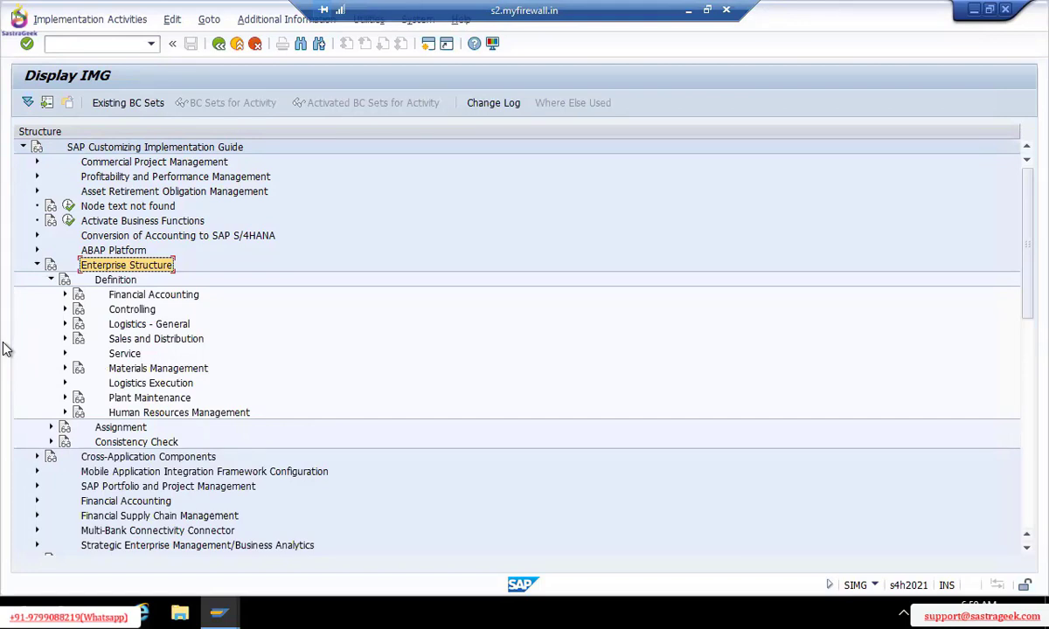
click(219, 44)
Go back to SAP Easy Access and collapse the IMG, Customizing and Tools folders
click(219, 45)
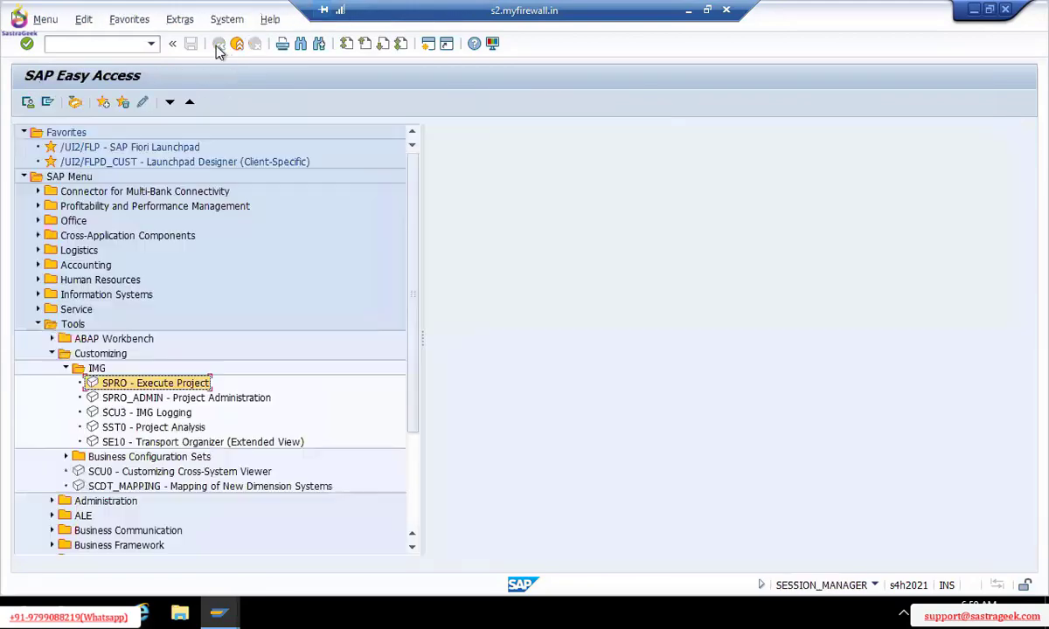
click(65, 368)
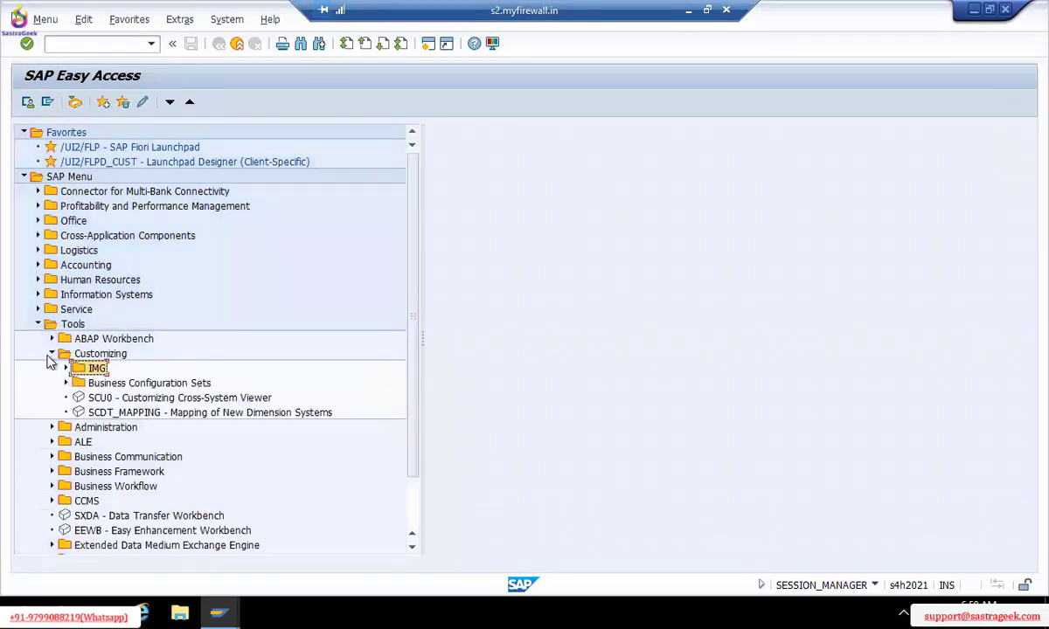
click(51, 354)
click(38, 325)
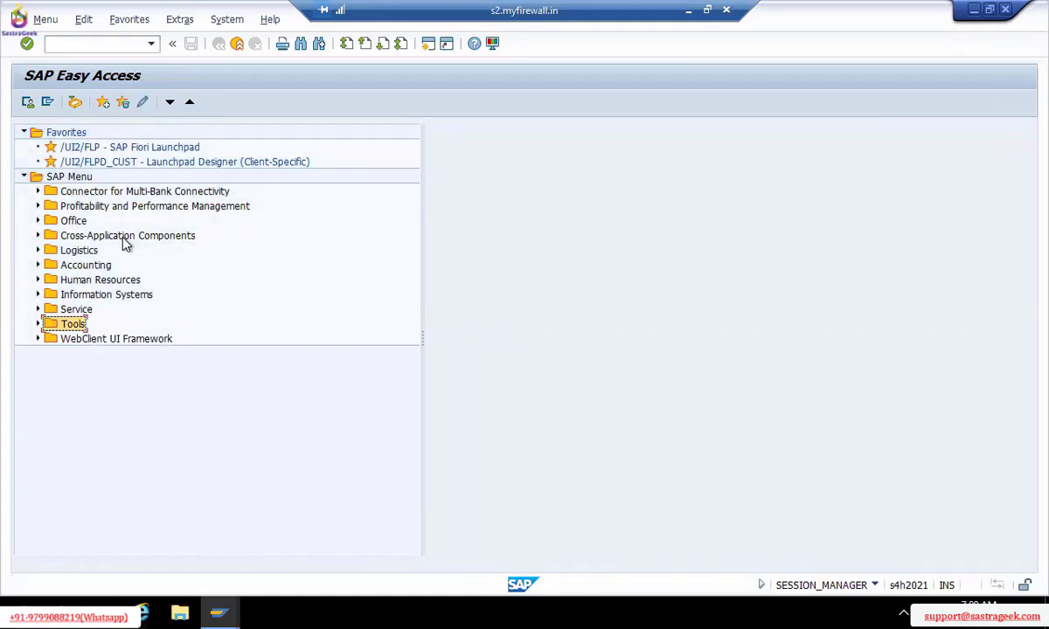
Toggle the Accounting folder open and closed several times, leaving it collapsed
click(38, 265)
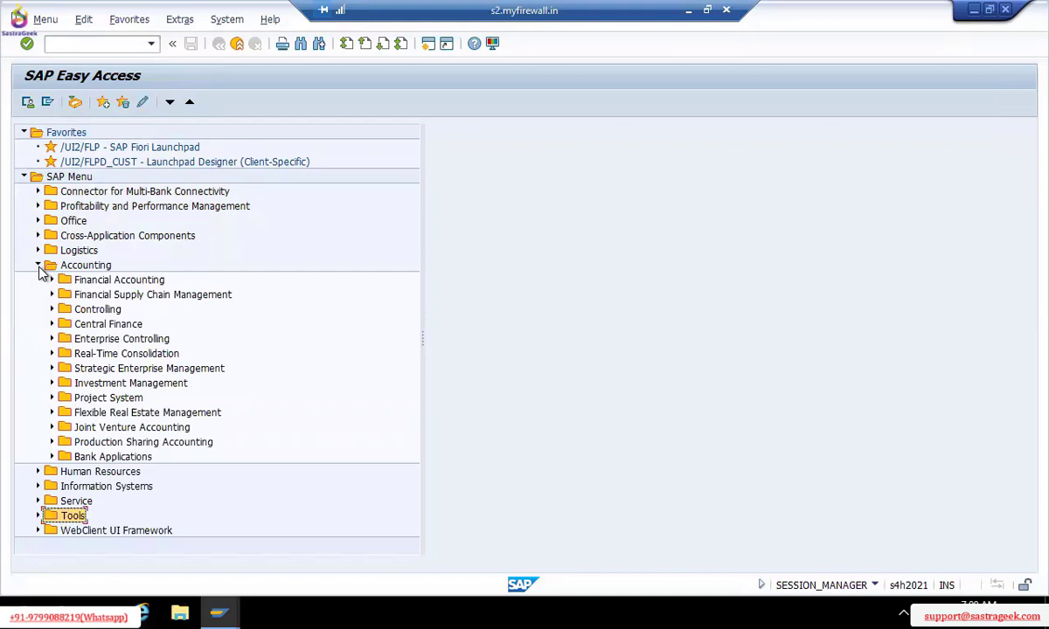
click(39, 265)
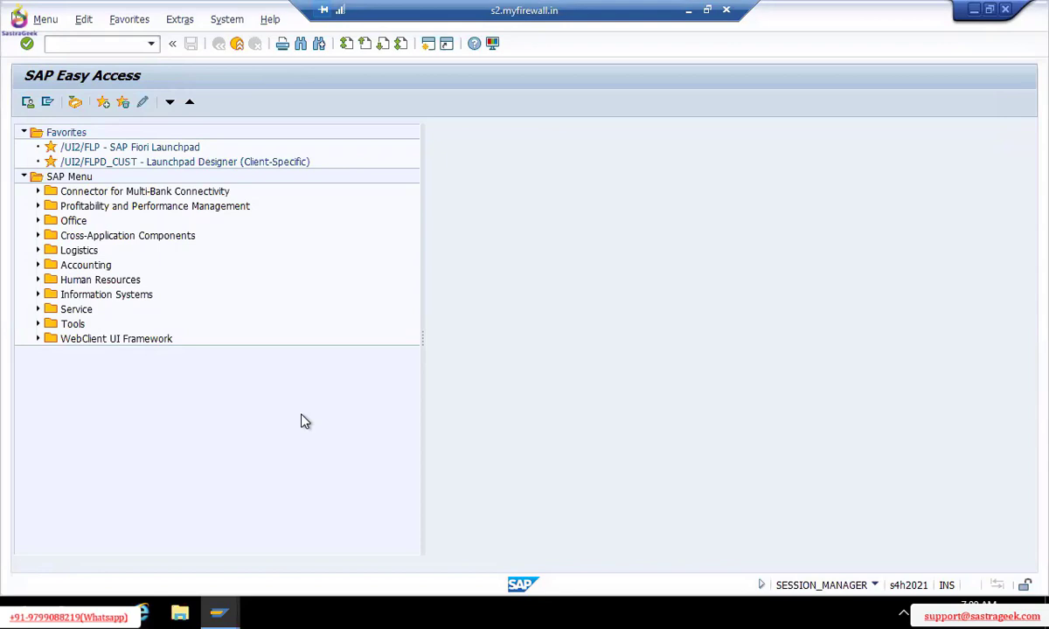
click(38, 271)
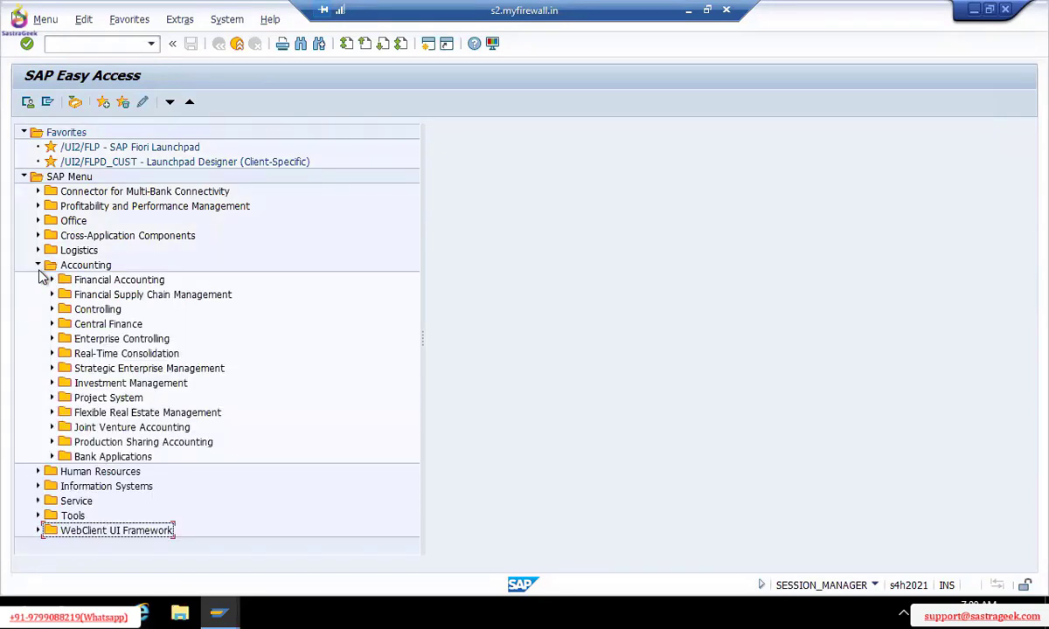
click(38, 270)
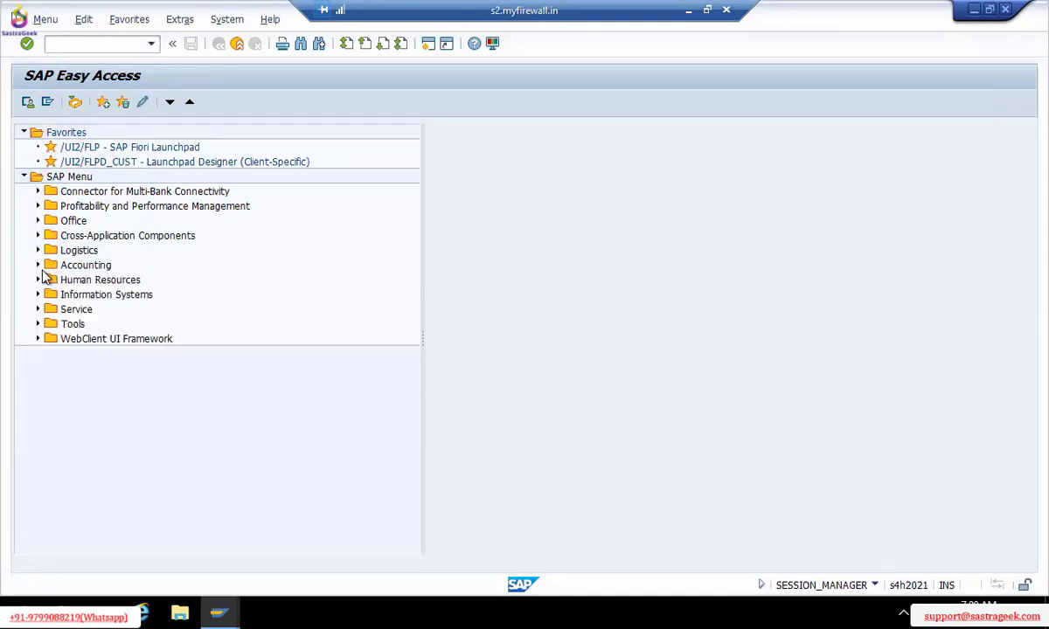
click(39, 266)
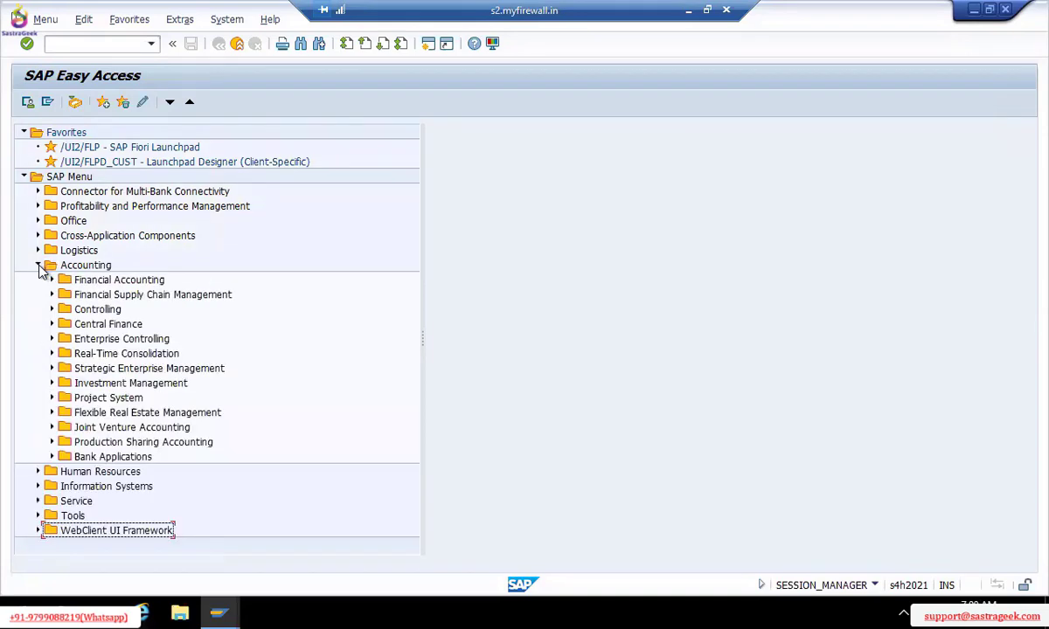
click(39, 266)
click(42, 266)
click(39, 267)
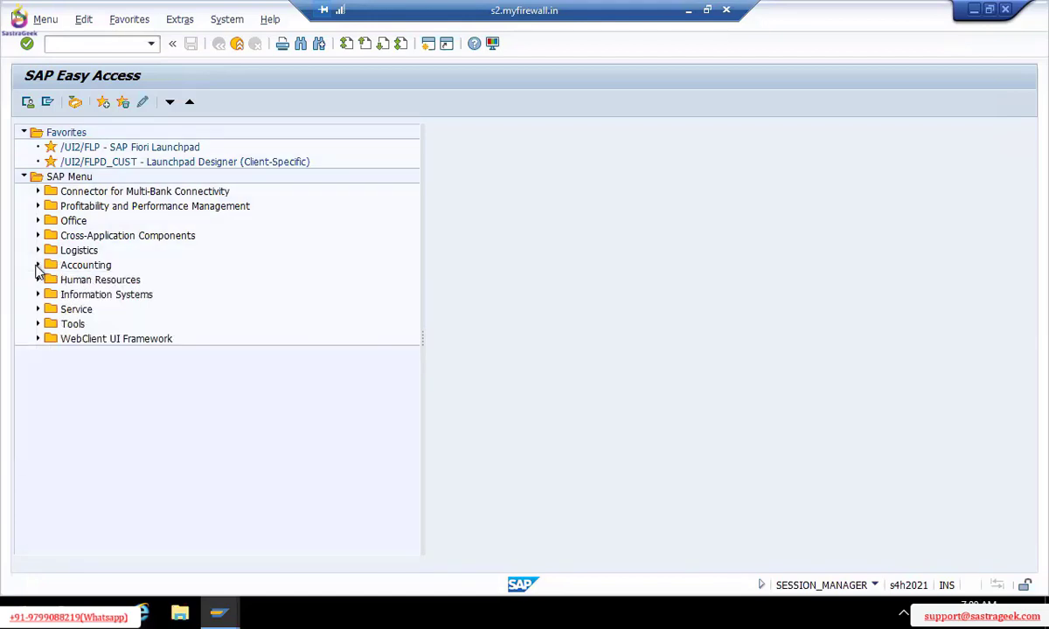
Expand Tools > Customizing > IMG, run SPRO - Execute Project and open the SAP Reference IMG
click(37, 325)
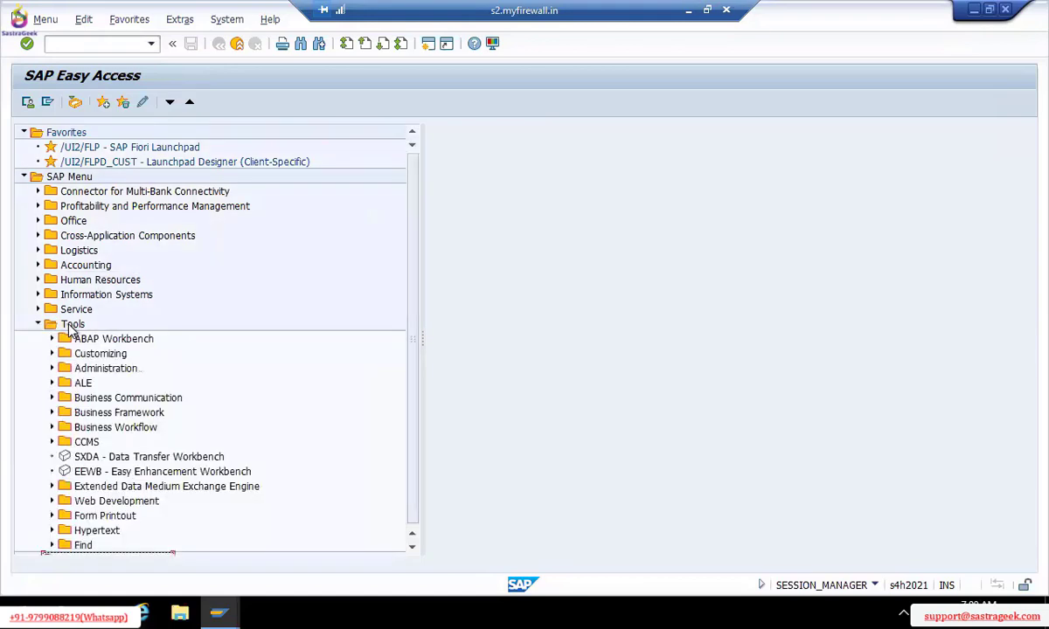
click(51, 353)
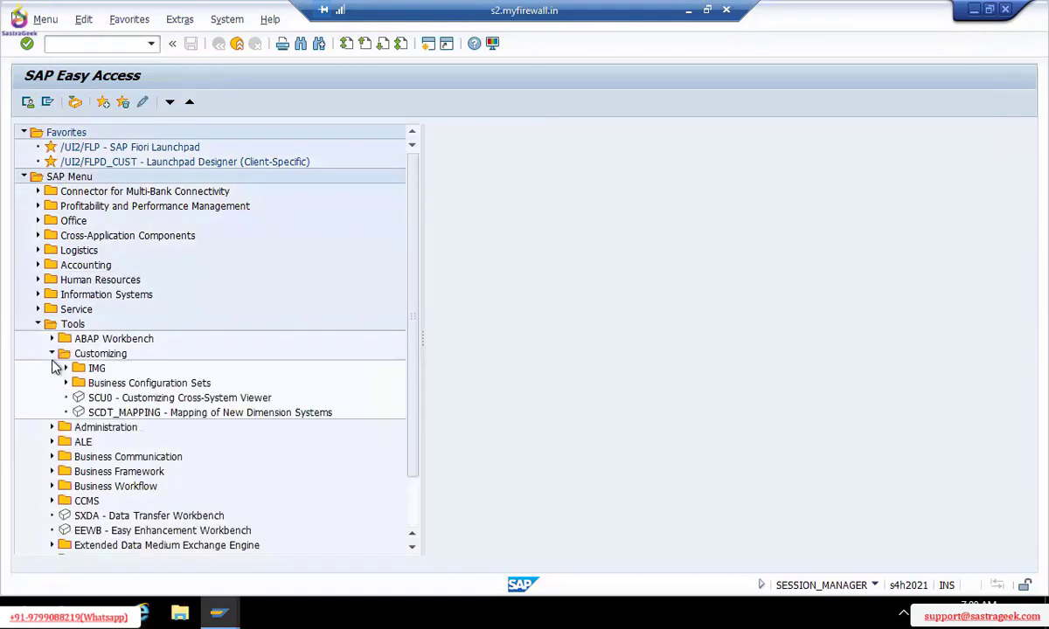
click(65, 369)
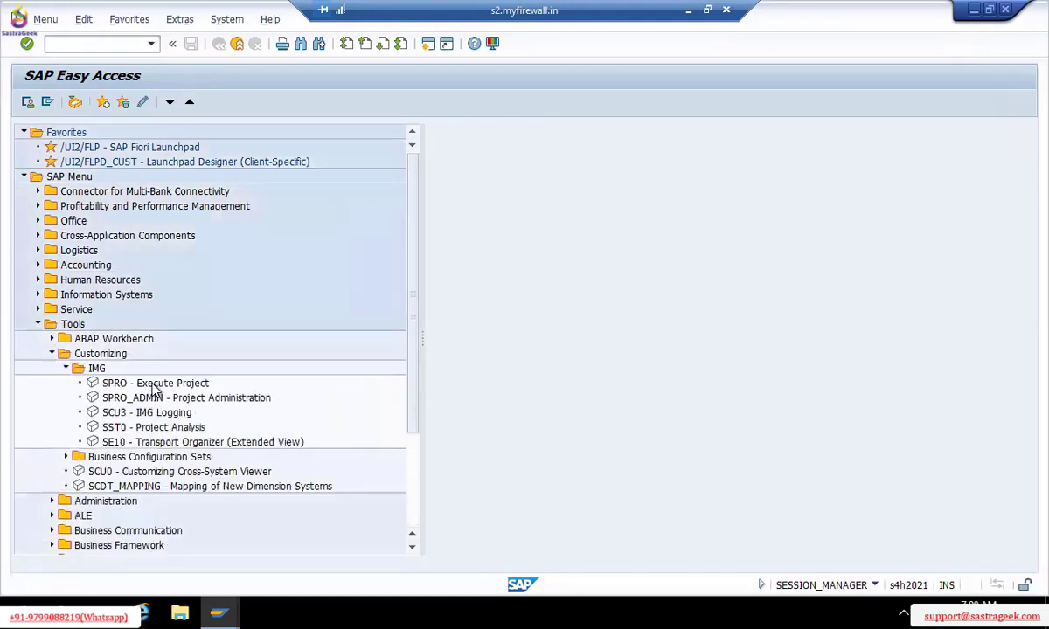
click(154, 385)
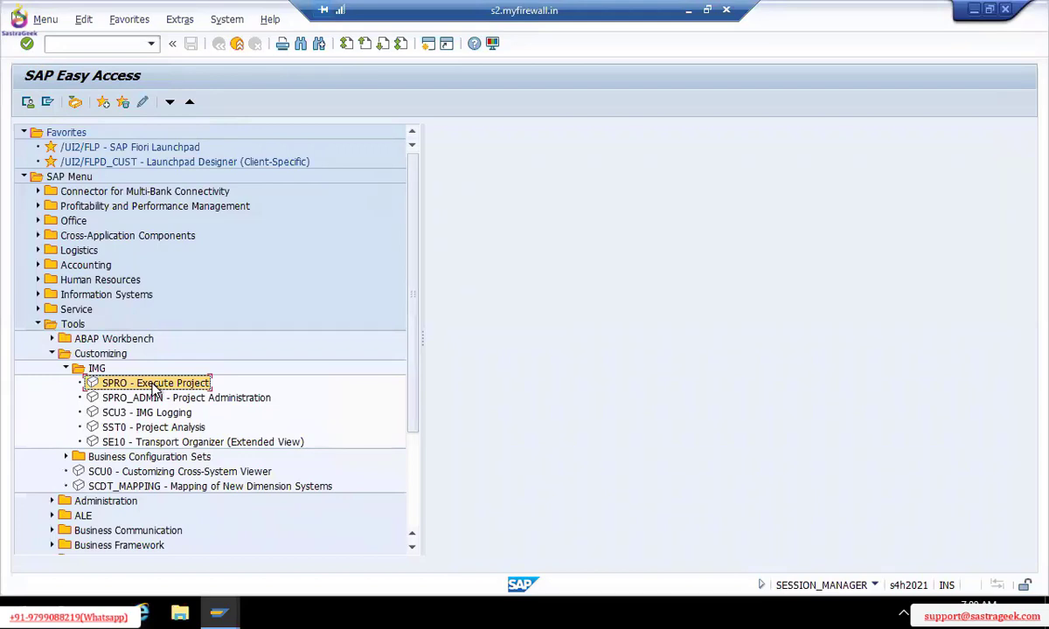
double_click(153, 385)
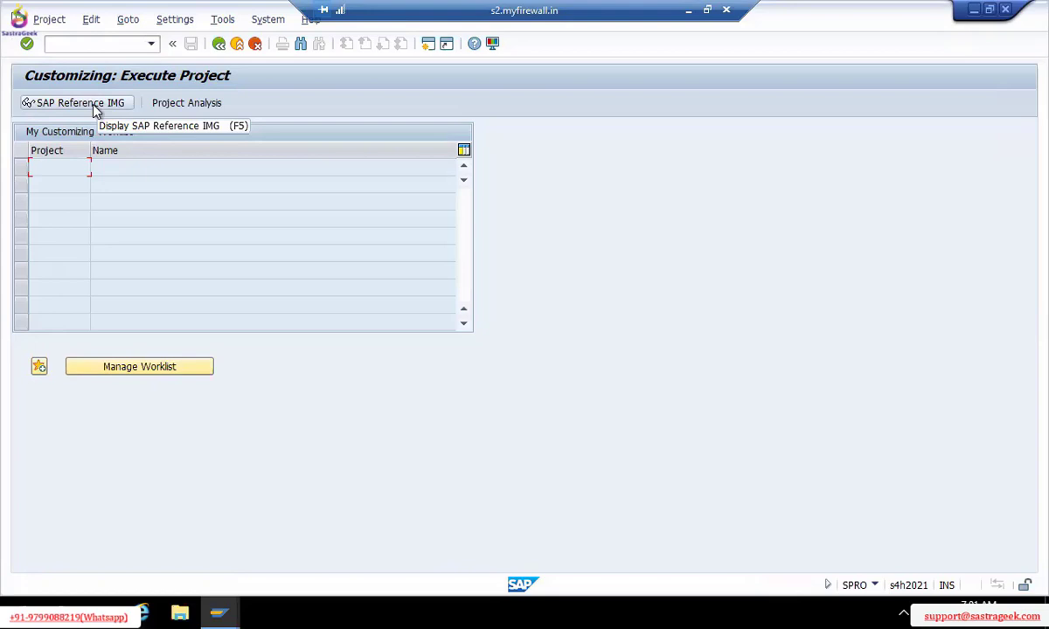
click(80, 103)
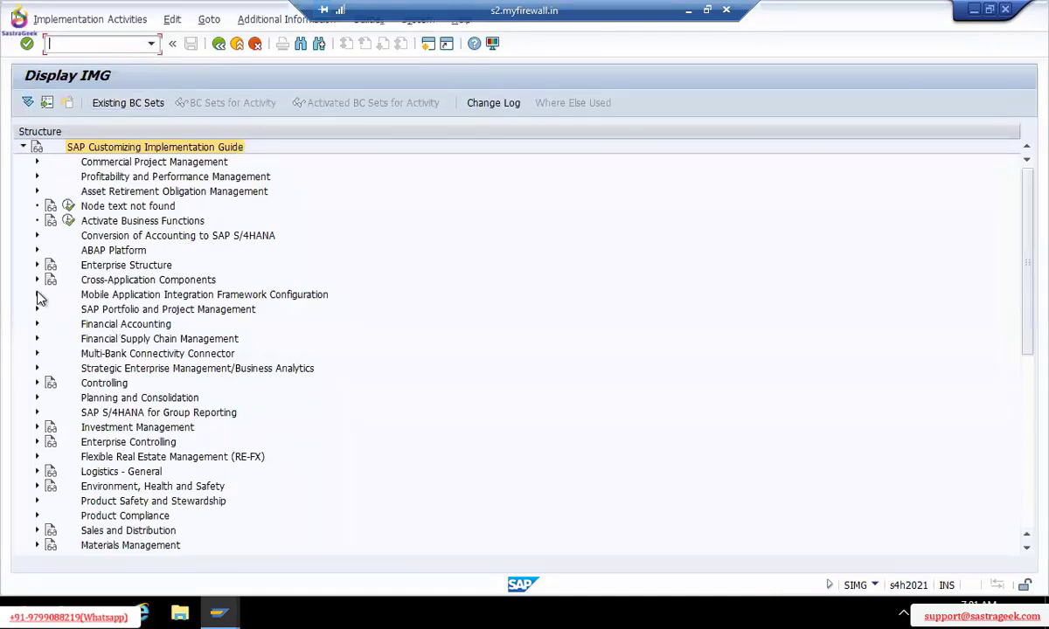
Expand Enterprise Structure, then Definition, then Financial Accounting in the Display IMG tree
click(37, 266)
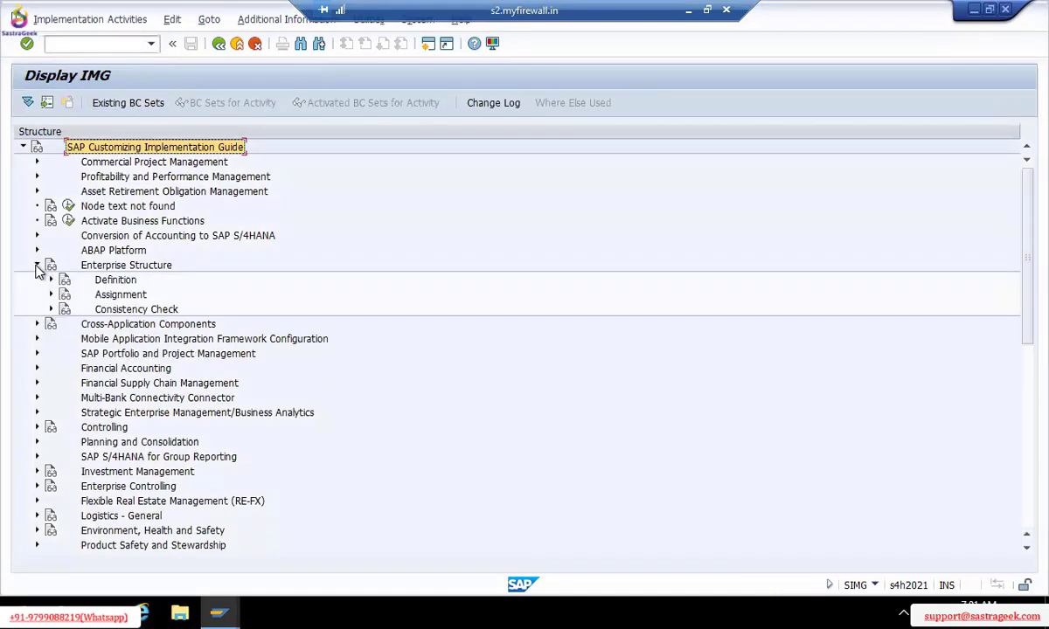
click(51, 281)
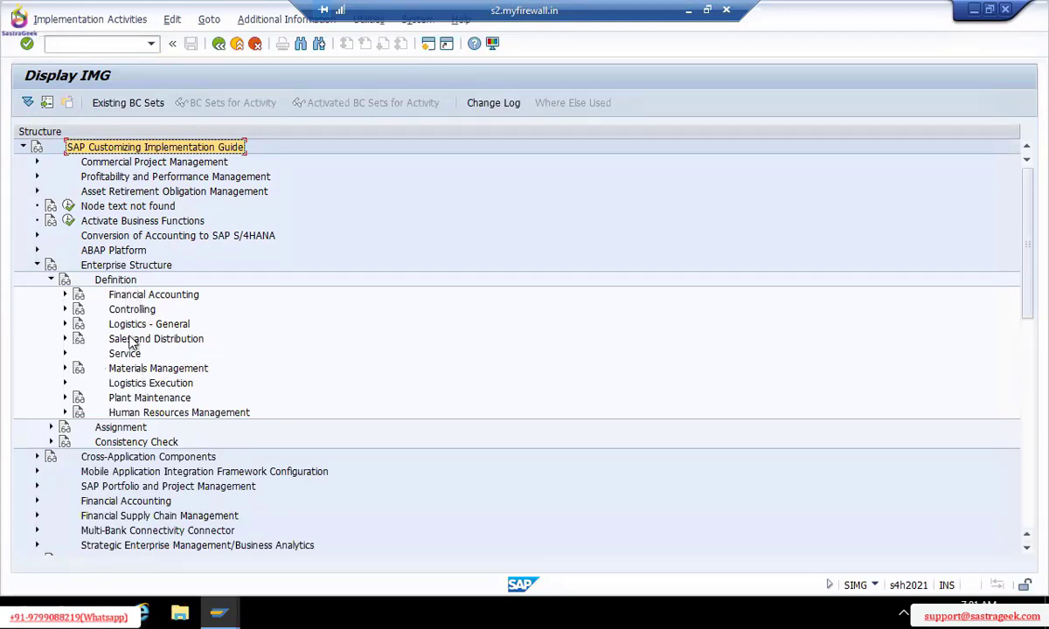
click(65, 295)
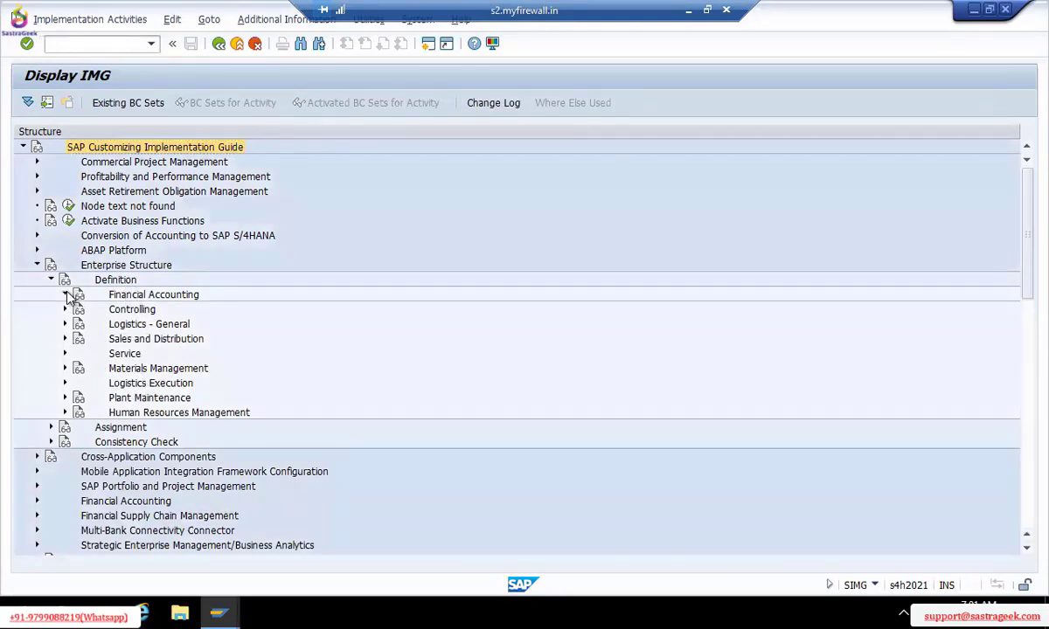
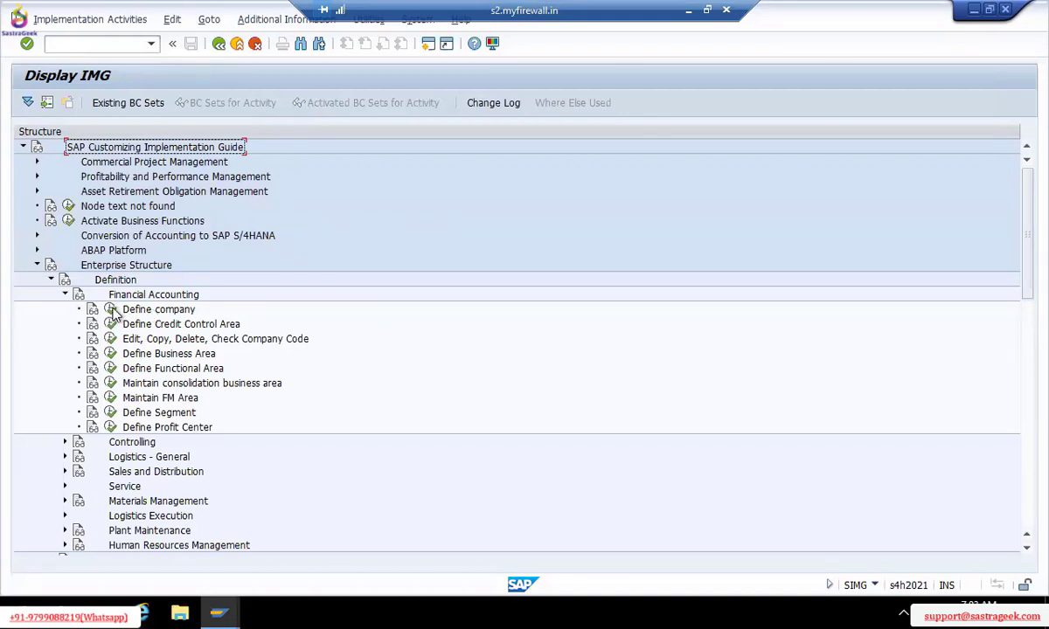
Execute Define company to list the 161 existing internal trading partner companies
click(111, 310)
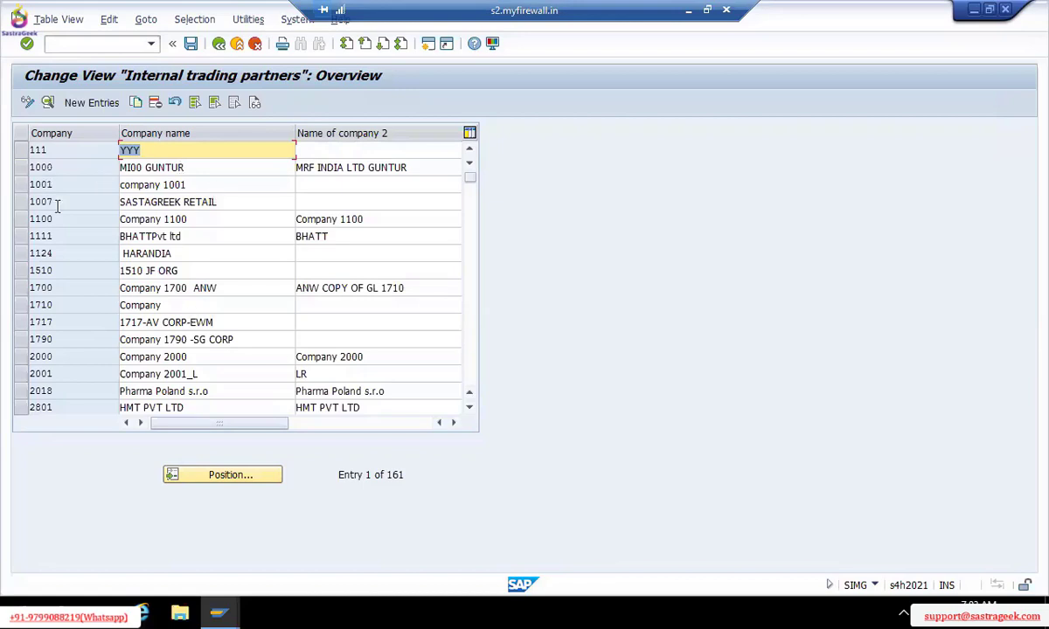
click(219, 323)
scroll(219, 323, down, 5)
scroll(218, 324, down, 15)
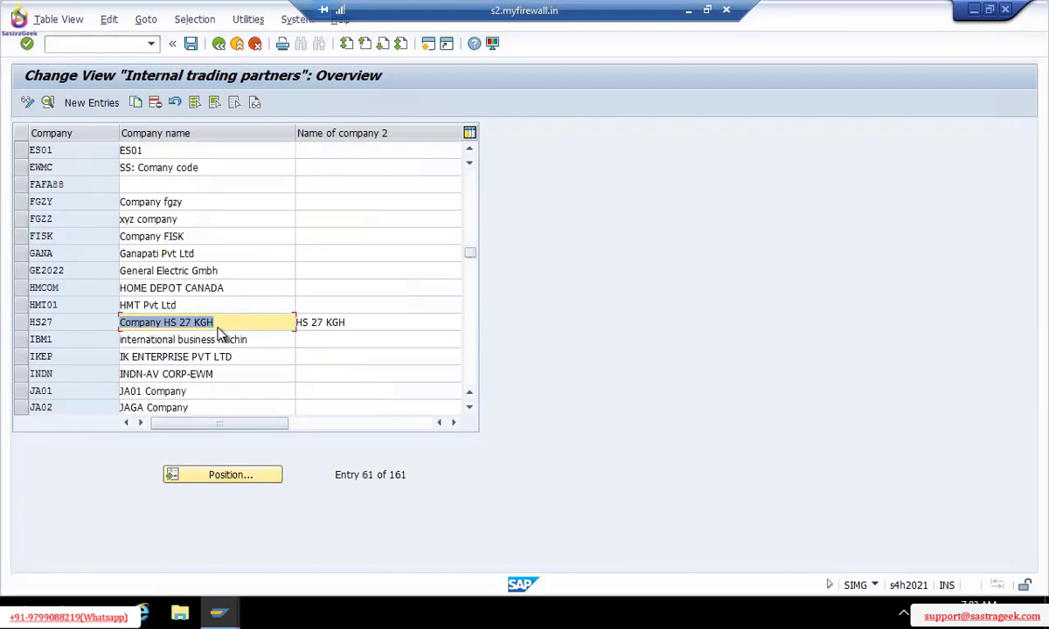
scroll(219, 326, down, 10)
scroll(219, 327, down, 20)
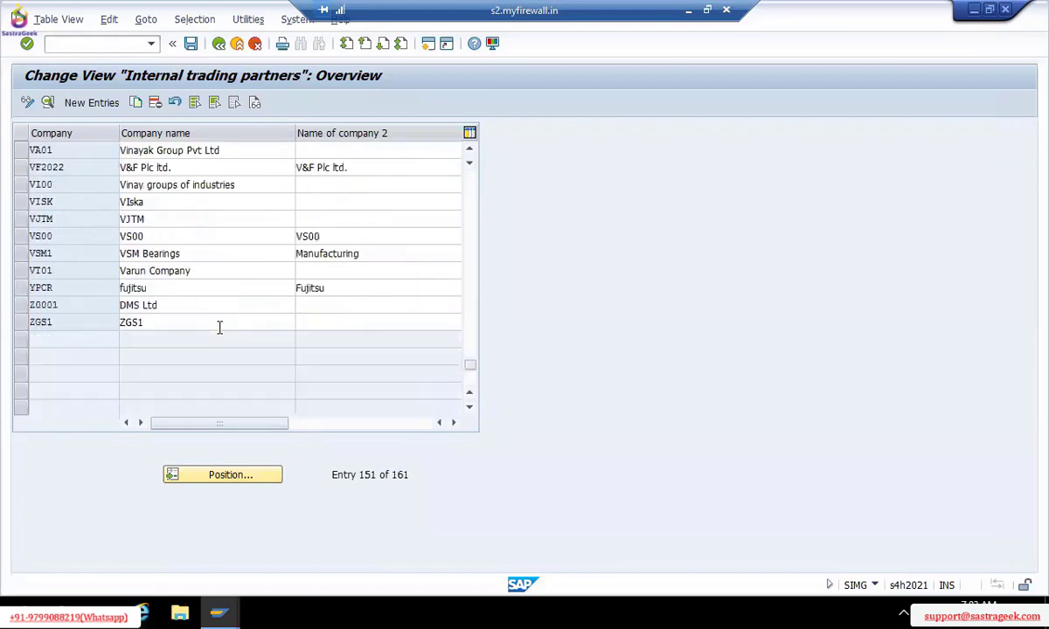
click(220, 324)
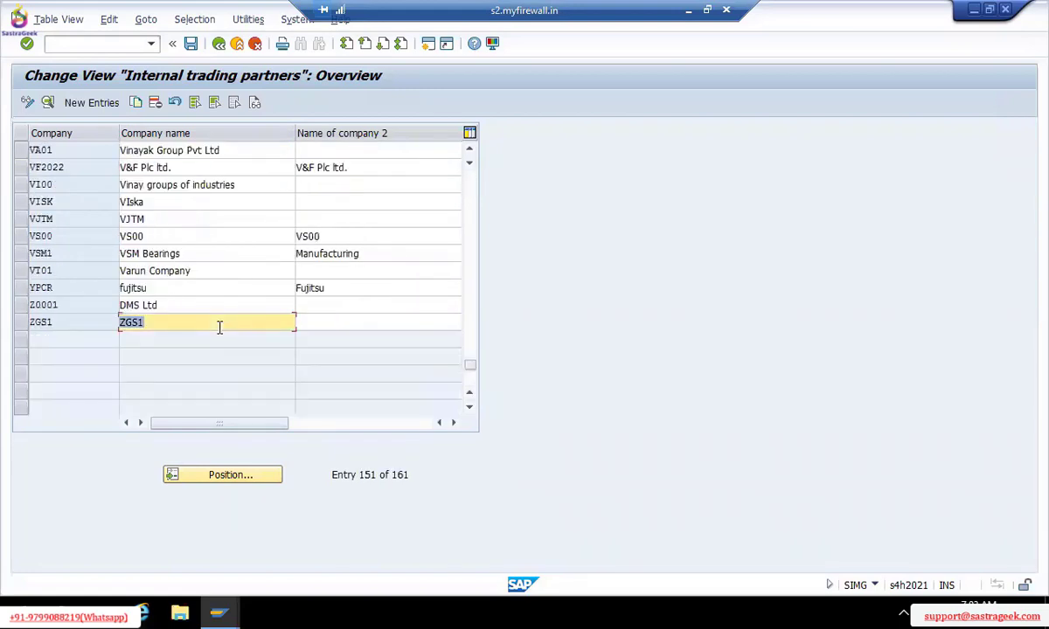
scroll(220, 326, up, 20)
scroll(219, 327, up, 15)
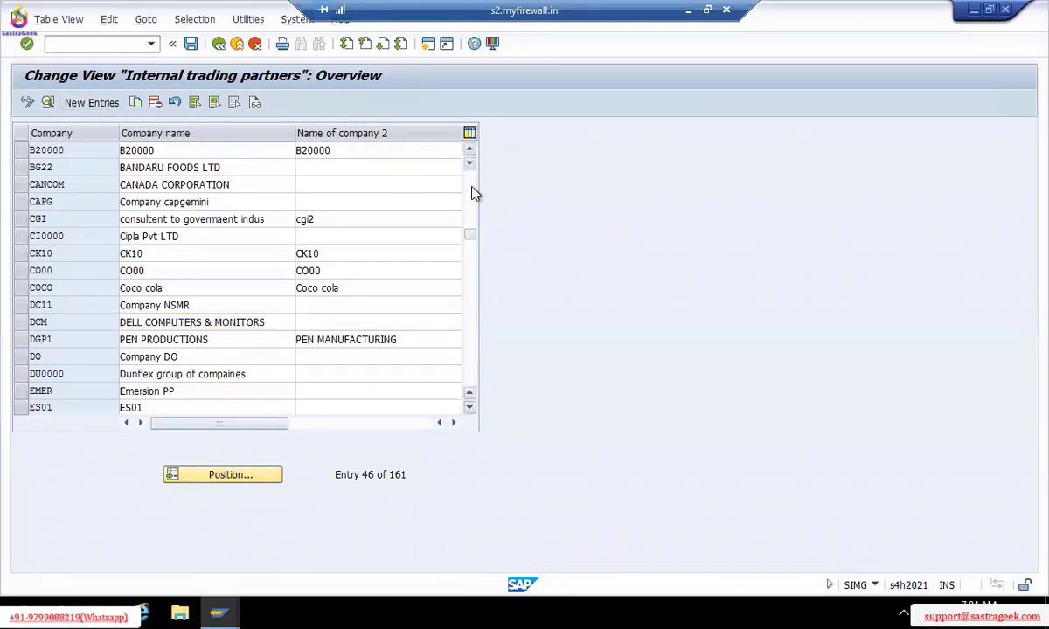
scroll(473, 193, up, 15)
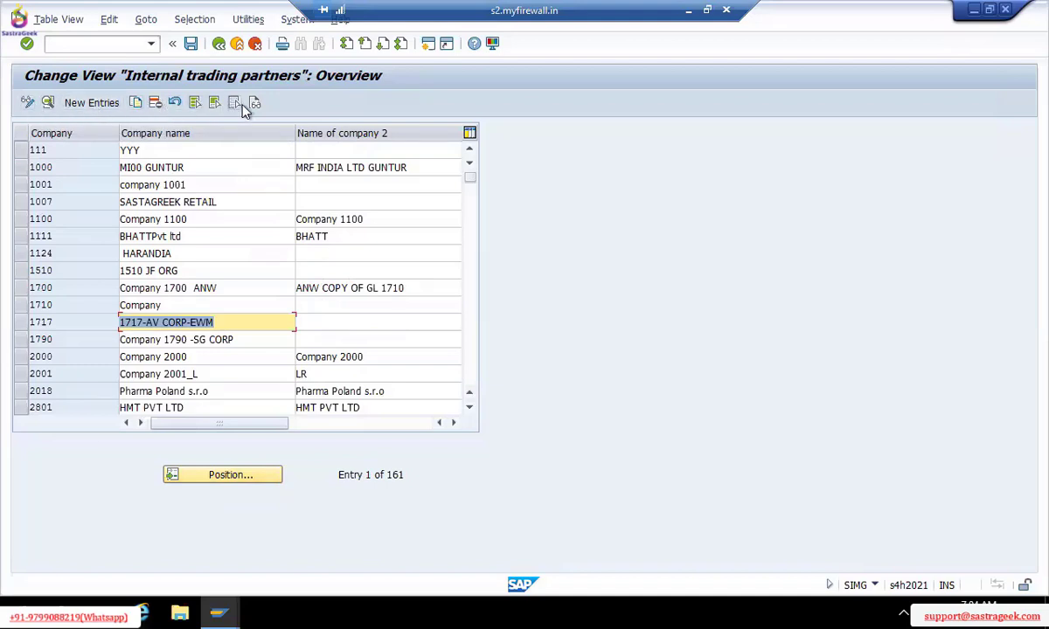
Start a blank New Entries company form, check its Company and name fields, then minimize SAP
click(92, 104)
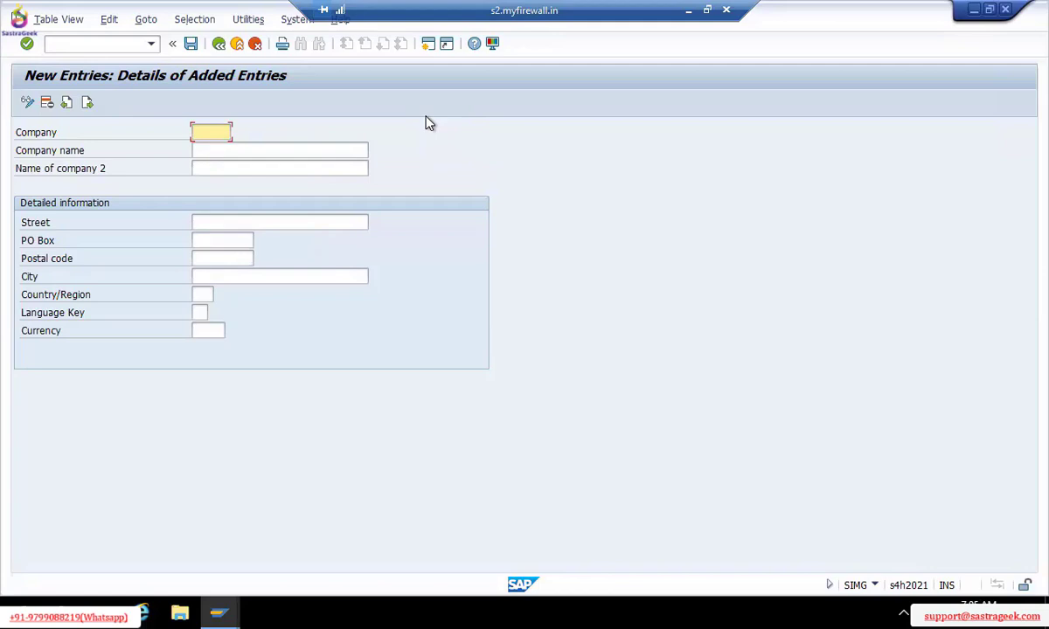
click(211, 143)
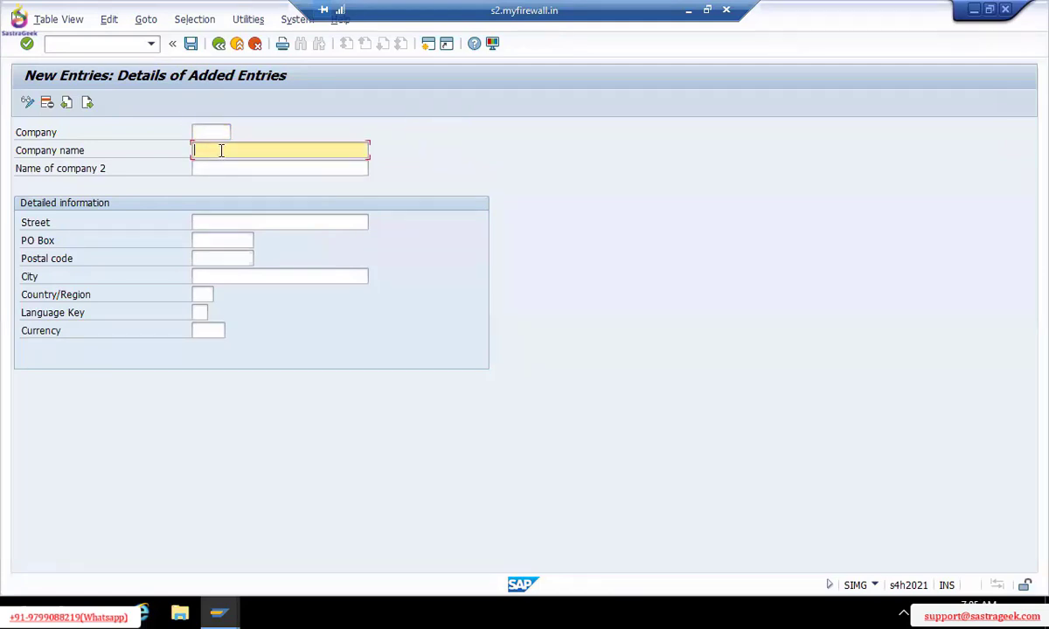
click(214, 130)
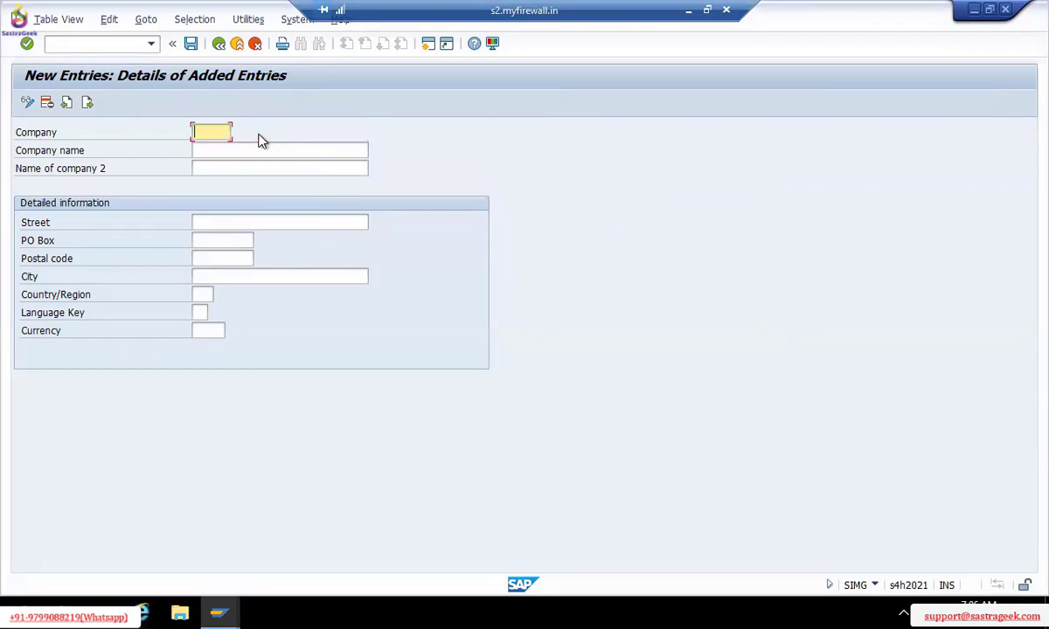
click(211, 168)
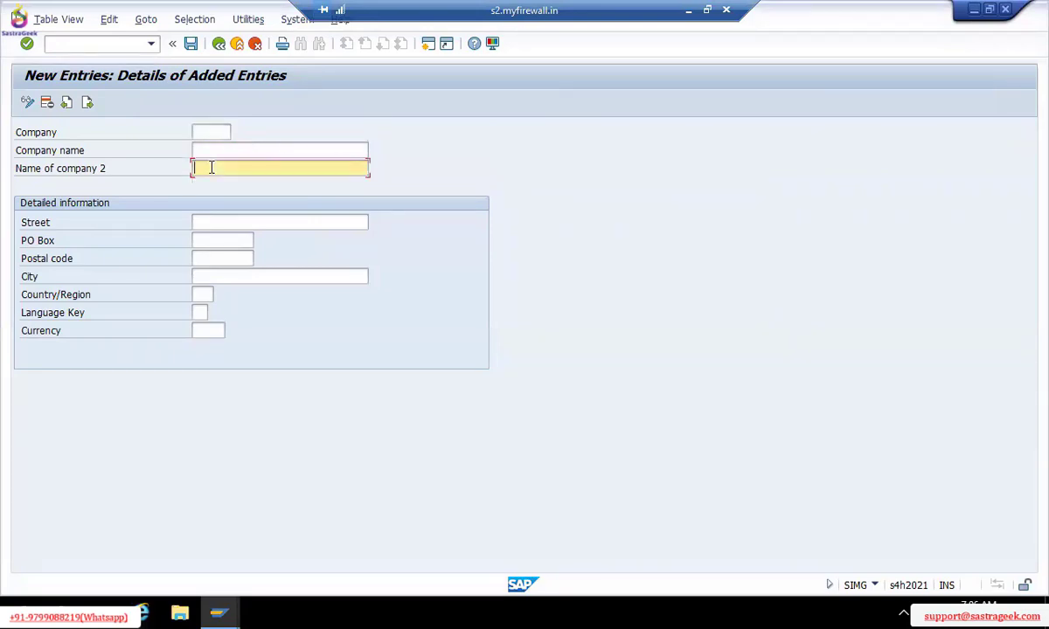
click(210, 151)
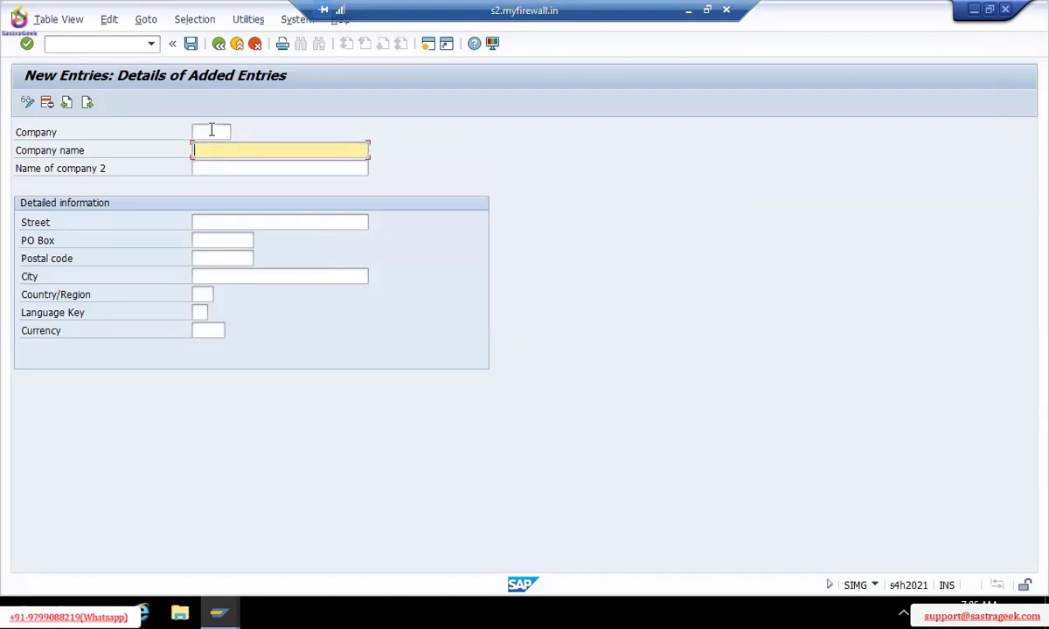
click(210, 131)
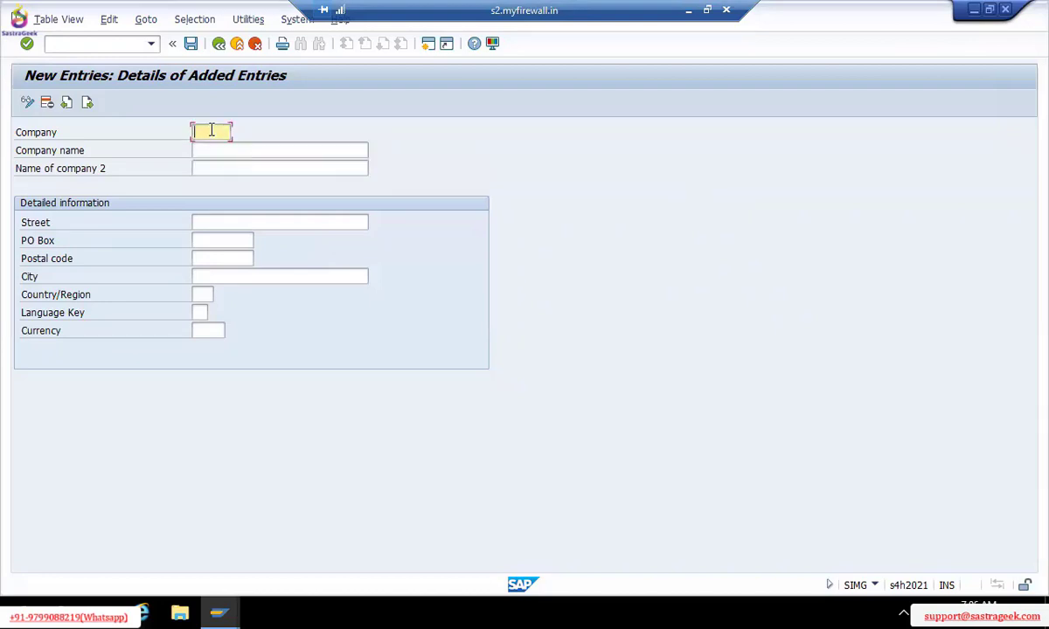
click(225, 156)
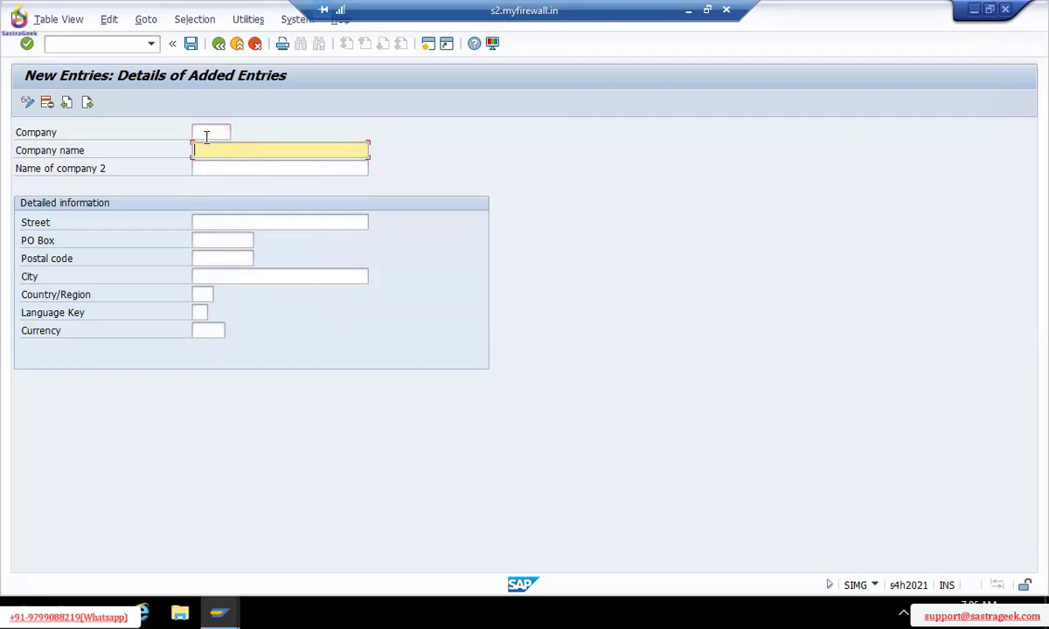
click(207, 134)
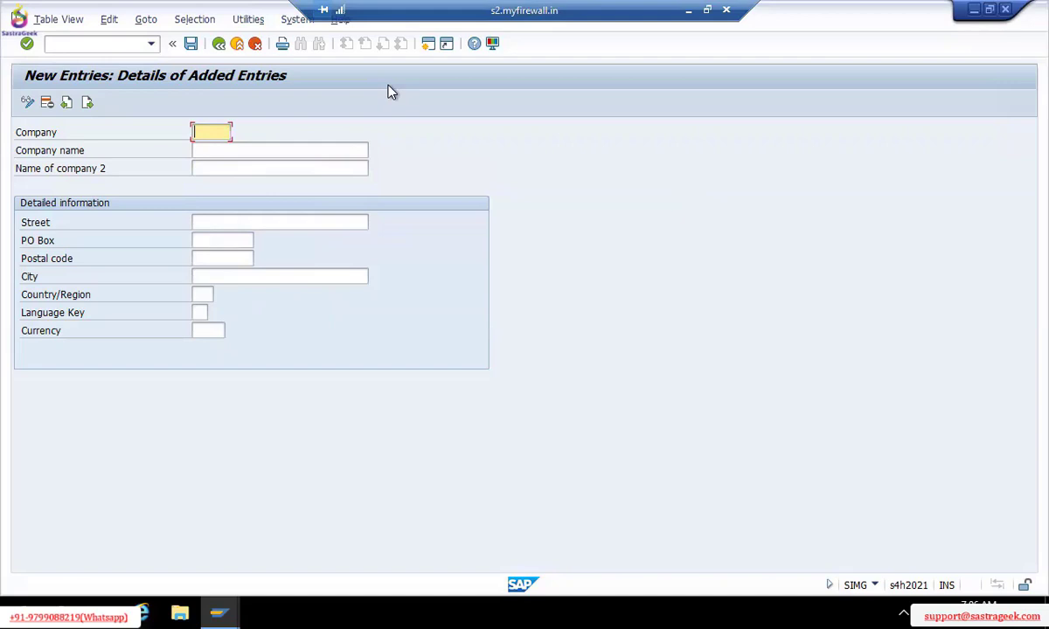
click(688, 11)
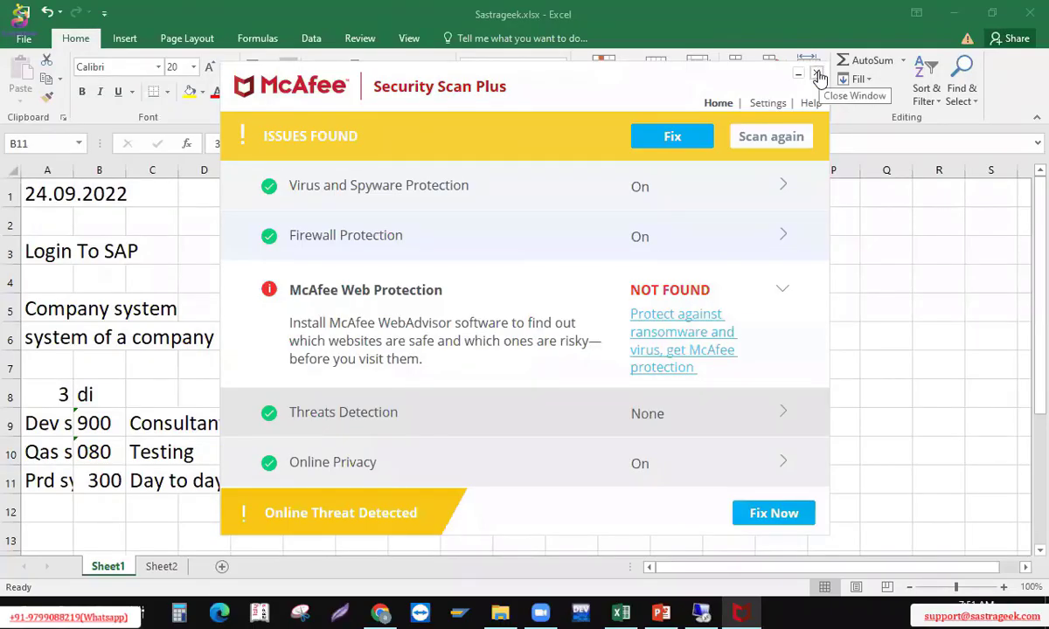
Note 'Company' and '6 digits' in row 13 of the Sastrageek.xlsx notes sheet
click(818, 76)
click(274, 475)
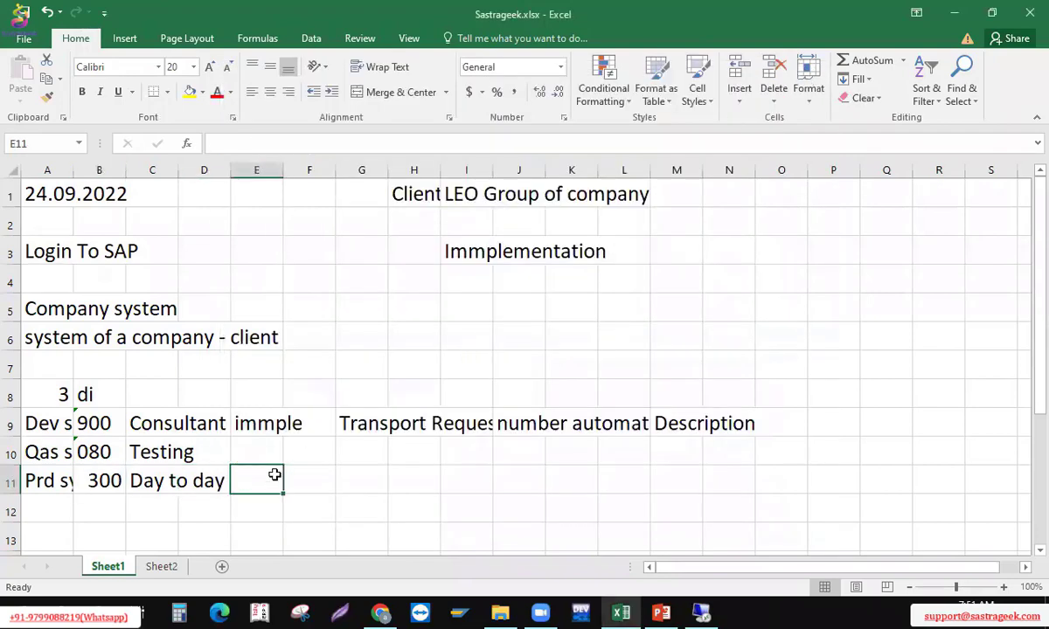
key(Down)
key(Down)
key(Left)
key(Left)
key(Left)
key(Left)
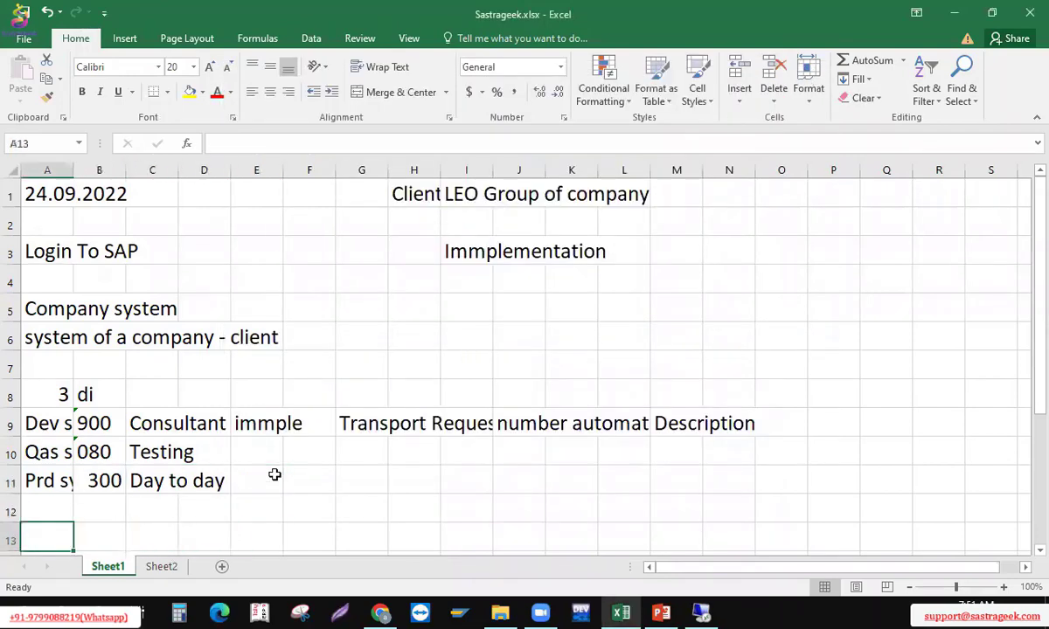
text(Company)
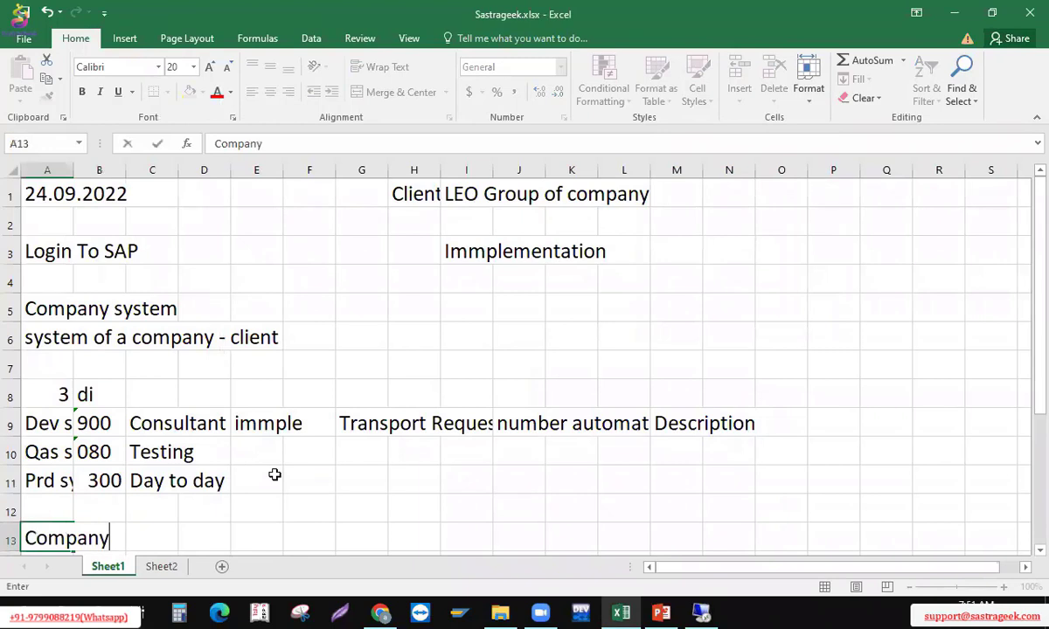
key(Tab)
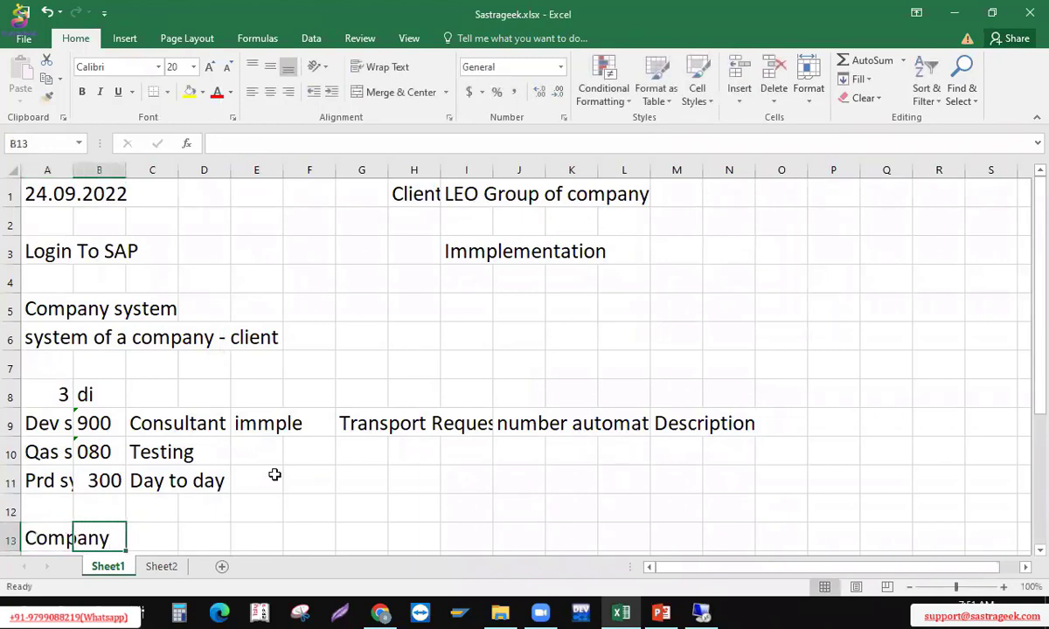
key(Tab)
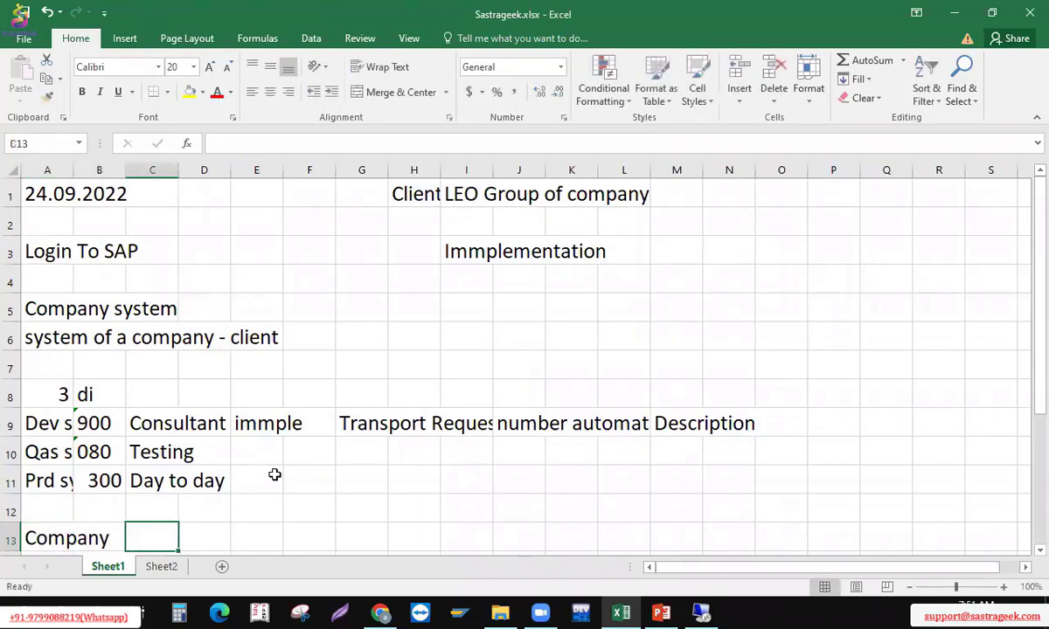
text(6 digits)
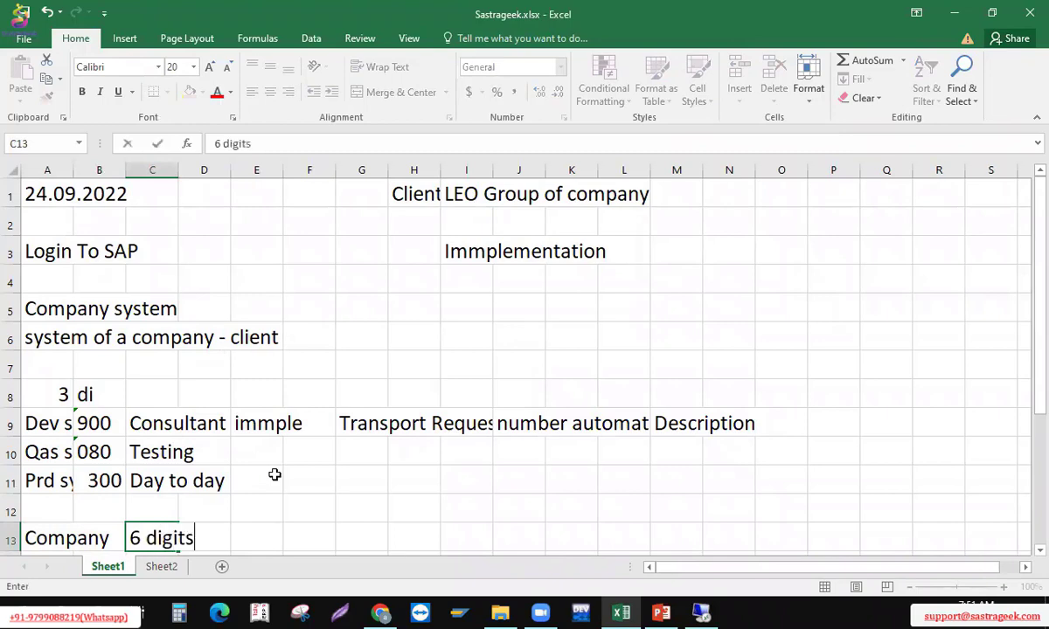
key(Return)
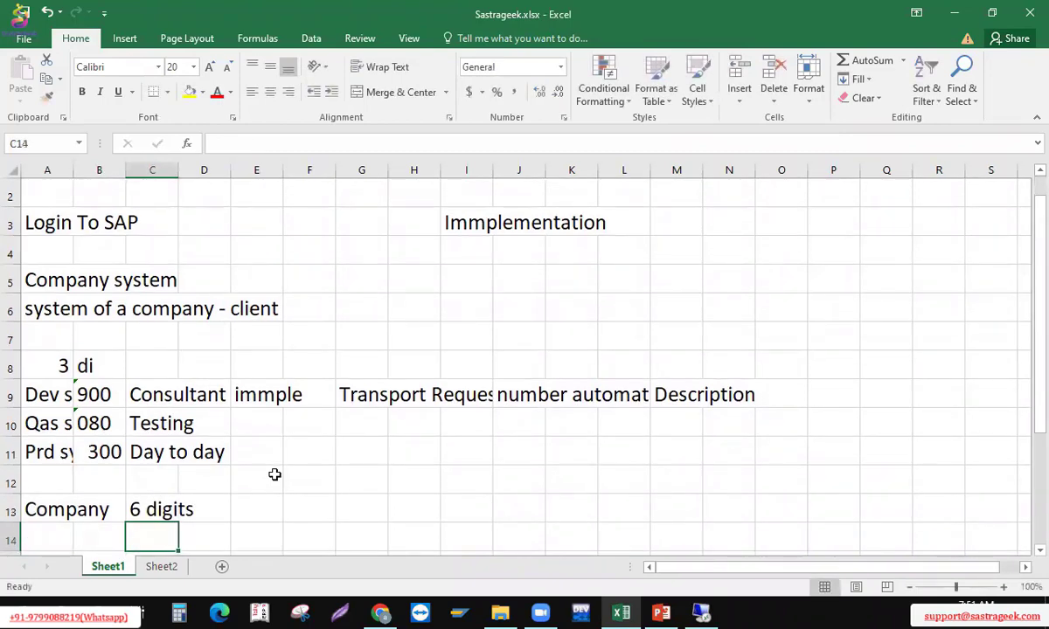
Add 'Alpha numeric' in D13 beside the 6 digits note
key(Up)
key(Right)
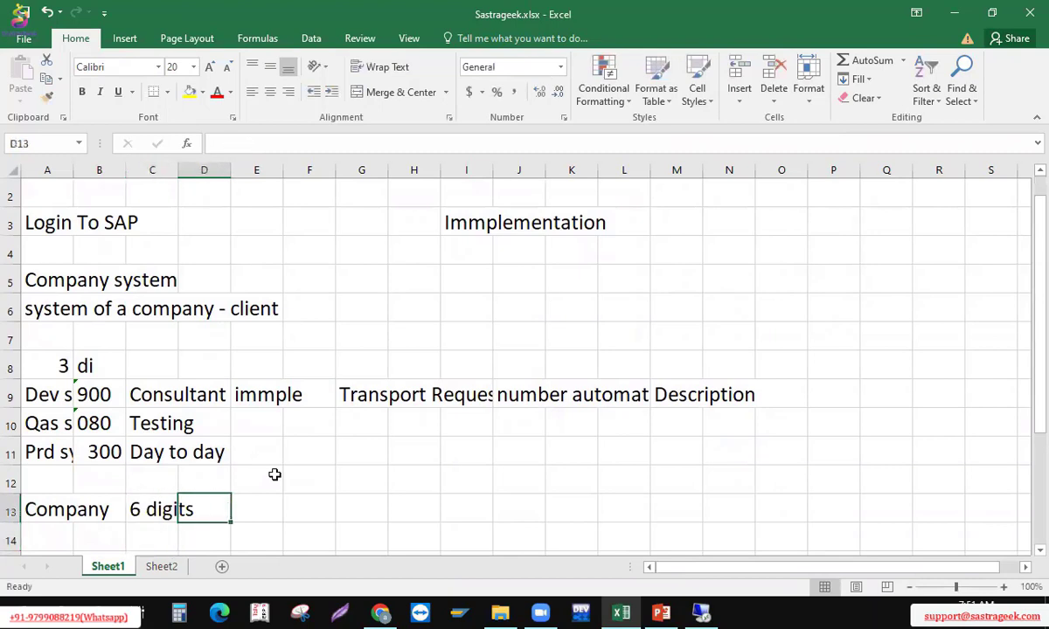
text(Aloa)
key(BackSpace)
key(BackSpace)
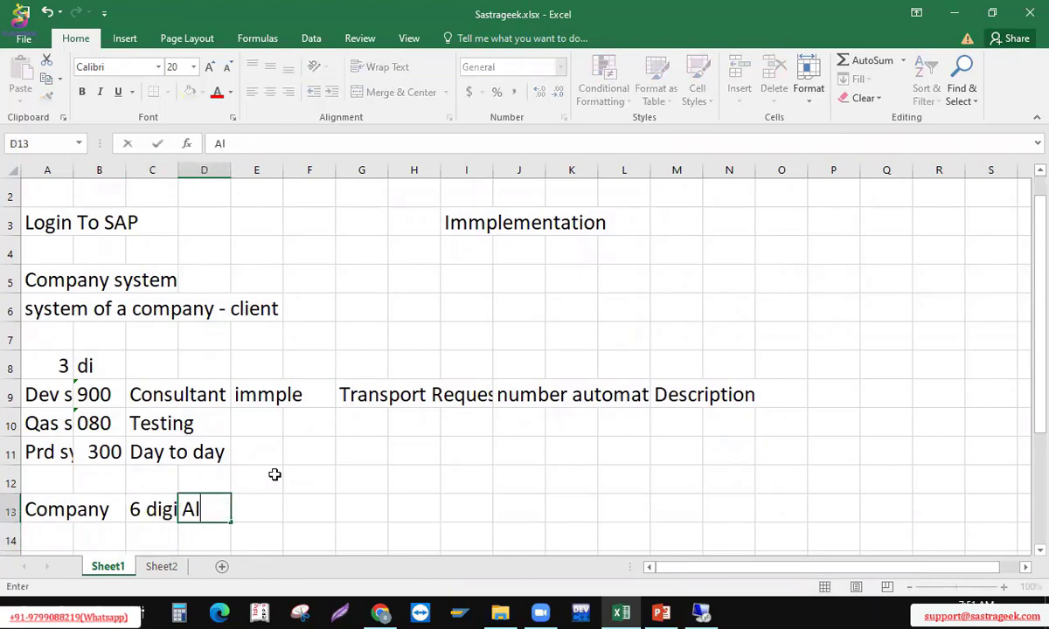
text(pha numer)
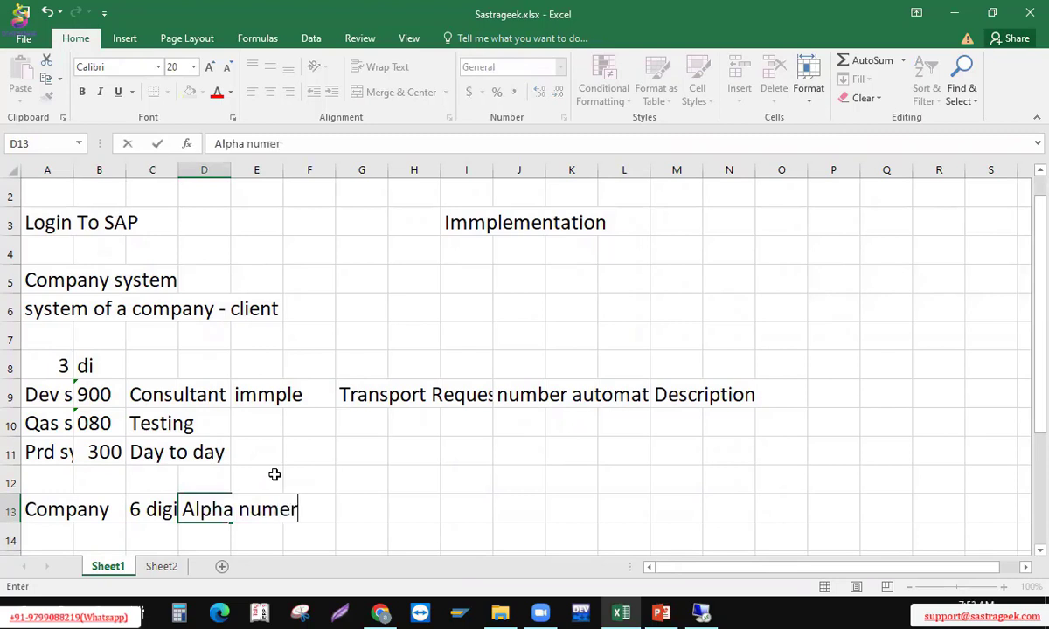
text(ic)
key(Return)
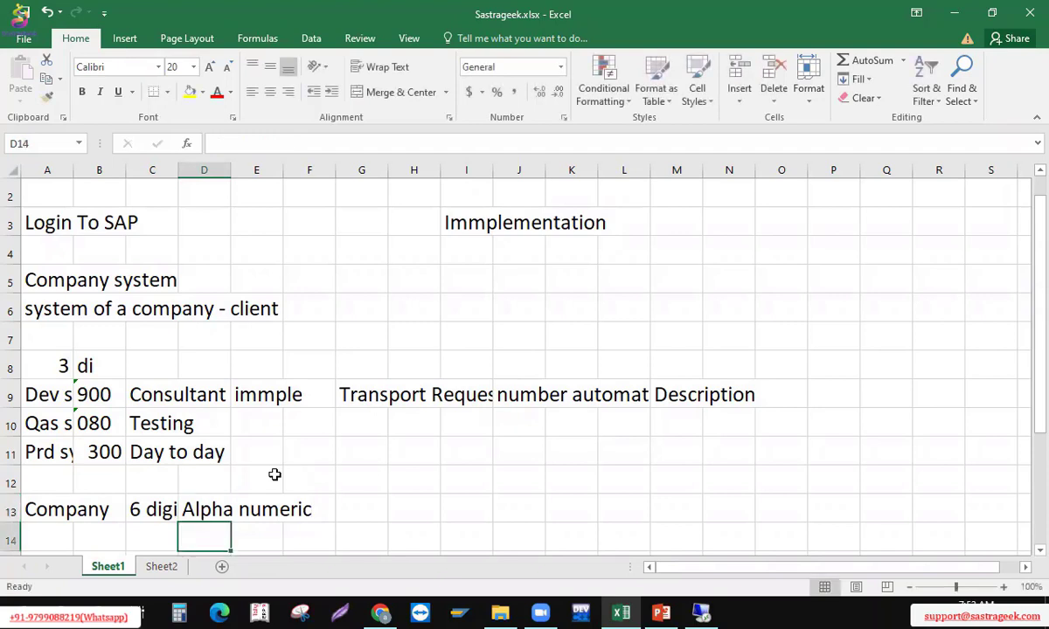
key(Up)
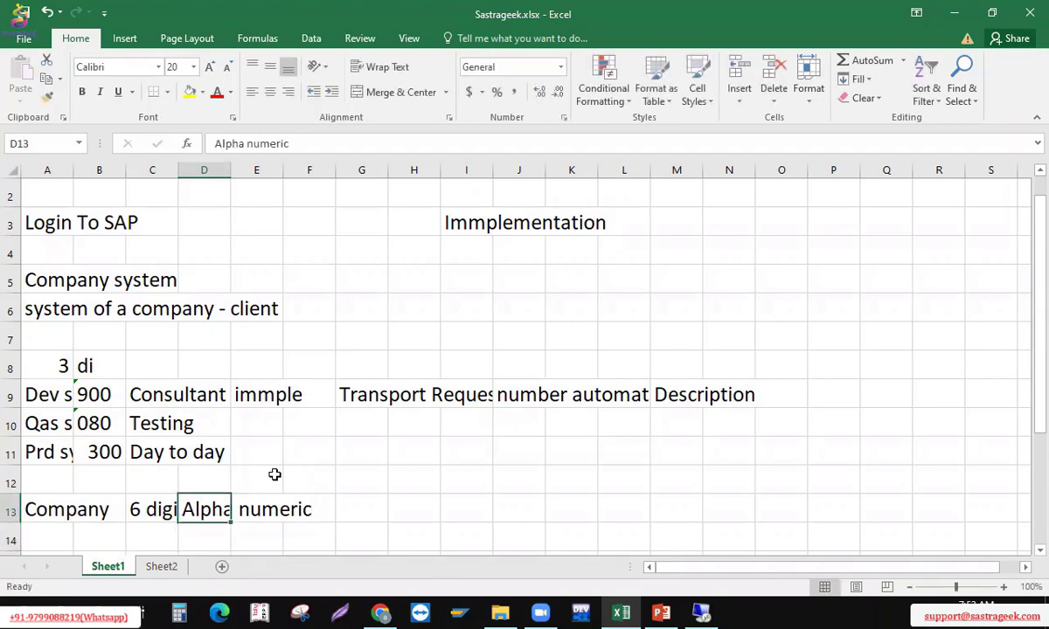
key(Right)
key(Right)
key(Right)
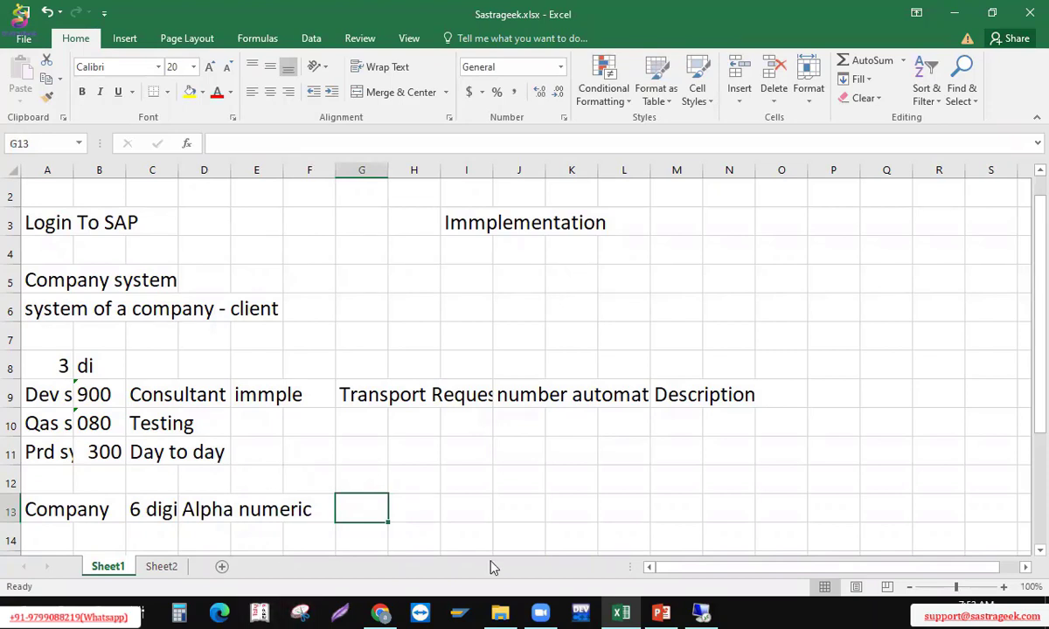
Record sample code LE0000 in cell G13, then return to the SAP entry form
click(729, 232)
click(350, 514)
text(LE)
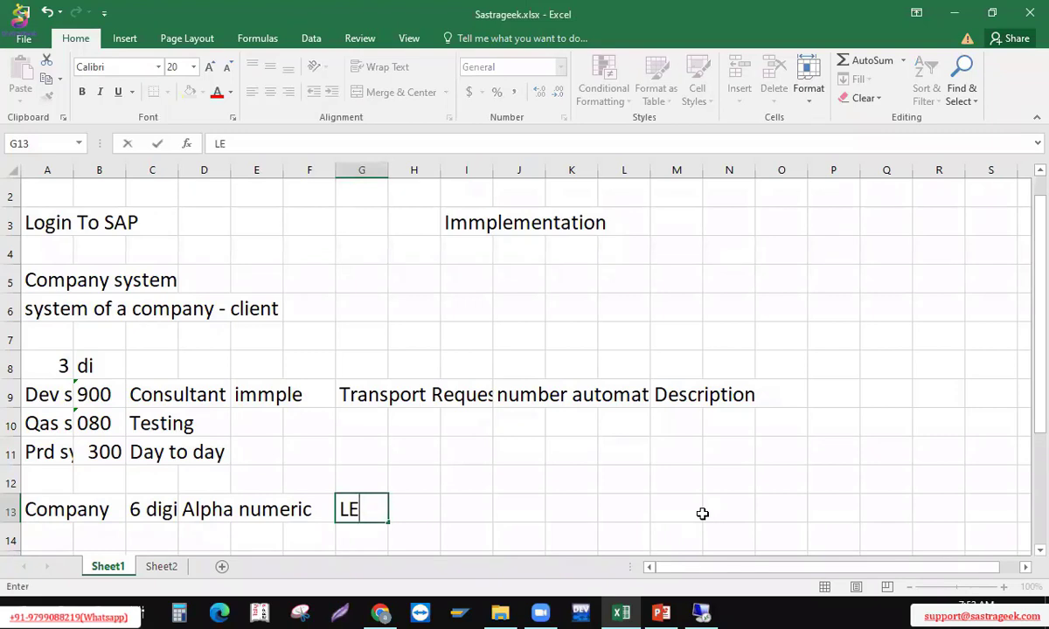
text(0000)
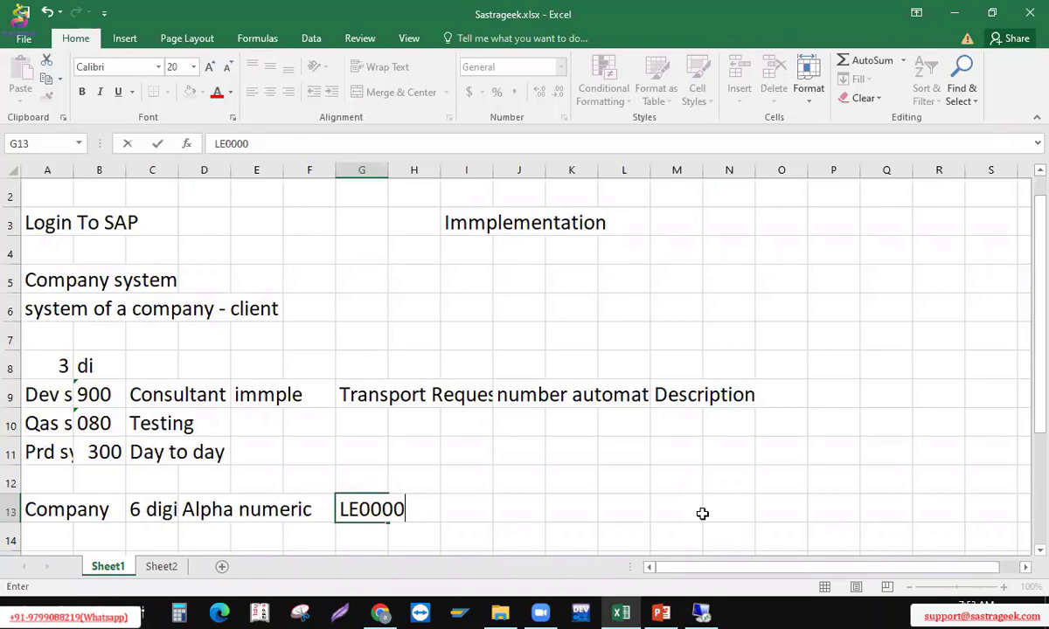
key(alt+Tab)
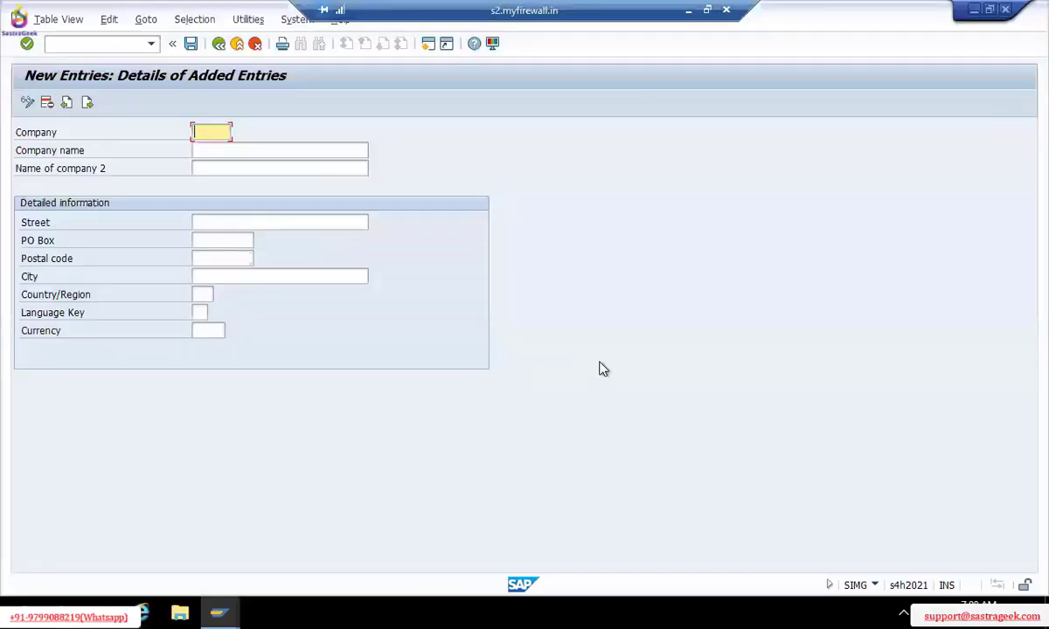
Enter LE0000 as the new company ID, correcting several mistyped attempts
text(1E0000)
key(BackSpace)
key(BackSpace)
key(BackSpace)
key(BackSpace)
key(BackSpace)
key(BackSpace)
text(000LE0)
key(BackSpace)
key(BackSpace)
key(BackSpace)
key(BackSpace)
key(BackSpace)
key(BackSpace)
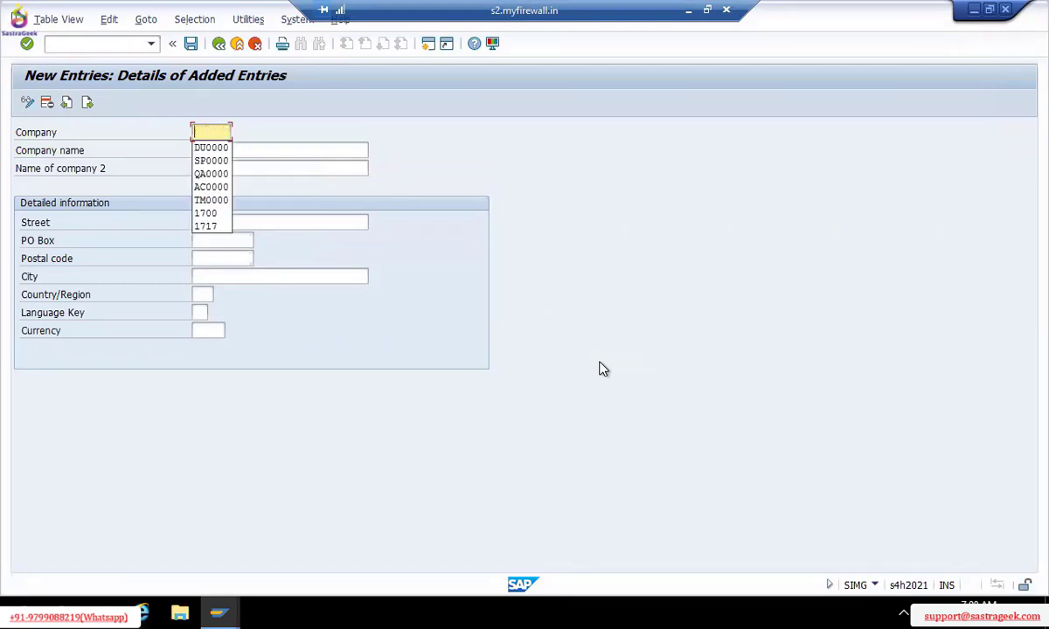
text(leo)
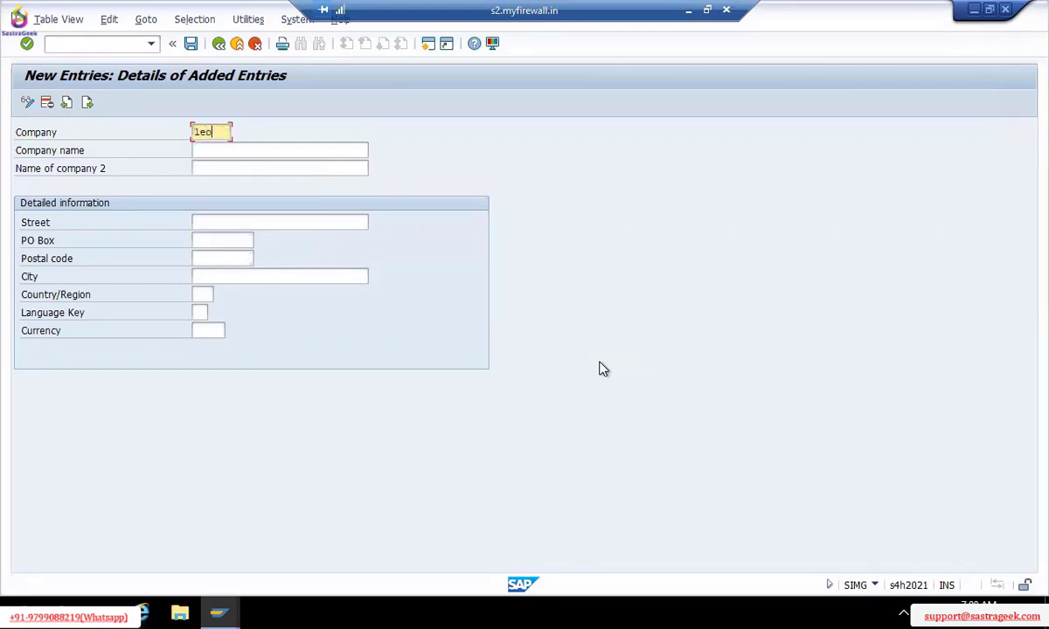
key(BackSpace)
key(BackSpace)
key(BackSpace)
text(LE)
text(OGRO)
key(BackSpace)
key(BackSpace)
key(BackSpace)
key(BackSpace)
key(BackSpace)
key(BackSpace)
text(1)
text(E0000)
Enter 'Leo Group of Companies Private' as company name and 'Trading as' as Name of company 2
click(237, 151)
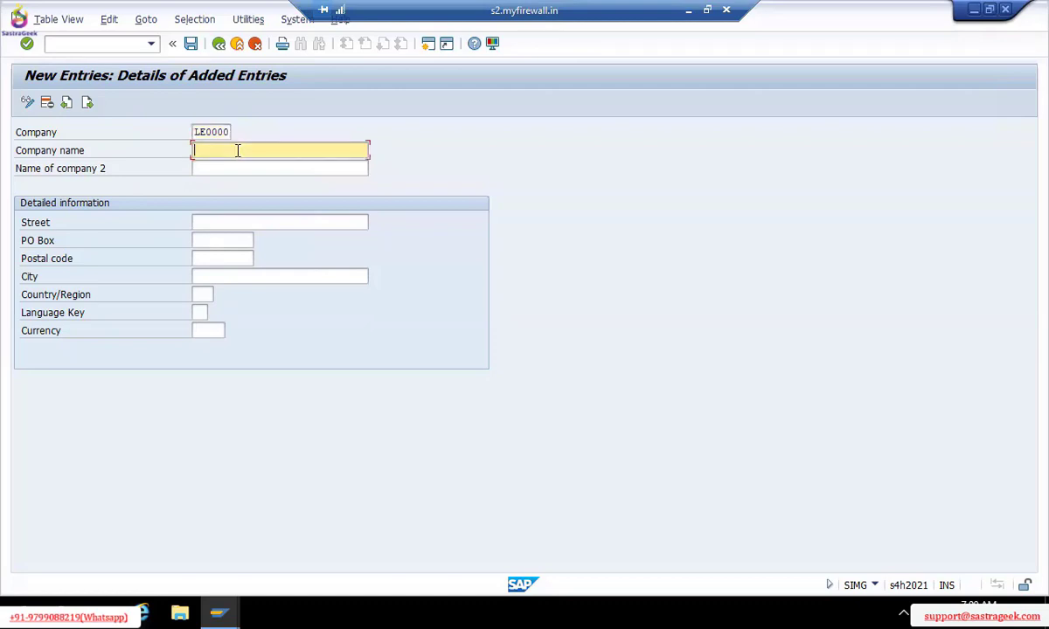
text(Leo Group of Companies)
text(Private)
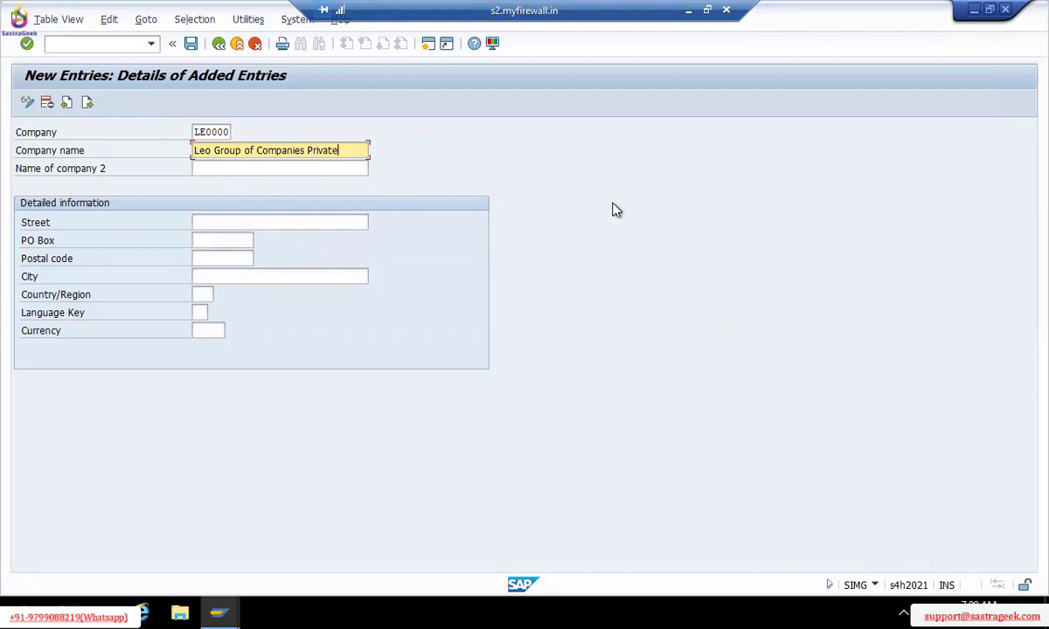
key(Tab)
text(Limited)
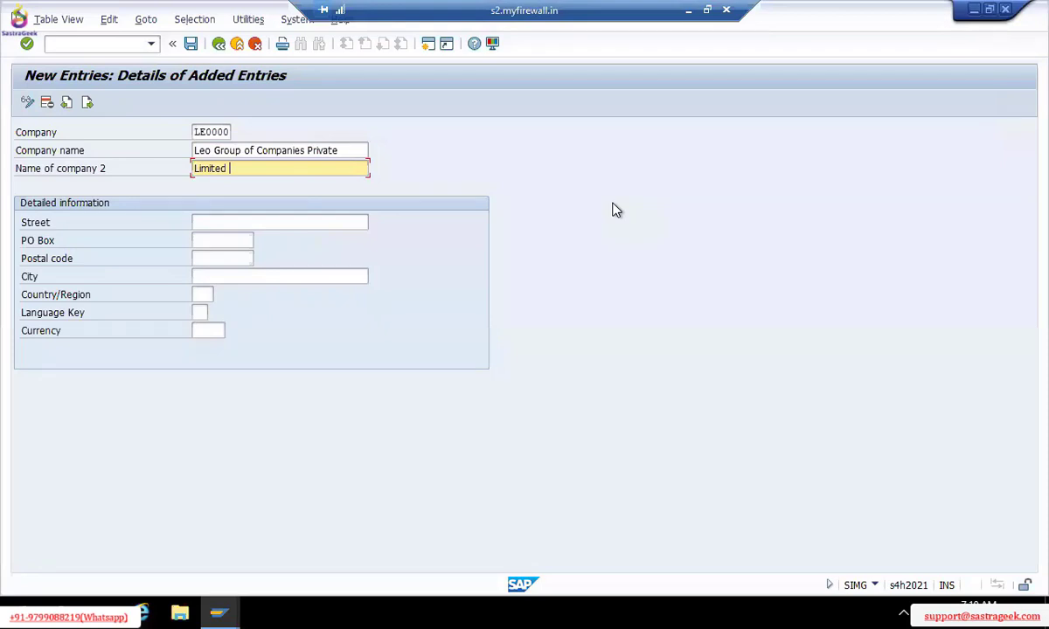
key(BackSpace)
key(BackSpace)
key(BackSpace)
key(BackSpace)
key(BackSpace)
key(BackSpace)
key(BackSpace)
key(BackSpace)
text(O)
key(BackSpace)
text(Trading as)
Fill in Street ABC Street, PO Box 90, Postal code 500090 and City Hyderabad
click(258, 222)
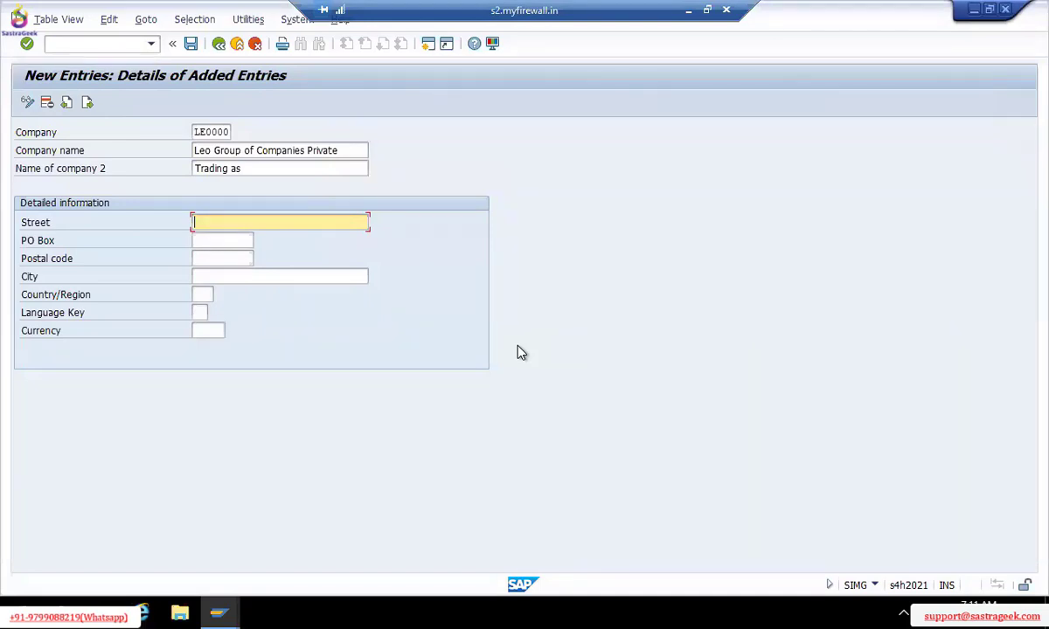
text(AB)
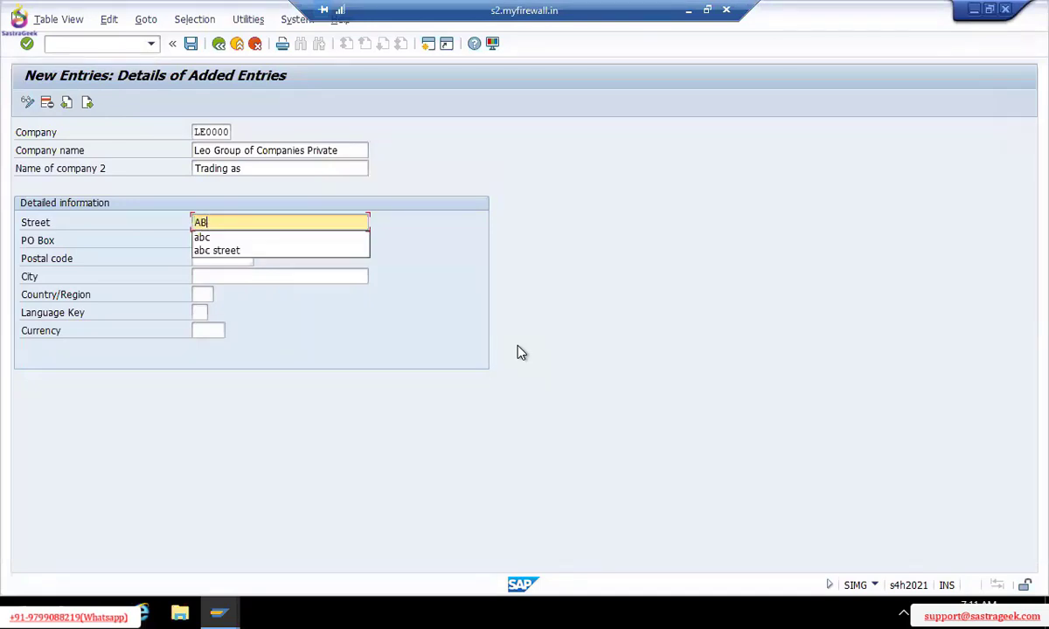
text(C Stree)
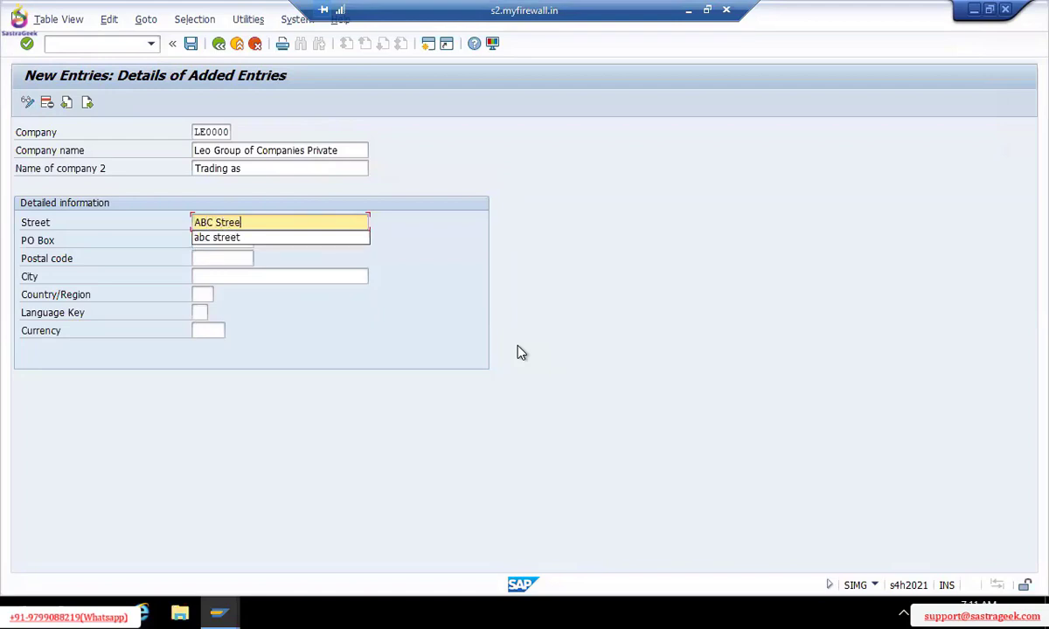
text(t)
key(Tab)
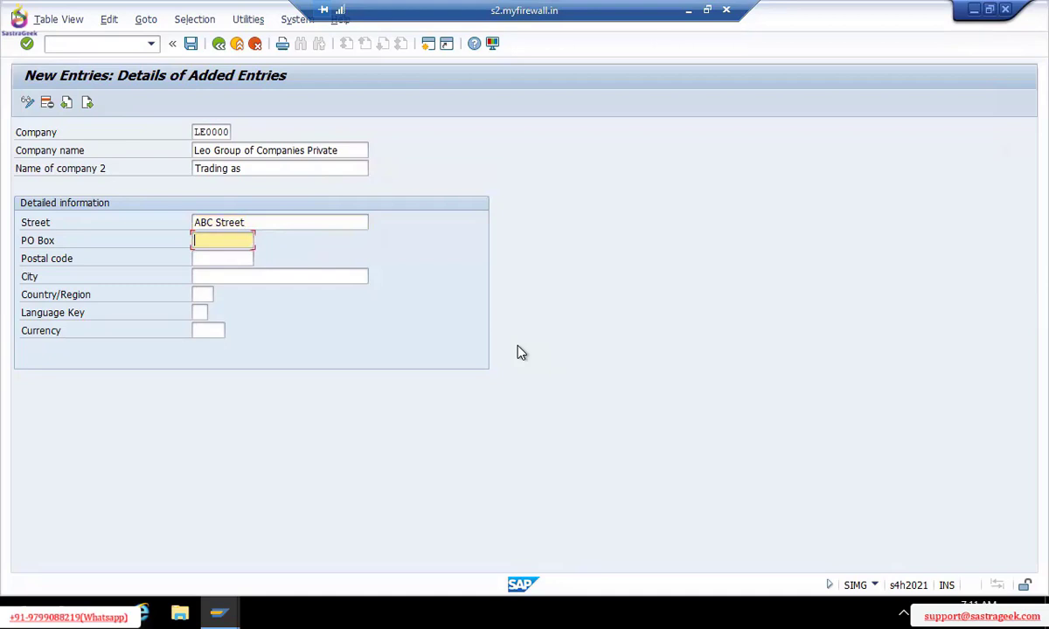
text(90)
key(Tab)
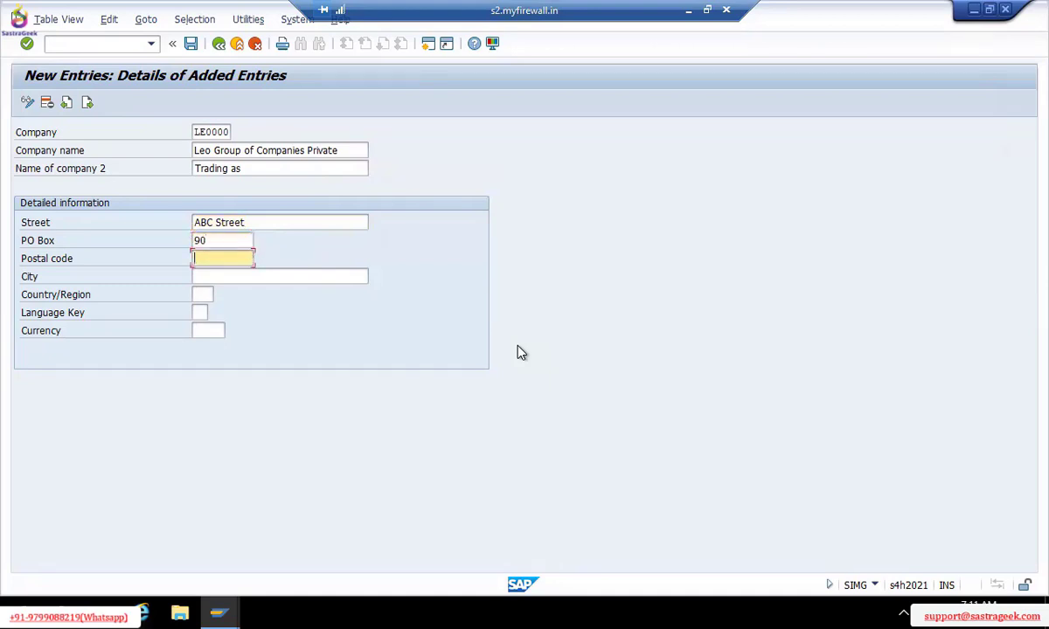
text(500)
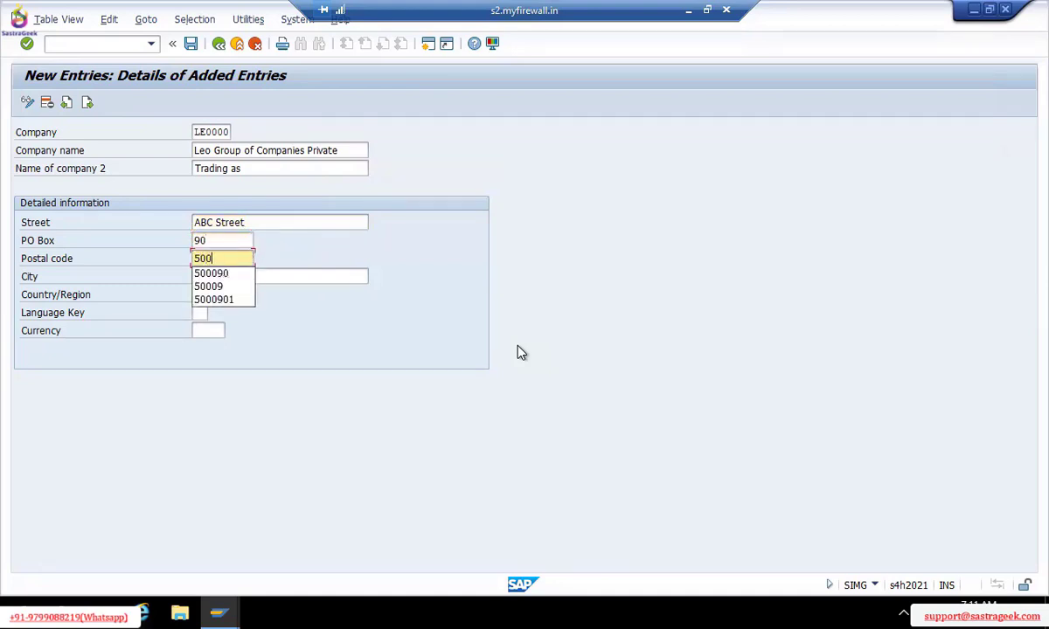
text(090)
key(Tab)
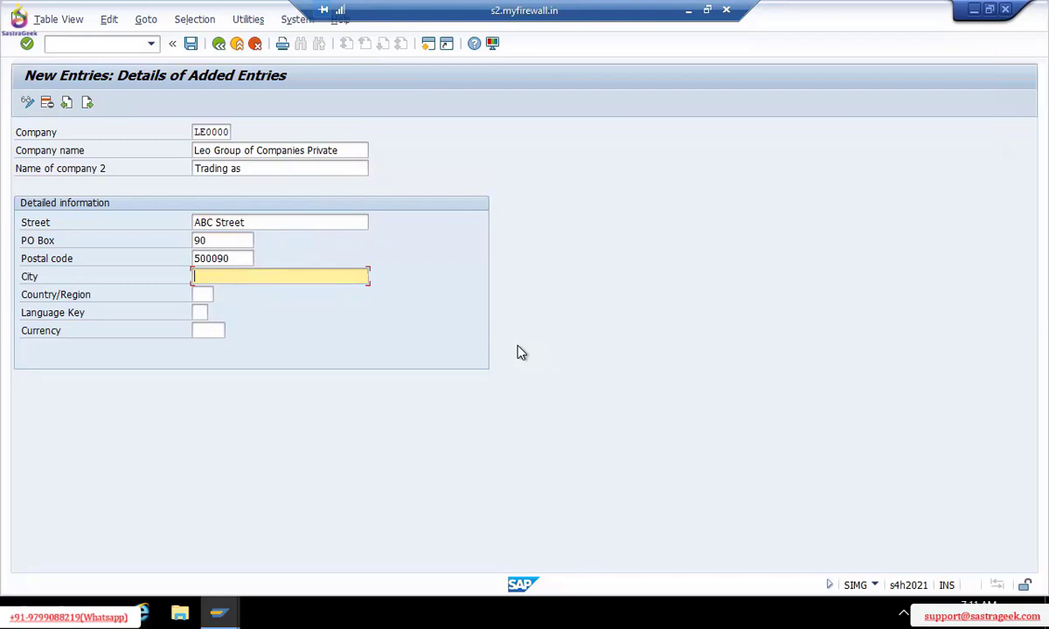
text(Hydera)
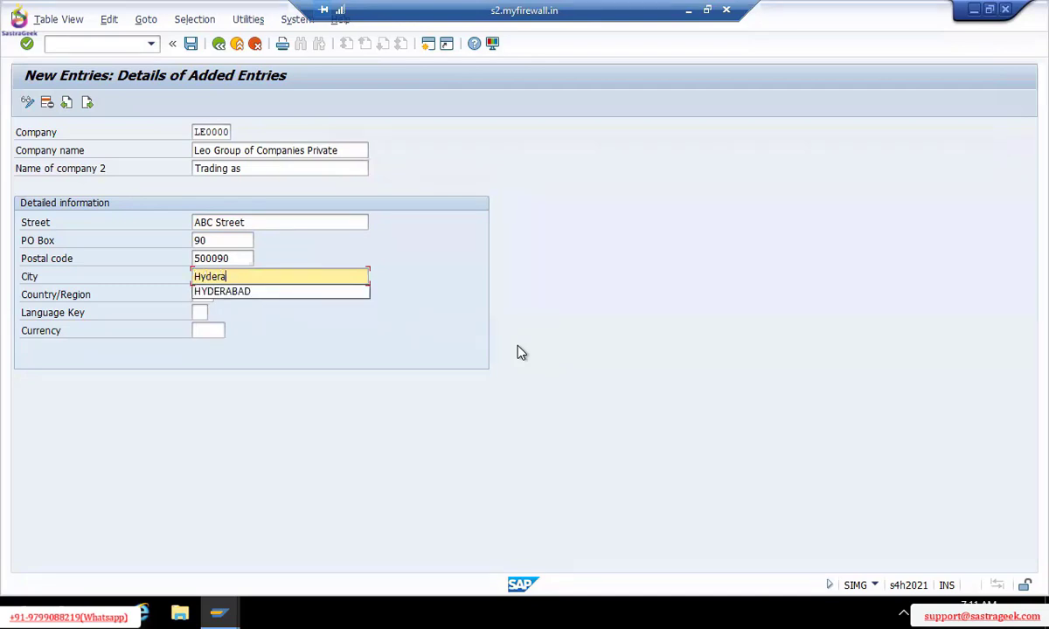
text(bad)
key(Tab)
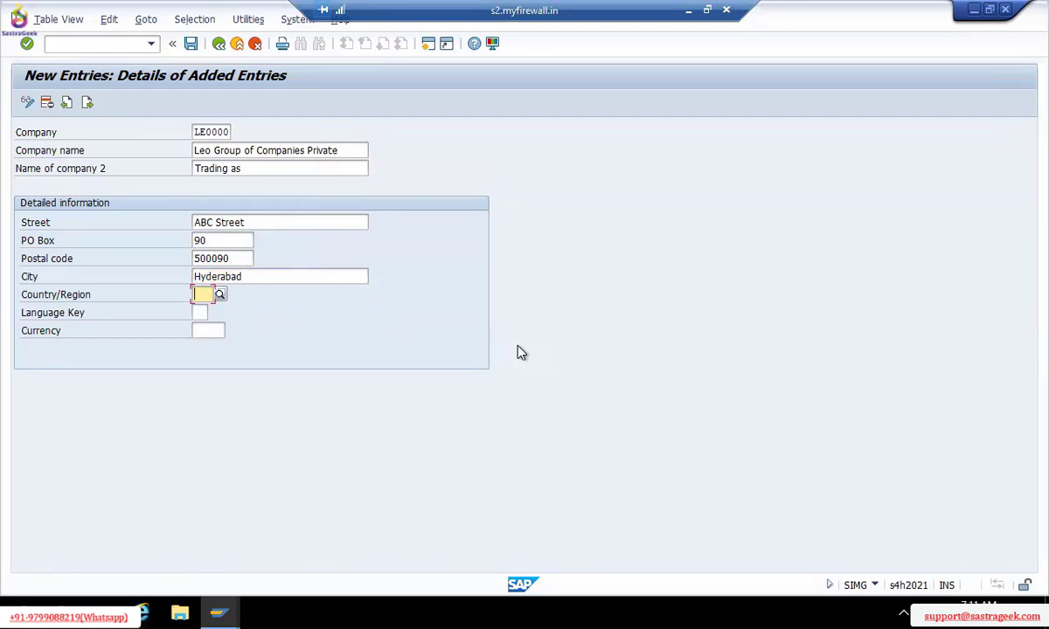
Enter 'india' as Country/Region; SAP rejects it because IND does not exist in T005
text(indididd)
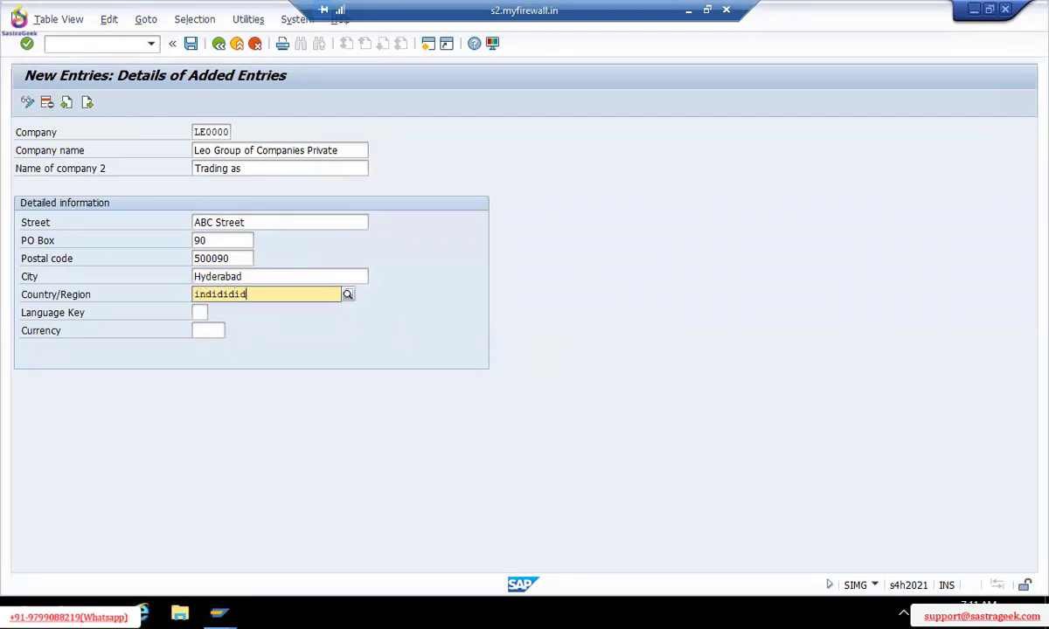
key(BackSpace)
key(BackSpace)
key(BackSpace)
key(BackSpace)
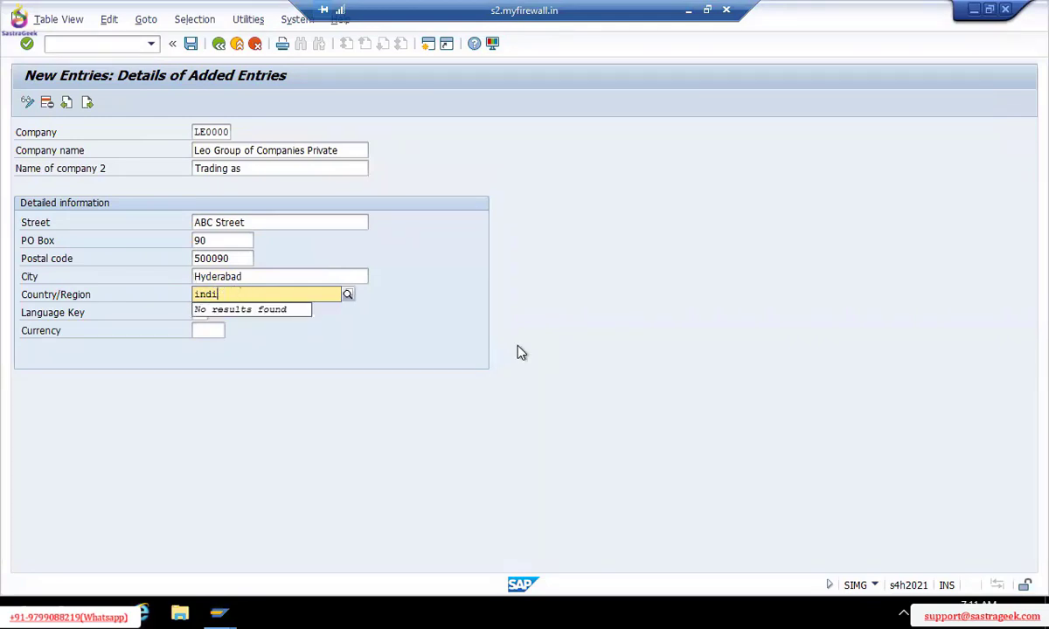
text(a)
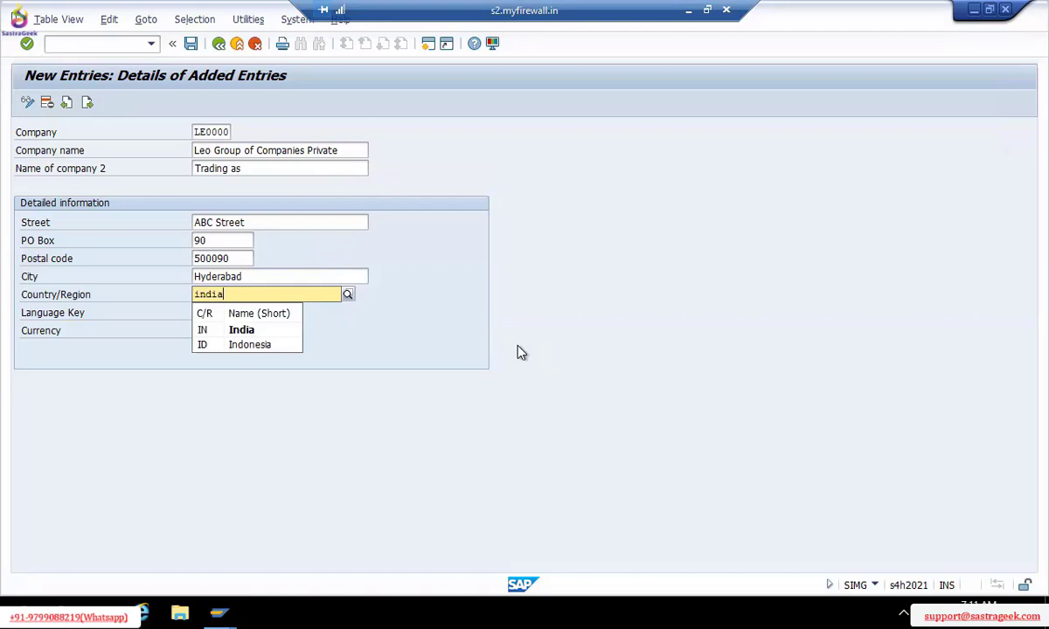
key(Return)
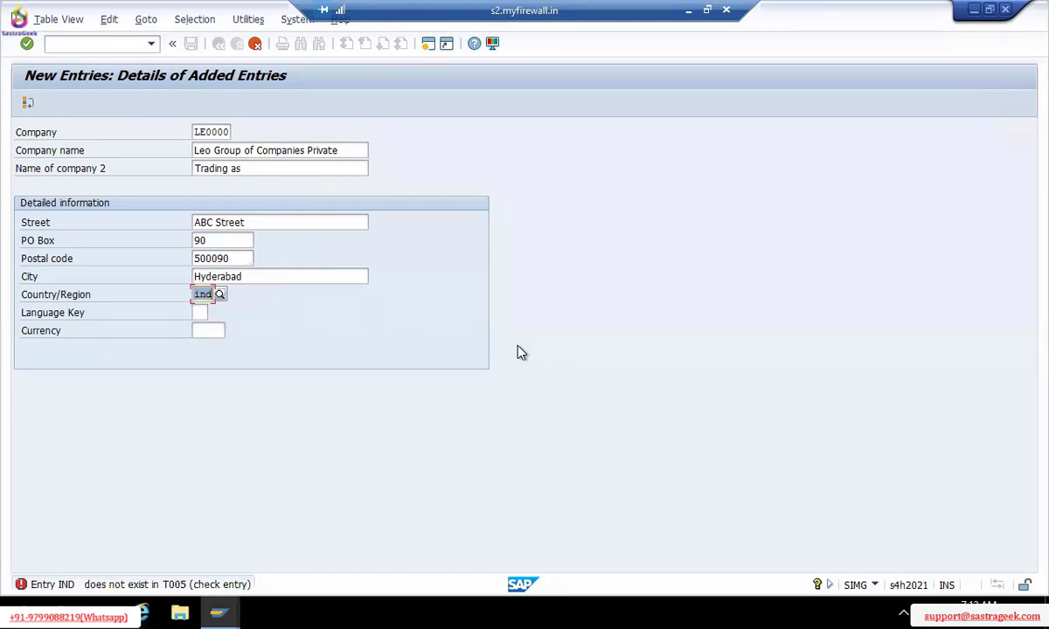
text(india)
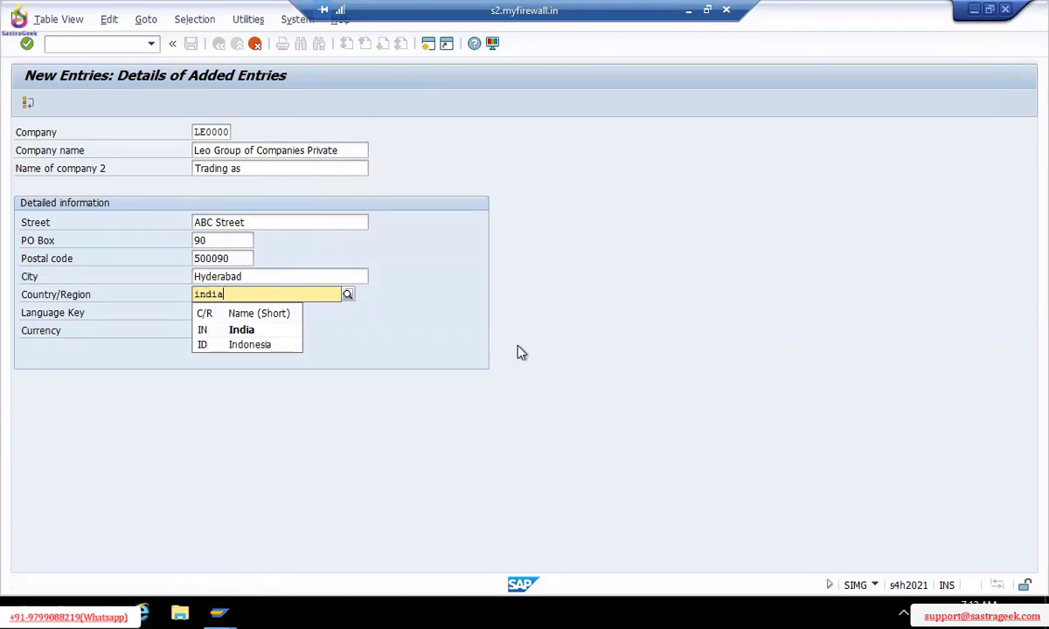
key(Return)
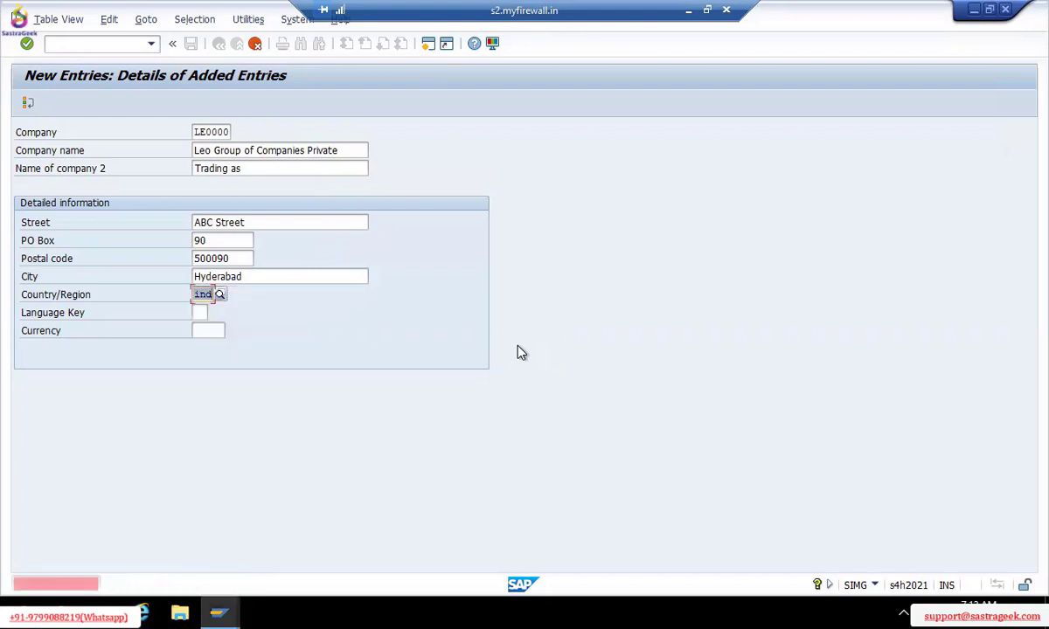
click(263, 276)
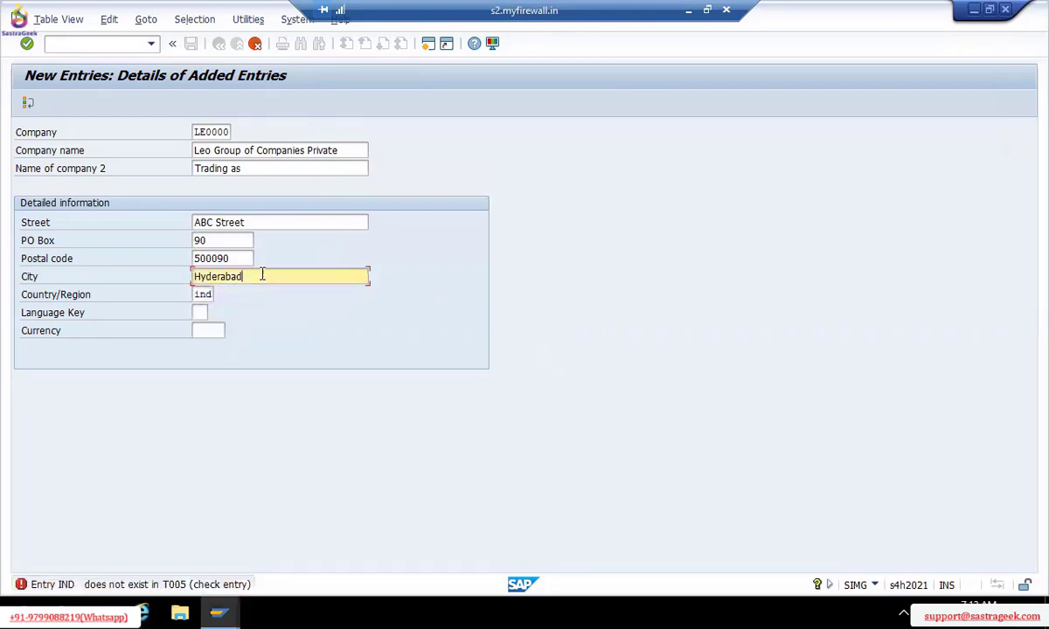
Delete the rejected 'ind' value, leaving the Country/Region field empty
click(235, 244)
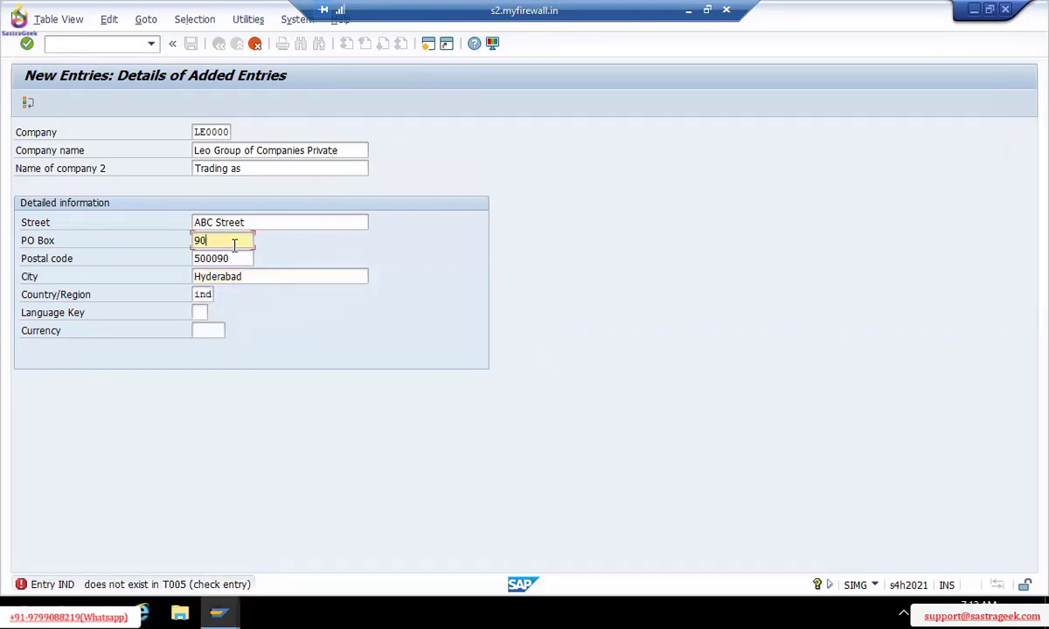
click(273, 217)
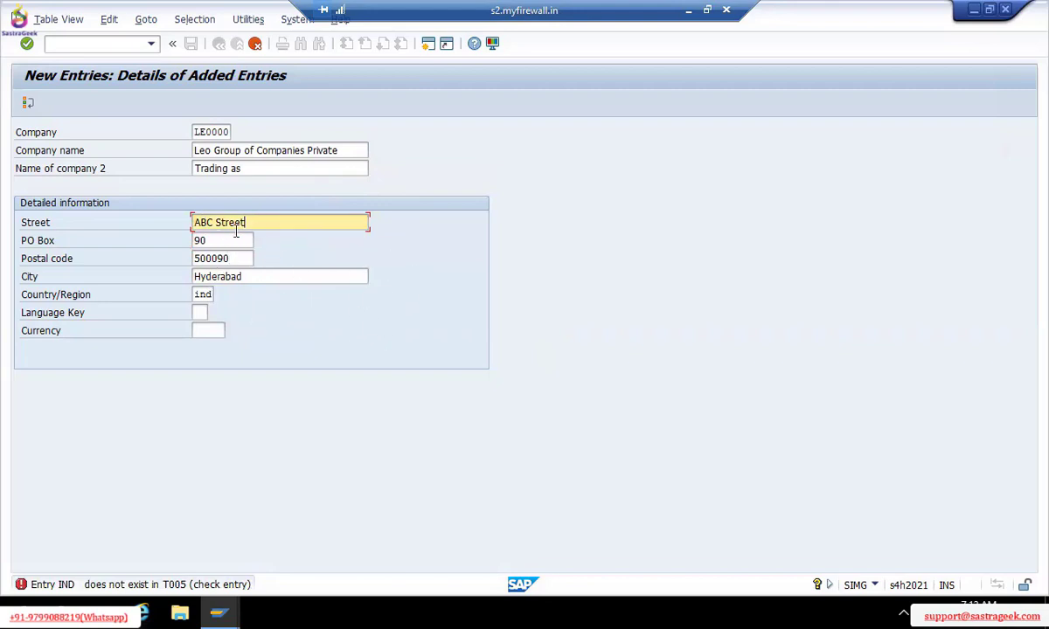
click(362, 273)
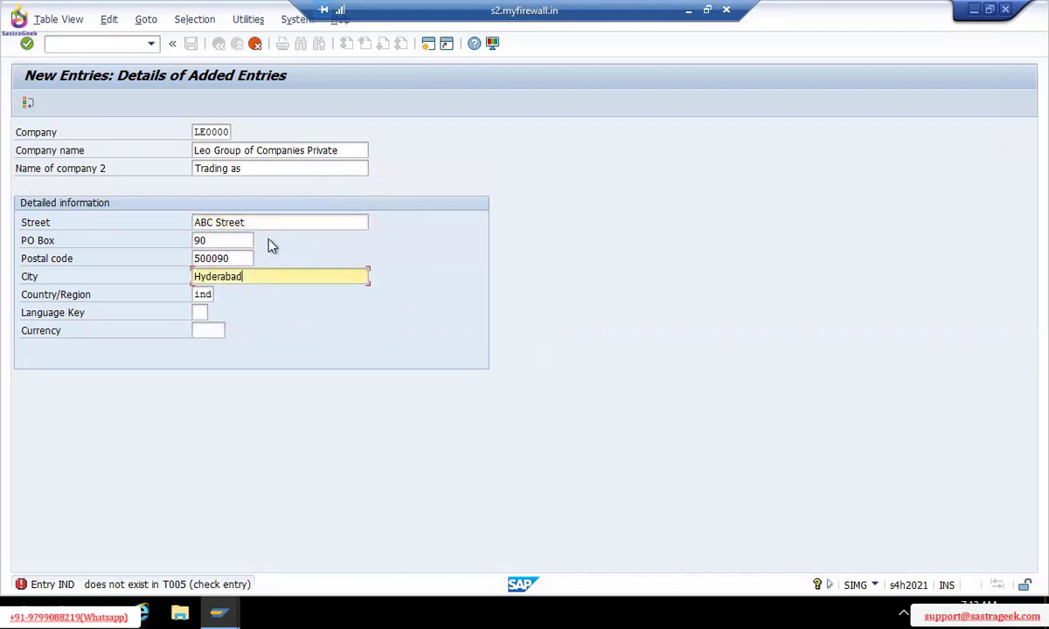
click(248, 240)
click(206, 293)
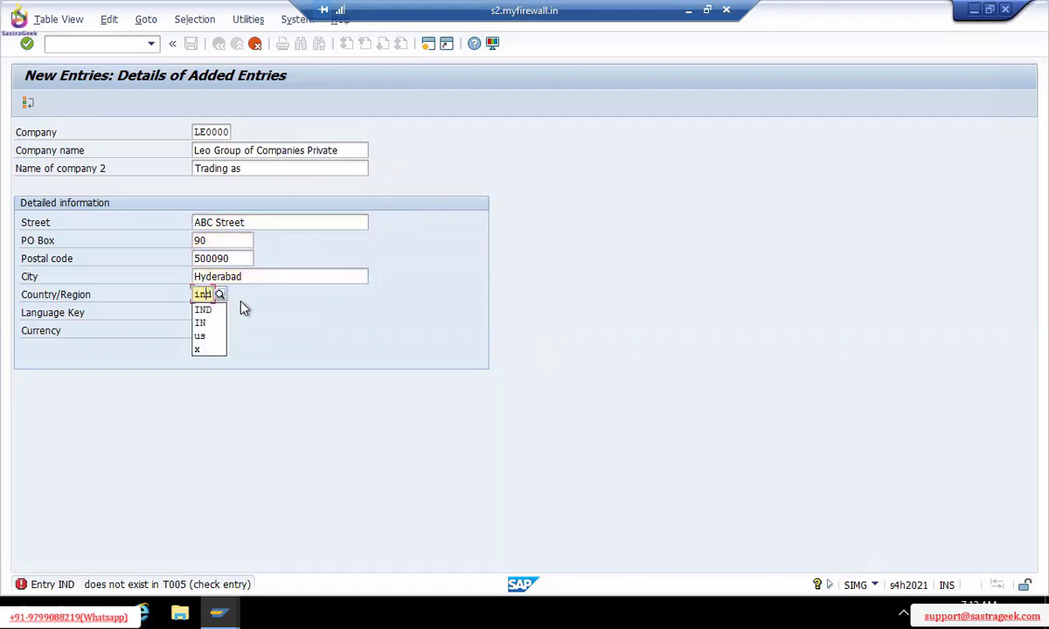
click(242, 305)
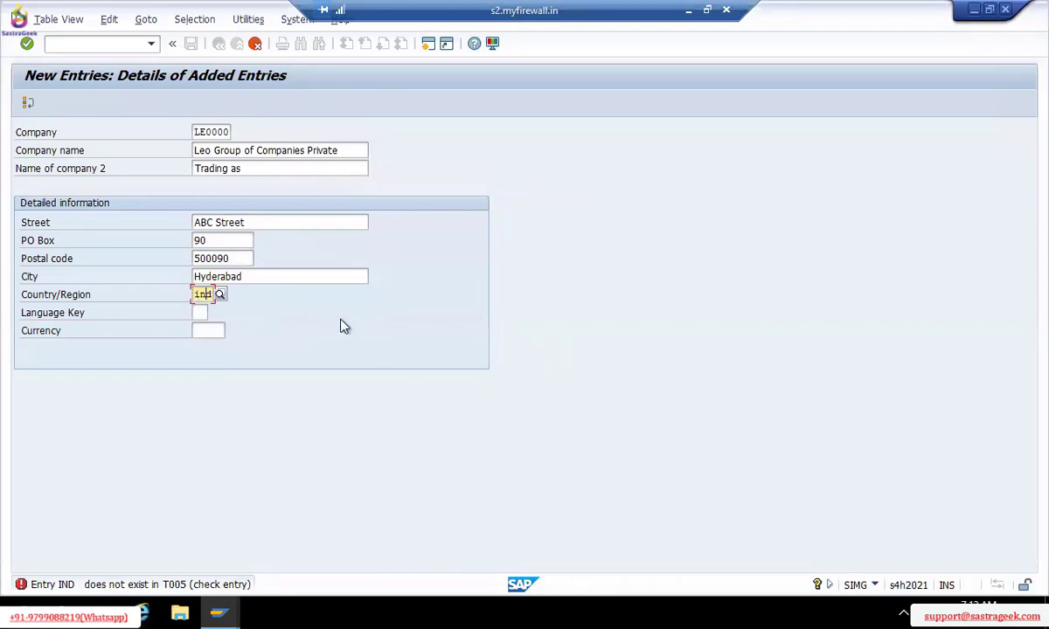
key(Delete)
key(BackSpace)
key(BackSpace)
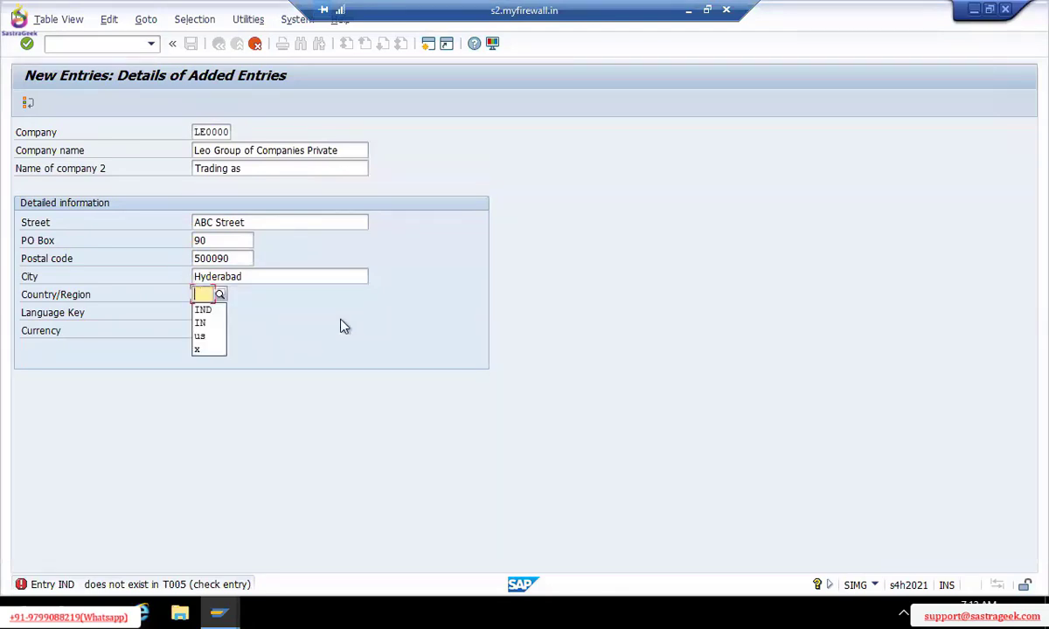
click(303, 358)
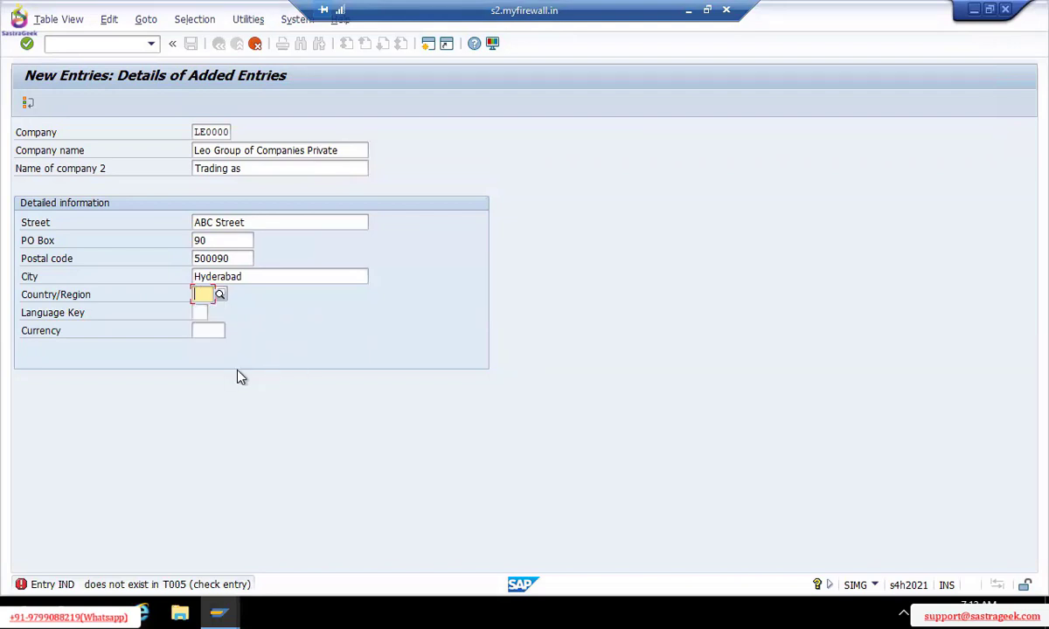
click(200, 329)
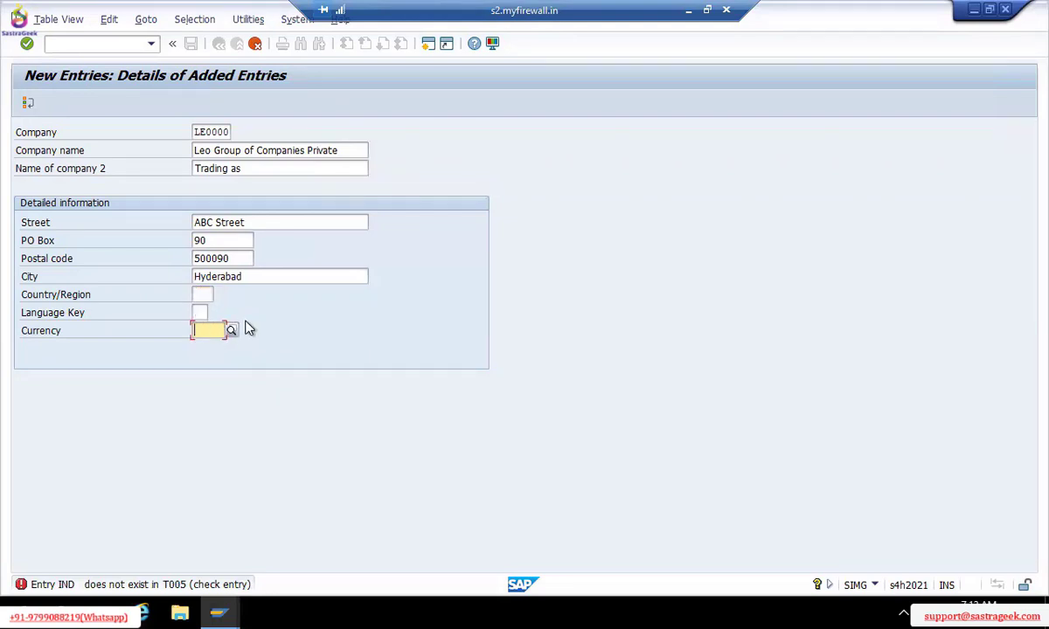
click(311, 277)
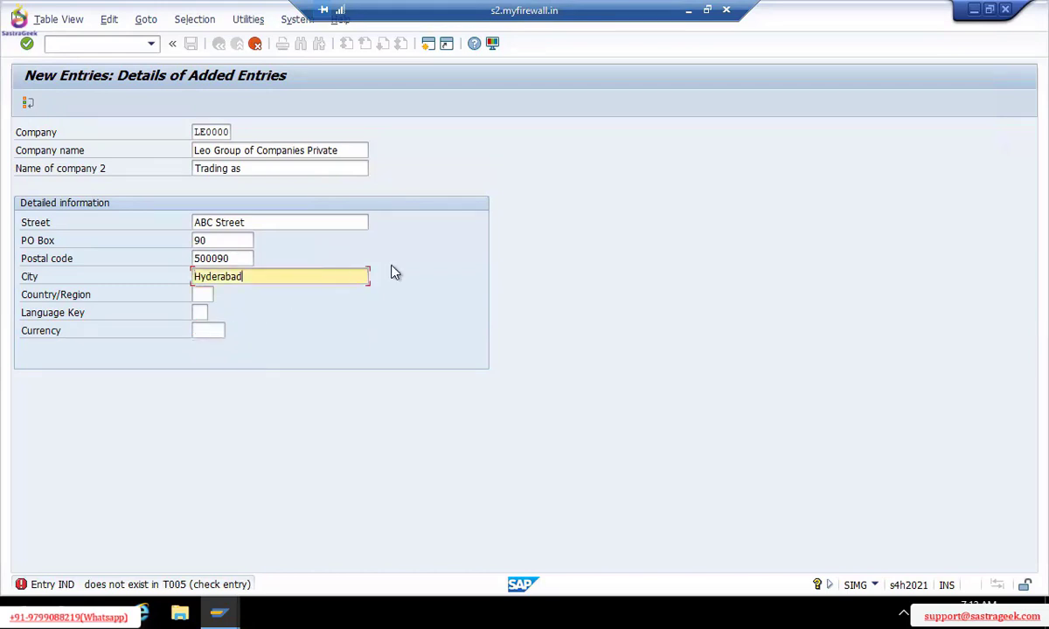
click(204, 294)
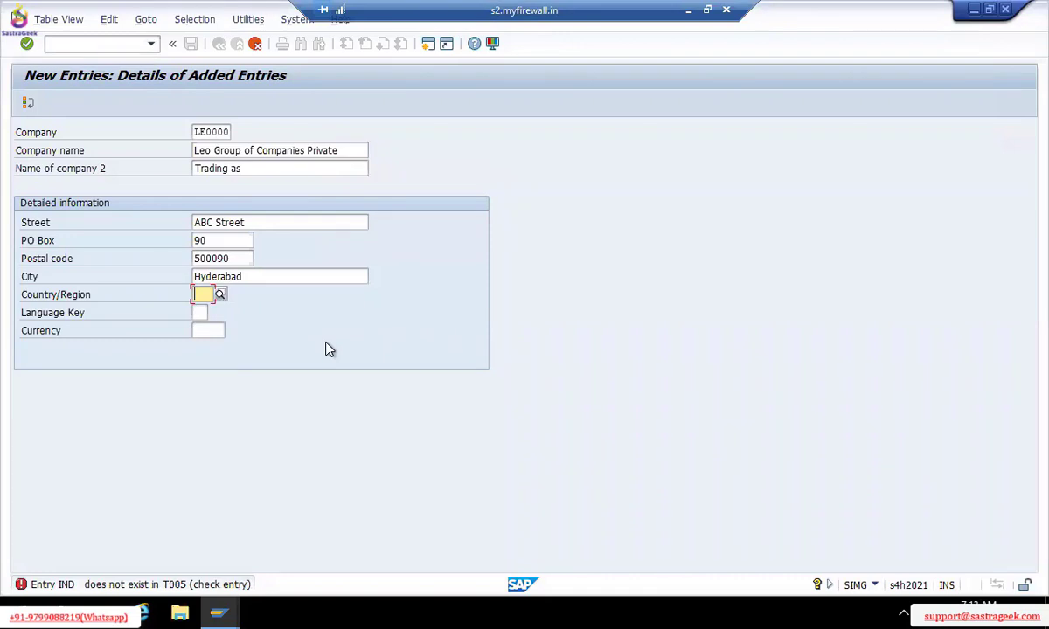
Open the Country/Region search help listing all 249 available countries
click(222, 294)
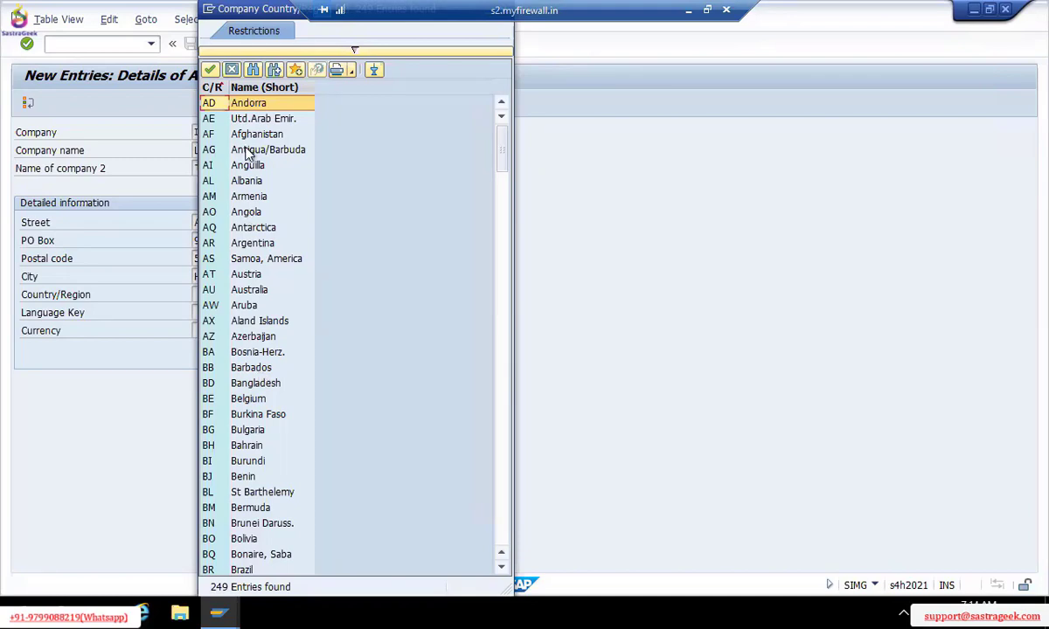
Search the country list for 'india' and choose IN (India) as the company's country
click(254, 70)
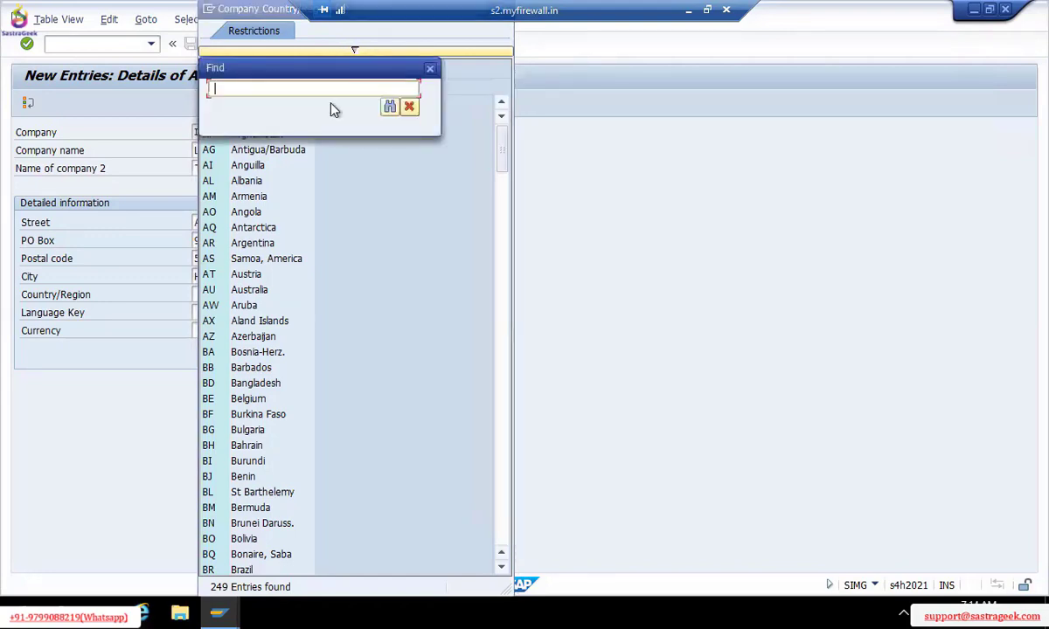
text(india)
key(Return)
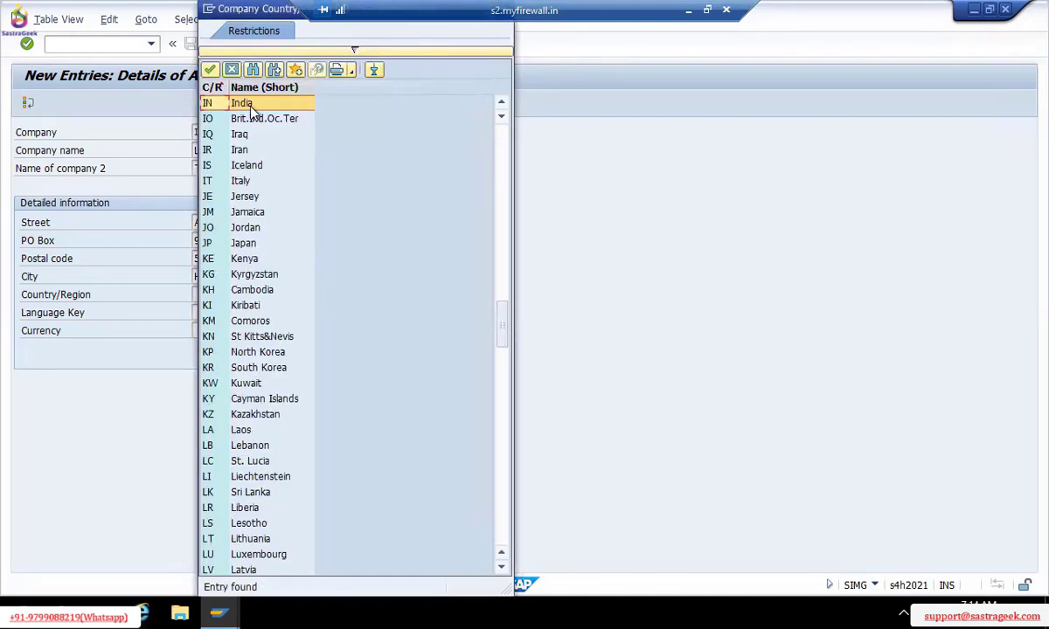
click(505, 185)
click(505, 185)
click(505, 184)
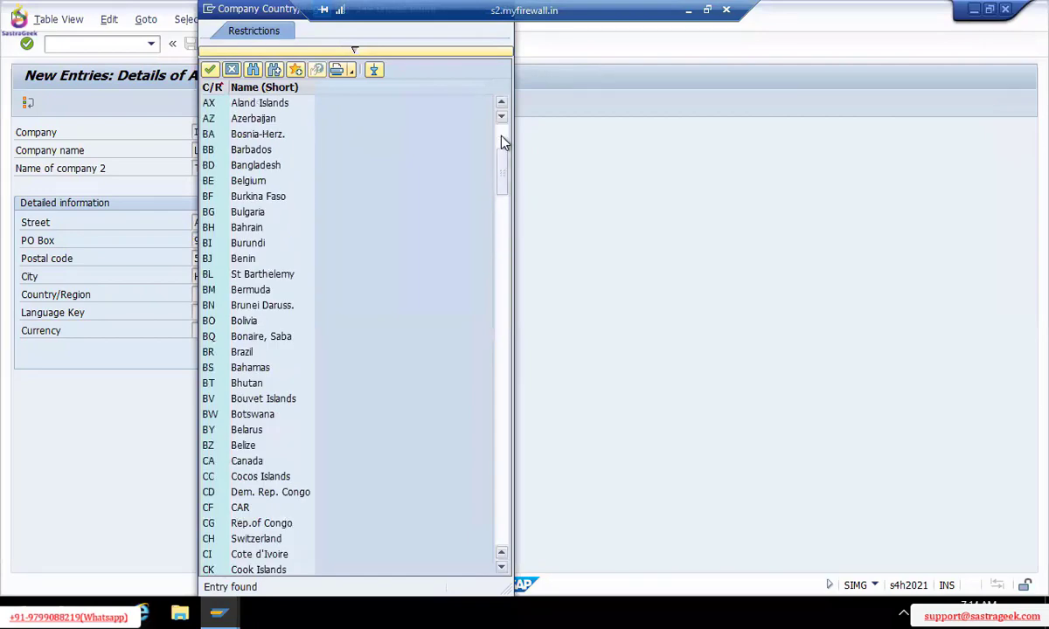
click(504, 142)
click(501, 210)
click(505, 297)
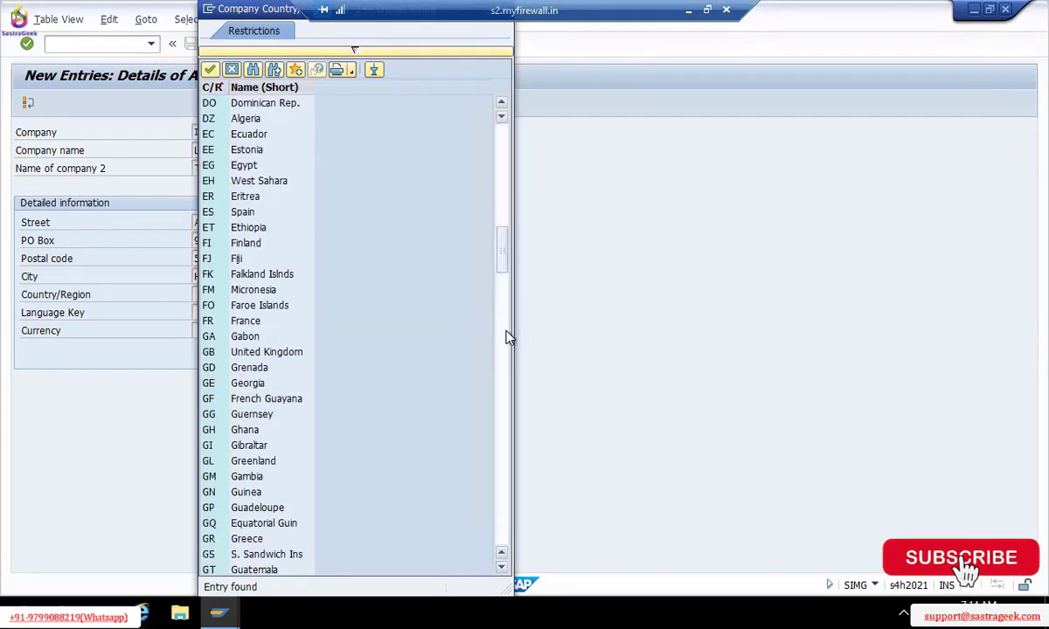
click(510, 338)
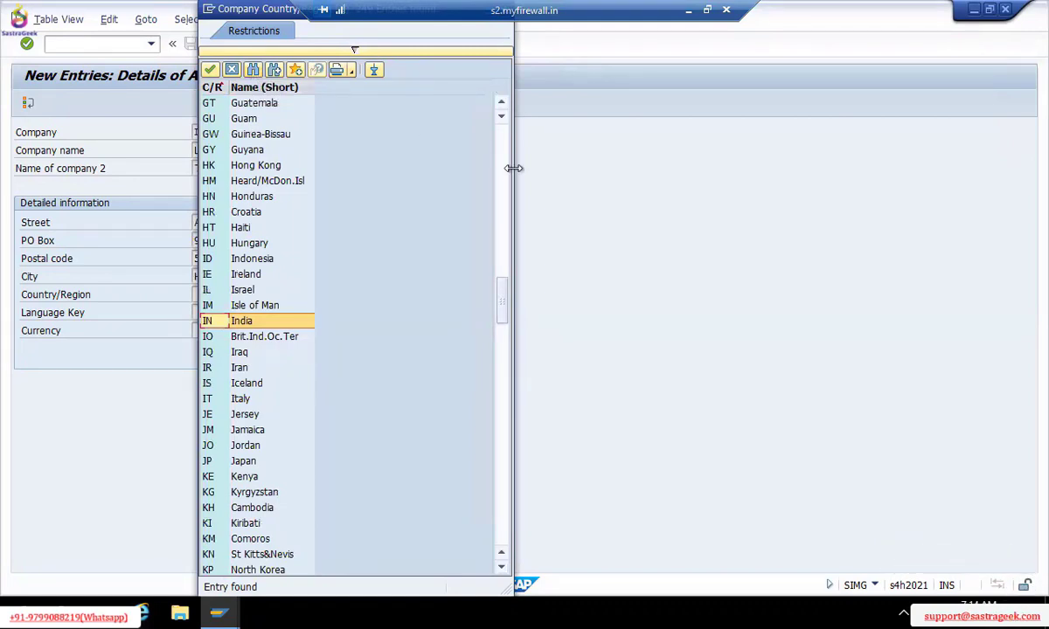
double_click(250, 325)
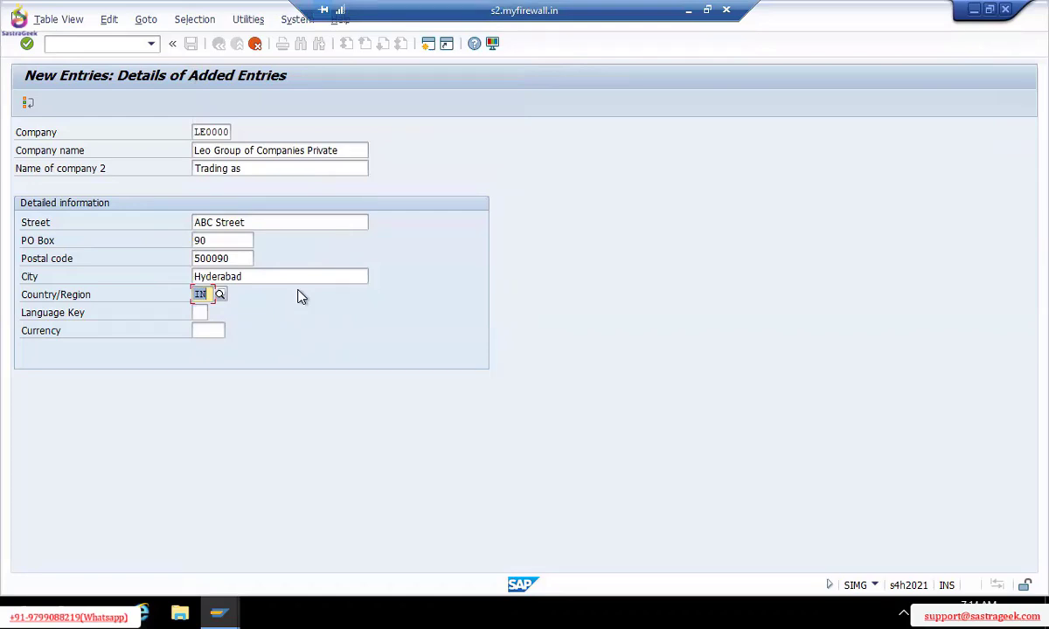
Enter EN as the company's Language Key after checking the available languages list
click(195, 313)
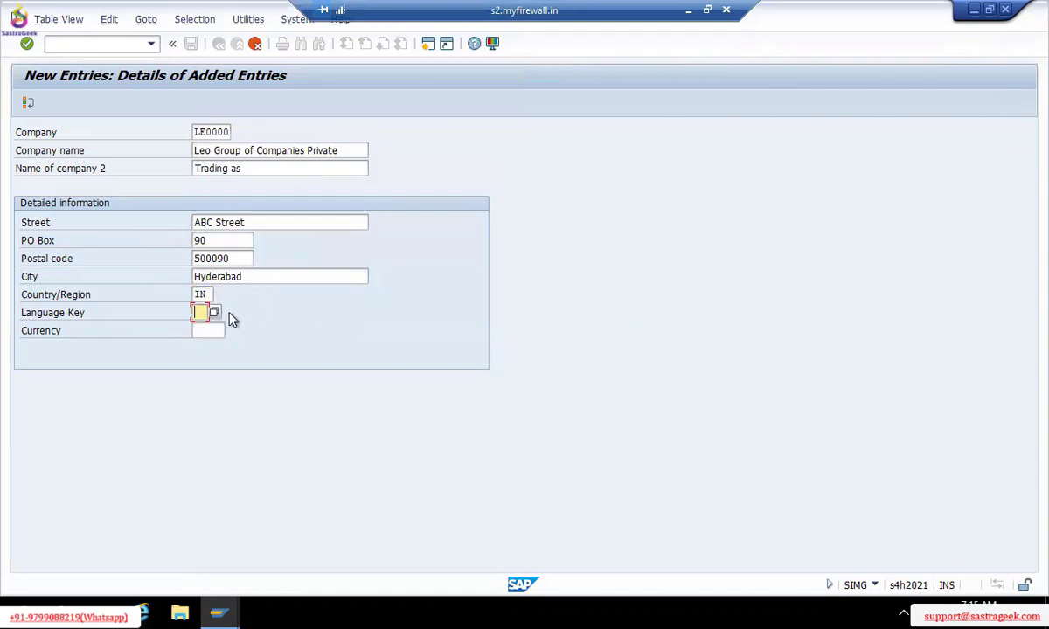
text(en)
key(BackSpace)
key(BackSpace)
click(214, 313)
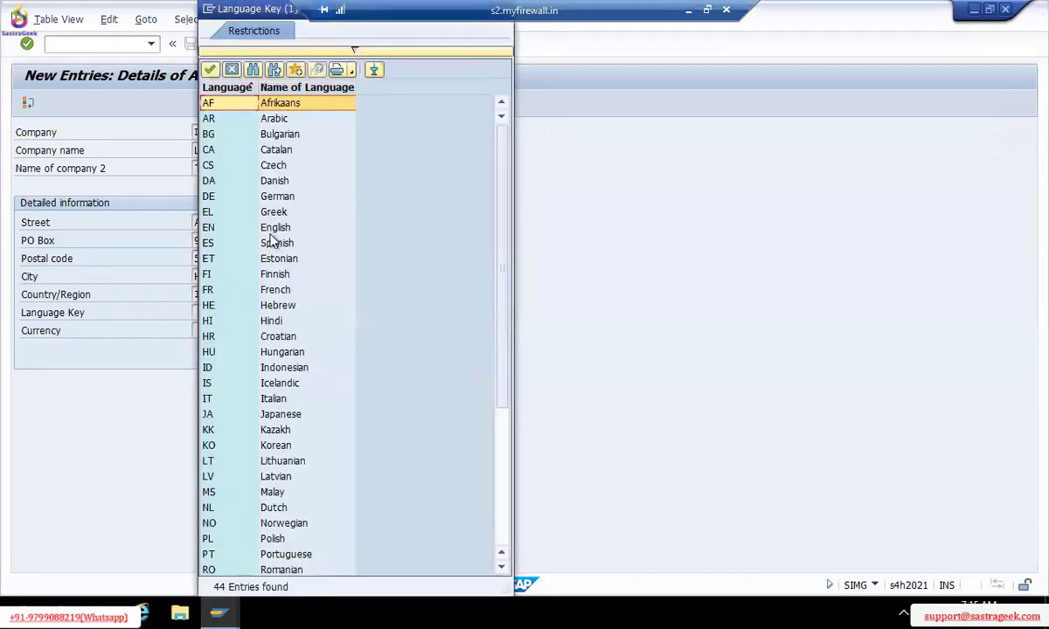
click(232, 69)
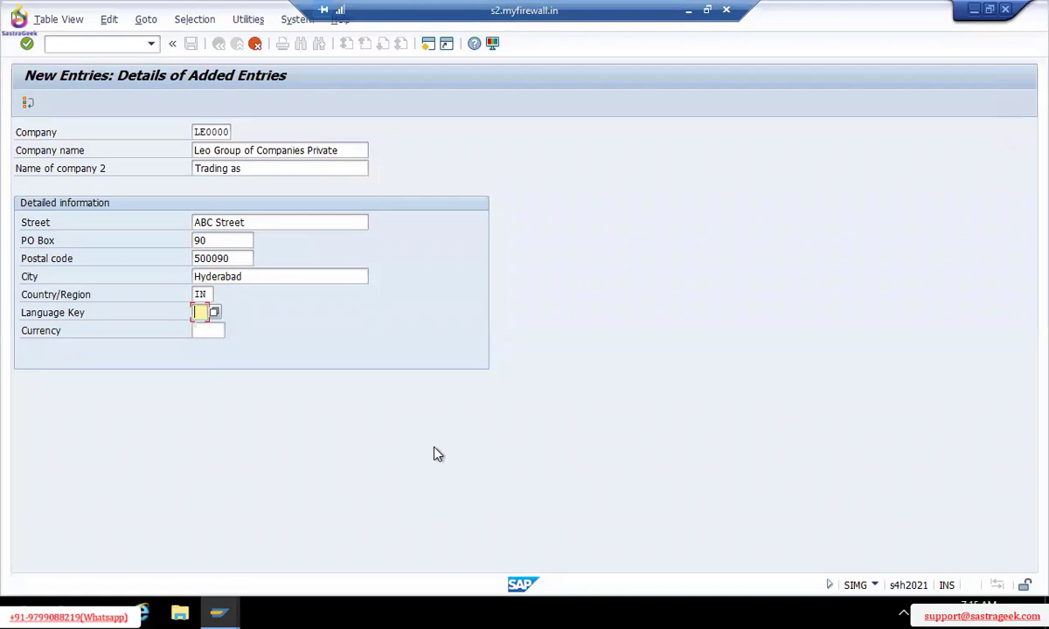
text(EN)
key(Tab)
click(232, 330)
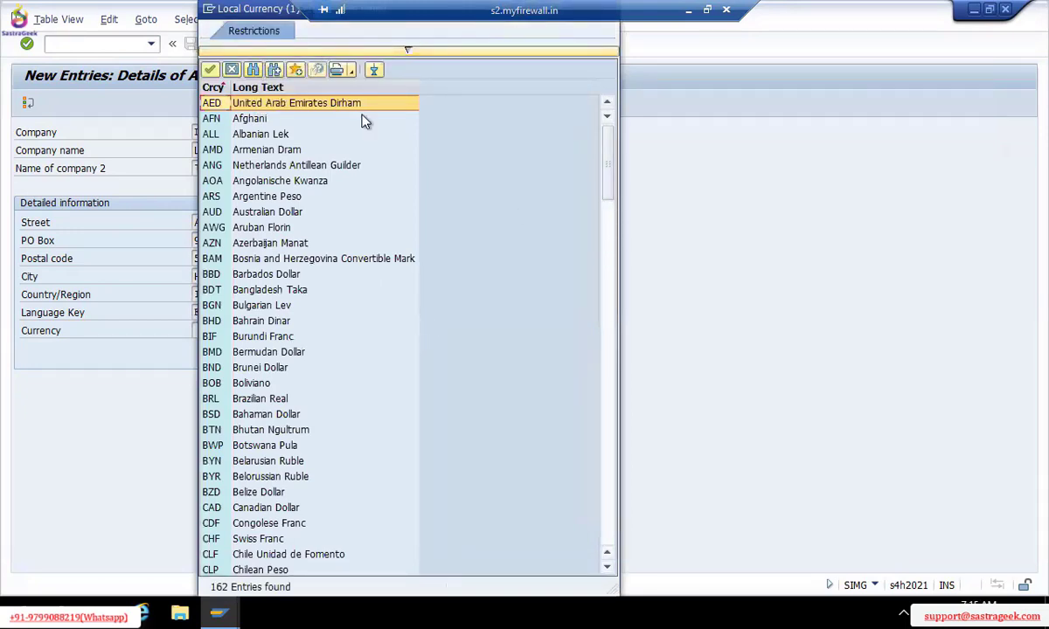
click(252, 70)
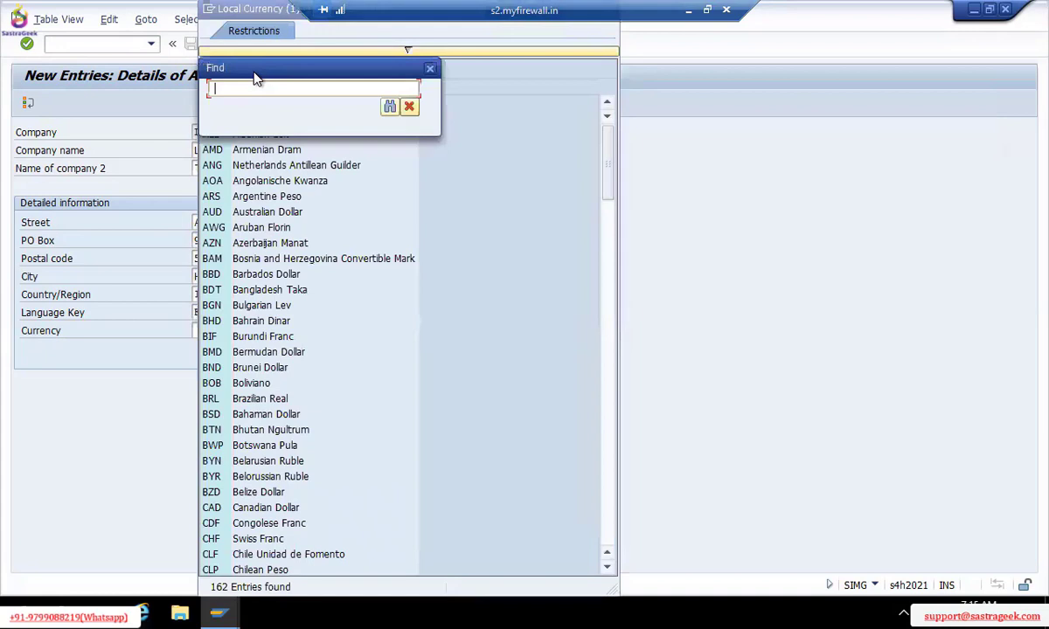
text(india)
key(Return)
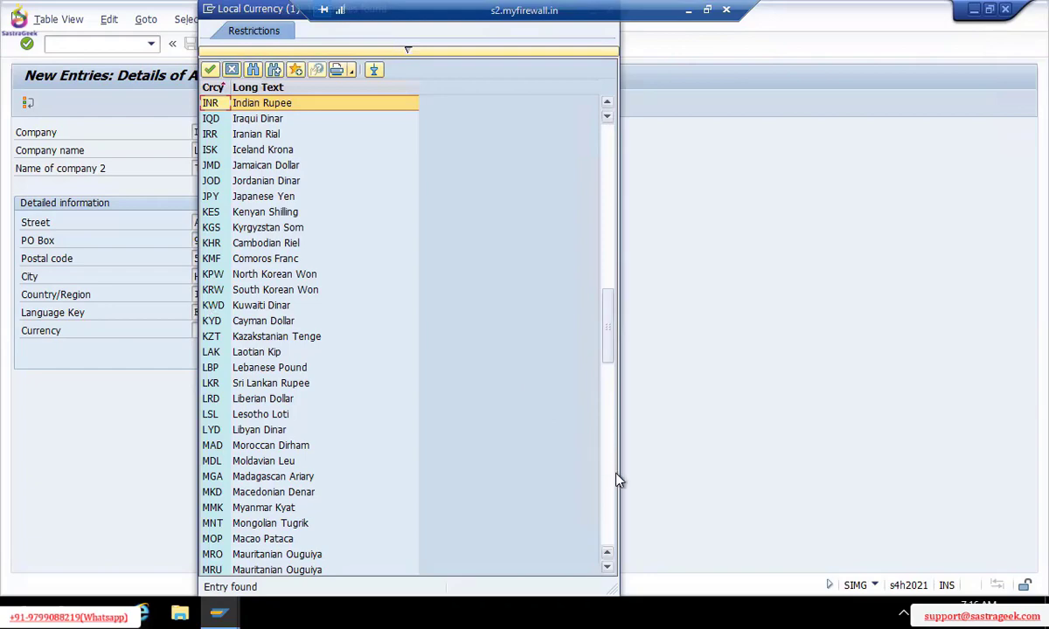
scroll(614, 488, down, 10)
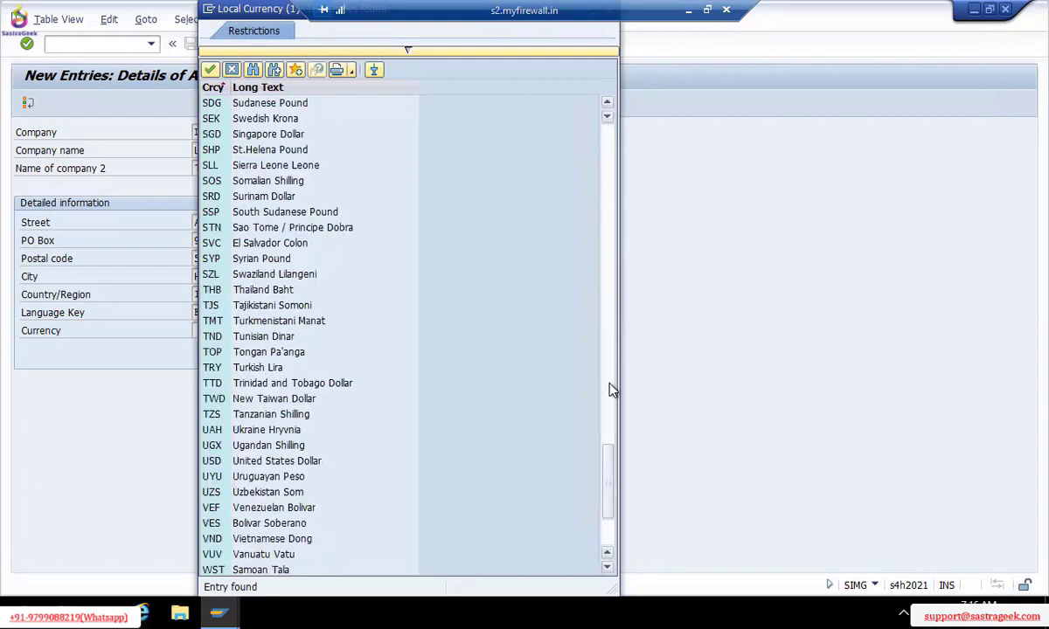
scroll(604, 218, up, 10)
click(367, 103)
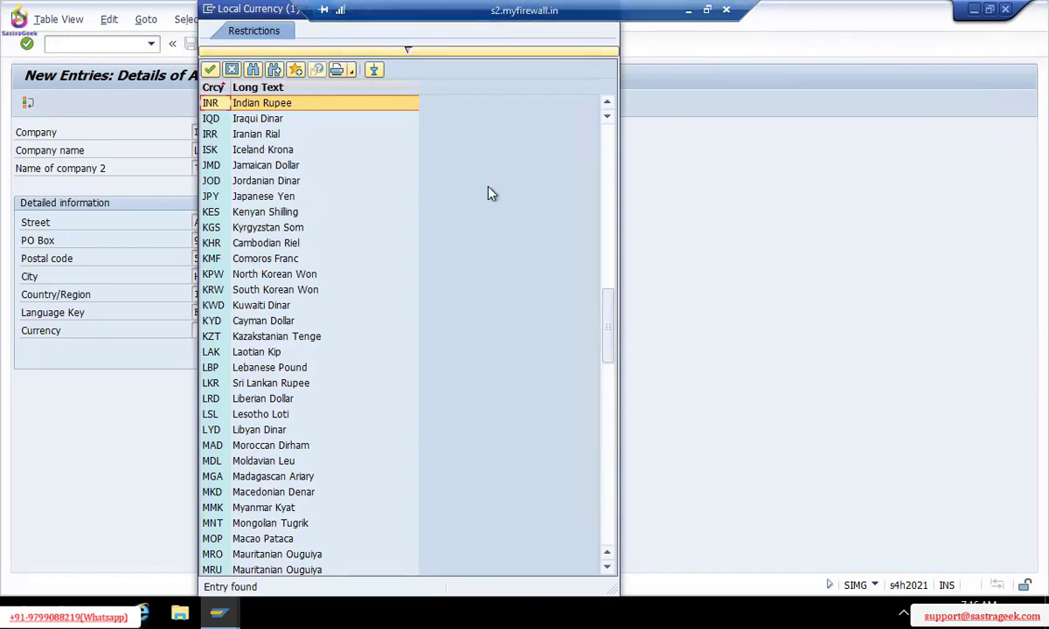
key(Escape)
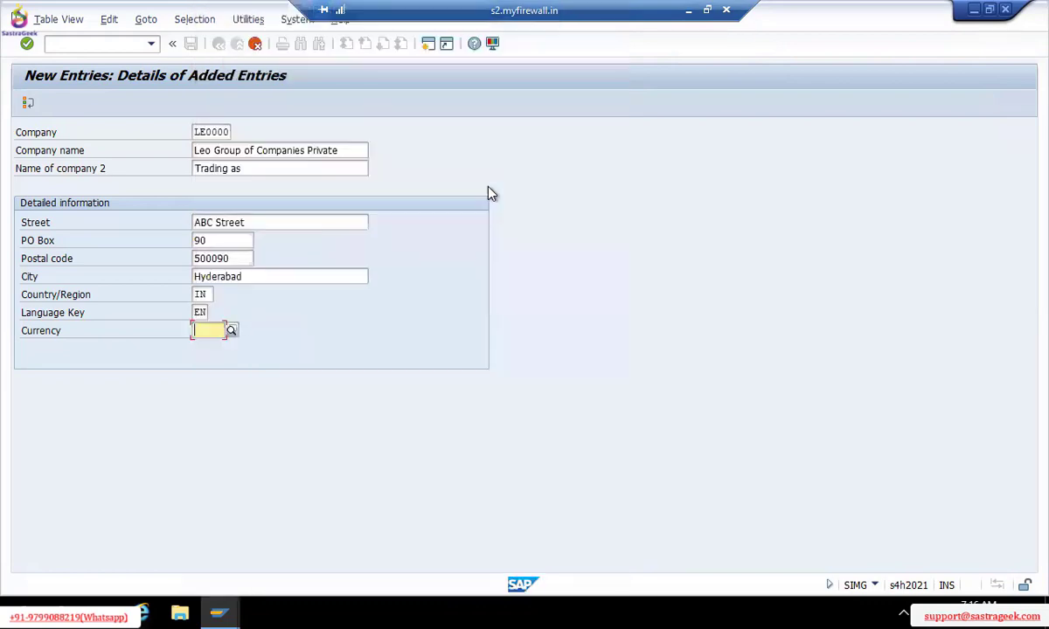
Type Inr in the Currency field and pick Indian Rupee from the suggestions
click(233, 331)
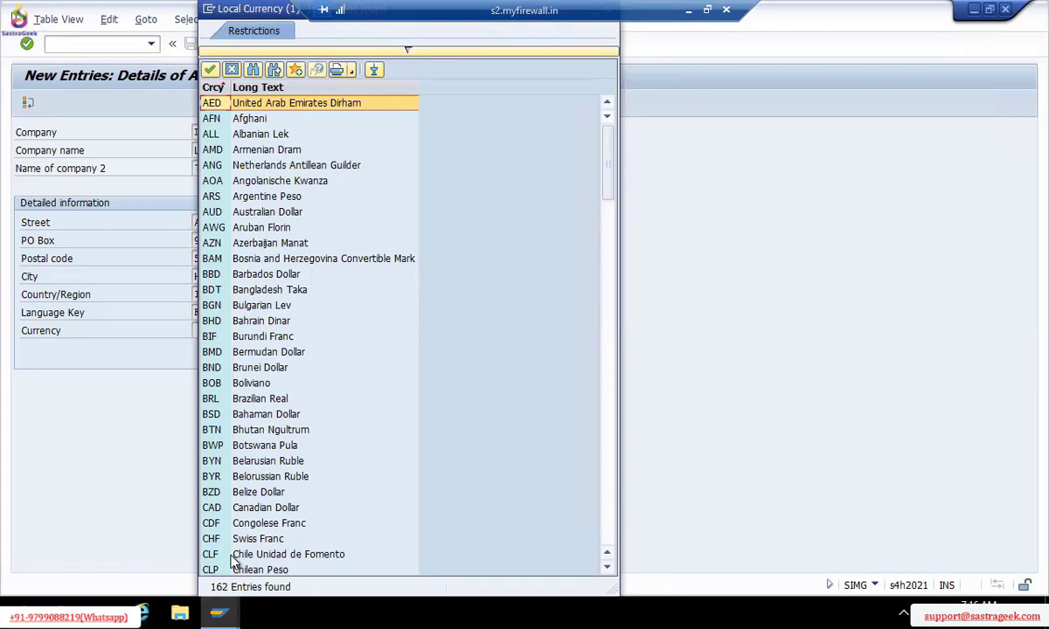
key(Escape)
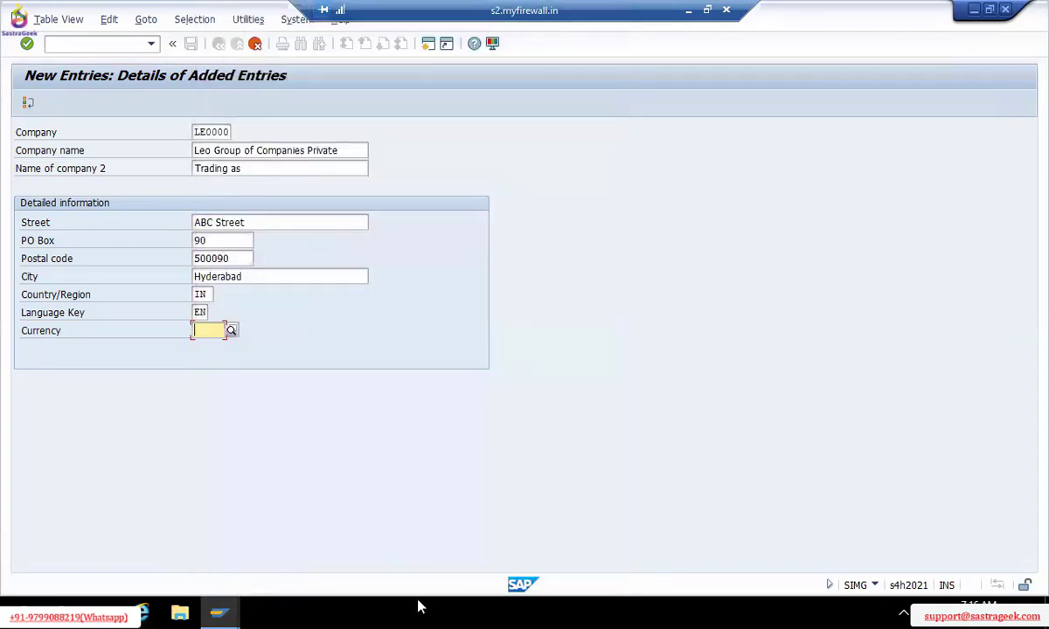
text(In)
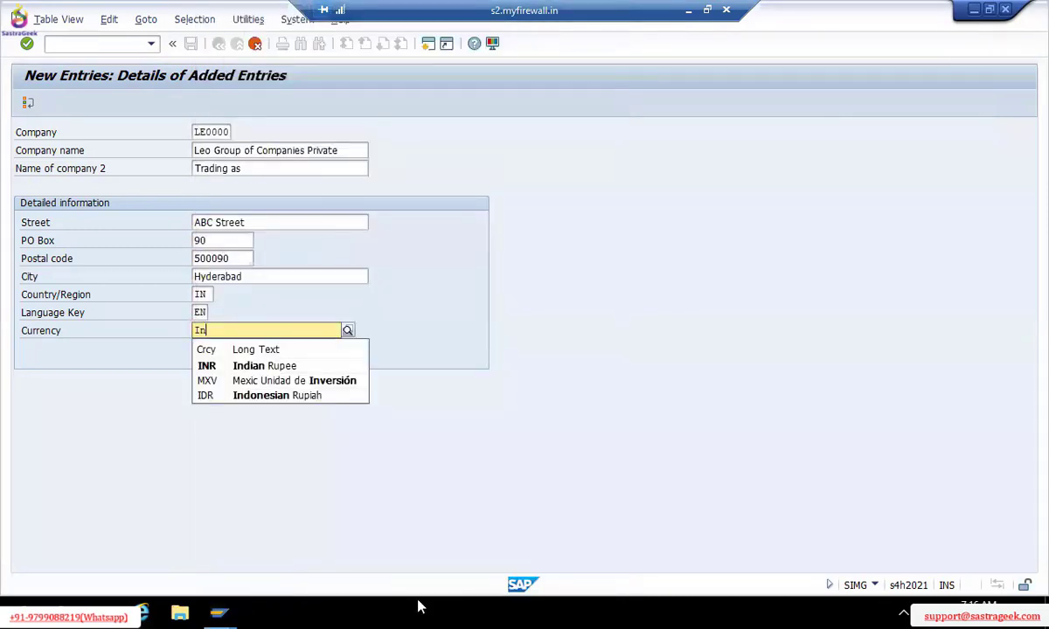
text(r)
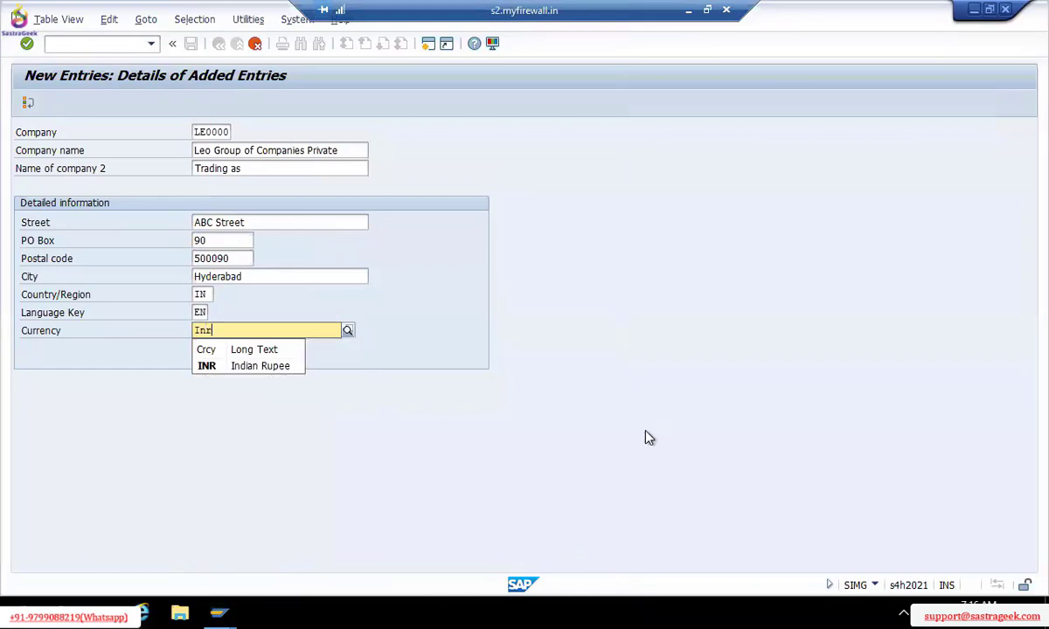
click(231, 367)
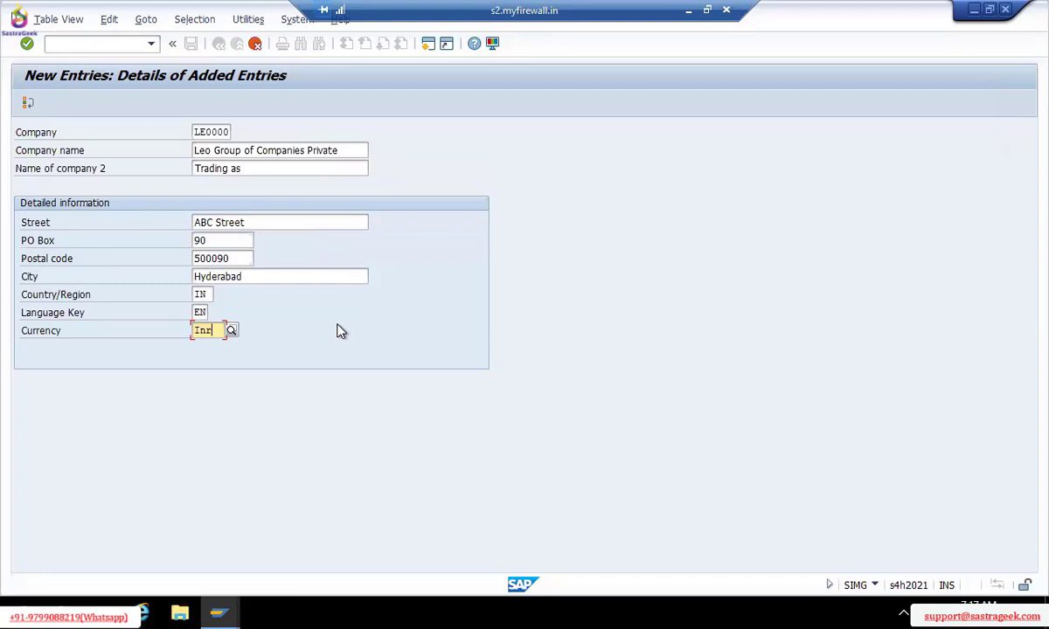
Confirm the company entry with Enter so the Inr currency is accepted
key(Return)
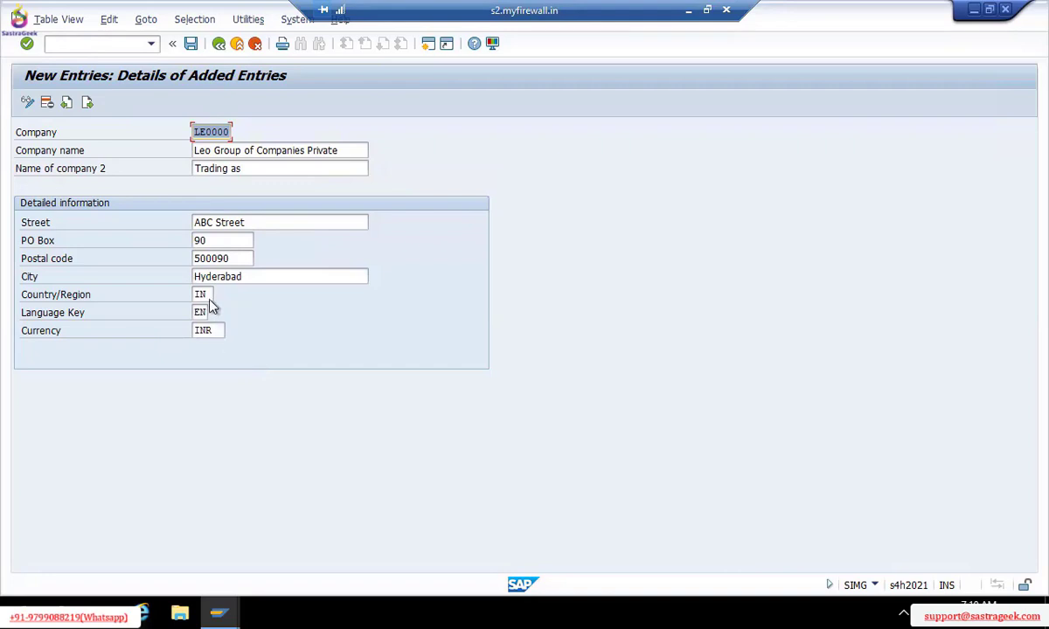
Overwrite the Currency field with usd and confirm it
click(214, 331)
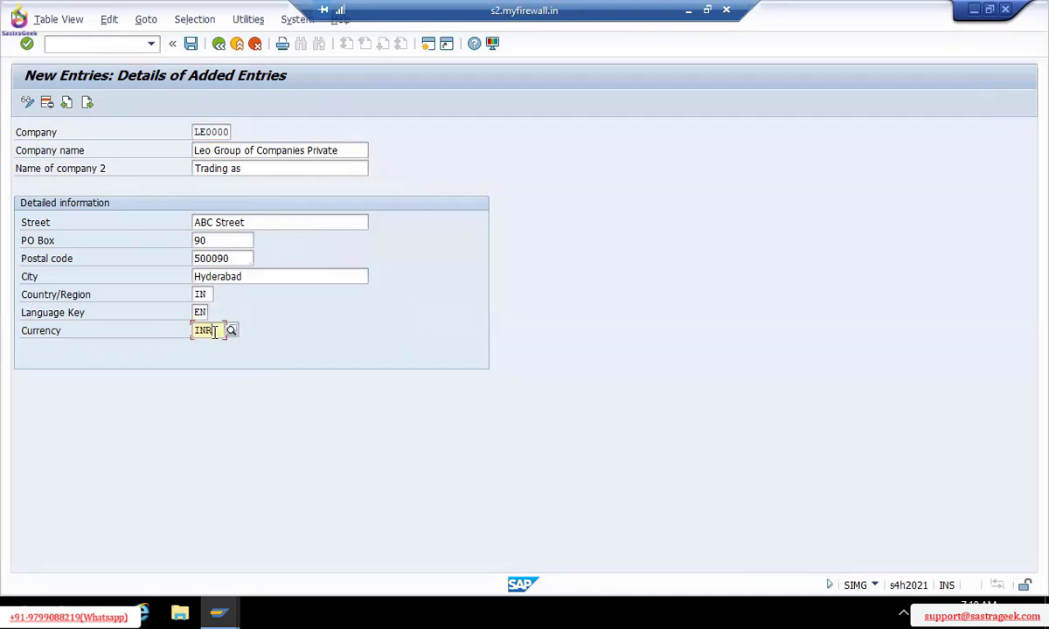
text(usd)
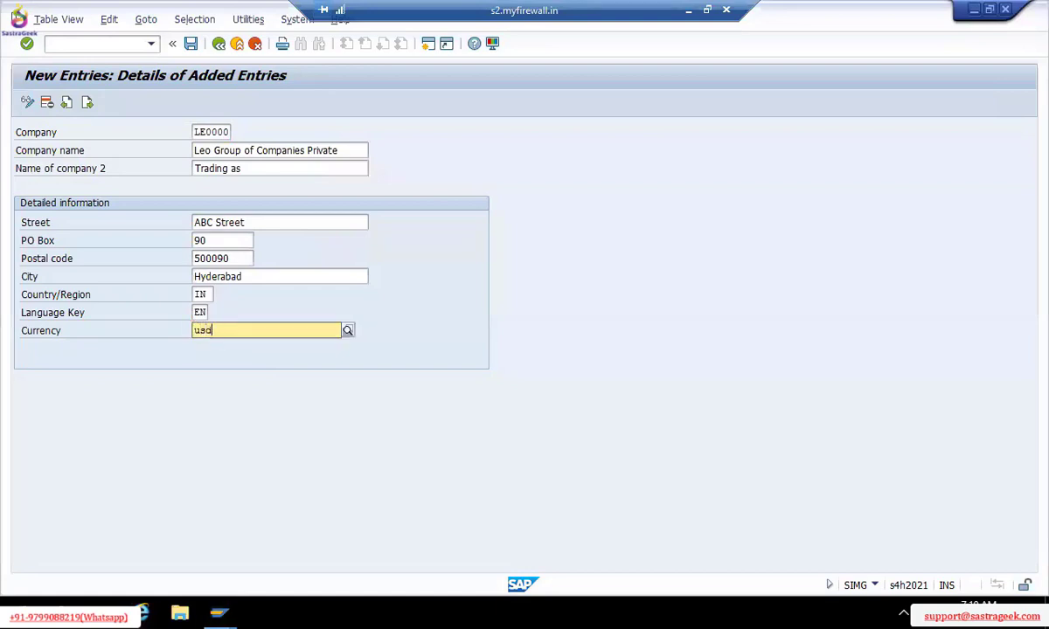
key(Return)
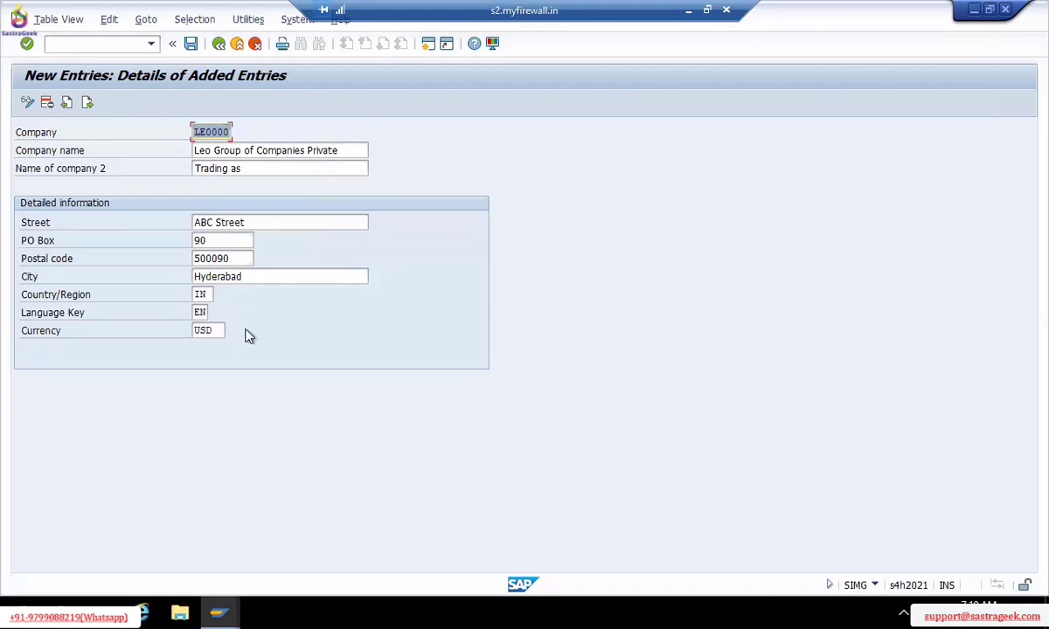
Change the currency back from usd to INR and recheck the Country/Region IN entry
click(218, 330)
key(BackSpace)
key(BackSpace)
key(BackSpace)
text(INr)
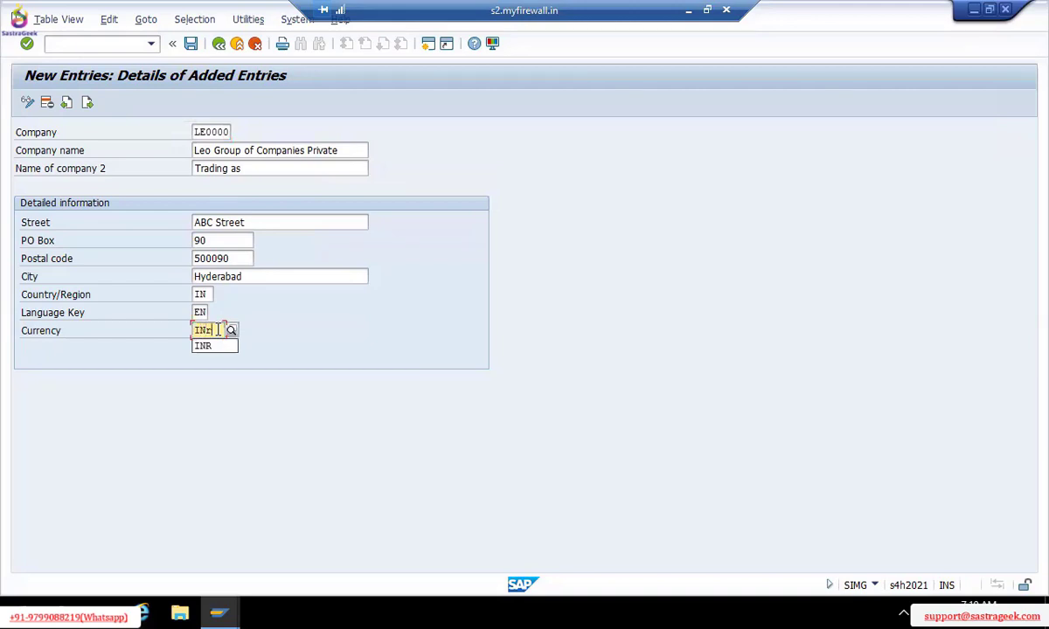
key(BackSpace)
text(R)
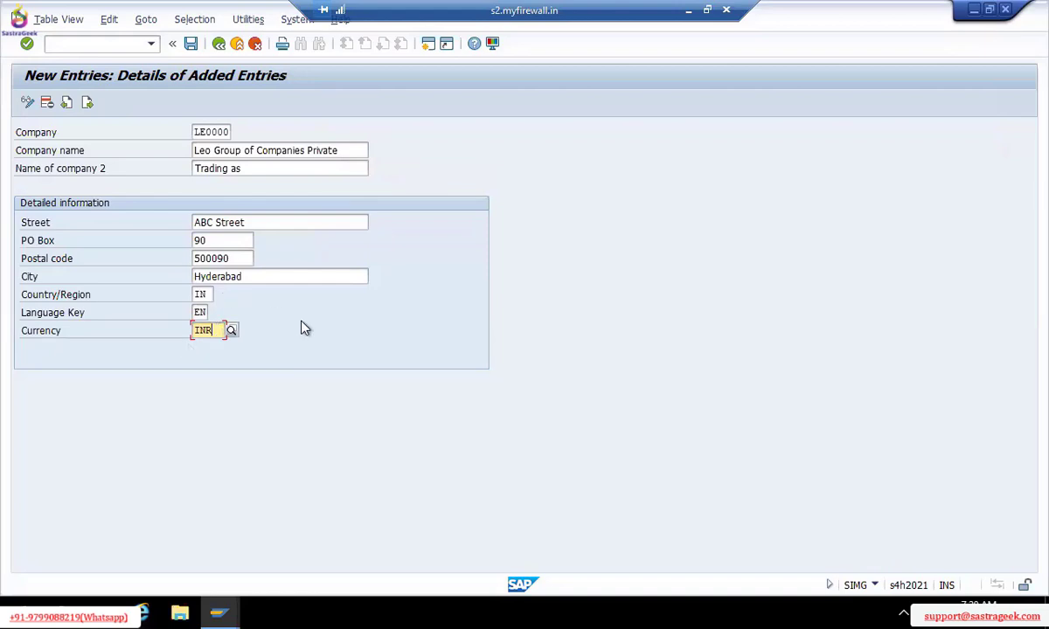
click(202, 294)
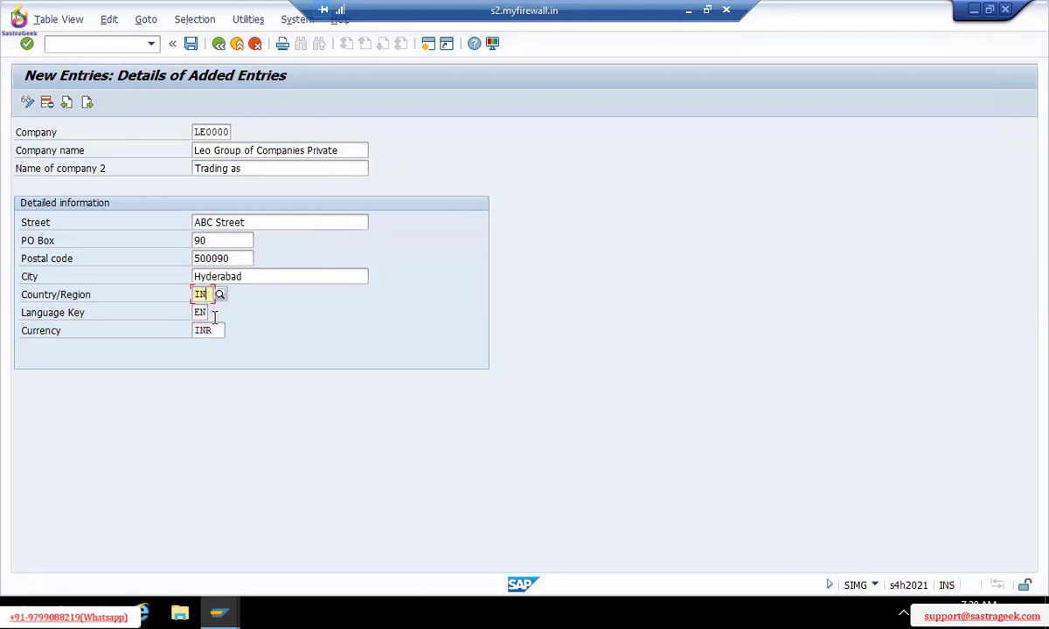
click(208, 330)
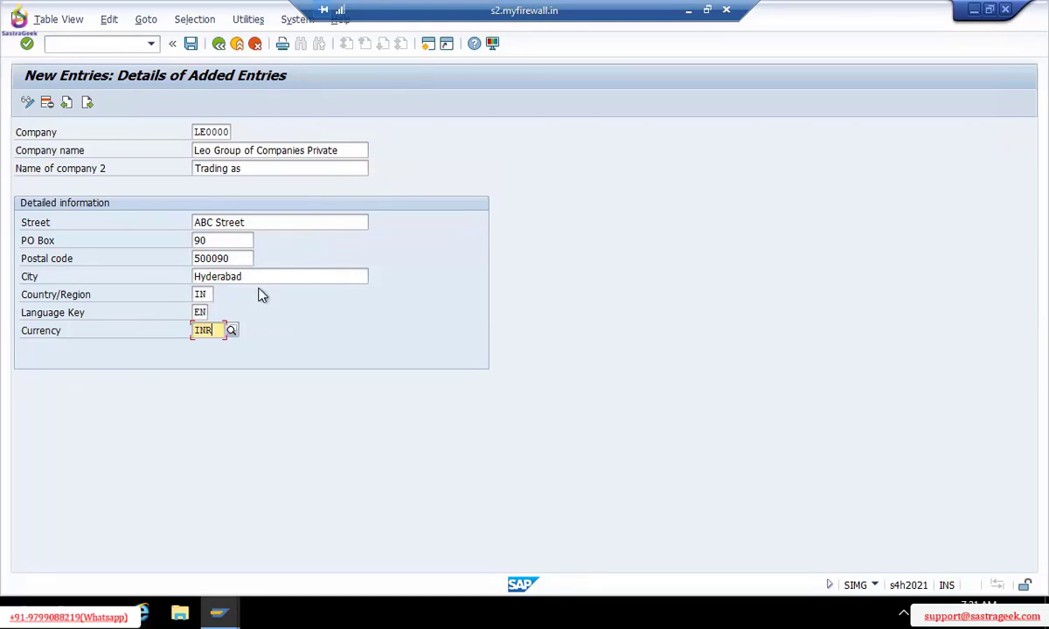
click(201, 296)
click(217, 332)
Save company entry LE0000, bringing up the customizing request prompt offering S4HK901467
click(278, 100)
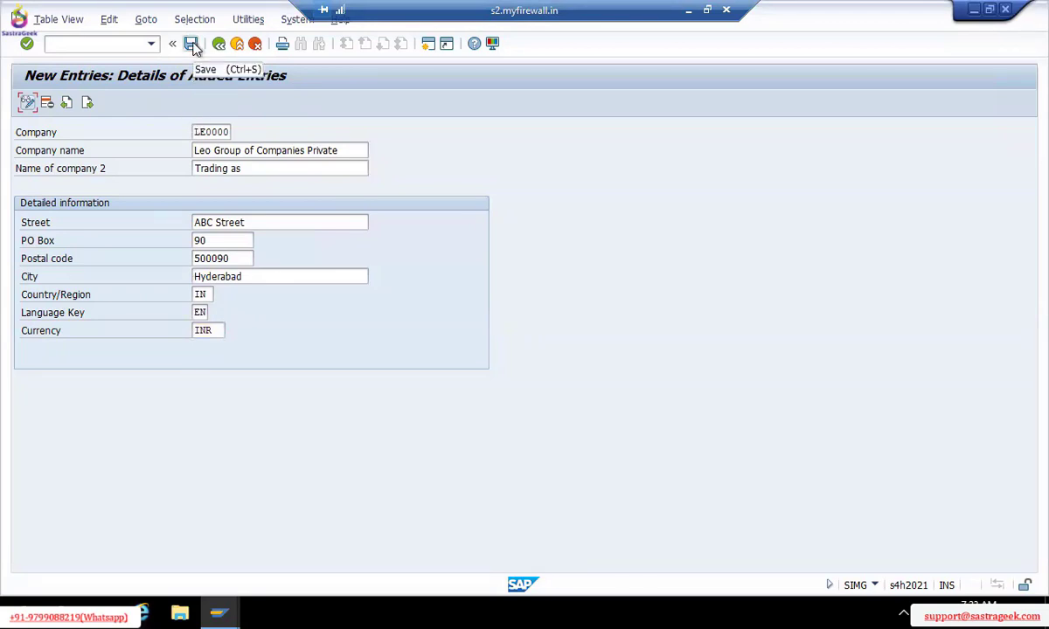
click(191, 45)
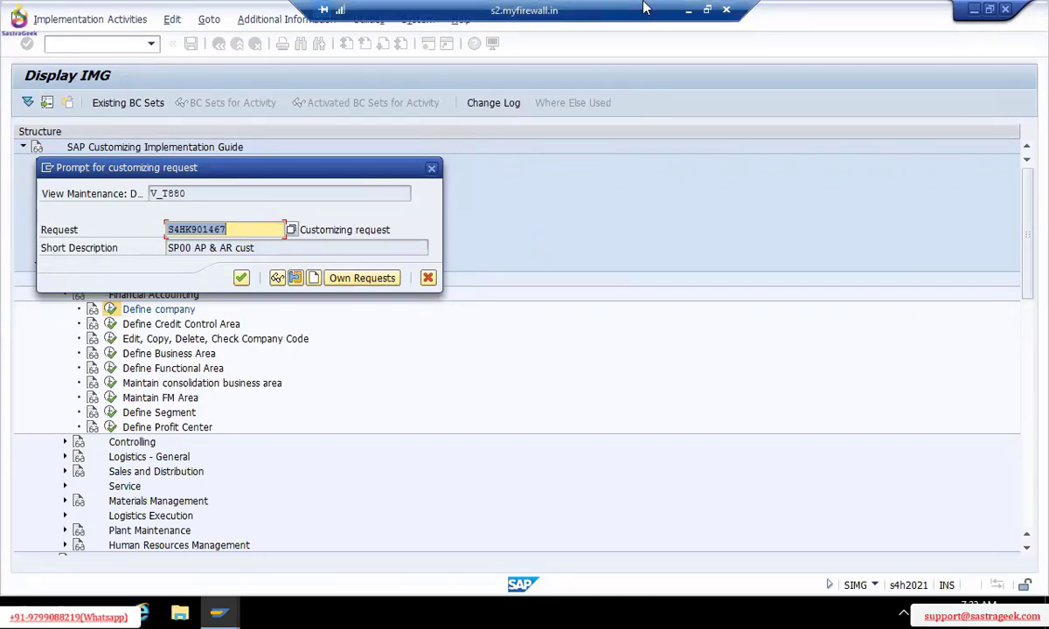
click(687, 18)
click(358, 397)
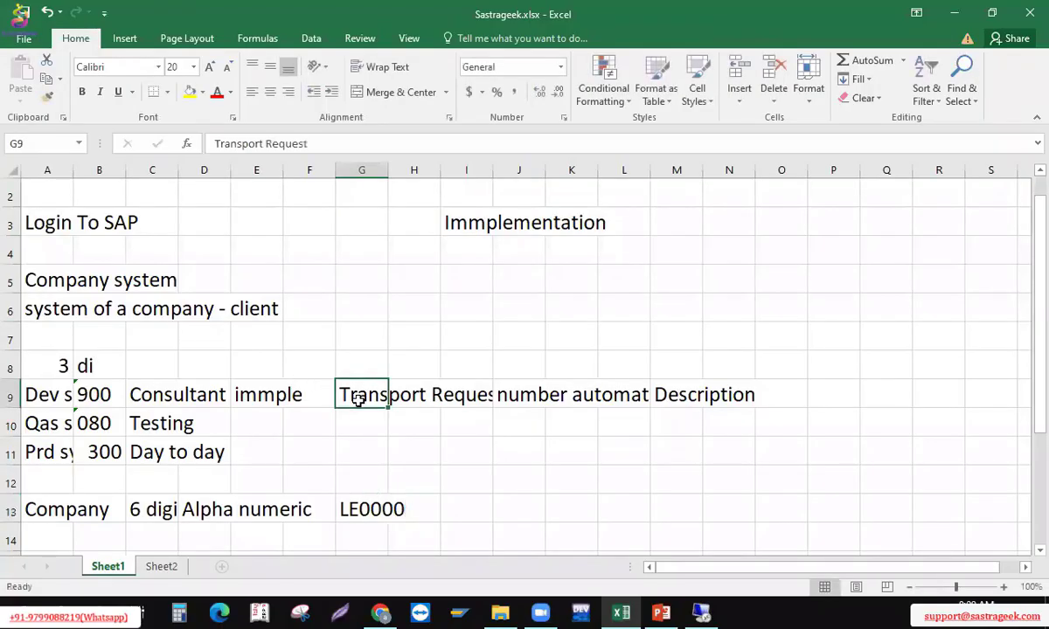
click(511, 396)
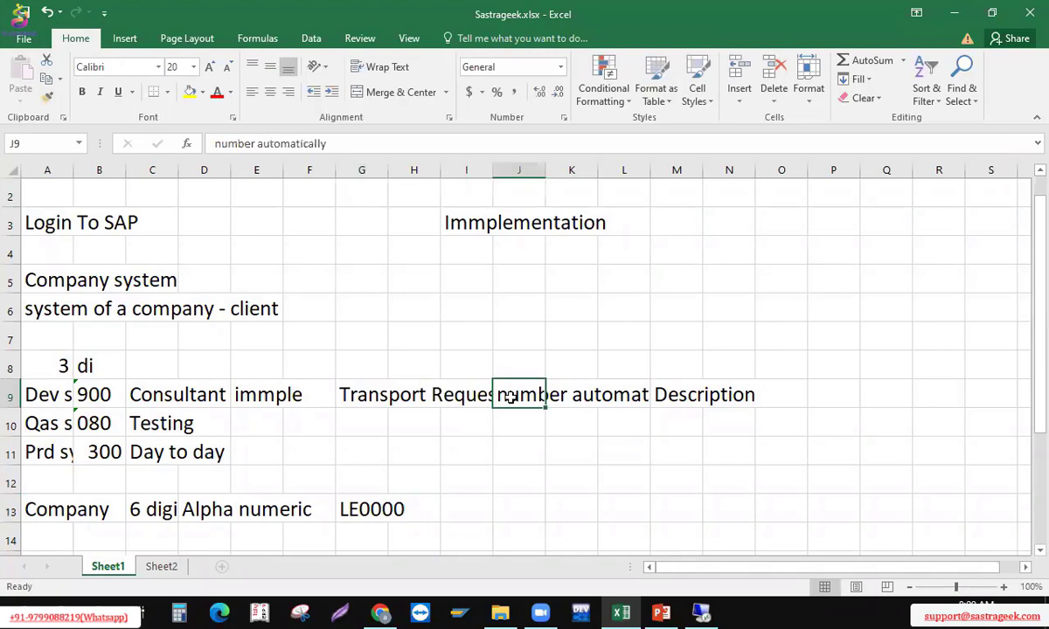
click(678, 396)
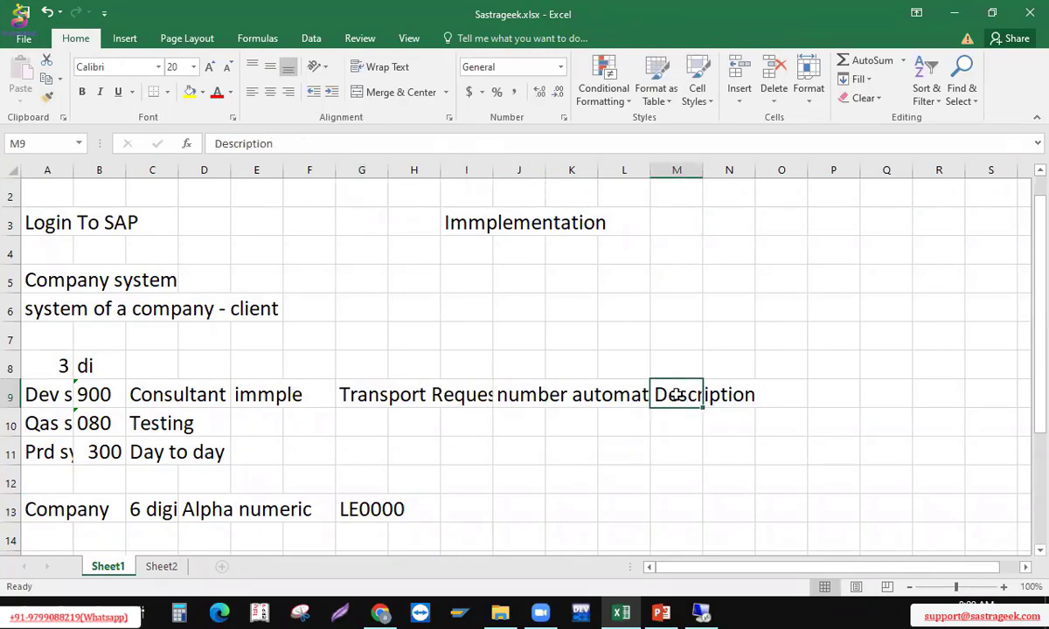
key(alt+Tab)
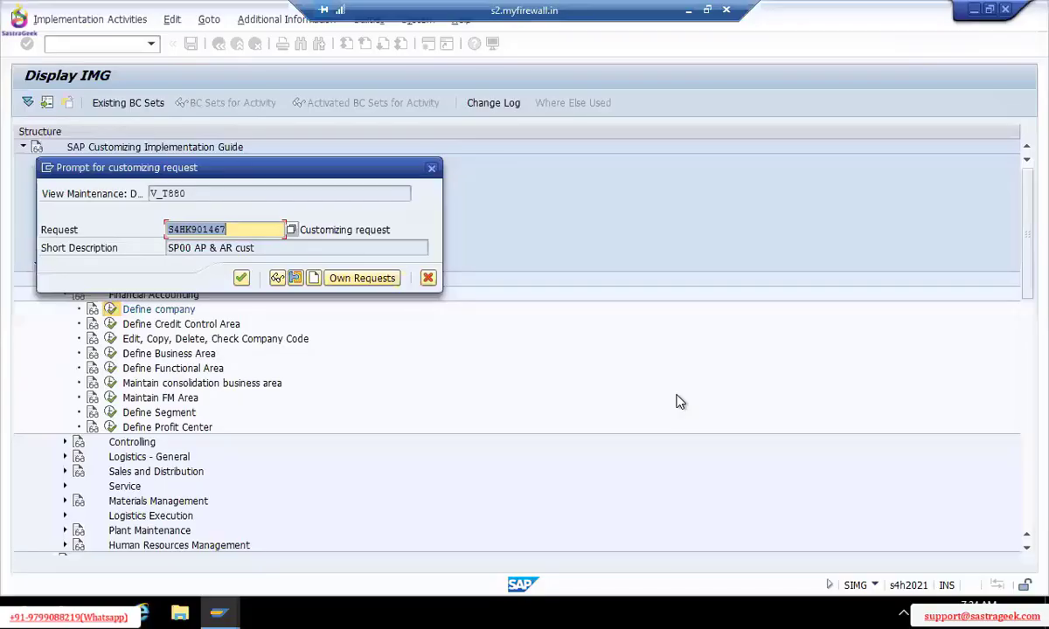
Create a new request described 'LE0000 Leo Group of companies Orag/Ente Immplementaion'
click(314, 279)
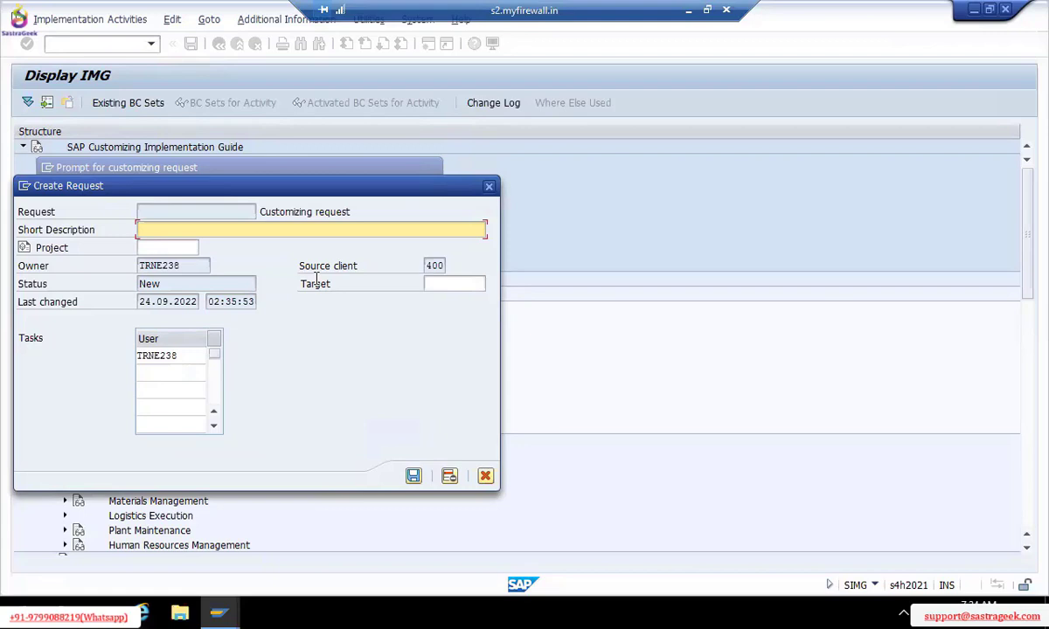
text(LE0000 Leo Group of companies )
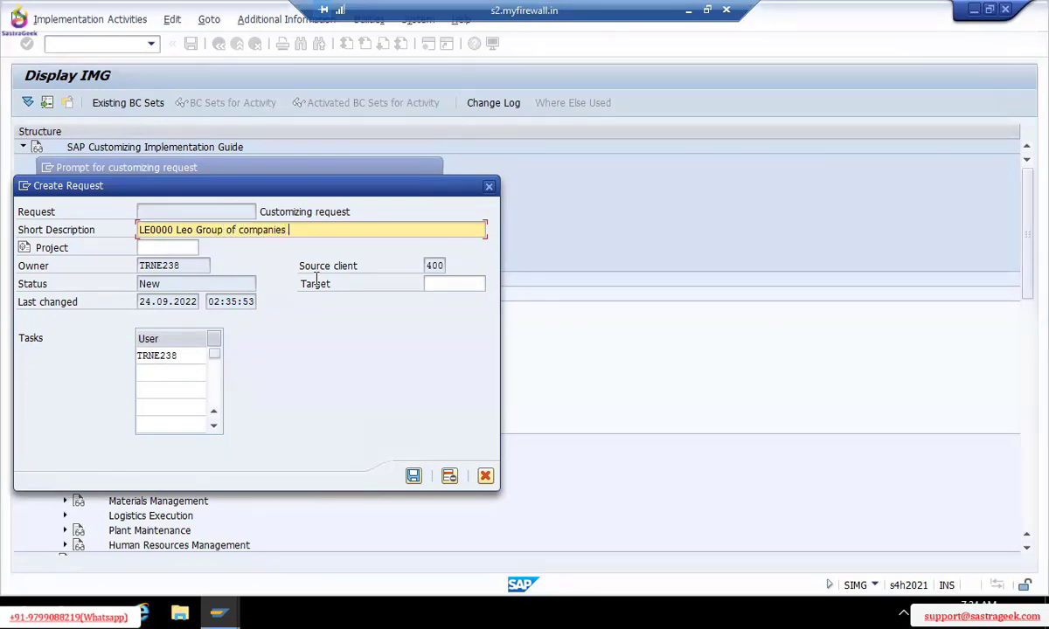
text(Orag/Ente Immplemen)
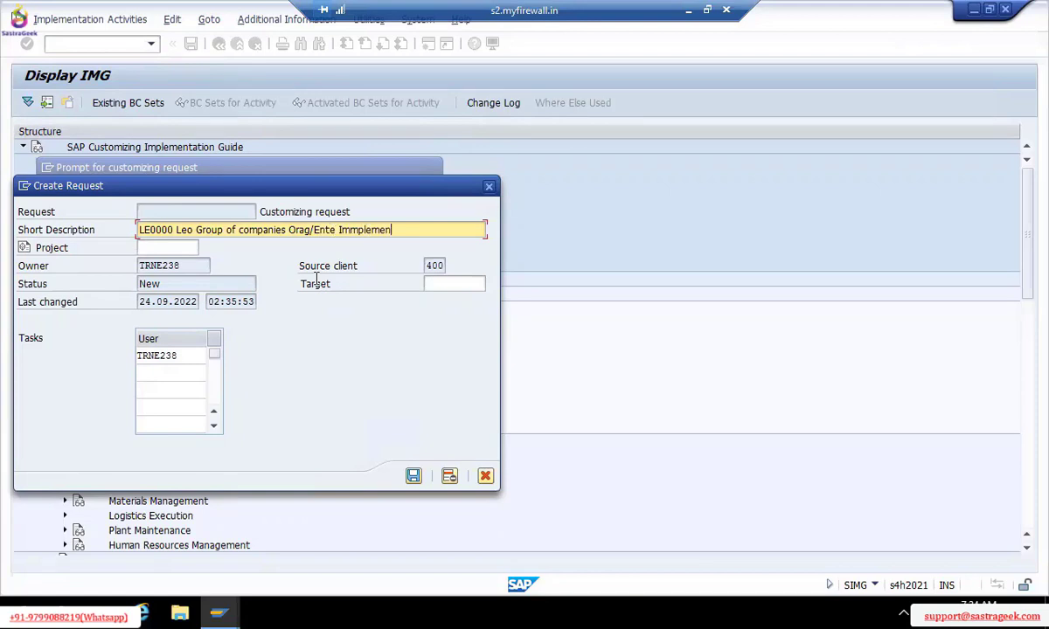
text(taion)
Fix 'Orag' to 'Org' in the request's short description
click(305, 230)
key(BackSpace)
key(Right)
key(Right)
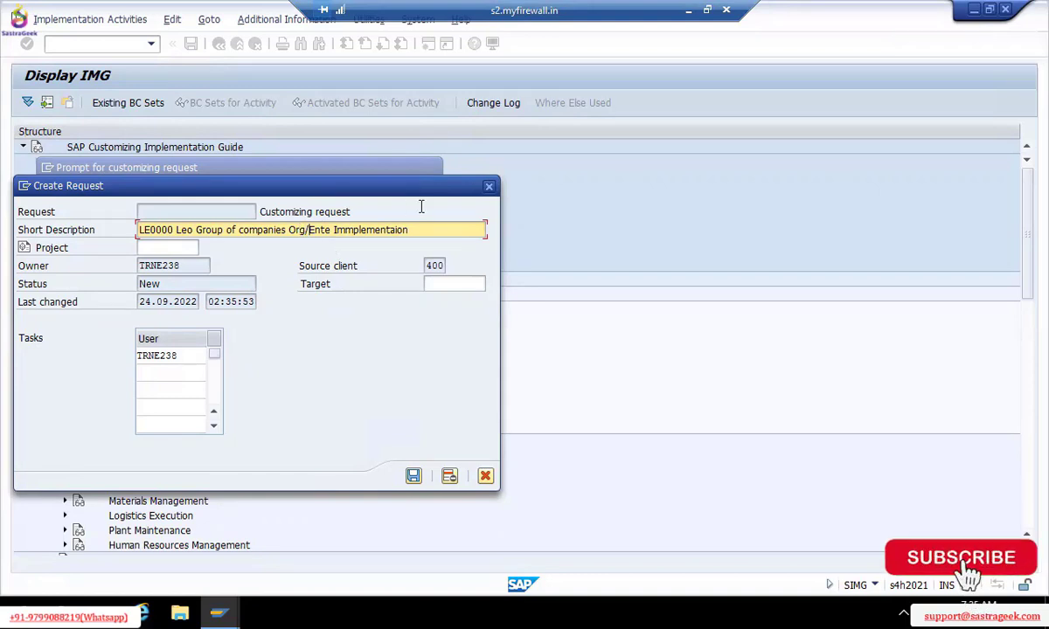
click(421, 229)
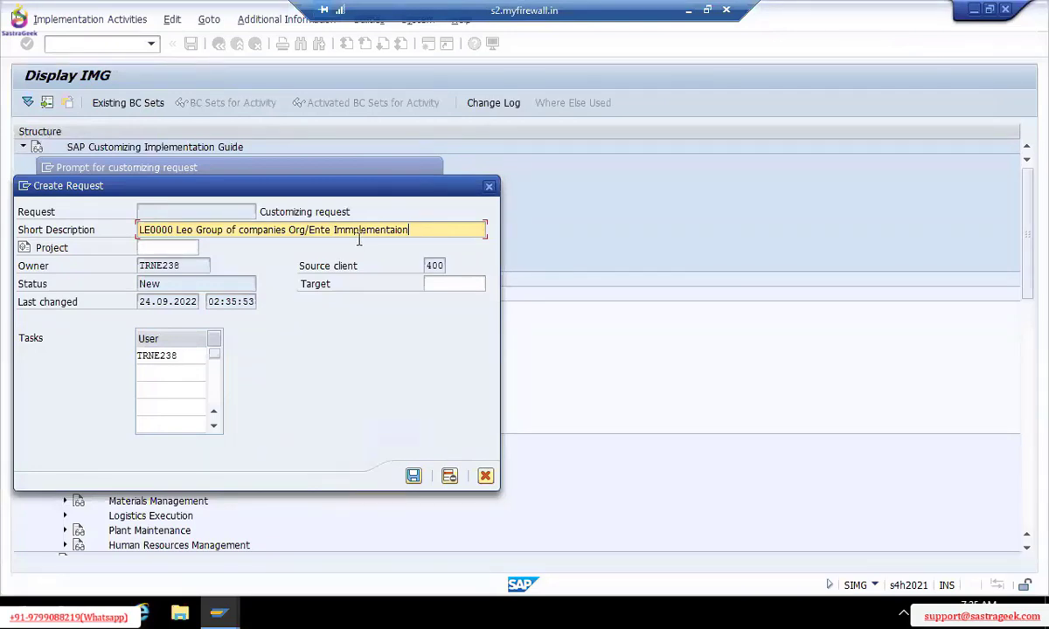
key(Tab)
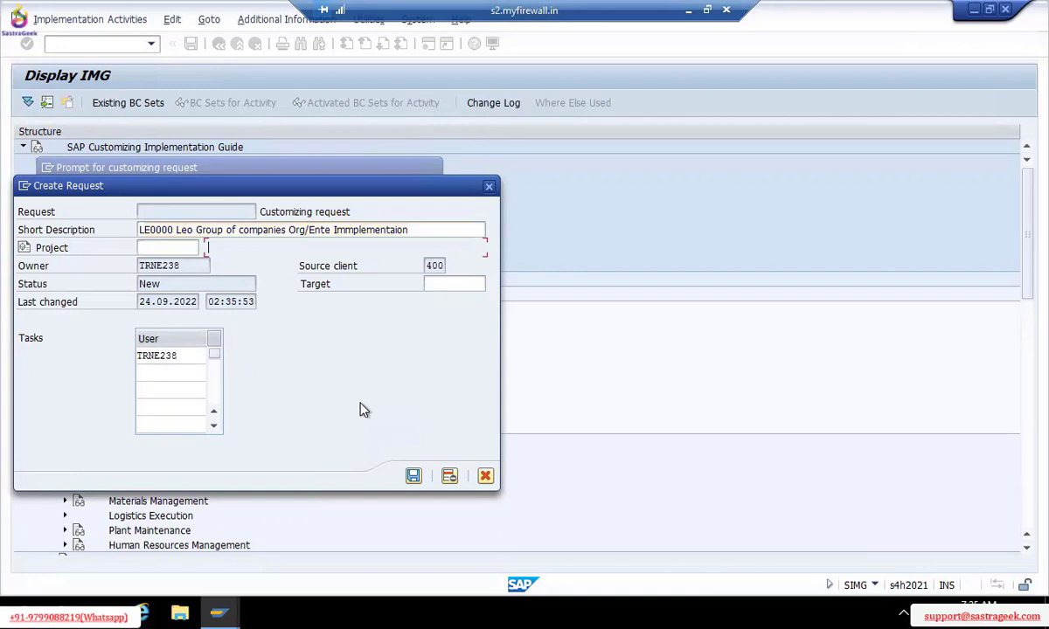
Save request S4HK901521 so it is assigned in the V_T880 customizing-request prompt
click(415, 477)
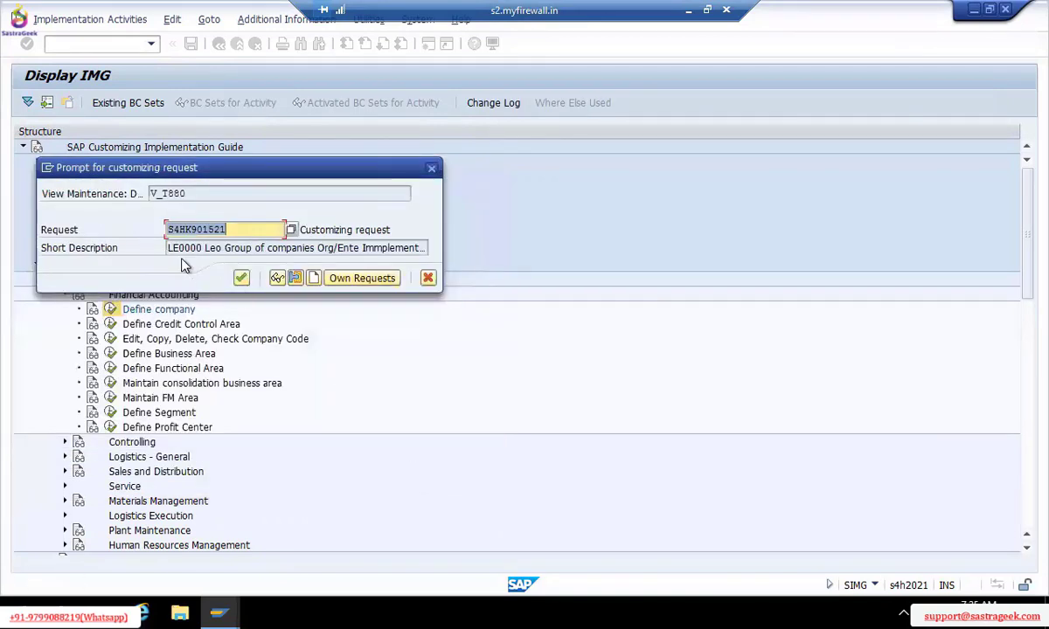
click(237, 225)
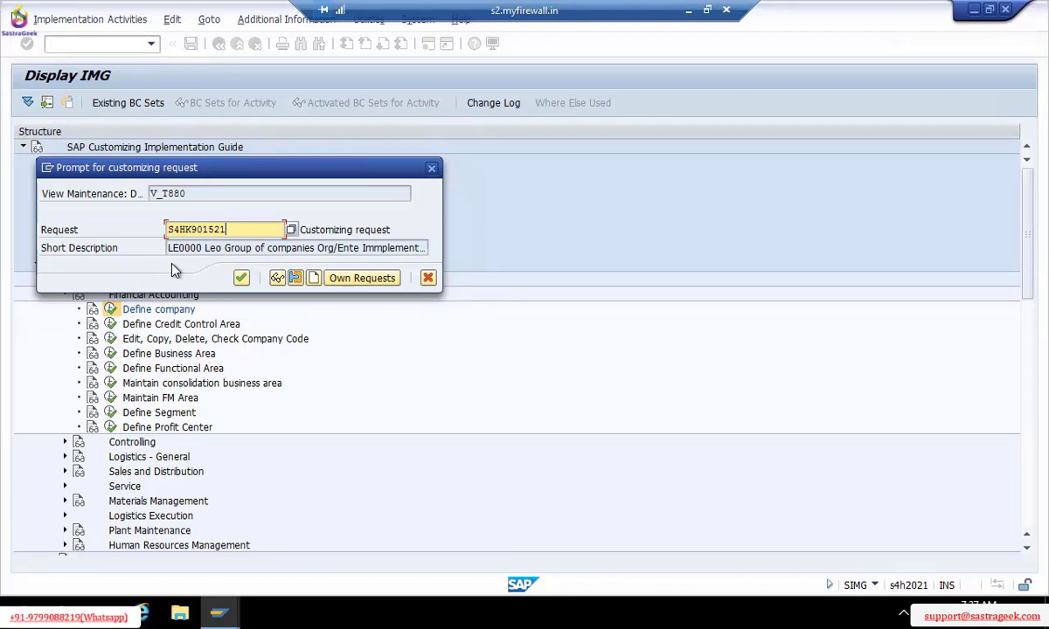
Confirm saving the LE0000 company entry under customizing request S4HK901521
click(242, 278)
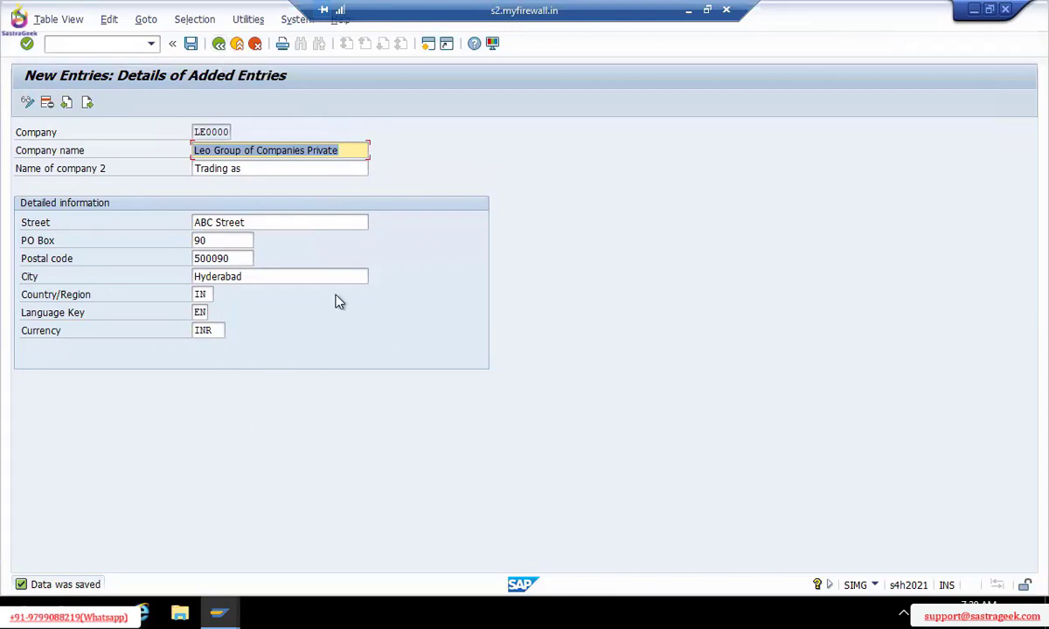
Extend the street 'ABC Street' in the Hyderabad address with ', des'
click(261, 278)
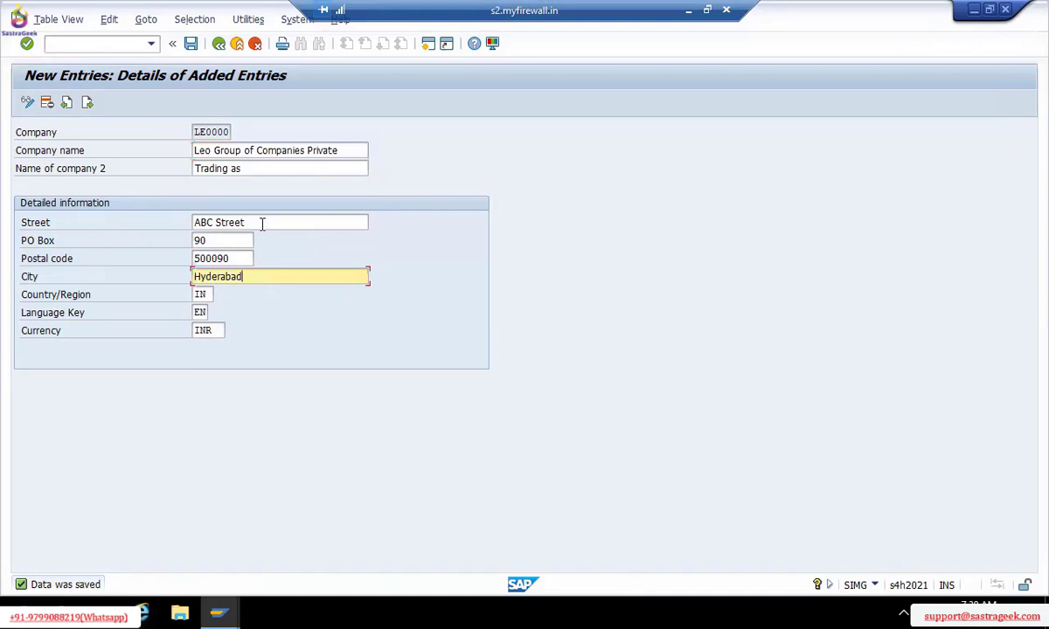
click(262, 223)
text(, de)
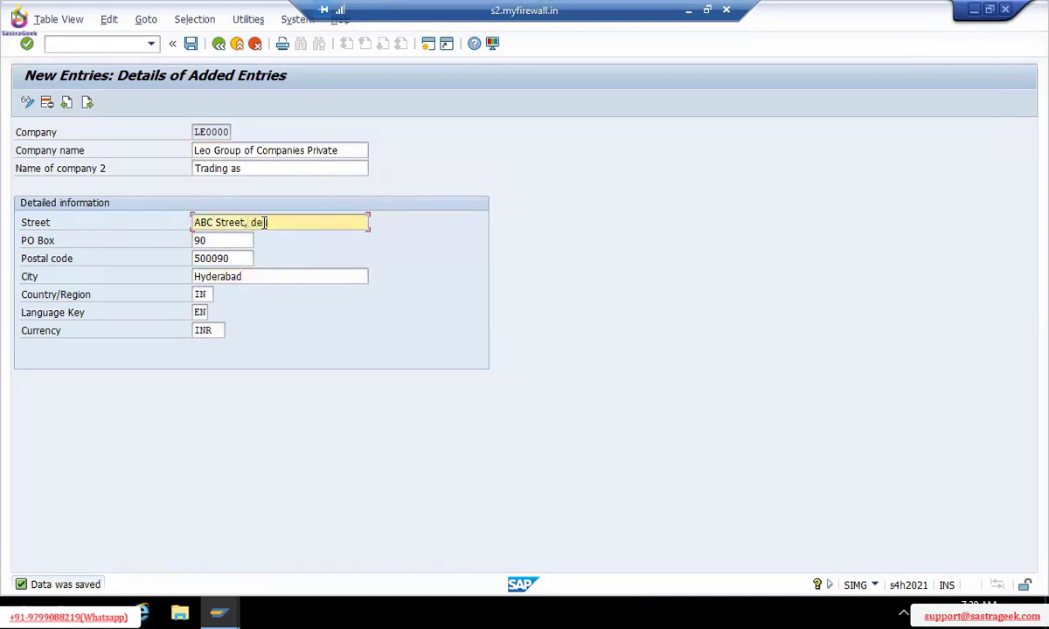
text(s)
click(190, 43)
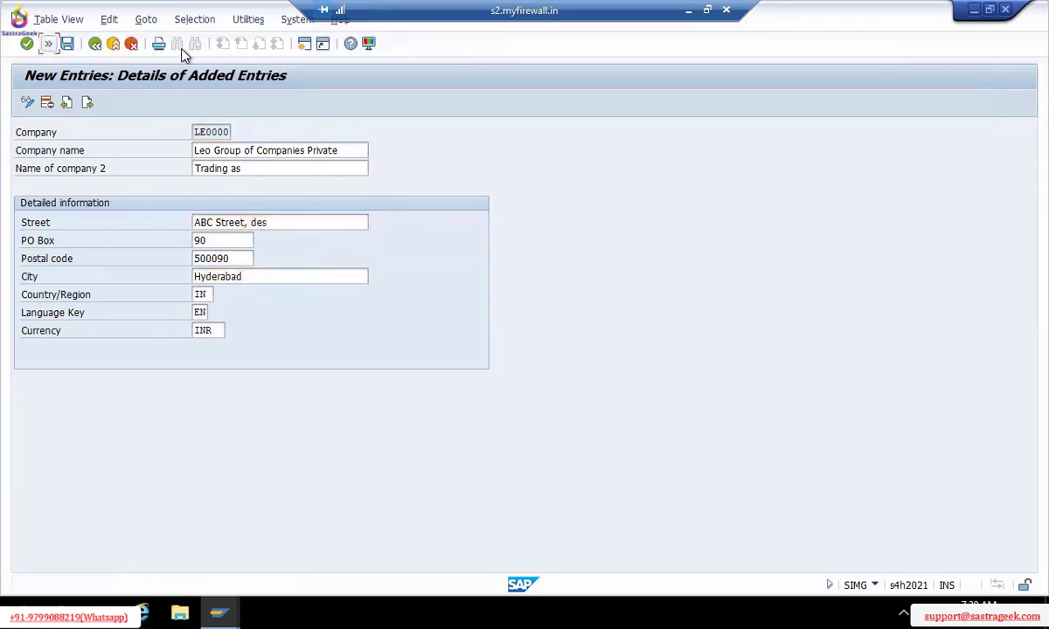
Save company LE0000 and go back to the Display IMG tree
click(49, 44)
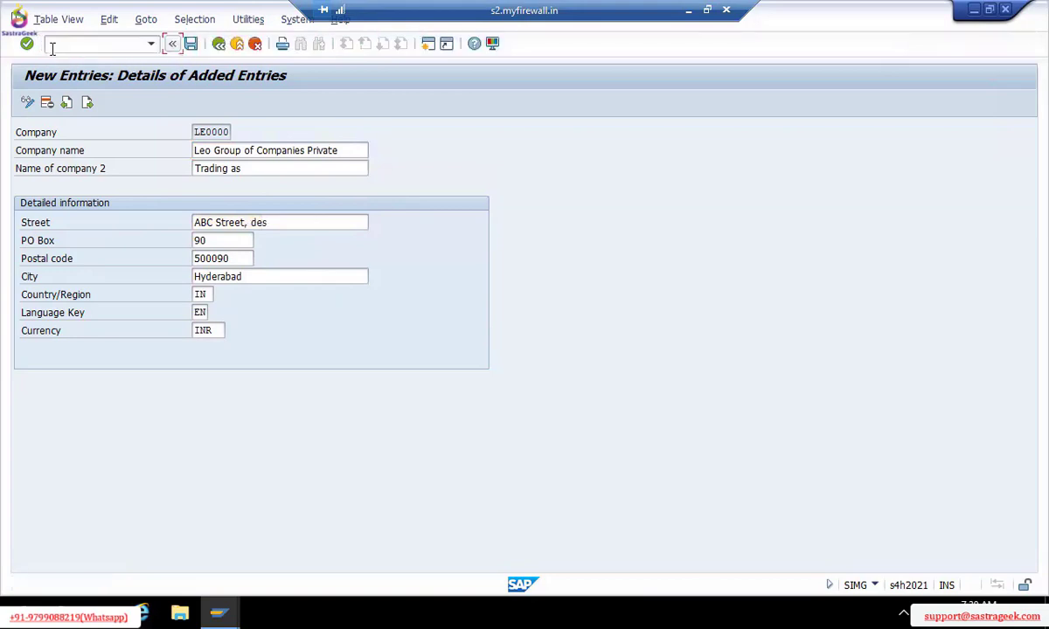
click(191, 44)
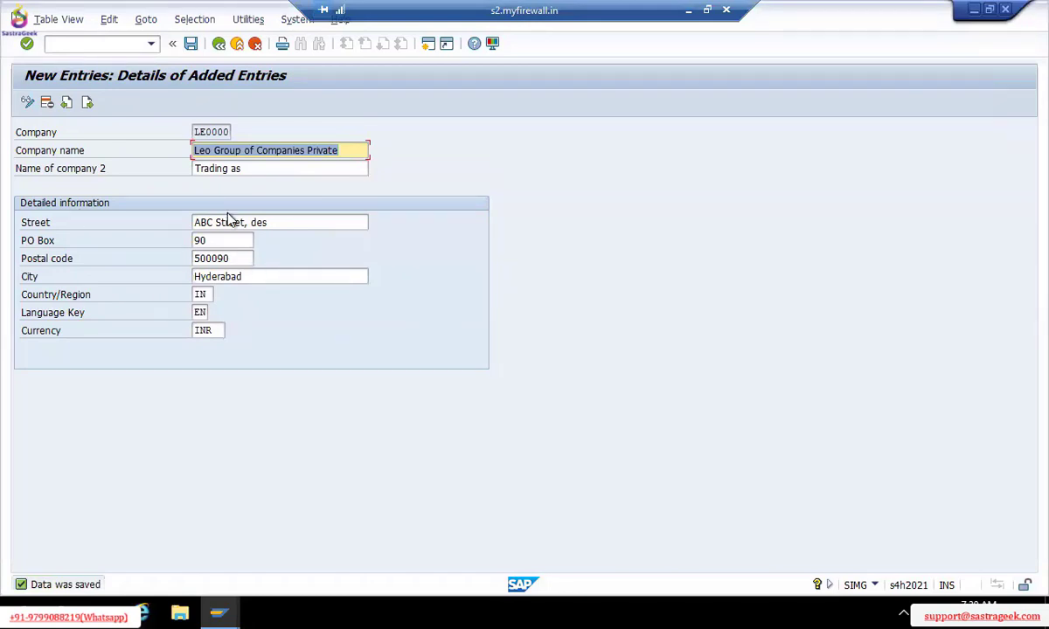
key(F3)
key(F3)
key(F3)
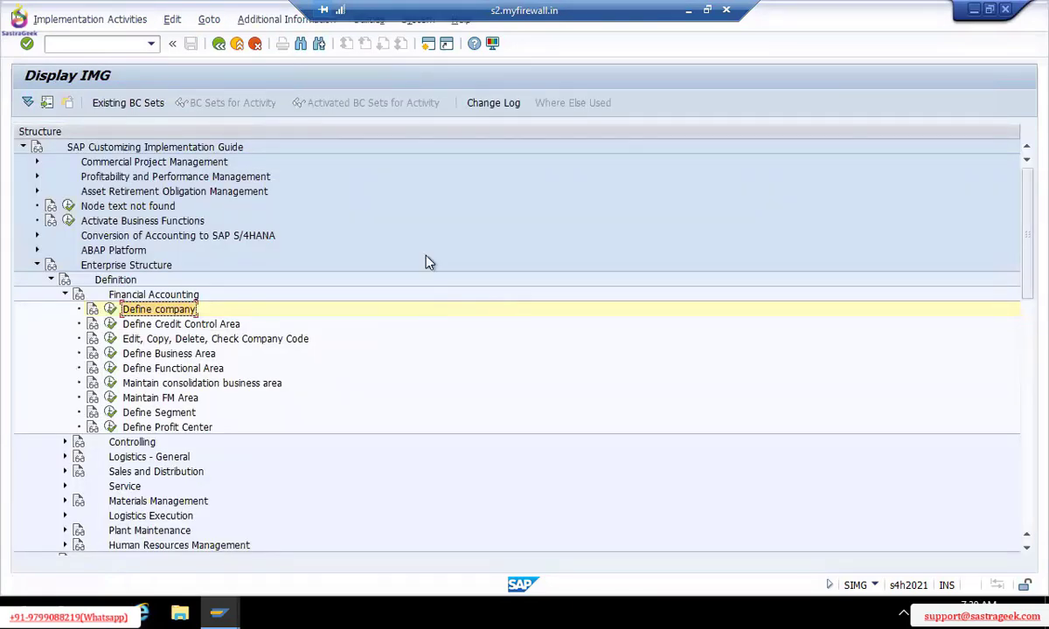
click(687, 12)
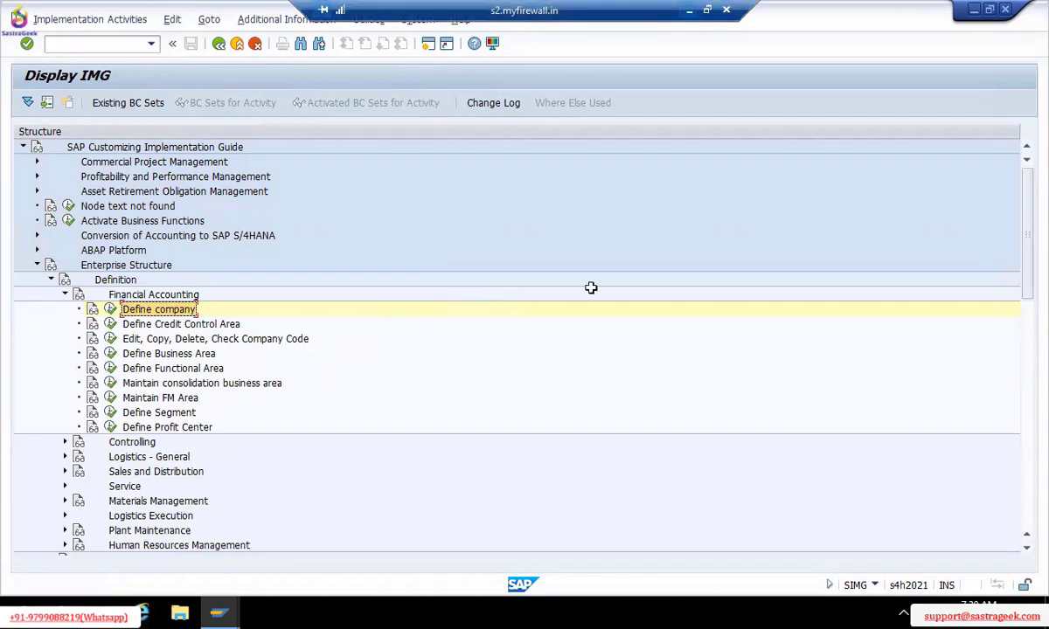
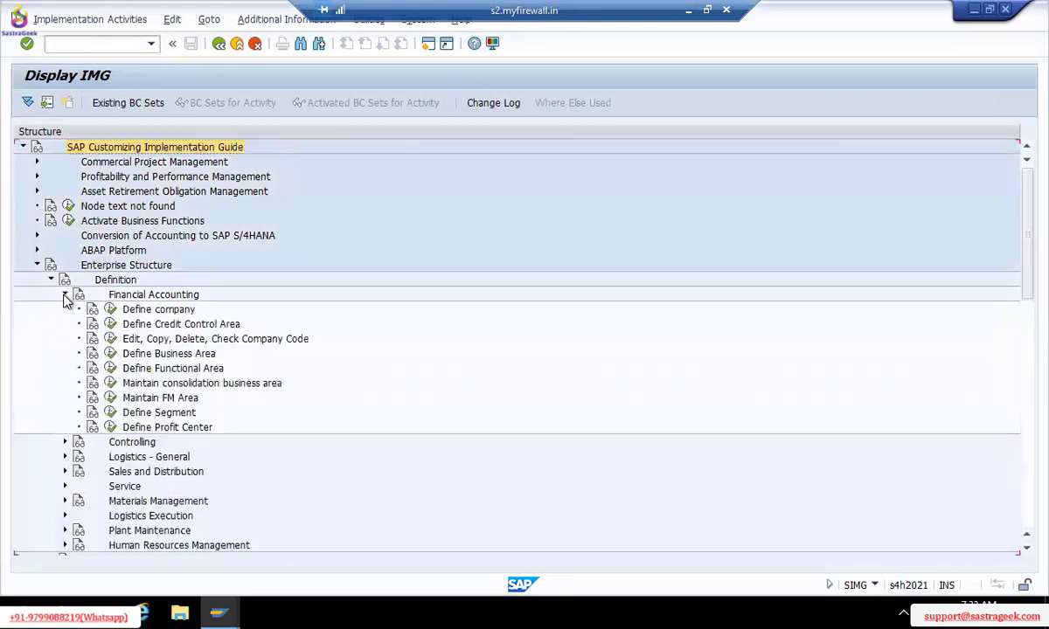
Run Edit, Copy, Delete, Check Company Code under Define Company in the Financial Accounting definition
click(155, 310)
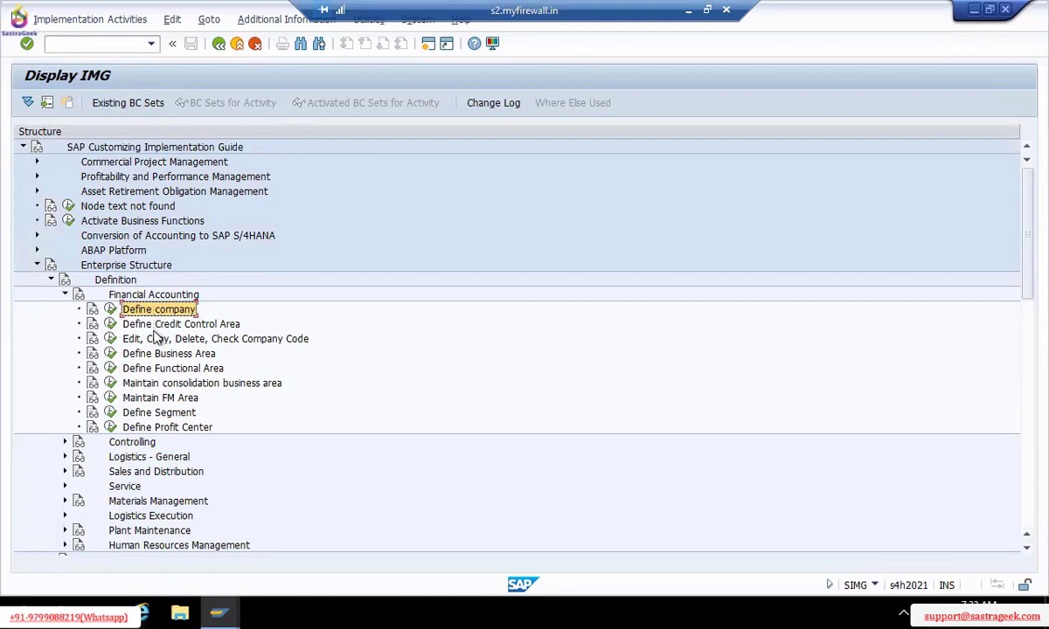
click(156, 340)
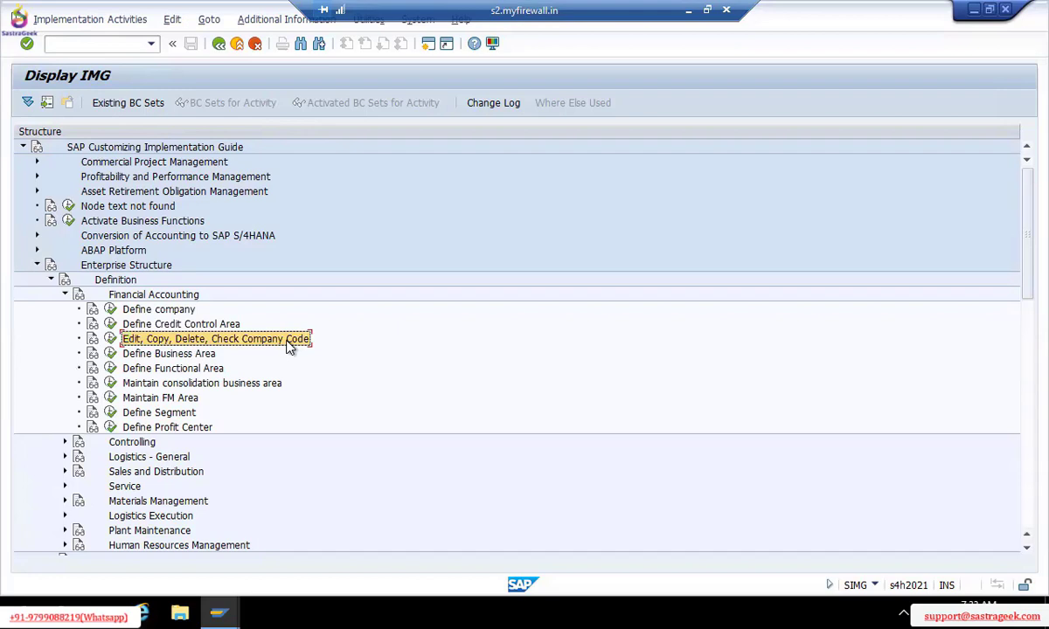
click(112, 340)
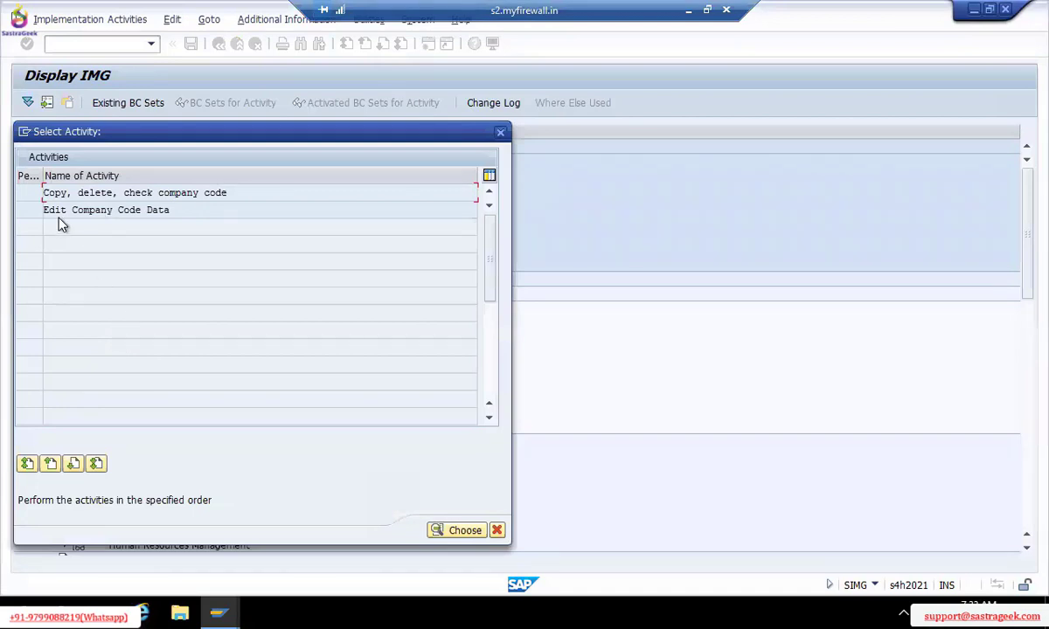
Try Edit Company Code Data, decline viewing the data locked by another user, and close the activity list
double_click(89, 210)
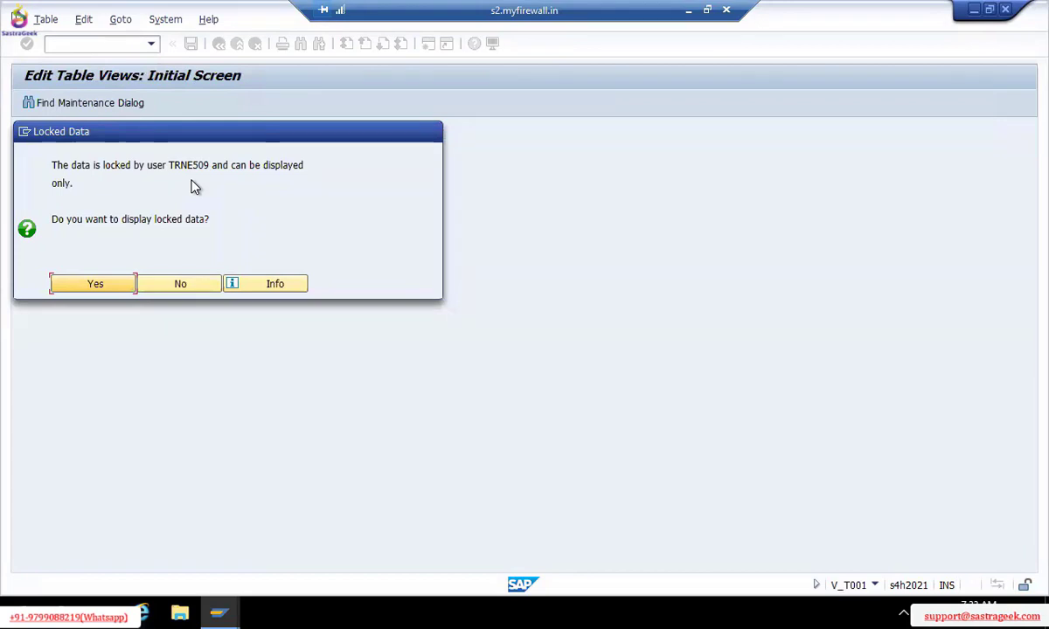
double_click(192, 167)
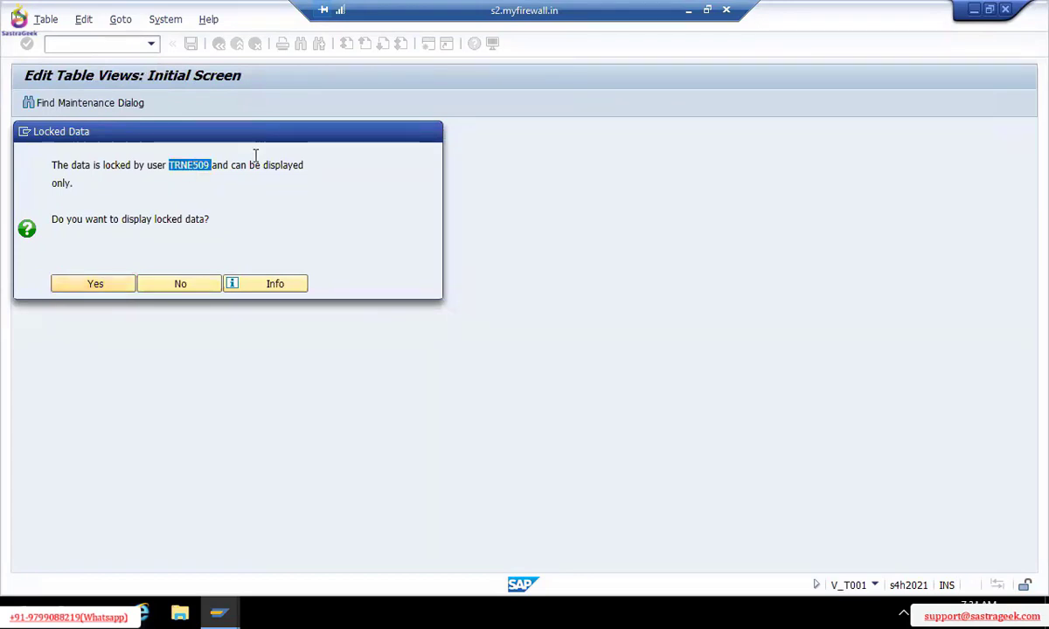
click(160, 292)
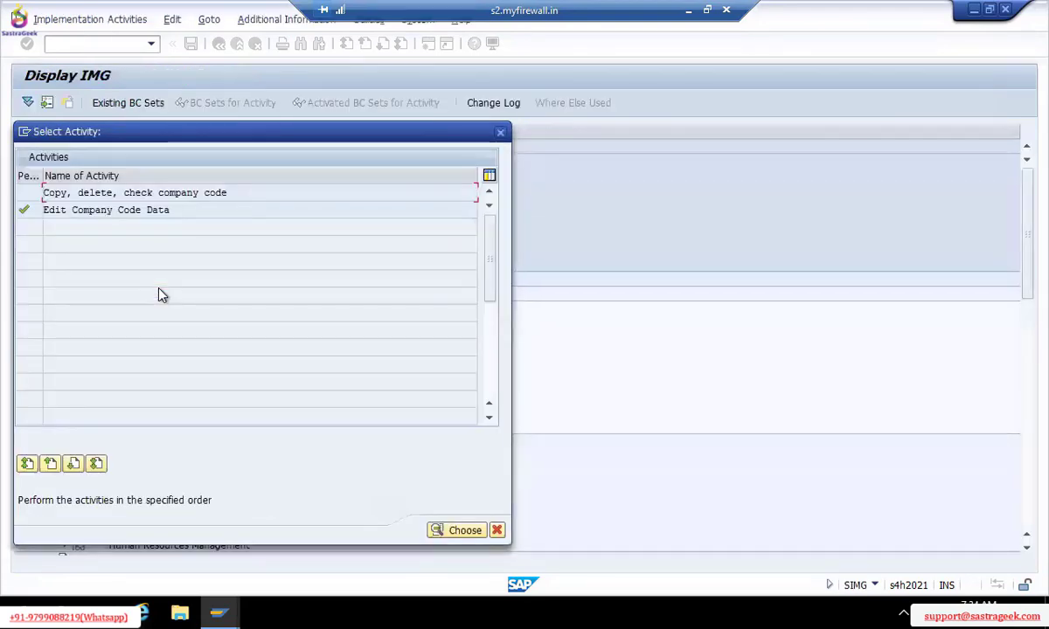
click(502, 134)
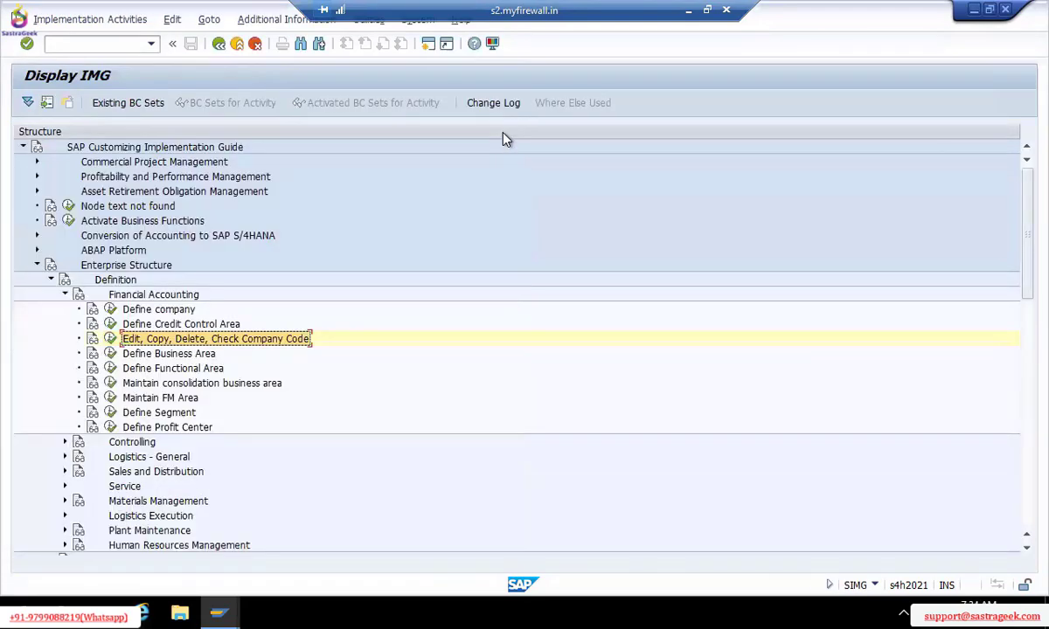
Open lock administration with /osm12 and search for the locks held by the locking user
click(126, 48)
text(/osm12)
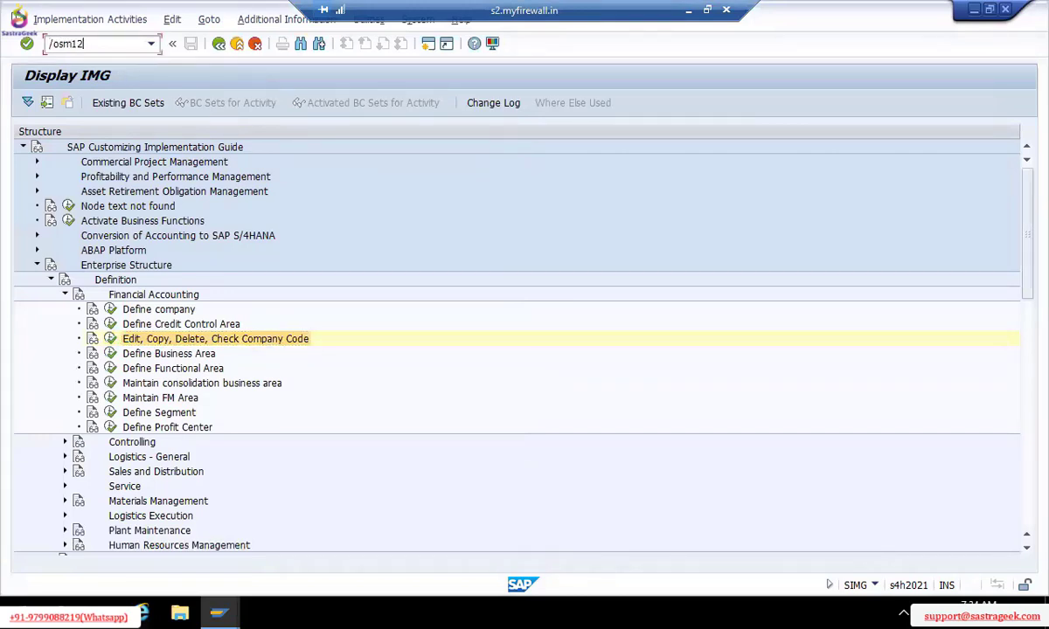
key(Return)
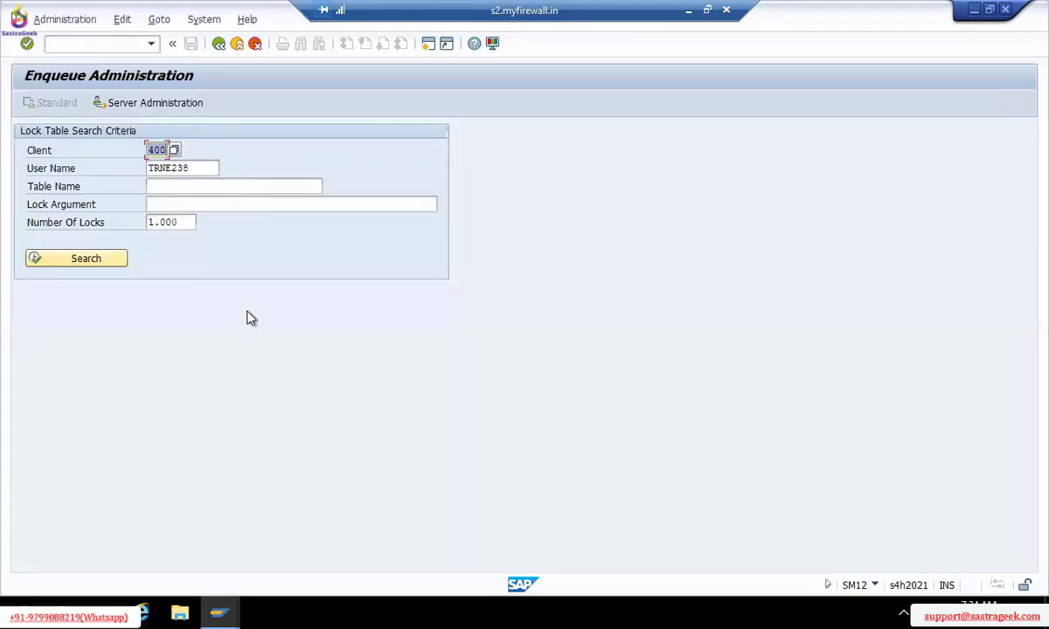
key(Tab)
text(TRNE509)
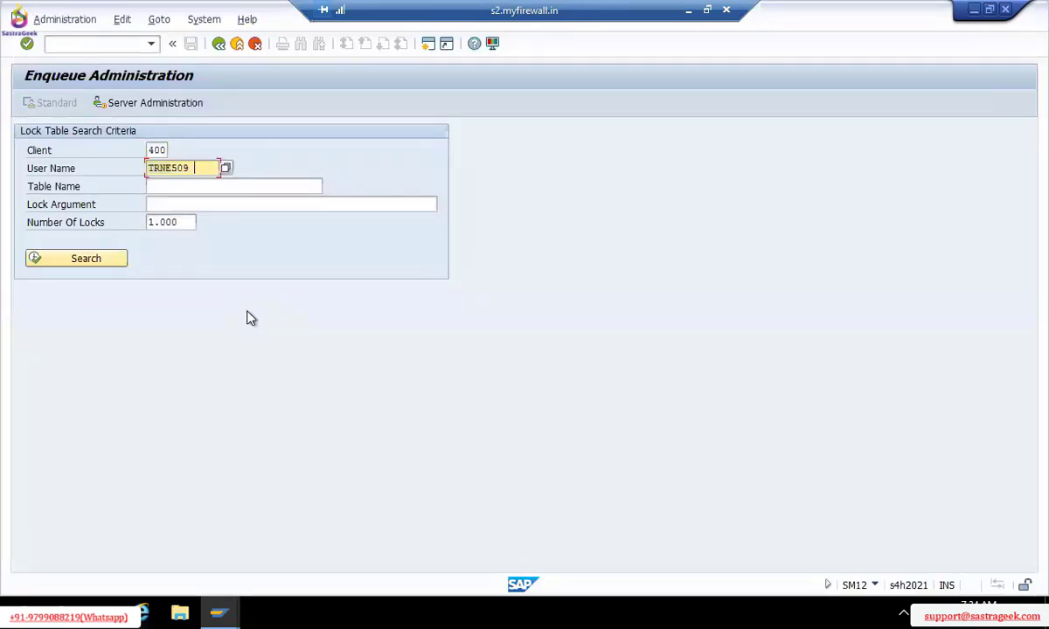
click(91, 260)
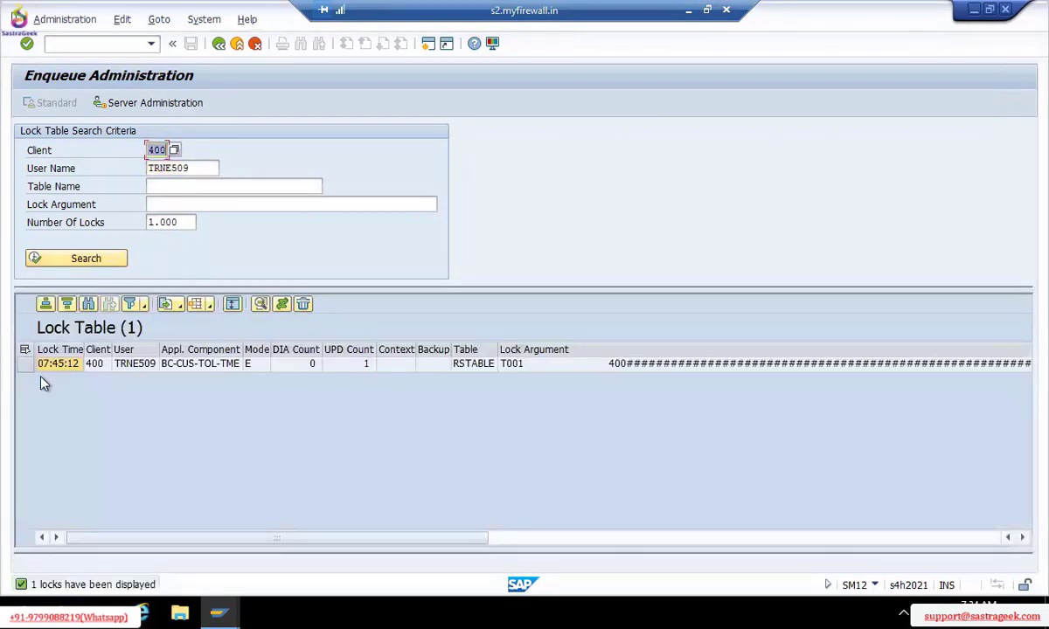
Delete the lock on table T001 and return to the IMG window
click(29, 365)
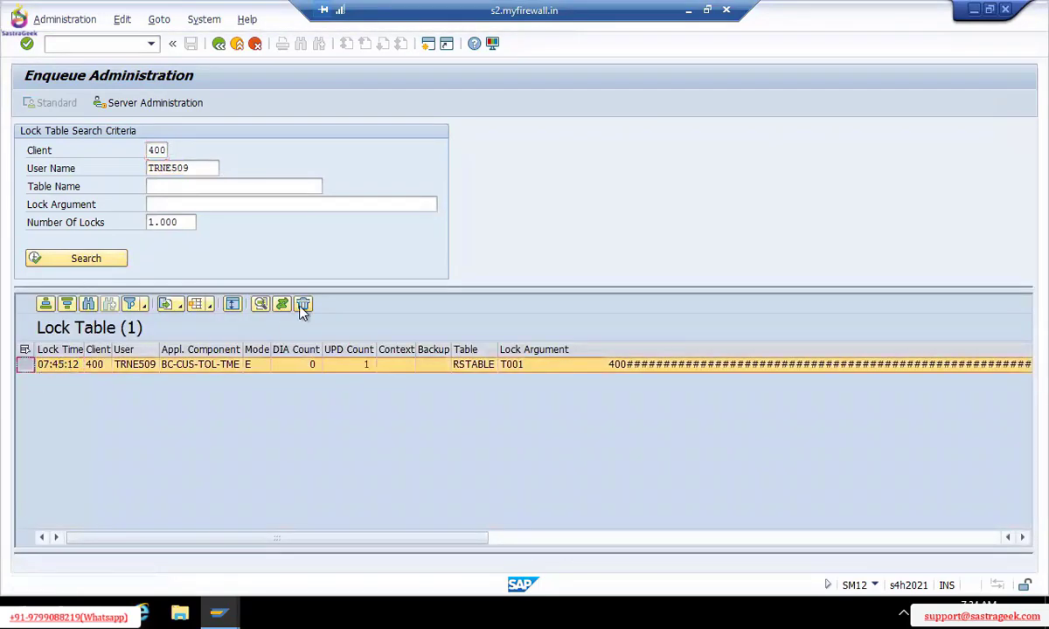
click(303, 306)
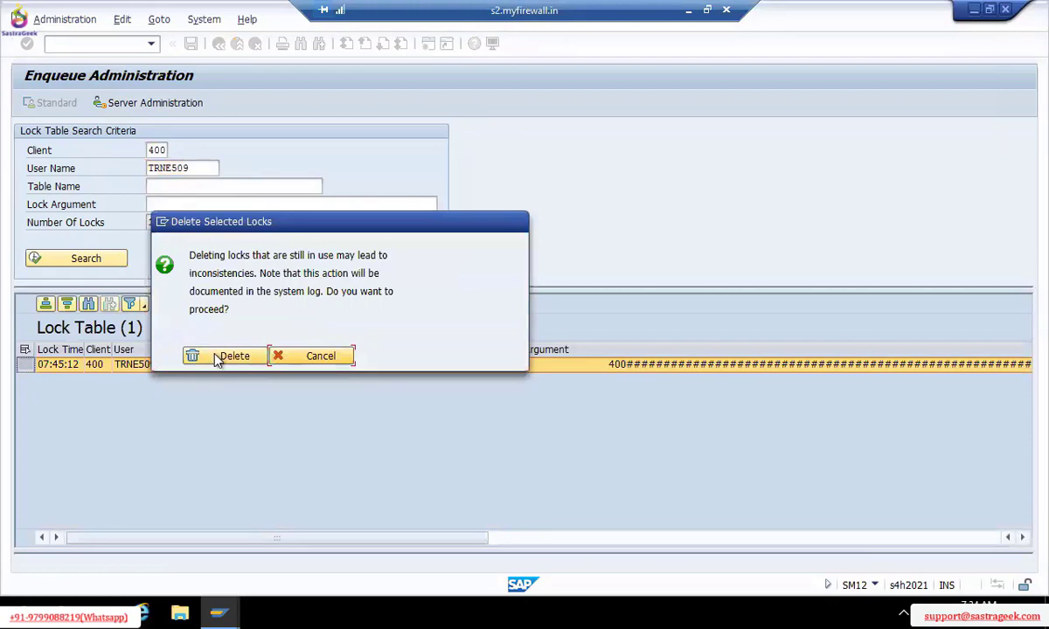
click(220, 357)
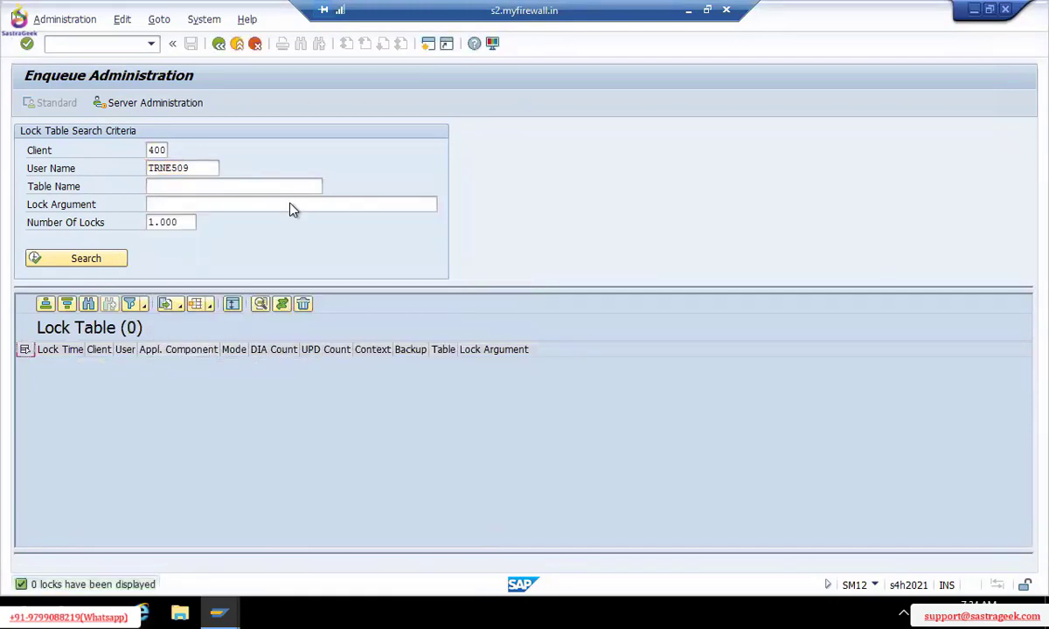
key(alt+Tab)
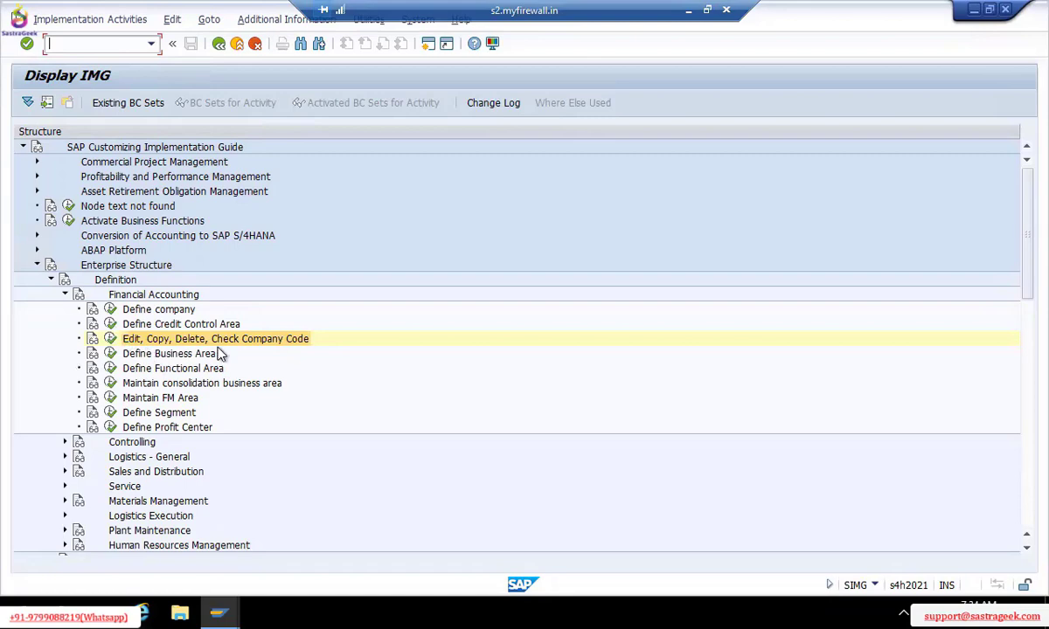
Run Edit, Copy, Delete, Check Company Code and open Edit Company Code Data, listing all 514 codes
click(110, 339)
double_click(94, 213)
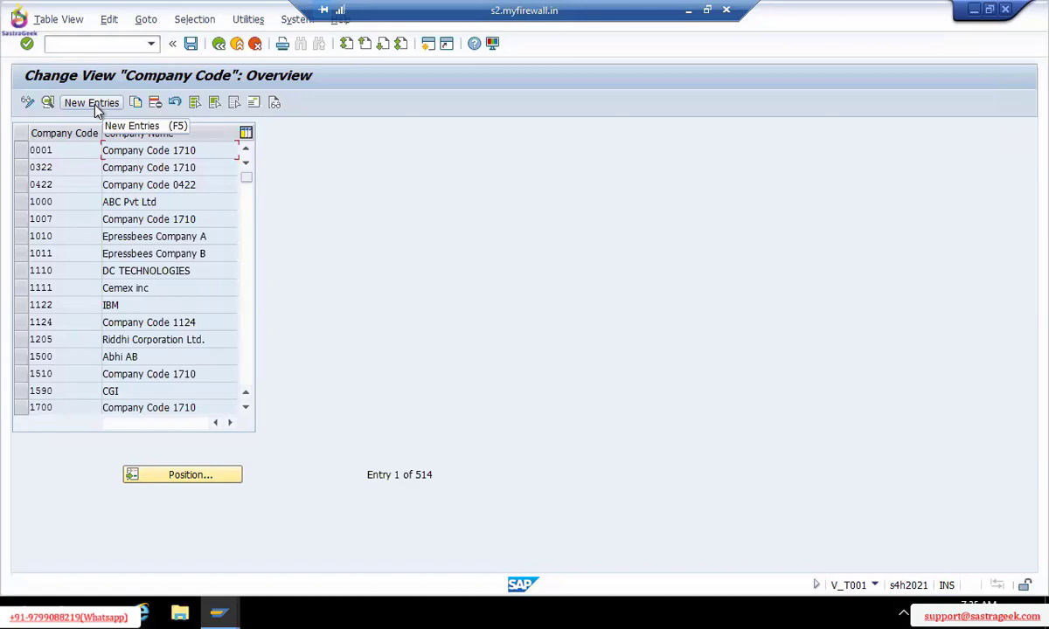
Start a blank New Entries company code form
click(93, 103)
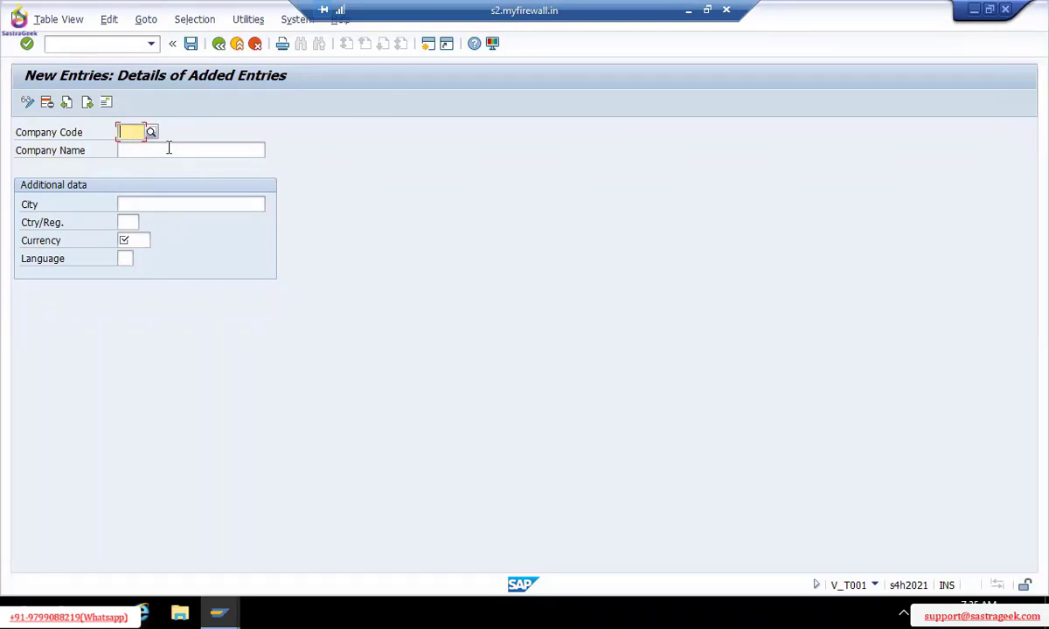
click(168, 148)
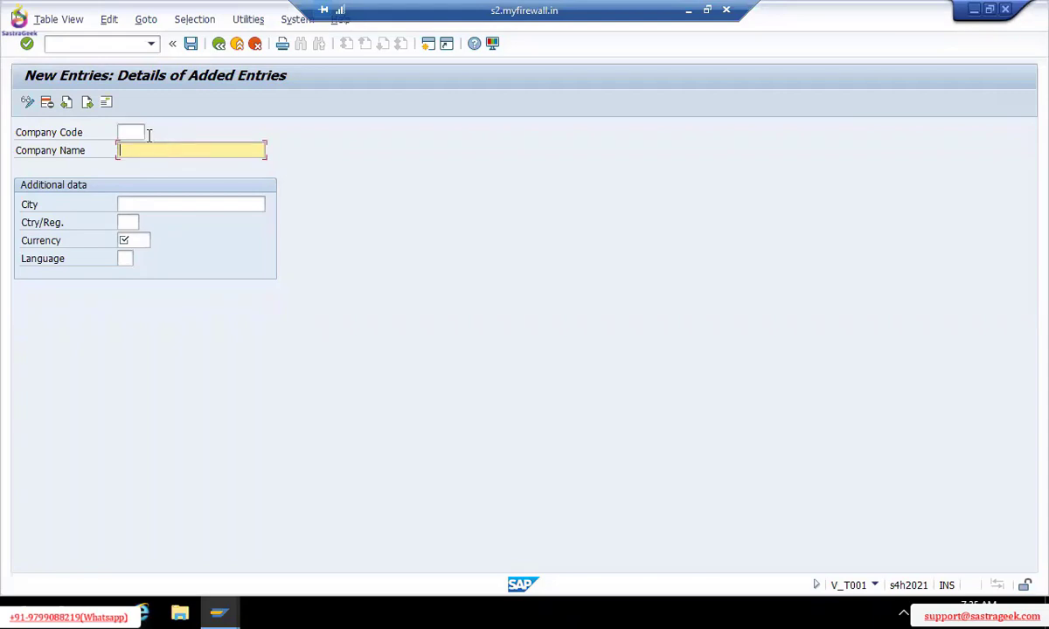
click(145, 132)
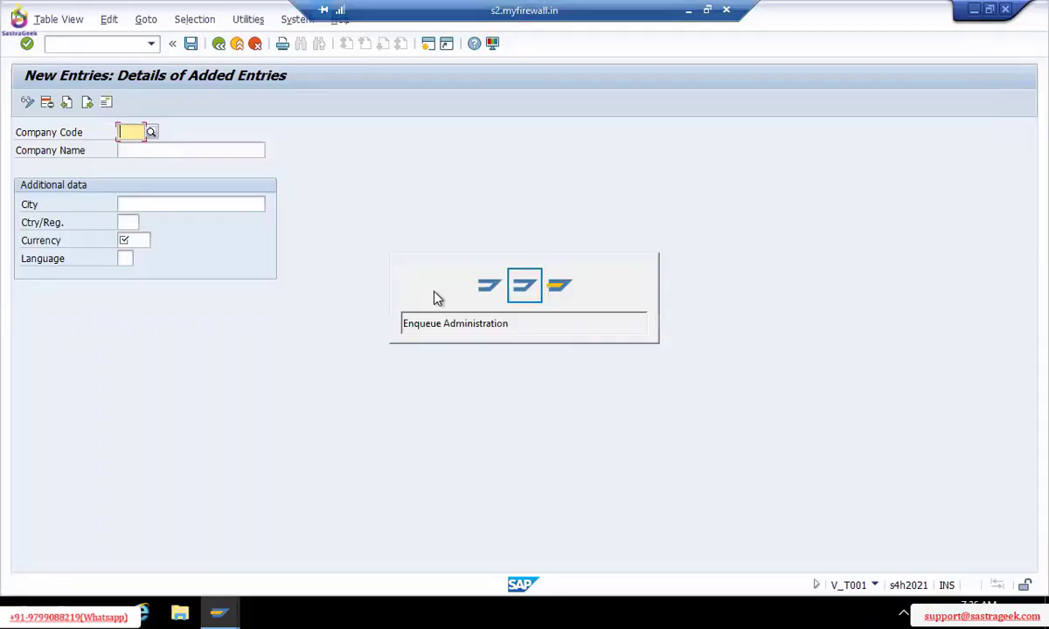
Minimise SAP and switch to the Sastrageek.xlsx notes in Excel
key(alt+shift+Tab)
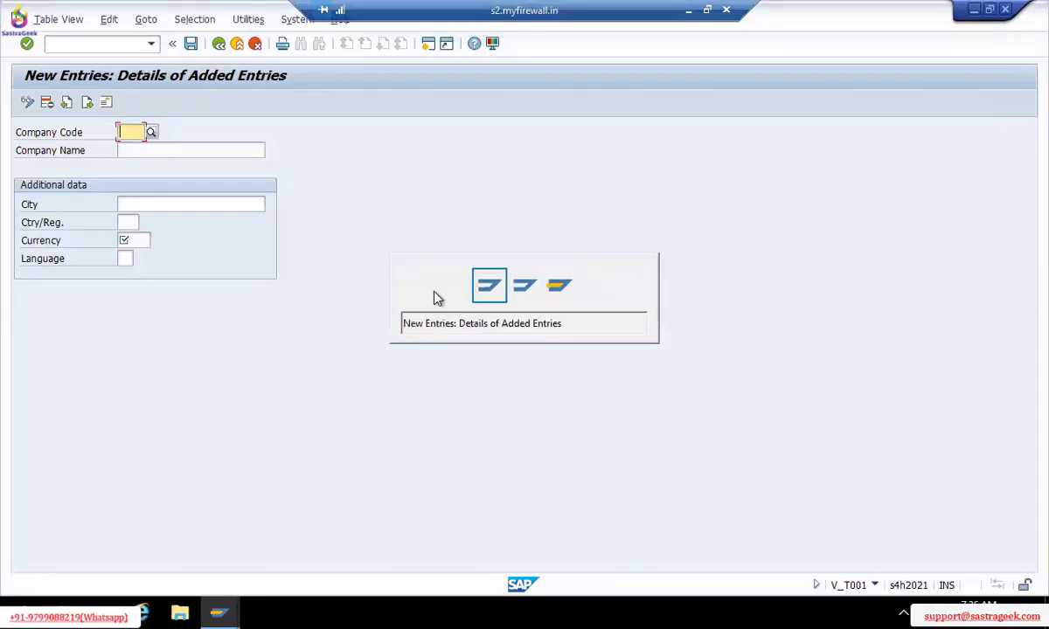
click(688, 9)
key(alt+Tab)
key(alt+Tab)
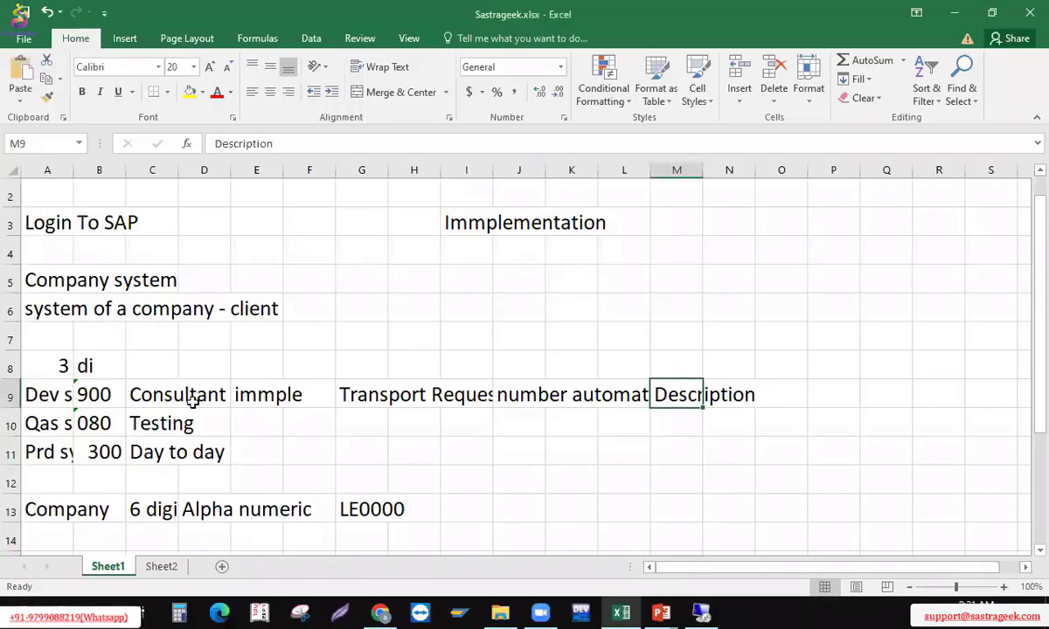
Enter the heading 'Company code' in cell A16
click(154, 505)
key(Return)
key(Down)
key(Down)
key(Left)
key(Left)
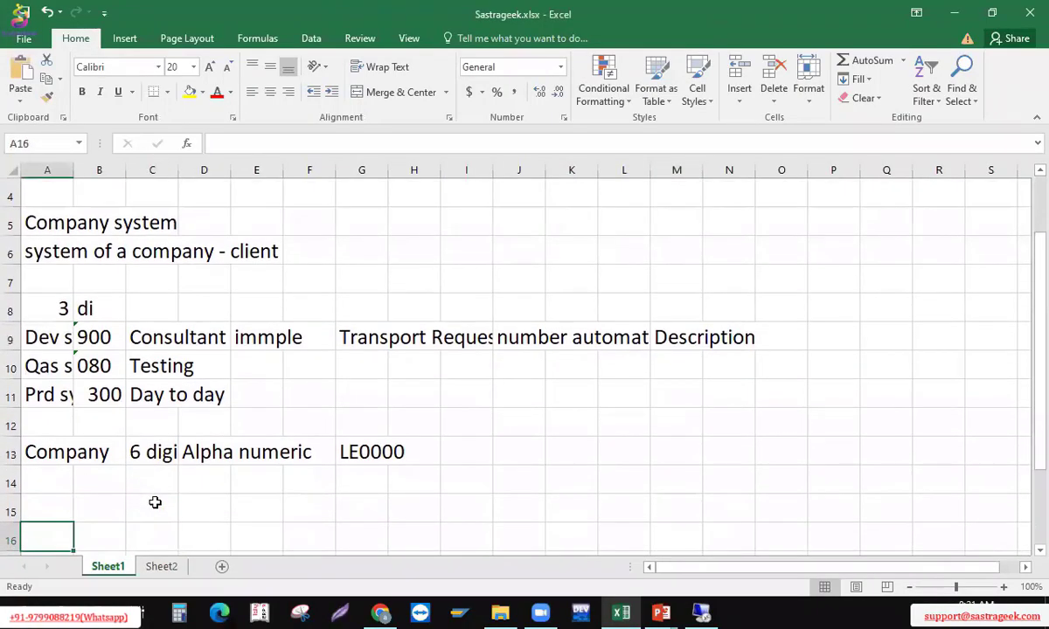
text(xomPN)
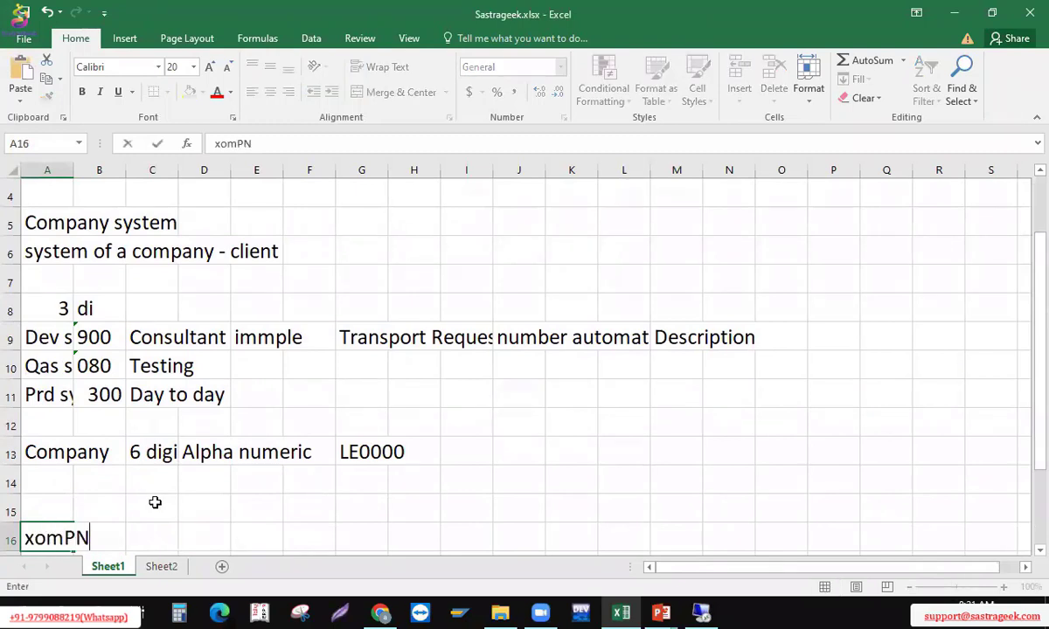
key(BackSpace)
key(BackSpace)
key(BackSpace)
key(BackSpace)
key(BackSpace)
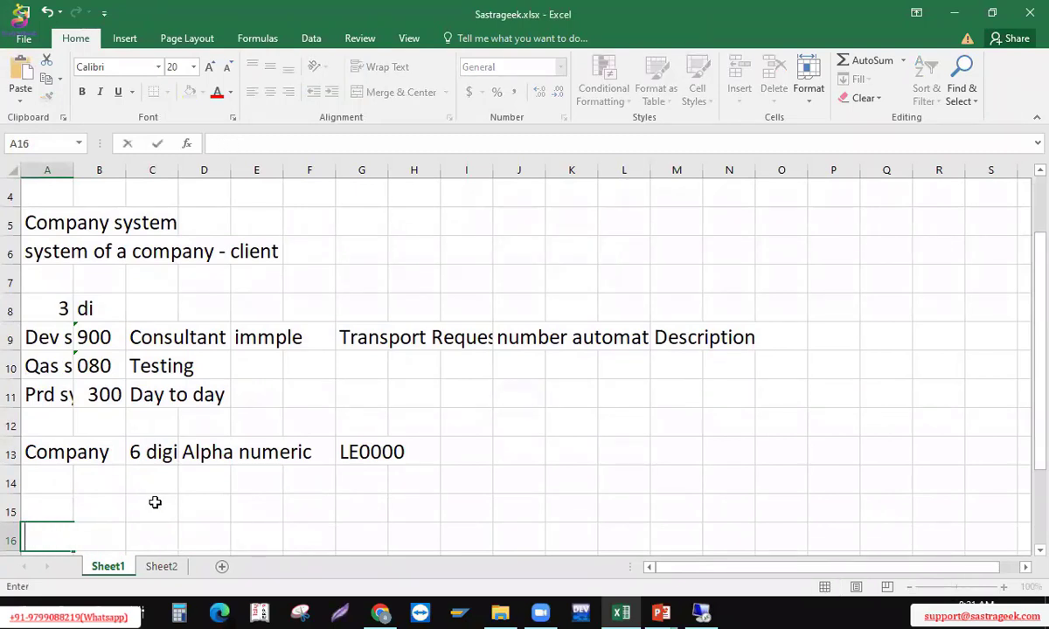
text(Company code)
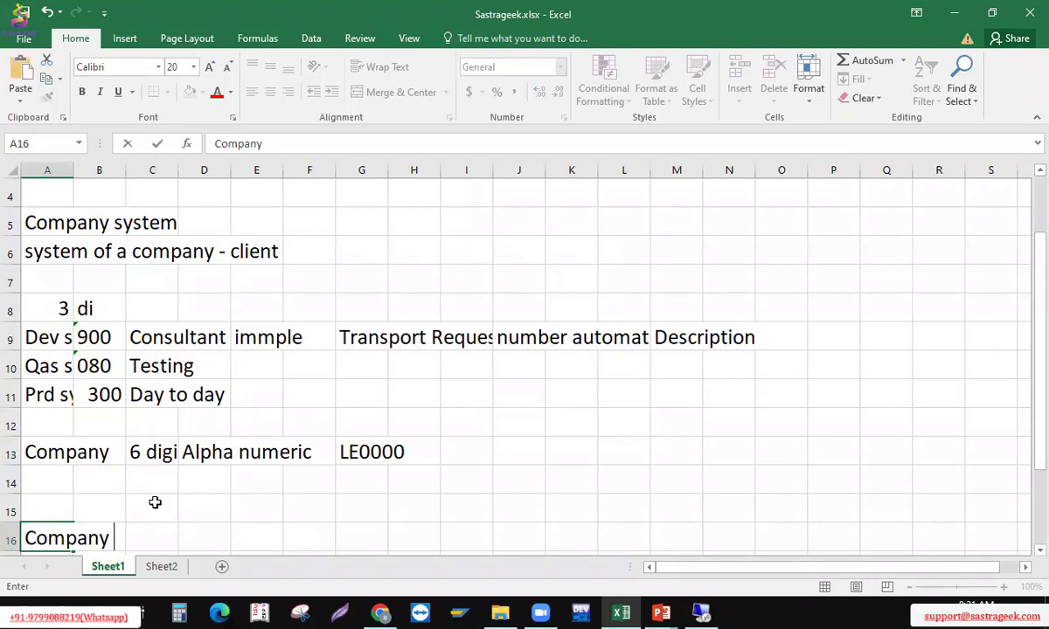
key(Tab)
key(Tab)
key(Tab)
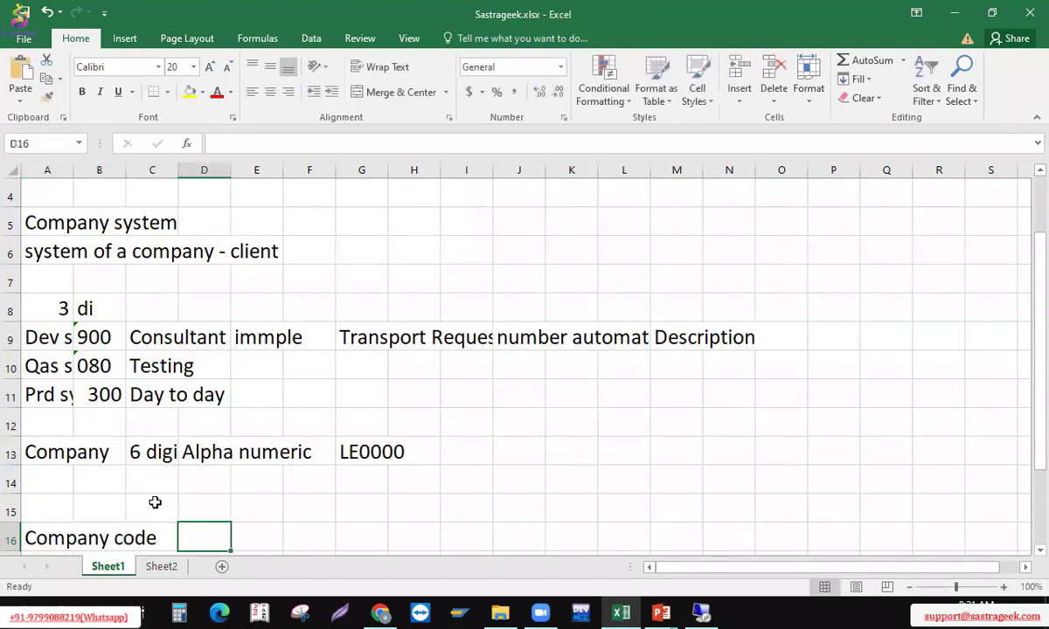
Add the notes '4 digits' in D16 and 'Al, Nu' in E16
text(4 it)
key(BackSpace)
key(BackSpace)
text(g)
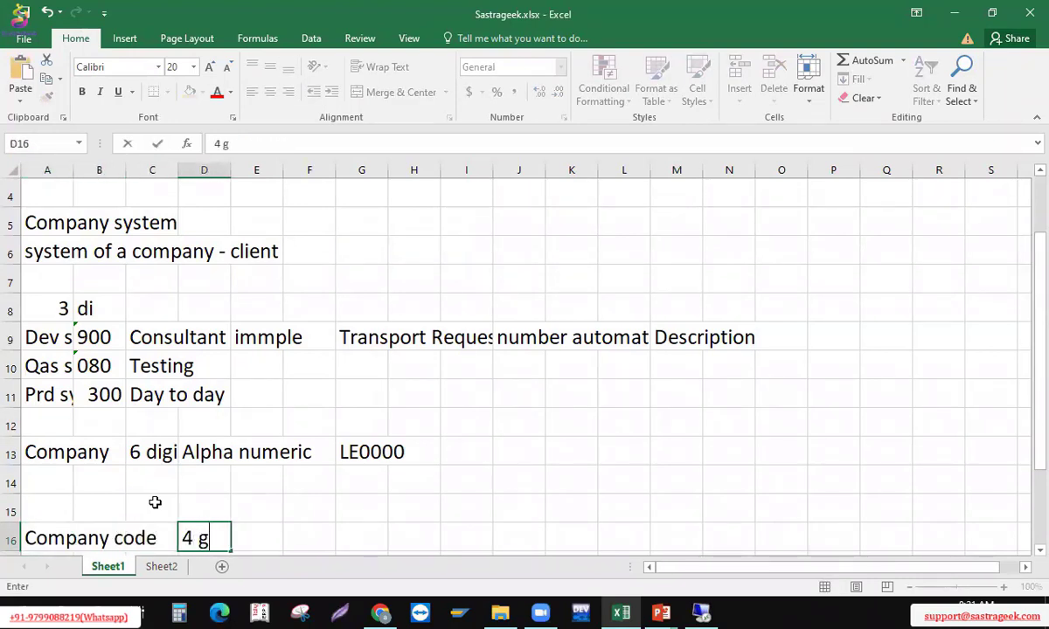
key(BackSpace)
text(digits)
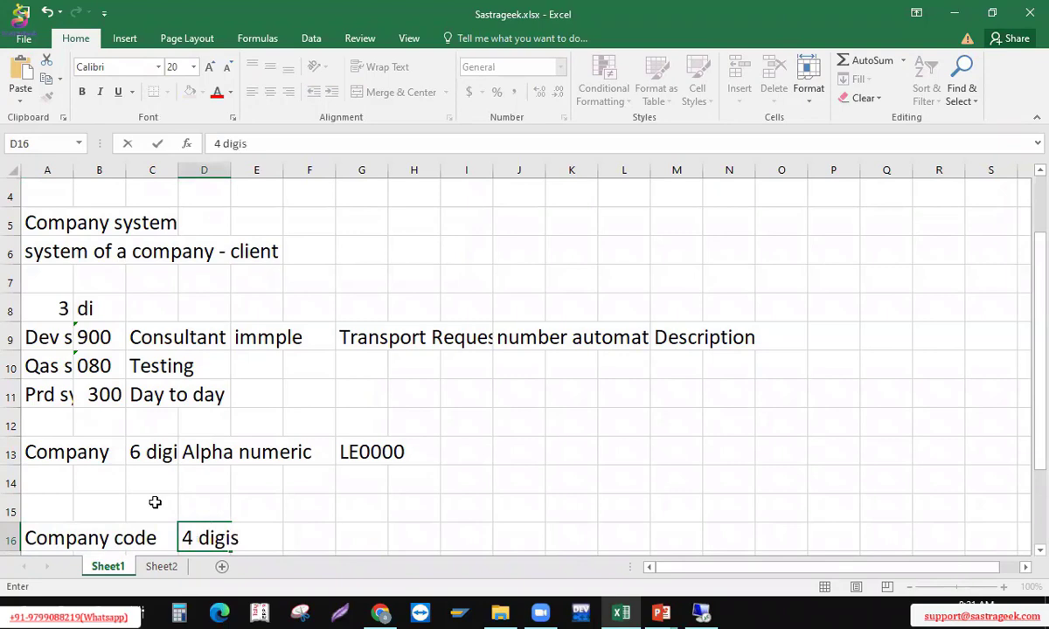
key(BackSpace)
text(ts)
key(Return)
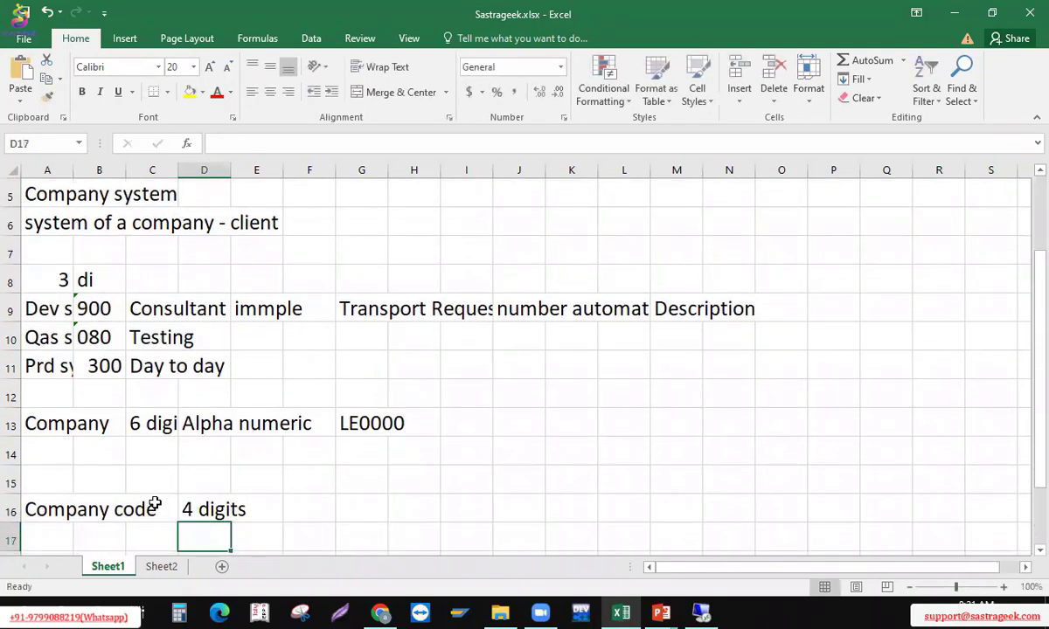
key(Up)
key(Right)
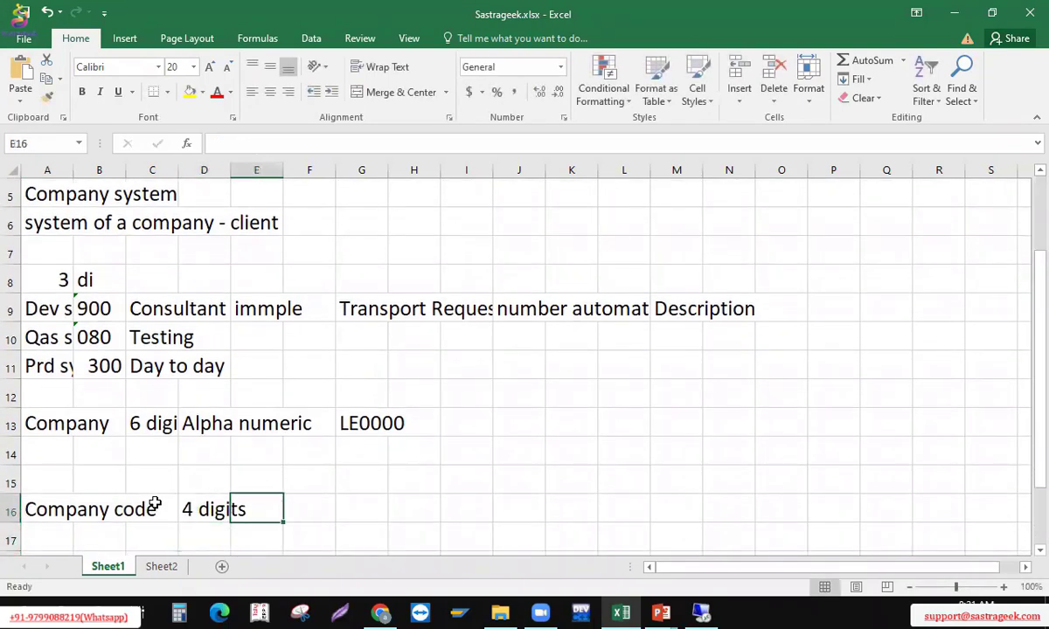
text(Al, Nu)
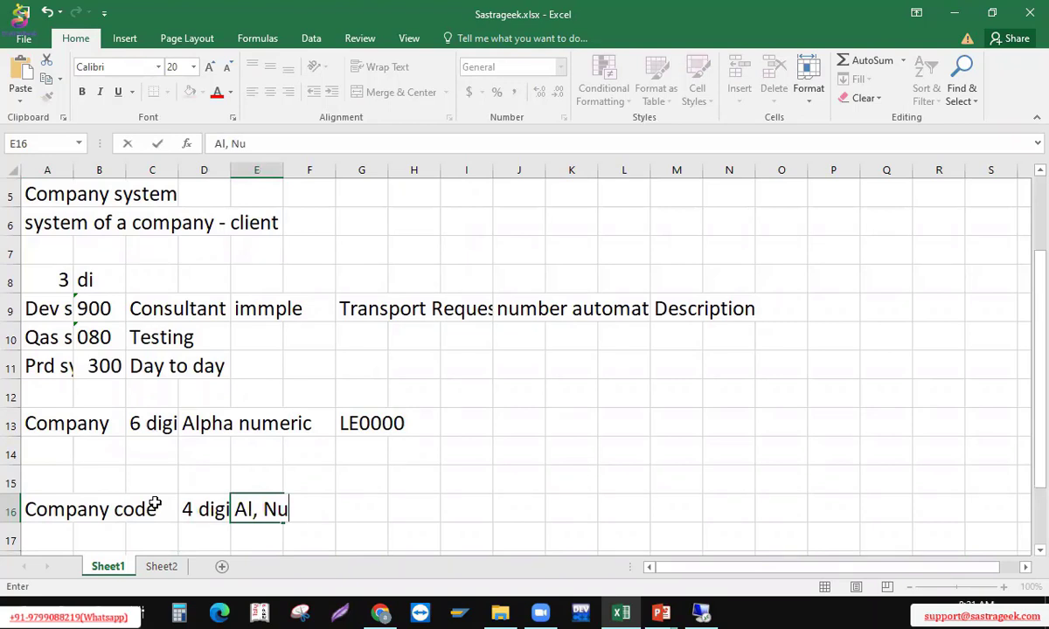
key(Return)
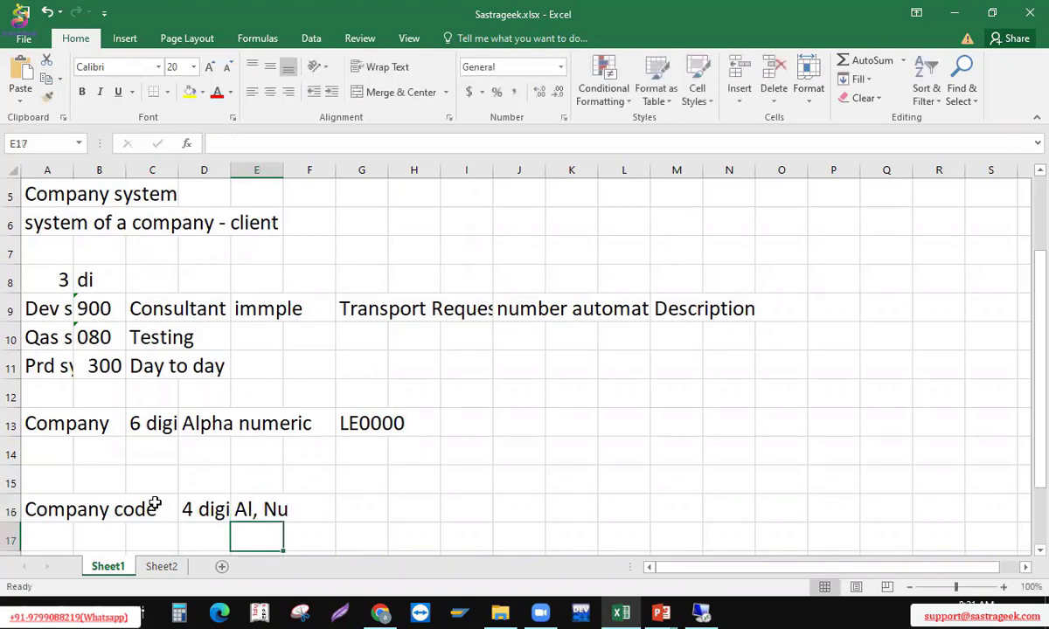
Enter company codes LE00 and LE01 in A17:A18, with textiles as LE00's description
key(Left)
key(Left)
key(Left)
key(Left)
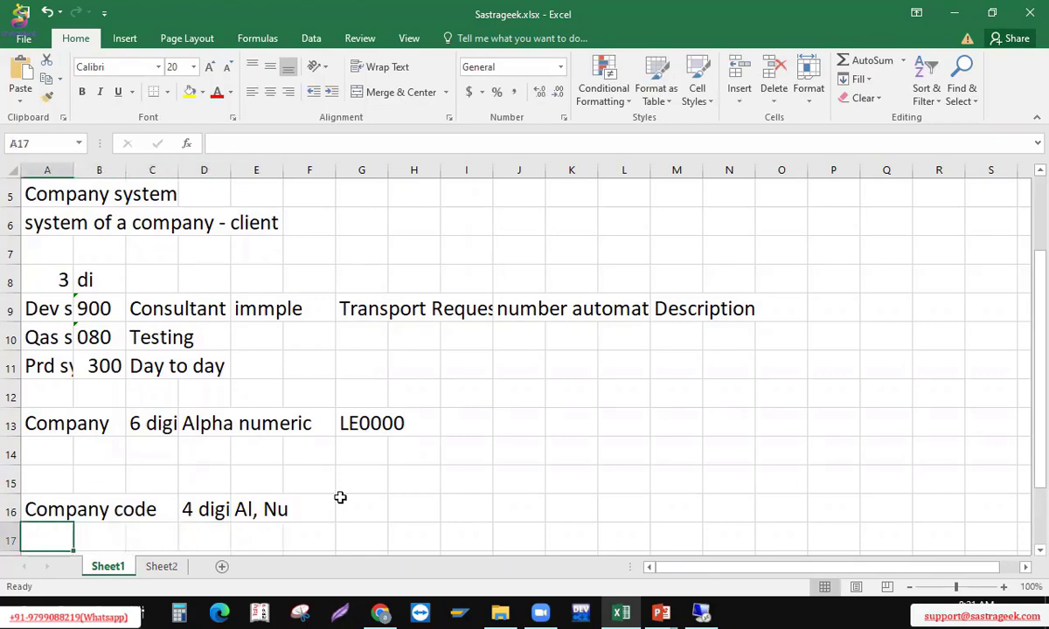
key(Down)
key(Down)
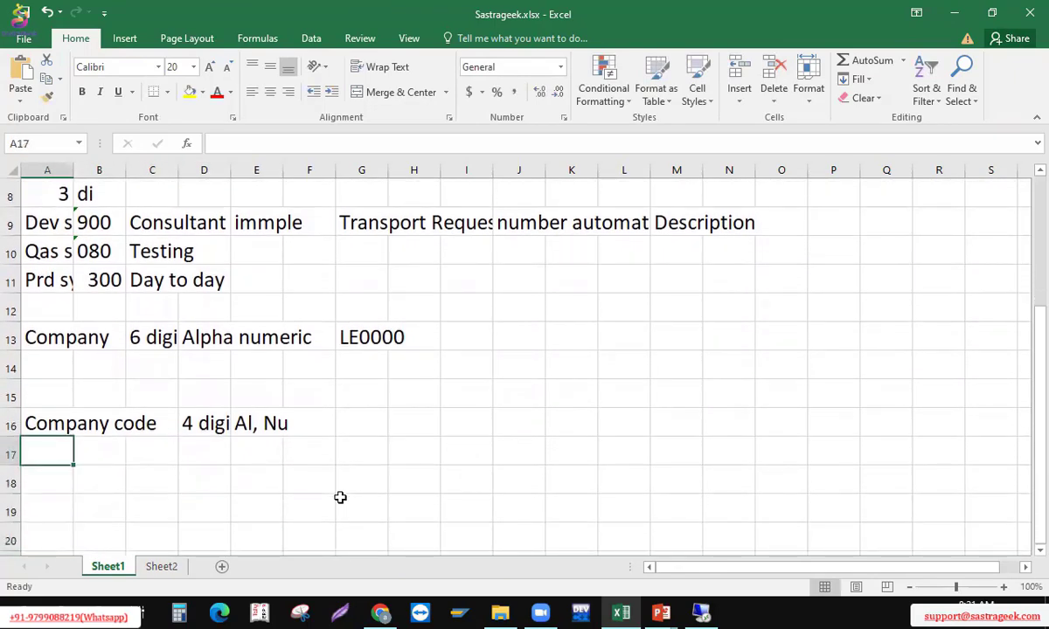
text(L)
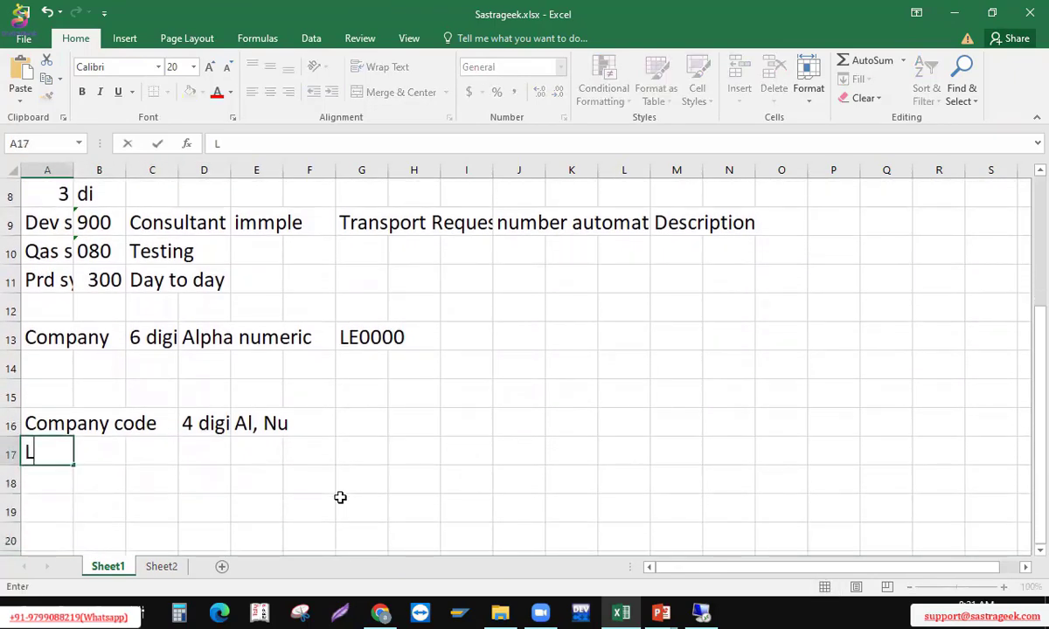
text(E00)
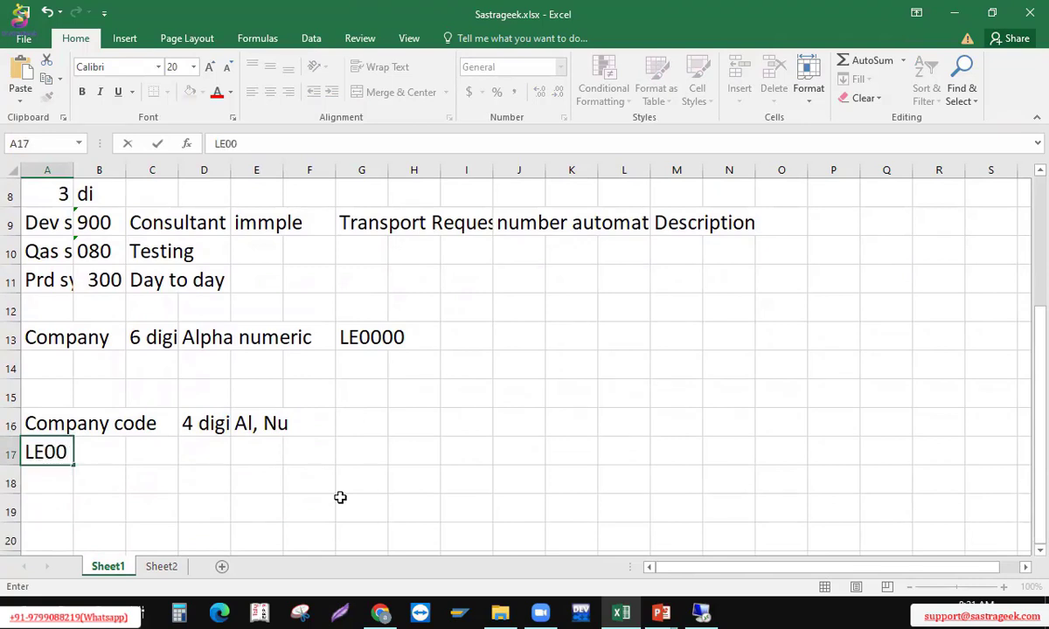
key(Tab)
text(- tesx)
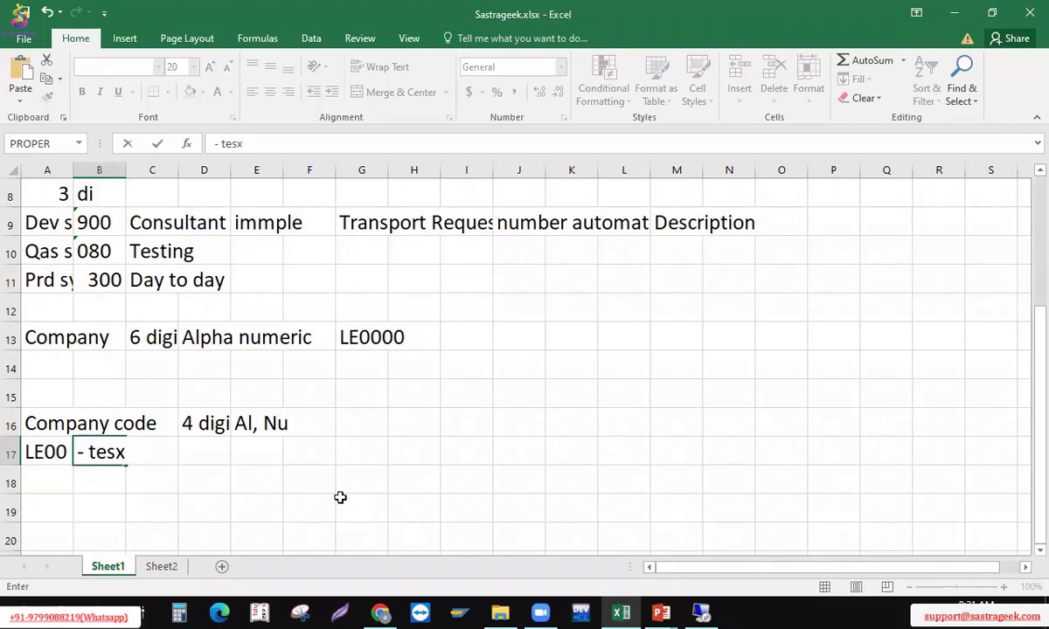
key(Left)
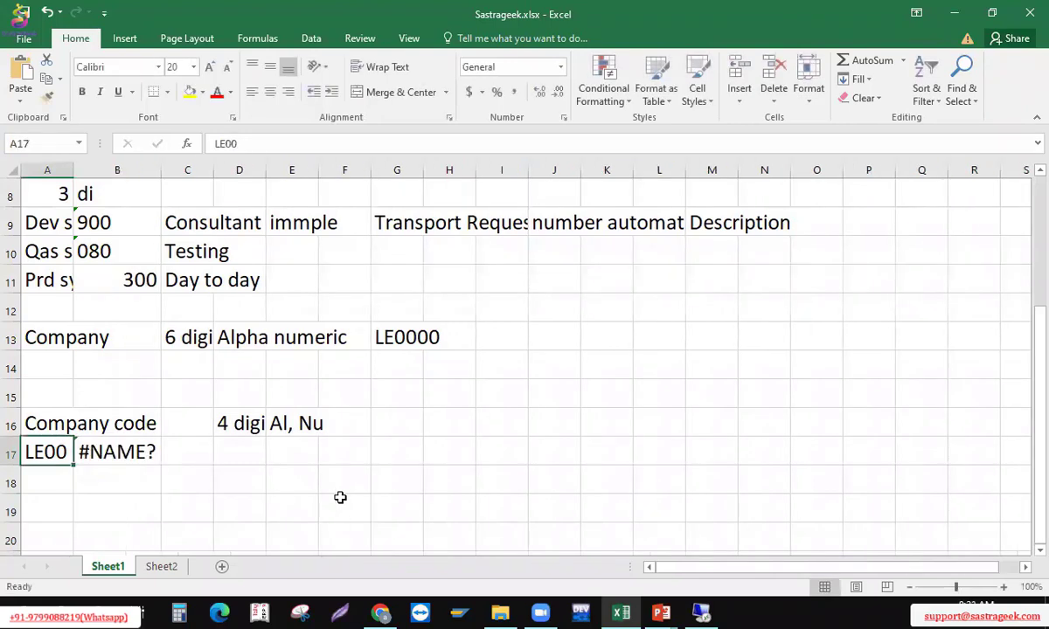
key(Right)
key(Right)
key(Left)
text(tex)
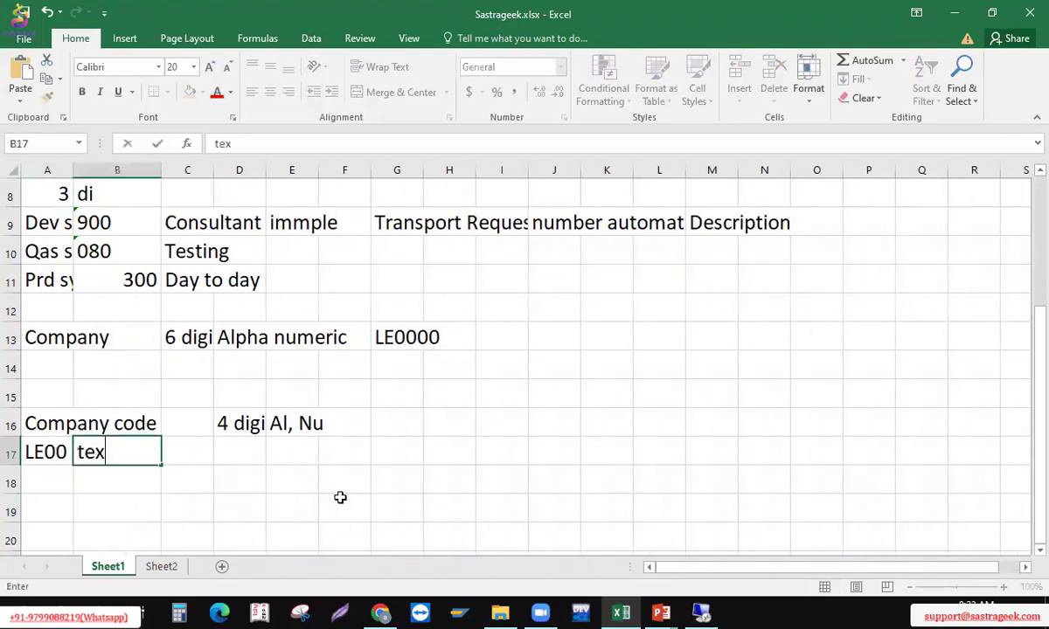
text(tiles)
key(Return)
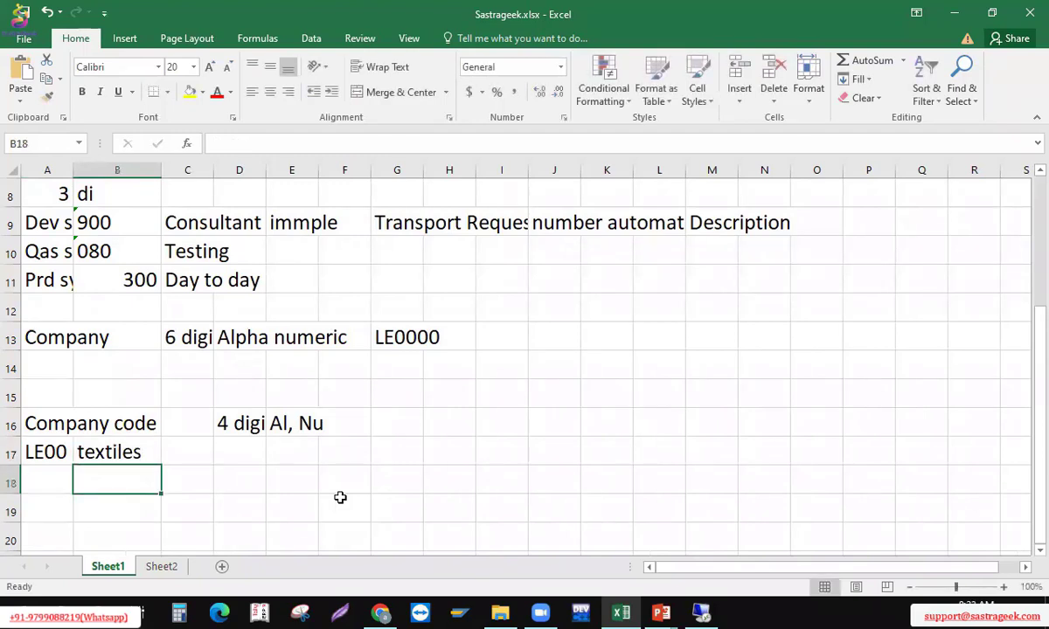
key(Left)
text(L)
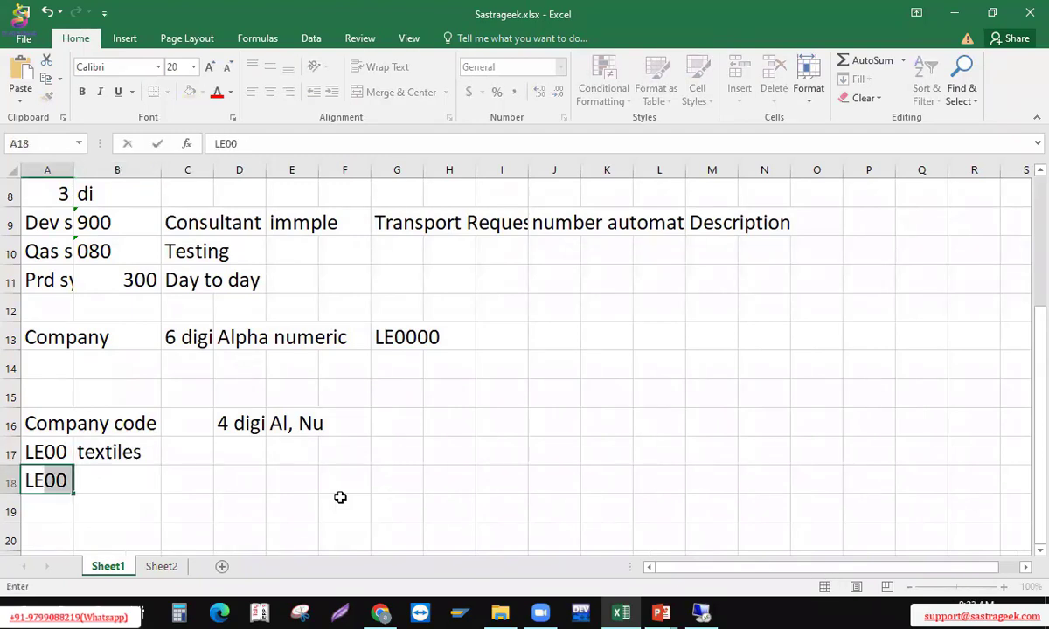
text(E00)
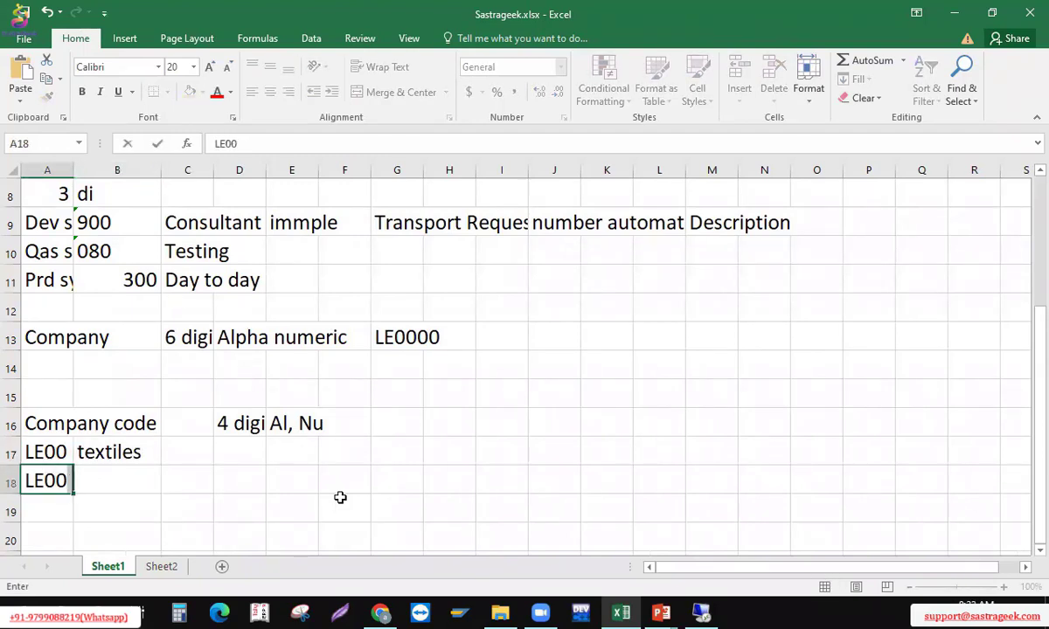
key(Tab)
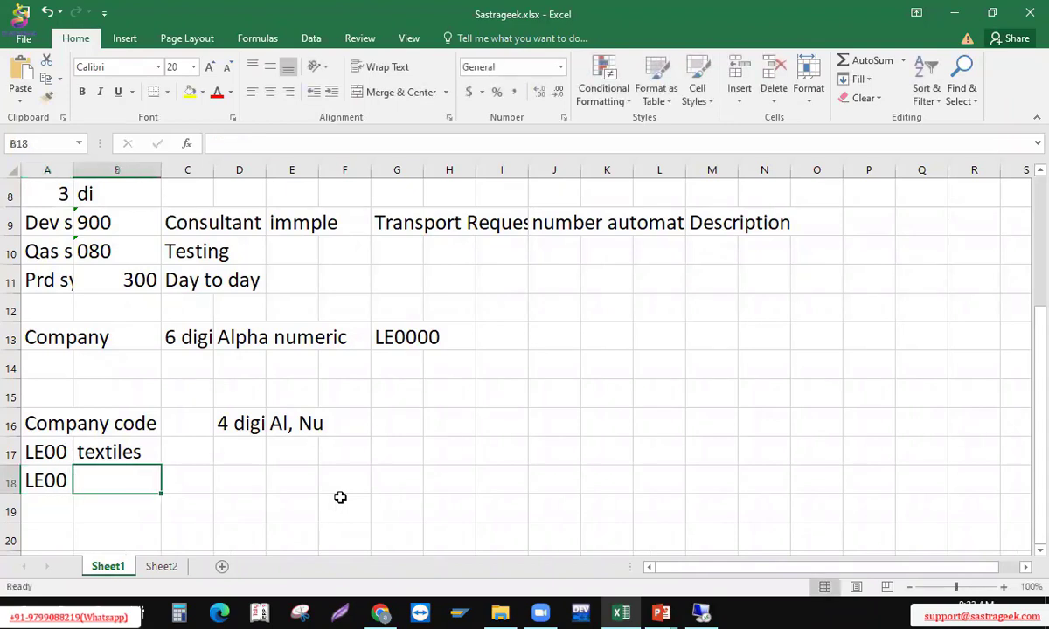
text(L)
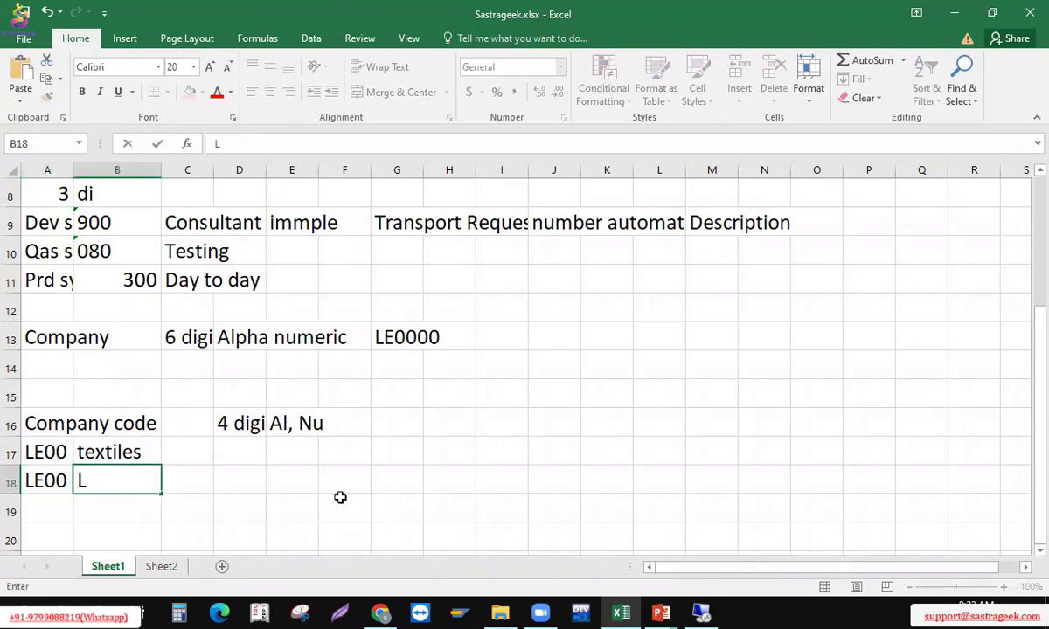
key(BackSpace)
key(Left)
text(L)
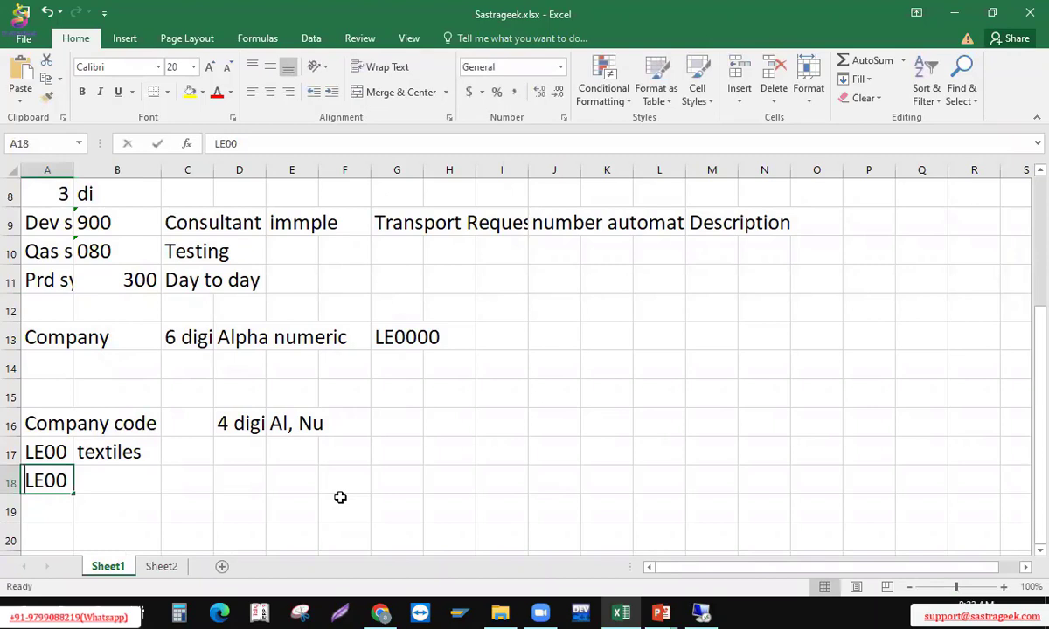
text(E01)
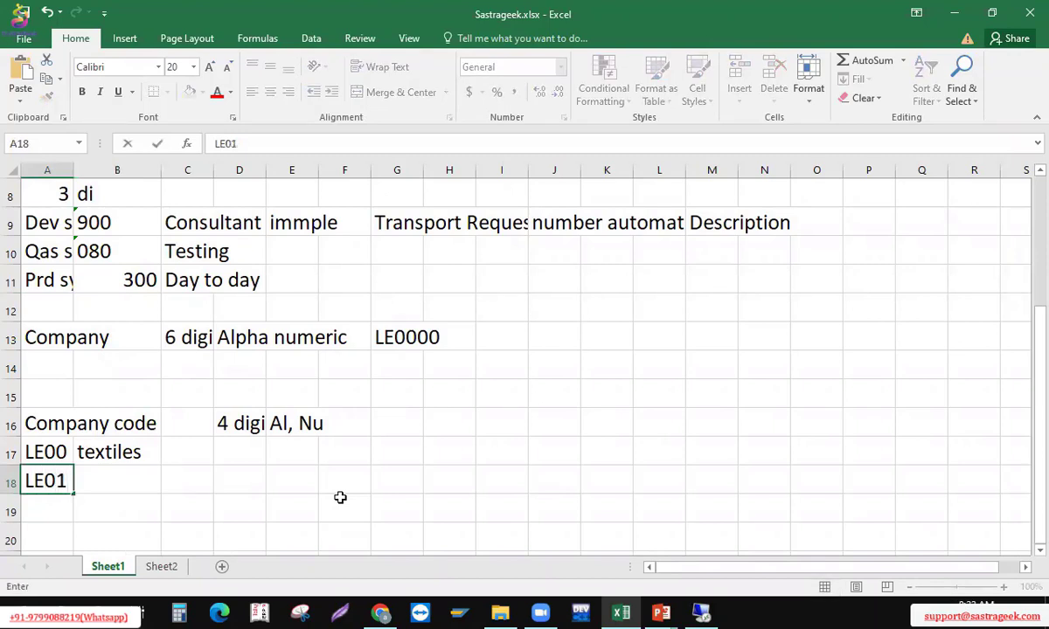
key(Tab)
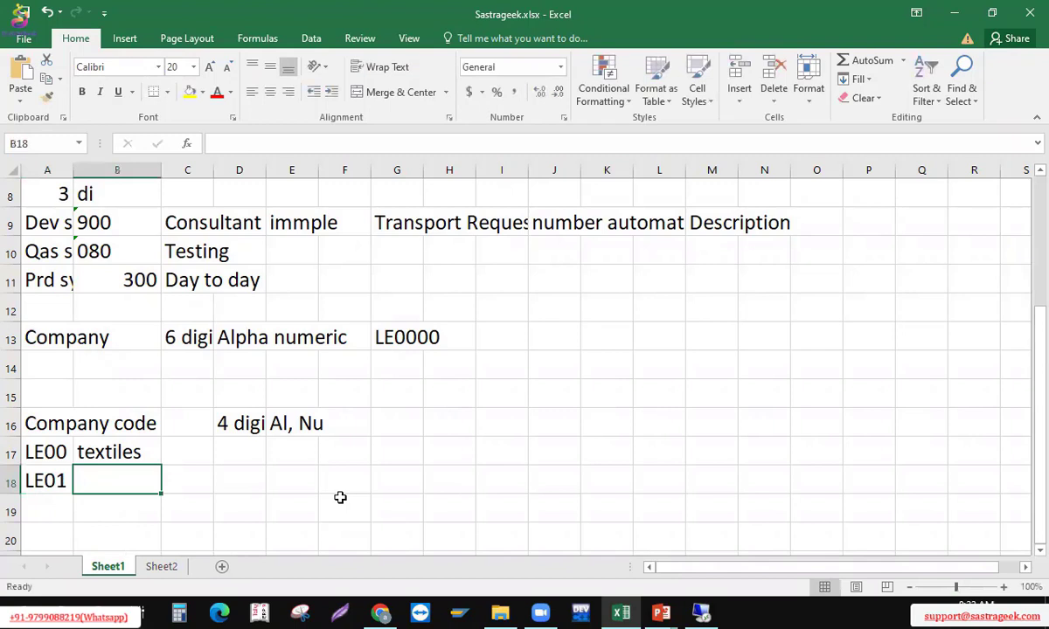
Set descriptions Textile and Food and B, and add Footwear in B19
key(Up)
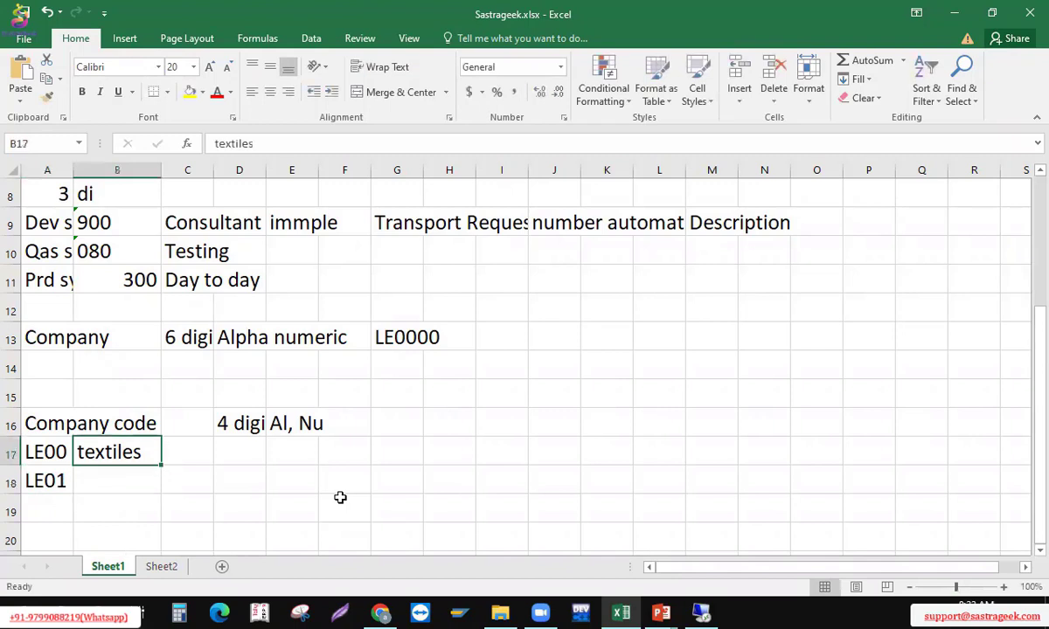
text(Textile)
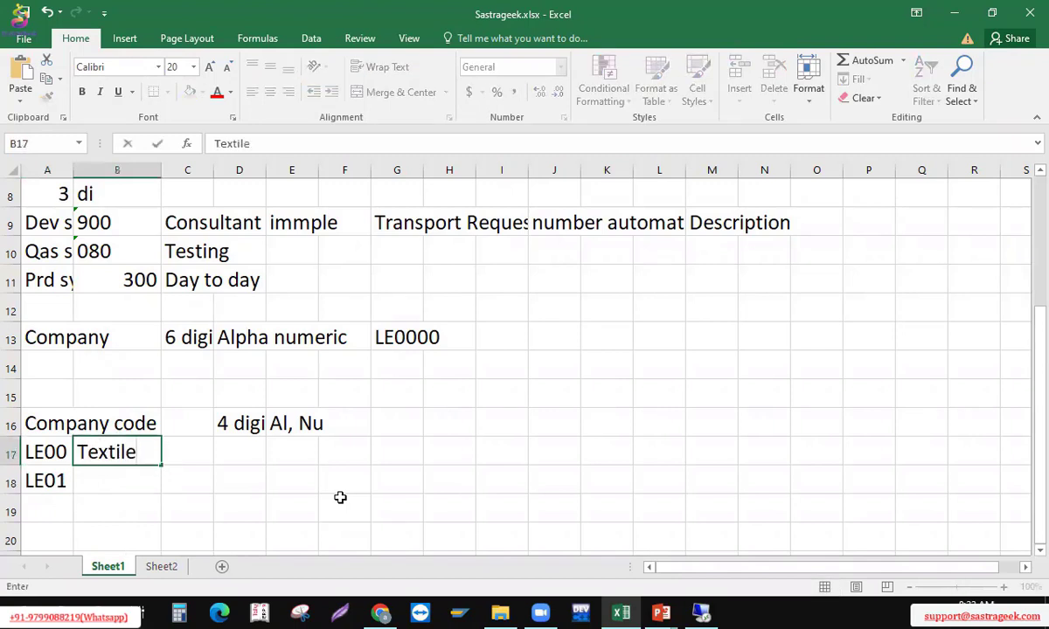
key(Return)
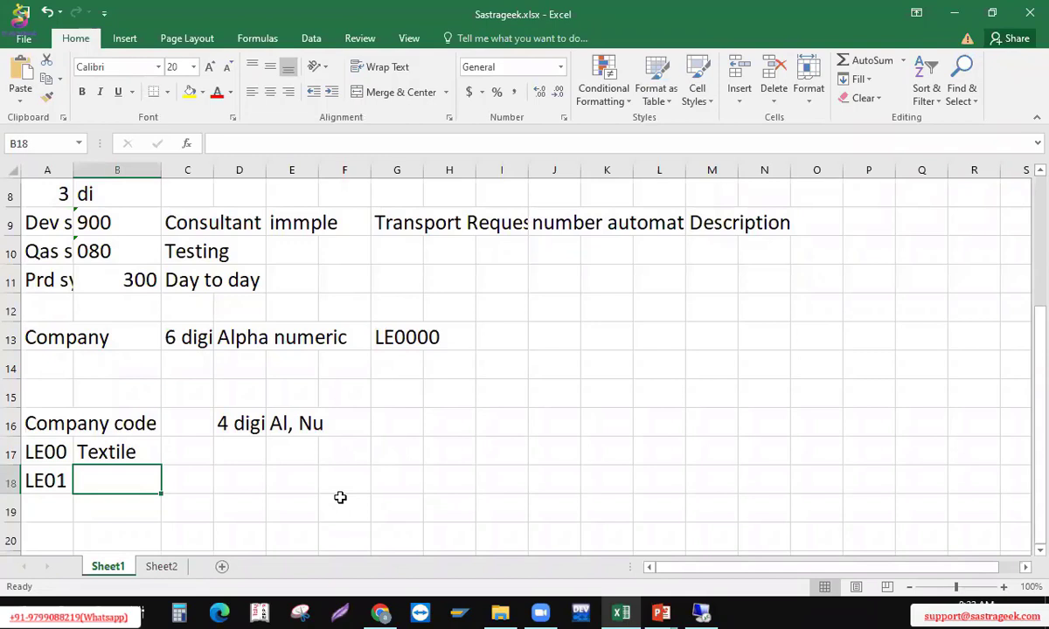
text(Food and B)
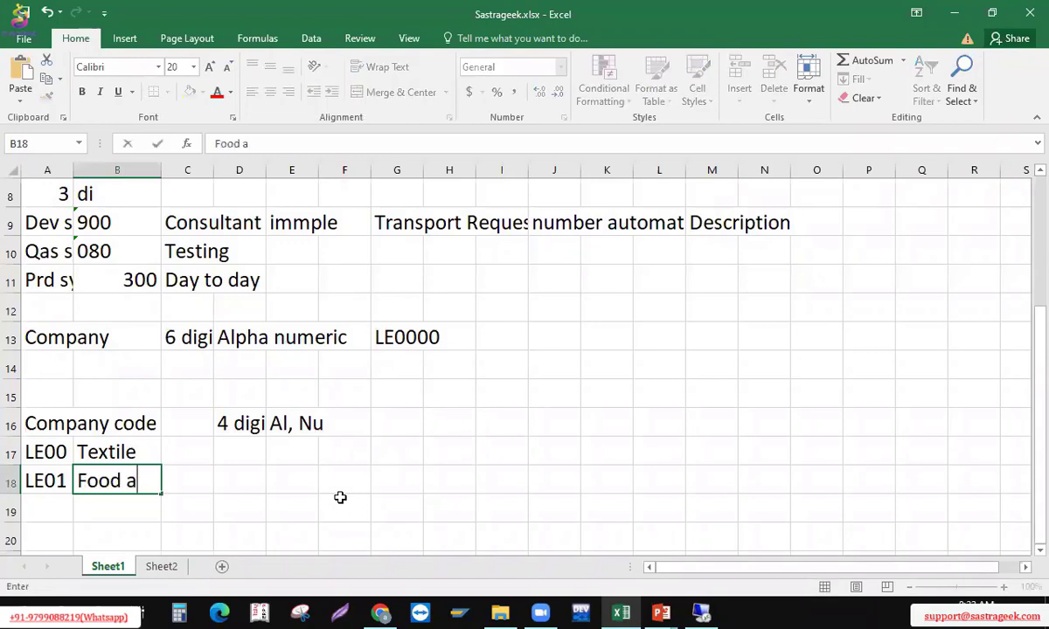
key(Return)
key(Left)
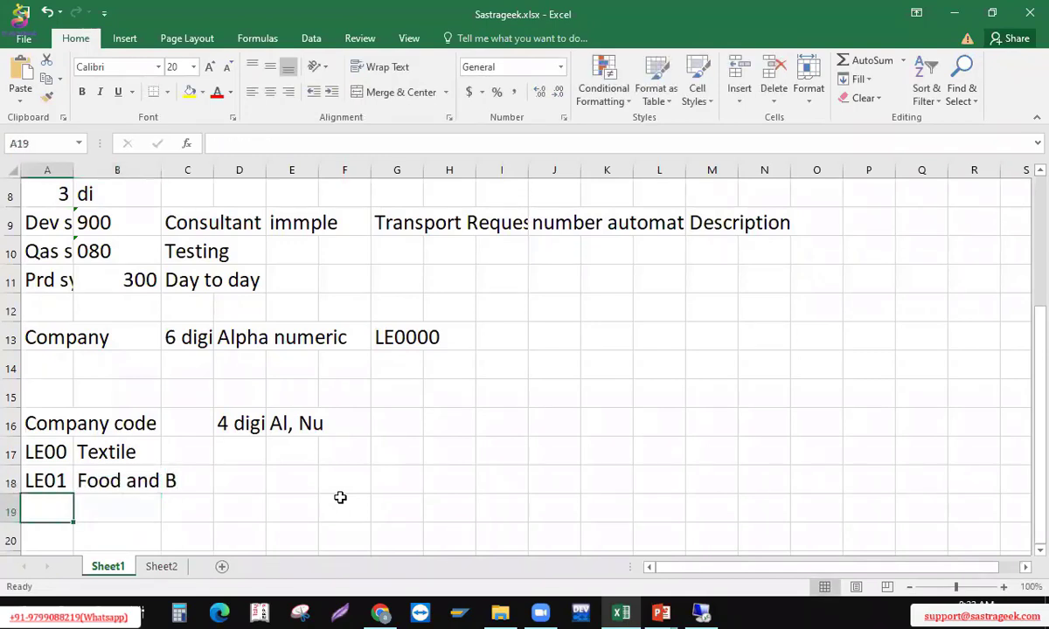
text(LE)
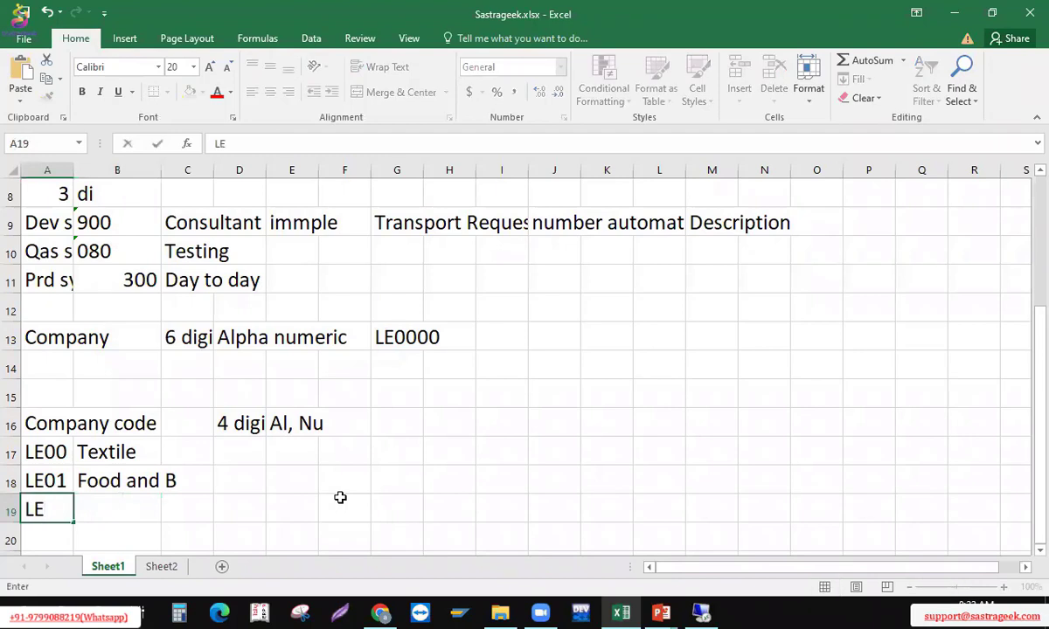
text(01)
key(Tab)
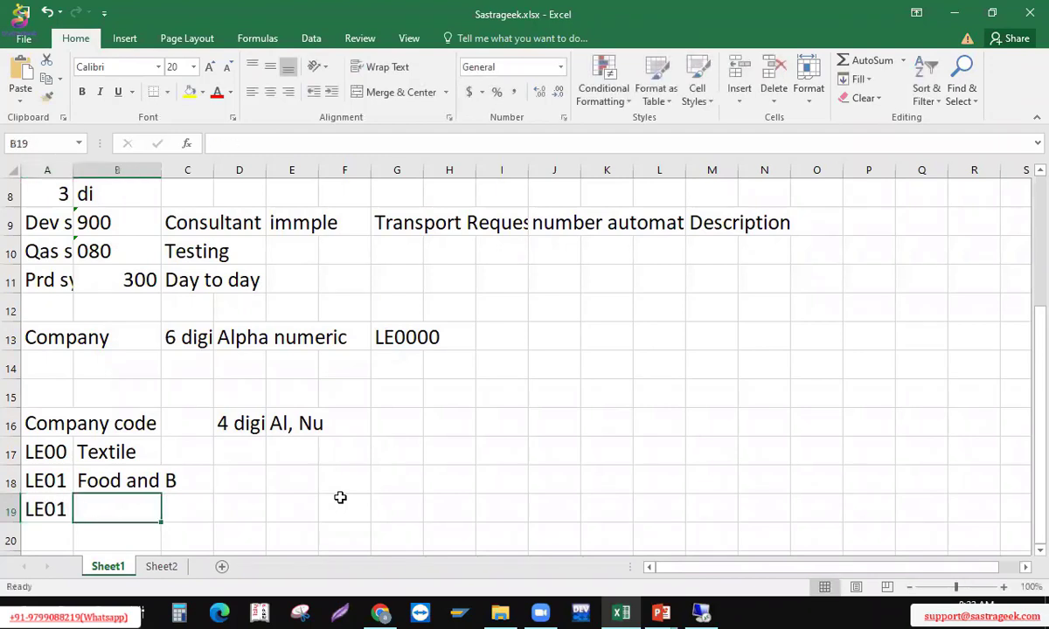
text(Footwear)
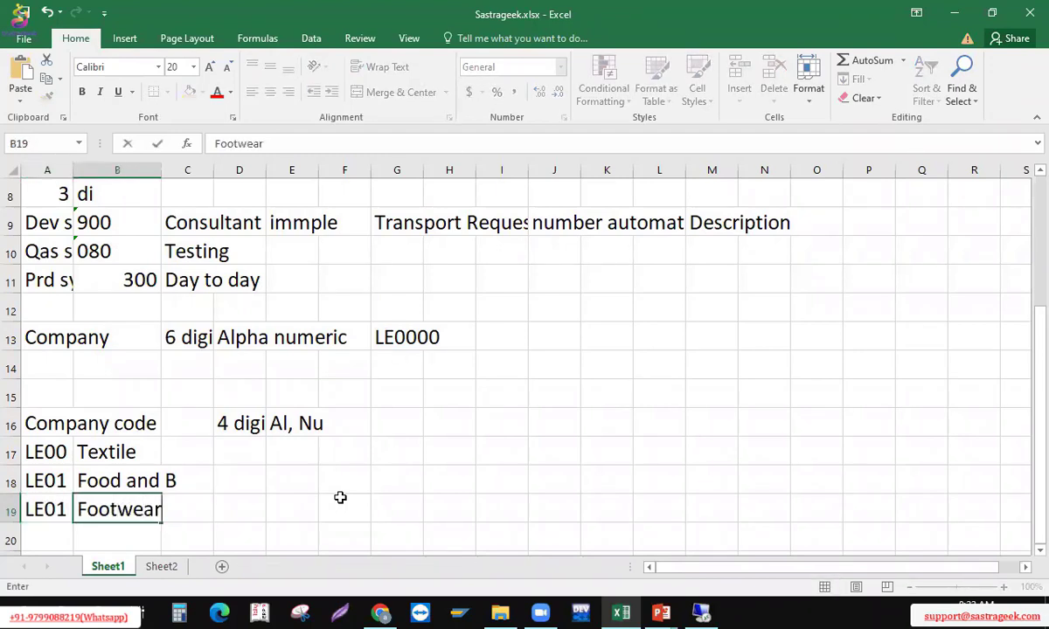
key(BackSpace)
key(BackSpace)
text(ar)
key(Return)
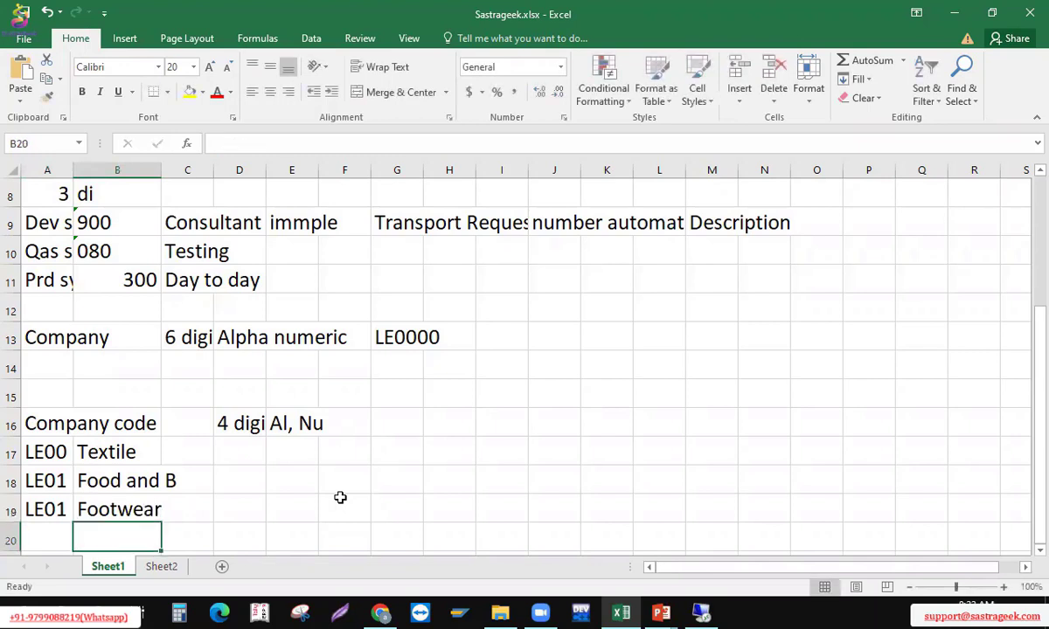
Correct the code in A19 to LE02 and select the A17:B19 company list
key(Up)
key(Left)
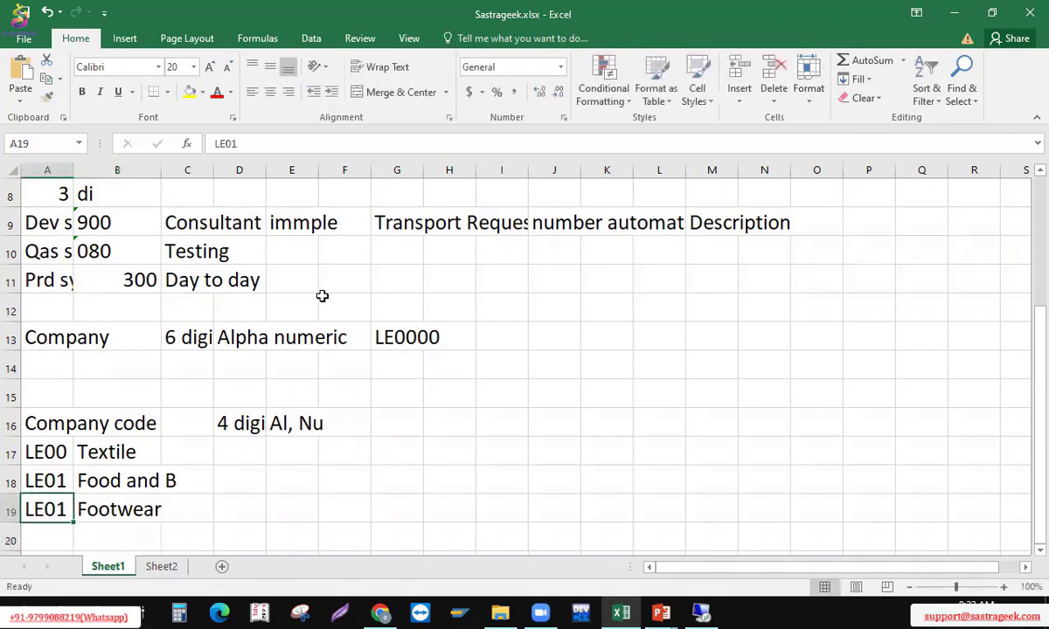
click(249, 143)
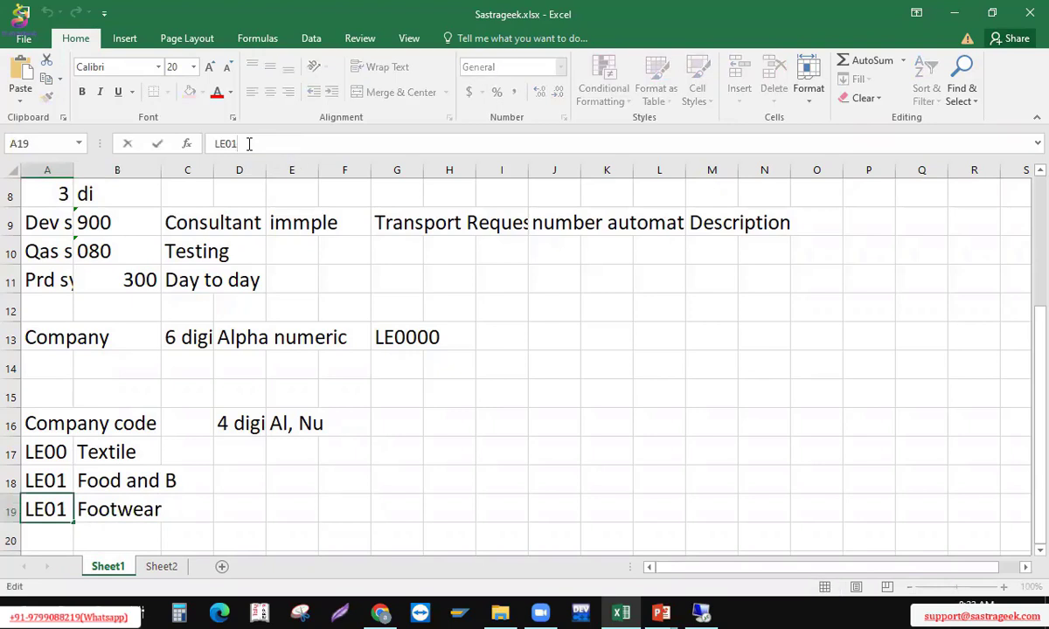
key(BackSpace)
text(2)
key(Return)
key(Up)
key(Up)
key(Up)
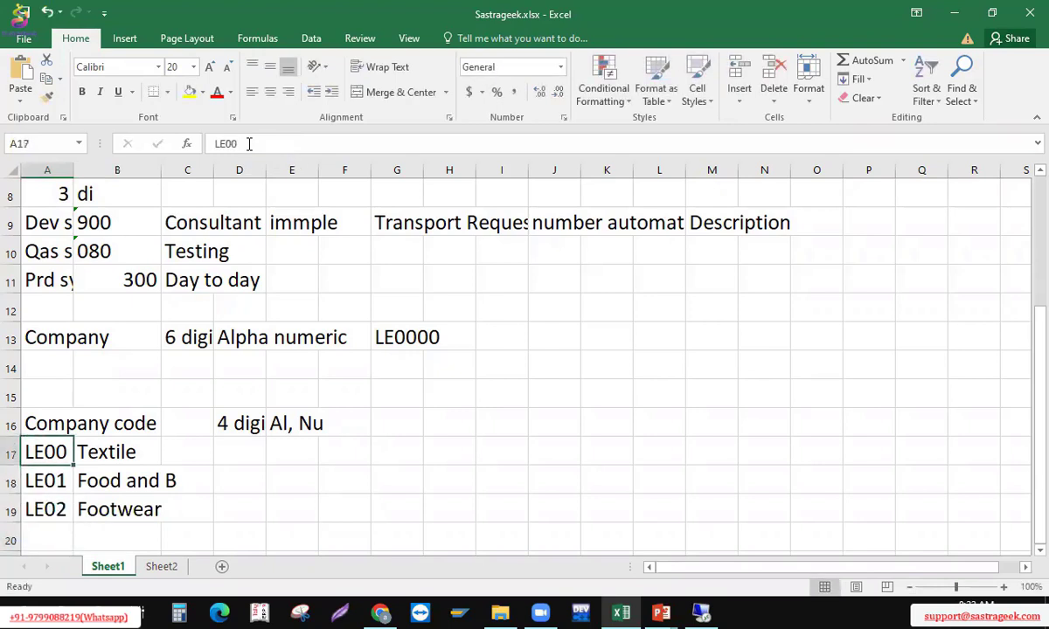
key(shift+Down)
key(shift+Down)
key(shift+Right)
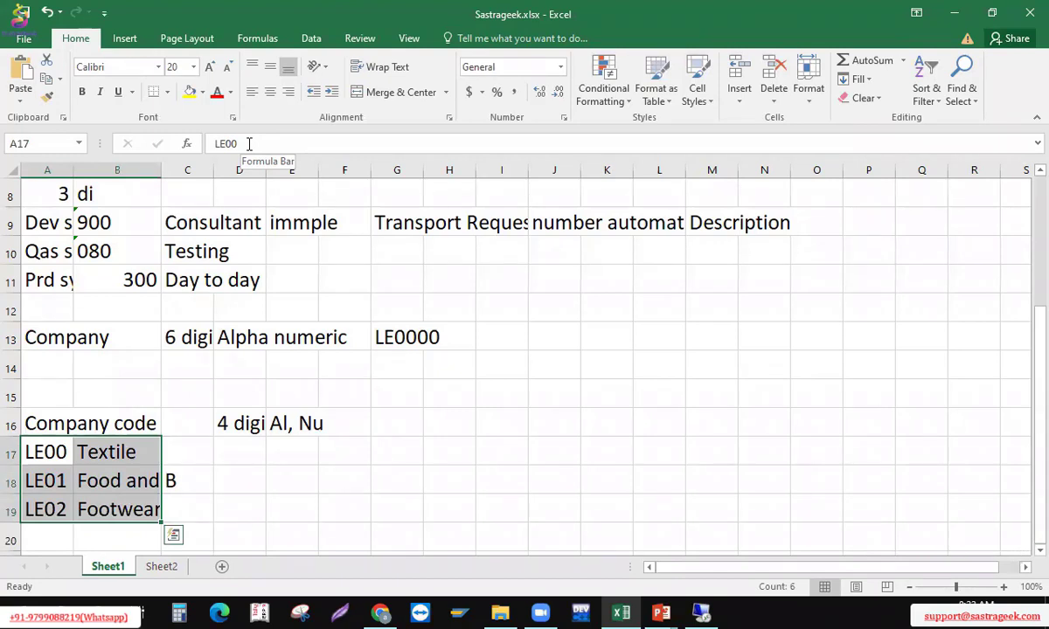
Enter short codes LETE, LEFO and LEFT in D17:D19 beside the company codes
key(Down)
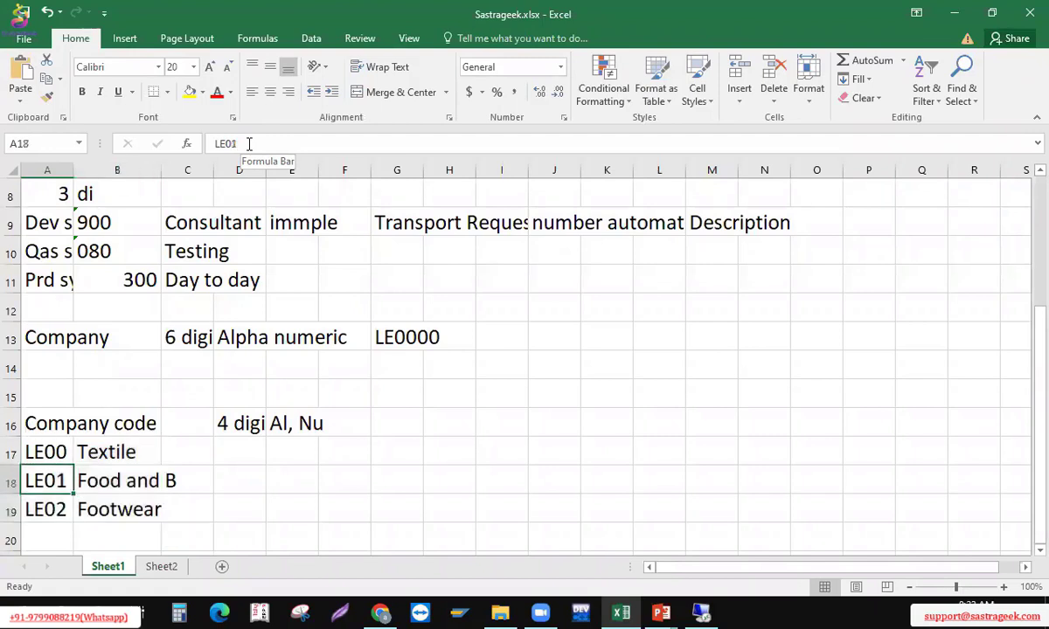
key(Up)
key(Right)
key(Right)
key(Right)
text(LET0)
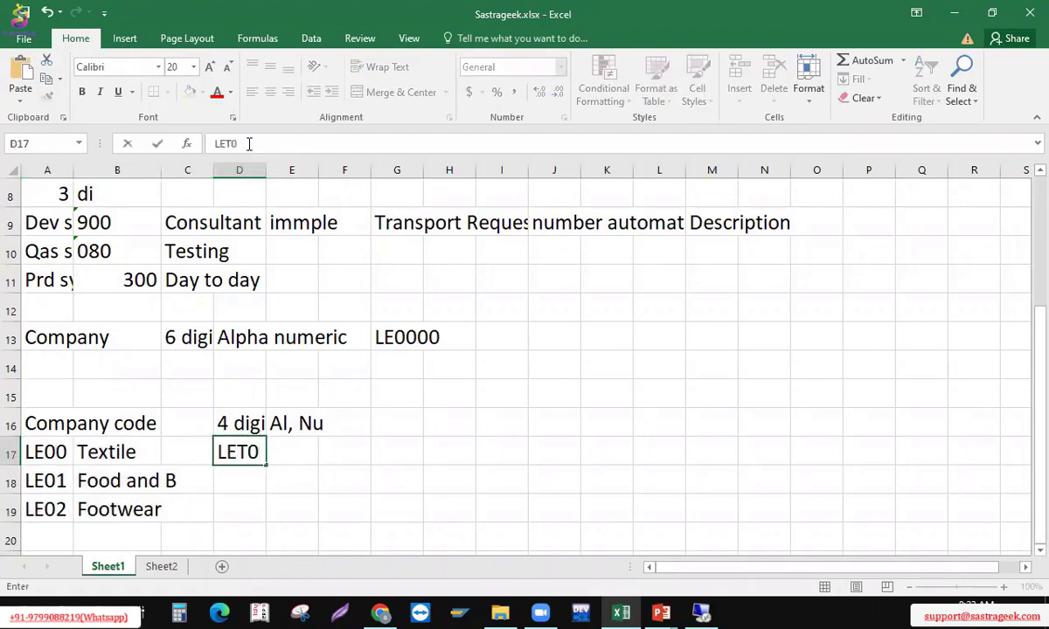
key(BackSpace)
text(E)
key(Return)
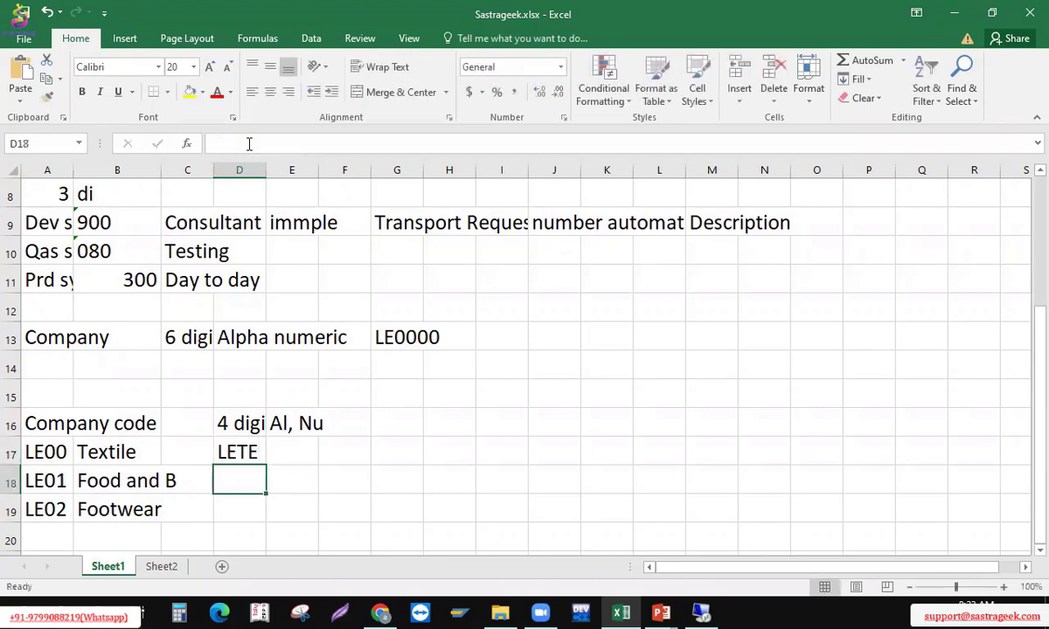
text(LE)
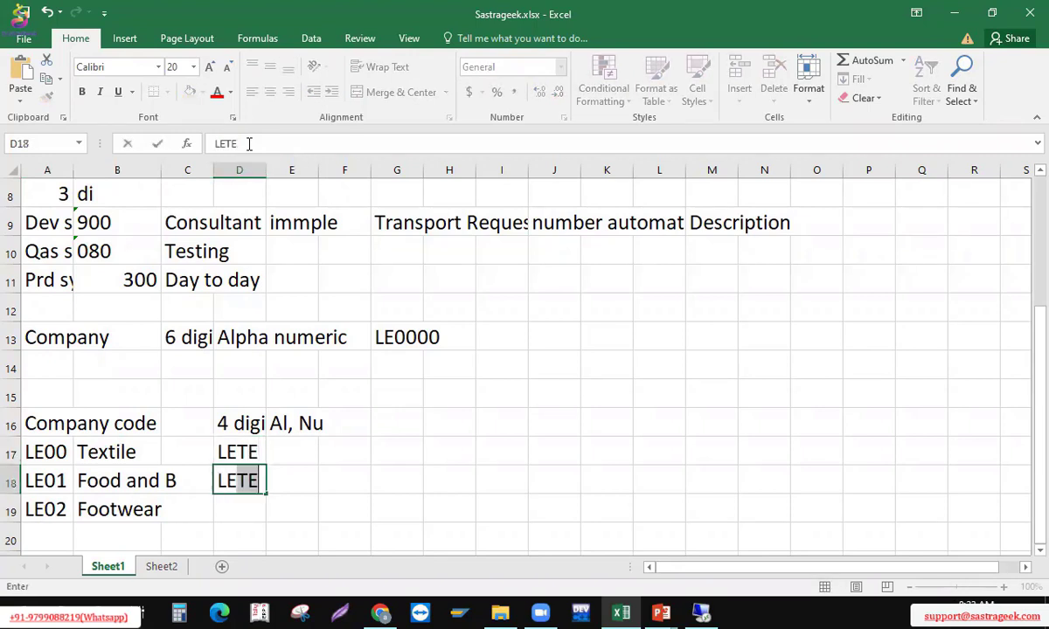
text(Fo)
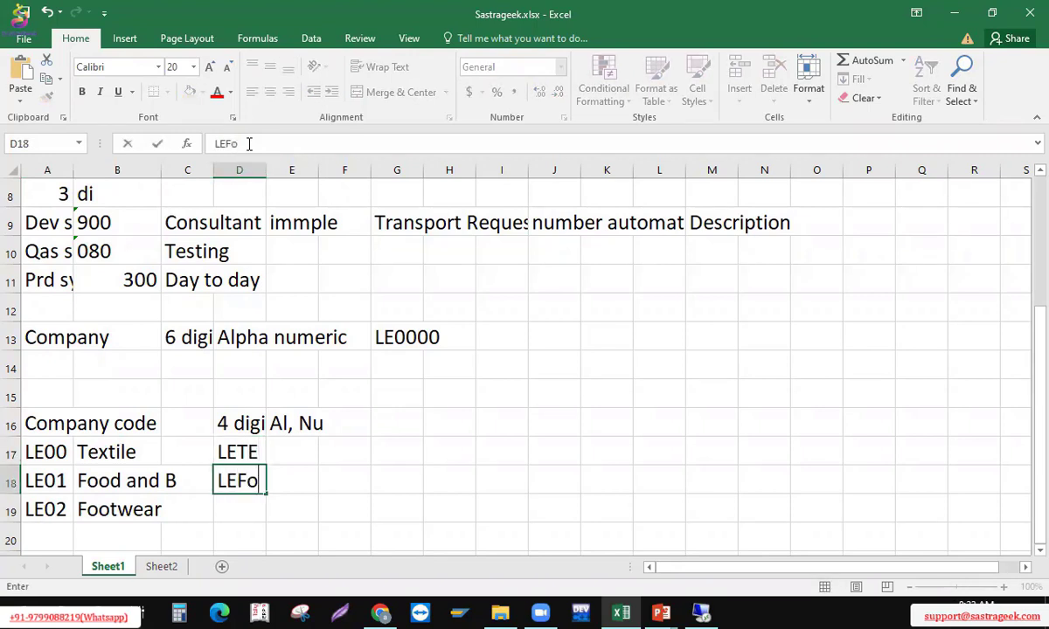
key(BackSpace)
text(O)
key(Return)
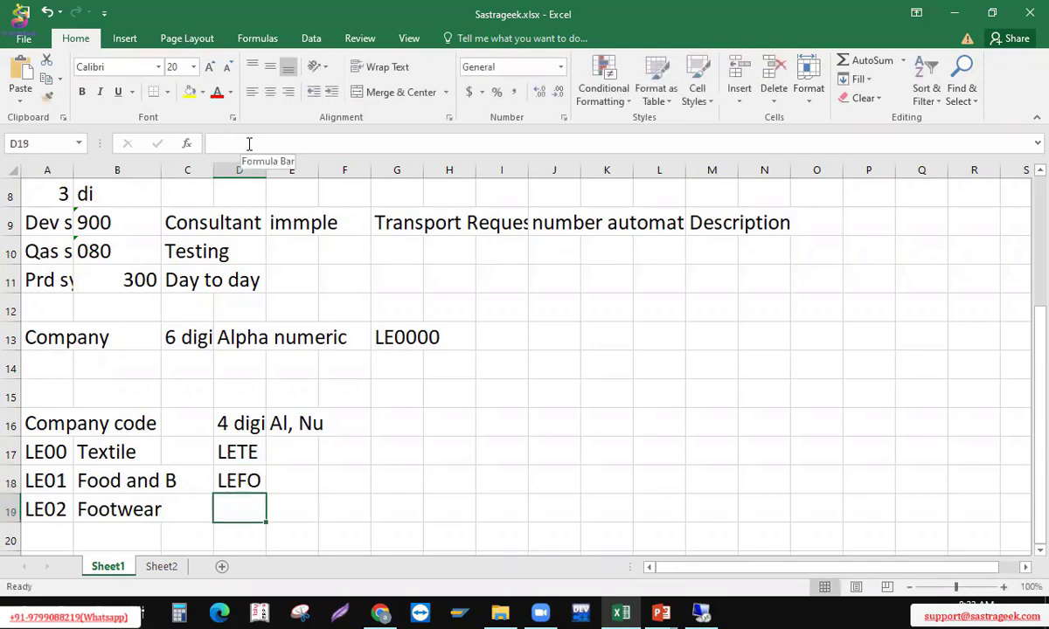
text(LEF)
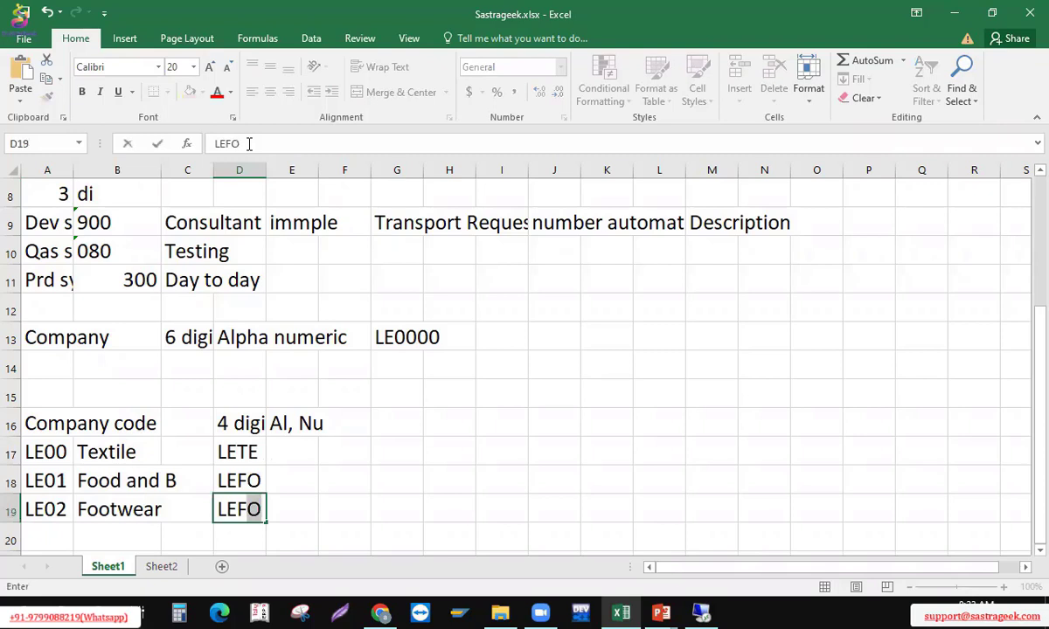
text(T)
key(Return)
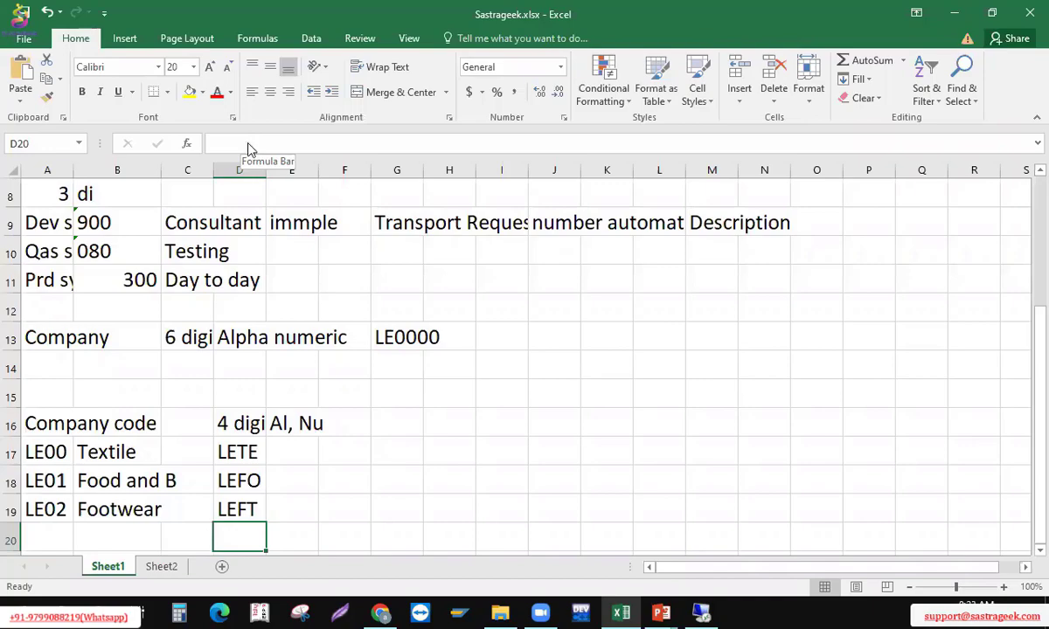
key(alt+Tab)
key(alt+Tab)
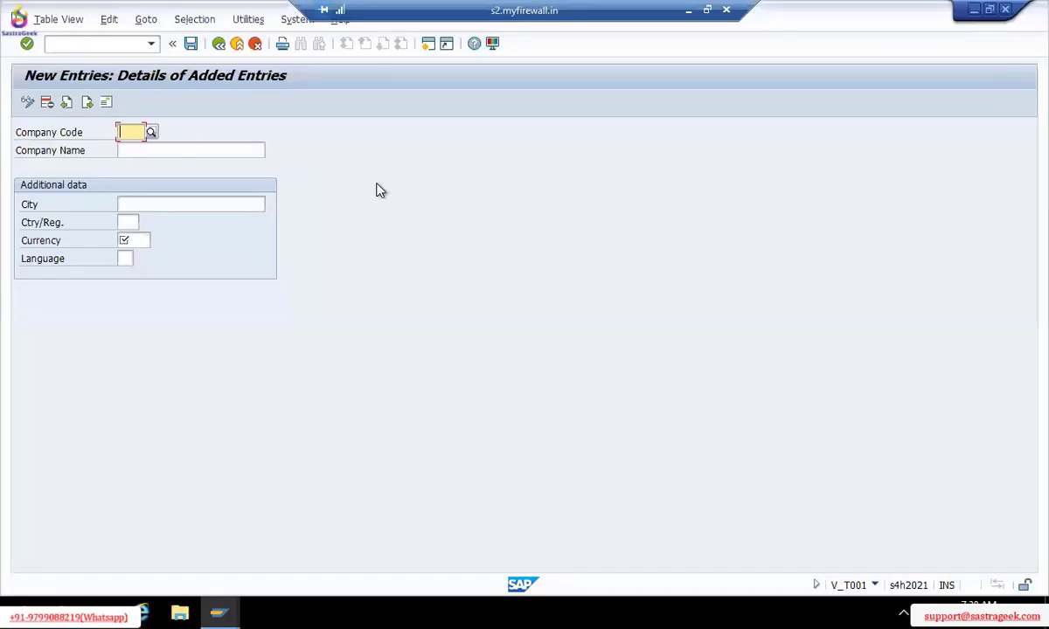
Enter company code LE00 with company name 'LE00 Textiles Private Ltd'
text(LEC)
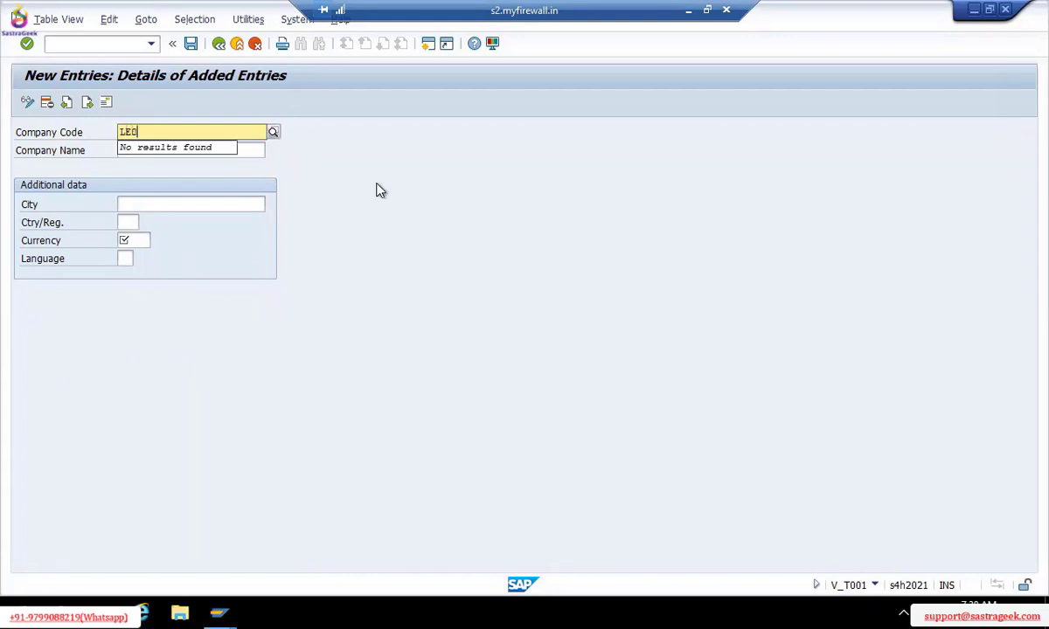
text(0)
key(Tab)
text(LE)
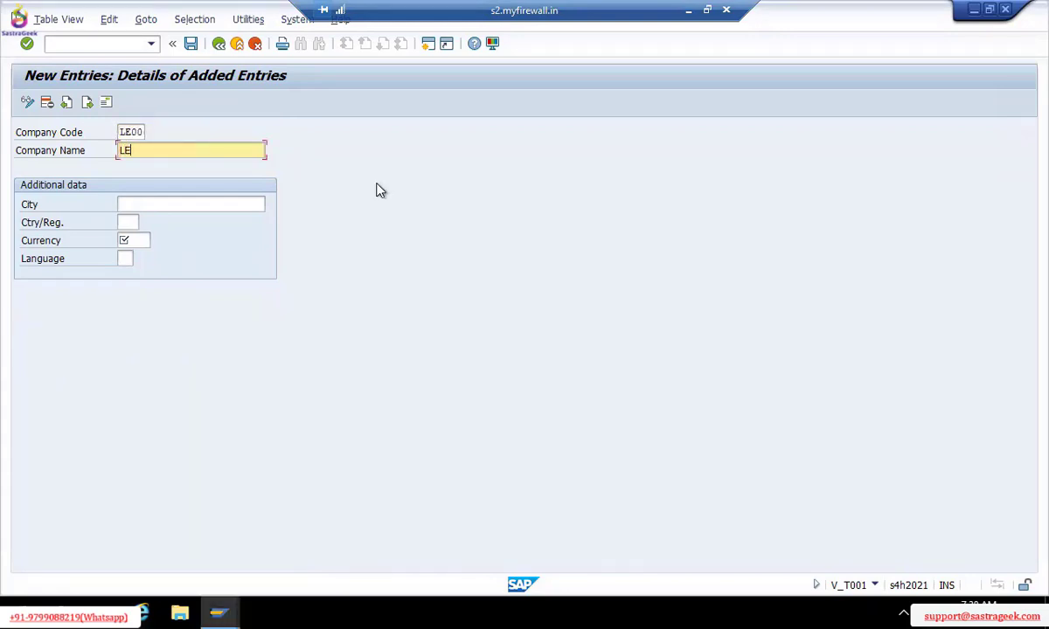
text(00 Te)
text(xt)
text(1)
text(les Priva)
text(te Lim)
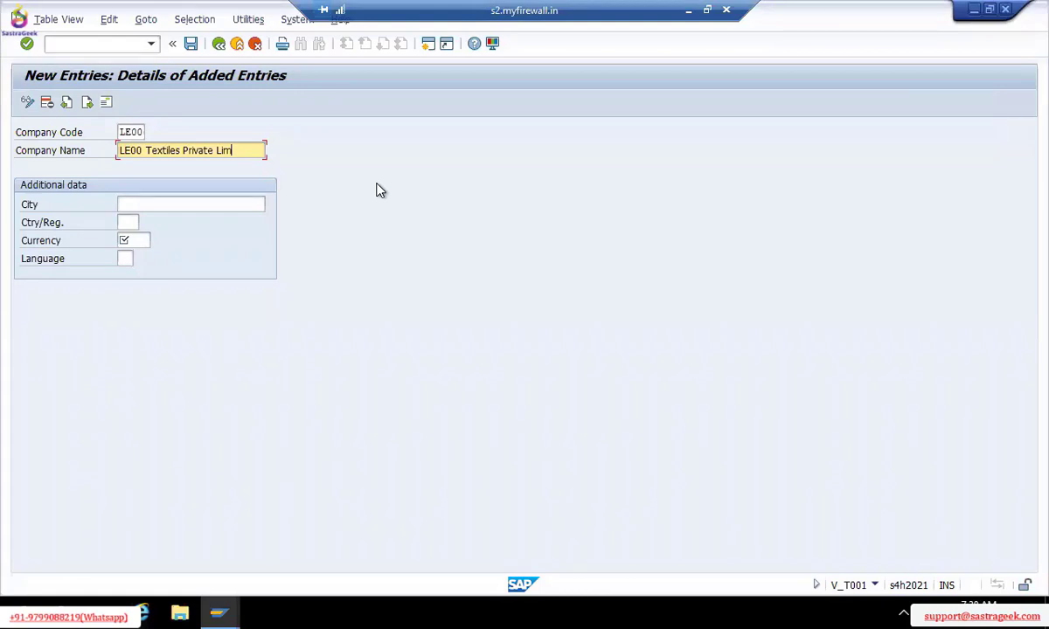
key(BackSpace)
key(BackSpace)
text(TD)
key(BackSpace)
key(BackSpace)
text(td)
click(149, 208)
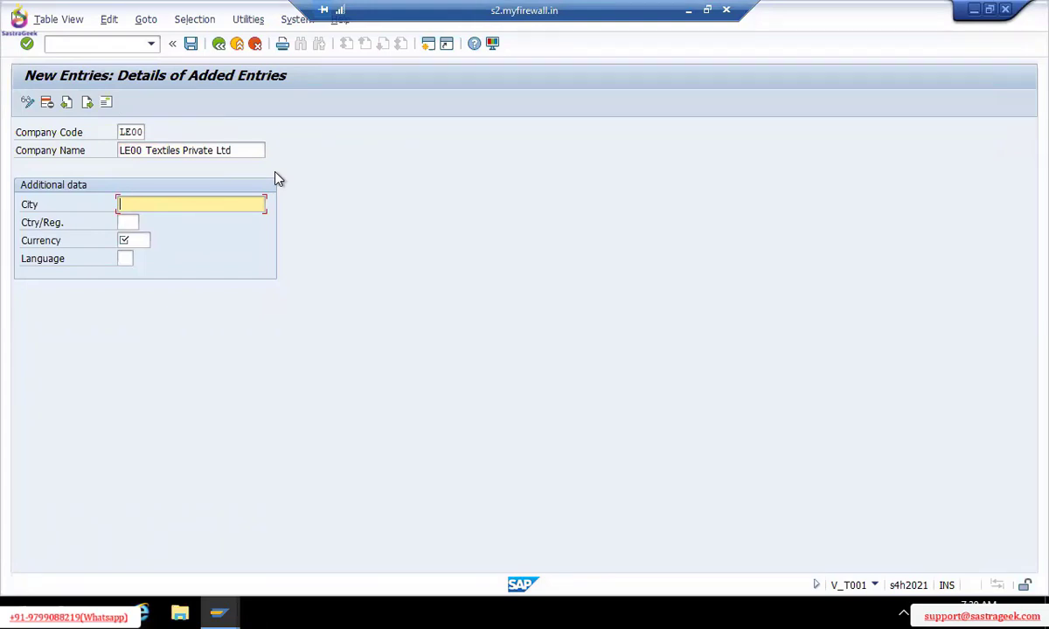
Set city XYZ, country IN, currency INR and language EN for LE00
text(XYZ)
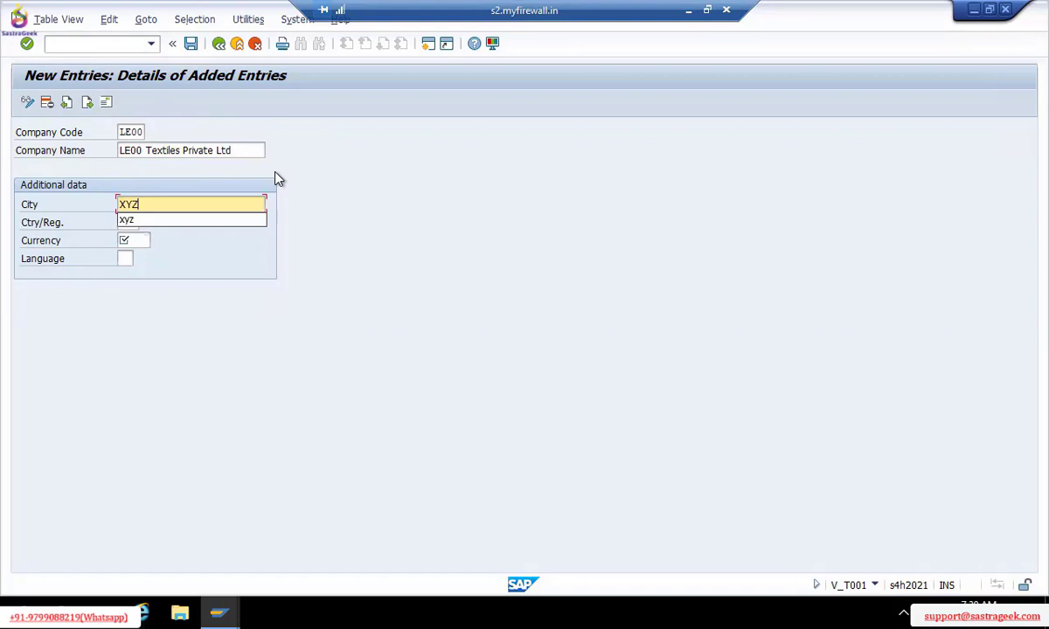
key(Tab)
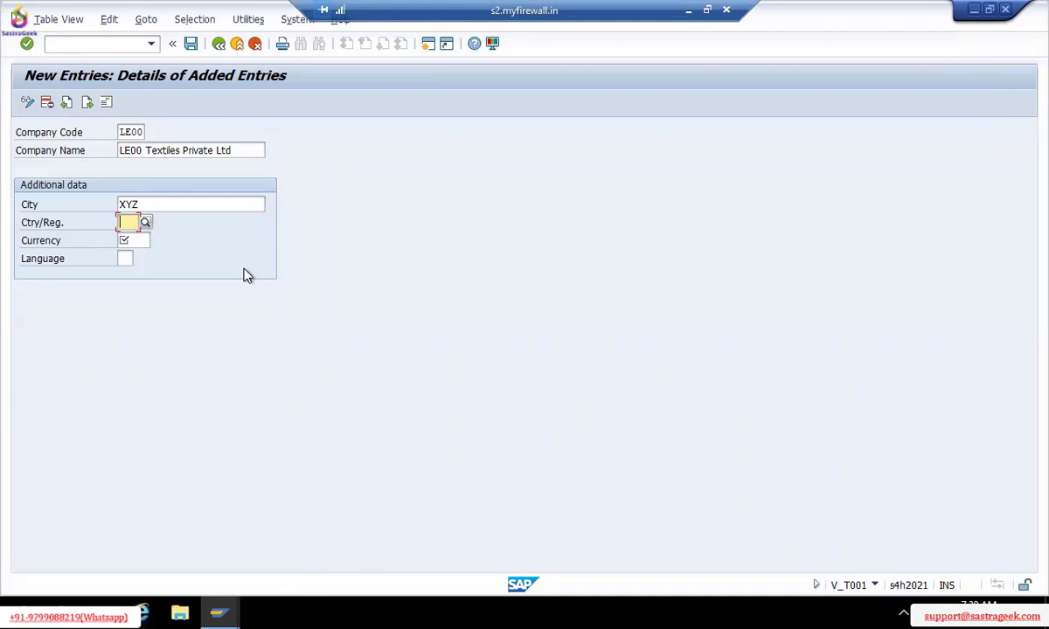
text(I)
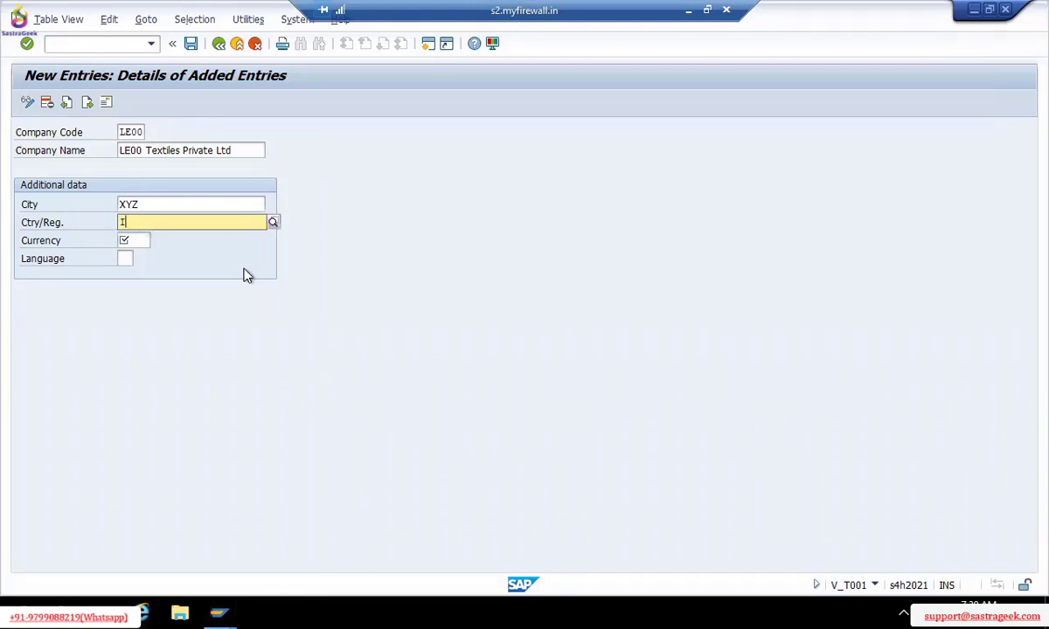
text(N)
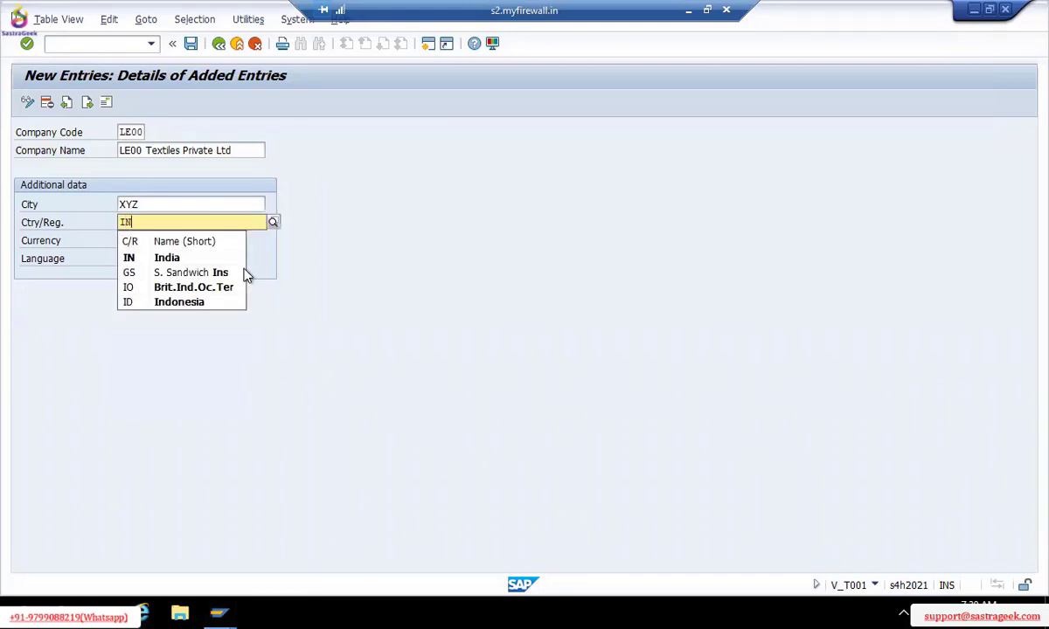
key(Tab)
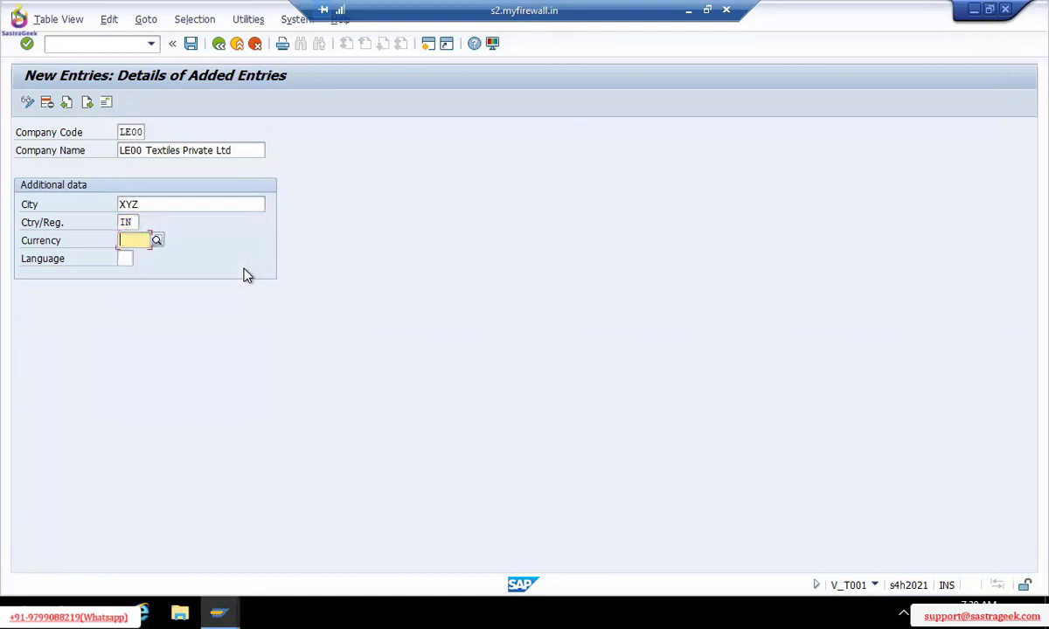
text(In)
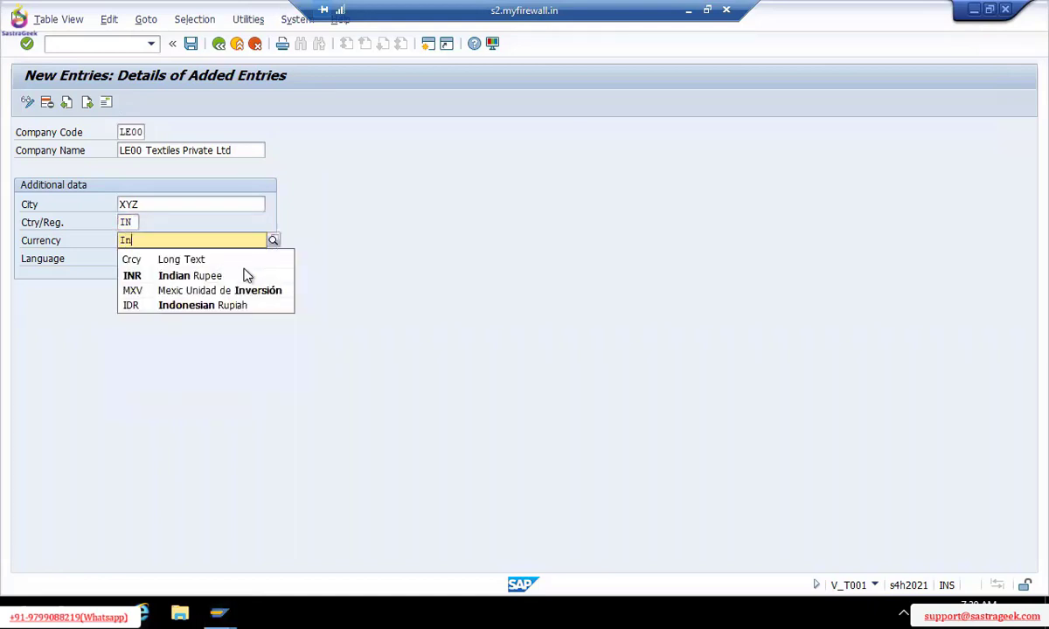
text(r)
key(Tab)
text(En)
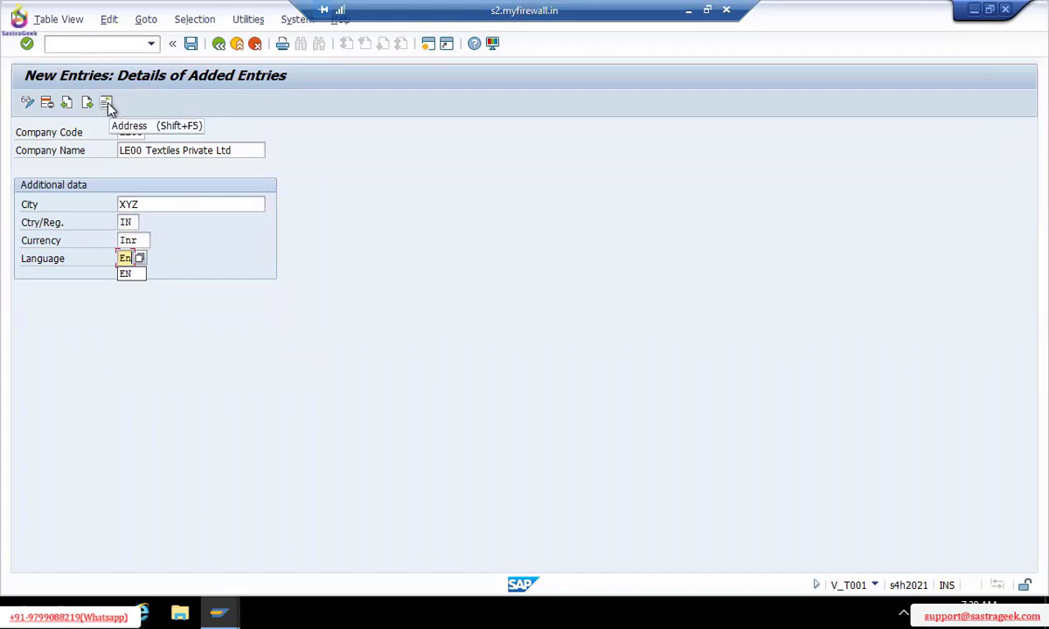
In LE00's address, name the company 'Leo Textiles PVT LTD' with country IN
click(192, 44)
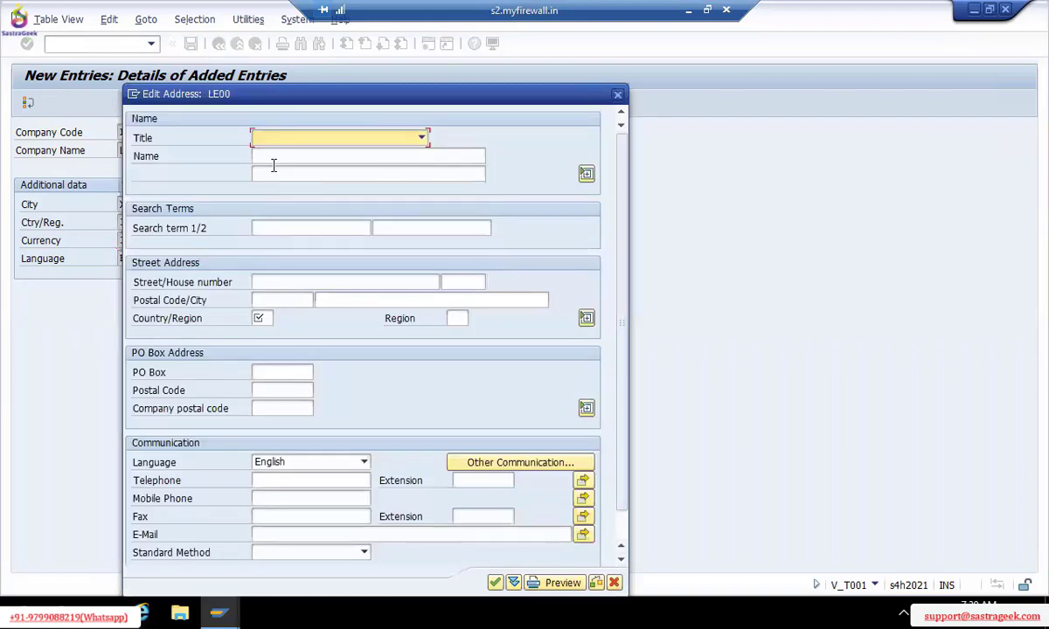
click(274, 162)
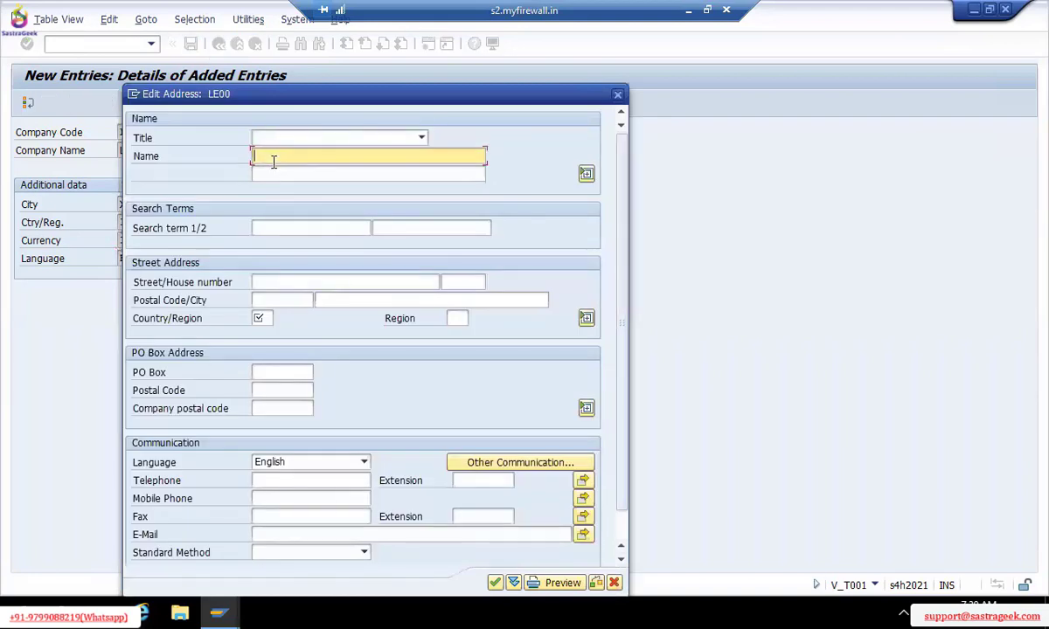
text(Leo Textiles PVT L)
text(TD)
click(270, 287)
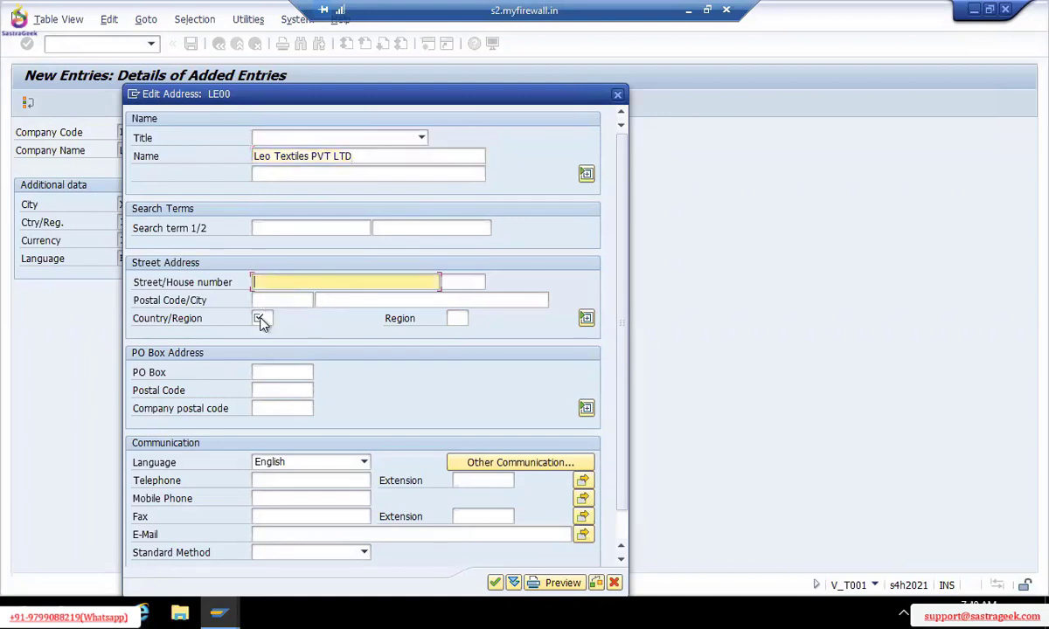
click(259, 319)
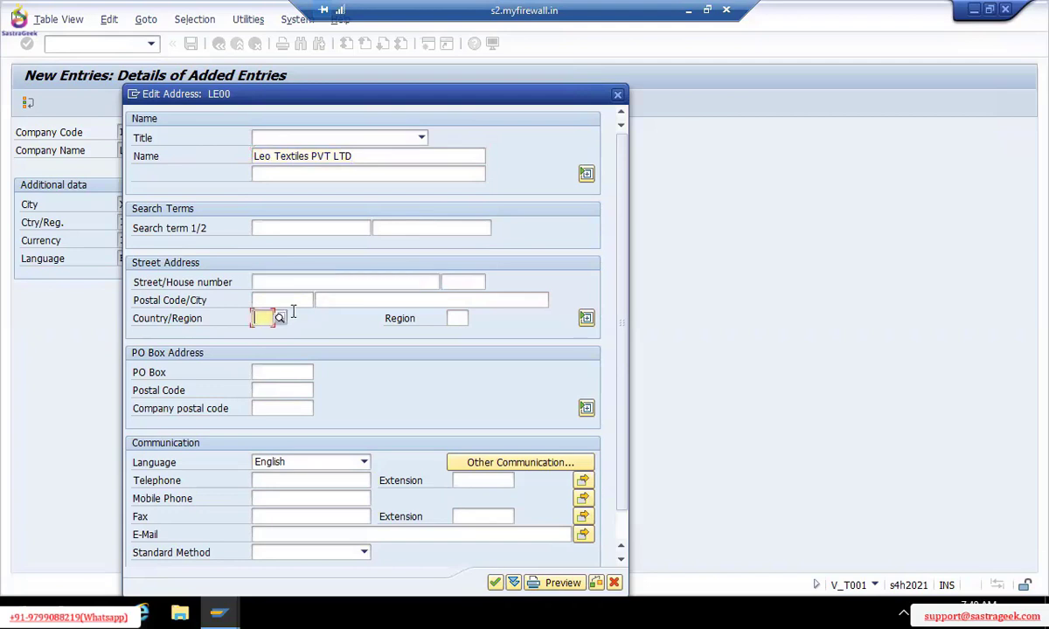
text(IN)
key(Return)
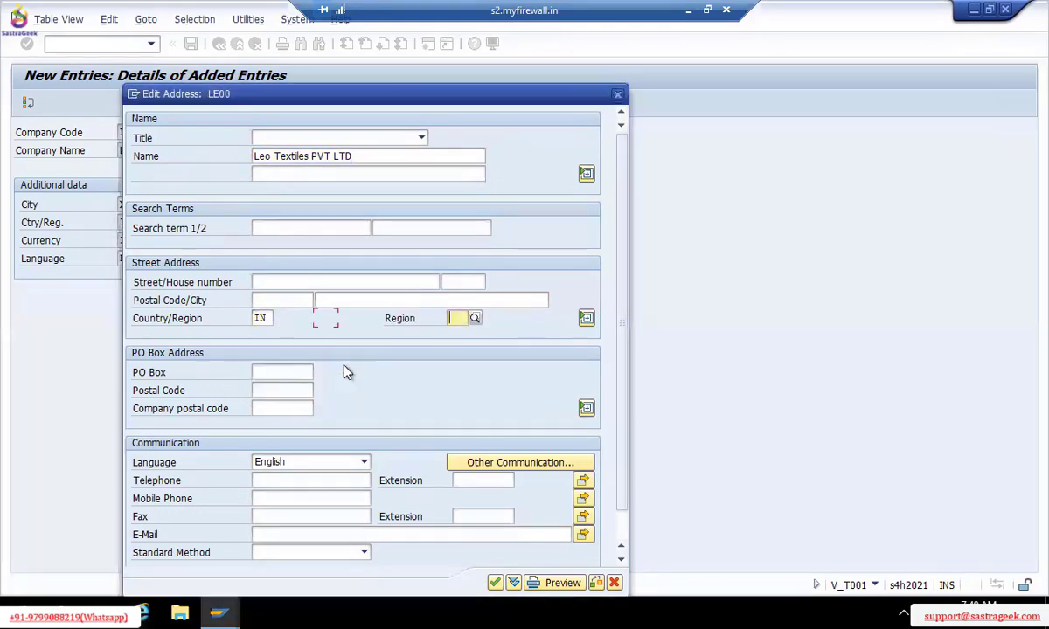
Enter the first telephone number with extension 1 and comment 'Rec'
click(276, 482)
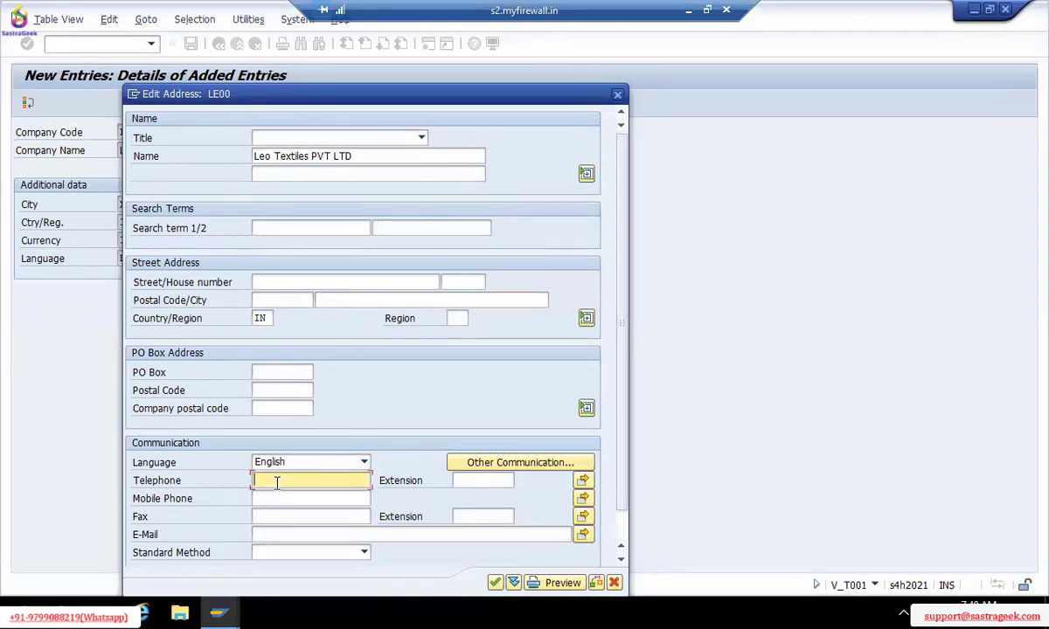
text(98989898)
click(583, 481)
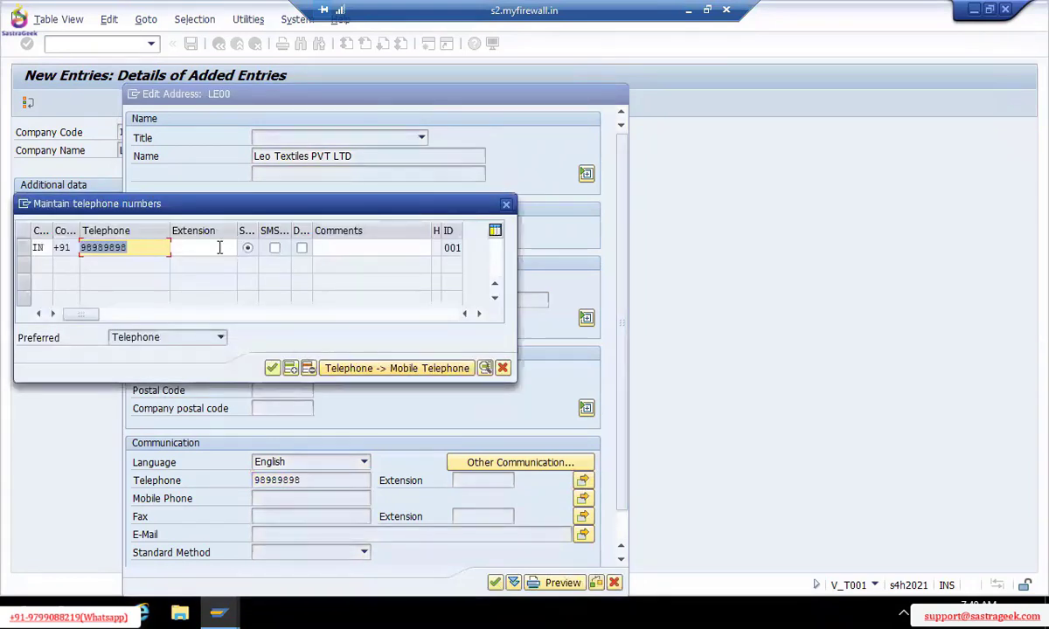
click(220, 247)
text(1)
click(334, 251)
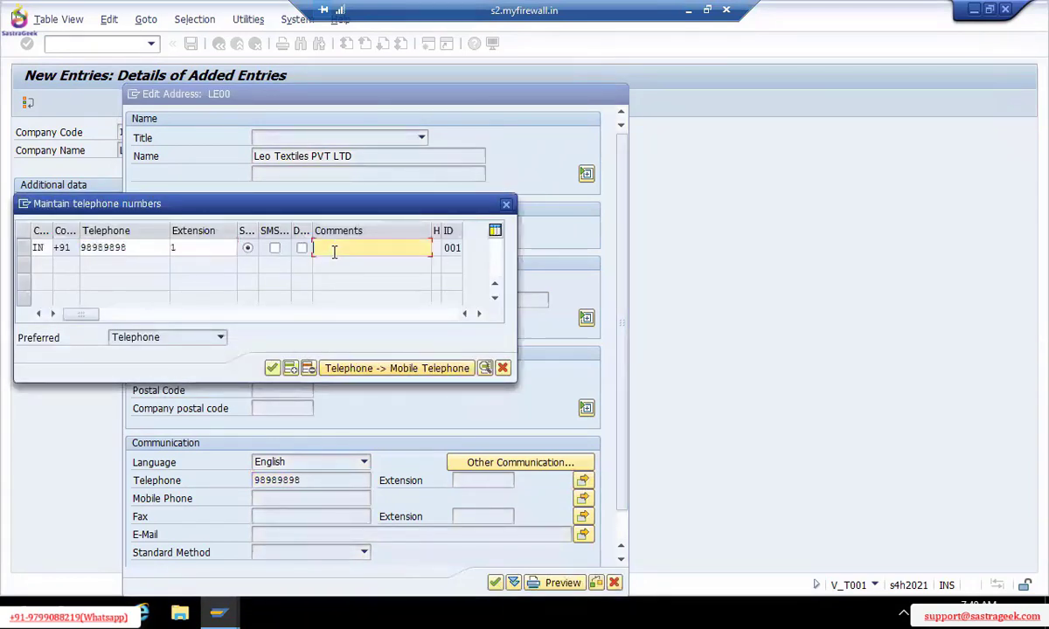
text(Rec)
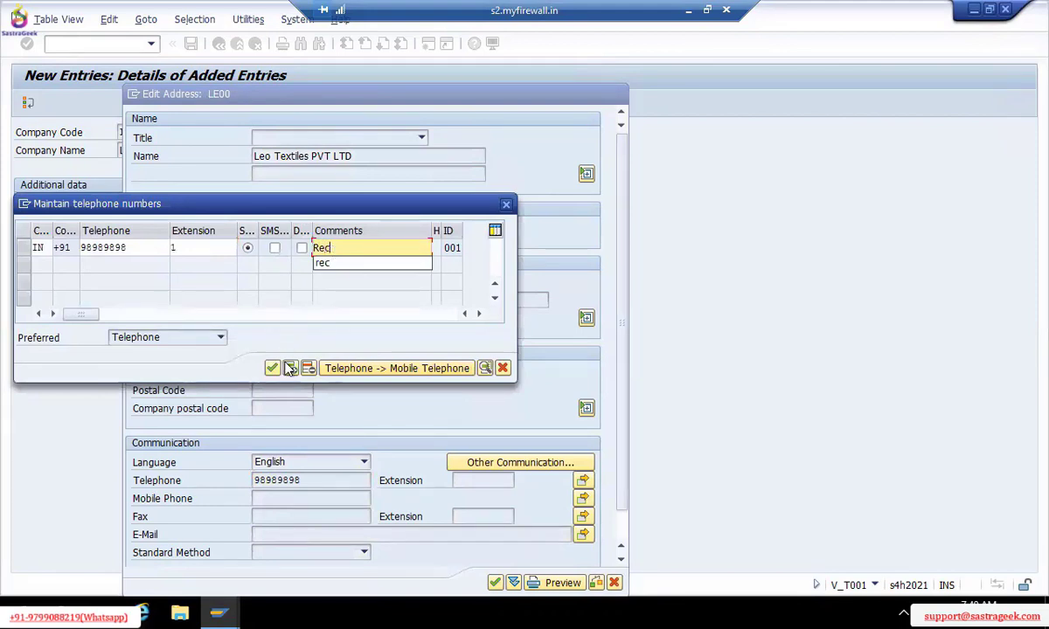
Add a second telephone number with extension 2 and comment 'te', then confirm
click(291, 368)
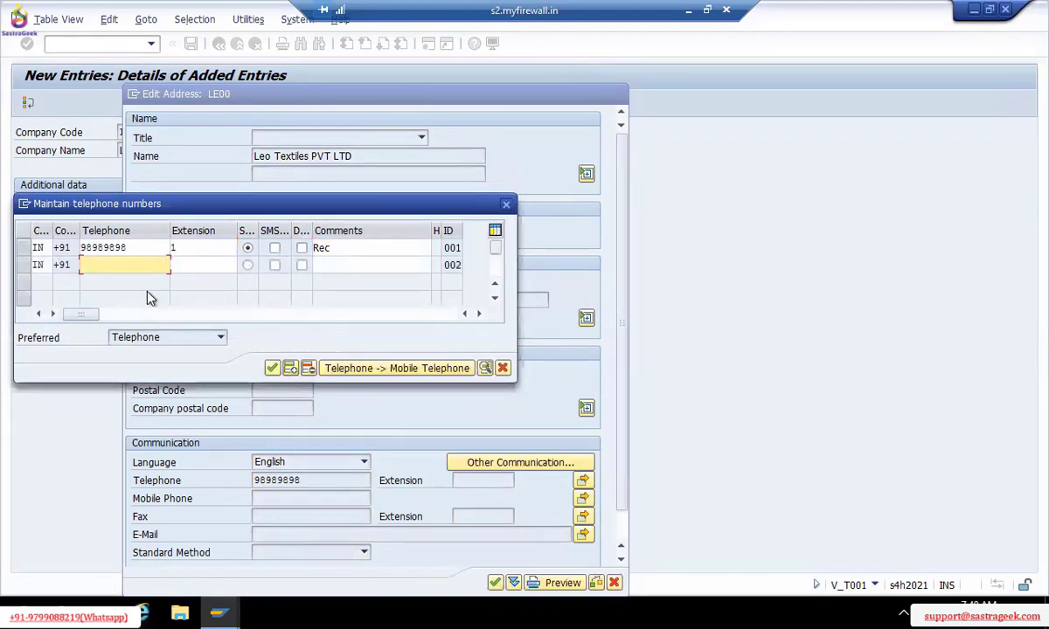
text(67878787)
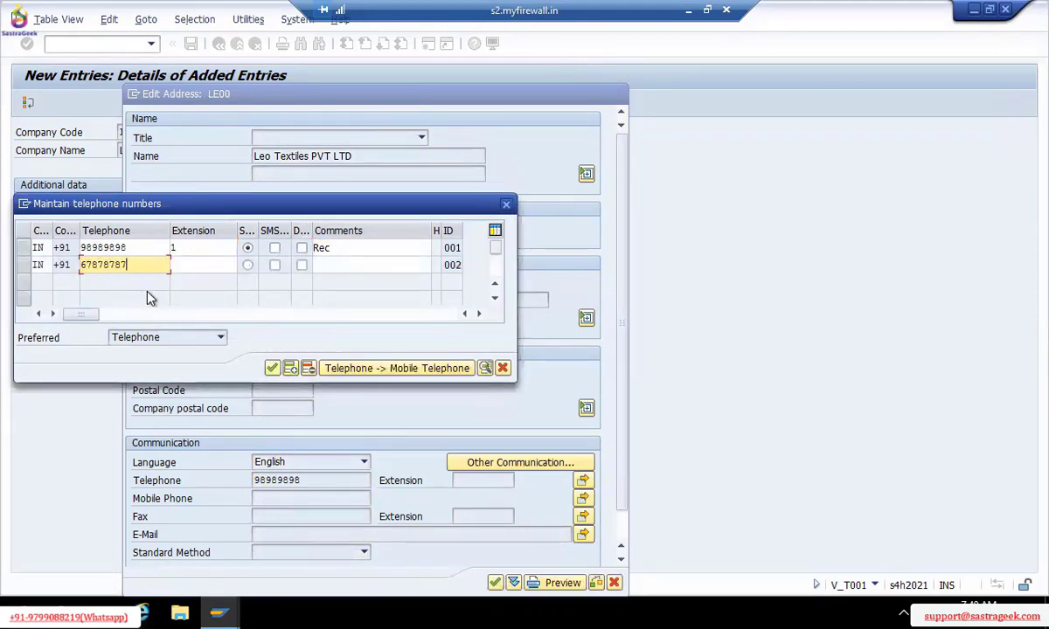
text(8)
key(Tab)
text(2)
key(Tab)
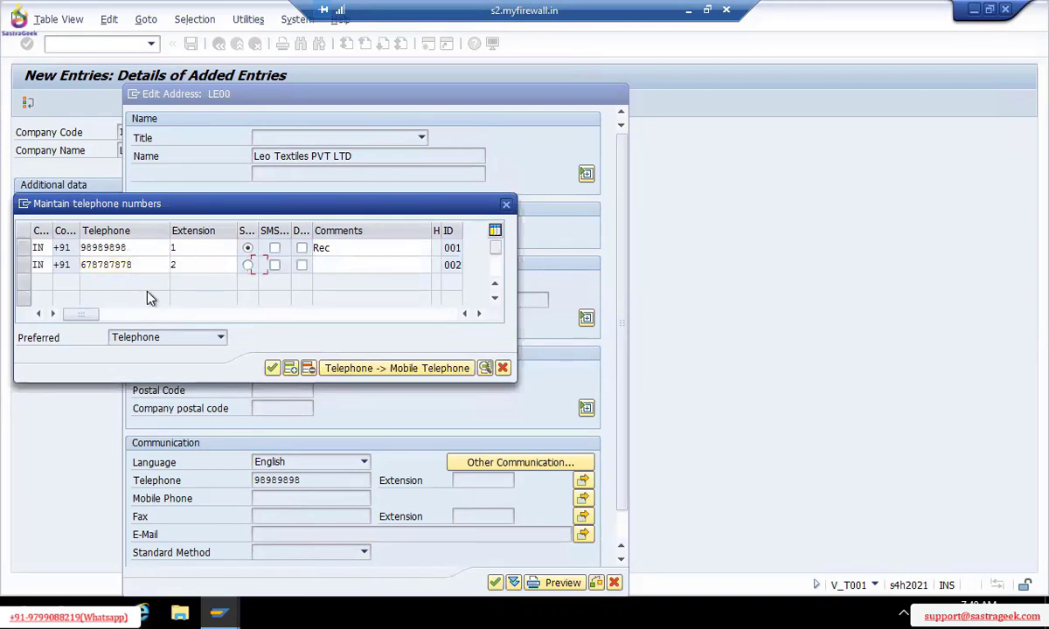
key(Tab)
key(Tab)
key(Tab)
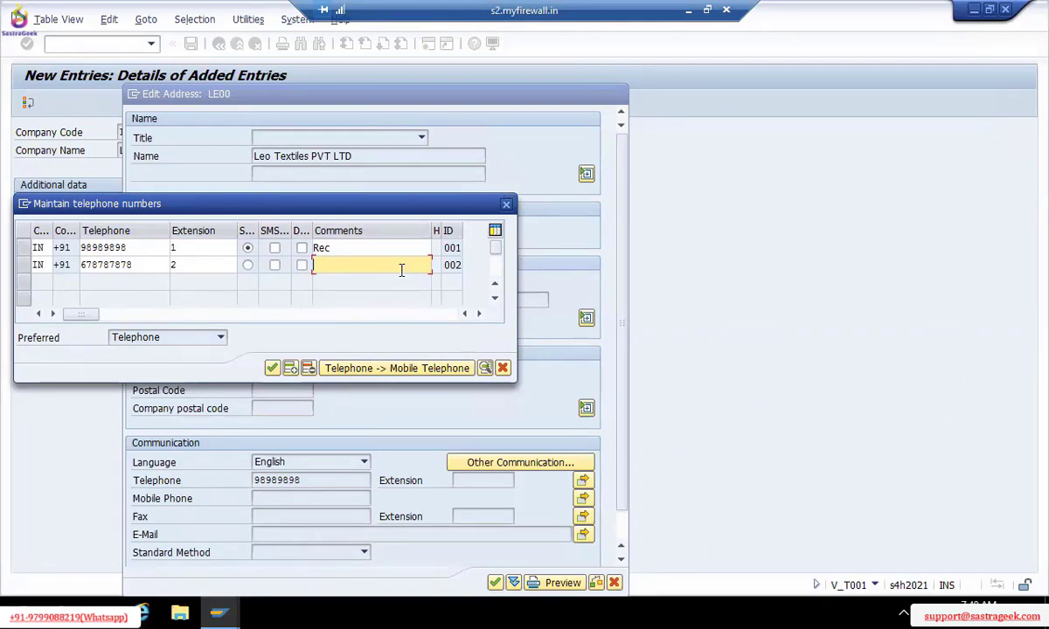
text(te)
click(272, 368)
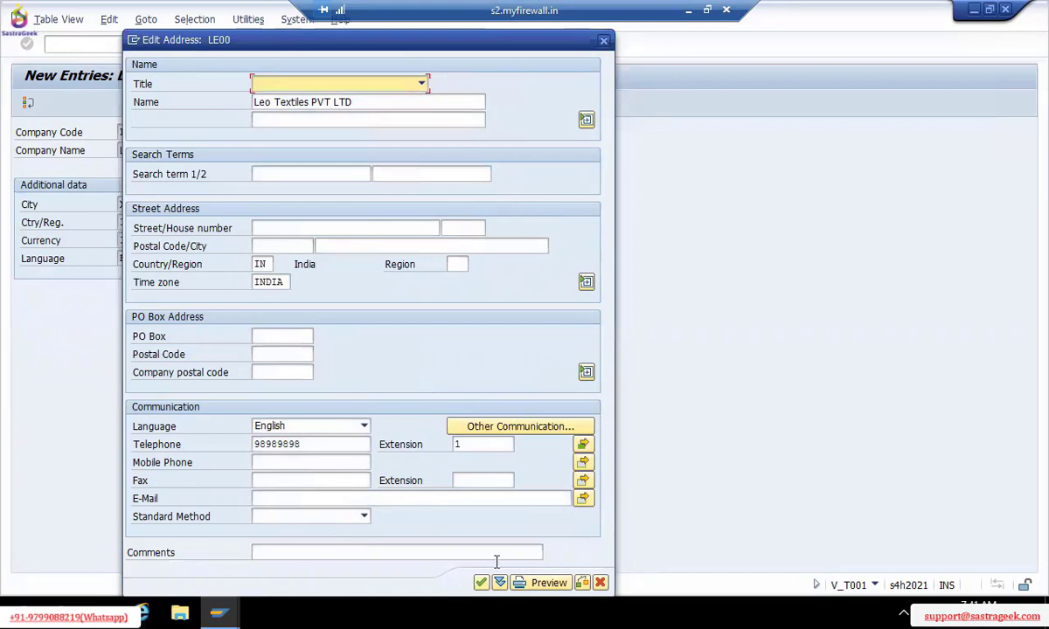
Complete the company address with its fax and standard communication method, and confirm it
click(283, 479)
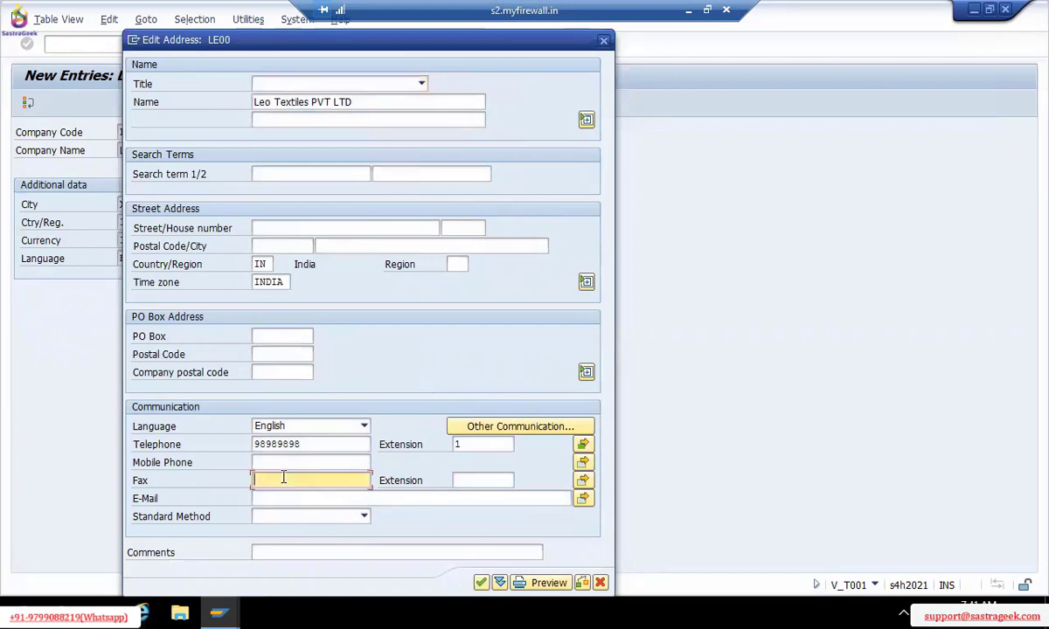
click(271, 517)
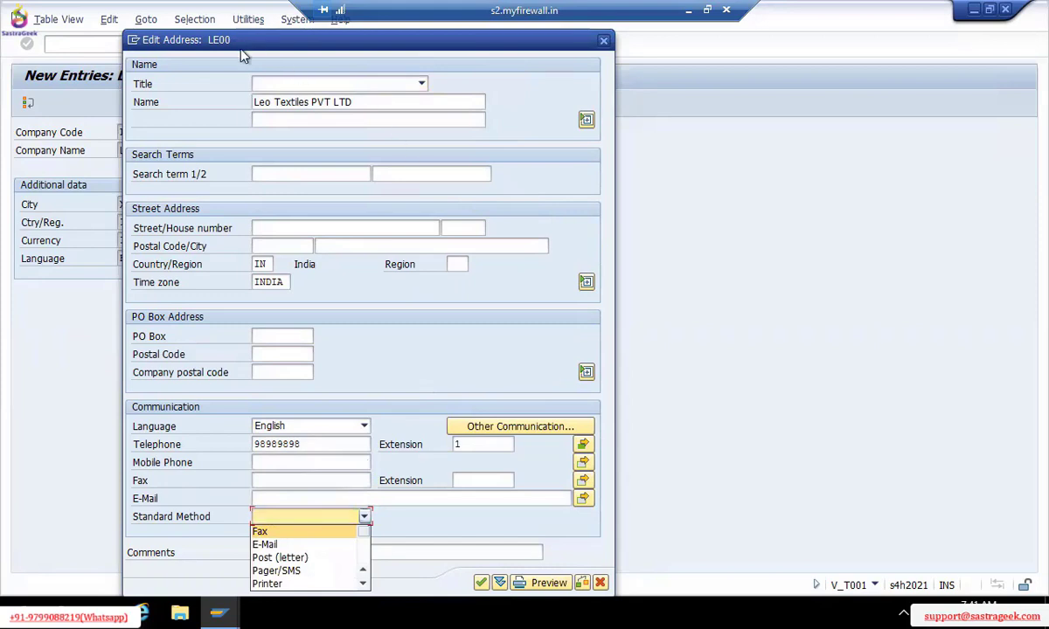
click(481, 584)
click(480, 584)
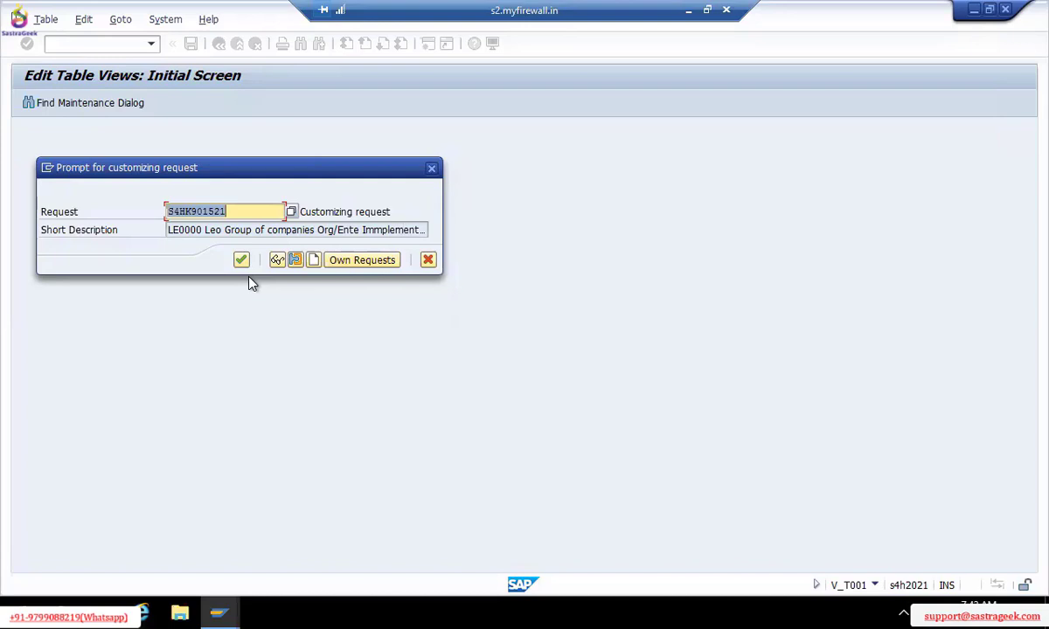
Keep customizing request S4HK901521 and save the LE00 Textiles Private Ltd entry under it
click(291, 213)
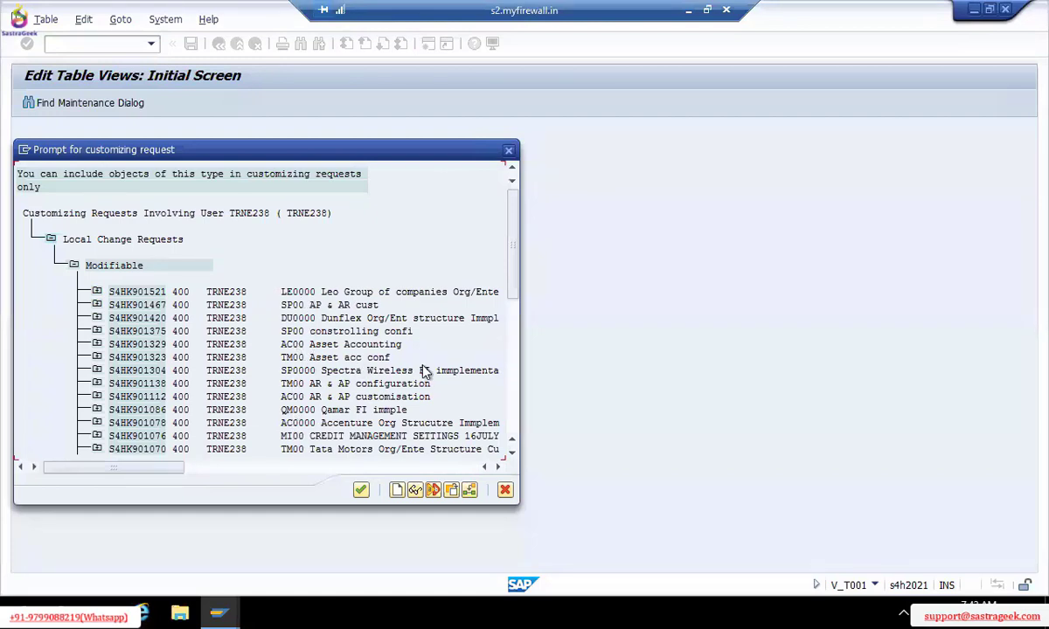
click(506, 491)
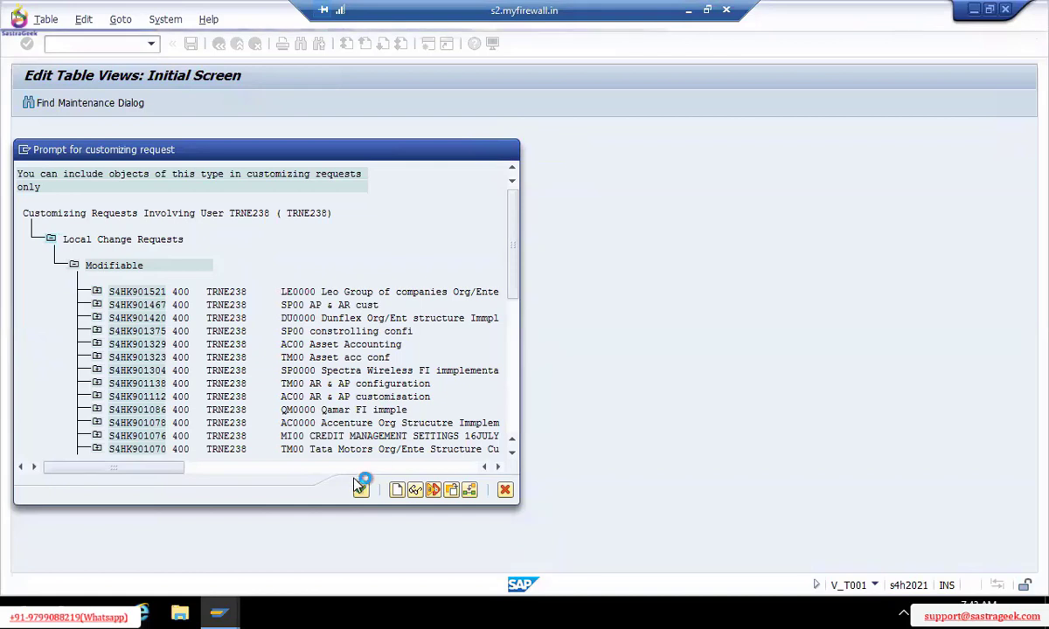
click(505, 489)
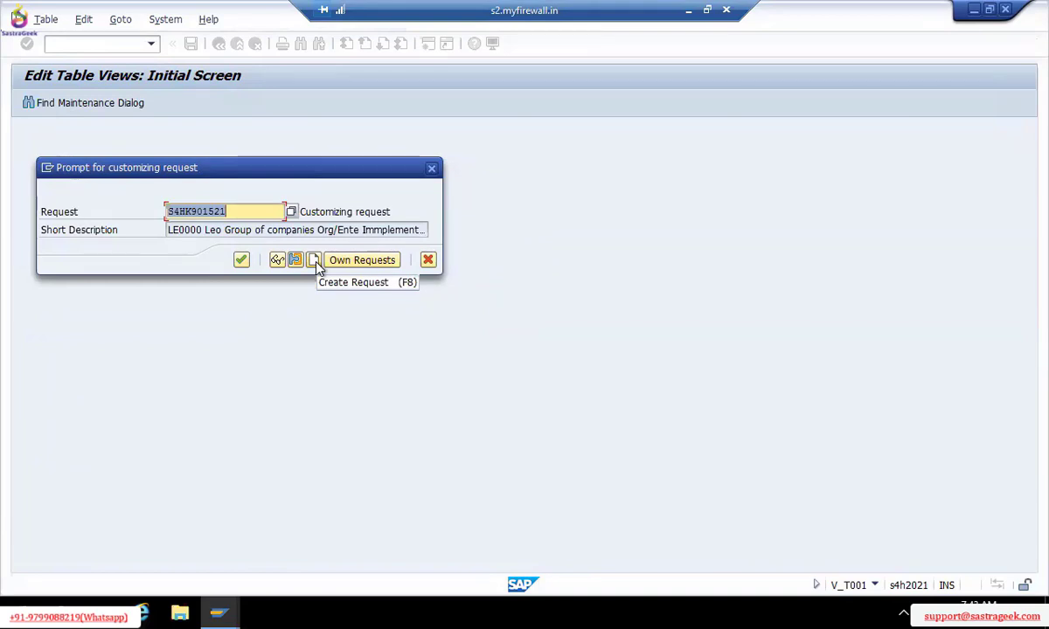
click(241, 261)
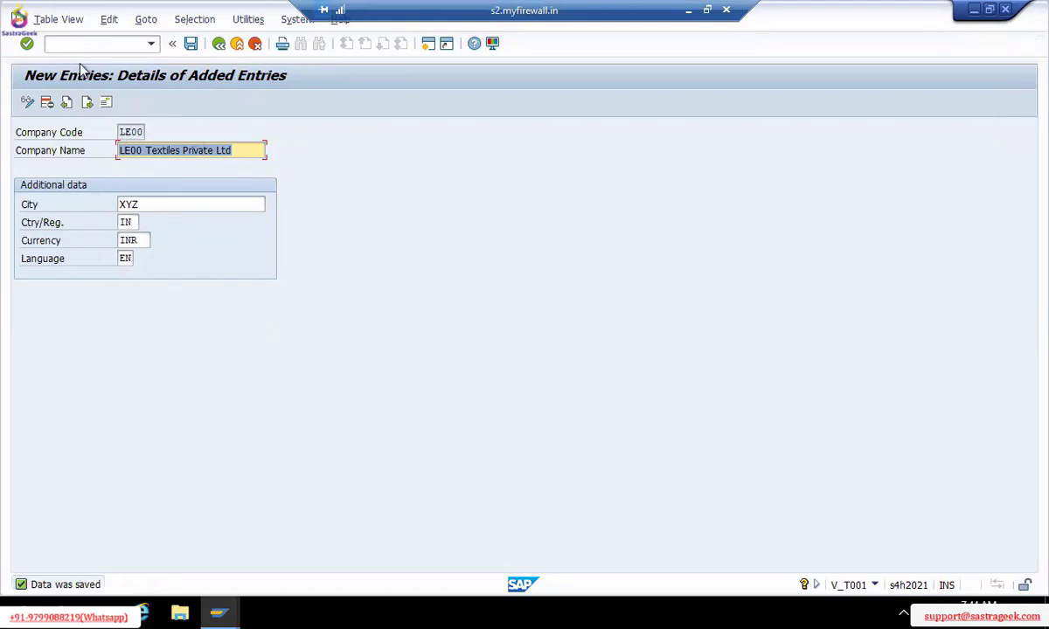
Start a blank company entry with company code LEF0
click(88, 104)
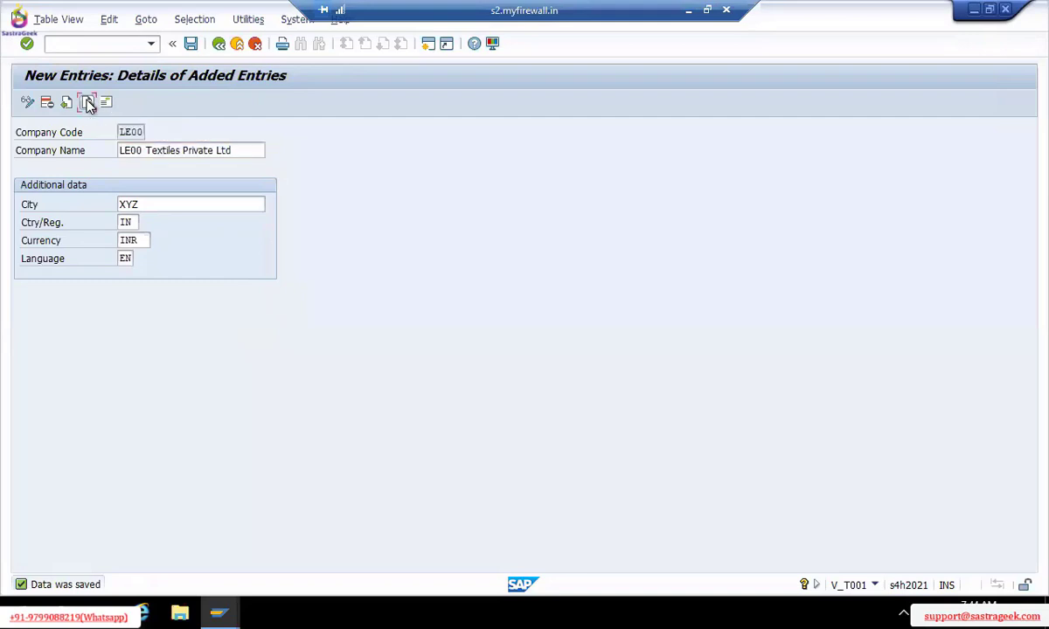
text(I)
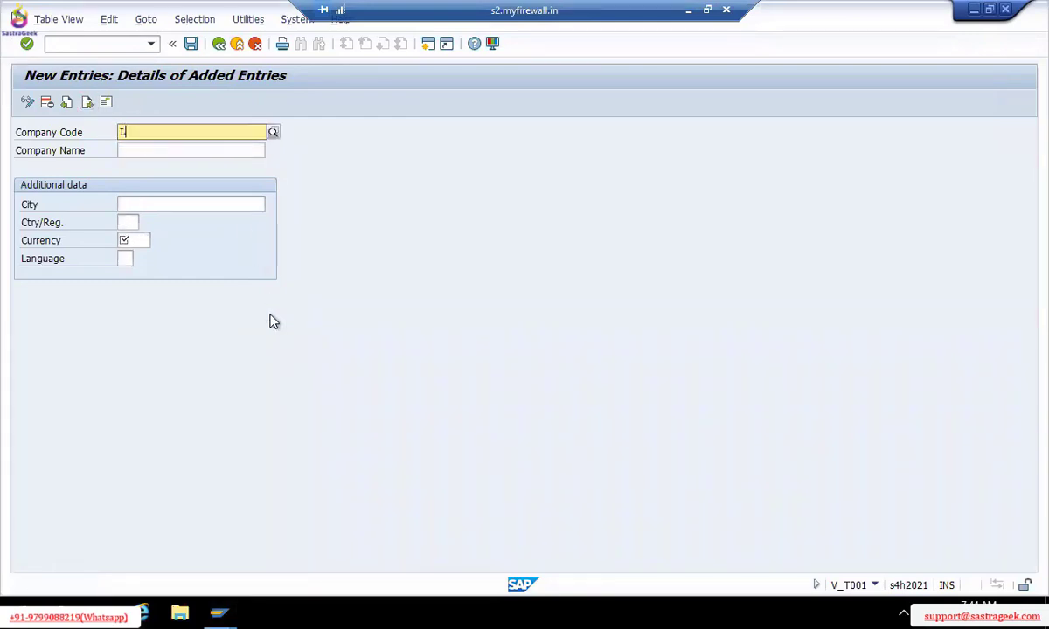
text(E)
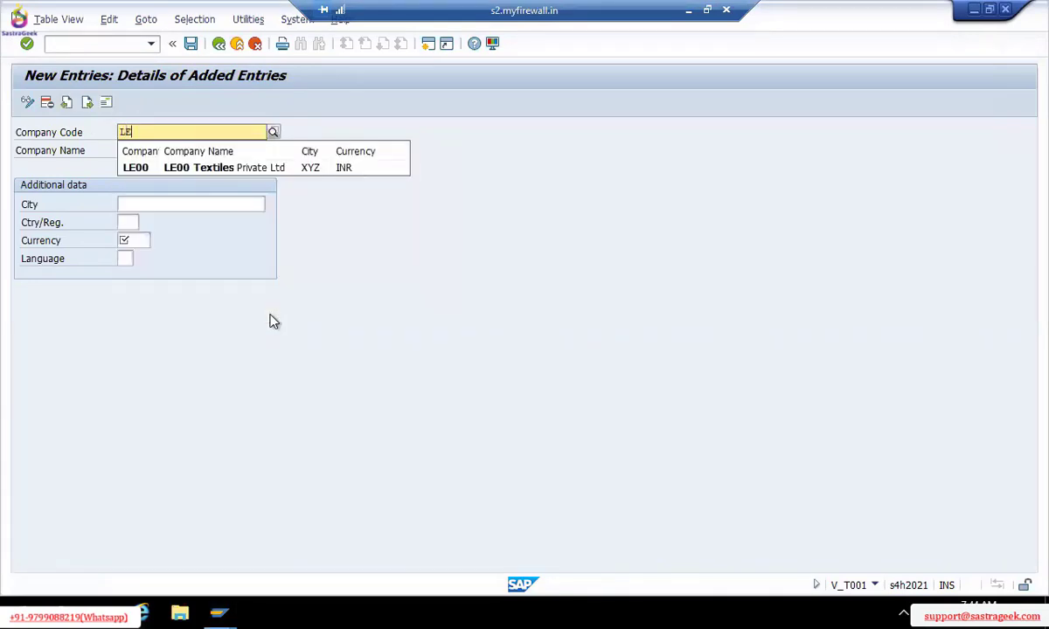
text(/f==/)
key(BackSpace)
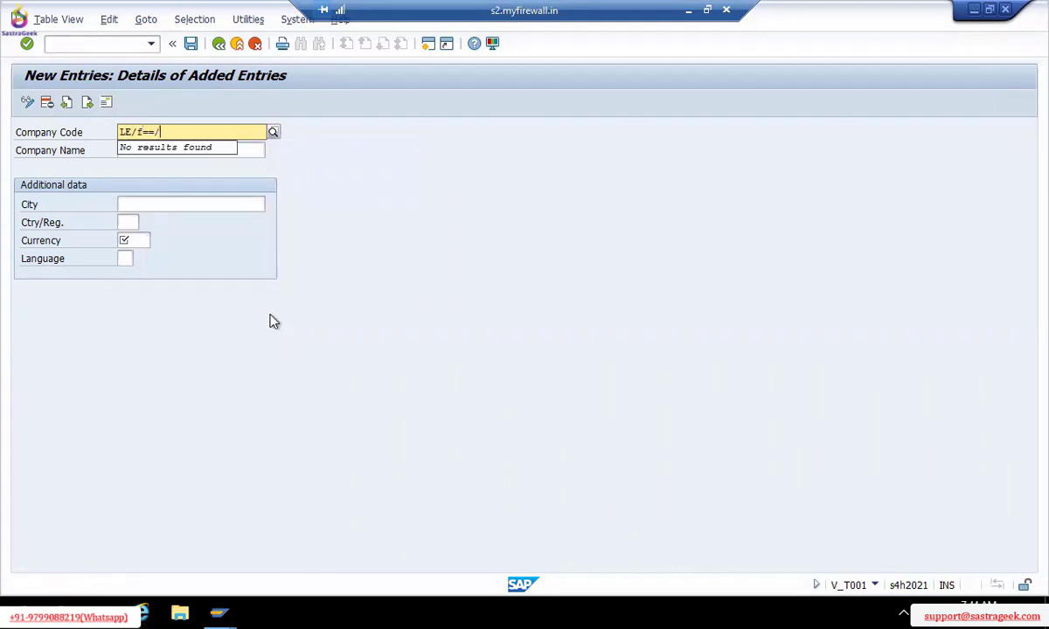
key(BackSpace)
key(BackSpace)
key(BackSpace)
key(BackSpace)
text(F0)
key(Tab)
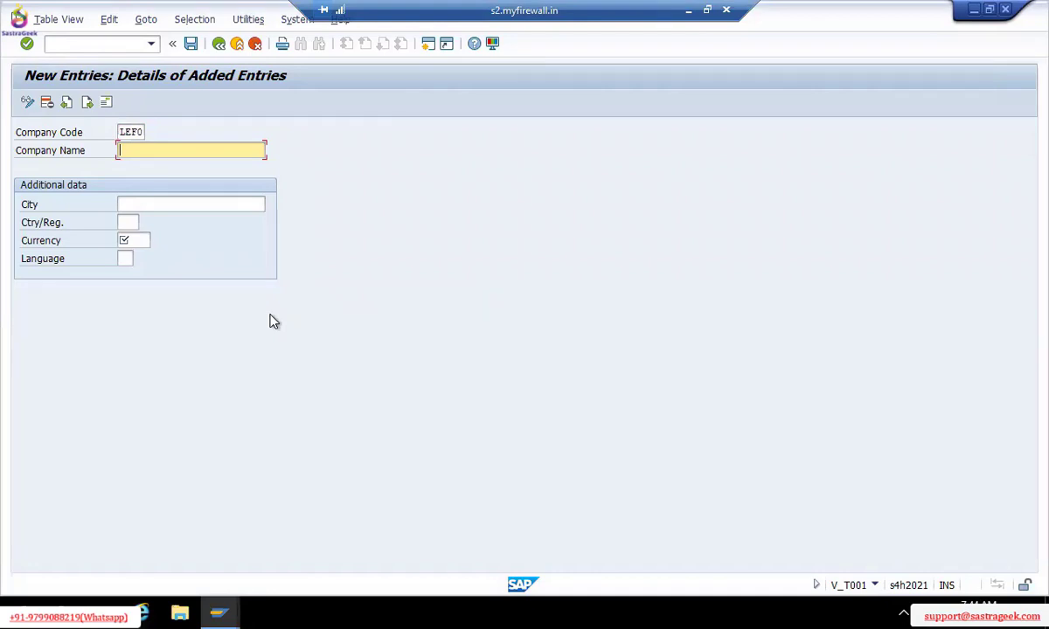
Enter Leo Footwear Pvt Ltd as the company name
text(LE)
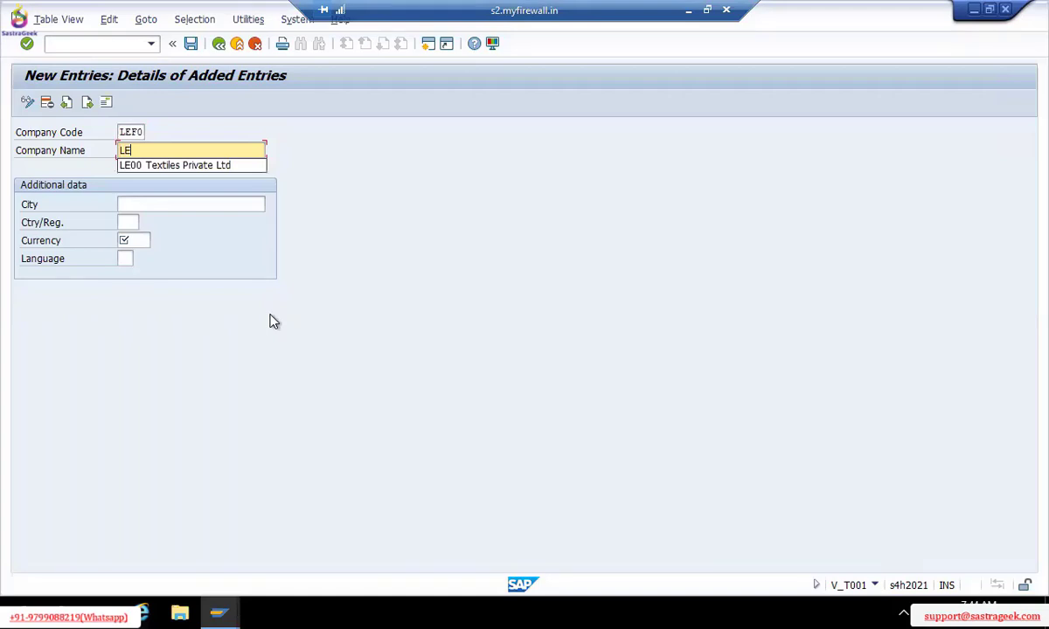
key(BackSpace)
key(BackSpace)
text(Leo F)
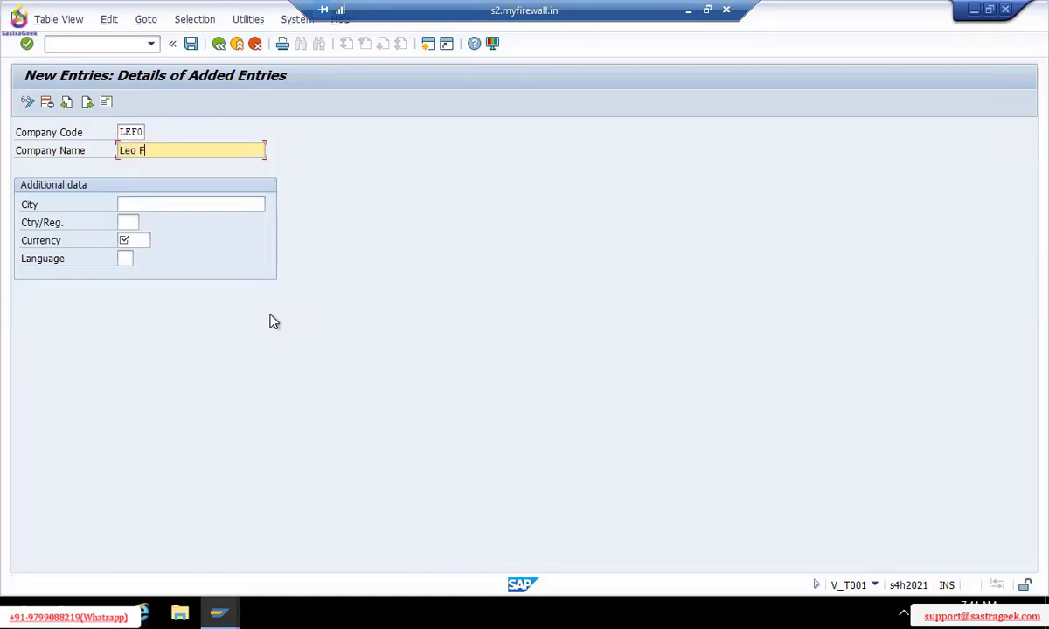
text(ootwear Pvt Ltd)
click(136, 201)
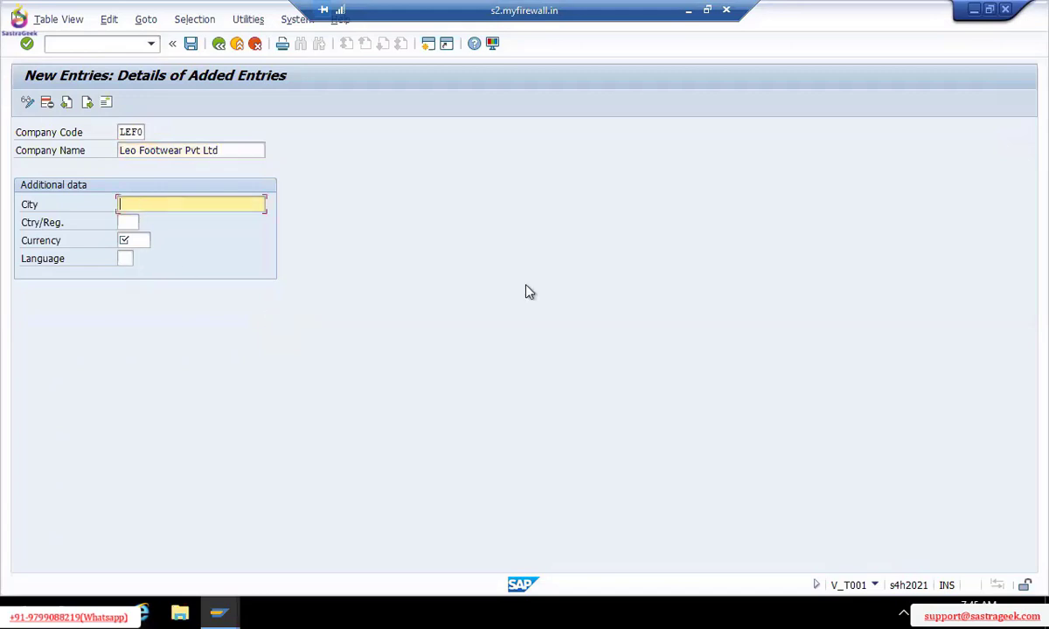
Fill in city XYS, country AU (Australia), currency AUD (Australian Dollar) and language EN
text(XYS)
key(Tab)
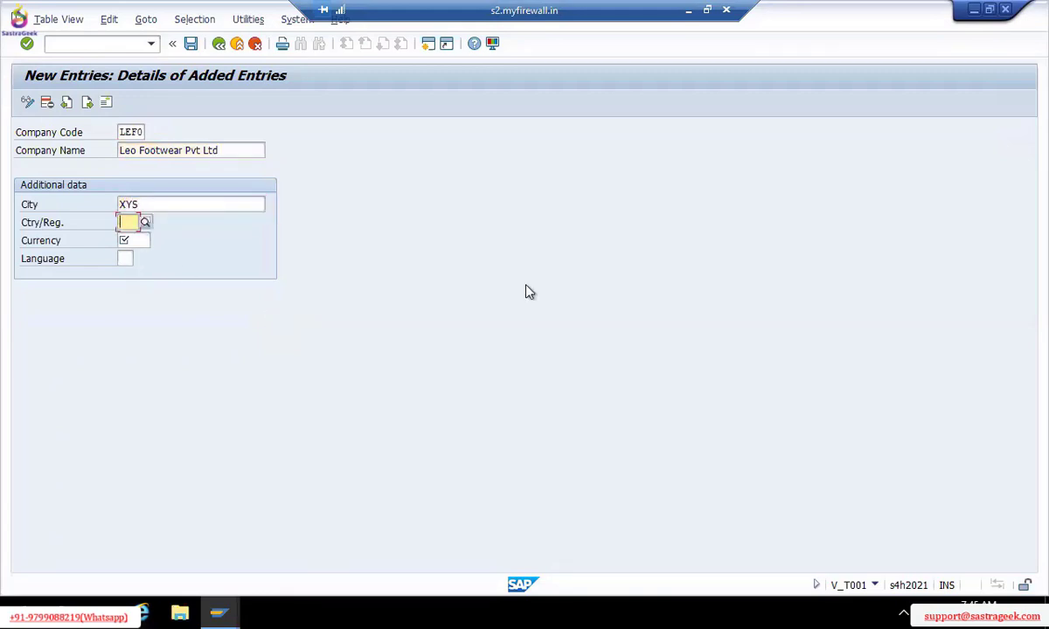
click(146, 223)
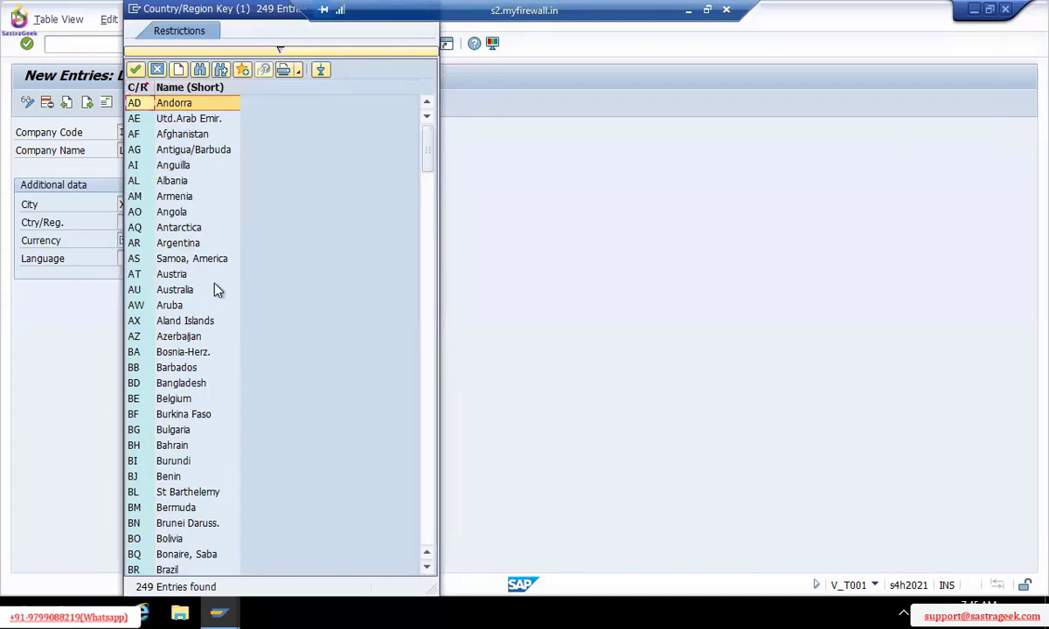
click(186, 293)
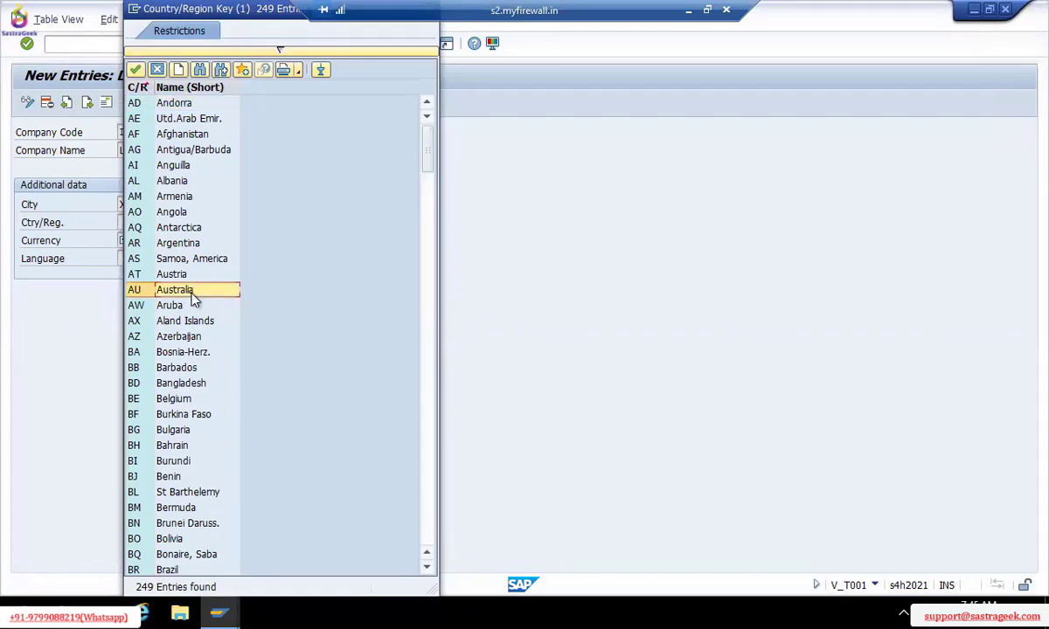
double_click(194, 297)
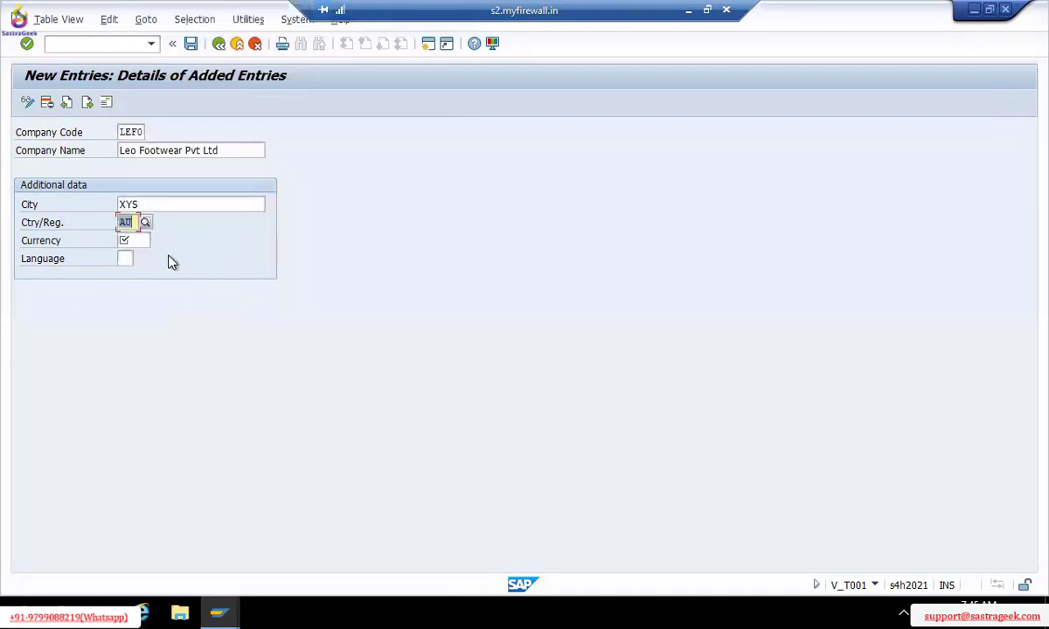
click(144, 240)
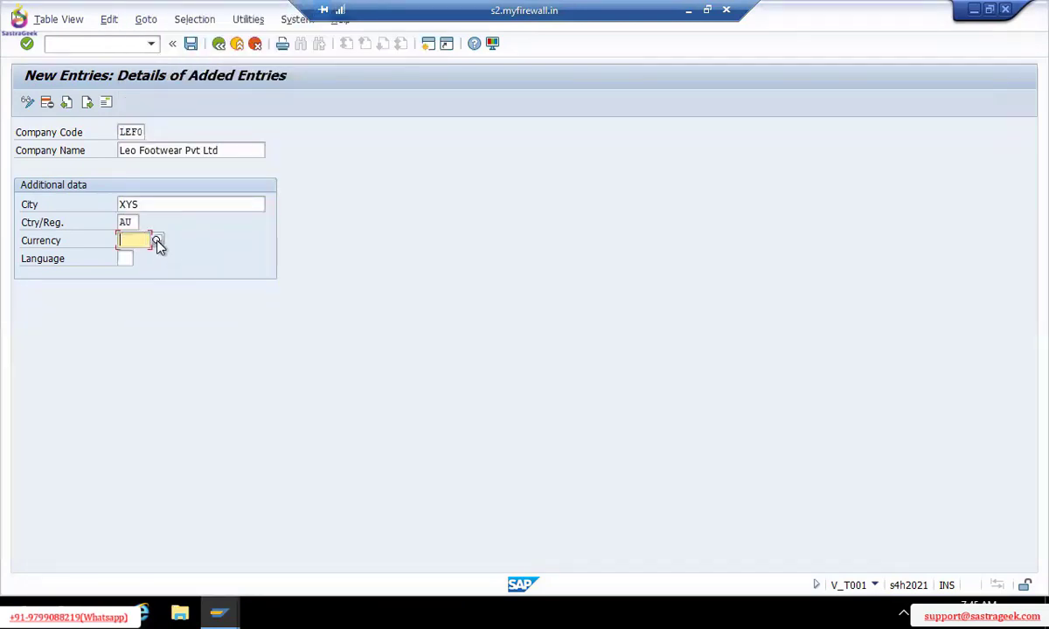
click(157, 244)
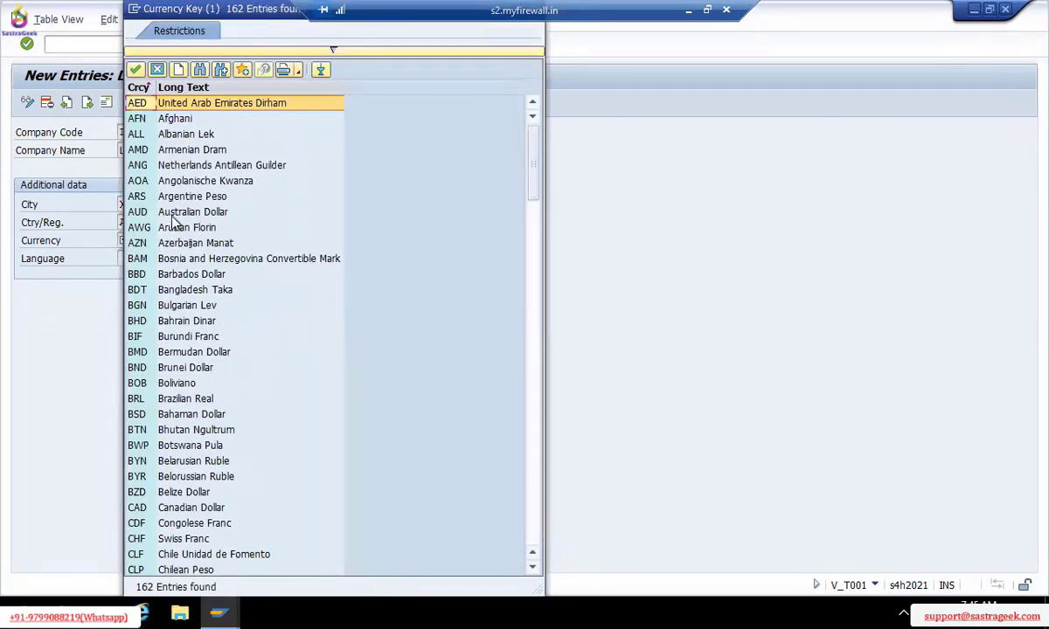
double_click(171, 213)
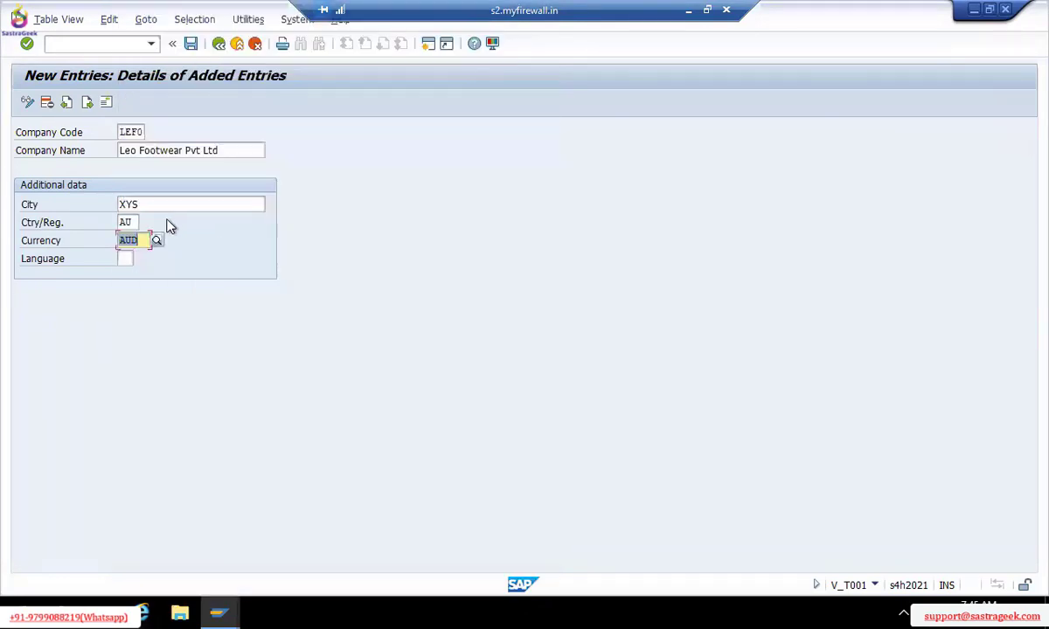
click(125, 259)
text(EN)
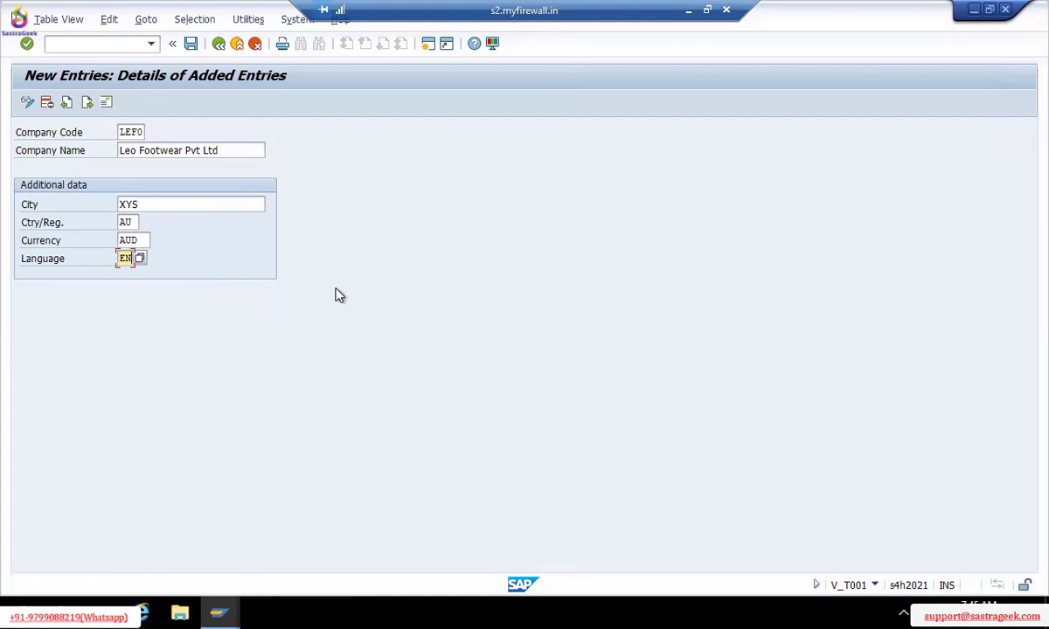
Save LEF0 and give its address the name Leo Footwear Pvt Ltd and country AU
click(190, 43)
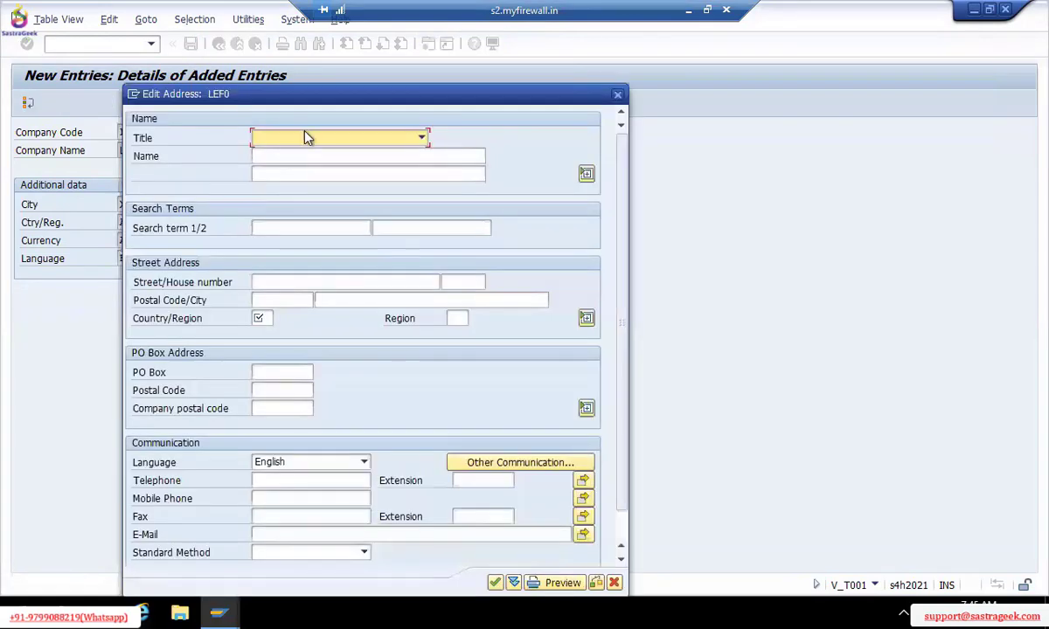
click(300, 155)
text(L)
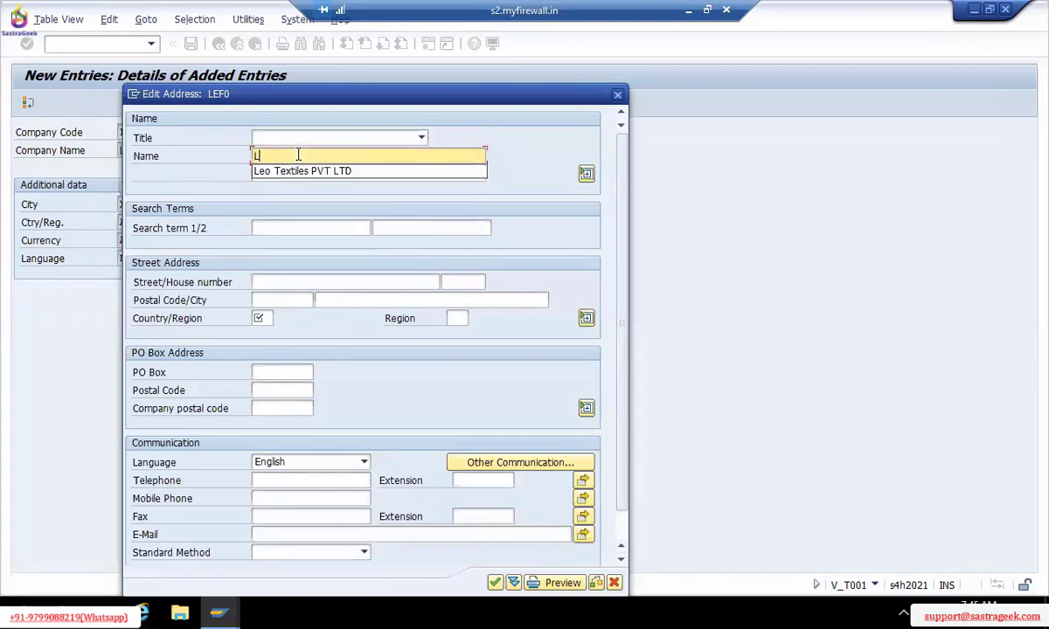
text(eo Footwe)
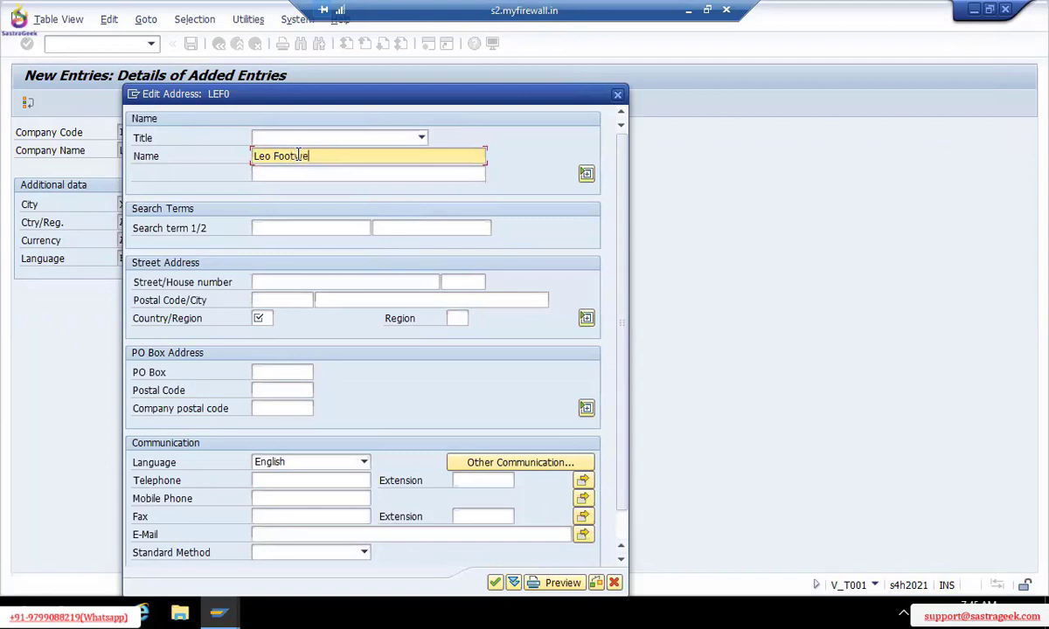
text(ar Pvt Ltd)
click(260, 312)
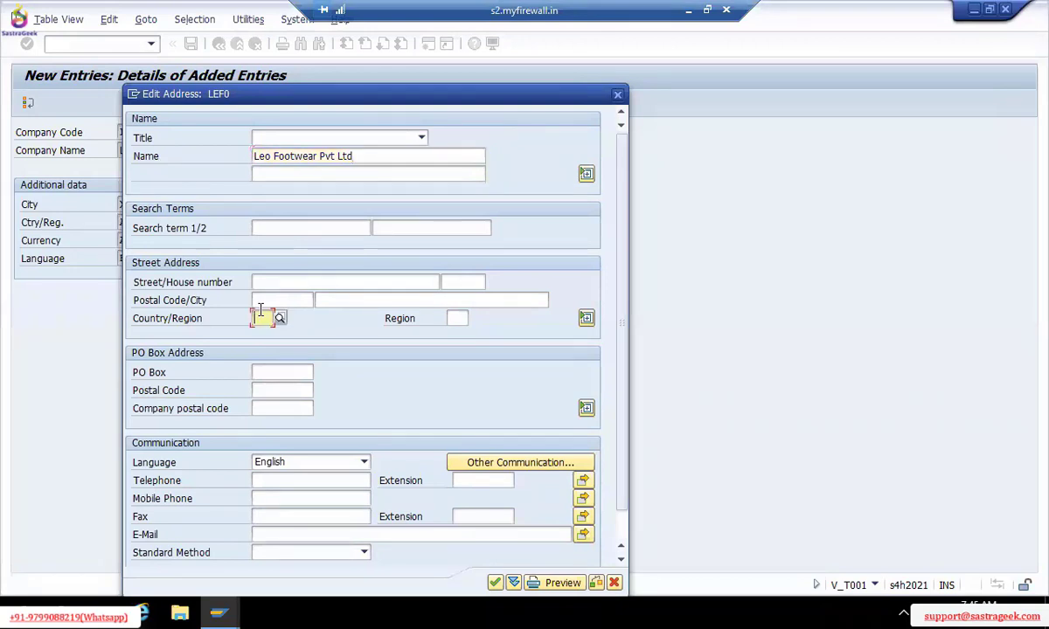
text(AU)
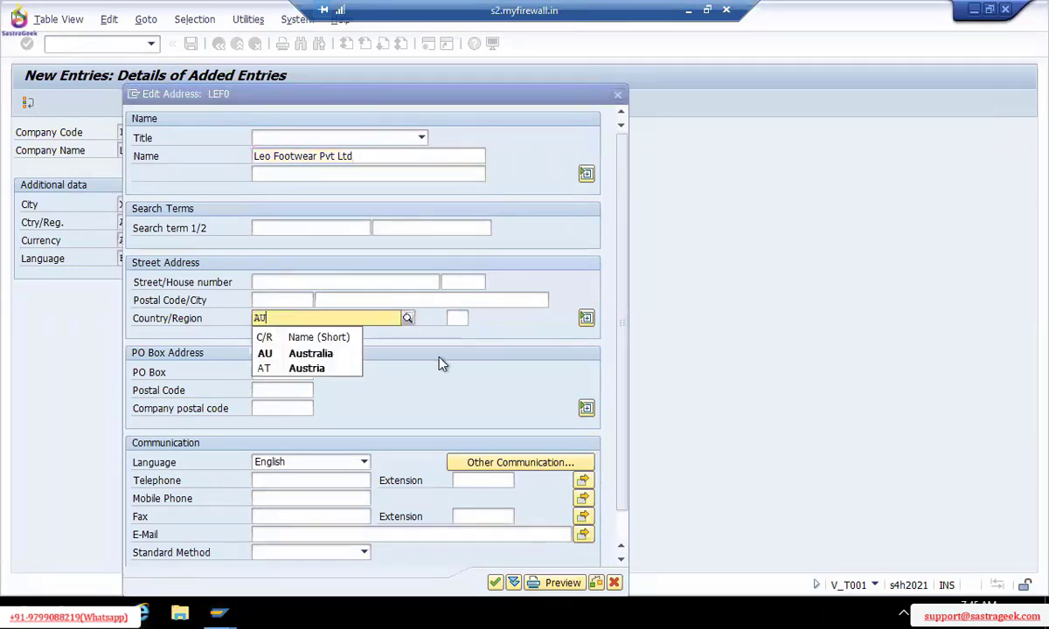
key(Return)
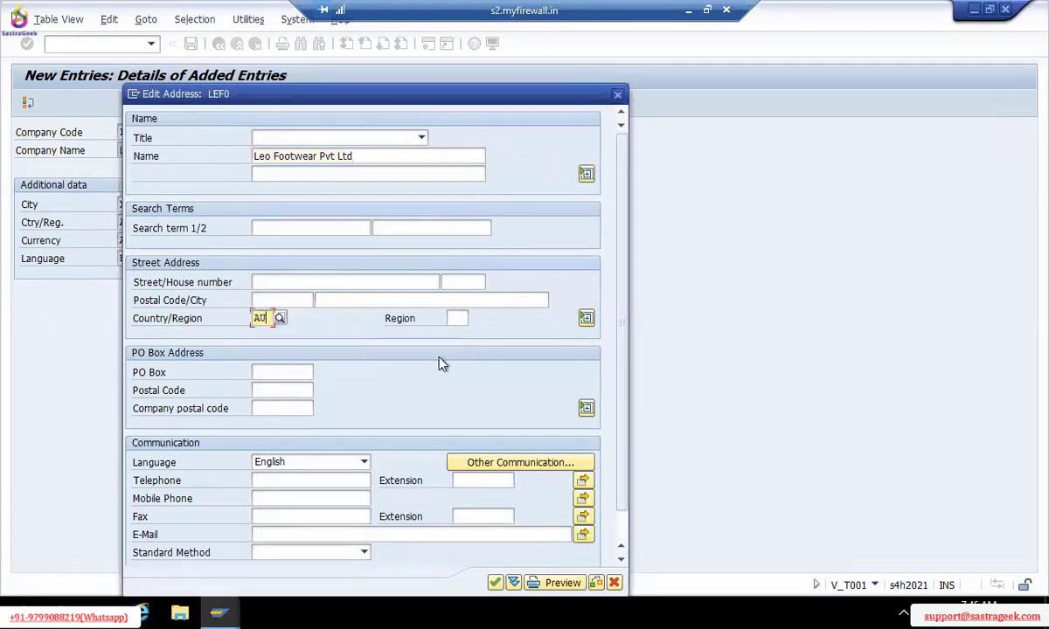
key(Return)
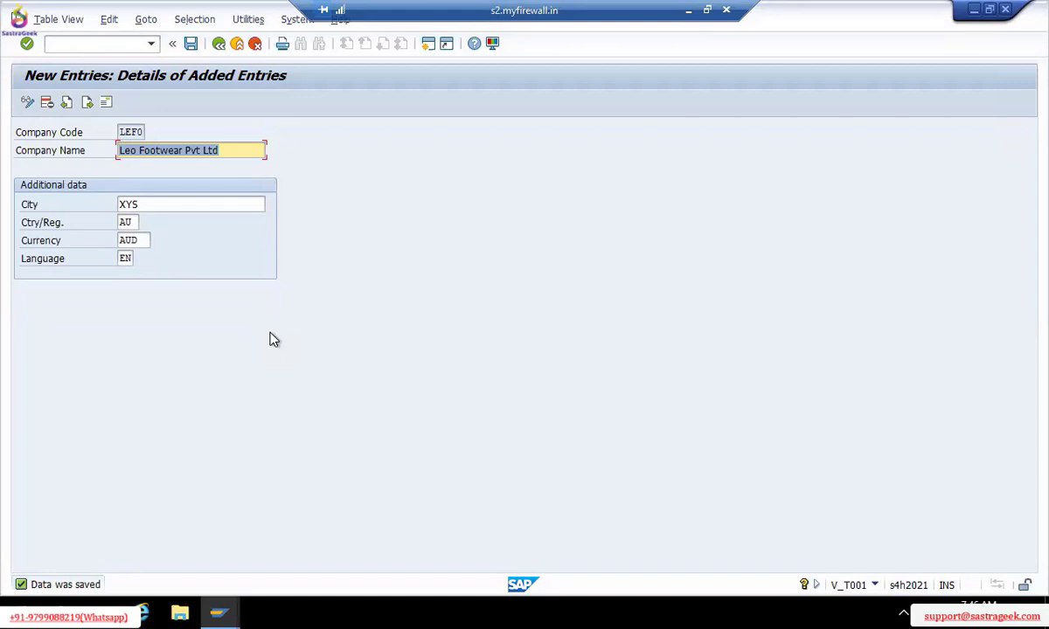
Attempt a new LE00 entry with currency INR, then discard the duplicate without saving
click(86, 102)
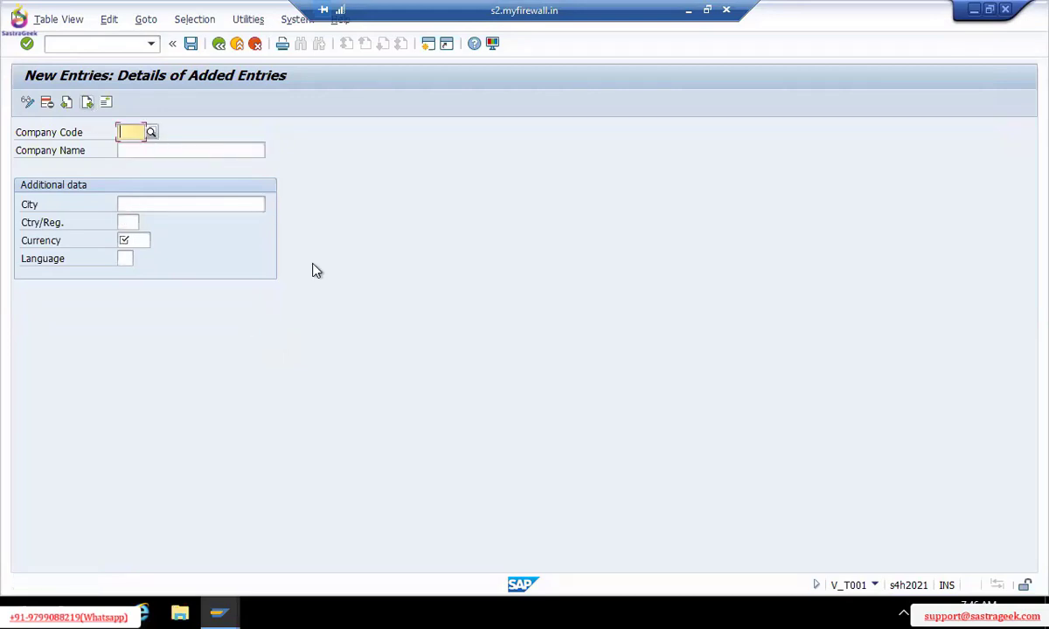
text(1e00)
key(Return)
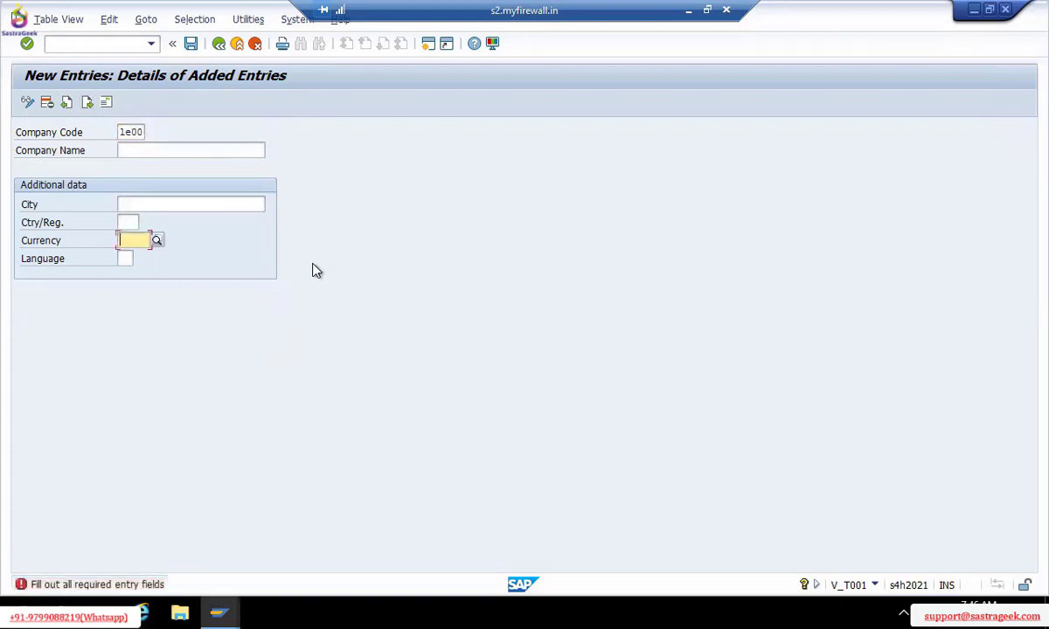
text(inr)
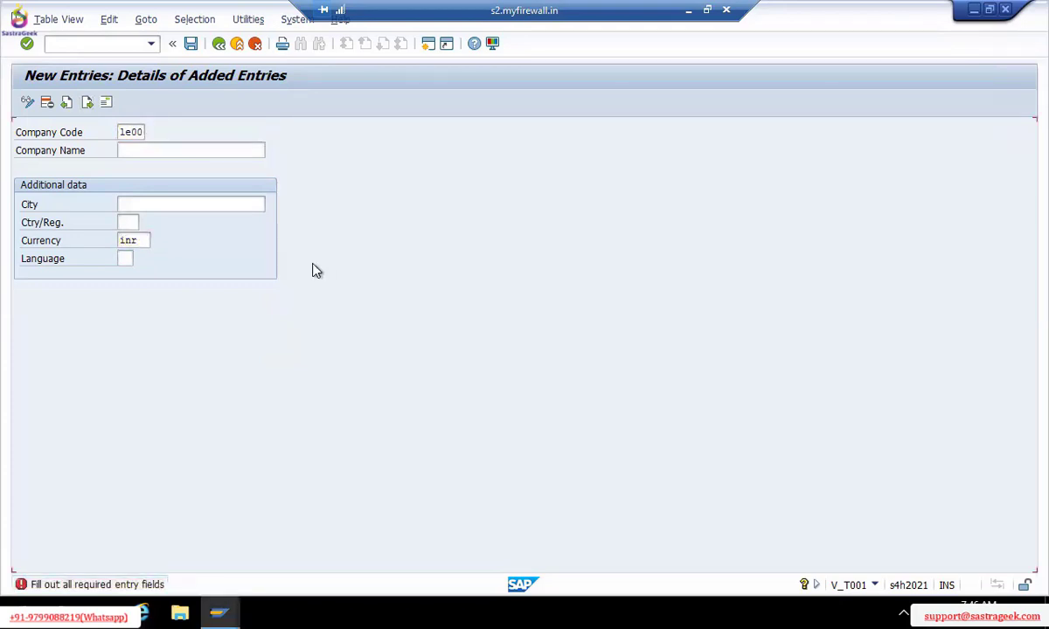
key(Return)
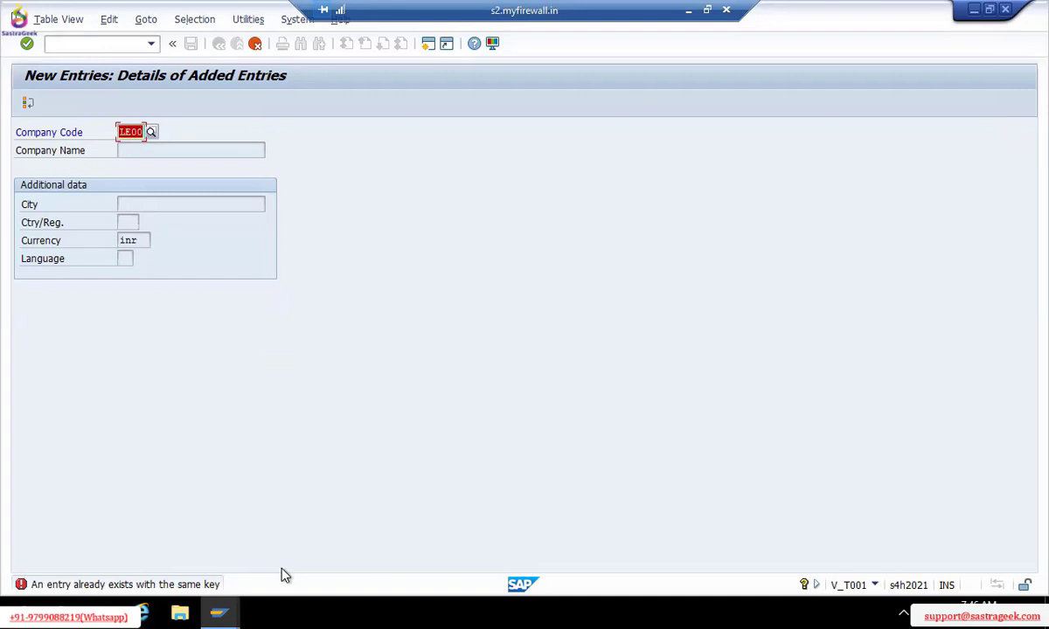
key(F12)
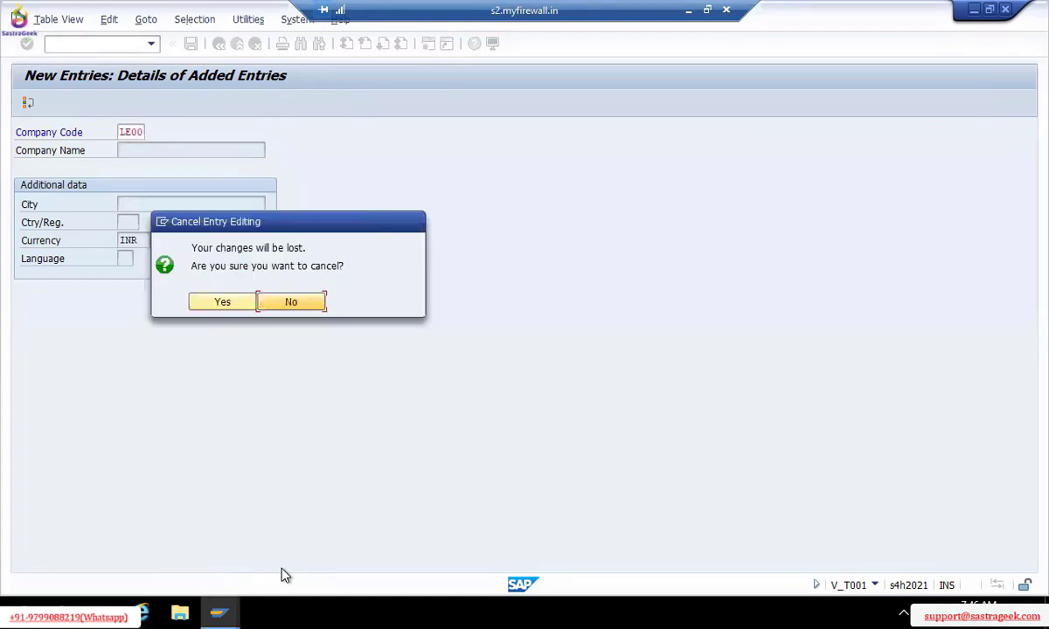
click(224, 300)
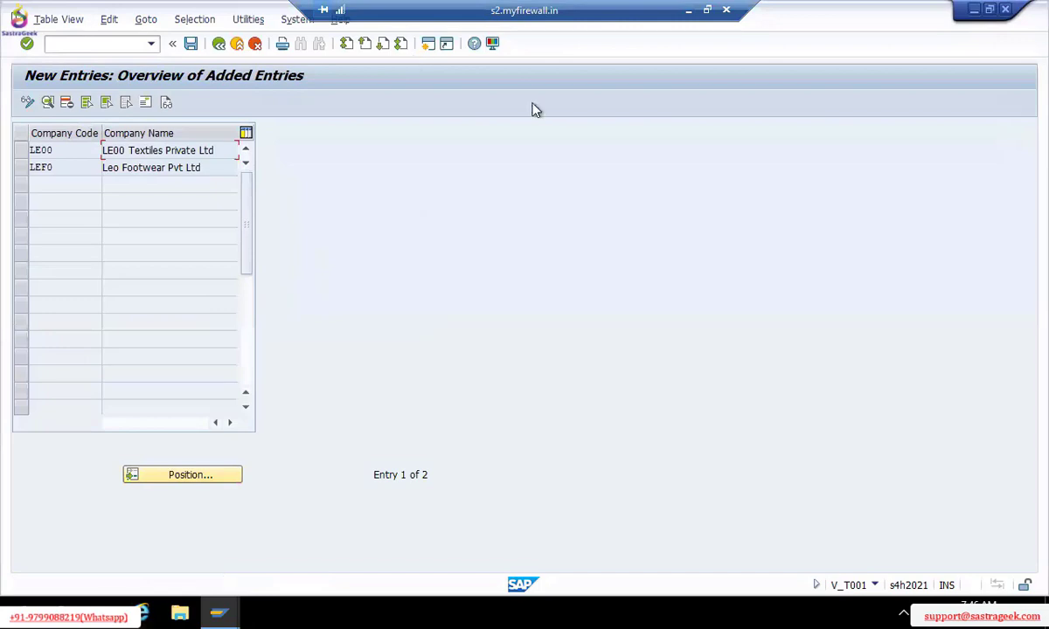
Switch to the Excel notes sheet and enter Consultant in cell F5
click(690, 11)
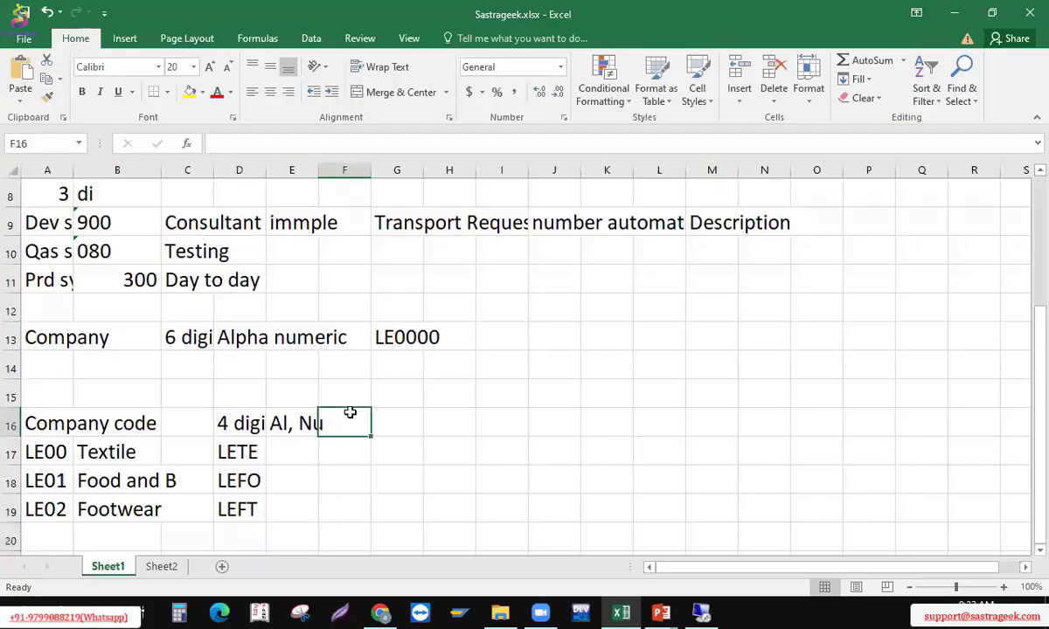
key(Up)
key(Up)
key(Up)
key(Up)
key(Up)
key(Up)
key(Up)
key(Up)
key(Up)
key(Up)
key(Up)
key(Up)
key(Up)
key(Up)
key(Up)
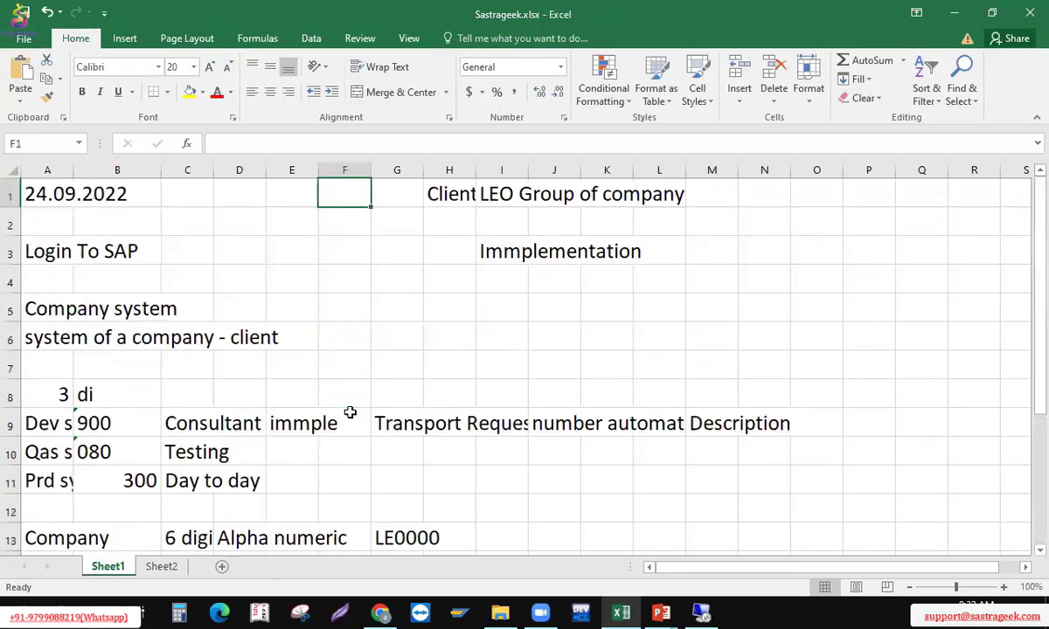
key(Right)
key(Right)
key(Right)
key(shift+Right)
key(shift+Right)
key(shift+Right)
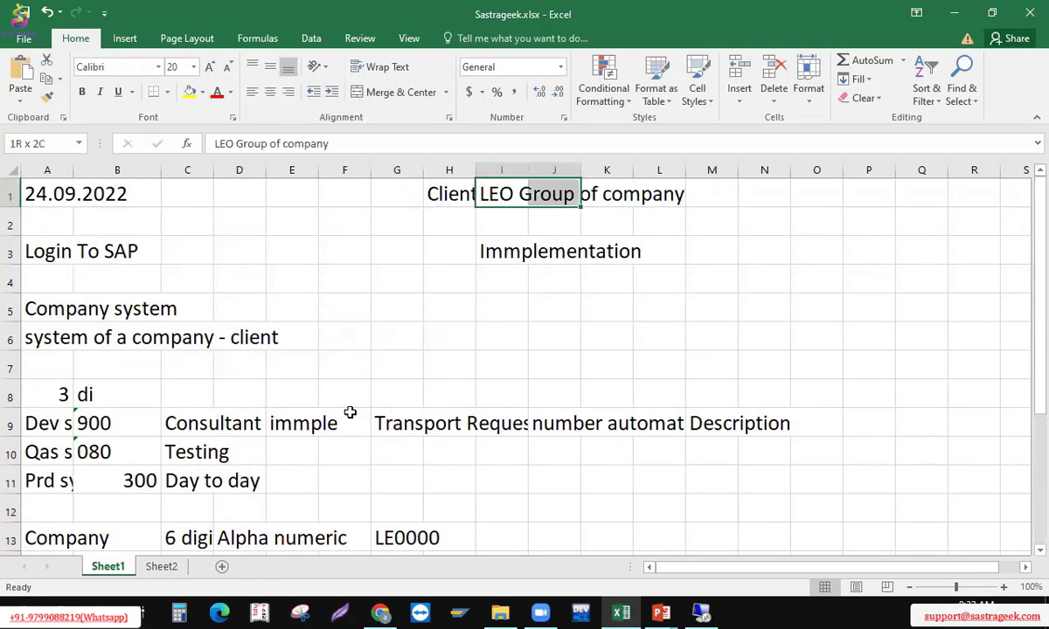
key(Left)
key(Down)
key(Up)
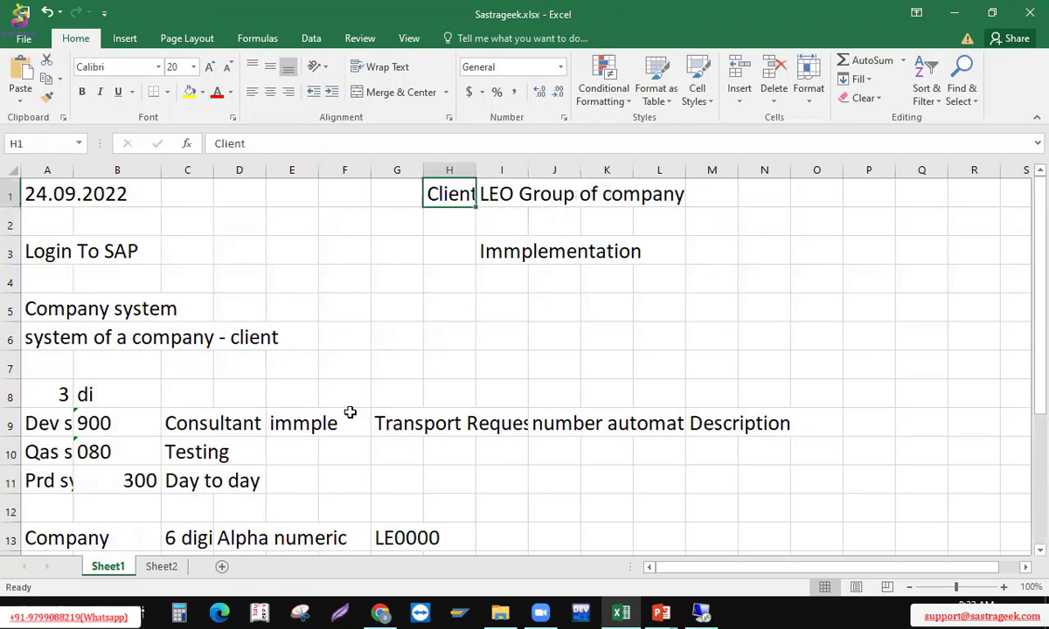
key(Down)
key(Down)
key(Down)
key(Down)
key(Left)
key(Up)
key(Up)
key(Up)
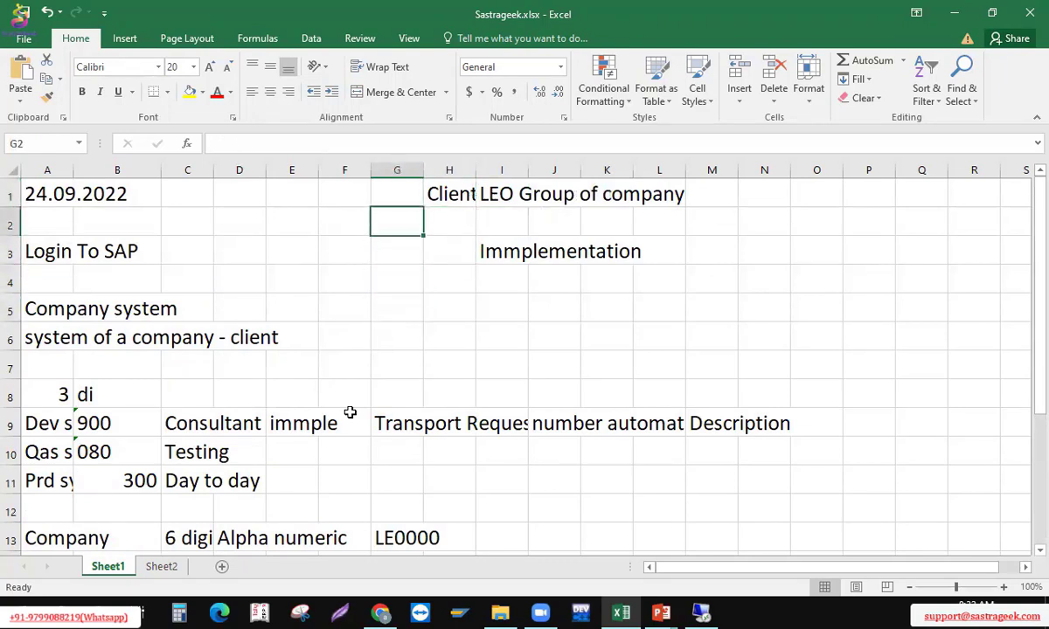
key(Up)
key(Right)
key(Down)
key(Down)
key(Left)
key(Left)
key(Down)
key(Down)
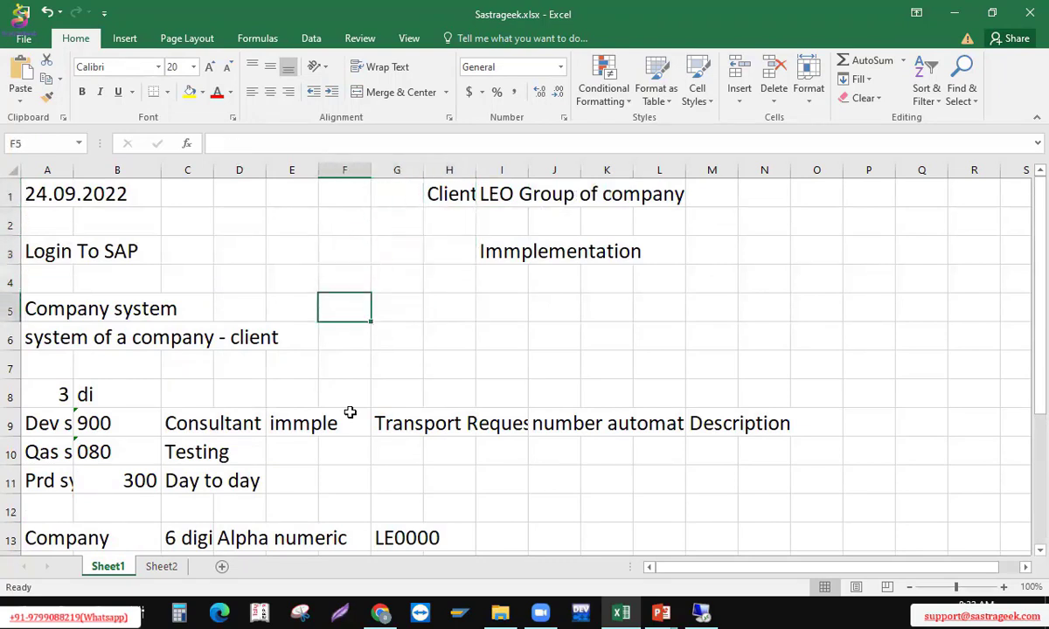
text(Const)
key(BackSpace)
text(ult)
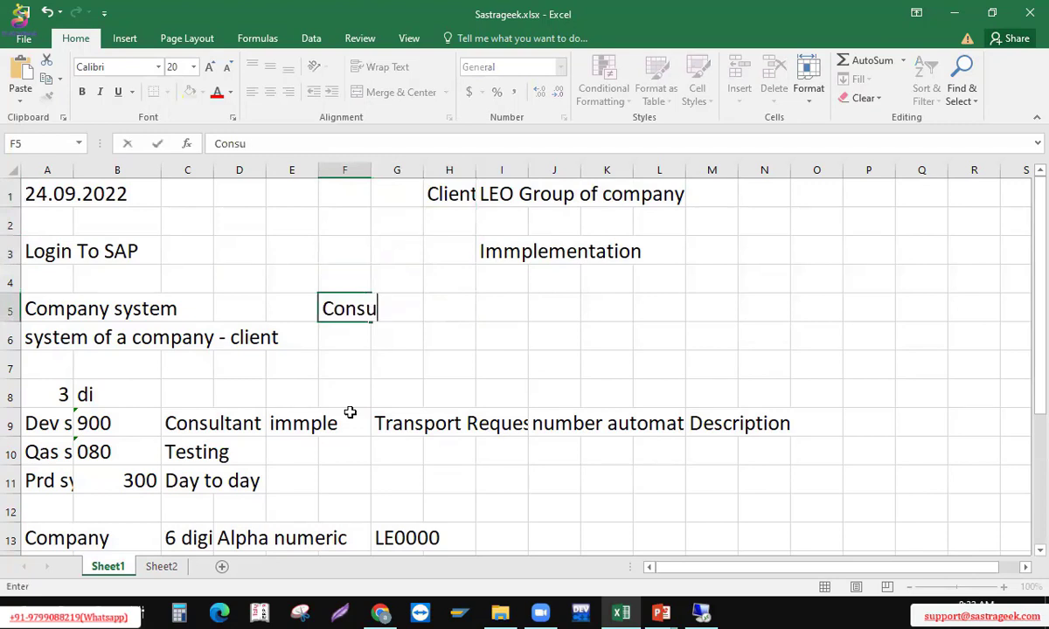
key(BackSpace)
key(BackSpace)
text(ltant)
key(Return)
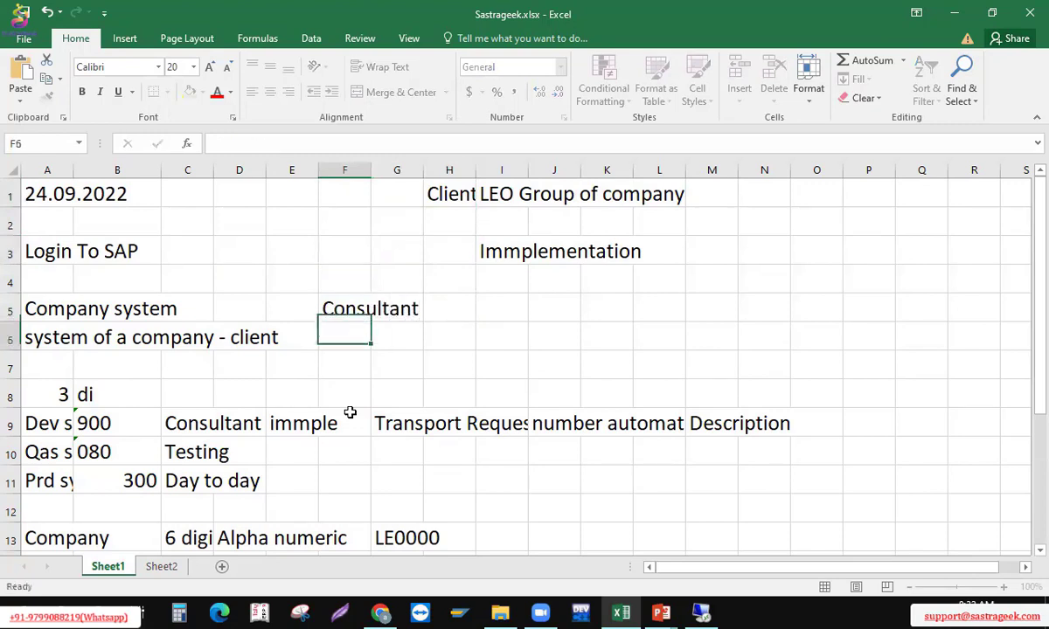
Type IBM/INF/ACC/TCS into cell D5 beside Company system
key(Up)
key(Left)
key(Left)
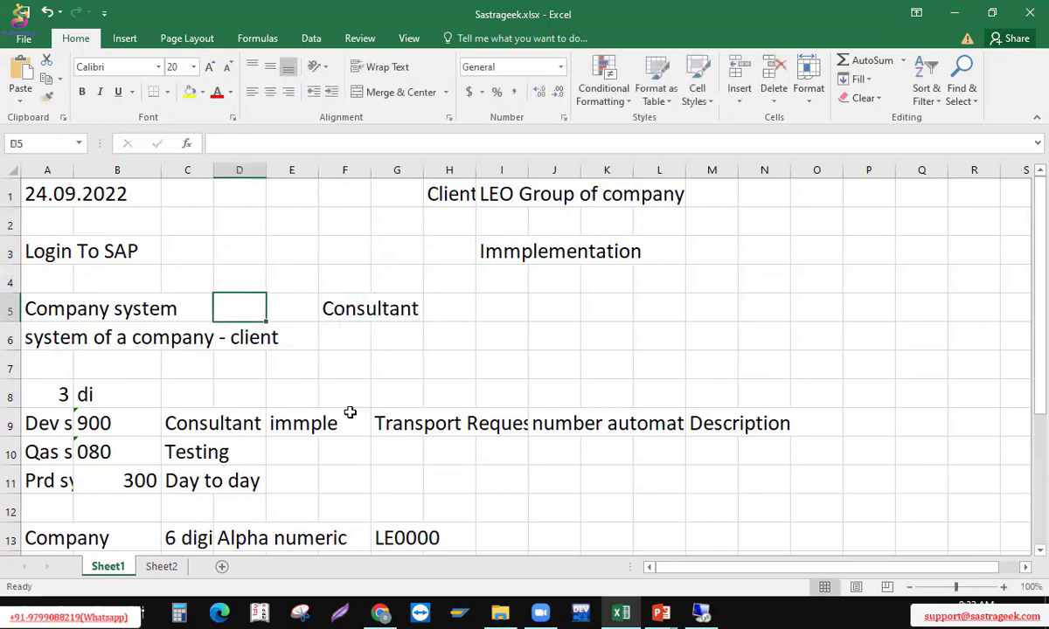
text(IBM)
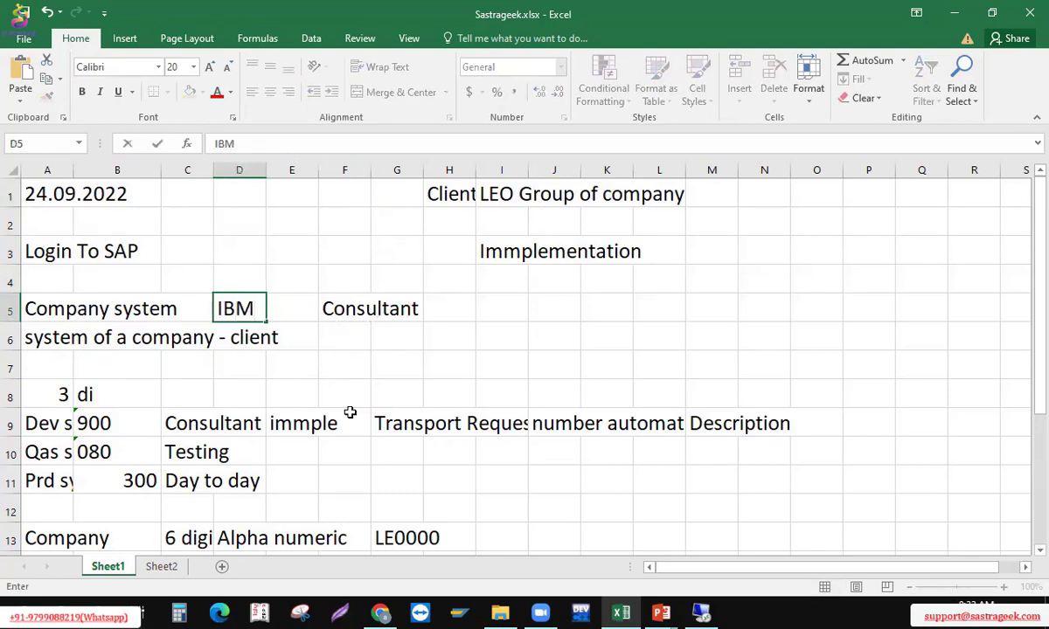
text(/INF/)
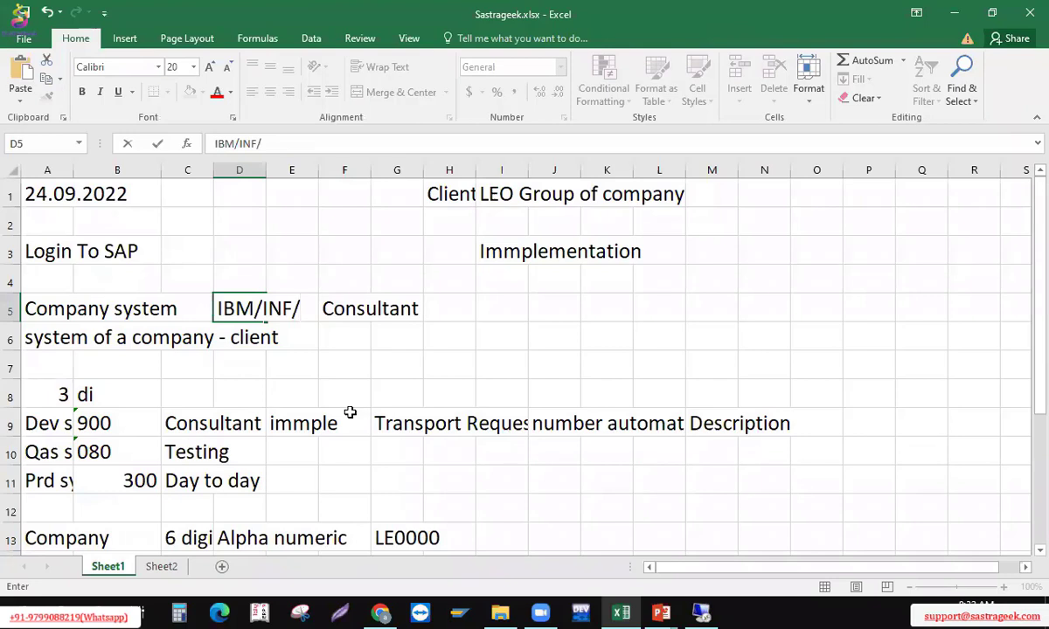
text(ACC?TCS)
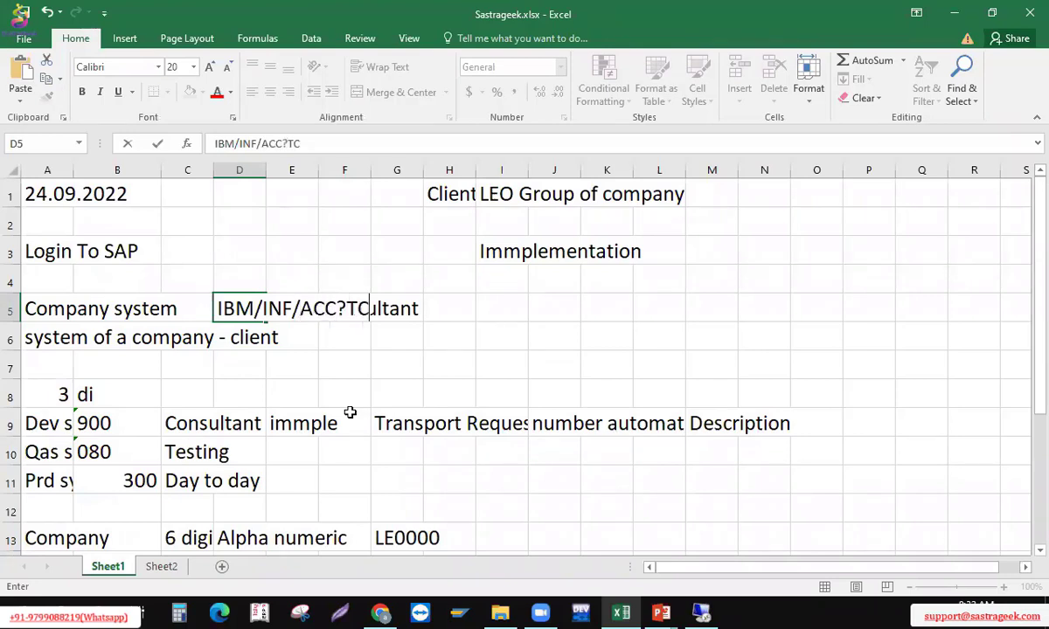
key(BackSpace)
key(BackSpace)
key(BackSpace)
key(BackSpace)
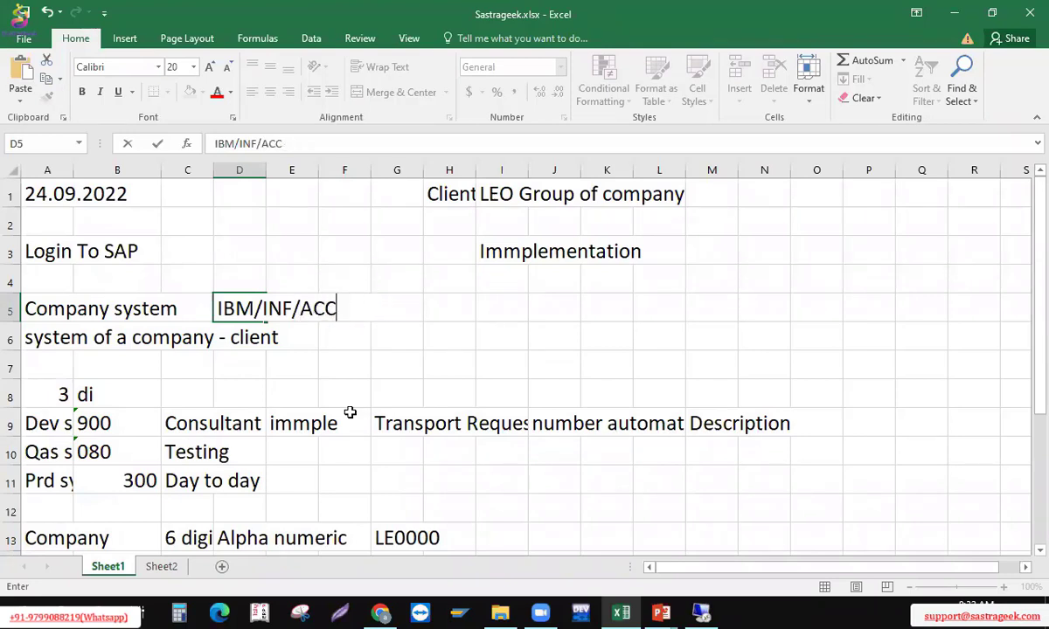
Finish the IBM/INF/ACC/TCS entry in D5 and enter SAP server in cell I2
text(/TCS)
key(Return)
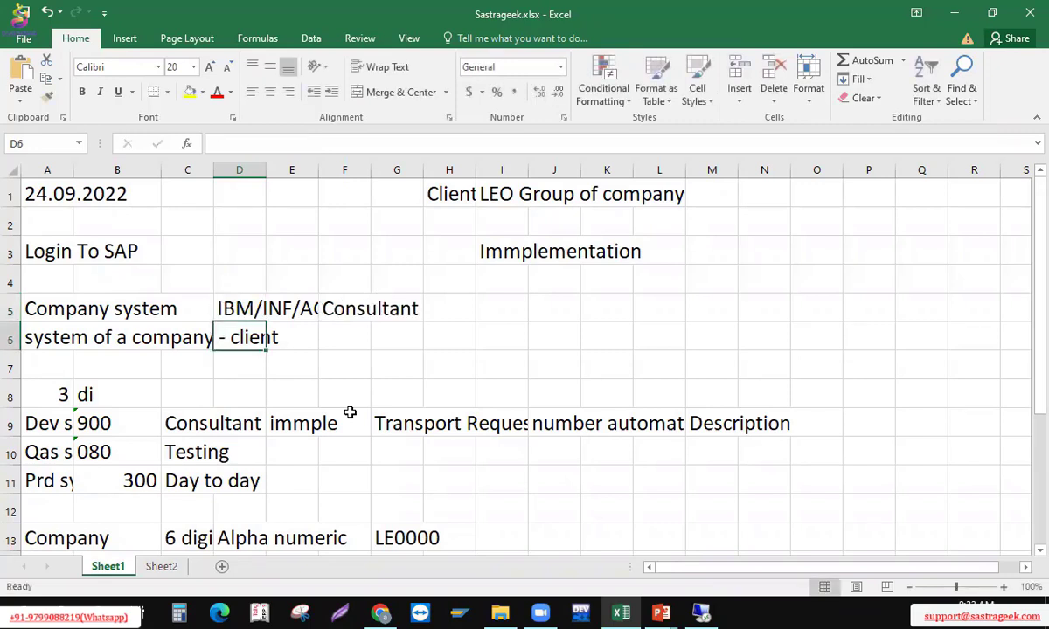
key(Up)
key(Up)
key(Up)
key(Up)
key(Up)
key(Right)
key(Right)
key(Right)
key(Right)
key(Right)
key(Down)
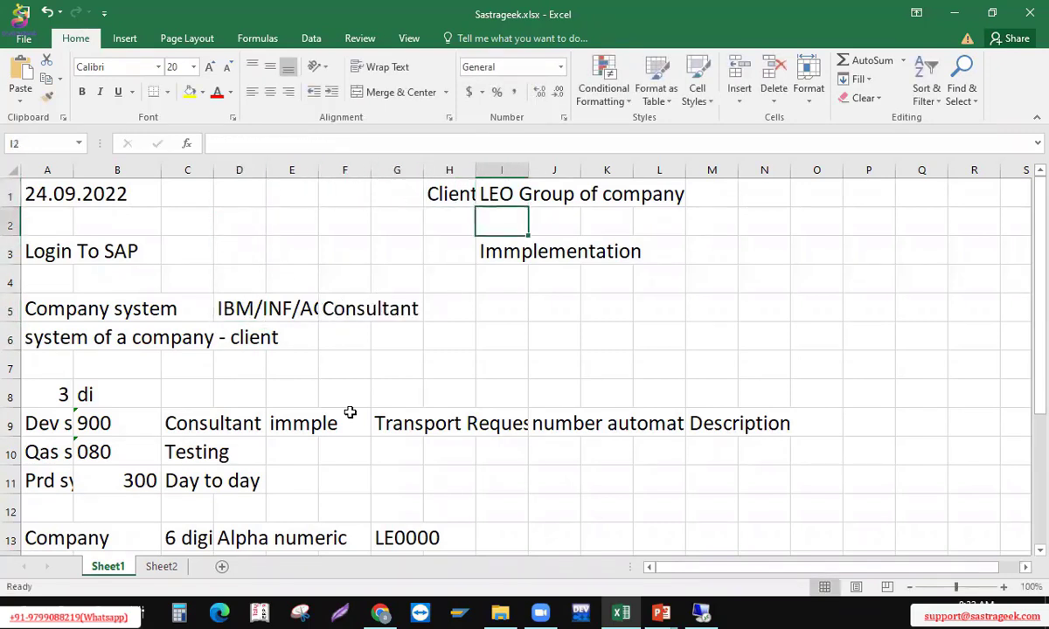
text(SAP servers)
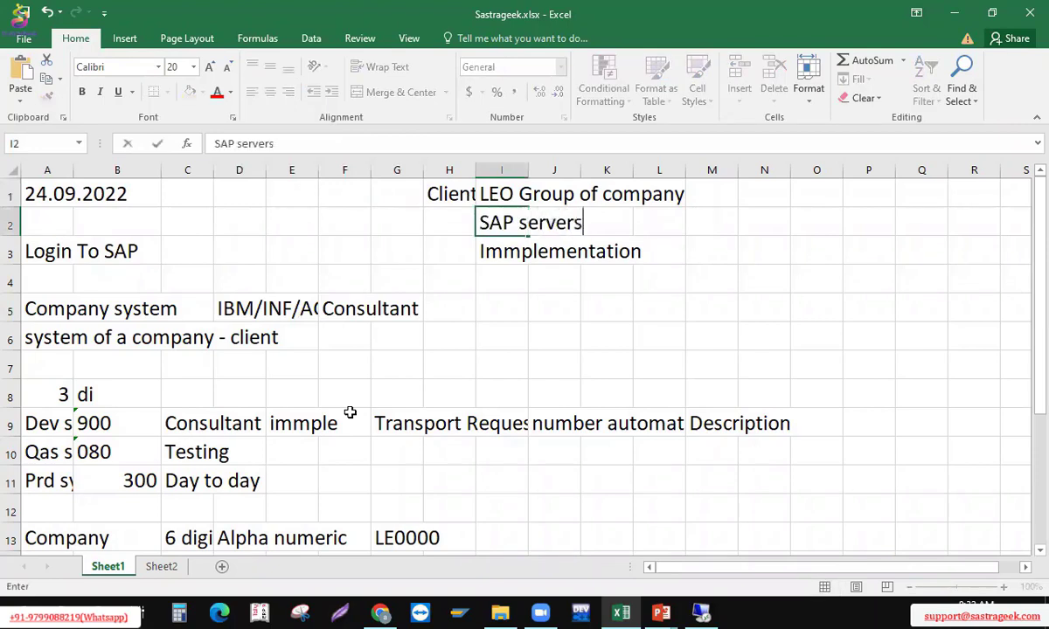
key(BackSpace)
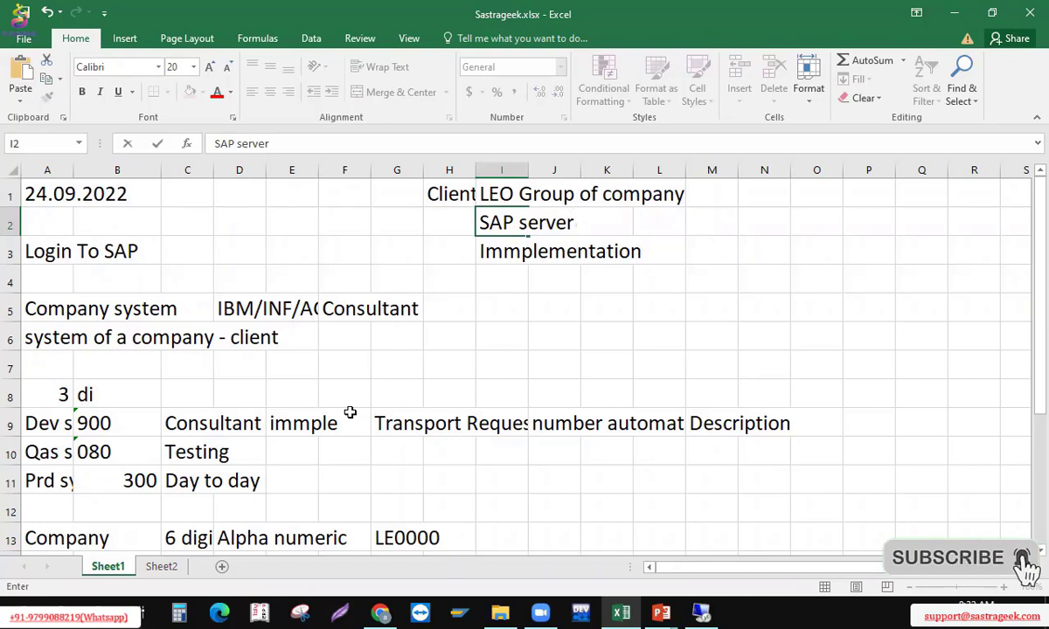
key(Return)
Review the column I client notes and row 5 entries, ending on D5
key(Up)
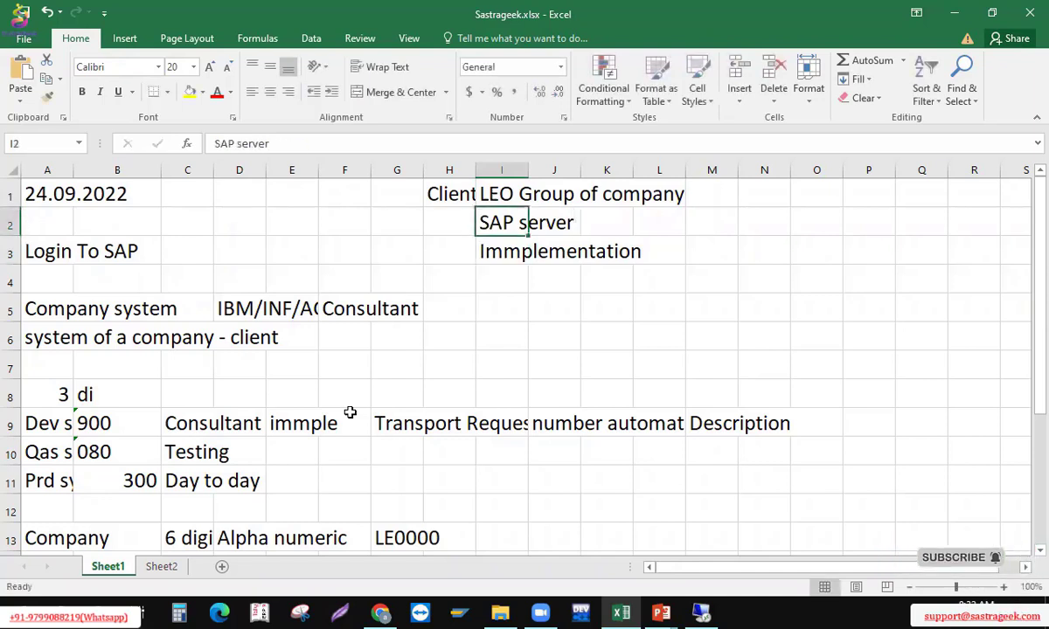
key(Down)
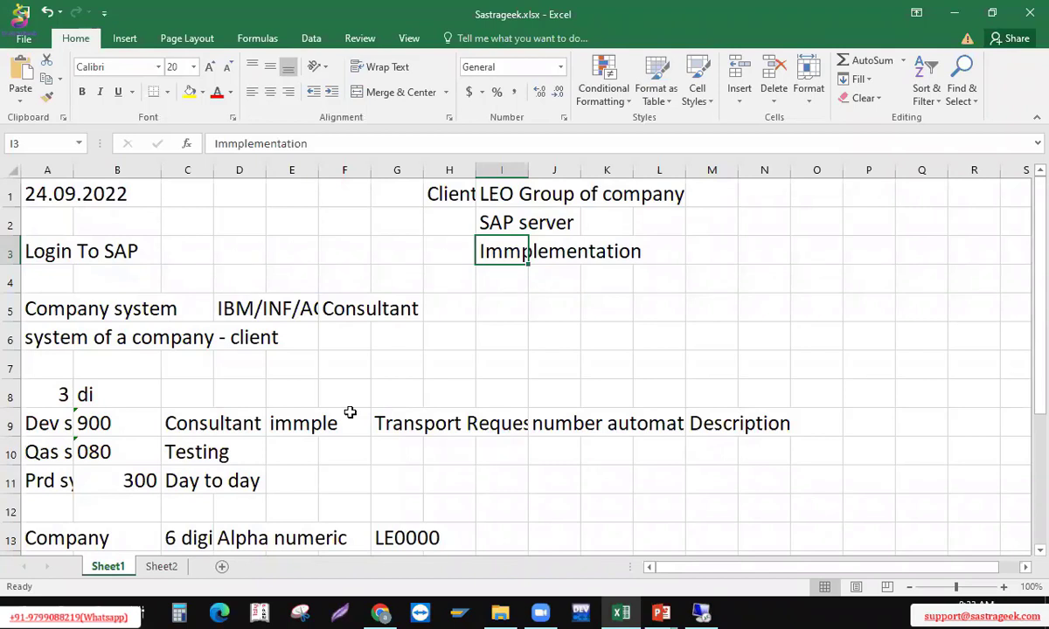
key(Down)
key(Up)
key(Up)
key(Up)
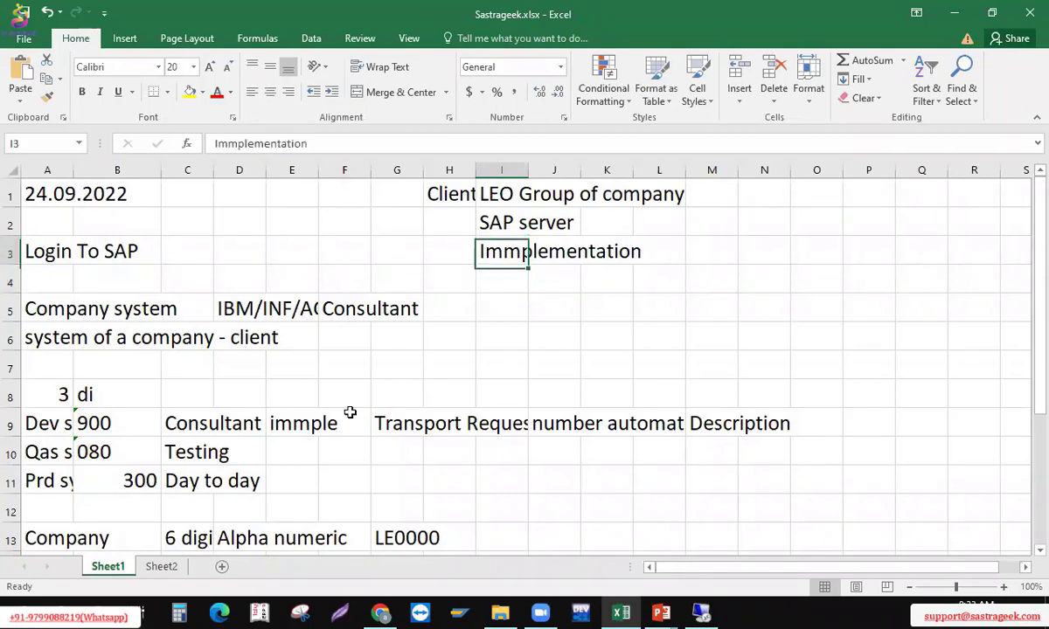
key(Down)
key(Down)
key(Down)
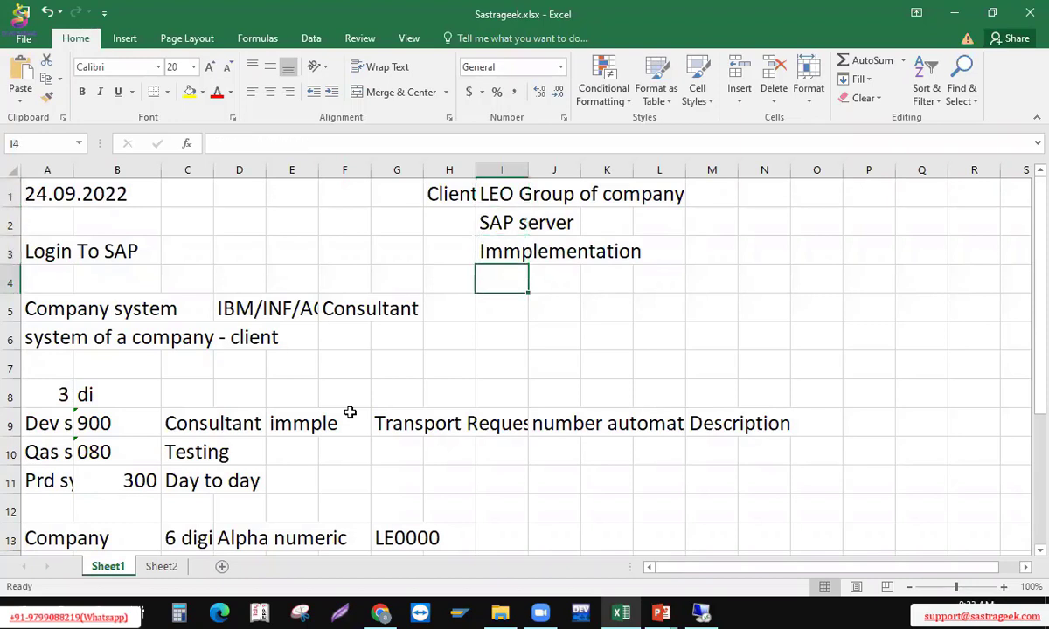
key(Left)
key(Left)
key(Left)
key(Down)
key(Left)
key(Left)
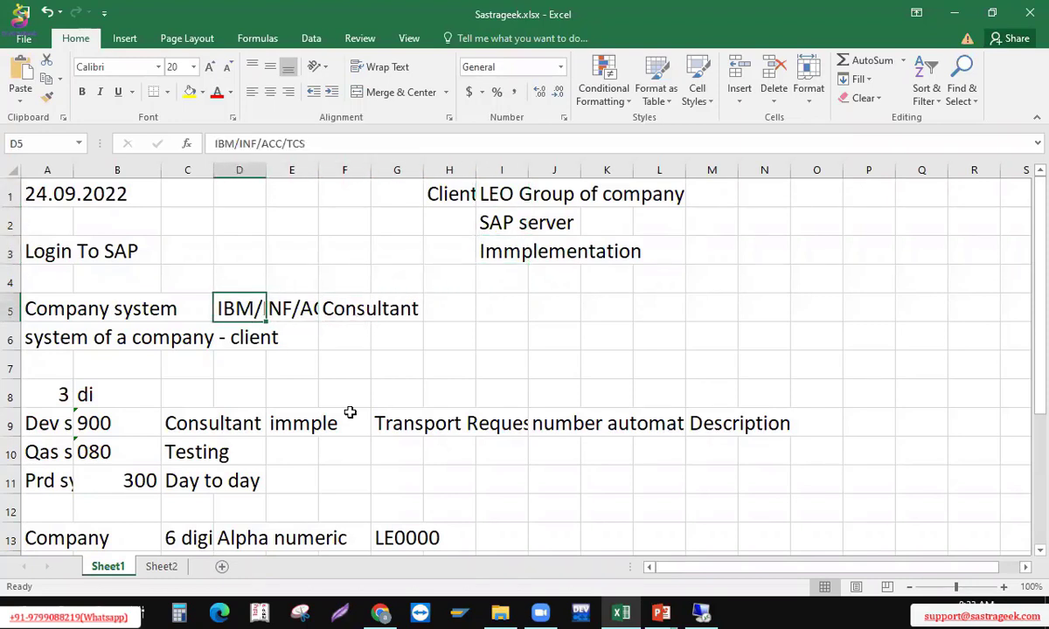
key(Right)
key(Right)
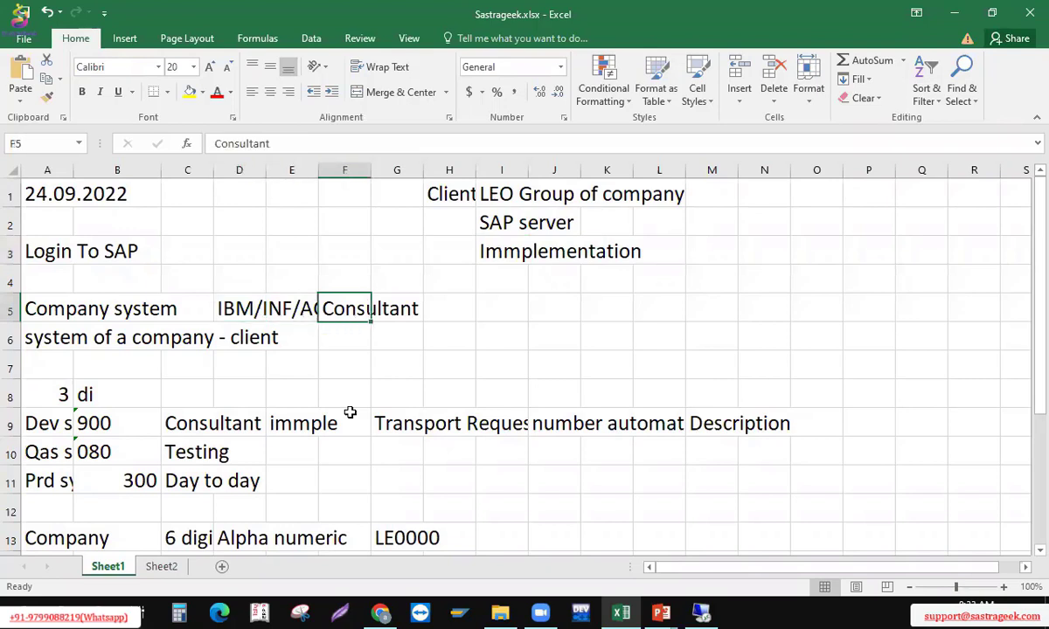
key(Left)
key(Left)
key(Left)
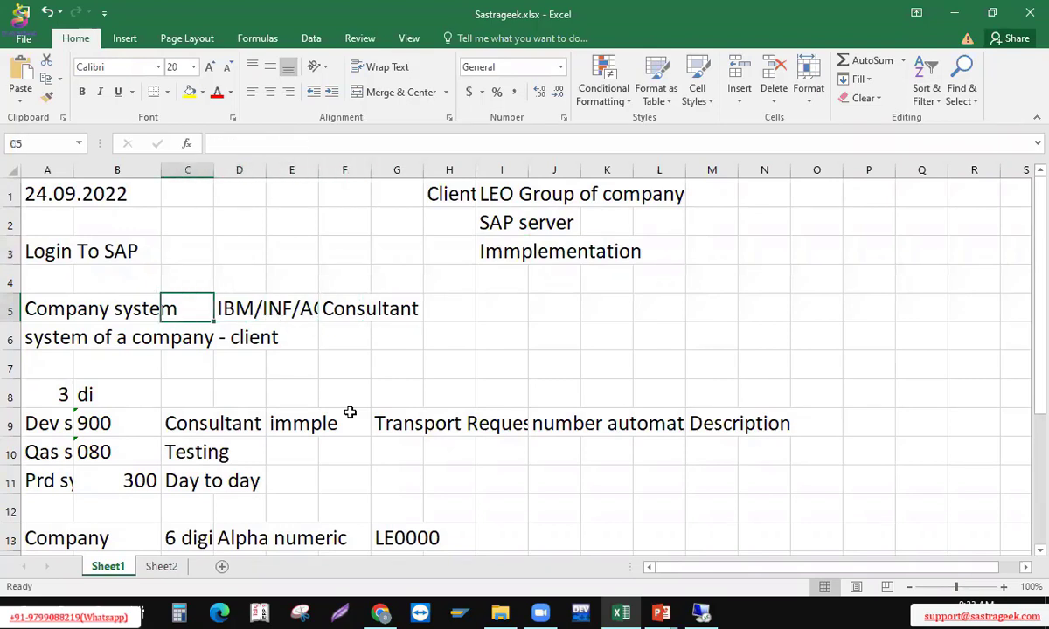
key(Right)
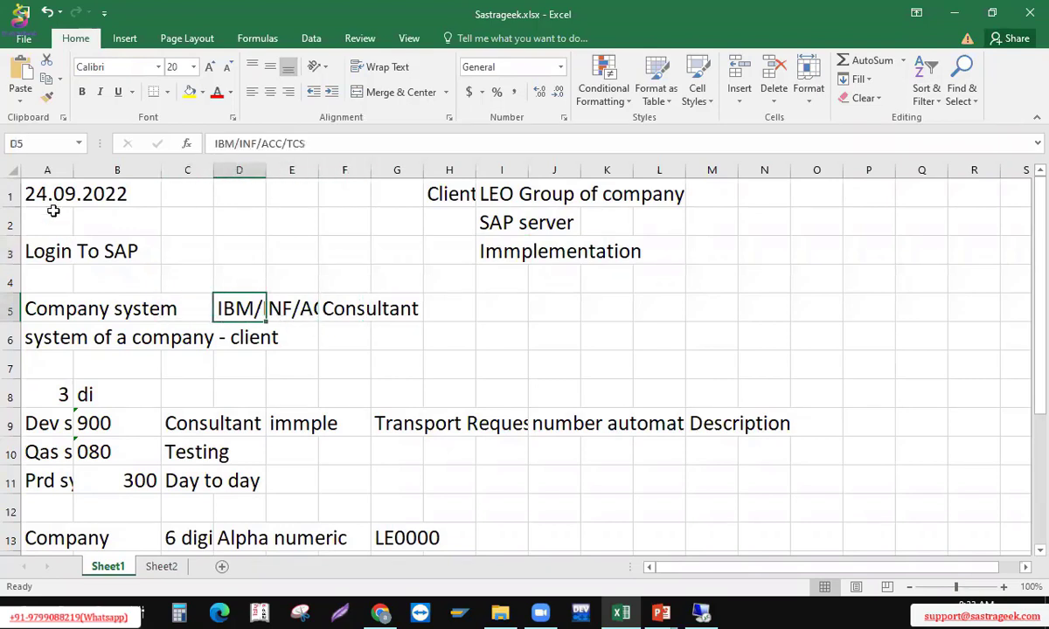
Make the word IBM bold within the IBM/INF/ACC/TCS text in D5
click(234, 144)
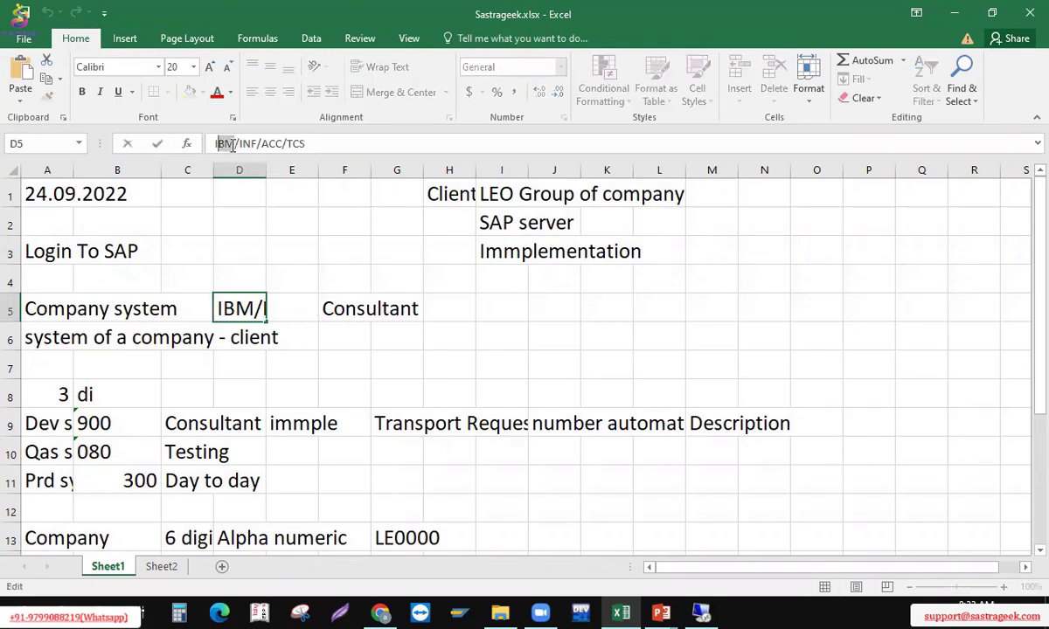
drag(202, 144, 230, 145)
key(ctrl+b)
click(358, 338)
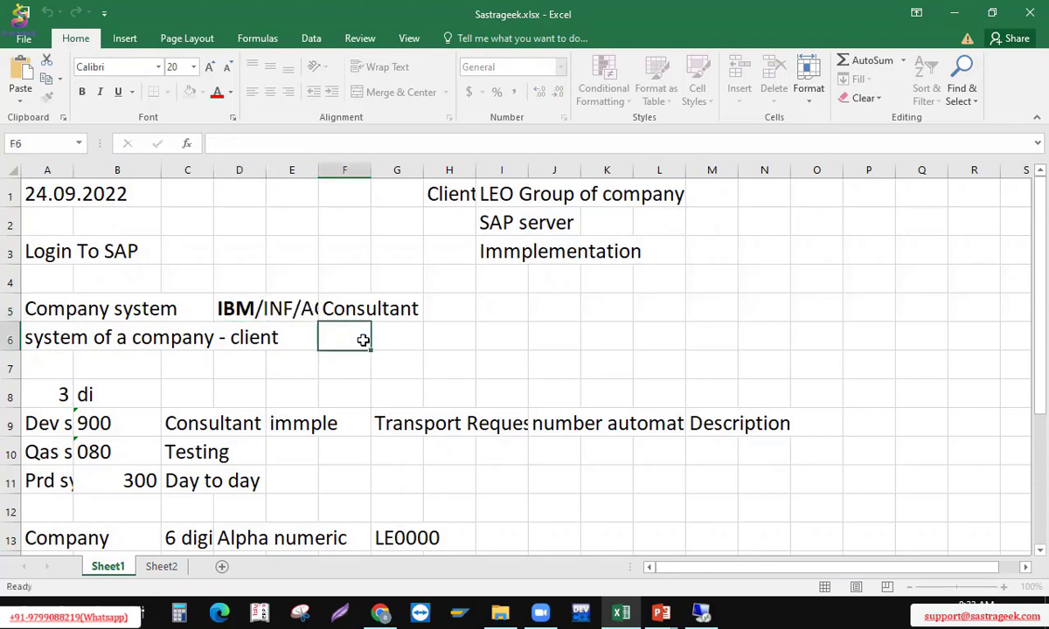
click(335, 306)
Move the IBM/INF/ACC/TCS and Consultant entries from D5:F5 to K5:M5
click(262, 307)
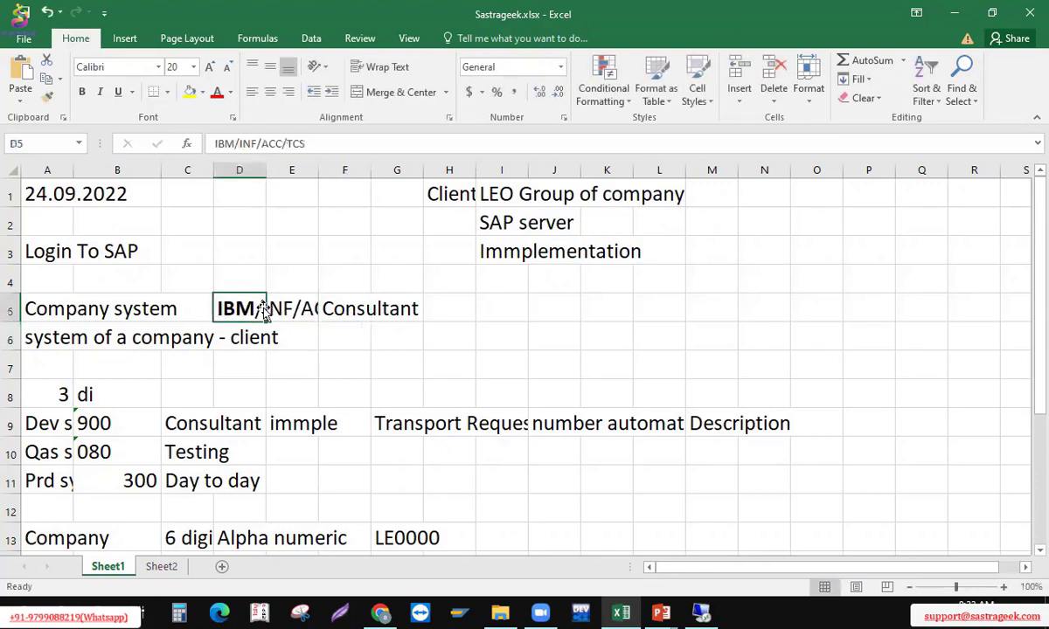
key(shift+Right)
key(shift+Right)
key(ctrl+c)
key(Right)
key(Right)
key(Right)
key(Right)
key(Right)
key(Right)
key(Right)
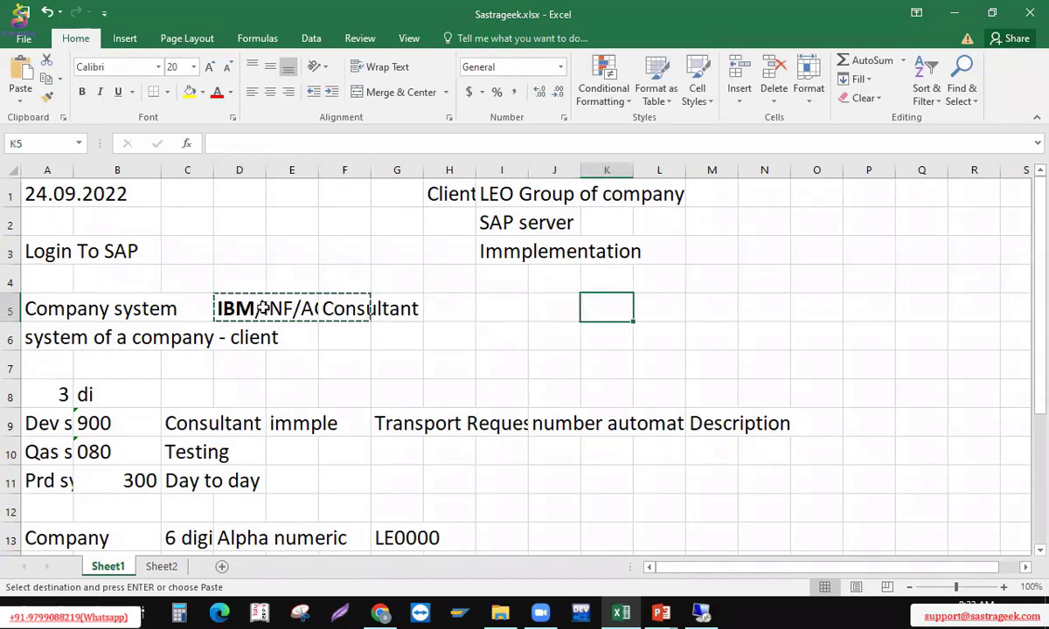
key(ctrl+v)
key(Up)
key(Up)
key(Down)
key(Down)
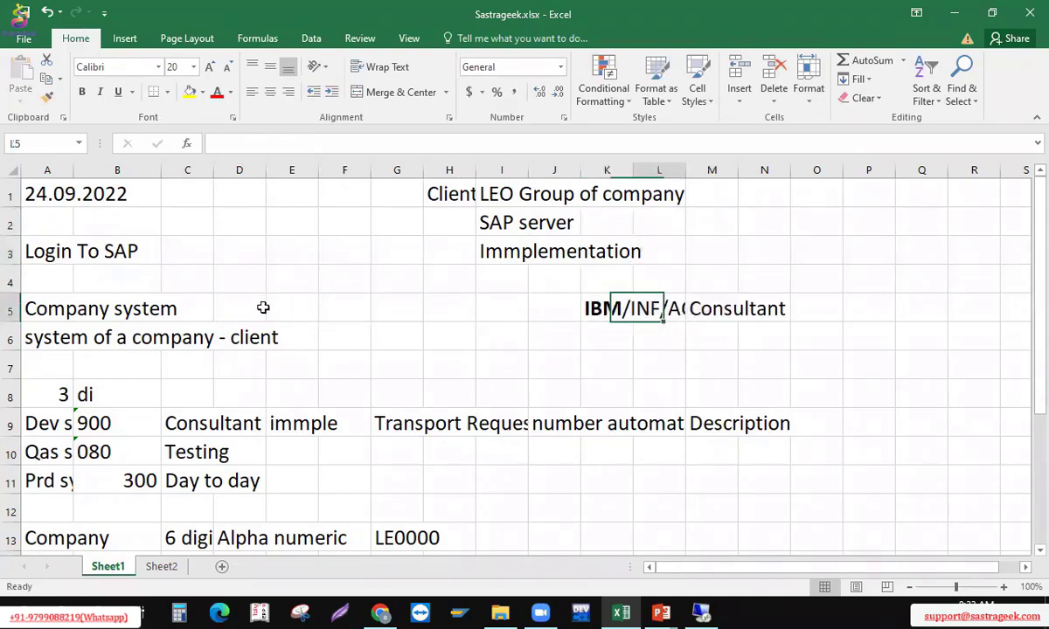
key(Right)
key(Right)
key(Right)
key(Down)
key(Left)
key(Right)
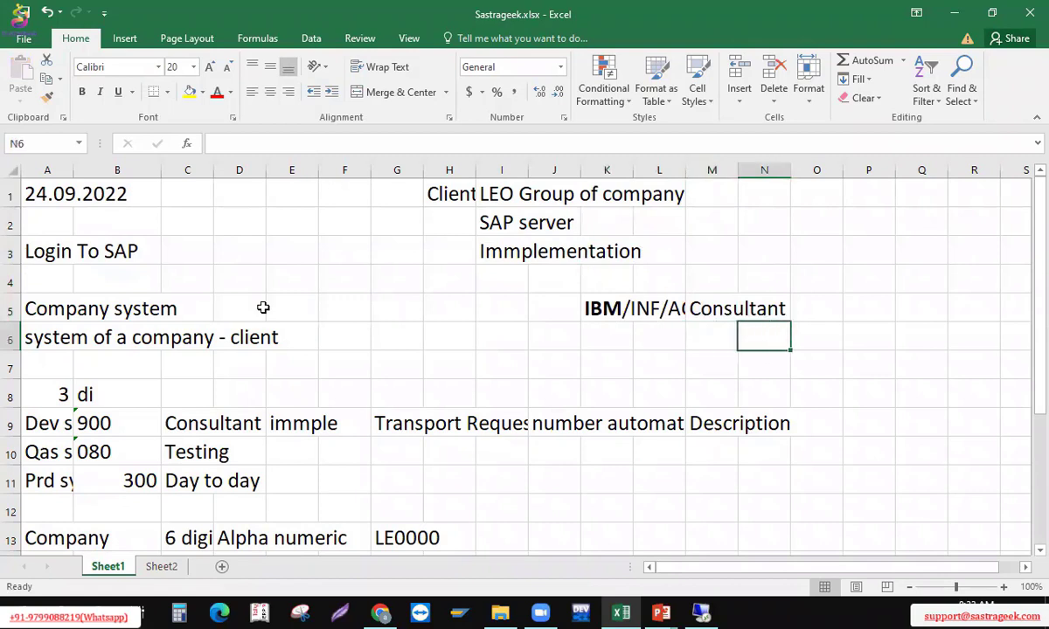
key(Left)
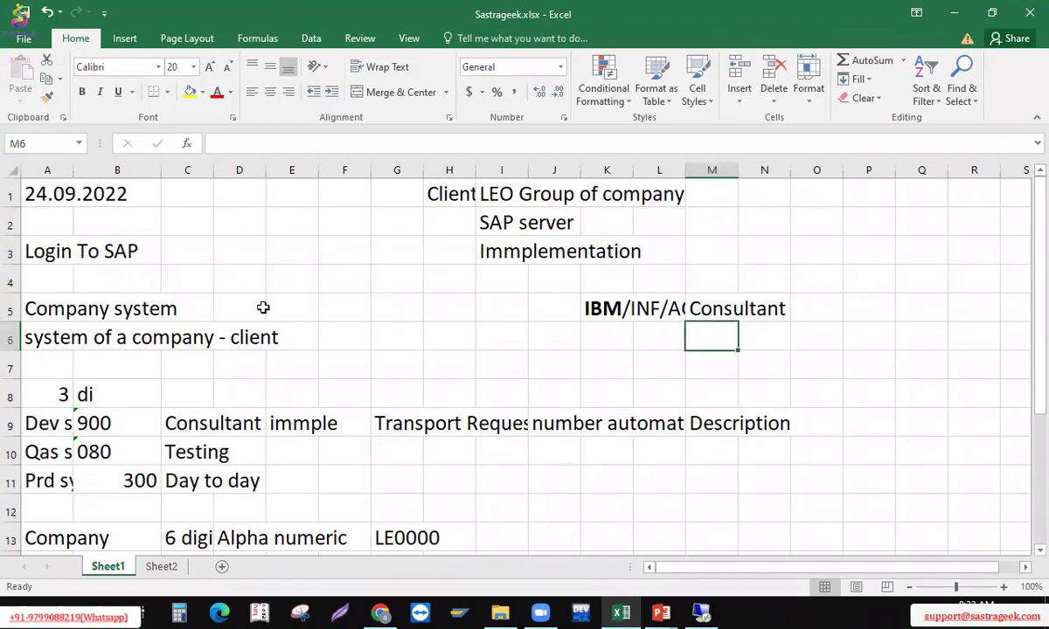
List modules FI, CO, MM, SD and HCM below Consultant in column M
text(FI)
key(Return)
text(Consultant)
key(Return)
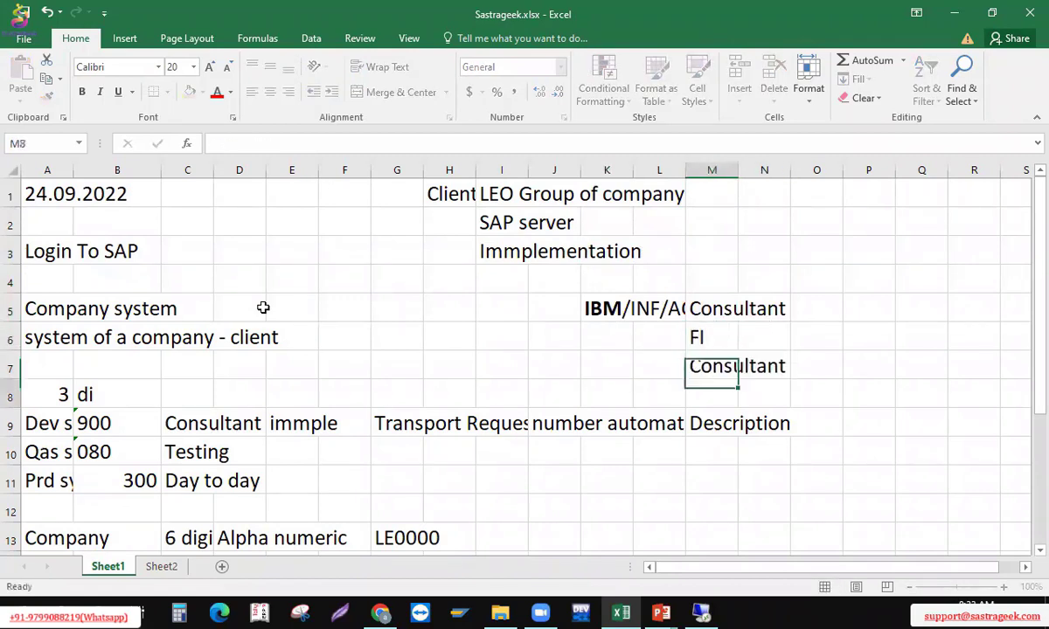
text(MM)
key(Up)
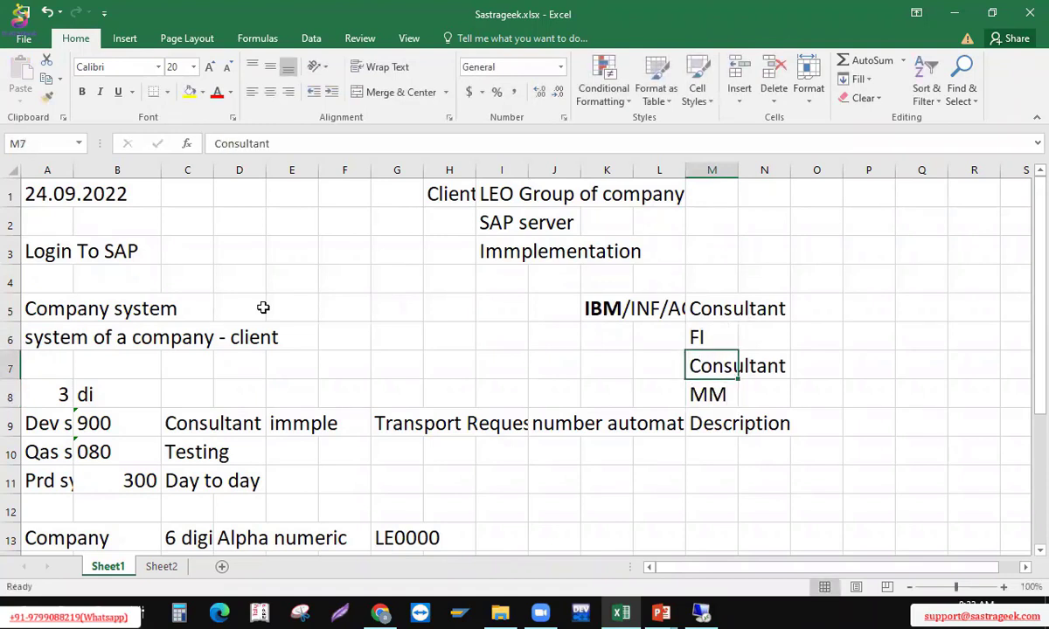
text(CO)
key(Delete)
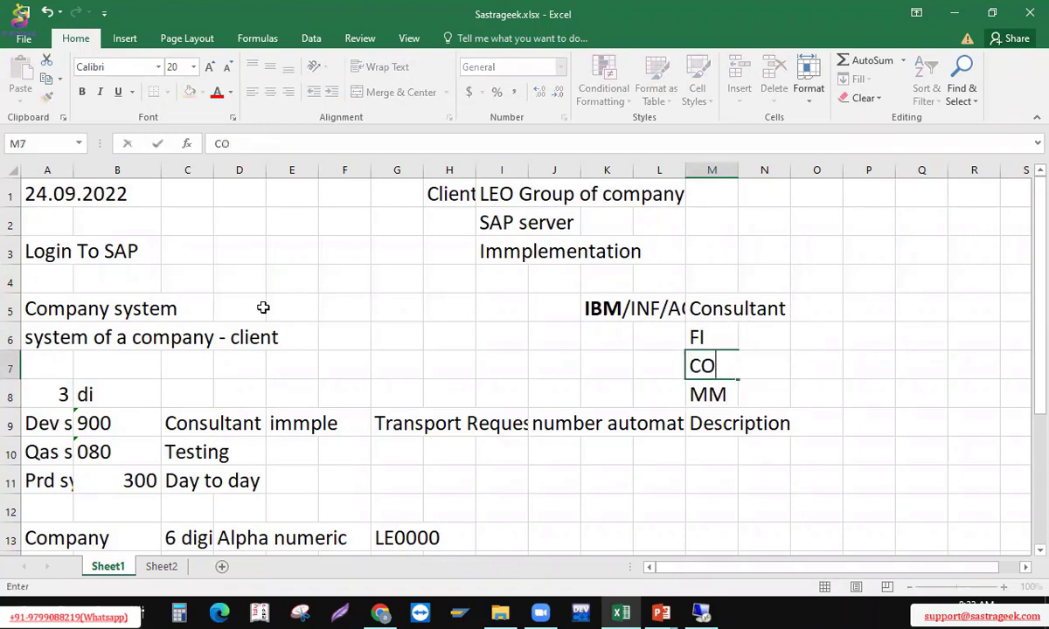
key(Return)
key(Return)
text(SD)
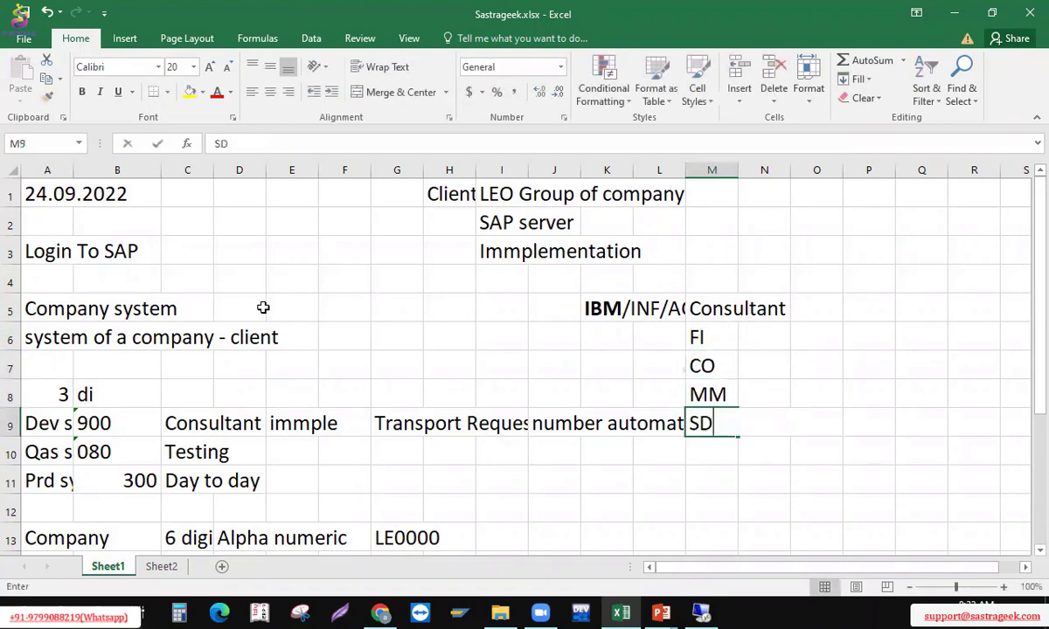
key(Return)
text(HCM)
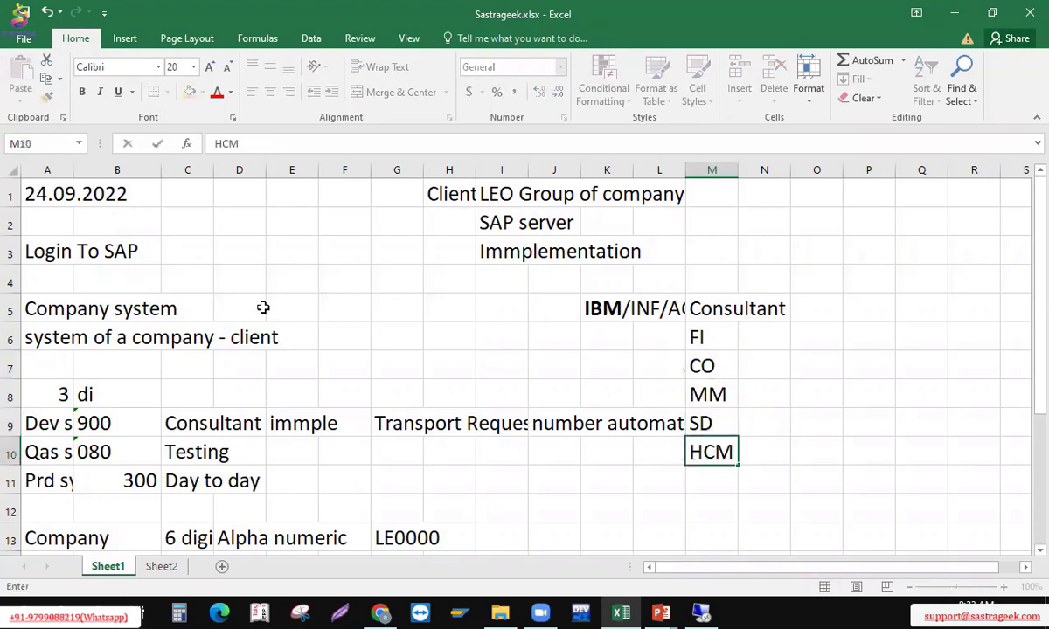
key(Return)
text(c)
Enter ENDUSER in cell R5, then go to cell L1
key(Up)
key(Up)
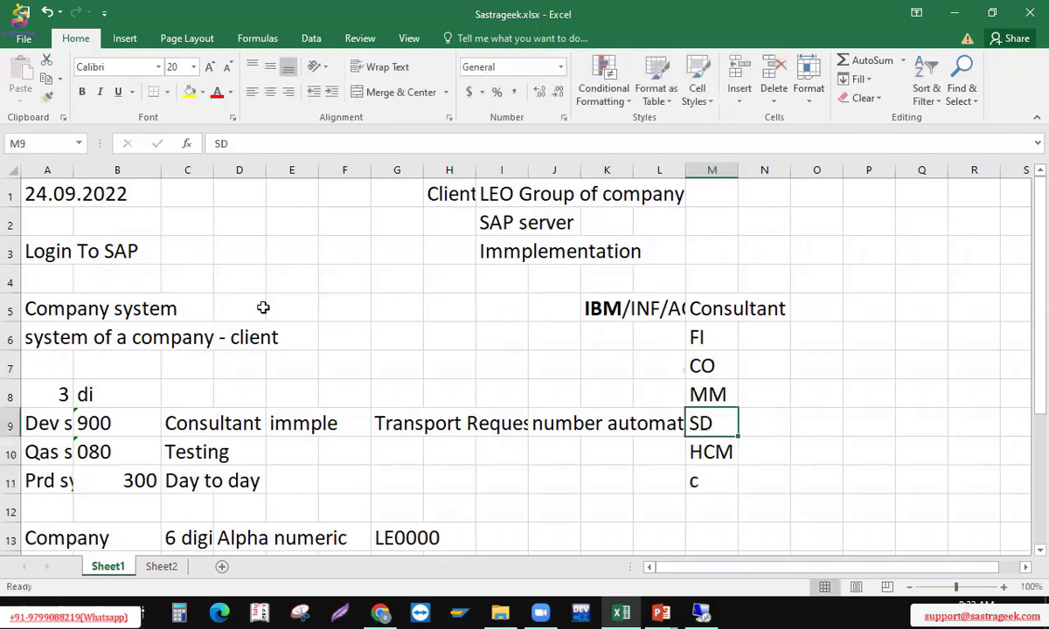
key(Up)
key(Up)
key(Up)
key(Up)
key(Up)
key(Right)
key(Right)
key(Right)
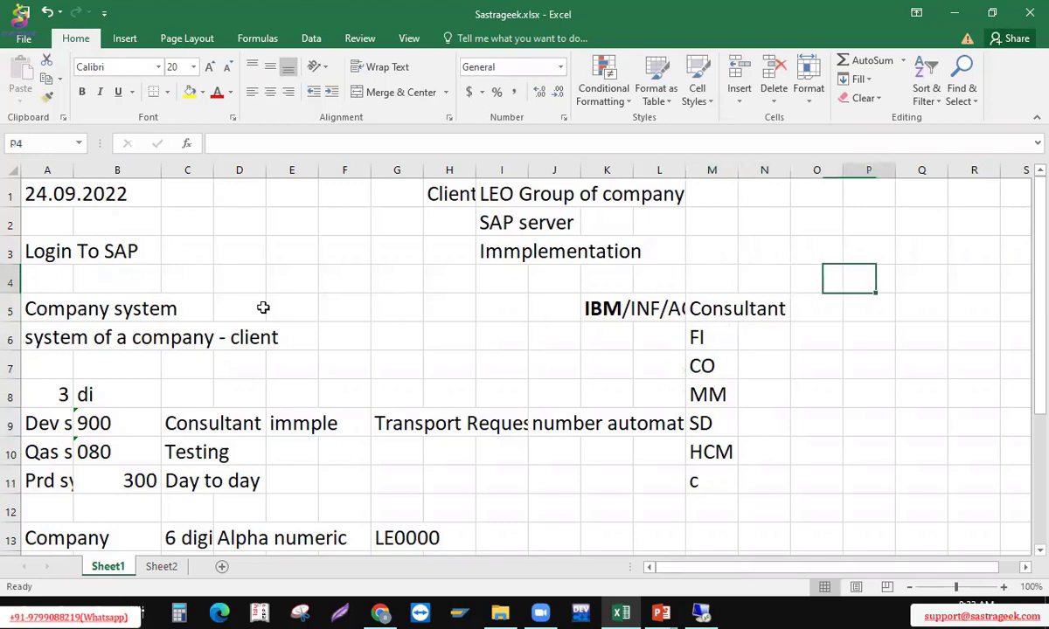
key(Right)
key(Right)
key(Right)
key(Right)
key(Left)
key(Left)
key(Left)
key(Left)
key(Down)
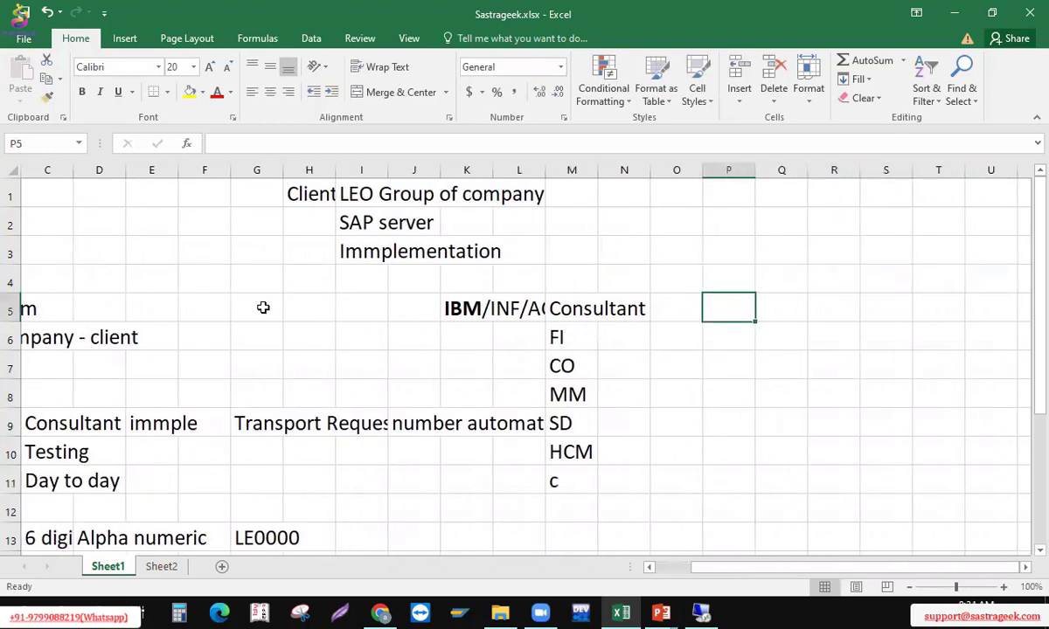
key(Right)
key(Right)
text(EN)
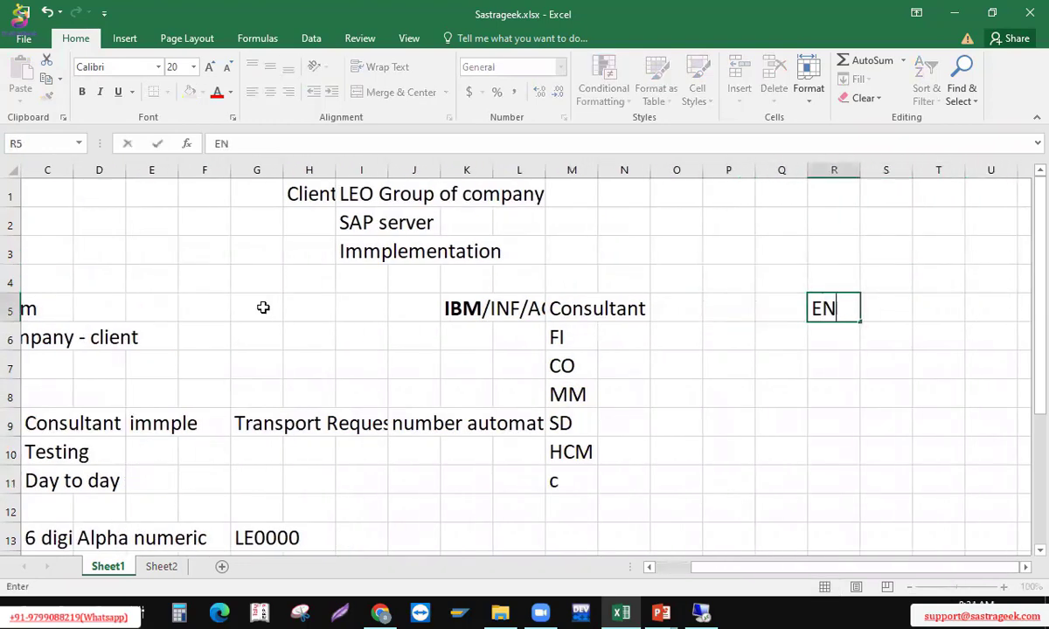
text(DUSER)
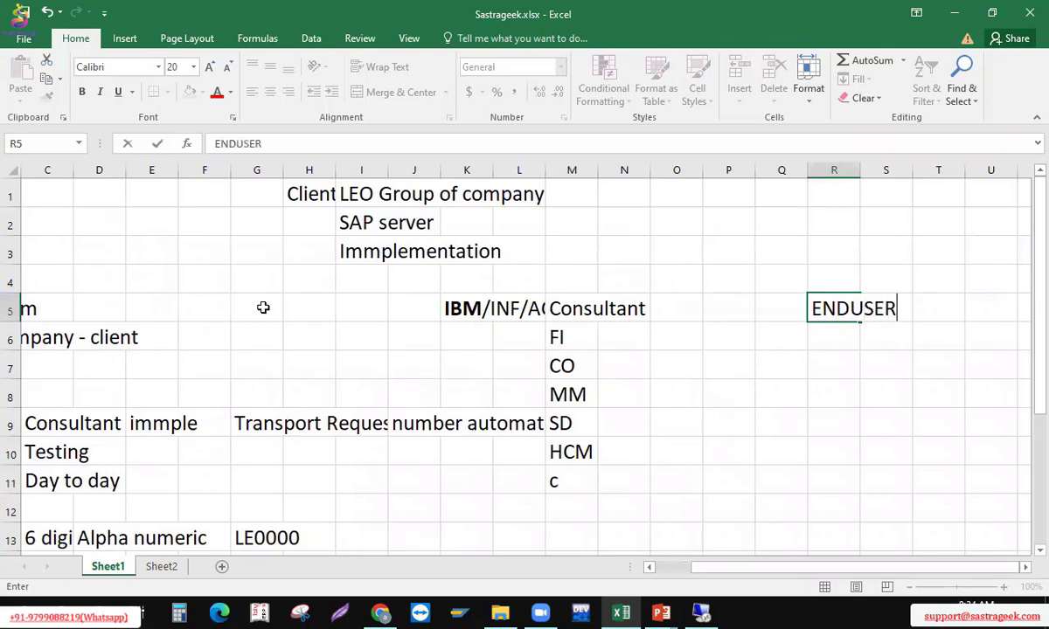
key(Return)
key(Up)
key(Up)
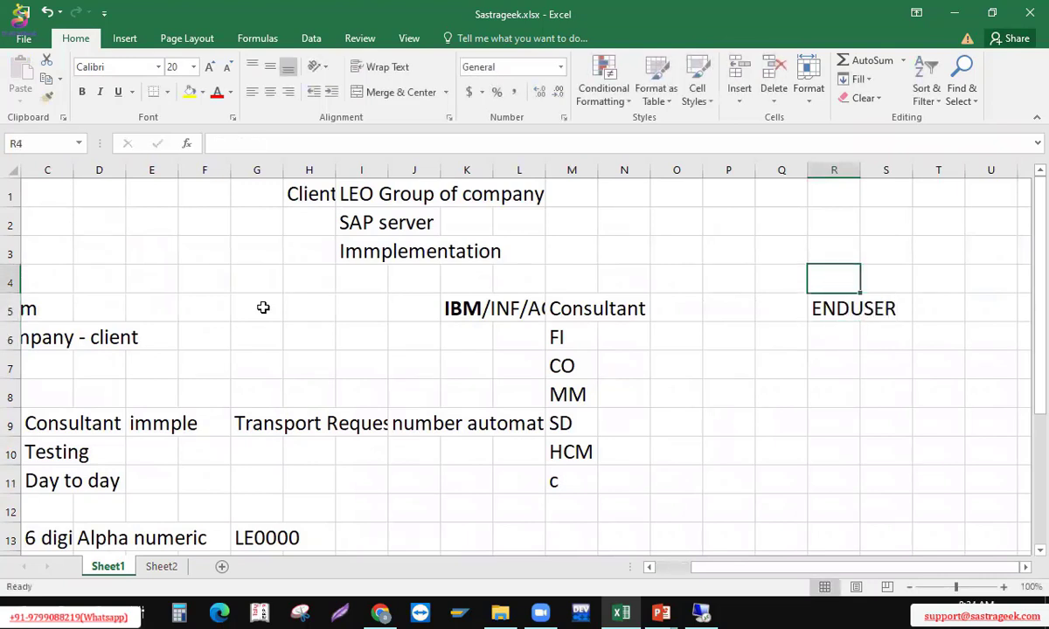
key(Left)
key(Left)
key(Left)
key(Left)
key(Left)
key(Left)
key(Up)
key(Up)
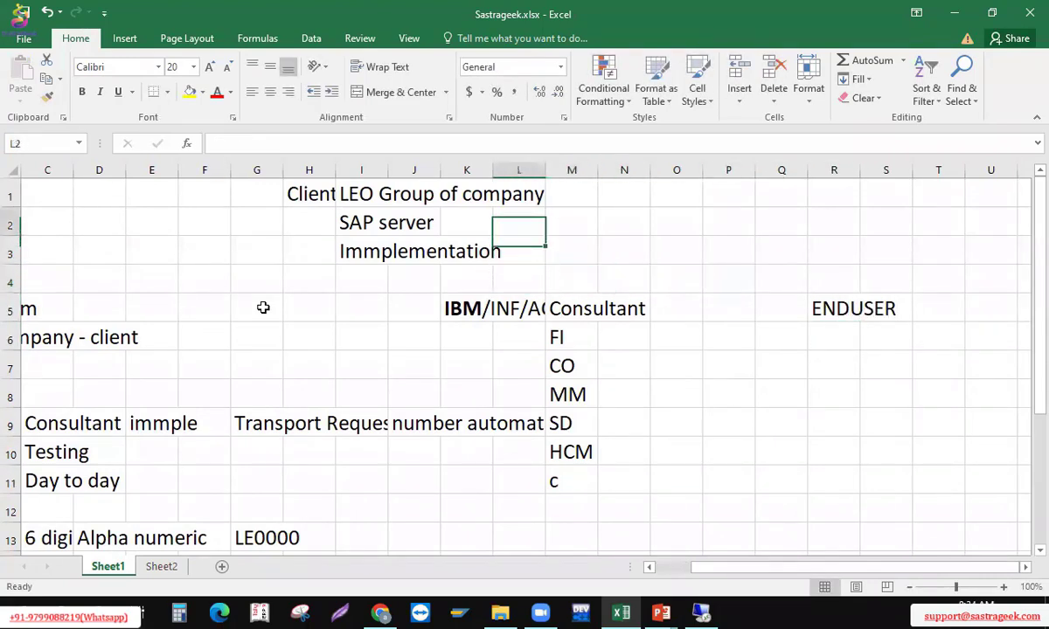
key(Up)
Fill cell L1 with 'Orcal, fin/Micro soft dia/tally/peachtree', fixing typos along the way
text(Org)
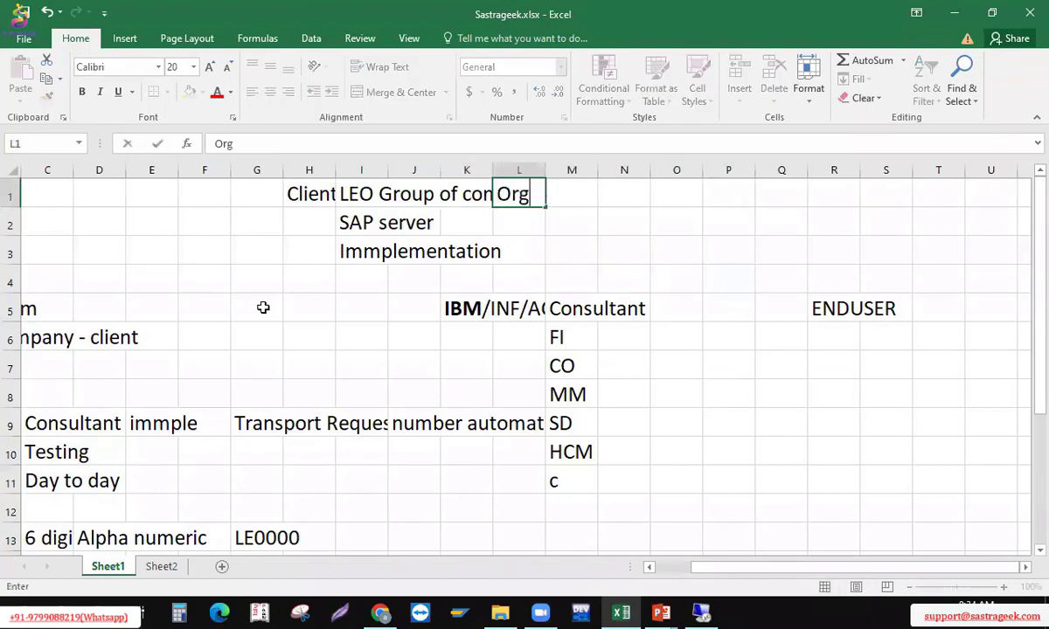
key(BackSpace)
text(cal/)
key(BackSpace)
text(fin)
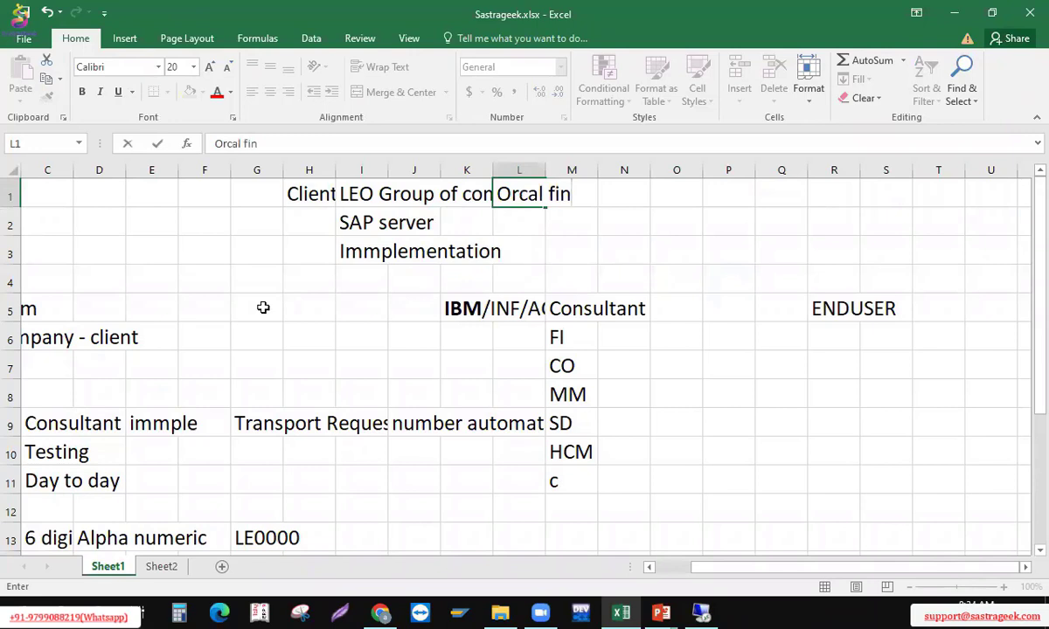
text(/MIcrom)
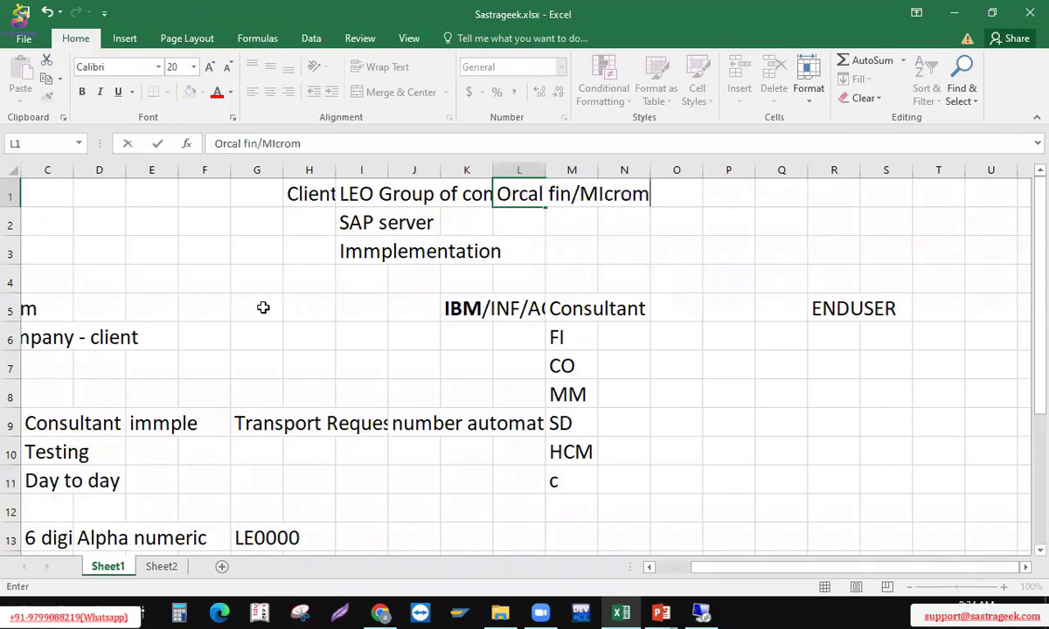
key(BackSpace)
text(soft dia/)
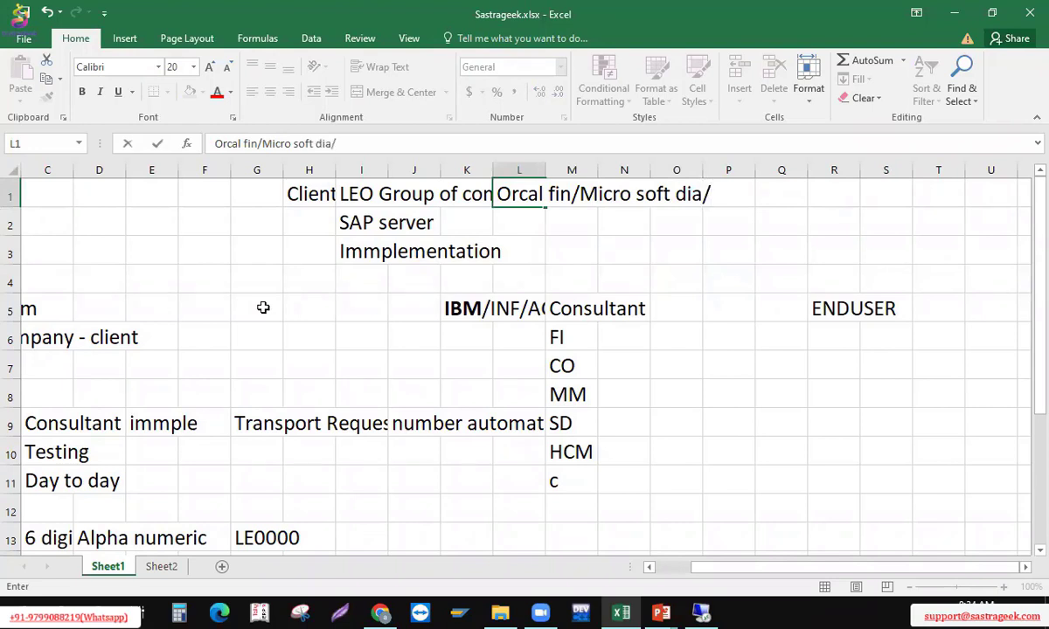
text(tally)
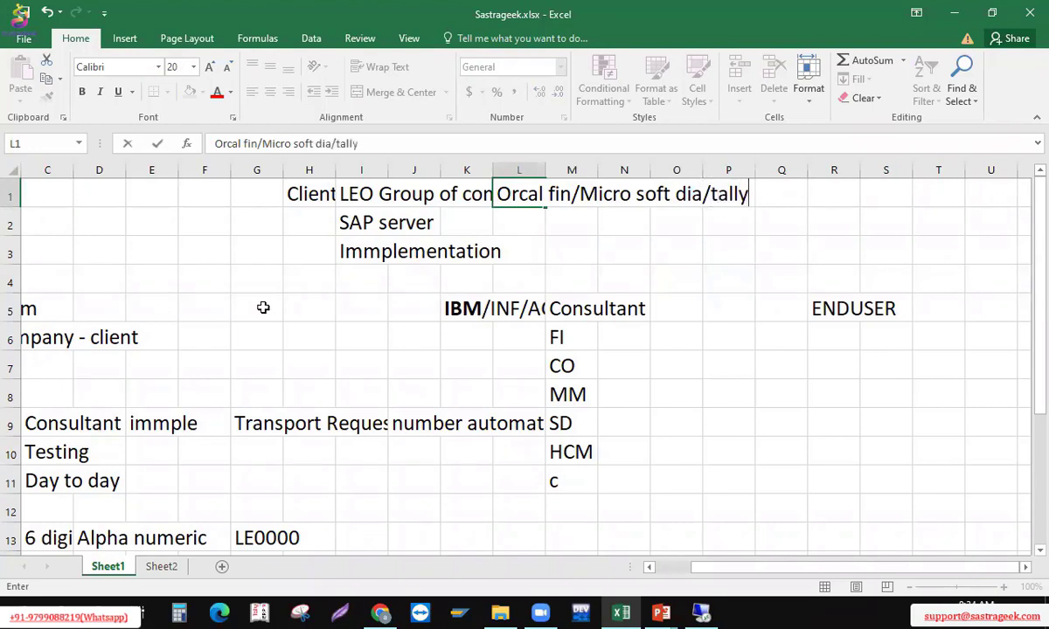
text(/peach)
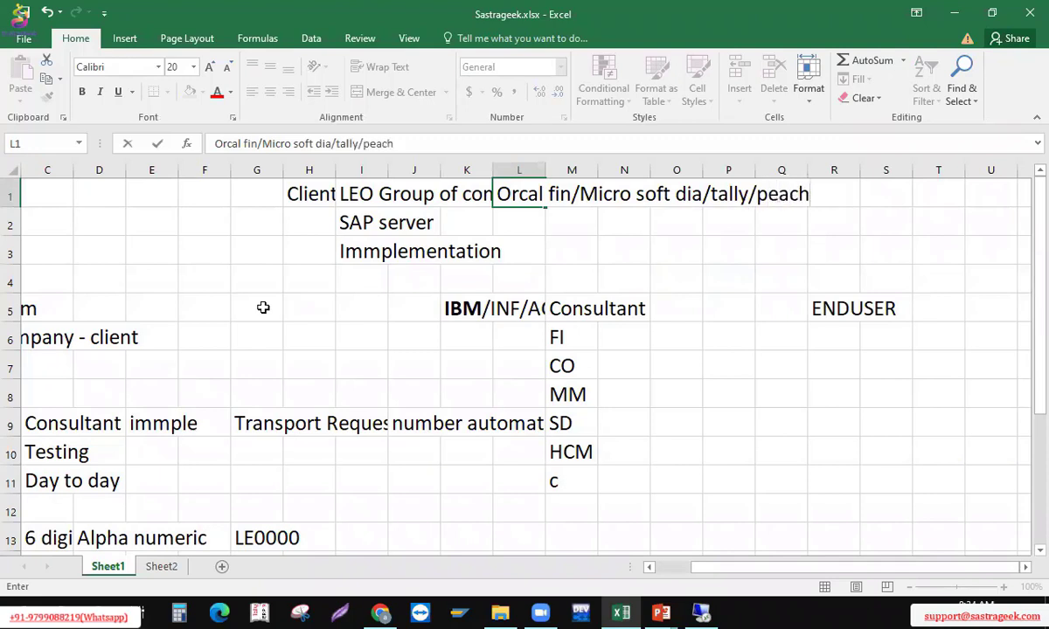
text(tree)
key(Return)
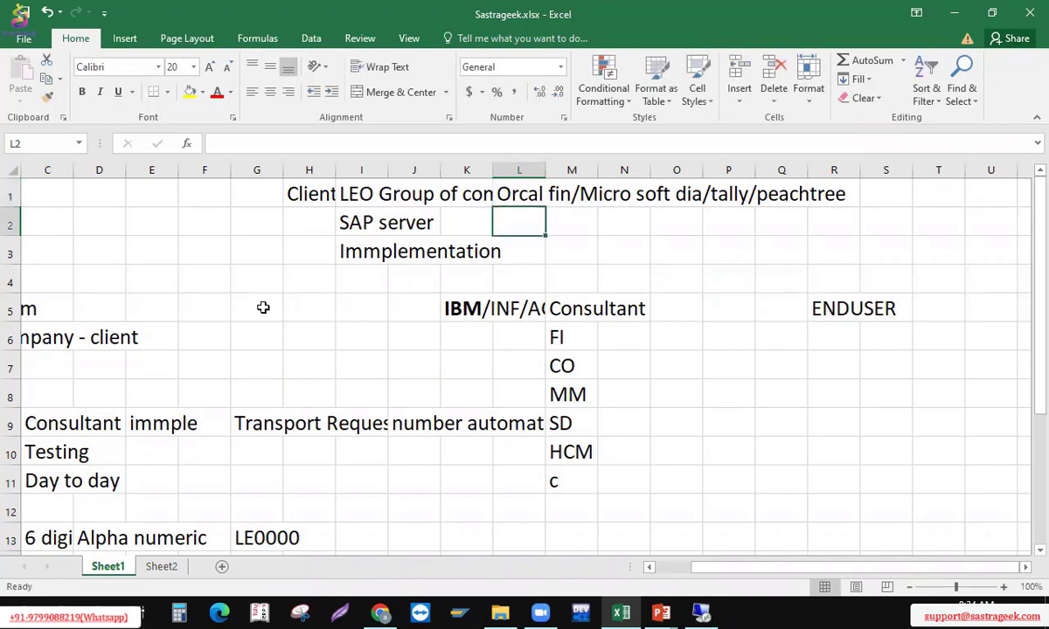
Enter the heading 'Legacy' in cell S1
key(Up)
key(Down)
key(Up)
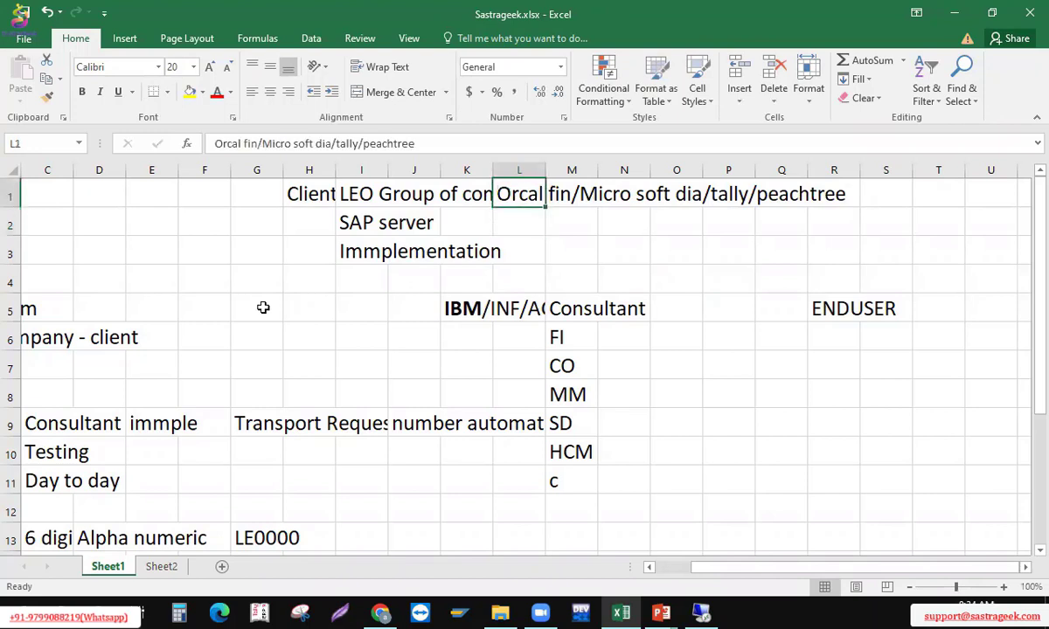
key(Down)
key(Down)
key(Left)
key(Left)
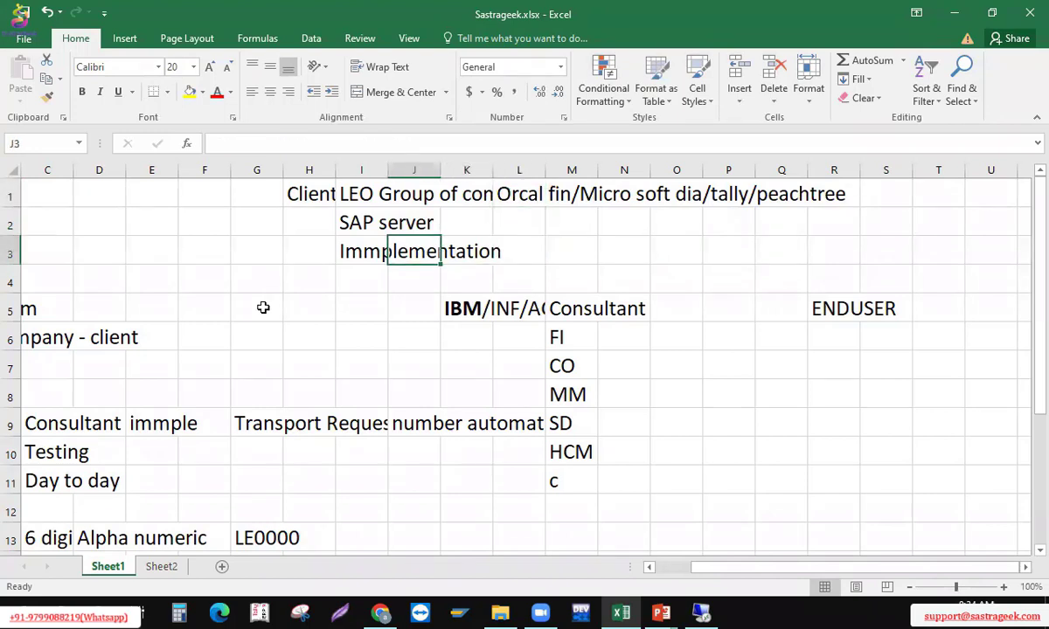
key(Left)
key(Up)
key(Right)
key(Right)
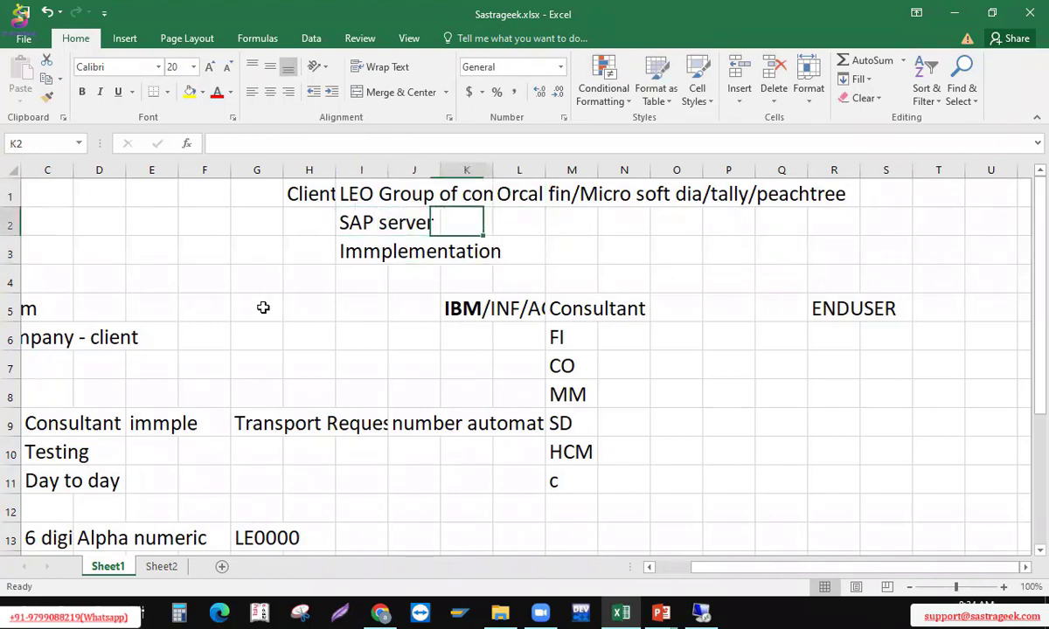
key(Up)
key(Right)
key(Right)
key(Right)
key(Right)
key(Right)
key(Right)
key(Right)
key(Right)
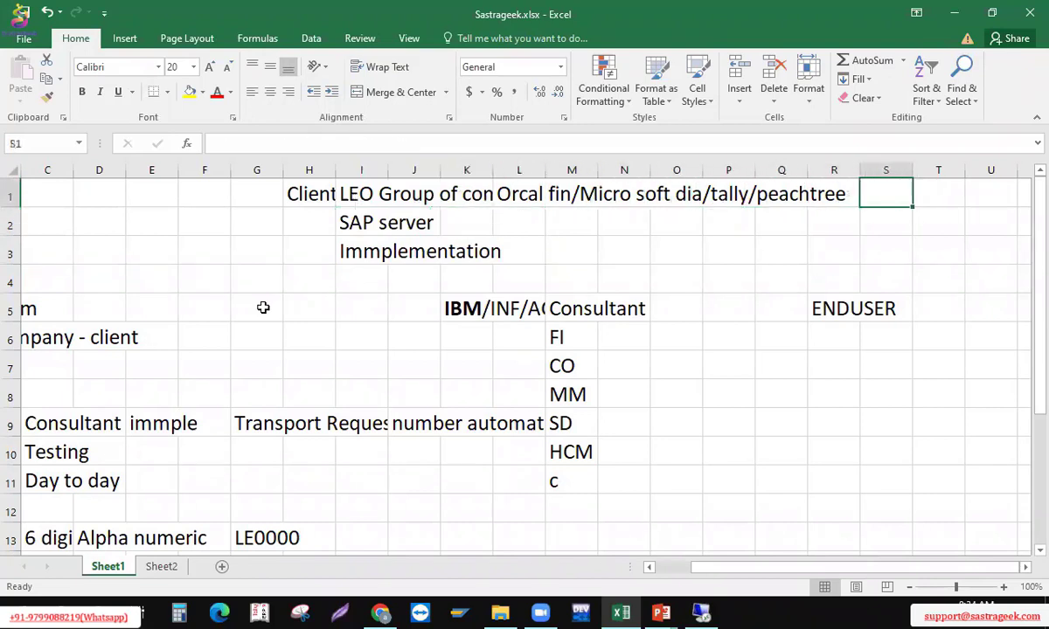
text(Legacy)
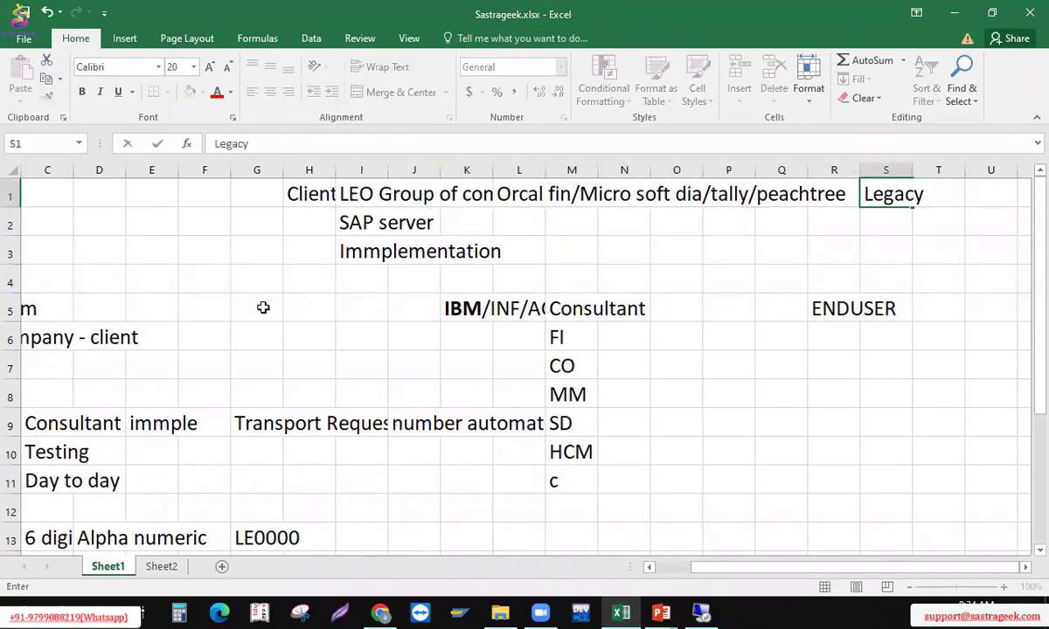
key(Return)
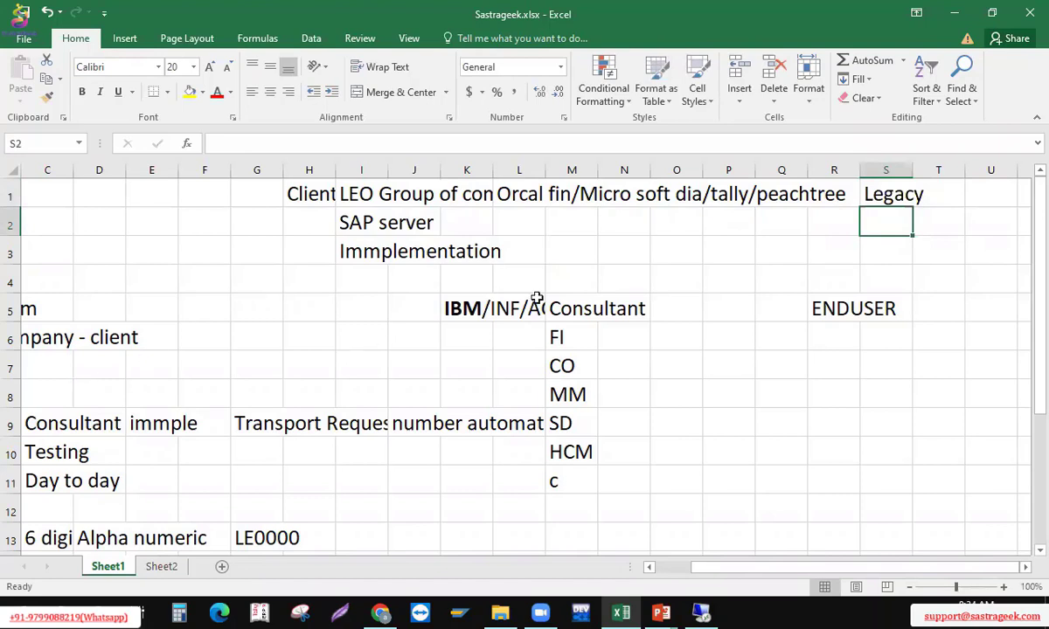
Type 'AS IS TO BE' into cell R6, directly below the ENDUSER cell R5
click(603, 332)
click(577, 301)
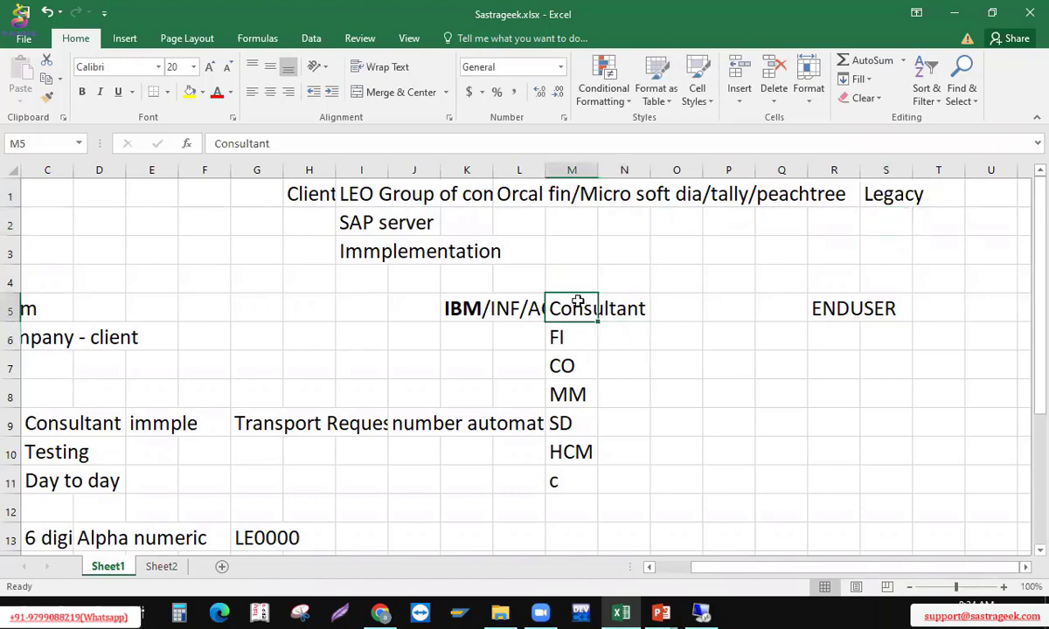
click(844, 308)
click(837, 340)
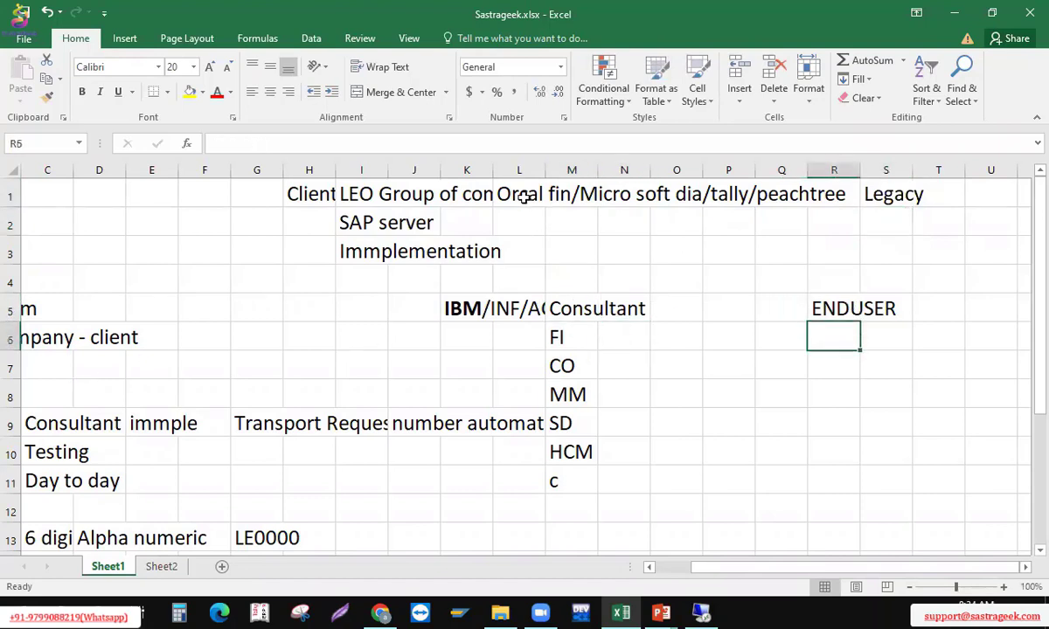
text(AS )
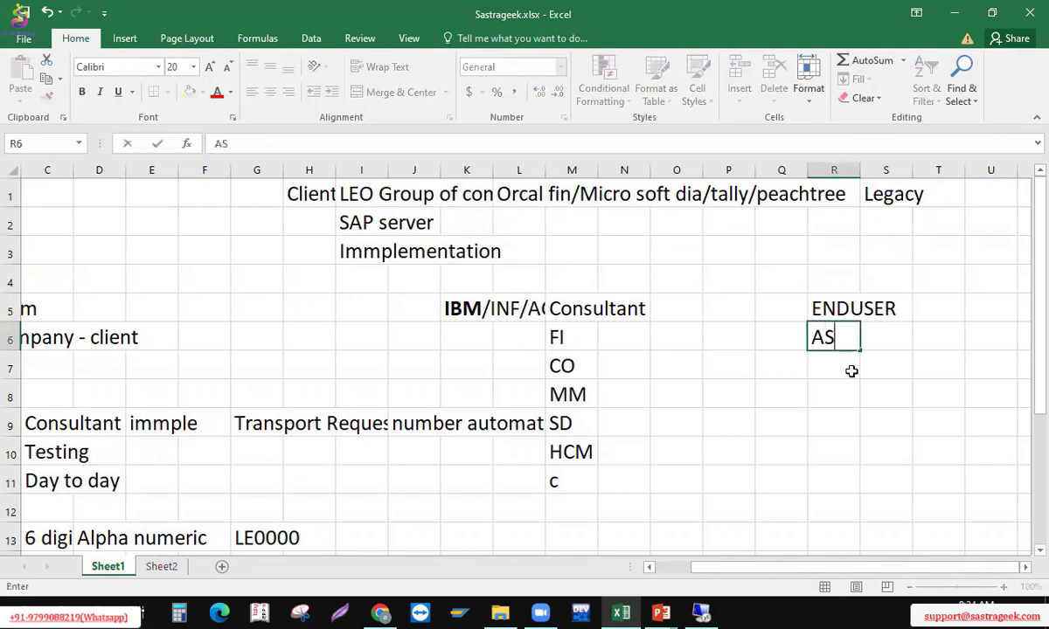
text(IS TO BE)
key(Return)
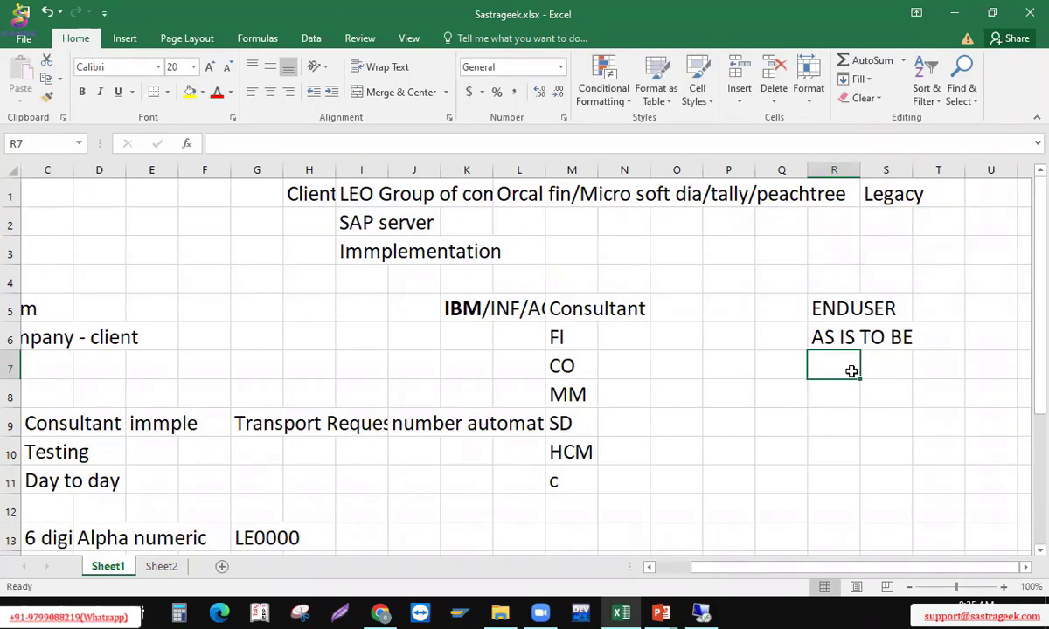
key(Up)
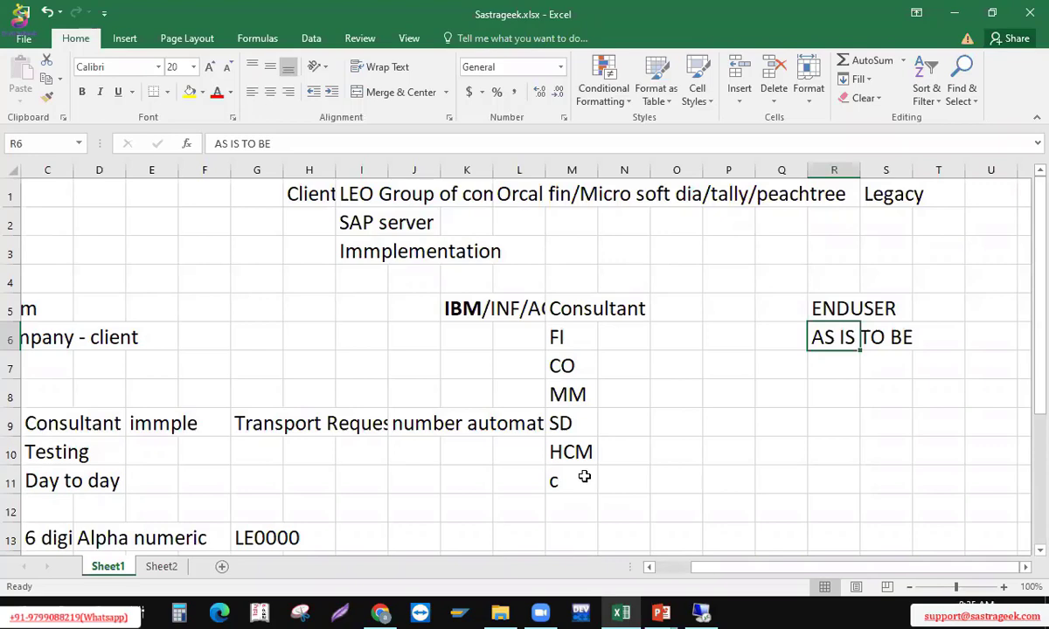
Enter 'Leo group' in cell V6
key(Right)
key(Right)
key(Right)
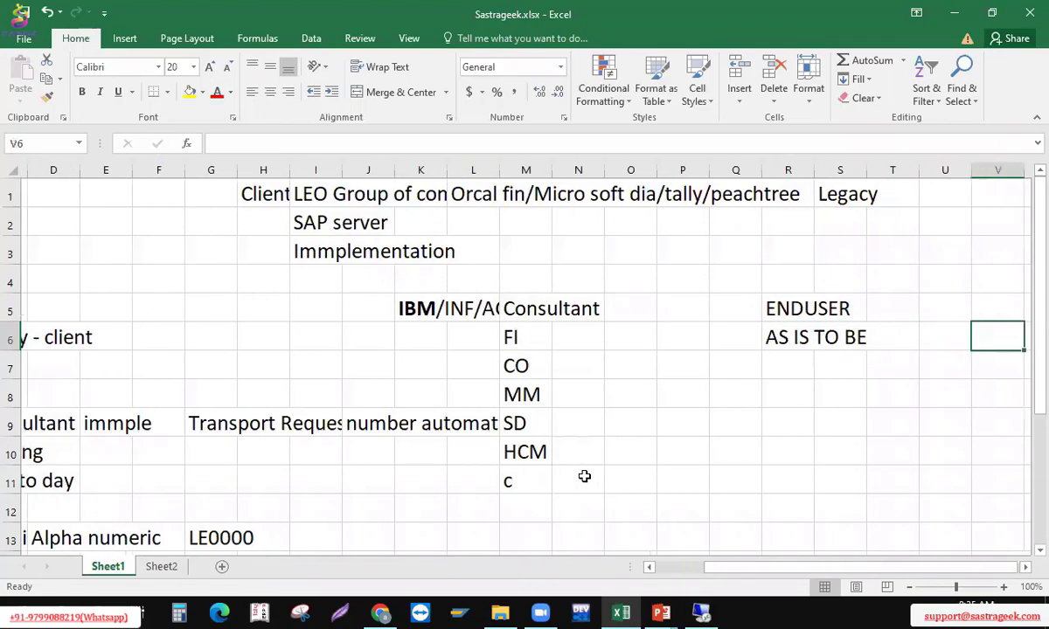
key(Right)
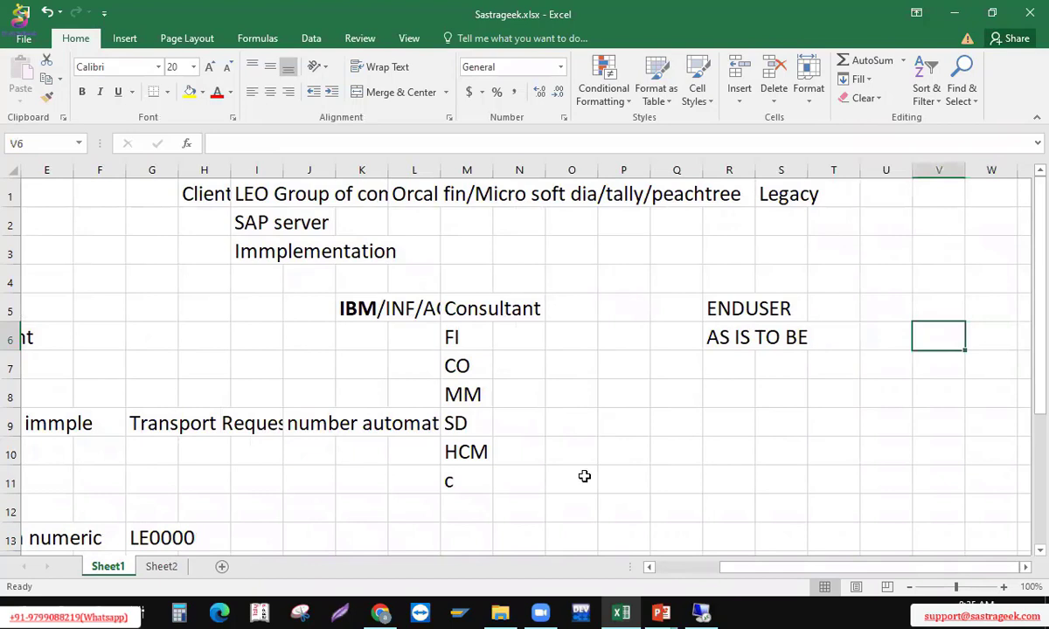
text(Leo group)
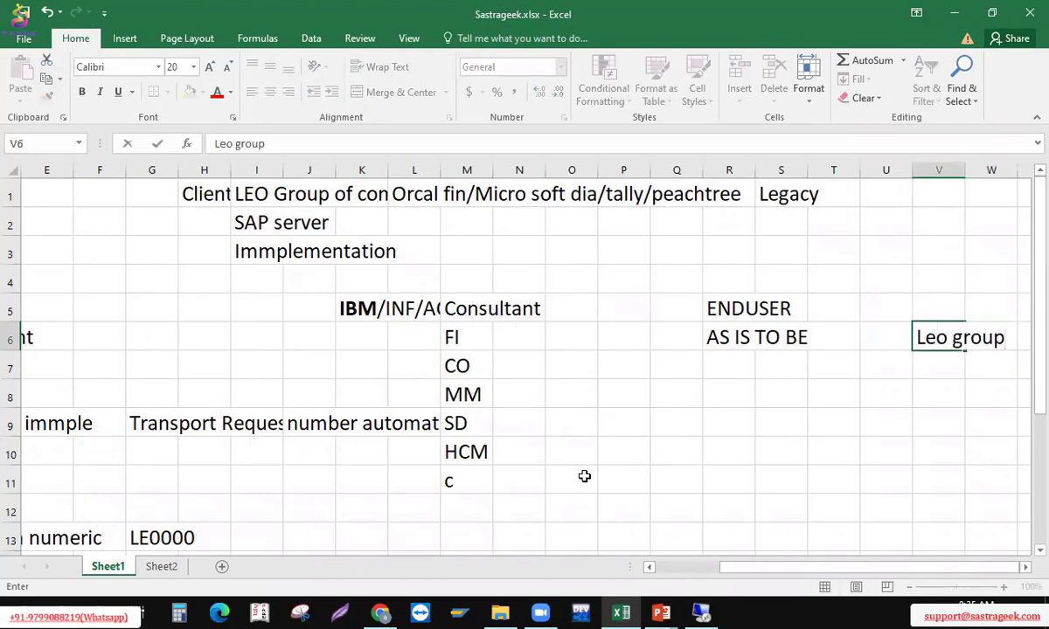
key(Return)
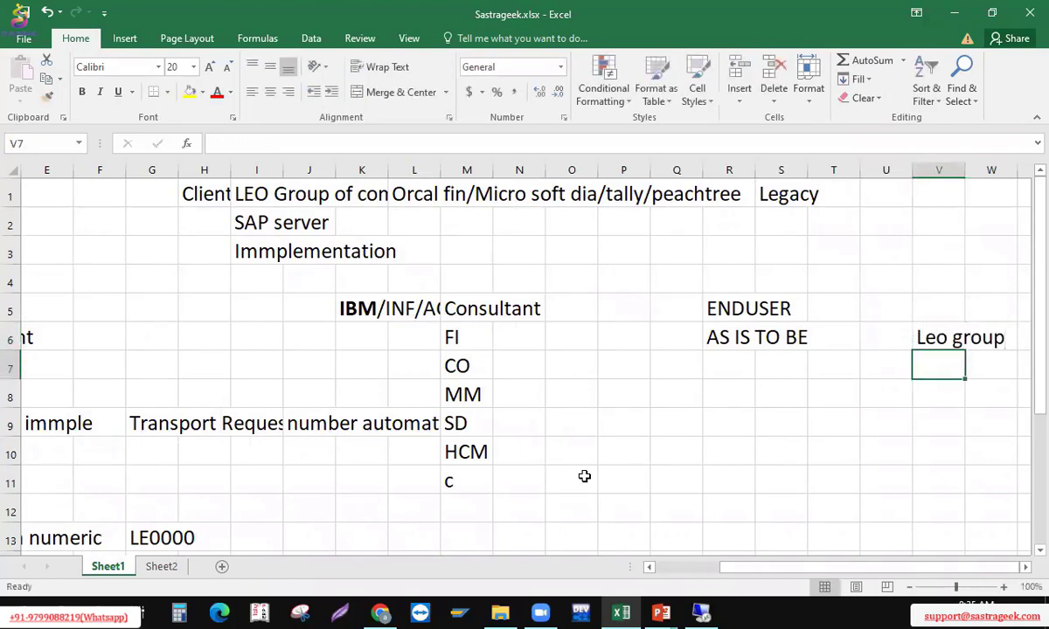
Enter the company code LE0000 in cell V7 beneath Leo group
key(Right)
key(Right)
key(Up)
key(Left)
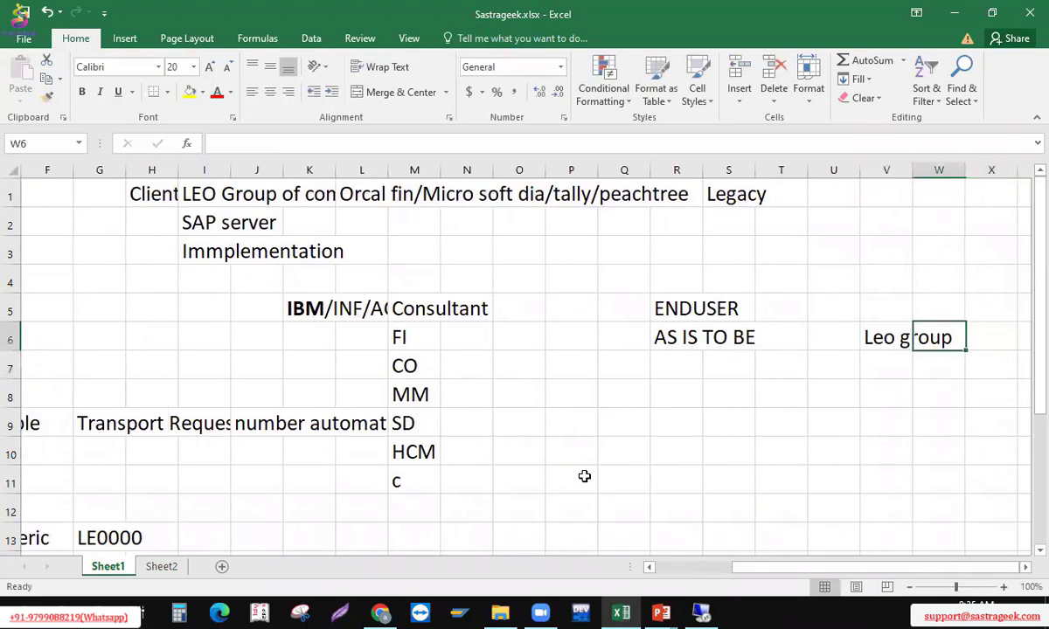
key(Left)
key(Down)
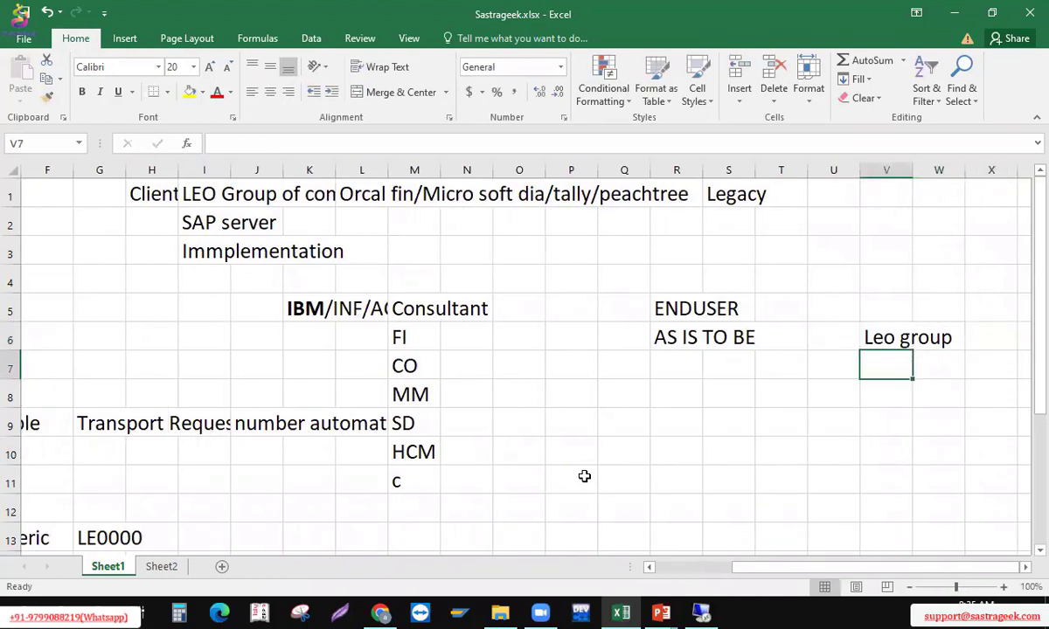
text(LE)
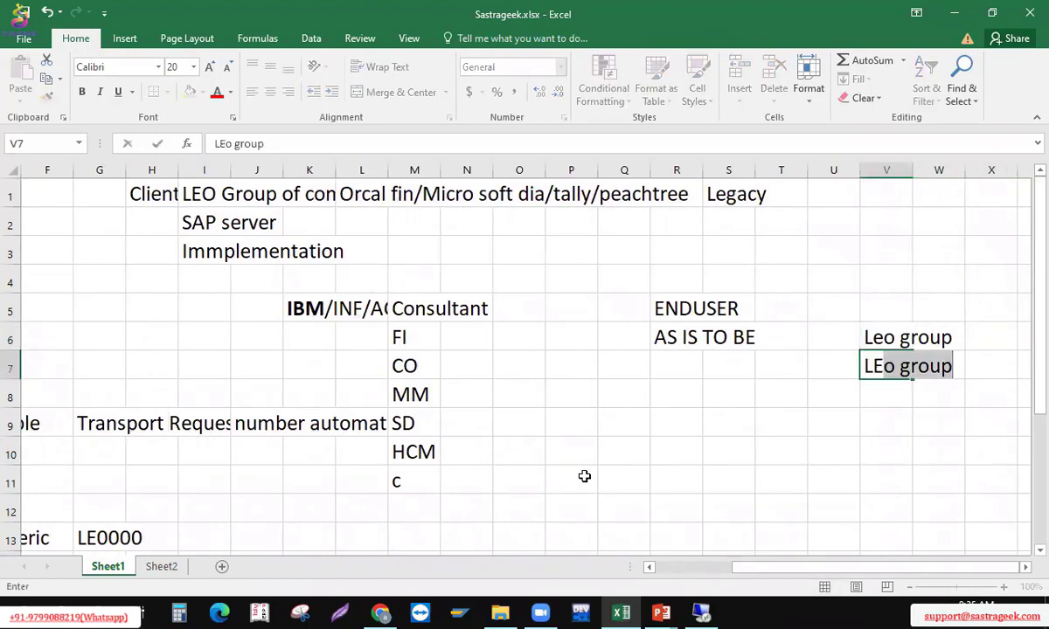
text(0000)
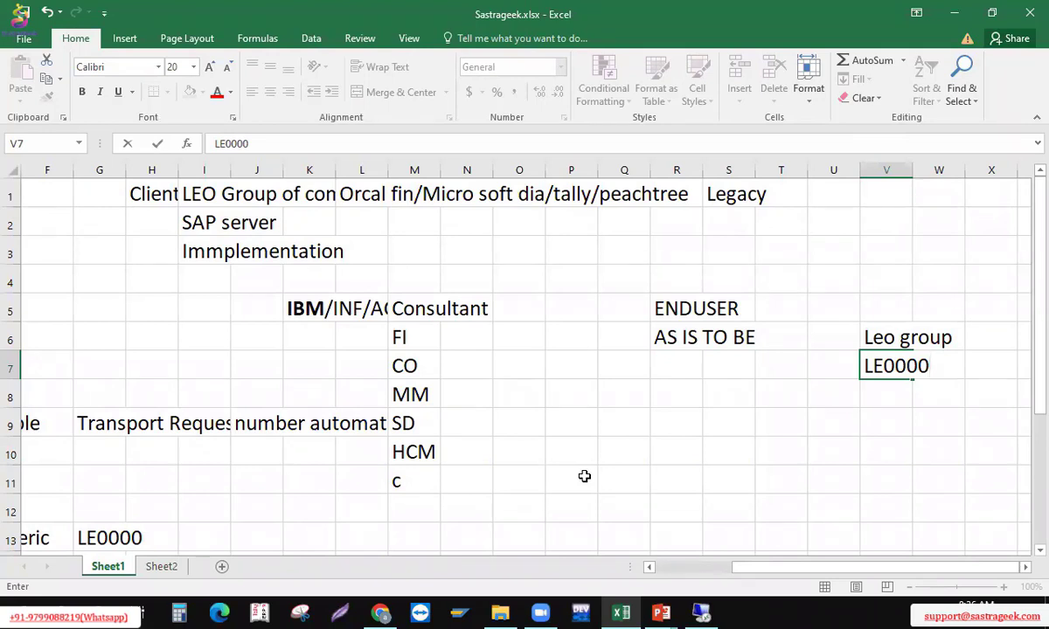
key(Return)
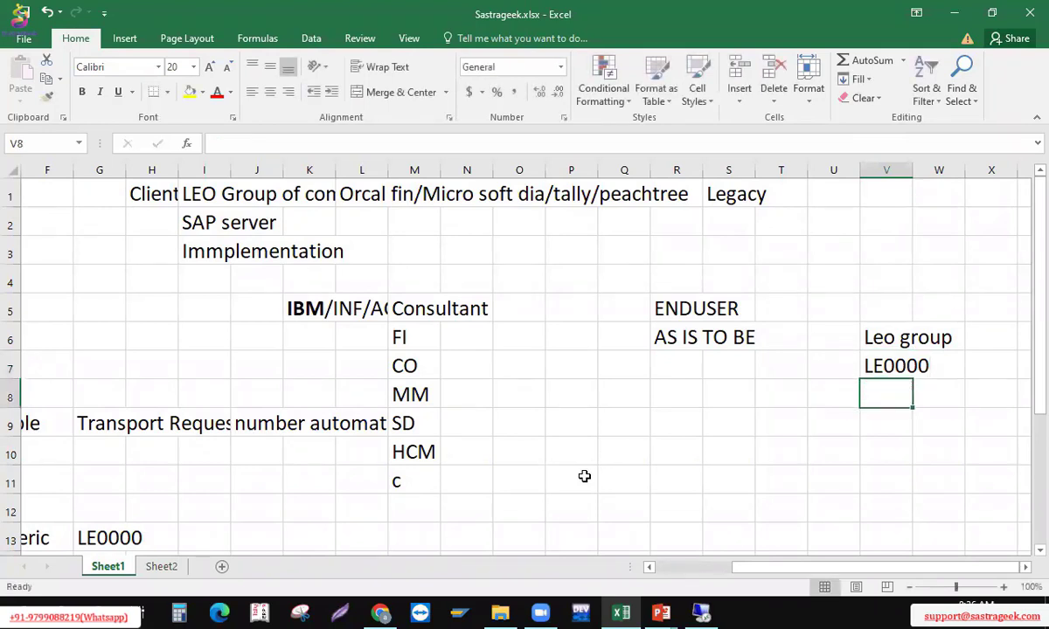
key(Up)
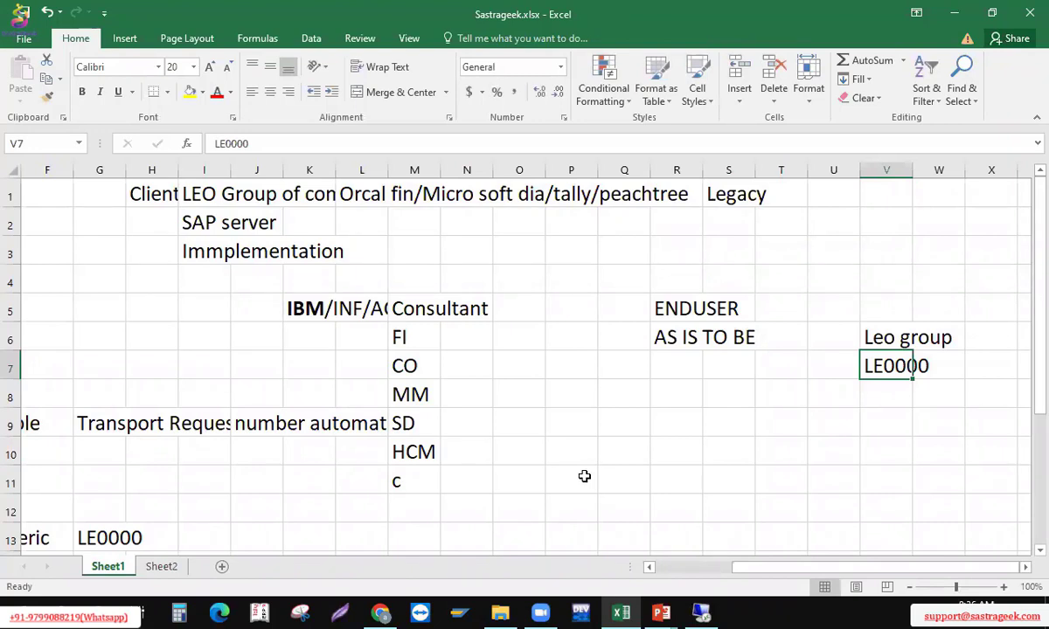
key(Right)
key(Left)
key(Left)
key(Right)
Clear the stray c from cell M11 under HCM
key(Up)
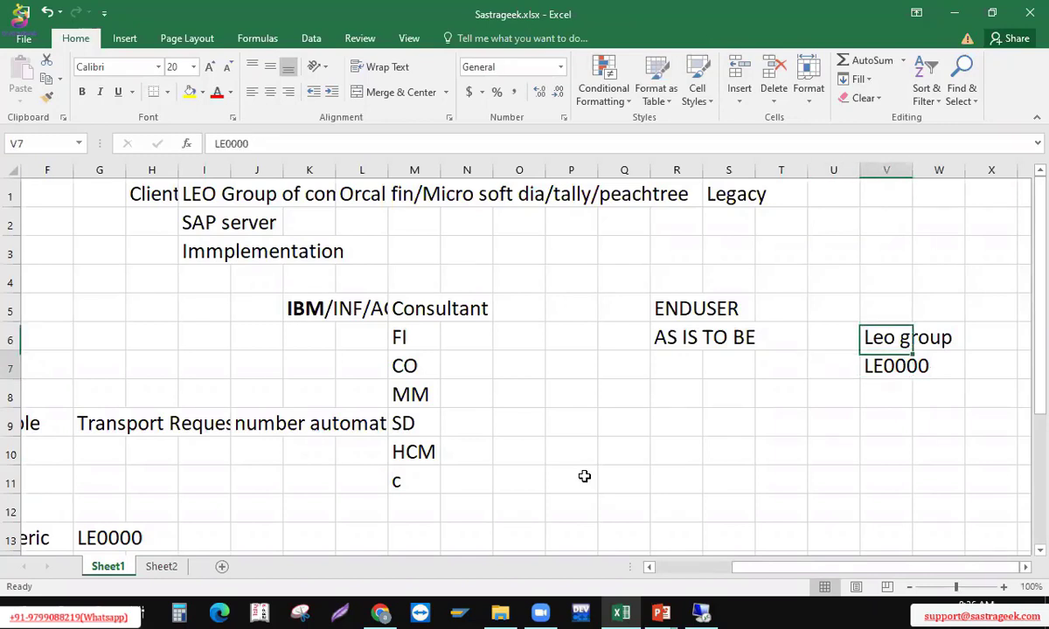
key(Down)
key(Left)
key(Left)
key(Left)
key(Up)
key(Left)
key(Left)
key(Left)
key(Left)
key(Up)
key(Up)
key(Up)
key(Up)
key(Up)
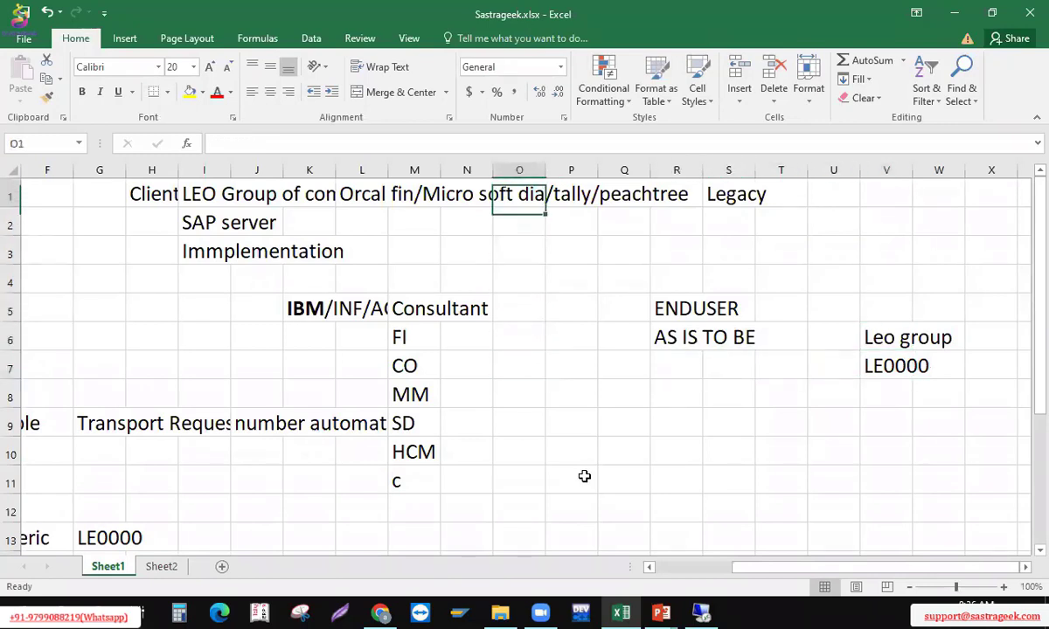
key(Left)
key(Left)
key(Left)
key(Right)
key(Left)
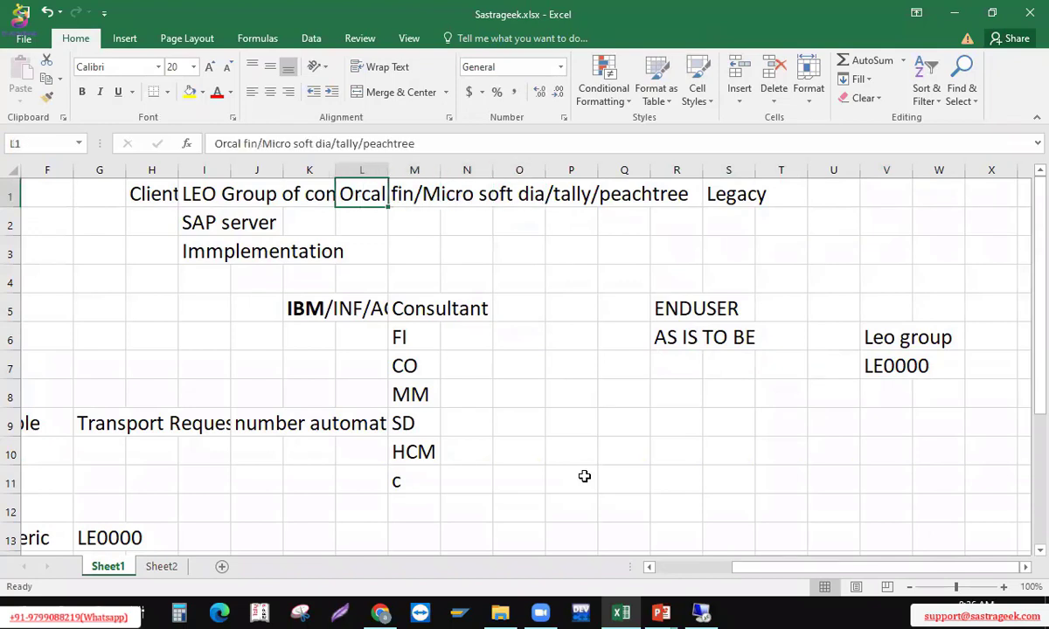
key(Right)
key(Down)
key(Down)
key(Down)
key(Down)
key(Down)
key(Down)
key(Down)
key(Down)
key(Down)
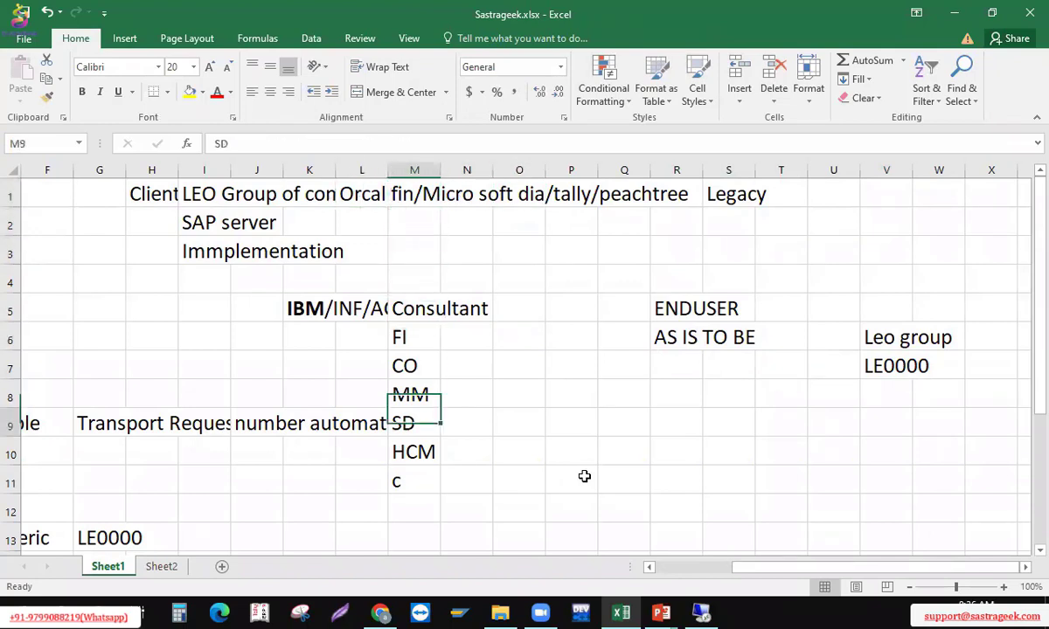
key(Up)
key(Up)
key(Up)
key(Up)
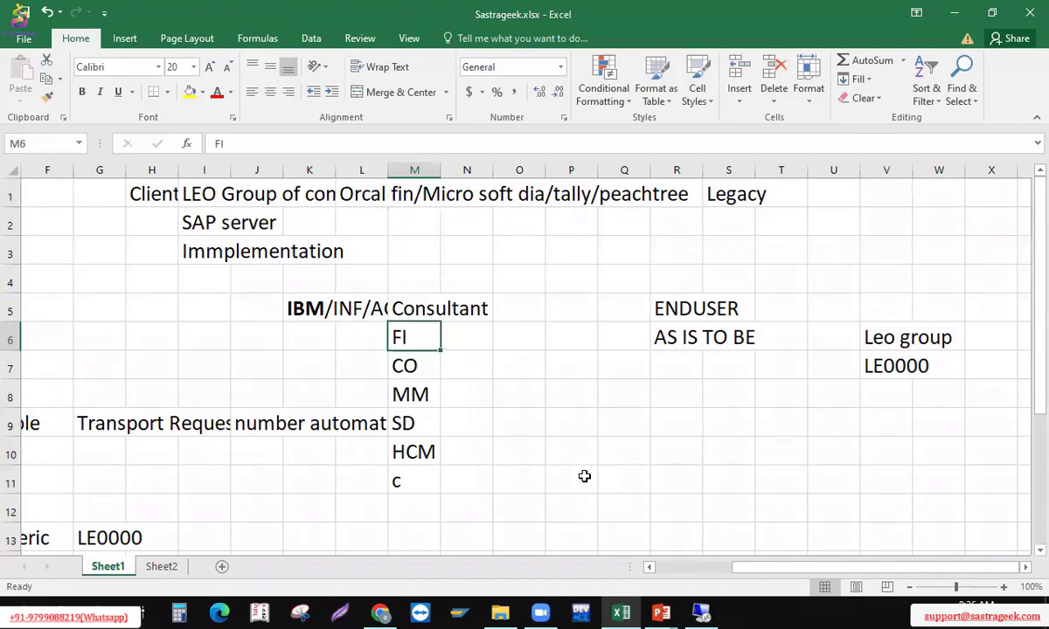
key(shift+Down)
key(shift+Down)
key(shift+Down)
key(shift+Down)
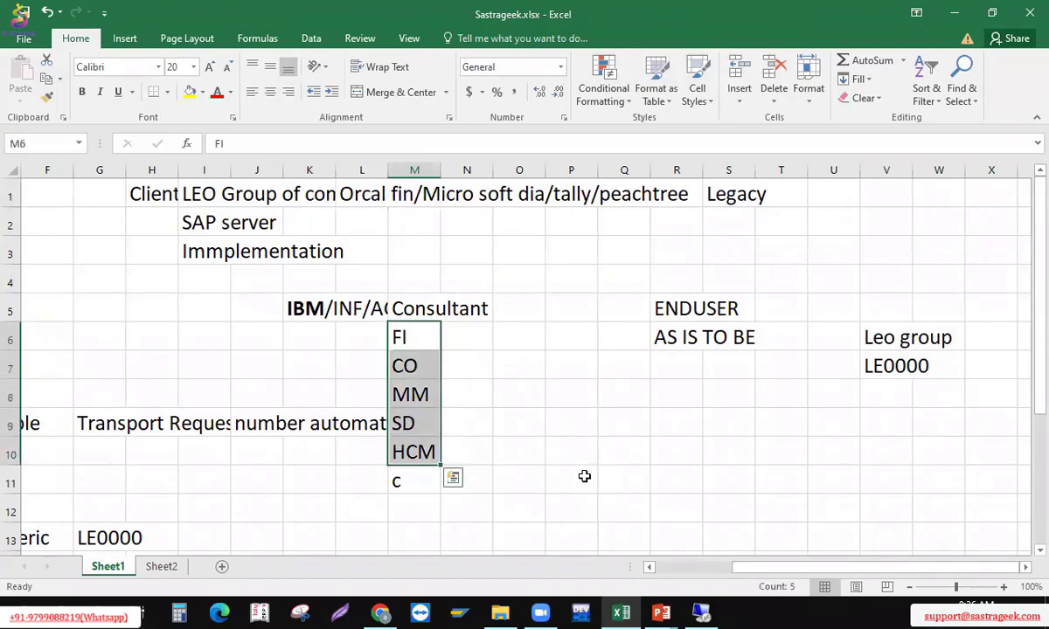
key(Right)
key(Down)
key(Down)
key(Down)
Type the heading 'Document' in cell M12
key(Down)
key(Down)
key(Left)
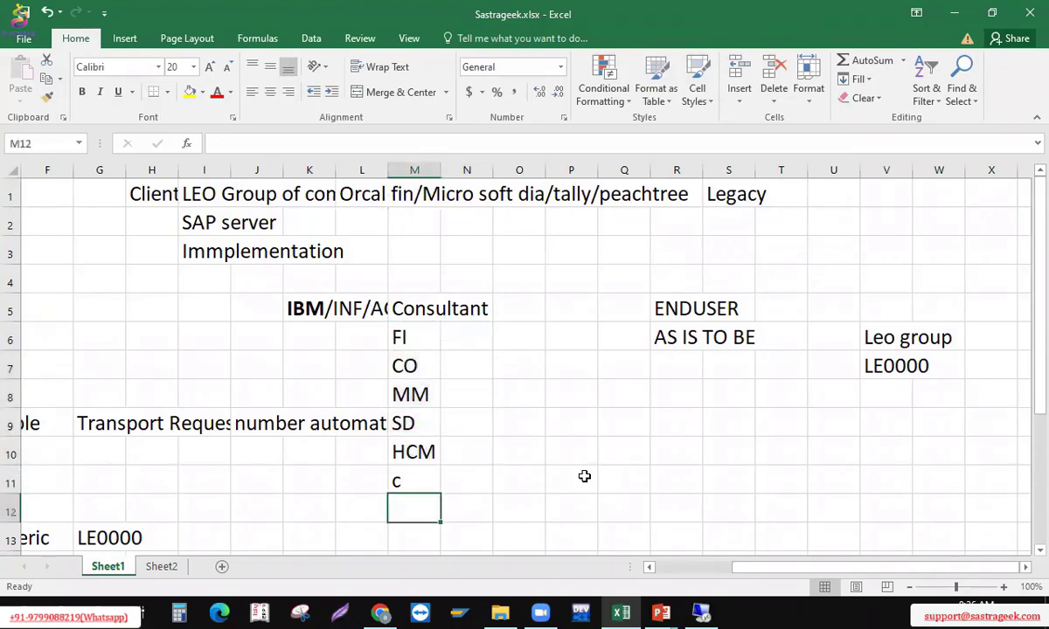
key(Delete)
key(Down)
text(Document)
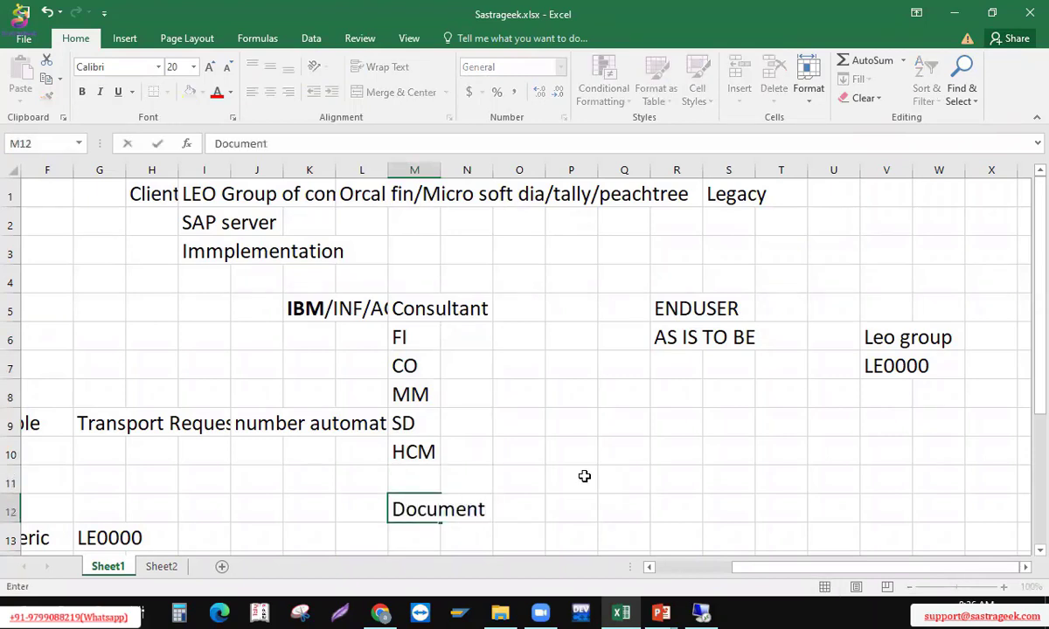
key(Return)
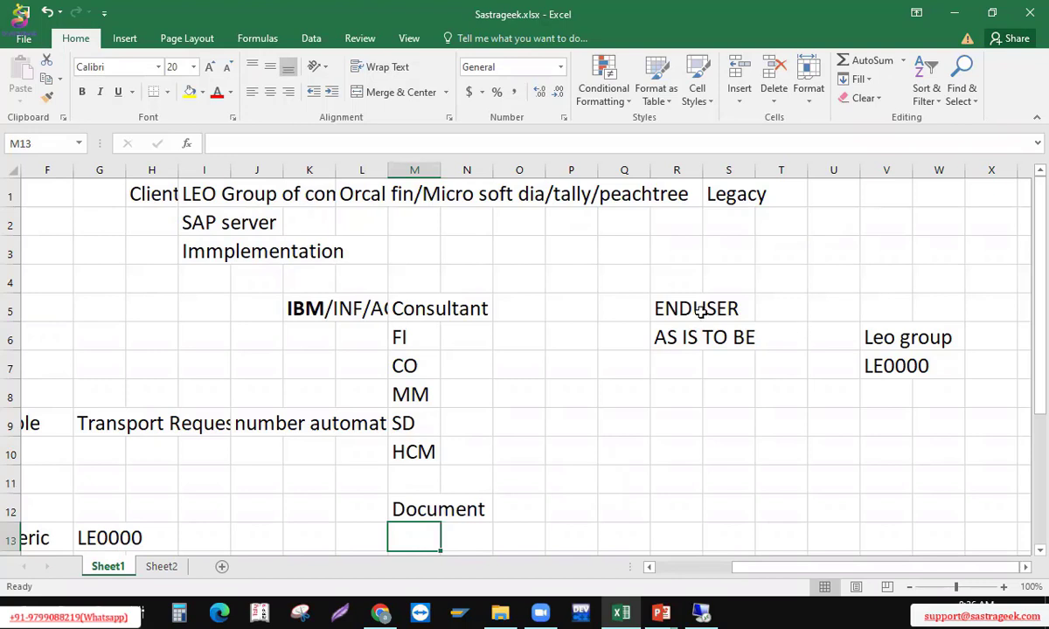
Enter 'Operational management' in cell R4 above ENDUSER, correcting the misspelling
drag(678, 308, 685, 282)
click(685, 283)
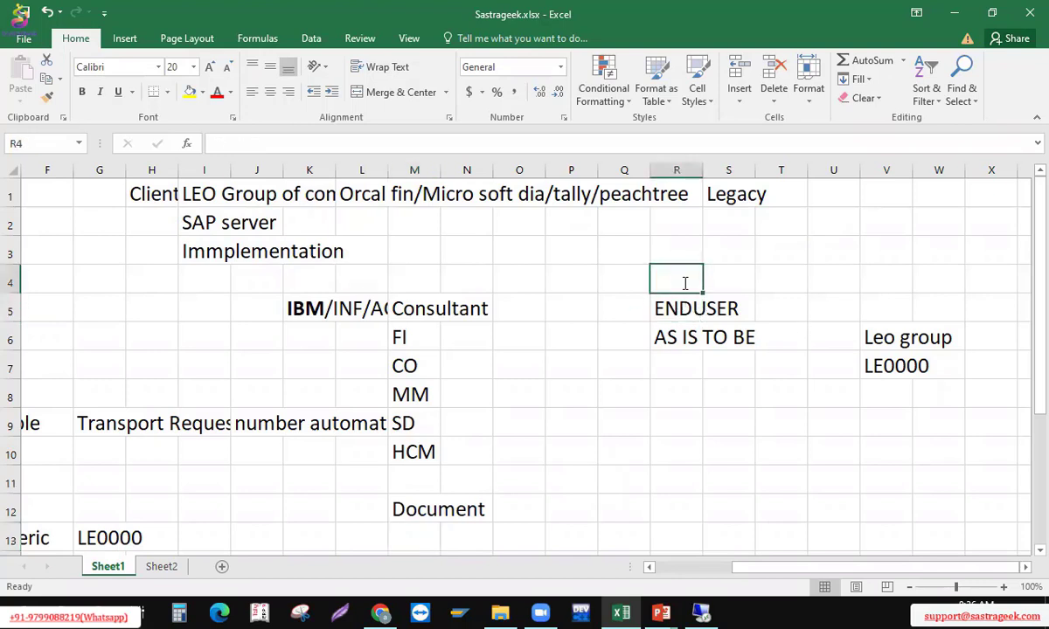
text(O)
key(BackSpace)
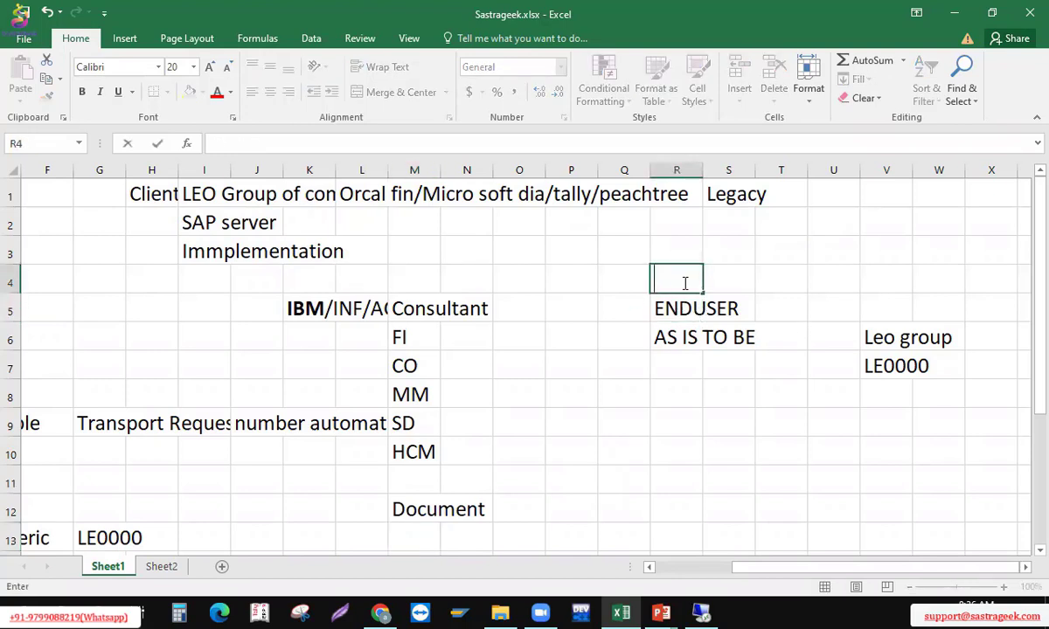
text(Operational mam)
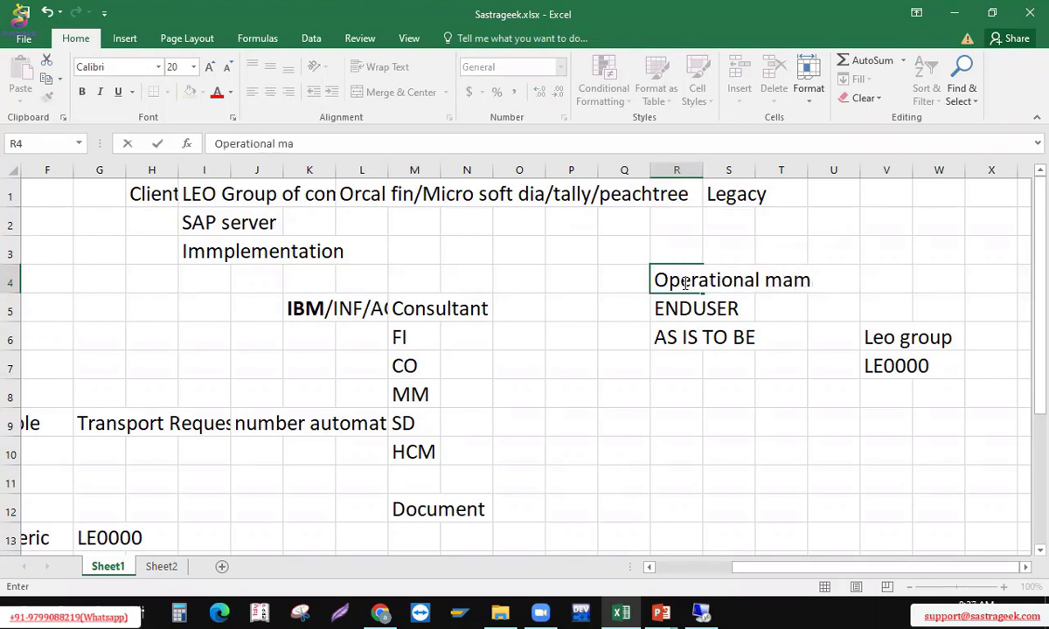
text(angement)
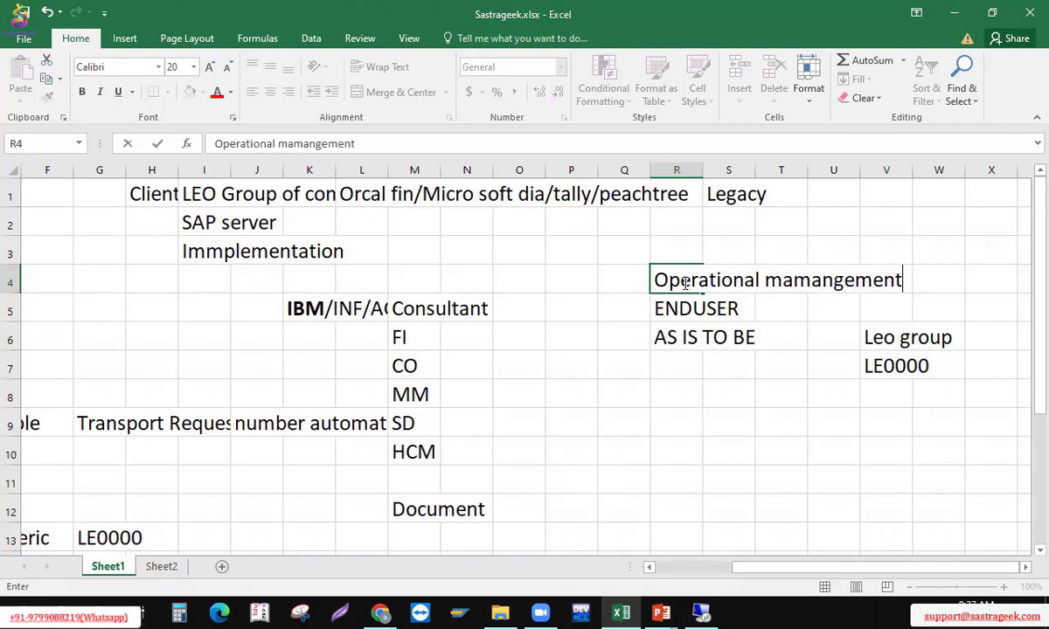
key(BackSpace)
key(BackSpace)
key(BackSpace)
key(BackSpace)
key(BackSpace)
key(BackSpace)
key(BackSpace)
key(BackSpace)
key(BackSpace)
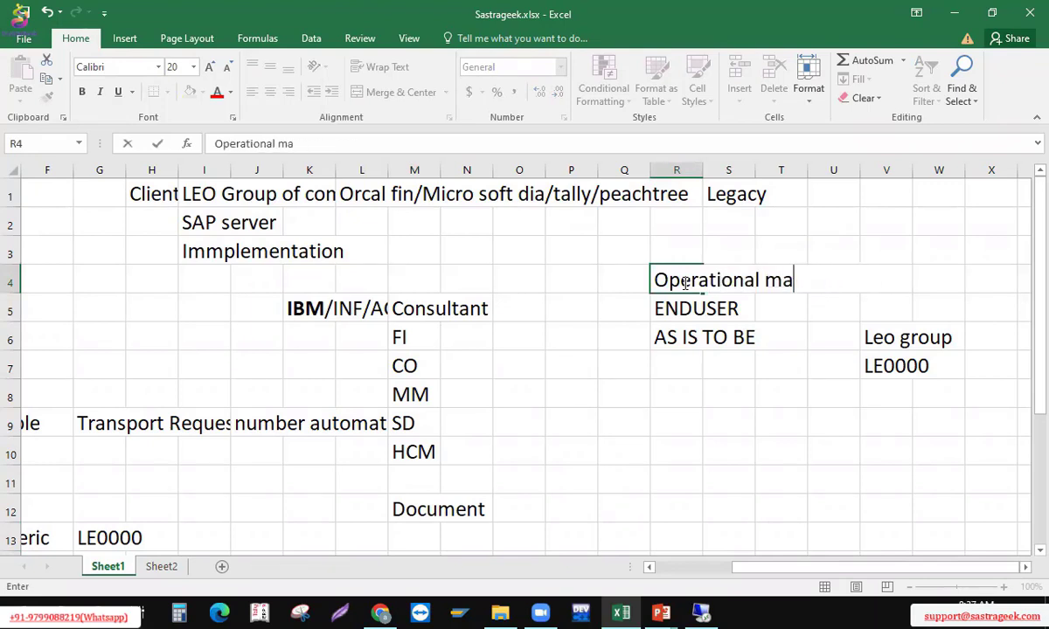
text(nagement)
key(Return)
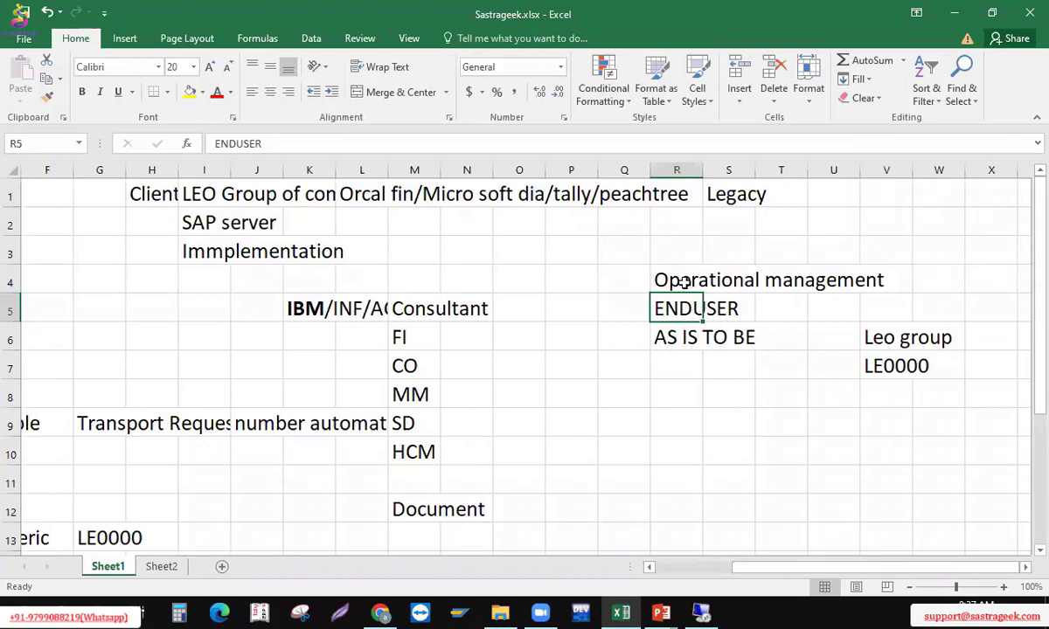
Review the column M module list, then return to the empty cell M13 under Document
key(Left)
key(Left)
key(Left)
key(Left)
key(Left)
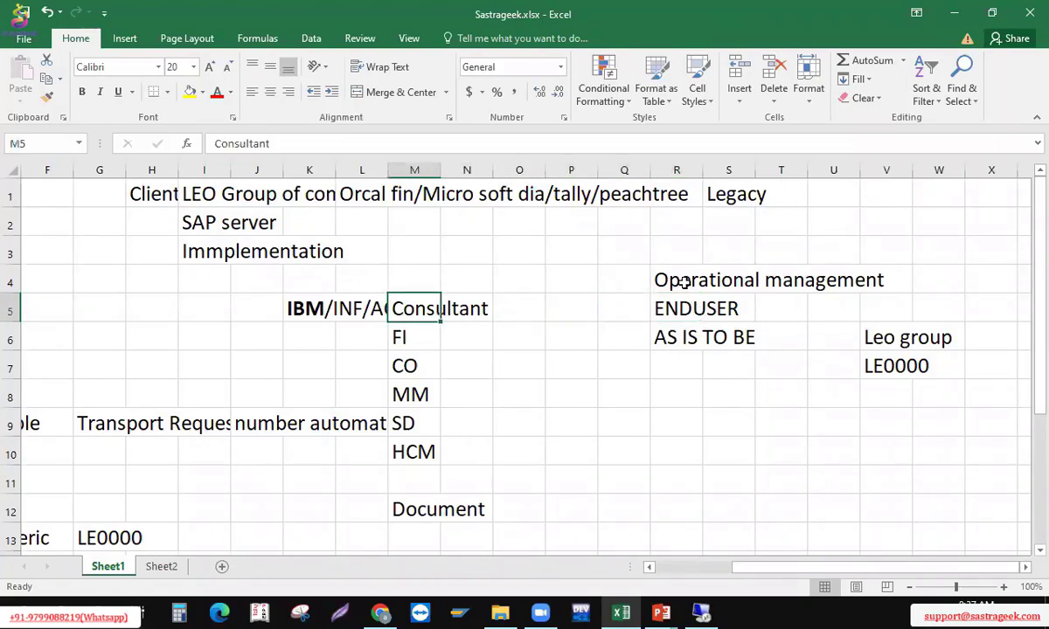
key(Down)
key(Down)
key(Down)
key(Down)
key(Down)
key(Down)
key(Down)
key(Down)
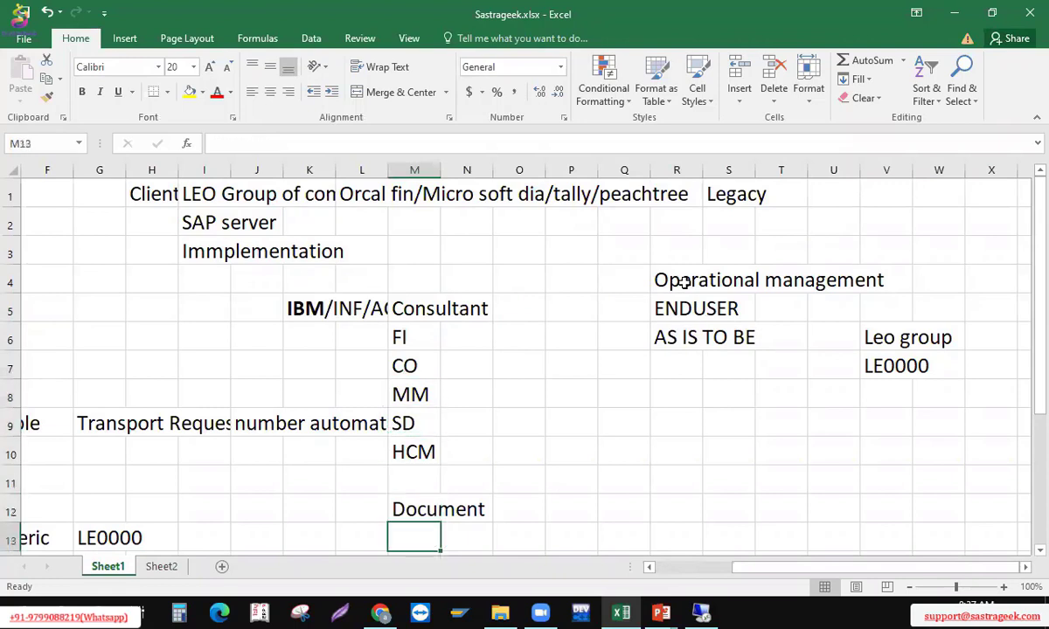
key(Up)
key(Up)
key(Up)
key(Up)
key(Up)
key(Up)
key(Up)
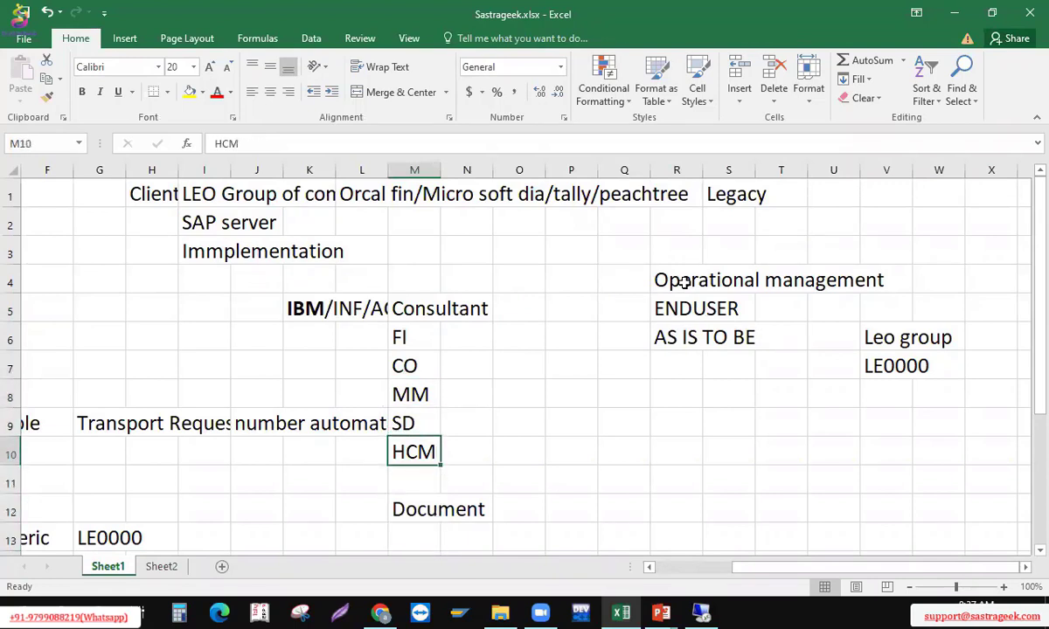
key(Right)
key(Right)
key(Right)
key(Right)
key(Right)
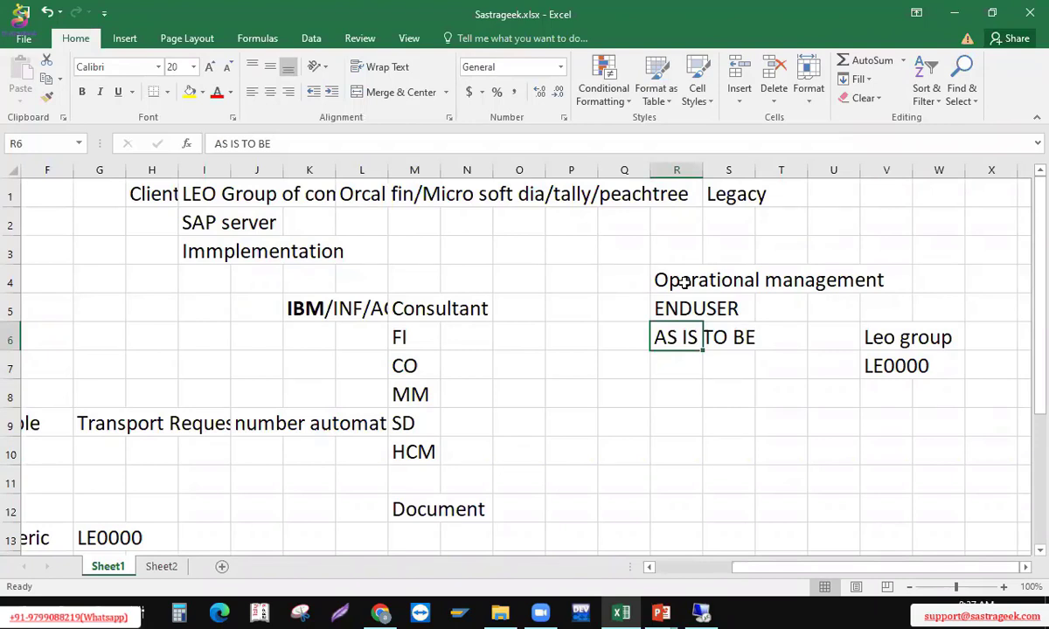
key(Right)
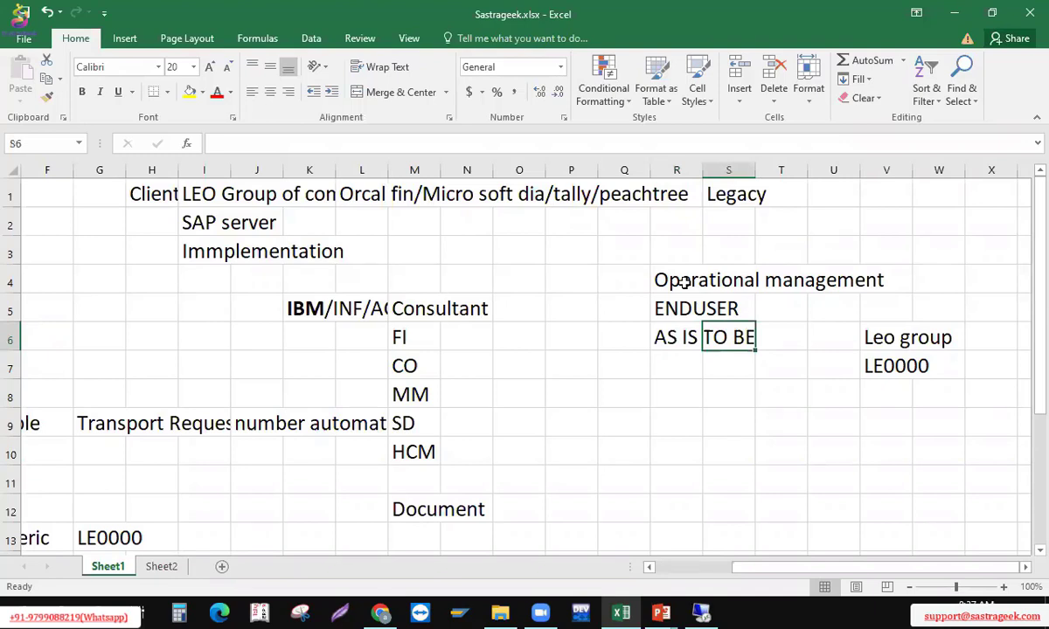
key(Left)
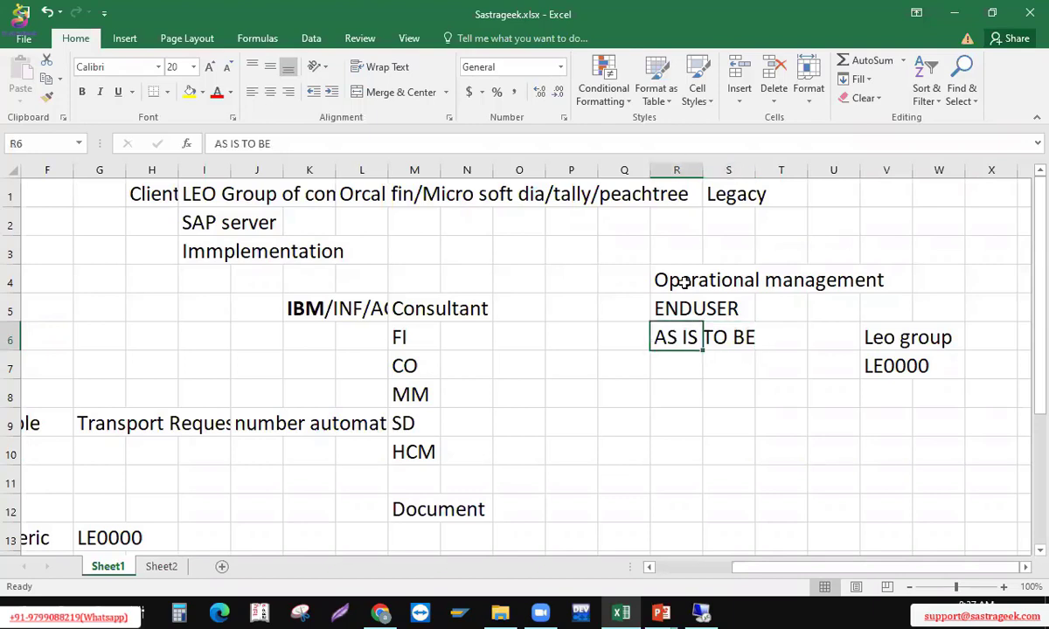
key(Left)
key(Left)
key(Down)
key(Down)
key(Down)
key(Down)
key(Down)
key(Left)
key(Left)
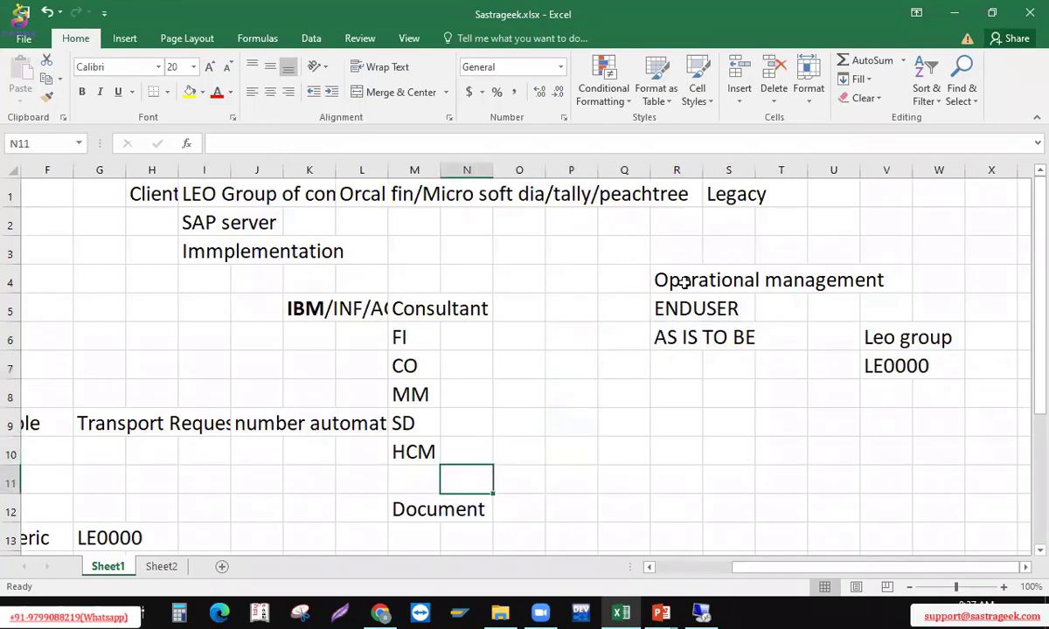
key(Down)
key(Down)
key(Left)
scroll(685, 281, down, 1)
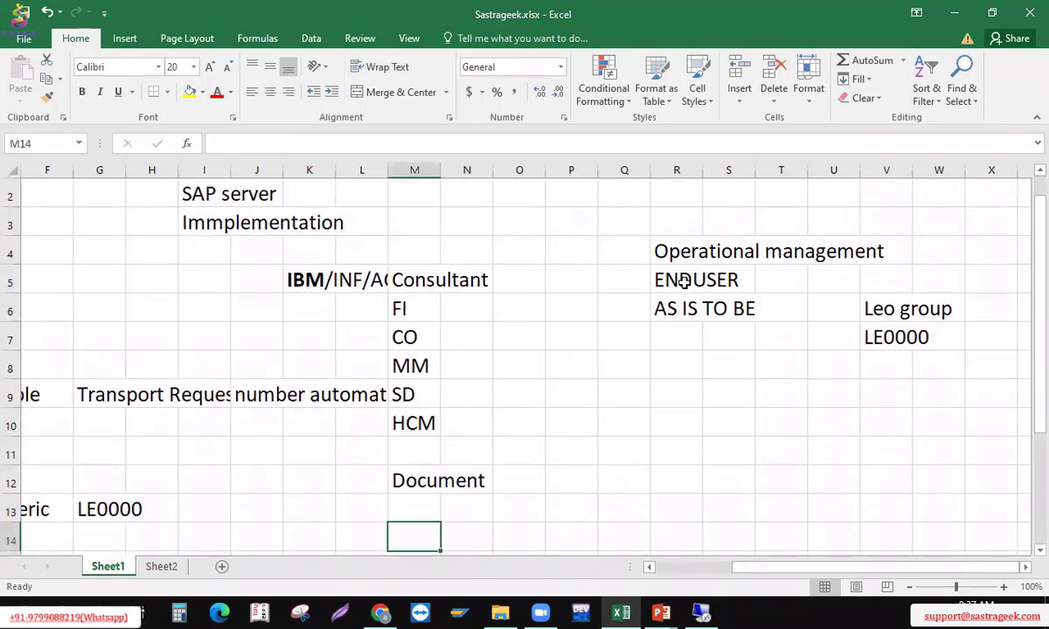
Enter 'Business blue print' in M13 and 'Approval' in M14
text(Bu)
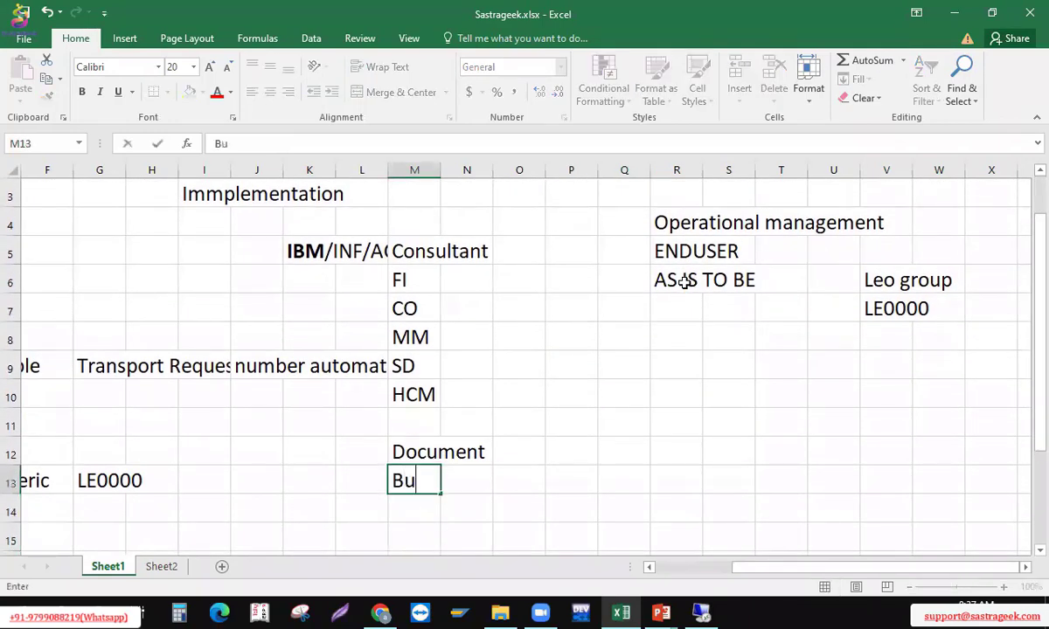
text(siness blu)
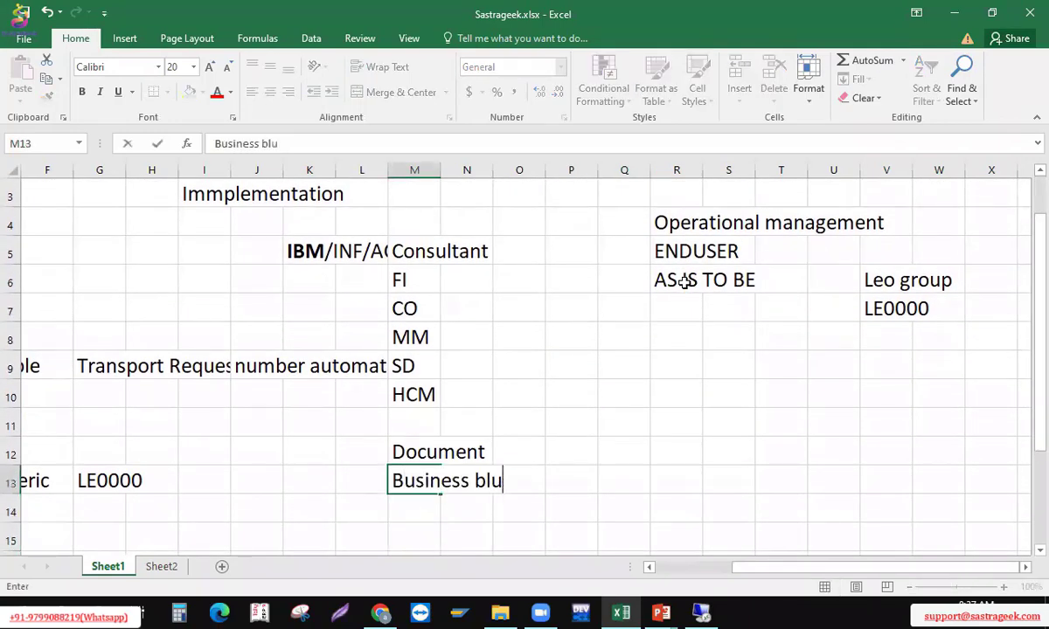
text(e print)
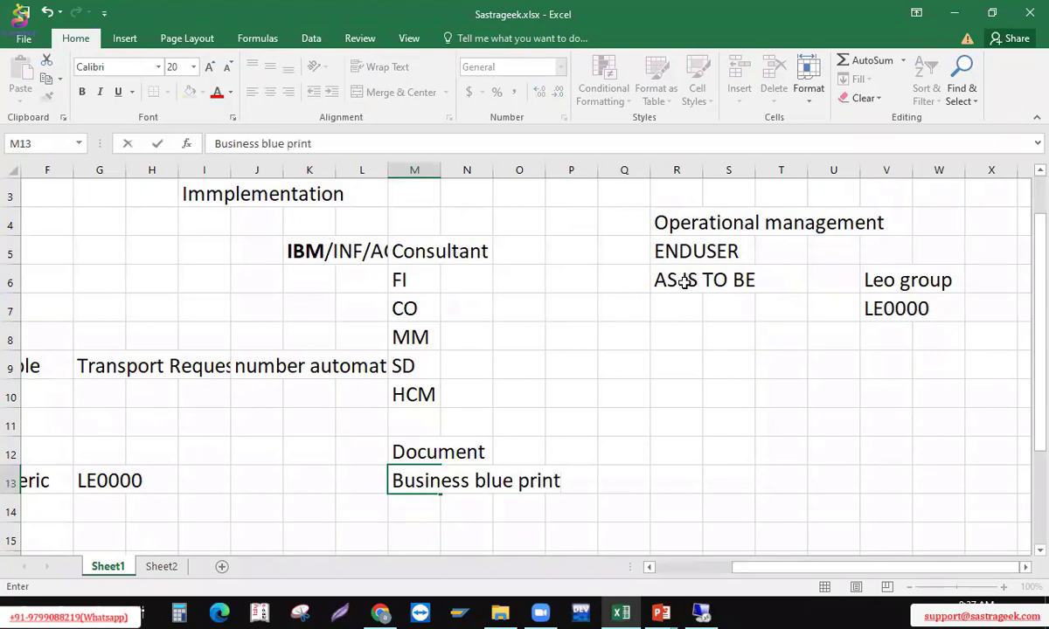
key(Return)
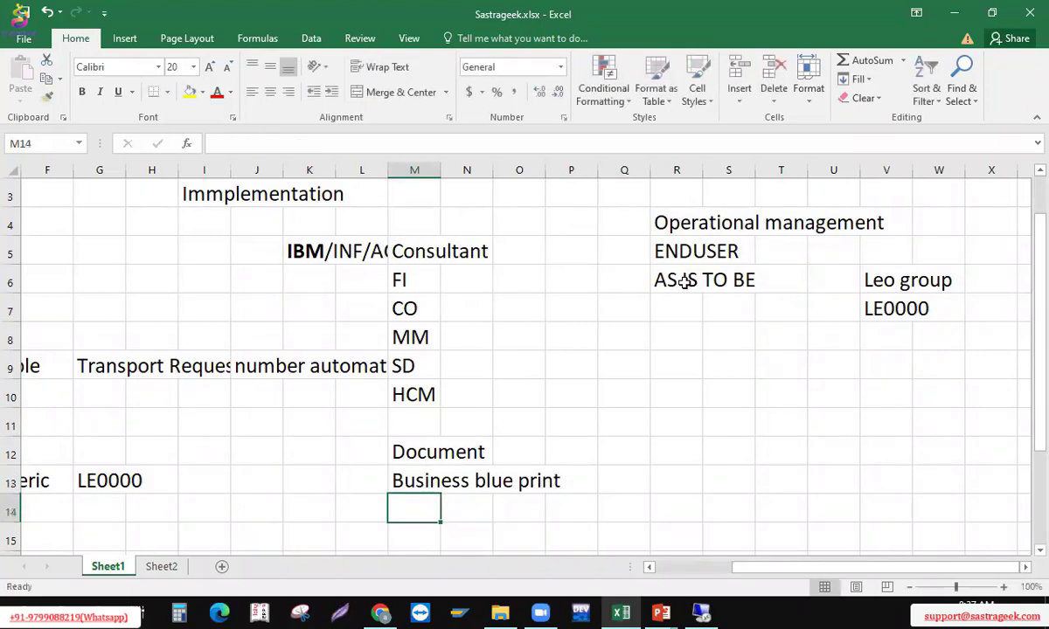
key(Up)
key(Up)
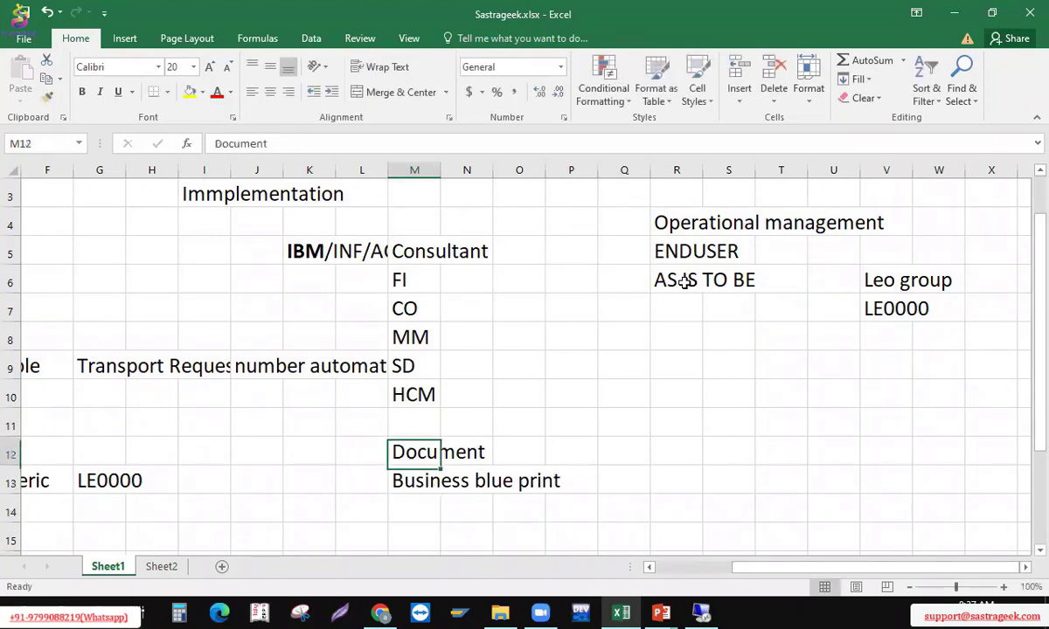
key(Down)
key(Down)
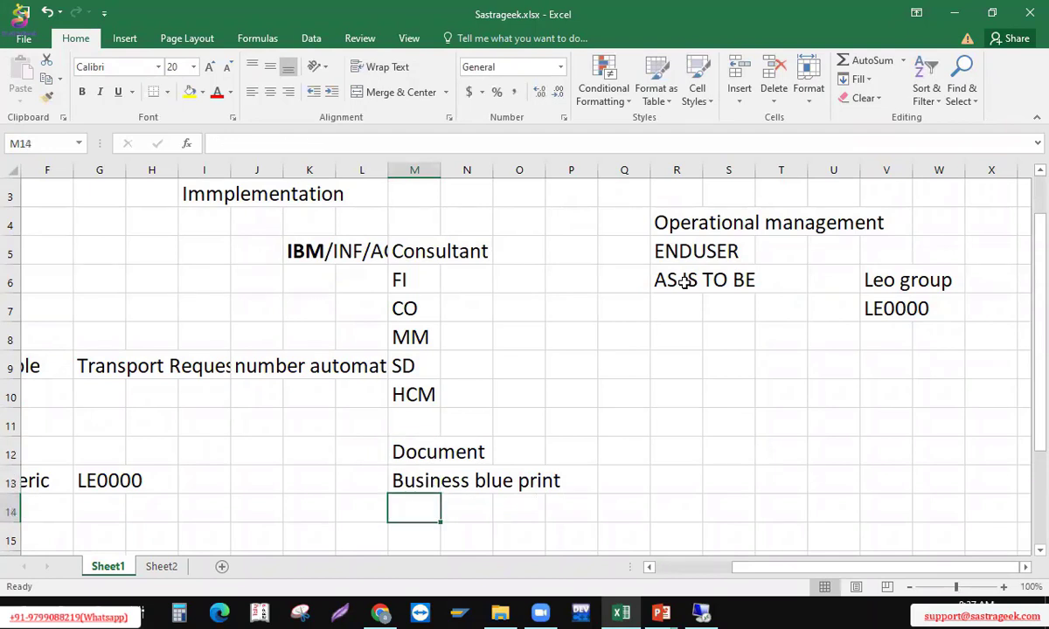
text(Approval)
key(Return)
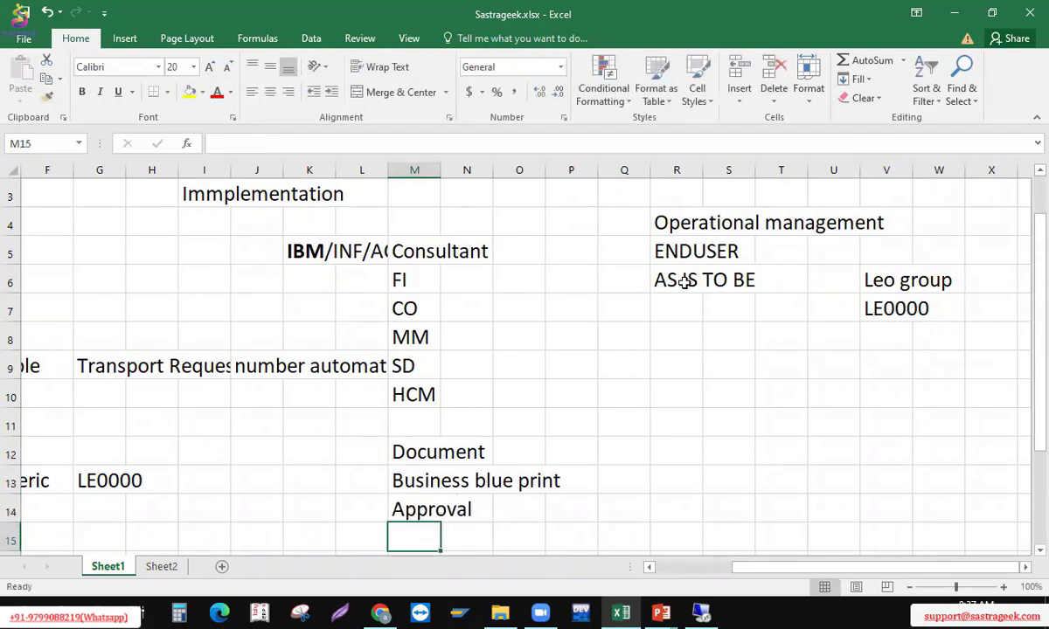
key(Up)
key(Right)
Type 'client' into N14, then select it together with Approval in row 14
text(client)
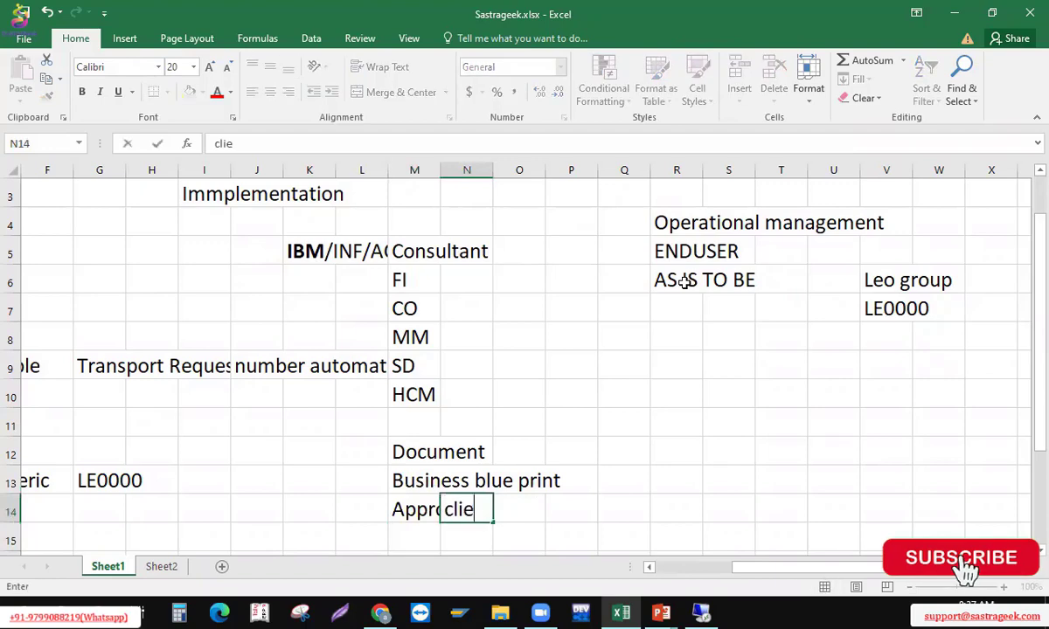
key(Return)
key(Up)
key(Up)
key(Up)
key(Up)
key(Up)
key(Up)
key(Up)
key(Up)
key(Up)
key(Up)
key(Up)
key(Up)
key(Up)
key(Up)
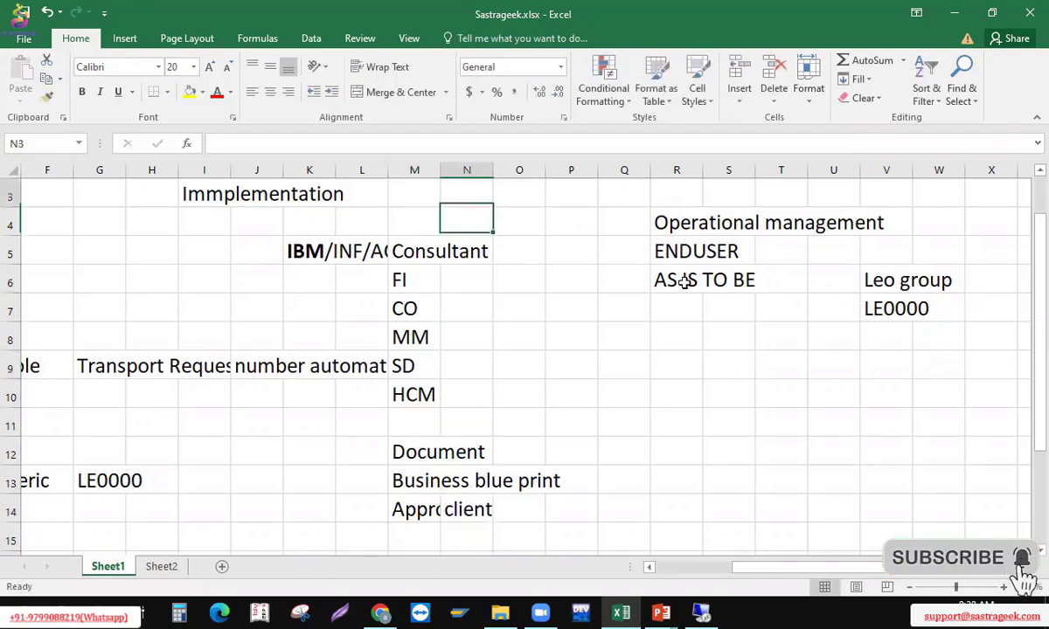
key(Left)
key(Left)
key(Left)
key(Left)
key(Left)
key(shift+Right)
key(shift+Right)
key(shift+Right)
key(shift+Right)
key(shift+Right)
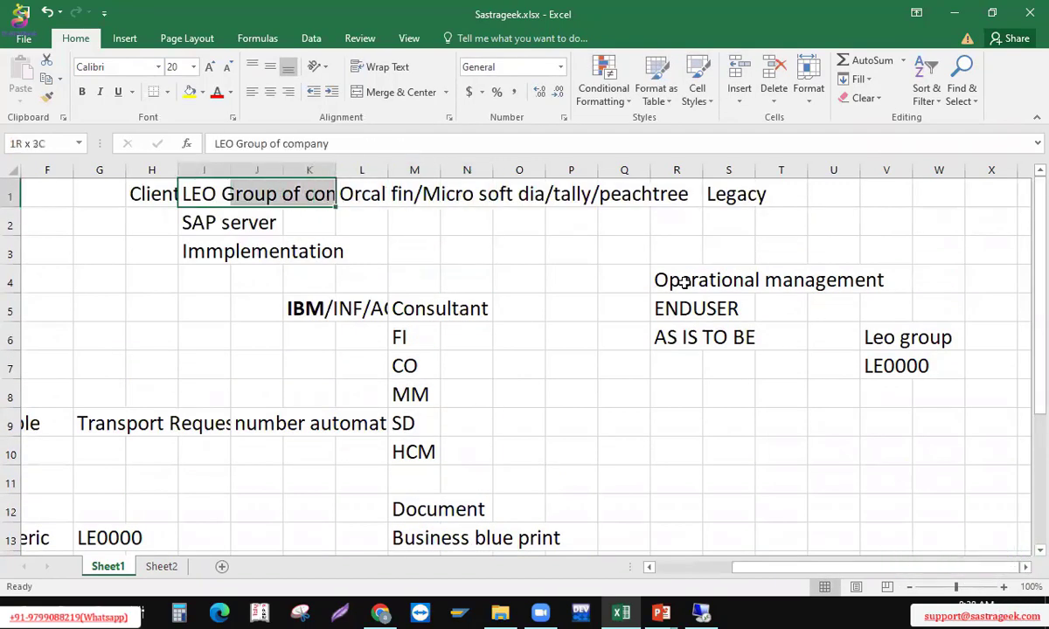
key(Down)
key(Down)
key(Down)
key(Down)
key(Down)
key(Down)
key(Down)
key(Down)
key(Down)
key(Down)
key(Down)
key(Down)
key(Down)
key(Down)
key(Down)
key(Down)
key(Down)
key(Down)
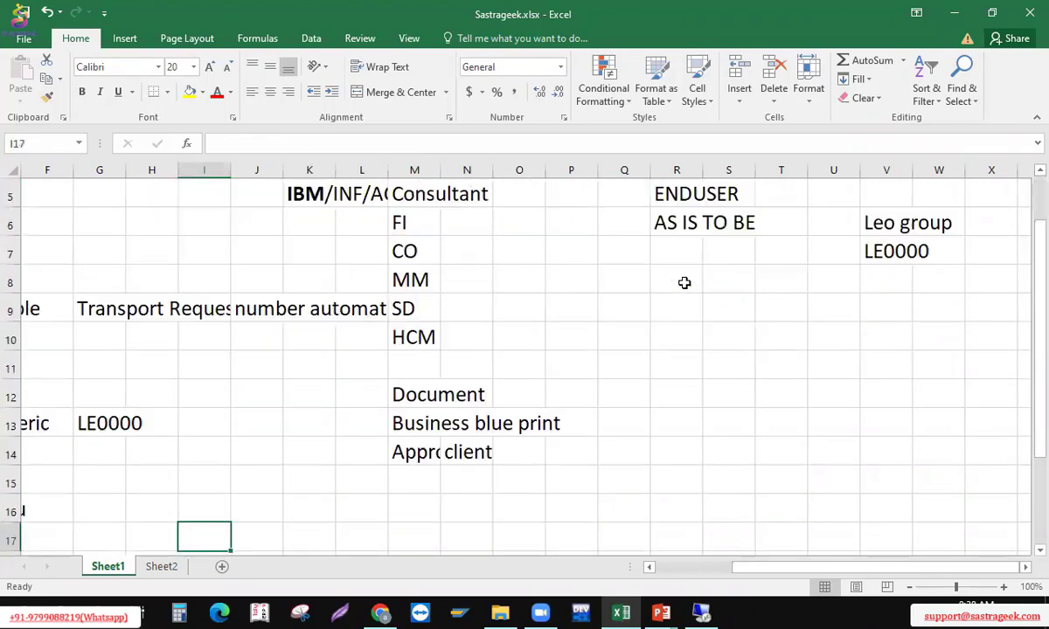
key(Right)
key(Right)
key(Up)
key(Right)
key(Up)
key(Right)
key(Up)
key(Up)
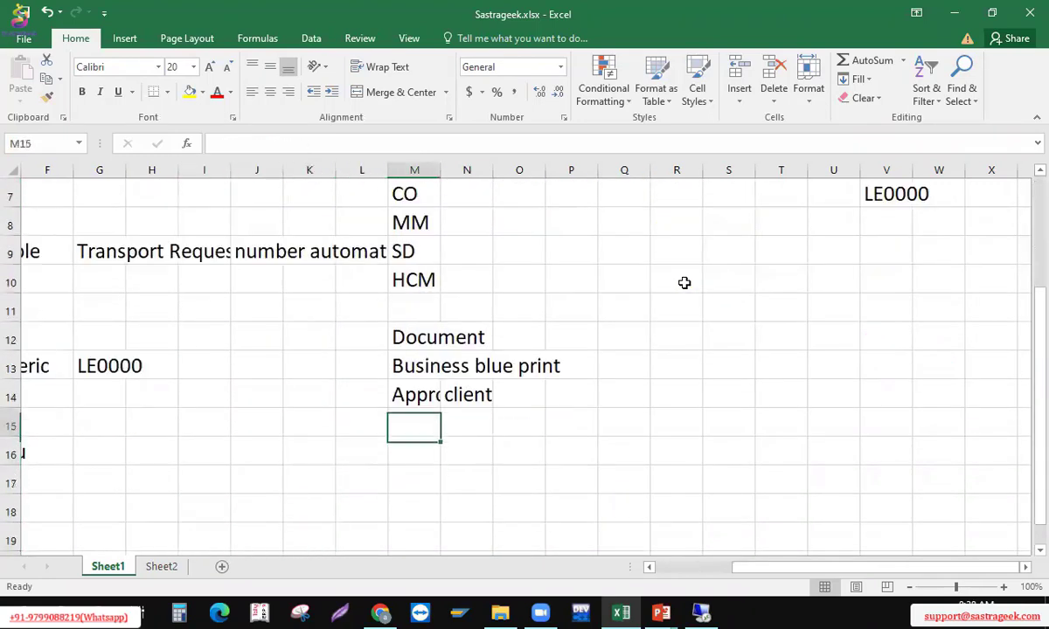
key(Up)
key(shift+Right)
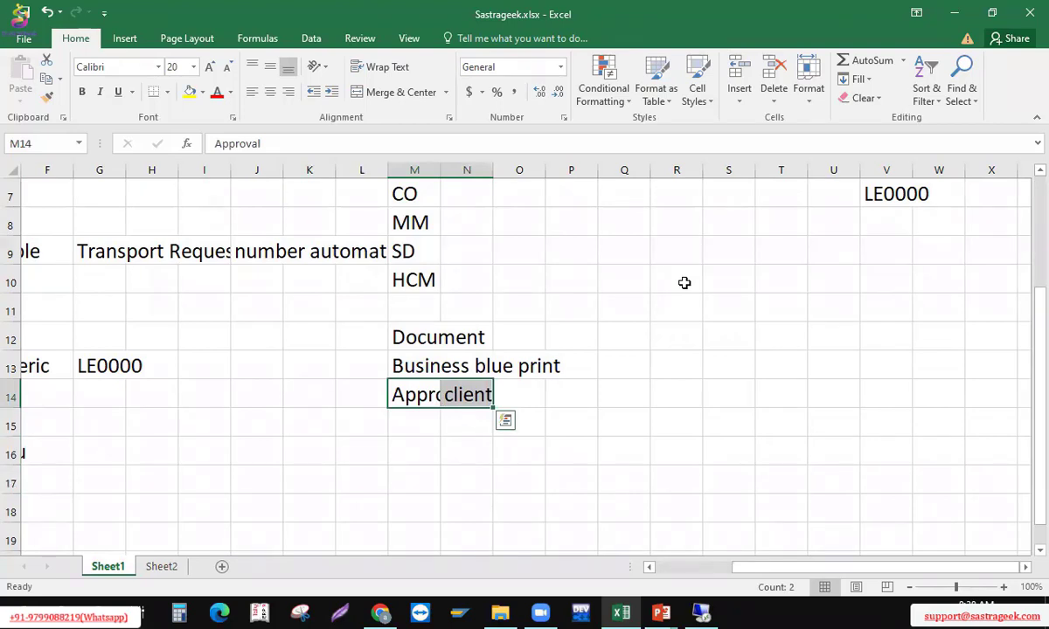
Look over the column M and R notes, then delete 'client' from N14
click(541, 212)
key(Up)
key(Up)
key(Up)
key(Up)
key(Up)
key(Up)
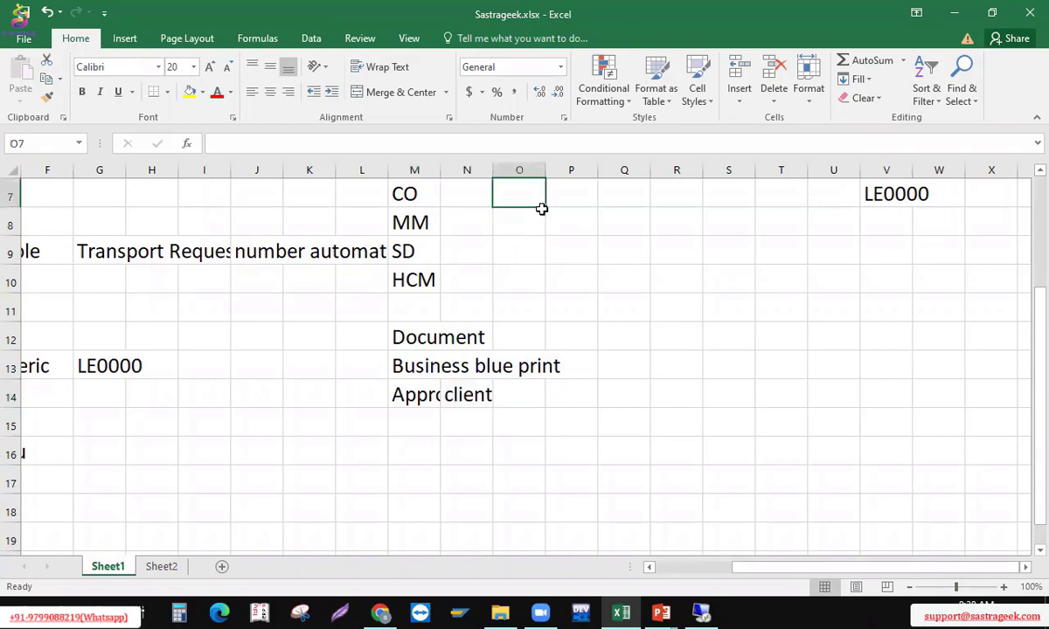
key(Up)
key(Down)
key(Down)
key(Down)
key(Down)
key(Right)
key(Right)
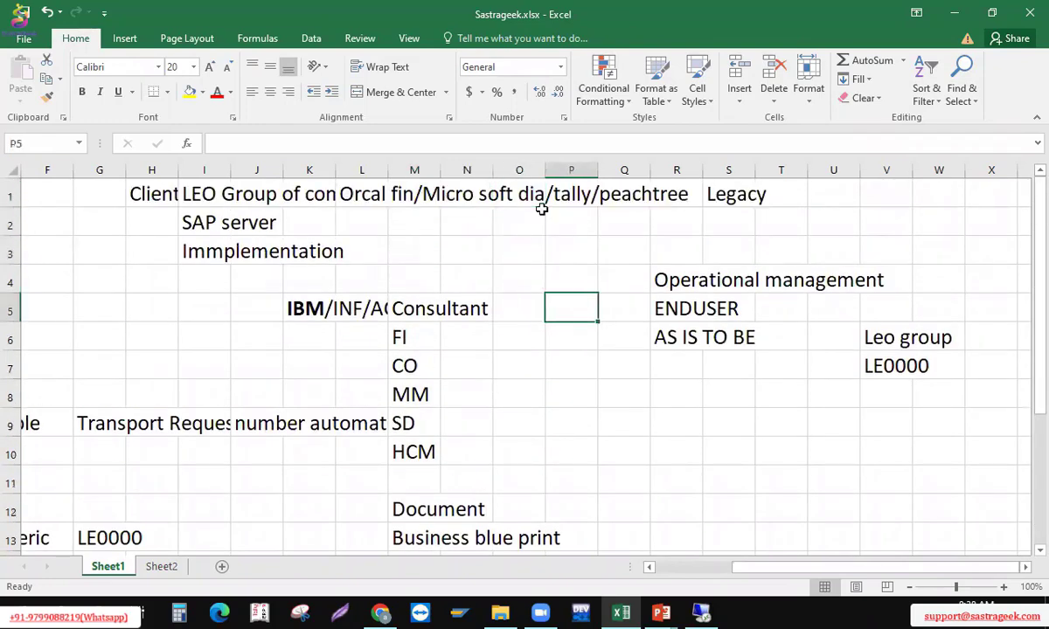
key(Right)
key(Down)
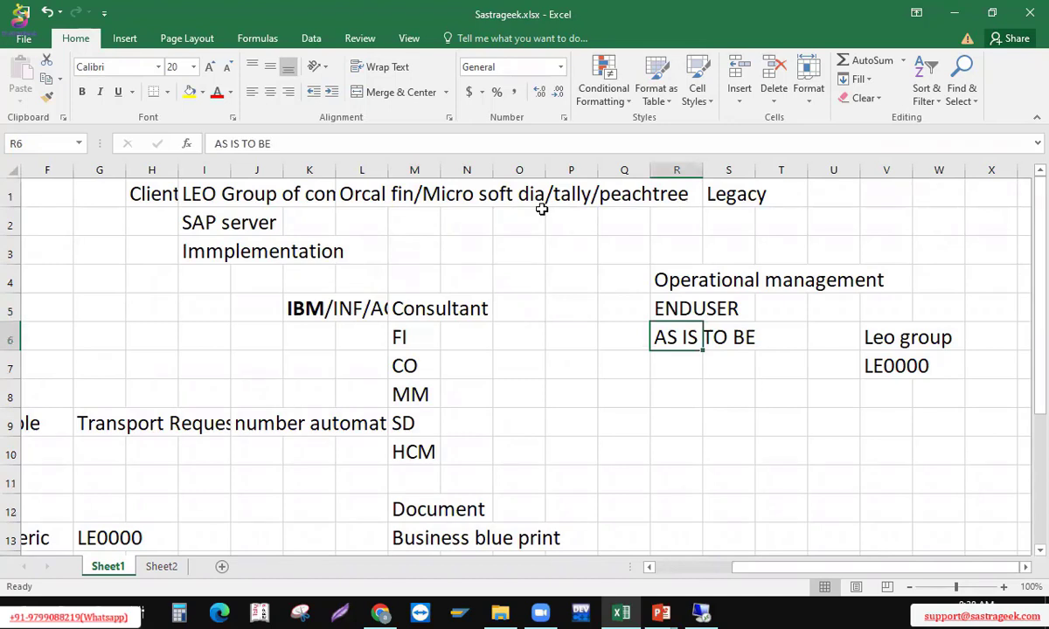
key(Up)
key(Up)
key(Up)
key(Up)
key(Up)
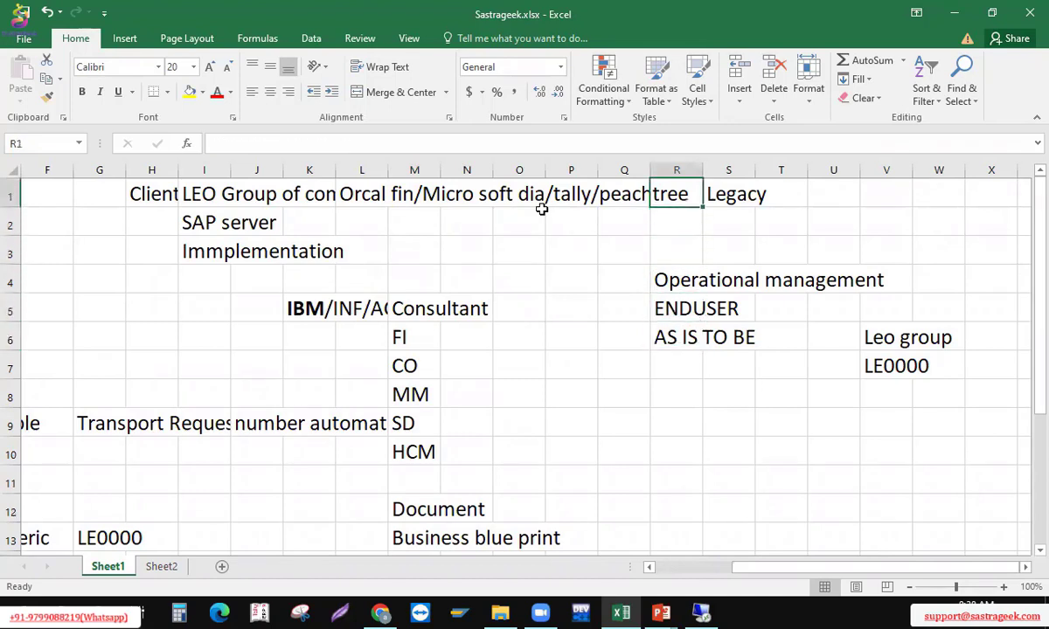
key(Down)
key(Down)
key(Down)
key(Down)
key(Down)
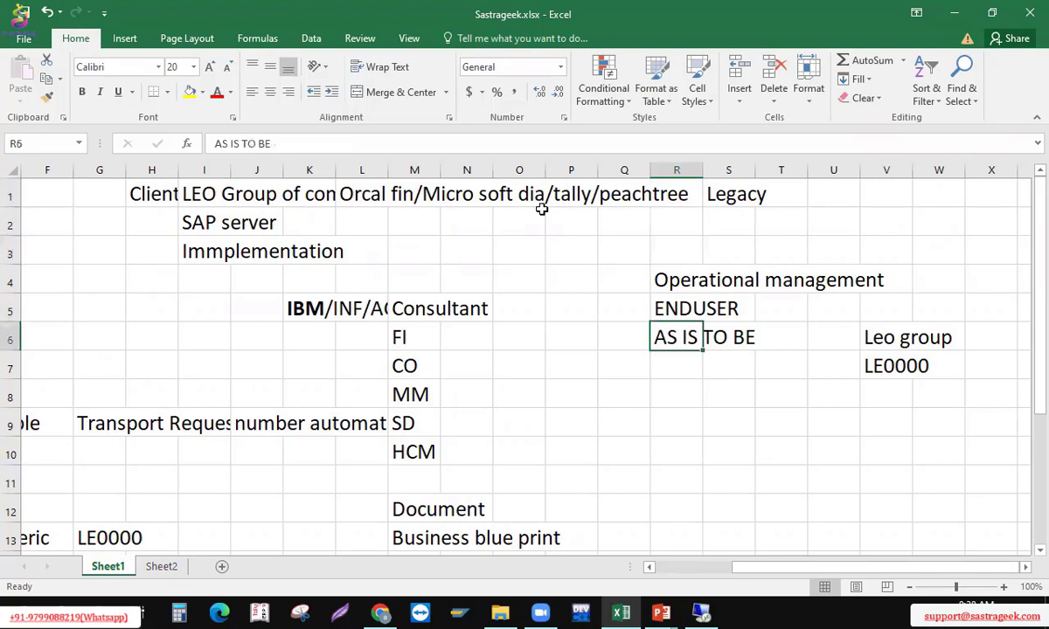
key(Down)
key(Down)
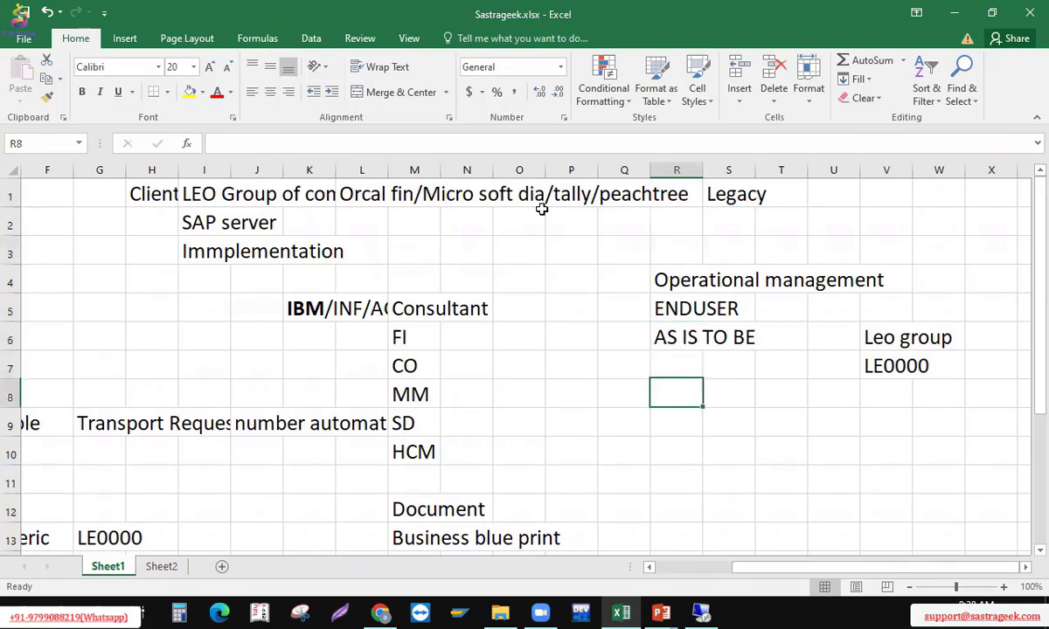
key(Left)
key(Down)
key(Down)
key(Down)
key(Down)
key(Down)
key(Down)
key(Down)
key(Up)
key(Left)
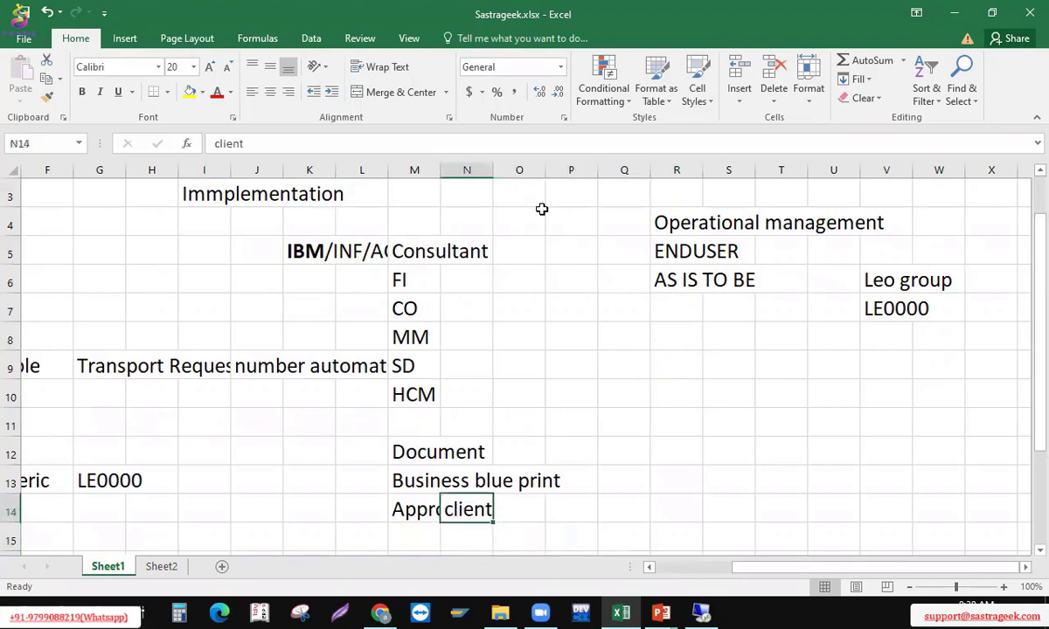
key(Left)
key(Up)
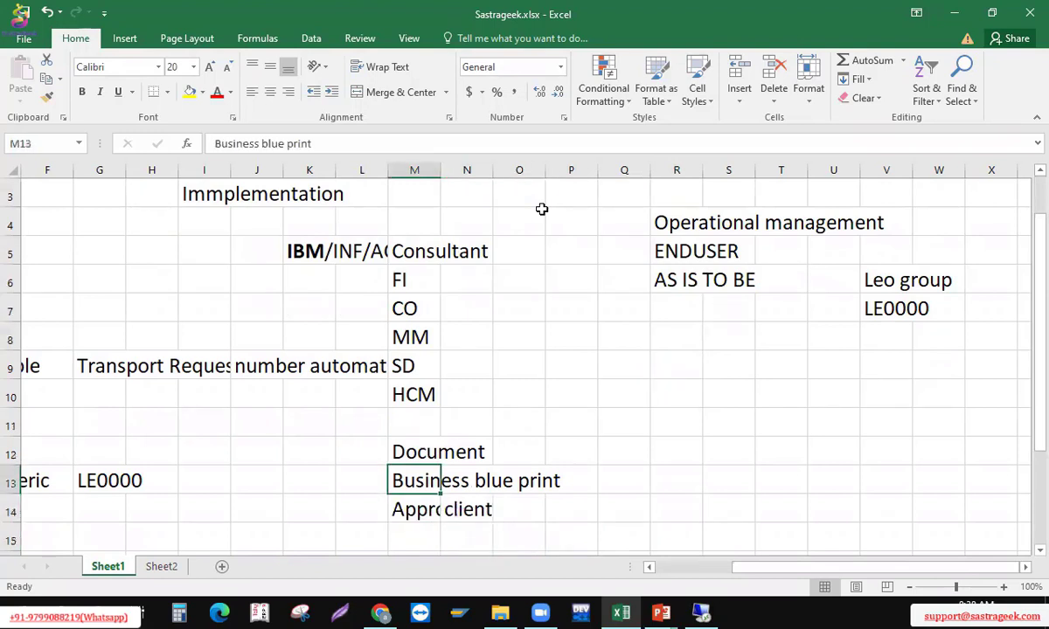
key(Down)
key(Right)
key(Delete)
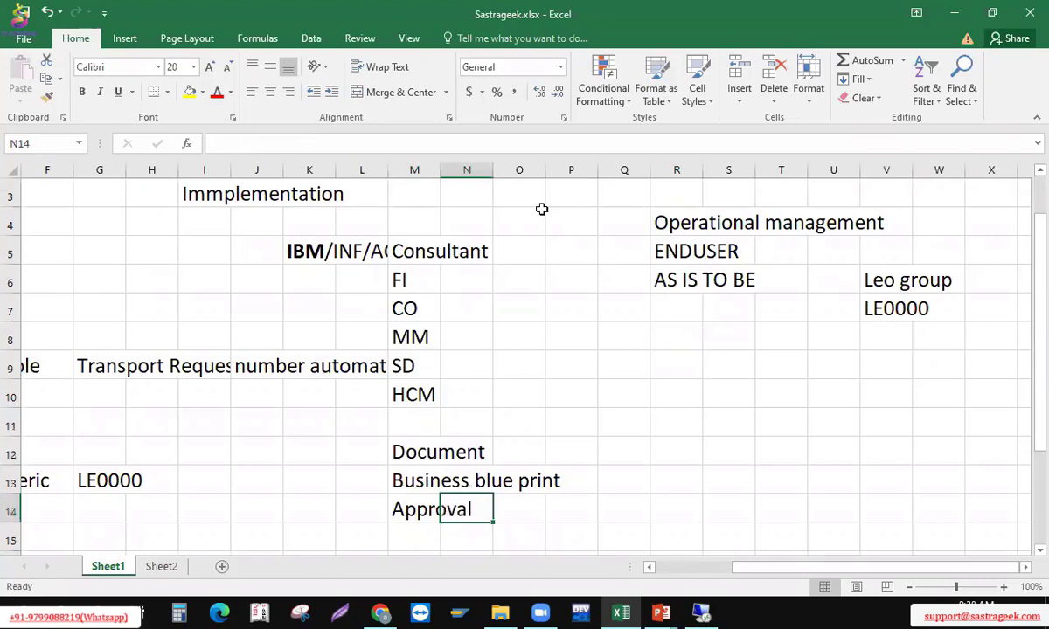
key(Left)
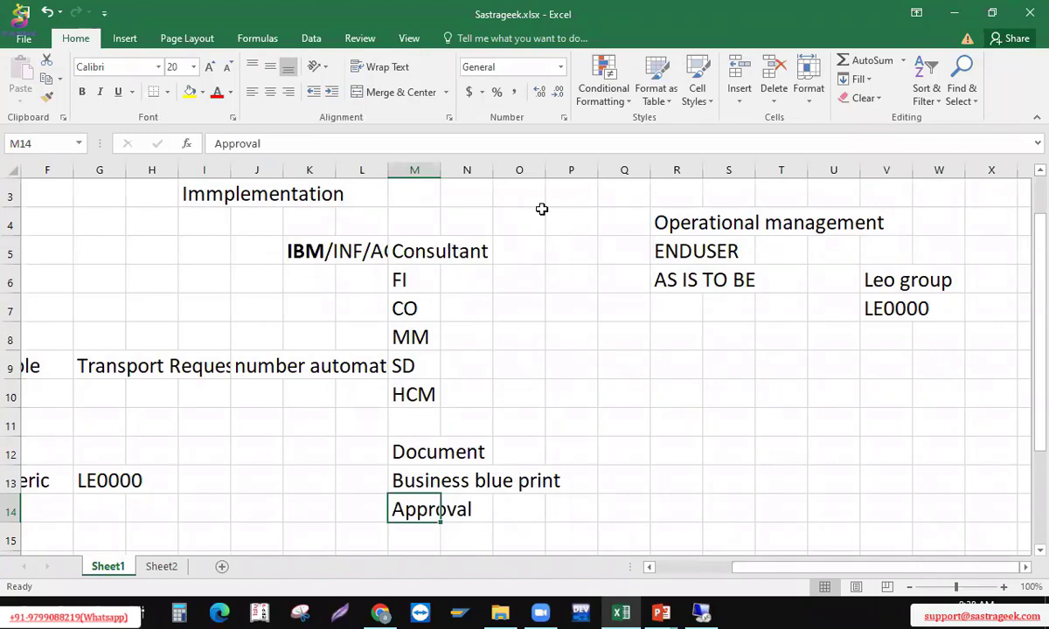
Change M14 to 'Client Approval' and switch back to the SAP window
text(Client Approva)
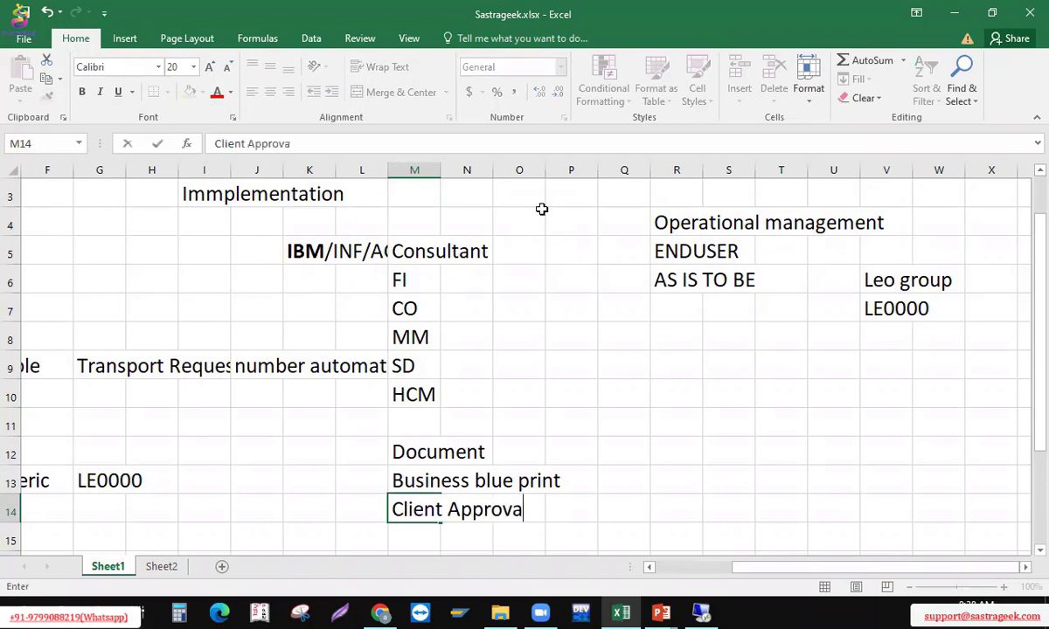
text(l)
key(Return)
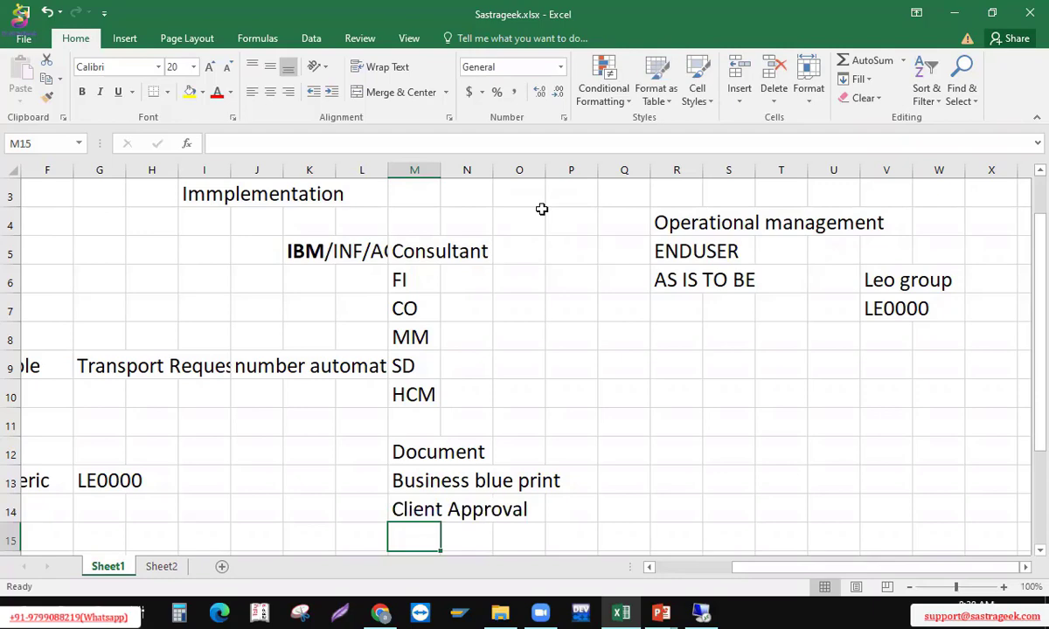
key(alt+Tab)
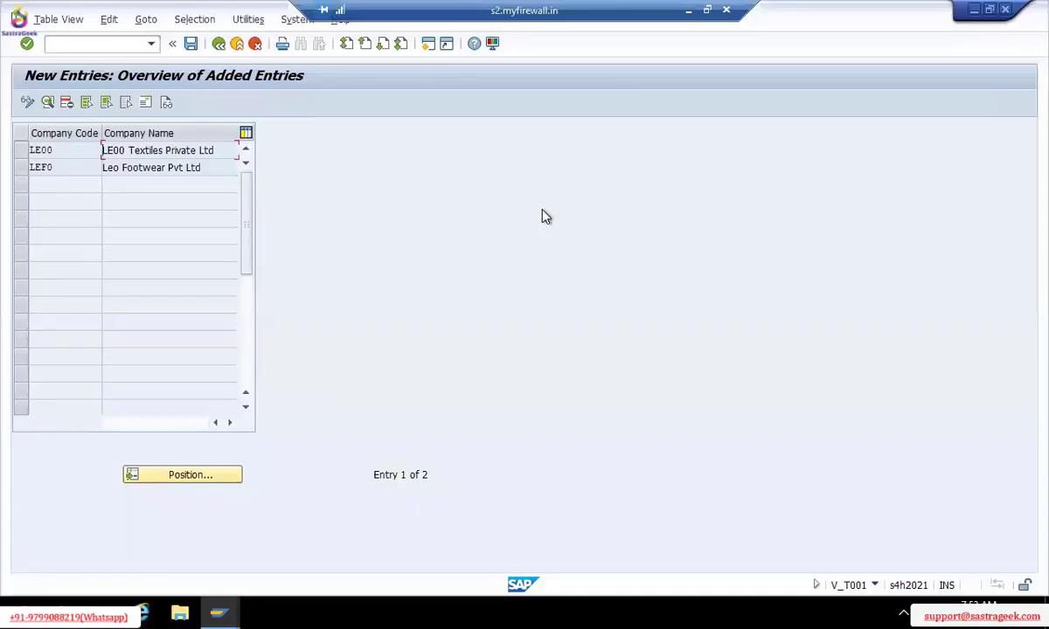
Open company code LE00's details, then back out to the Select Activity list
double_click(167, 150)
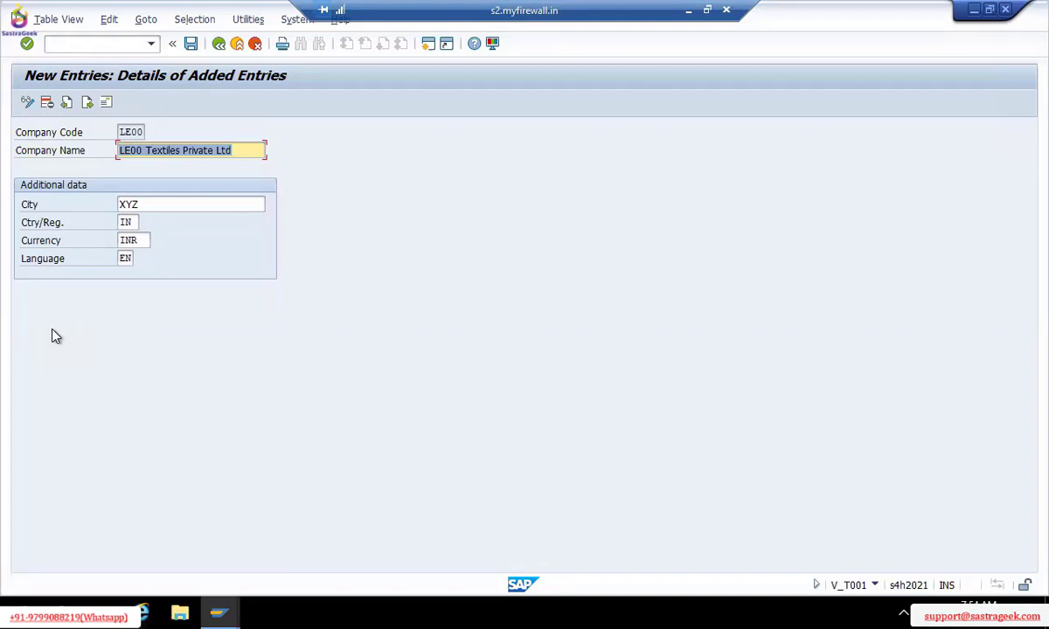
click(219, 44)
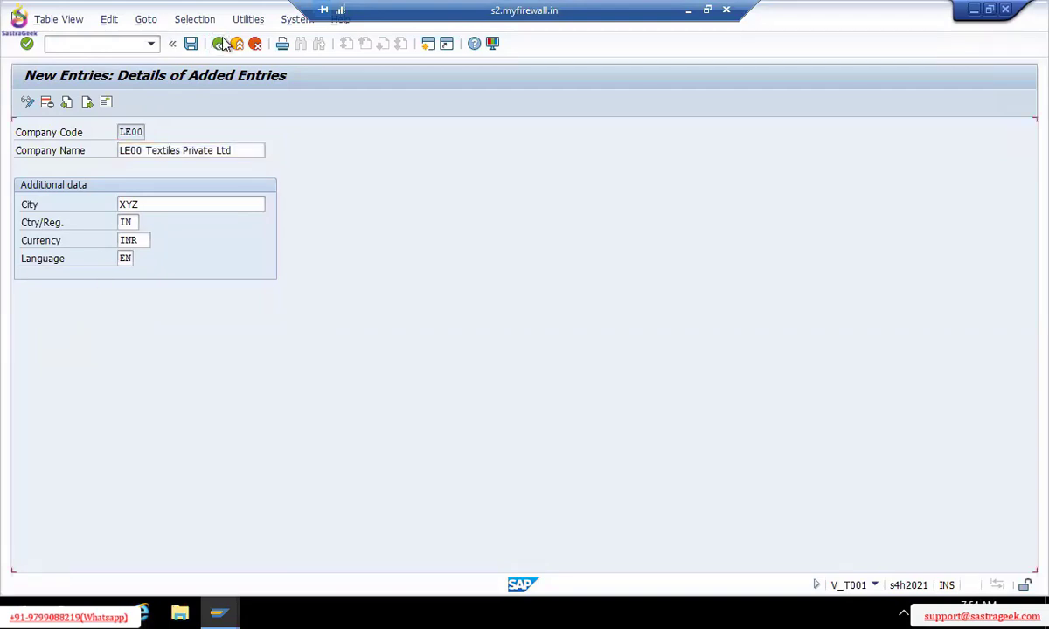
click(220, 44)
click(219, 43)
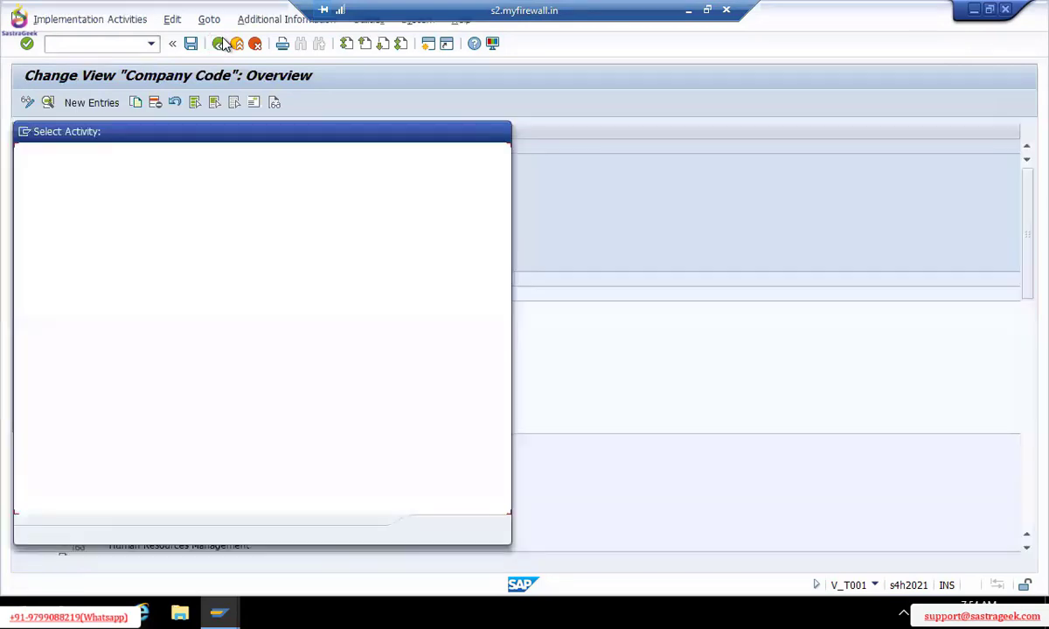
In Define company, jump to LE0000 via Position, open its details and save
click(500, 132)
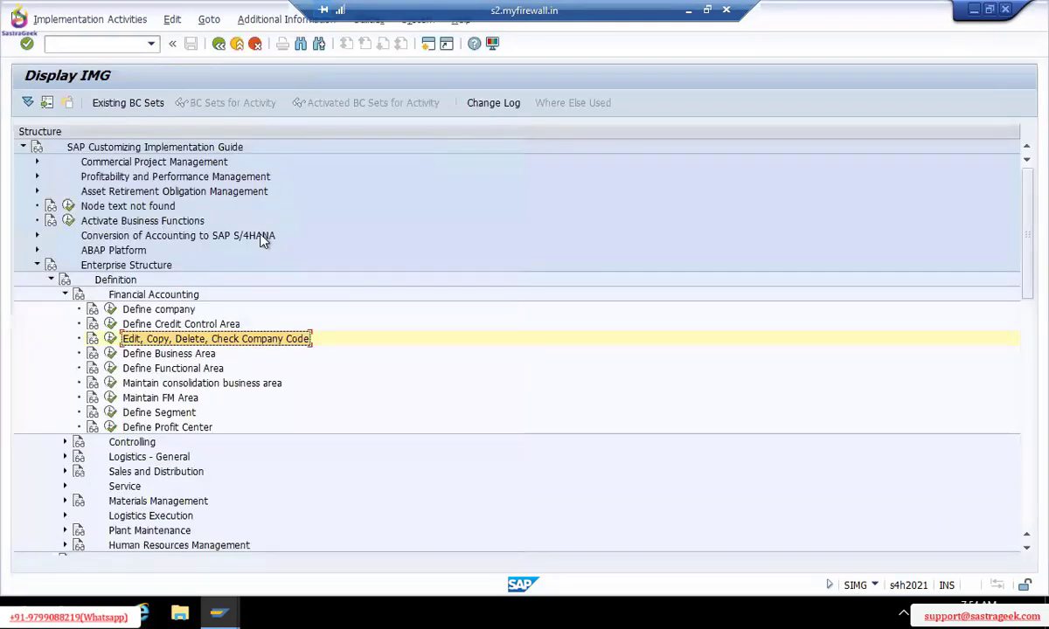
click(110, 310)
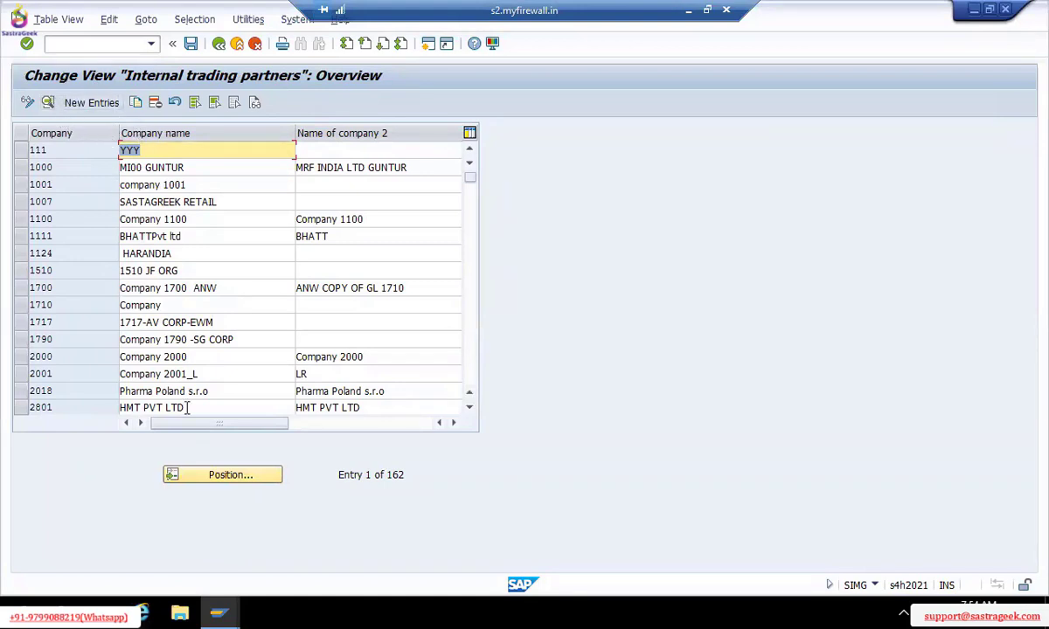
click(234, 485)
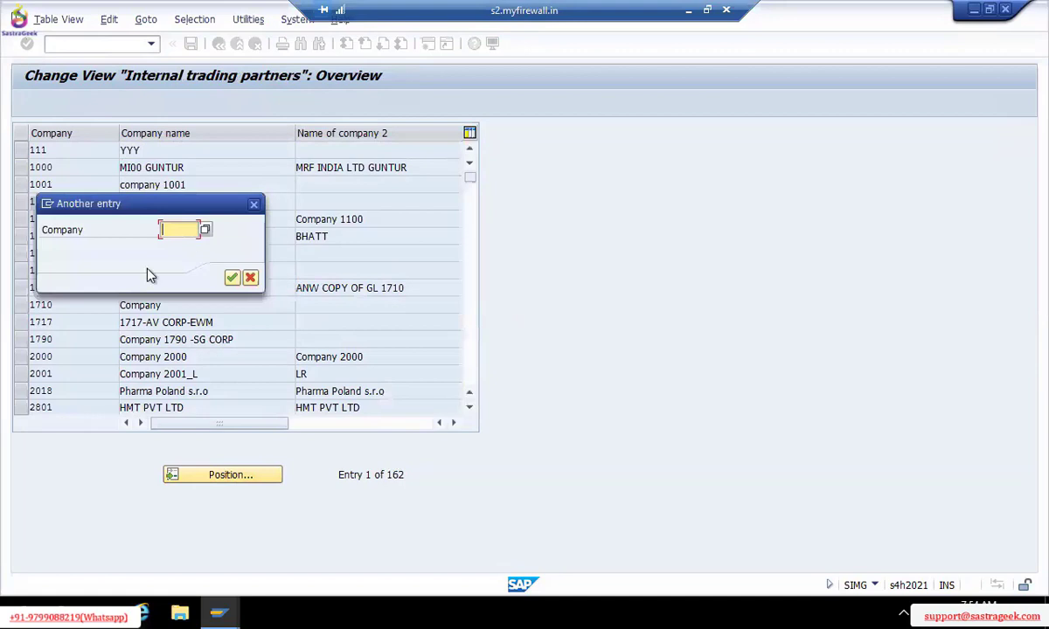
text(LE0000)
key(Return)
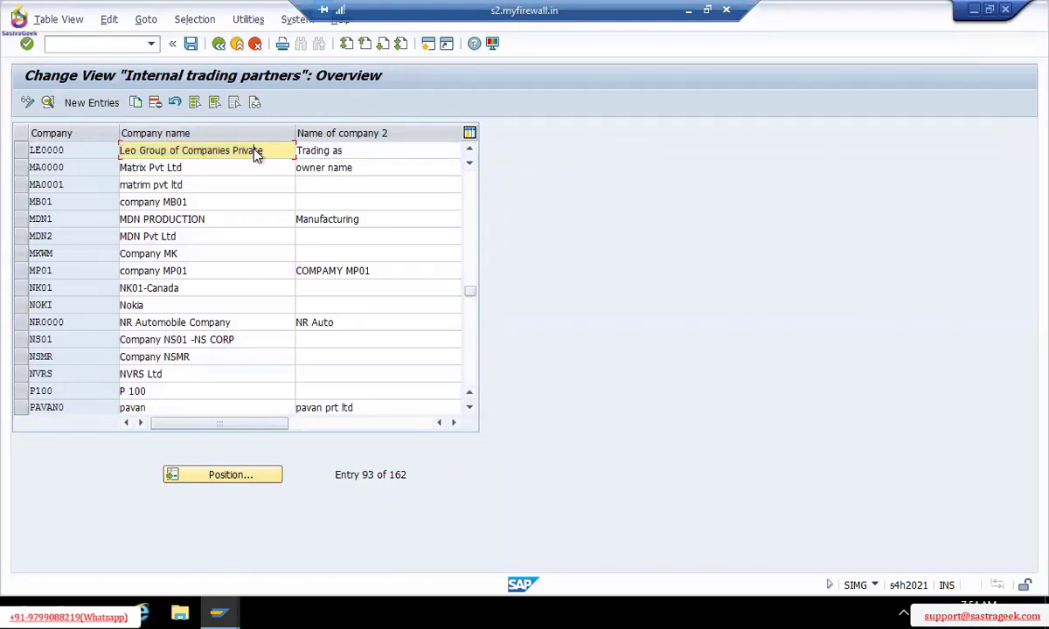
double_click(256, 150)
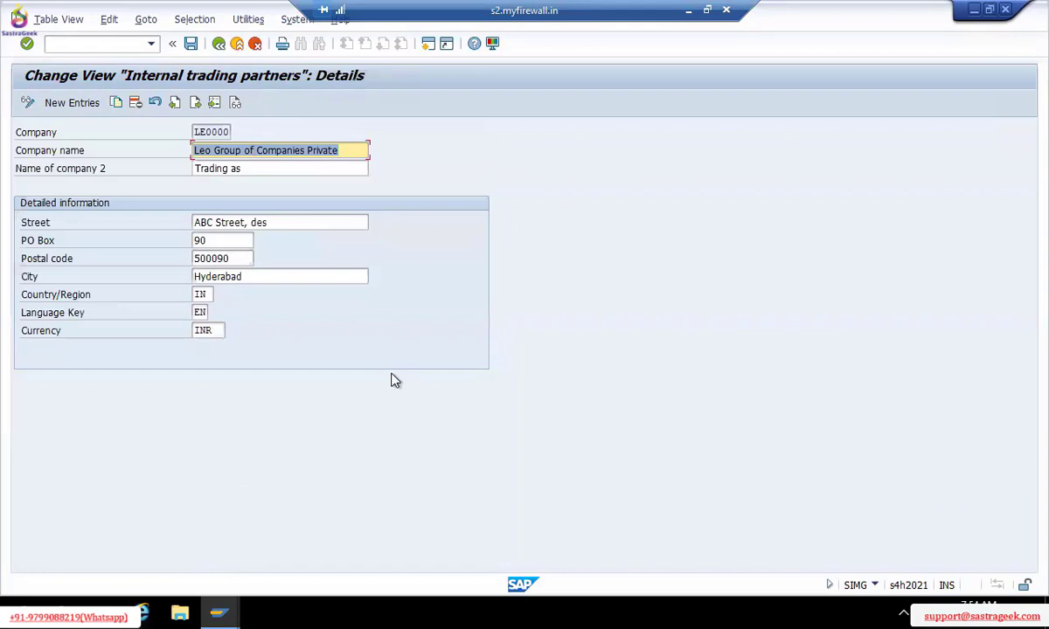
key(ctrl+s)
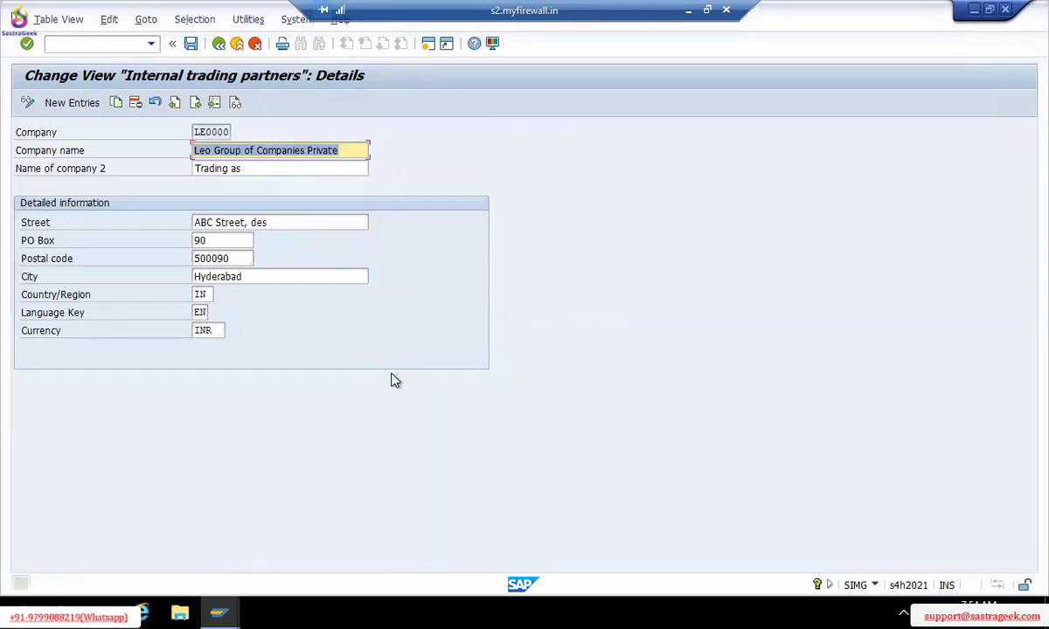
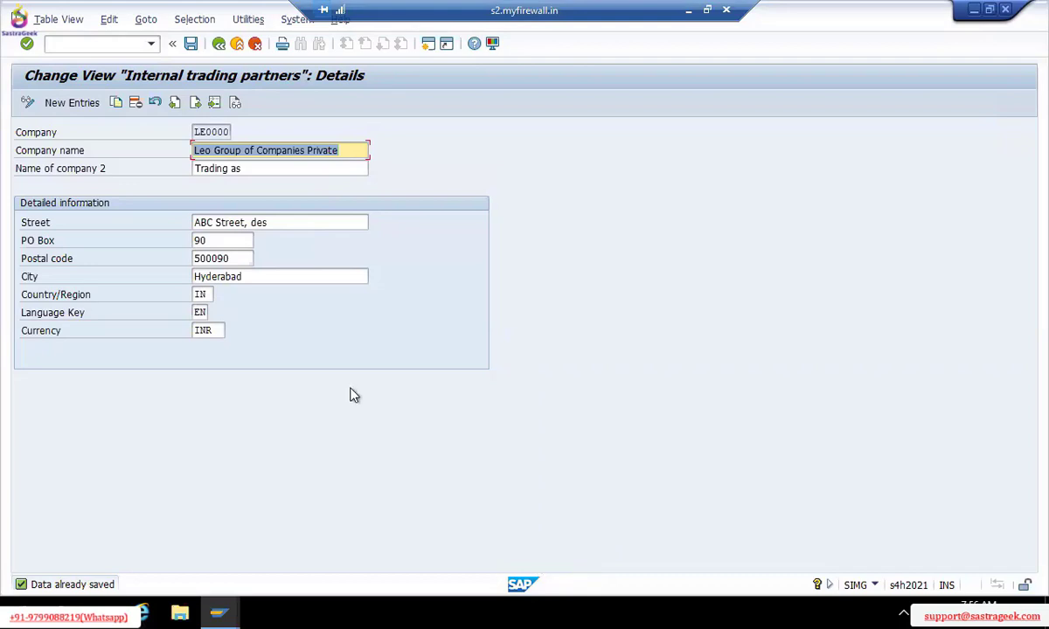
Minimize the SAP session to bring the Sastrageek.xlsx notes workbook back into view
click(688, 14)
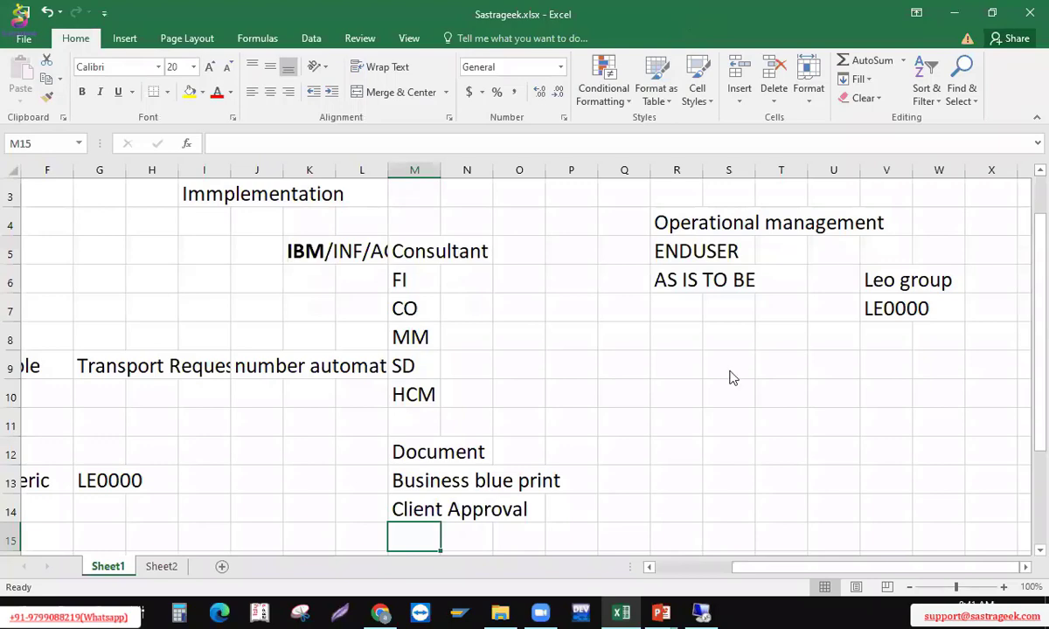
Enter INR as the currency beside company LE0000 in I13
key(Down)
key(Down)
key(Down)
key(Down)
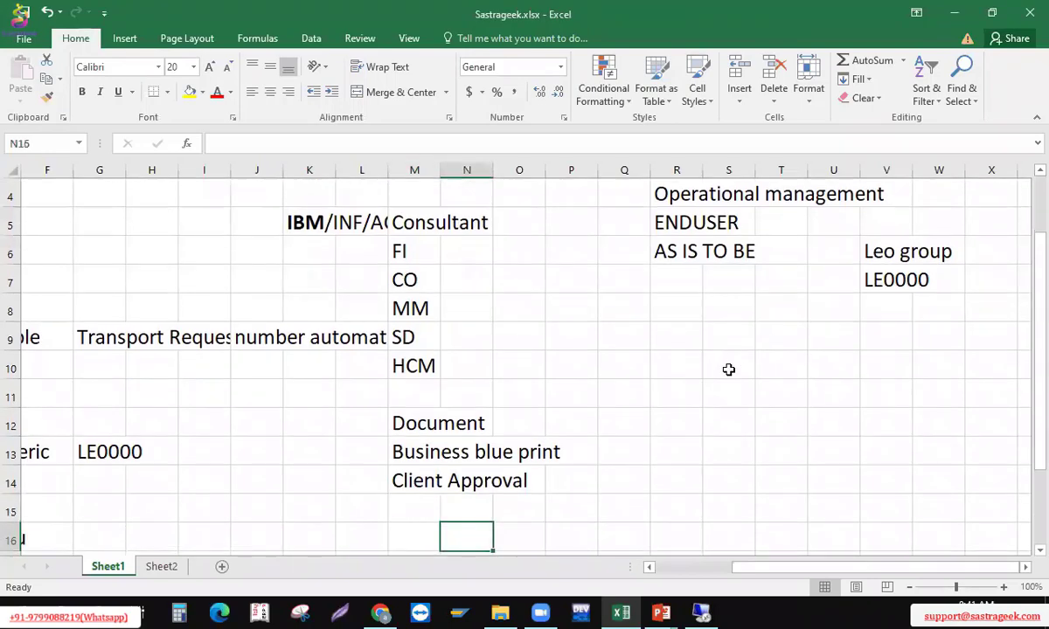
key(Left)
key(Left)
key(Left)
key(Left)
key(Left)
key(Left)
key(Left)
key(Left)
key(Left)
key(Left)
key(Left)
key(Left)
key(Down)
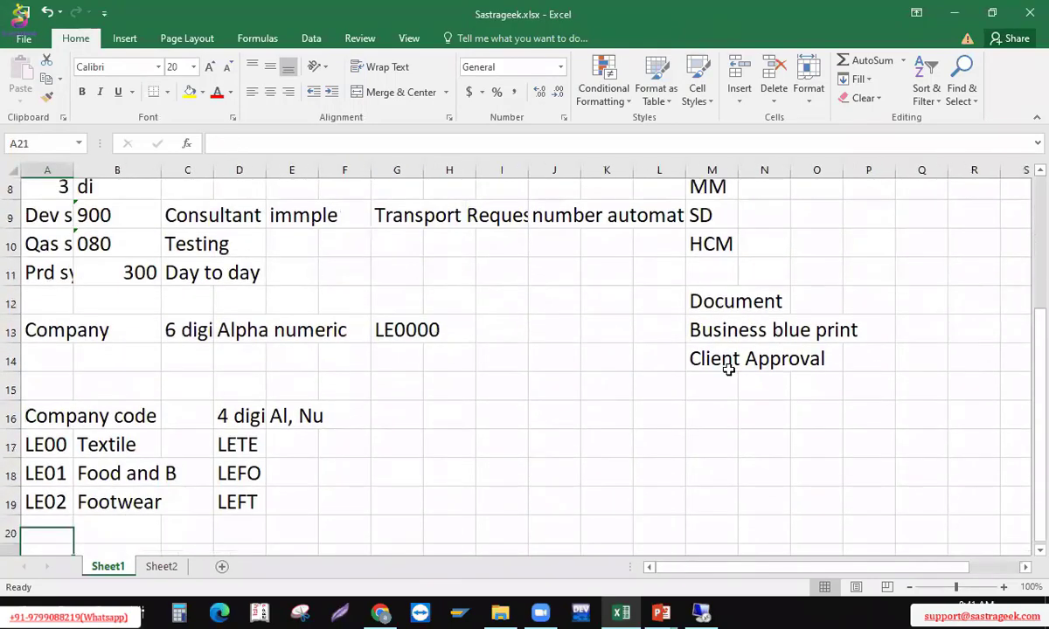
key(Up)
key(Up)
key(Down)
key(Up)
key(Up)
key(Up)
key(Up)
key(Up)
key(Up)
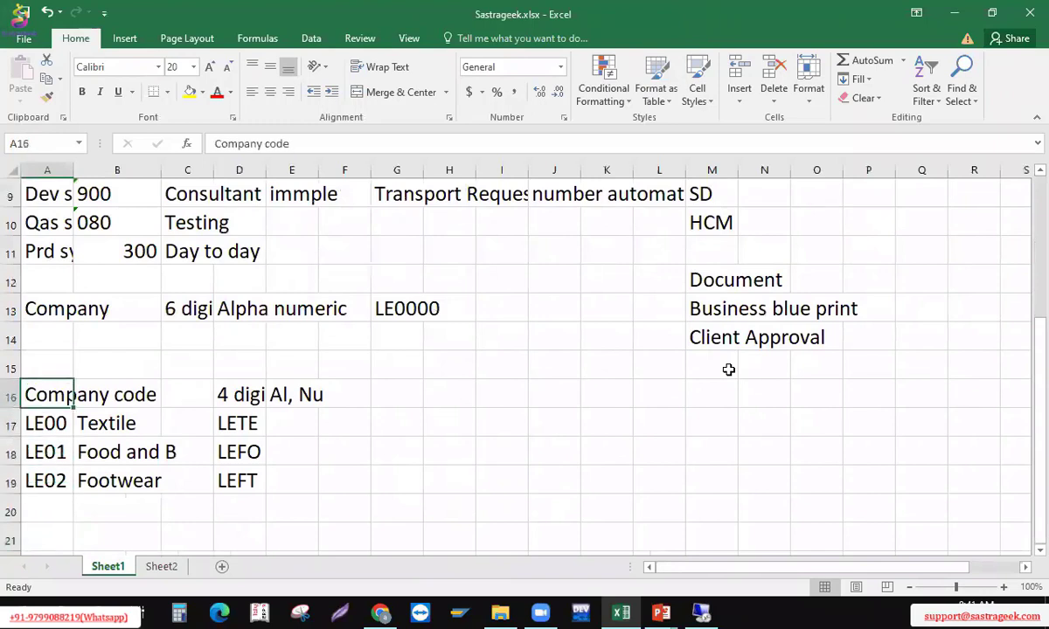
key(Right)
key(Right)
key(Right)
key(Right)
key(Right)
key(Right)
key(Right)
key(Right)
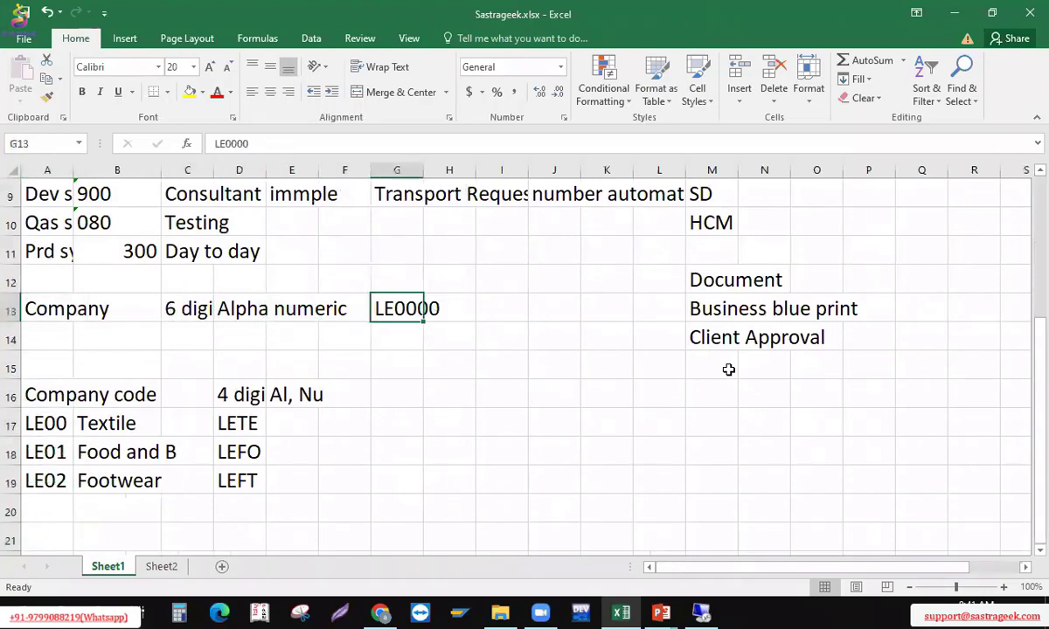
text(INR)
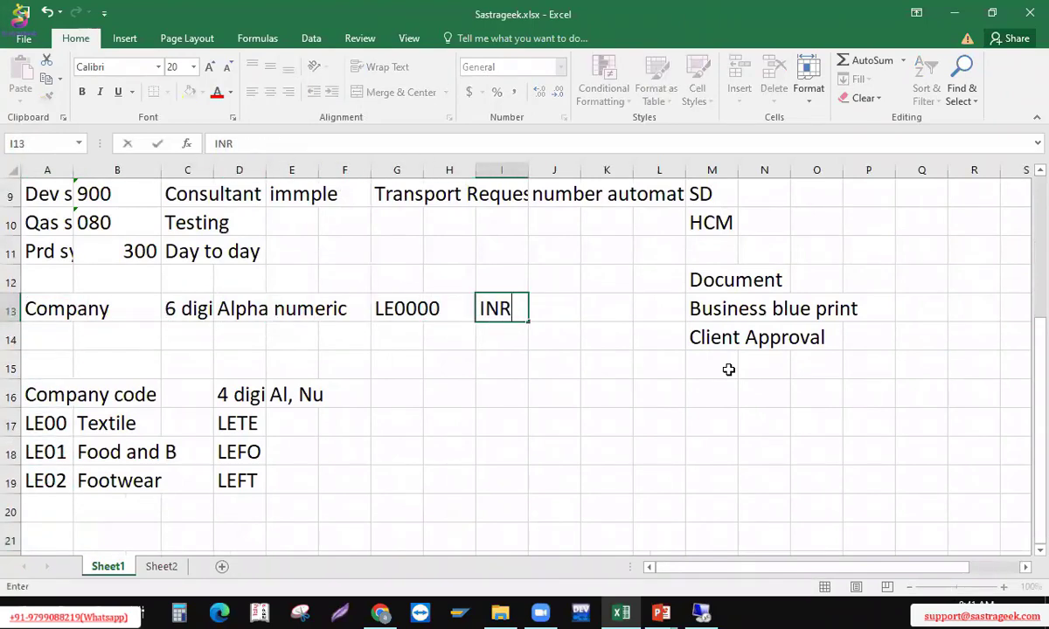
key(Return)
Enter INR as the currency for company code LE00 in F17
key(Down)
key(Down)
key(Left)
key(Left)
key(Left)
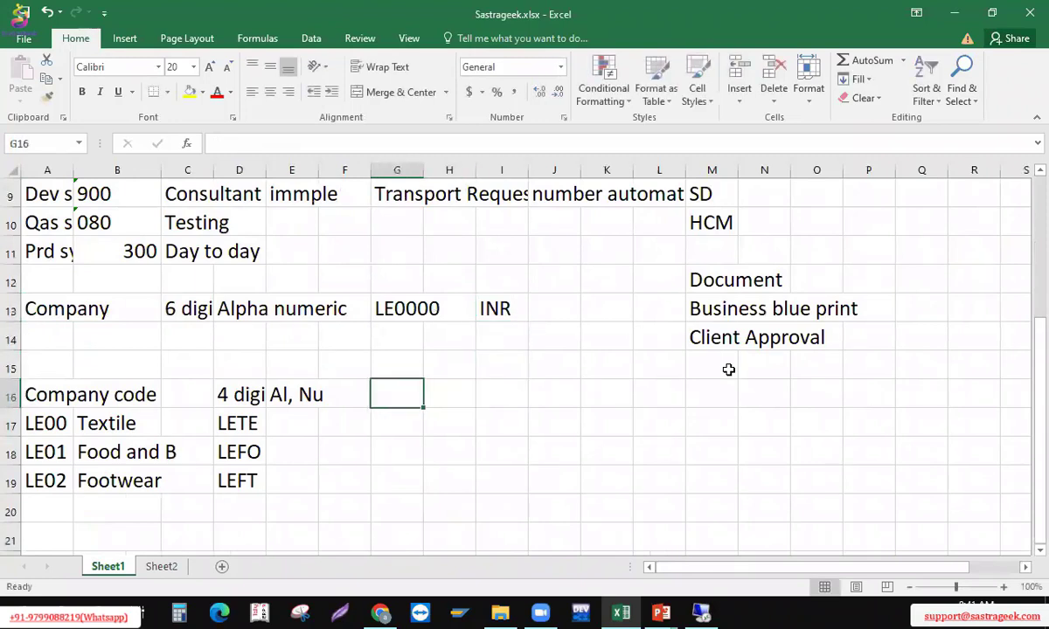
key(Down)
text(INR)
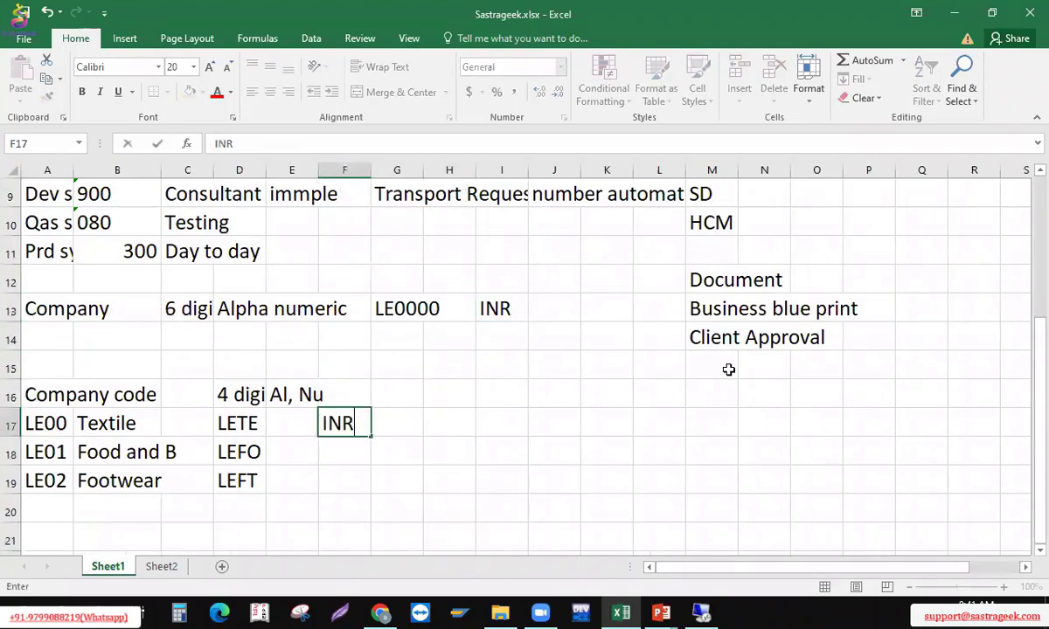
key(Return)
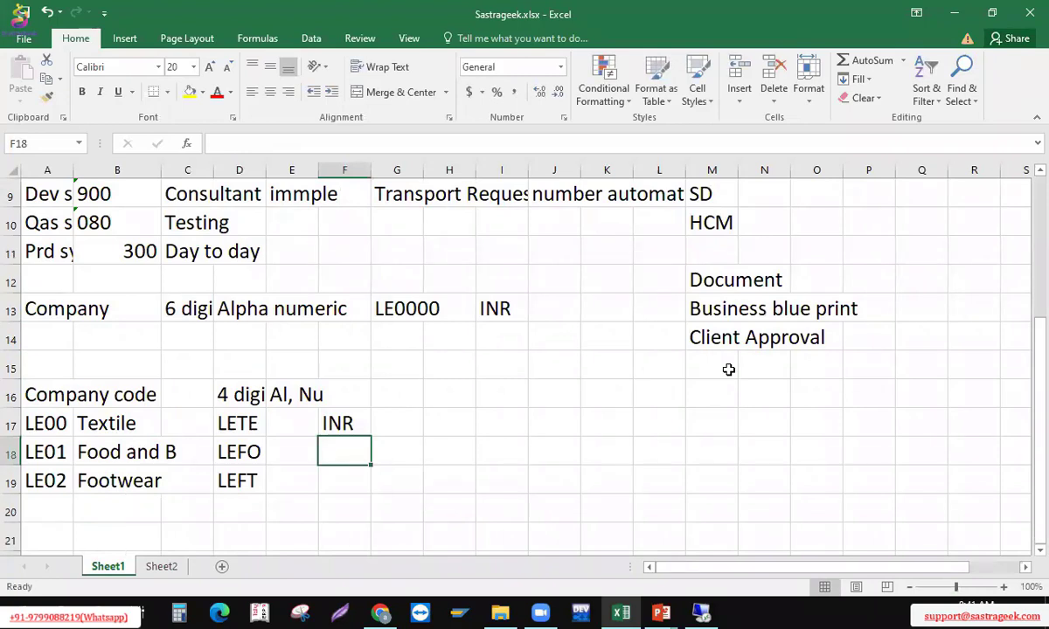
Enter AUD as the currency for LE02 Footwear in F19, then select that row's entries
key(Left)
key(Left)
key(Left)
key(Left)
key(Down)
key(Right)
key(Right)
key(Right)
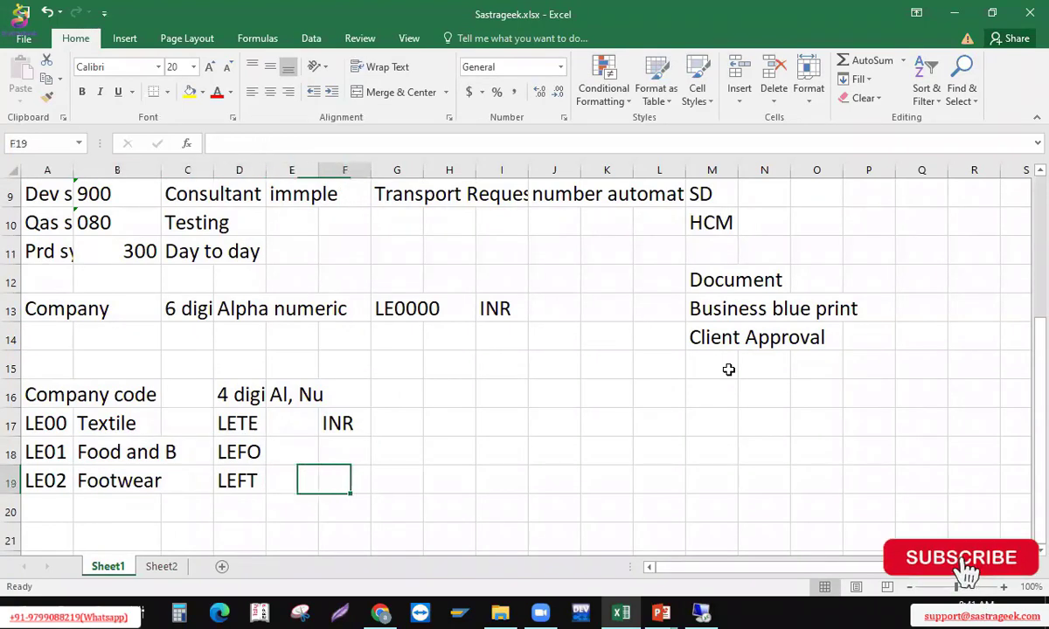
key(Right)
text(AUD)
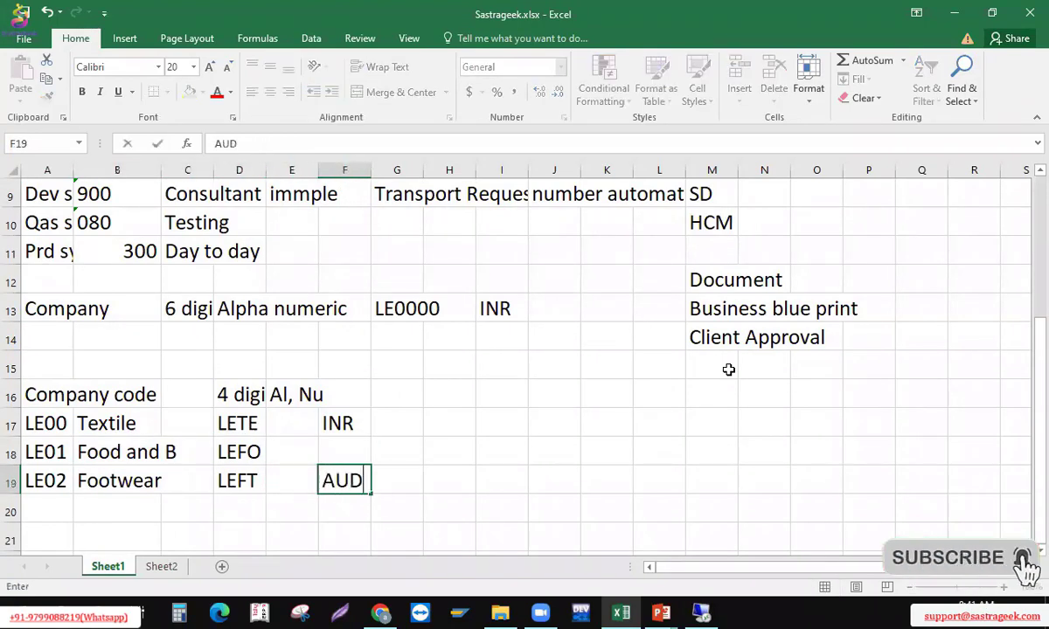
key(Return)
key(Up)
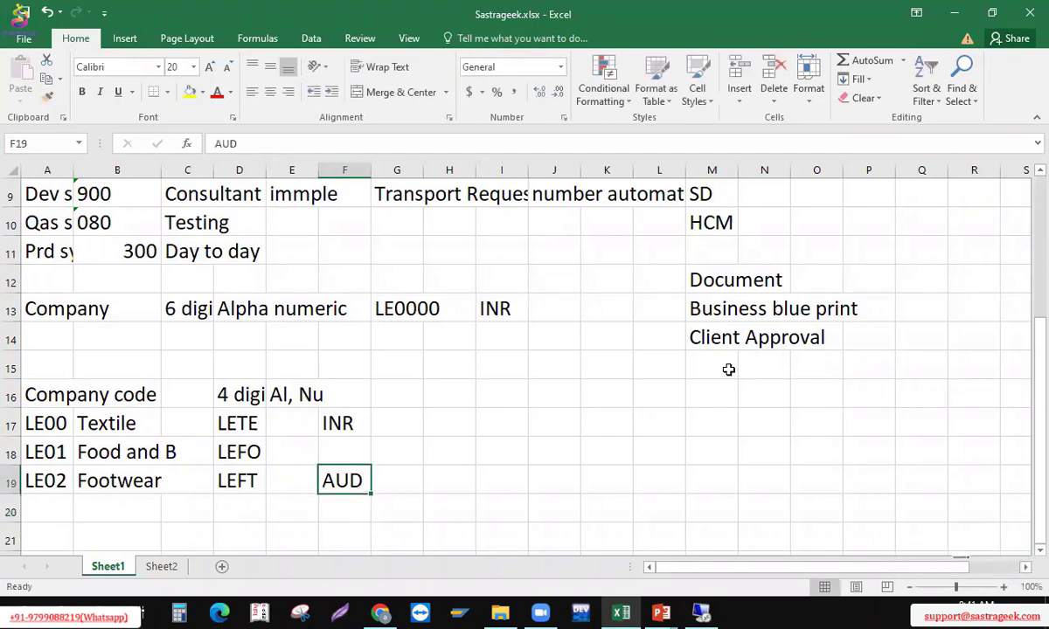
key(Left)
key(Left)
key(Left)
key(Left)
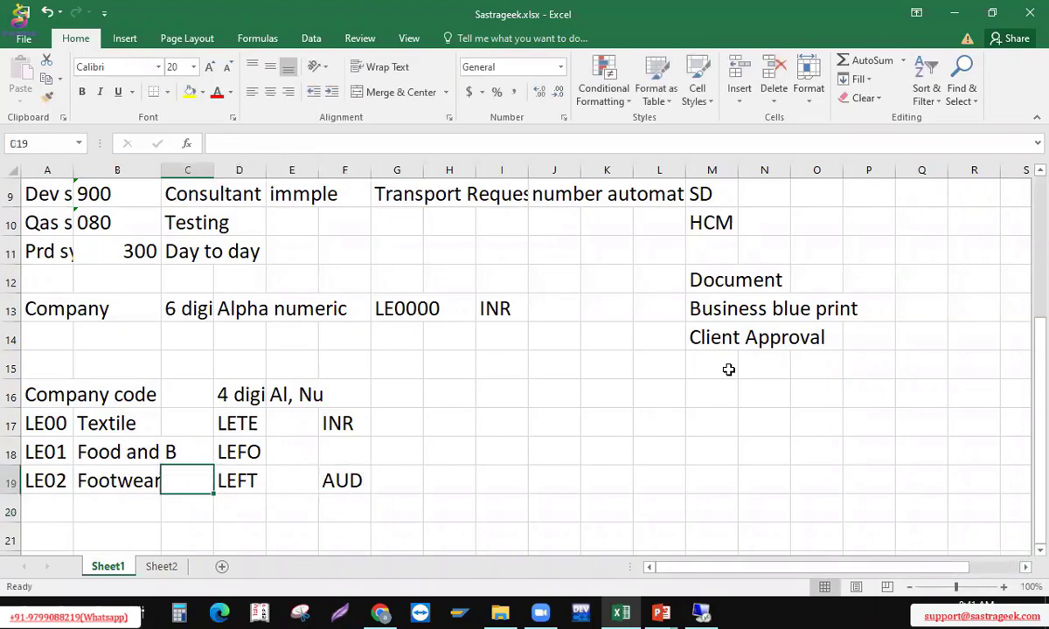
key(shift+Right)
key(shift+Right)
key(shift+Right)
key(shift+Right)
key(shift+Right)
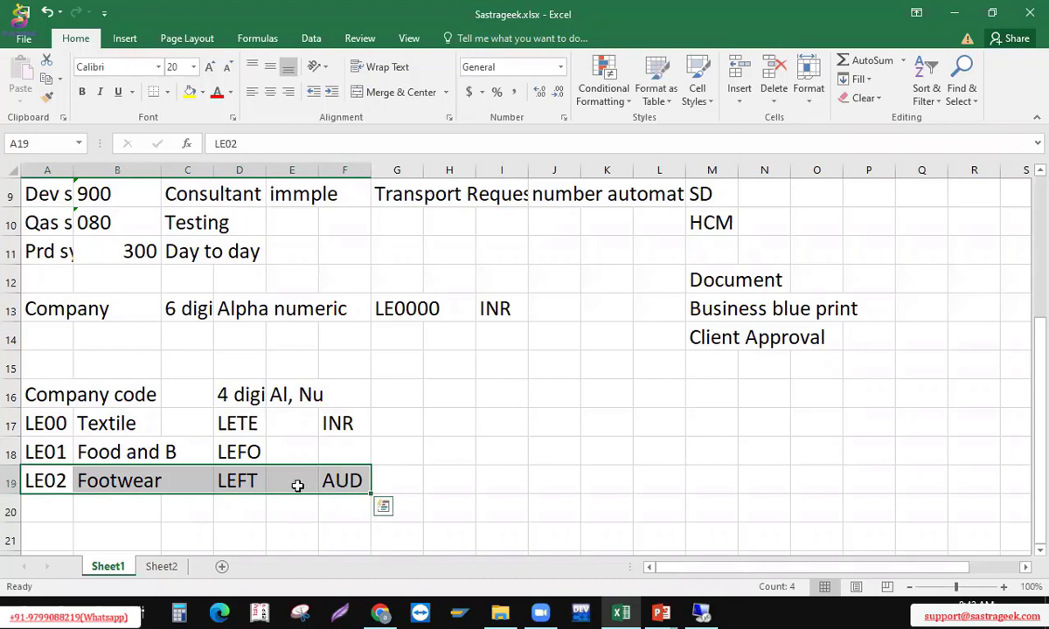
Enter USD as the currency for company code LE01 in F18
click(378, 486)
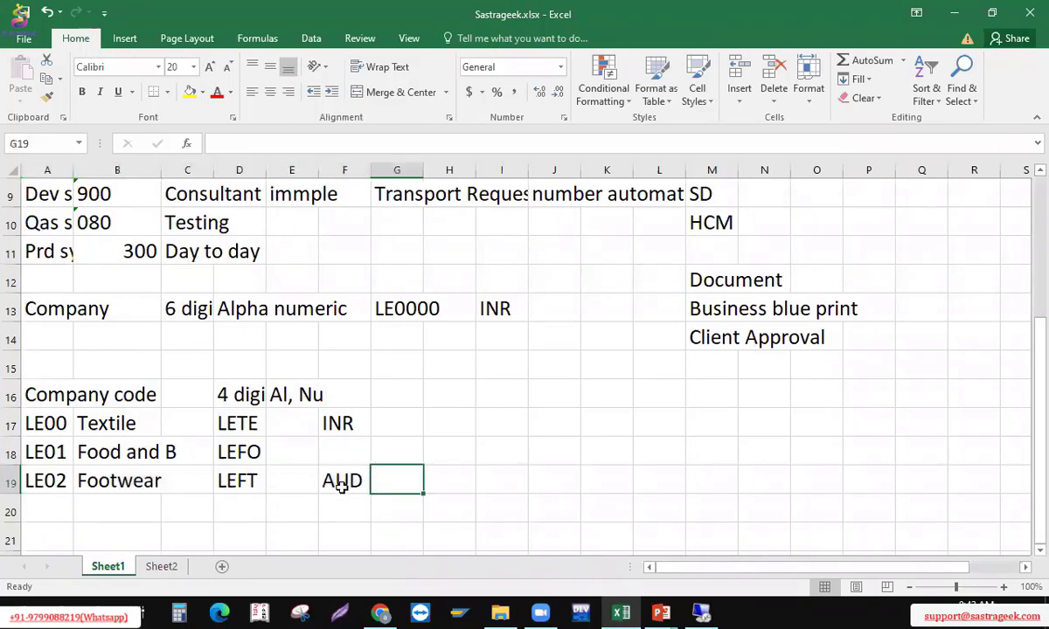
click(341, 481)
click(41, 476)
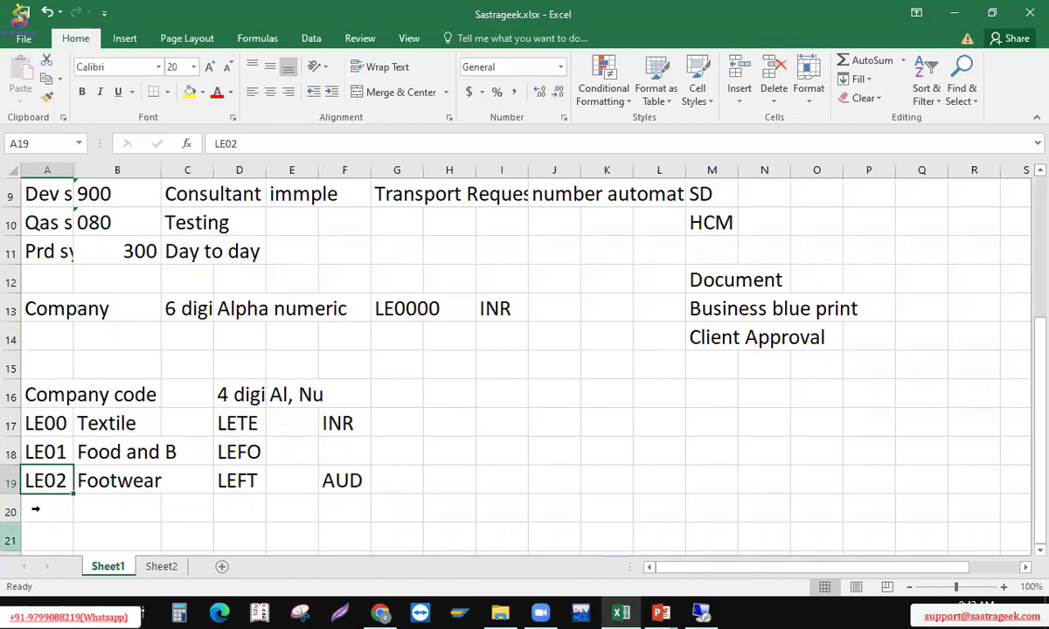
click(366, 503)
click(333, 446)
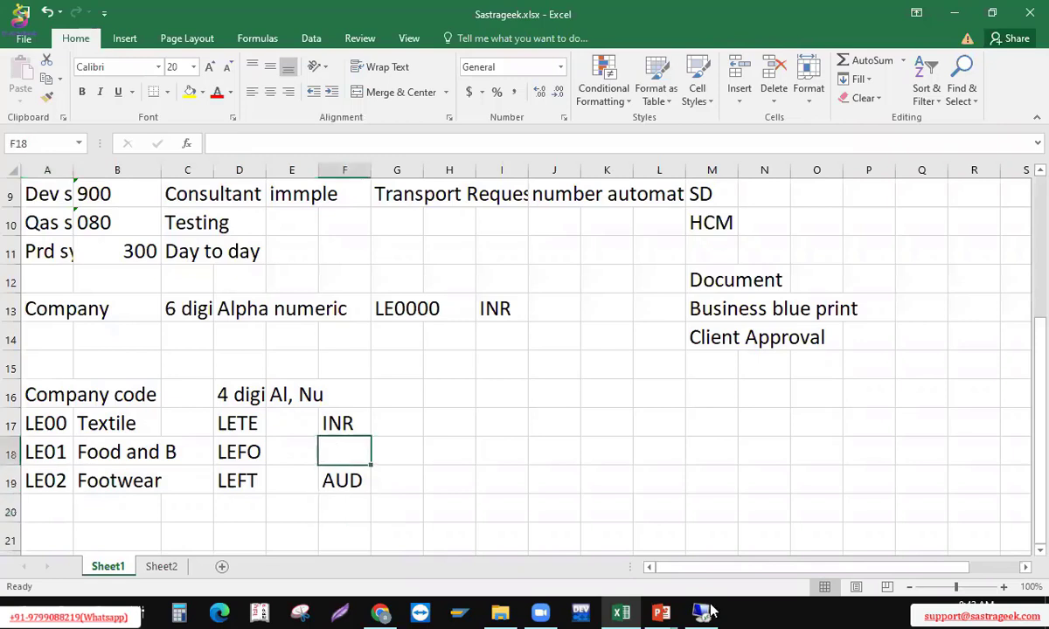
text(USD)
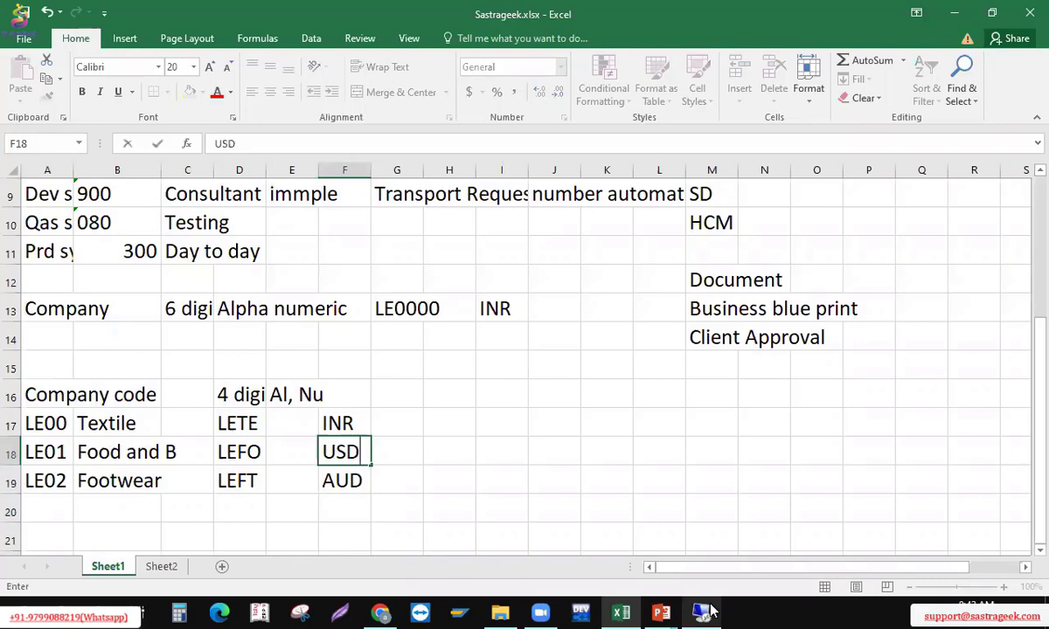
key(Return)
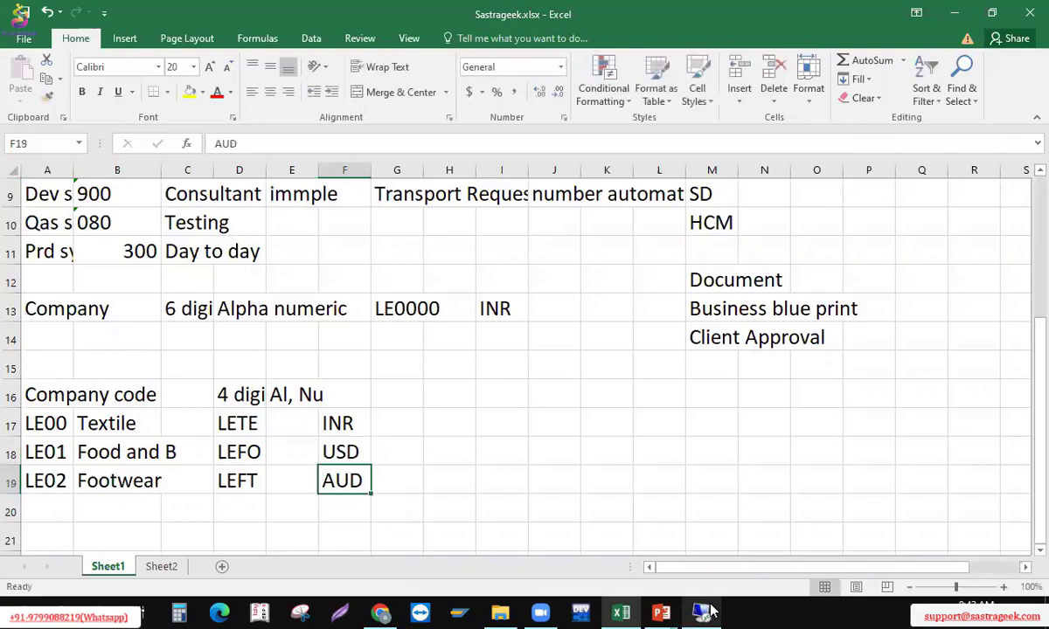
Select the three company code currencies and check the company's INR entry
key(Up)
key(Up)
key(shift+Down)
key(shift+Down)
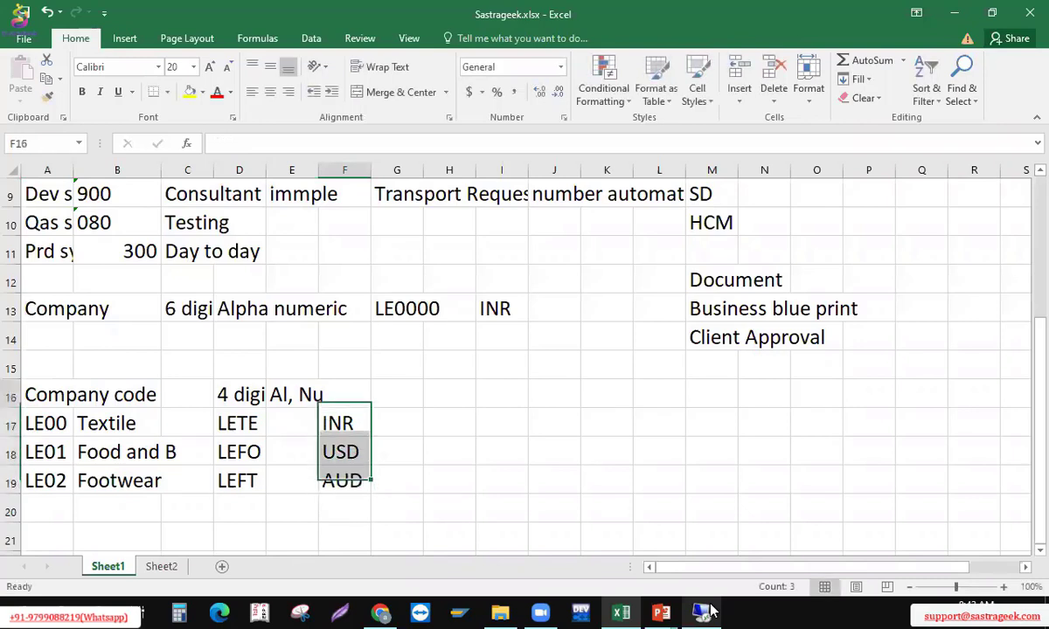
key(Up)
key(Up)
key(Up)
key(Right)
key(Right)
key(Right)
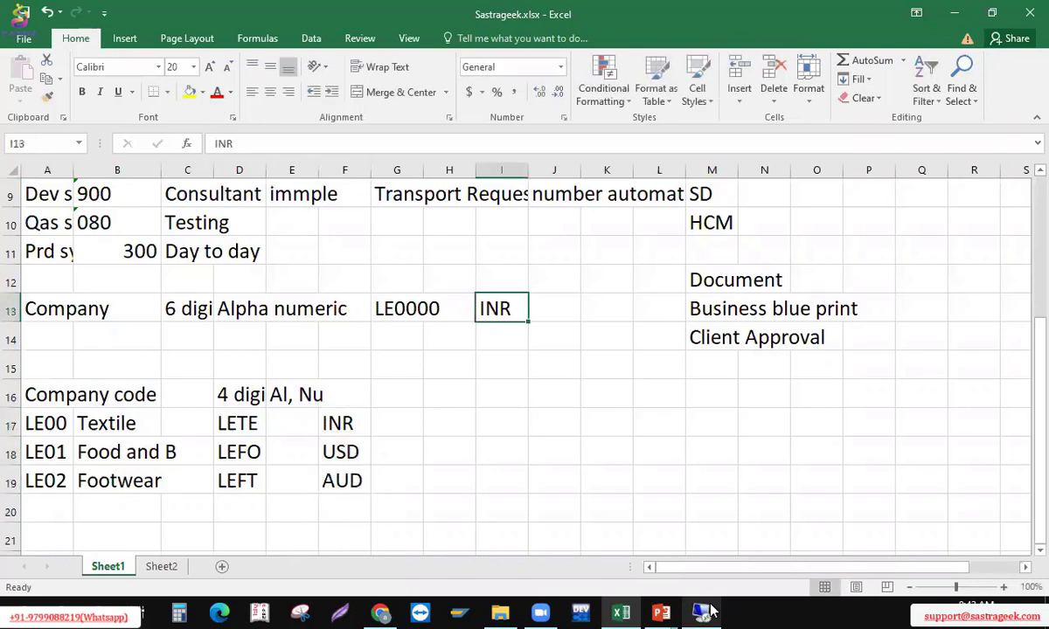
key(Left)
key(Left)
key(Left)
key(Left)
key(Left)
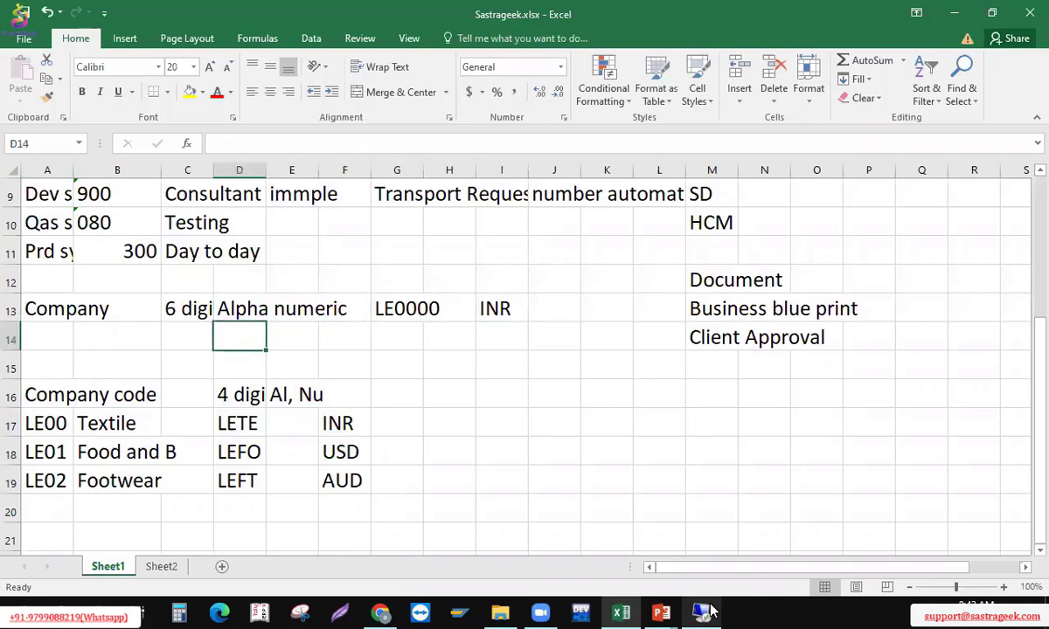
key(Right)
key(Right)
key(Right)
key(Right)
key(Right)
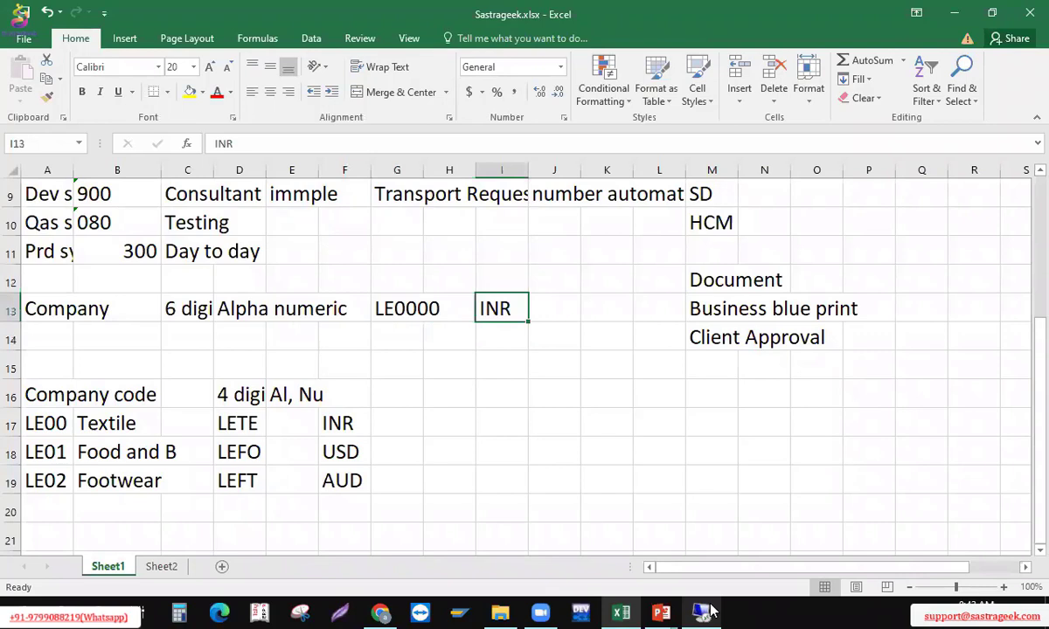
Select LE00, LE01 and LE02 with their INR, USD and AUD currencies
key(Left)
key(Left)
key(Down)
key(Down)
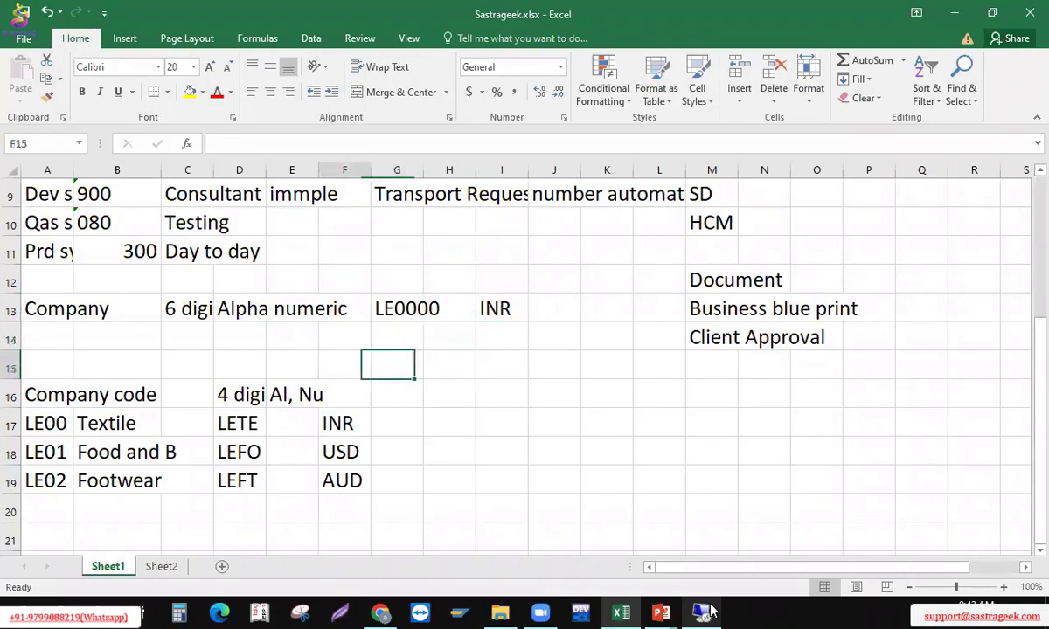
key(Left)
key(Down)
key(Down)
key(shift+Down)
key(shift+Down)
key(shift+Left)
key(shift+Left)
key(shift+Left)
key(shift+Left)
key(shift+Left)
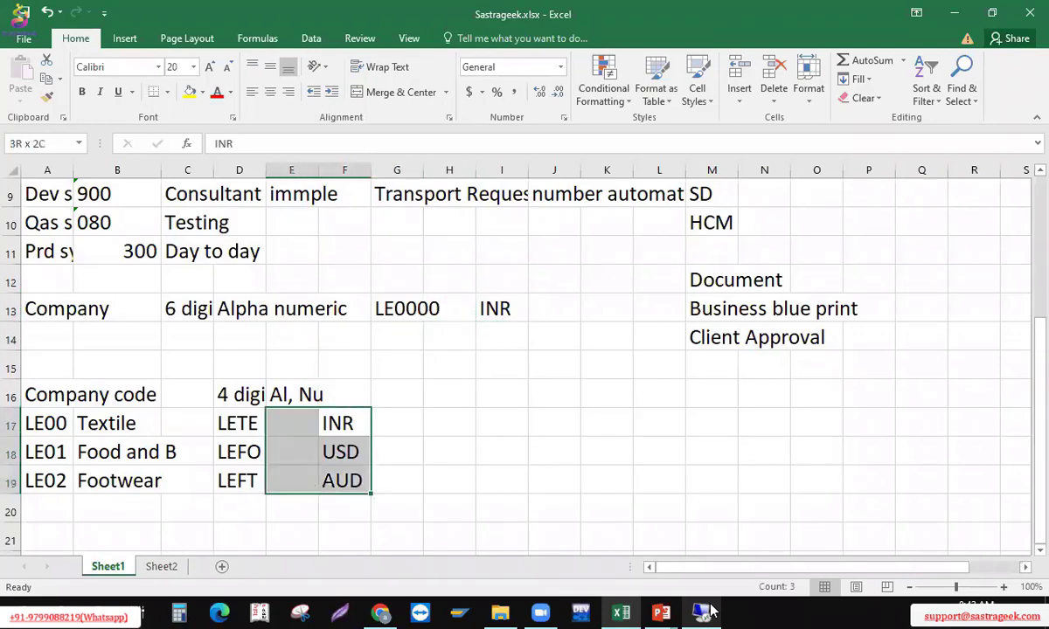
key(Right)
key(Down)
key(Down)
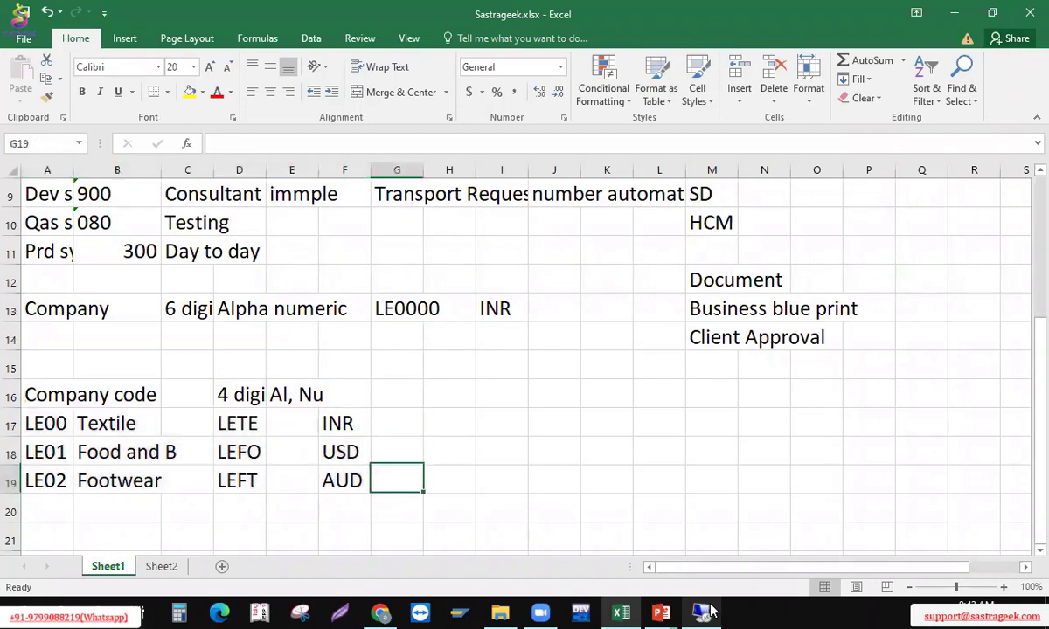
key(Left)
key(shift+Left)
key(shift+Left)
key(shift+Left)
key(shift+Left)
key(shift+Left)
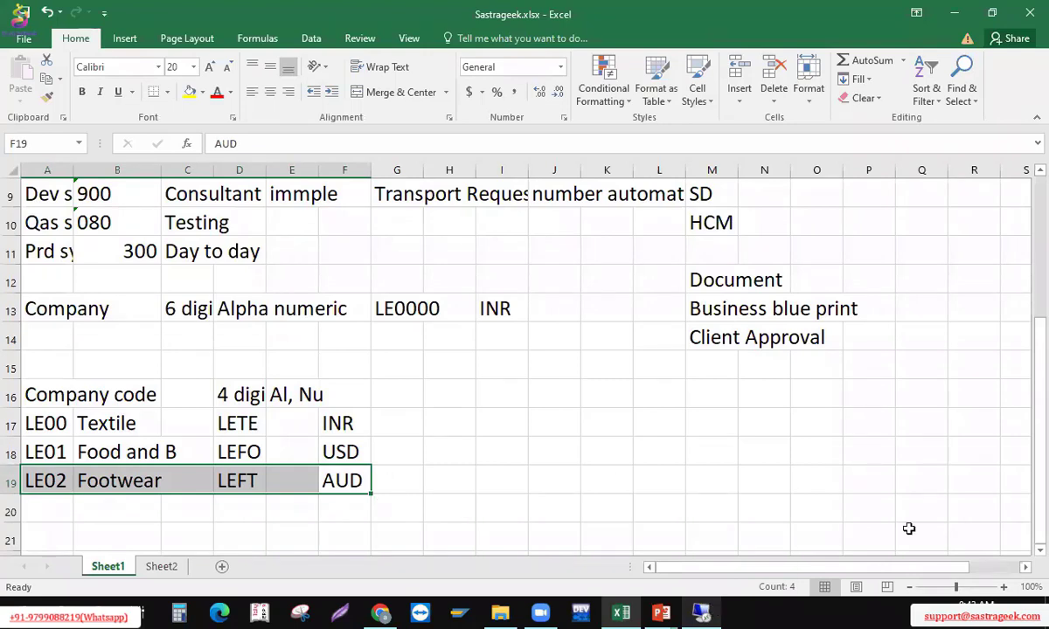
click(425, 340)
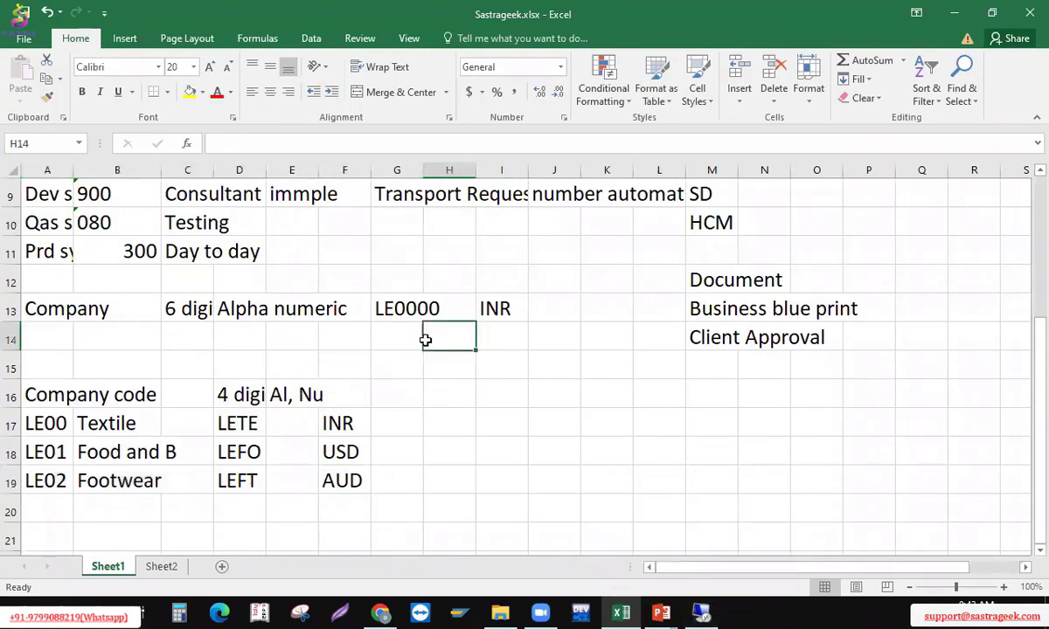
text(Group c)
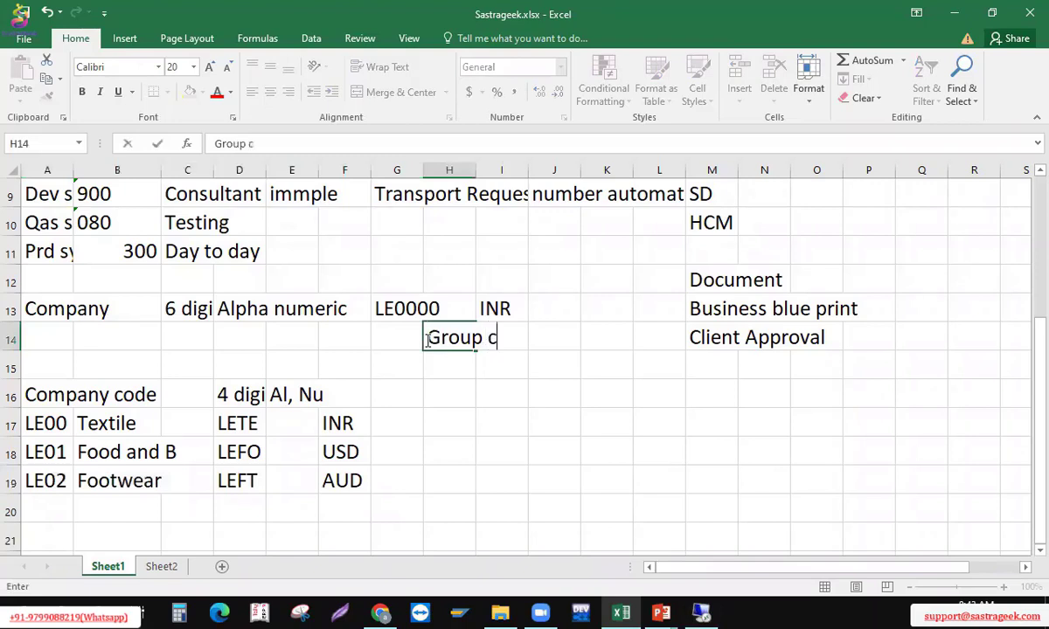
text(urr INR)
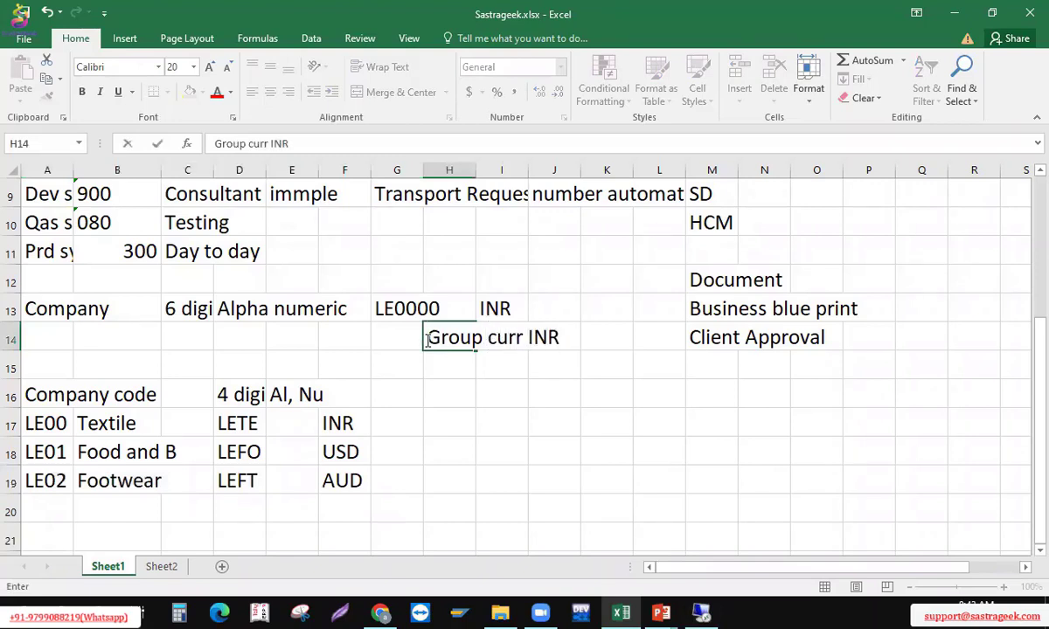
key(Up)
key(Left)
key(Left)
key(Left)
key(Left)
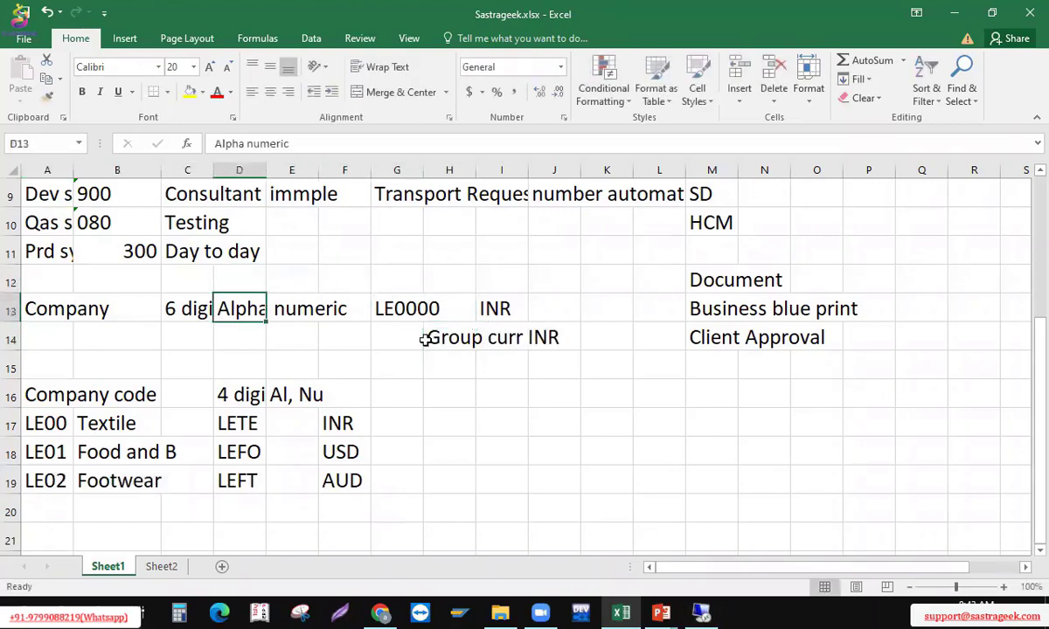
key(shift+Right)
key(shift+Right)
key(shift+Right)
key(Down)
key(Left)
key(Down)
key(Down)
key(Down)
key(Left)
key(Left)
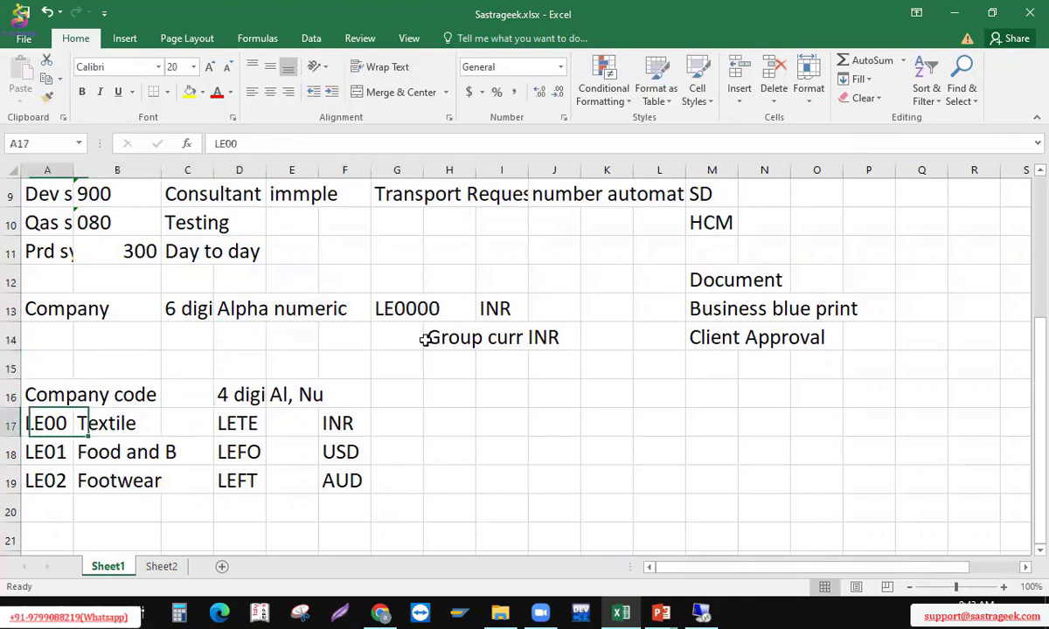
key(shift+Down)
key(shift+Down)
key(shift+Right)
key(shift+Right)
key(shift+Right)
key(shift+Right)
key(shift+Right)
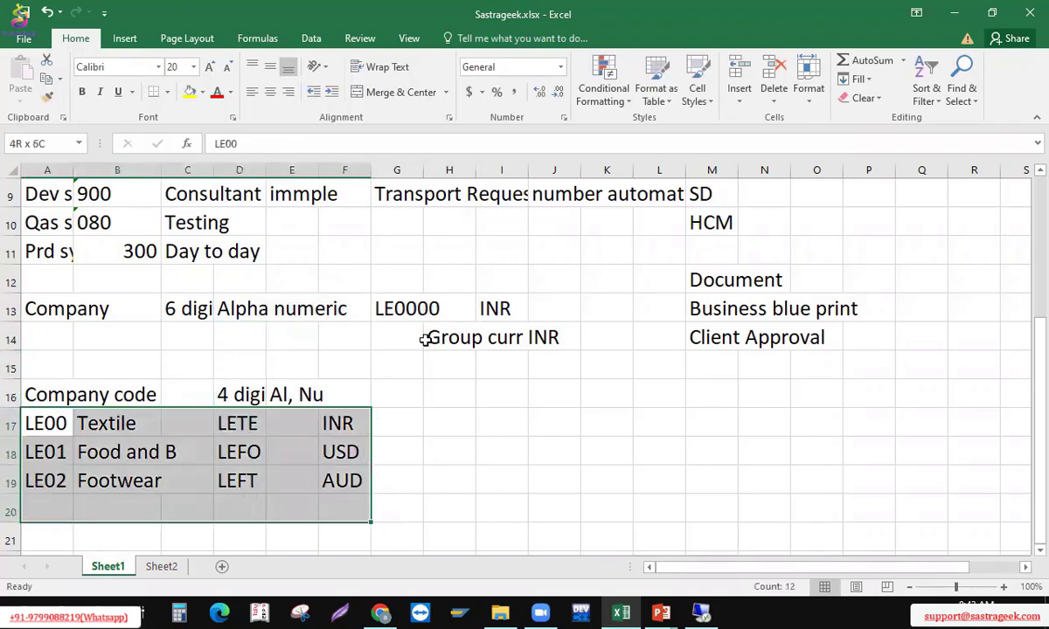
key(Right)
key(Right)
key(Right)
key(Right)
key(Right)
key(Right)
key(Right)
key(Right)
key(Up)
key(Up)
key(Up)
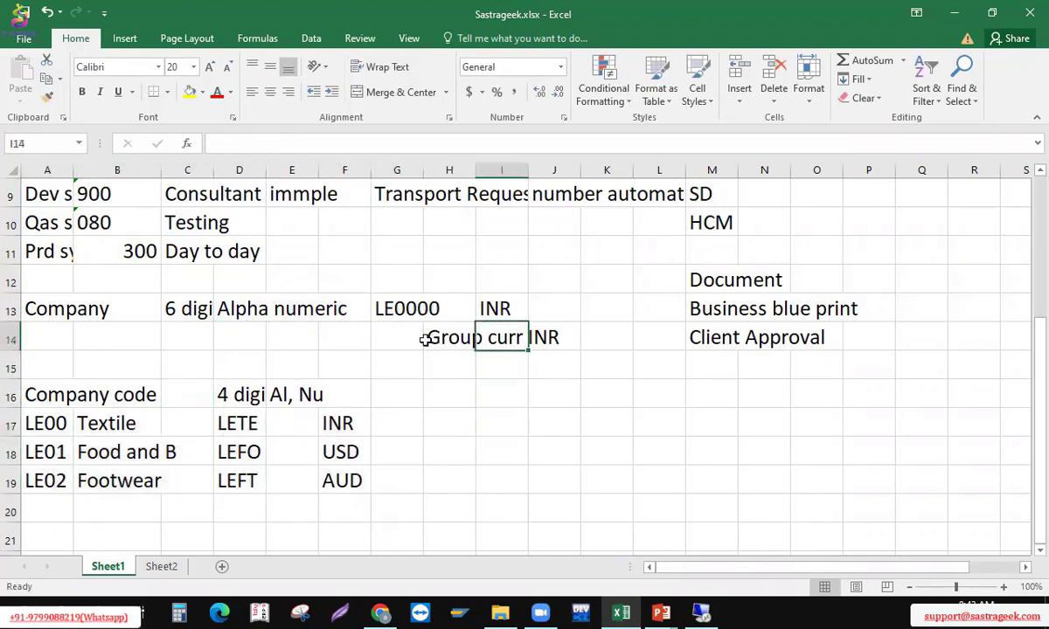
key(Left)
key(shift+Right)
key(shift+Right)
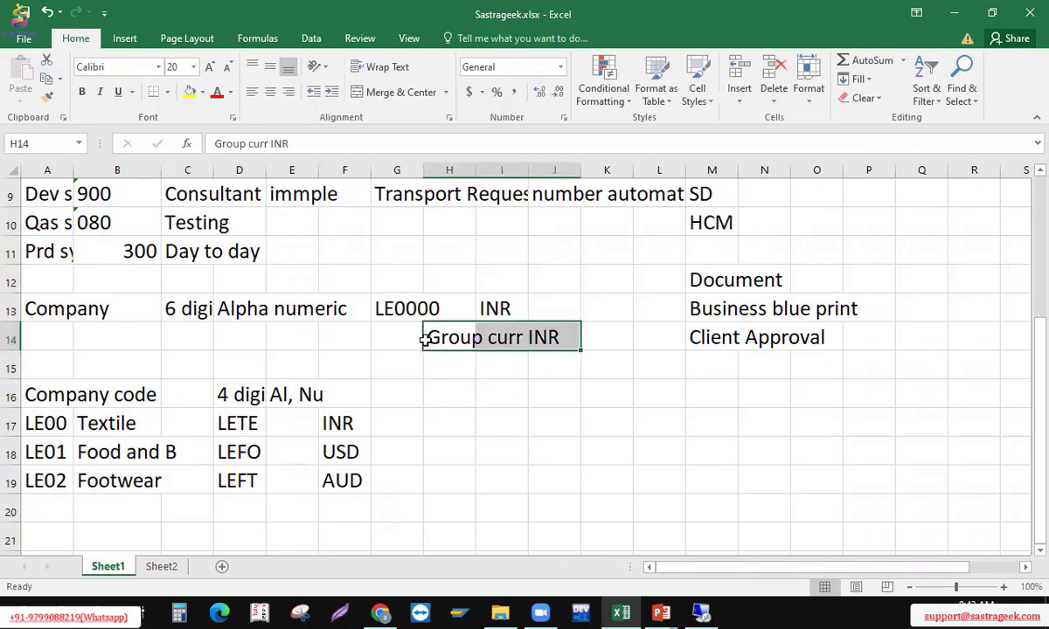
key(Down)
key(Left)
key(Left)
key(Left)
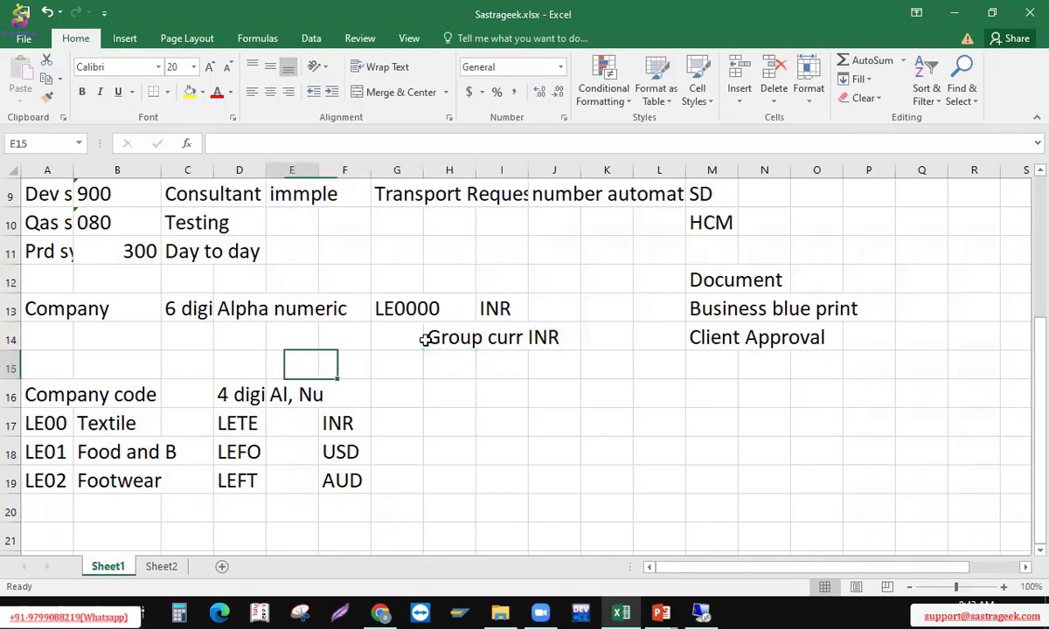
key(Down)
key(Down)
key(Right)
key(Right)
key(Down)
key(Left)
key(Down)
key(shift+Left)
key(shift+Left)
key(shift+Left)
key(shift+Left)
key(shift+Left)
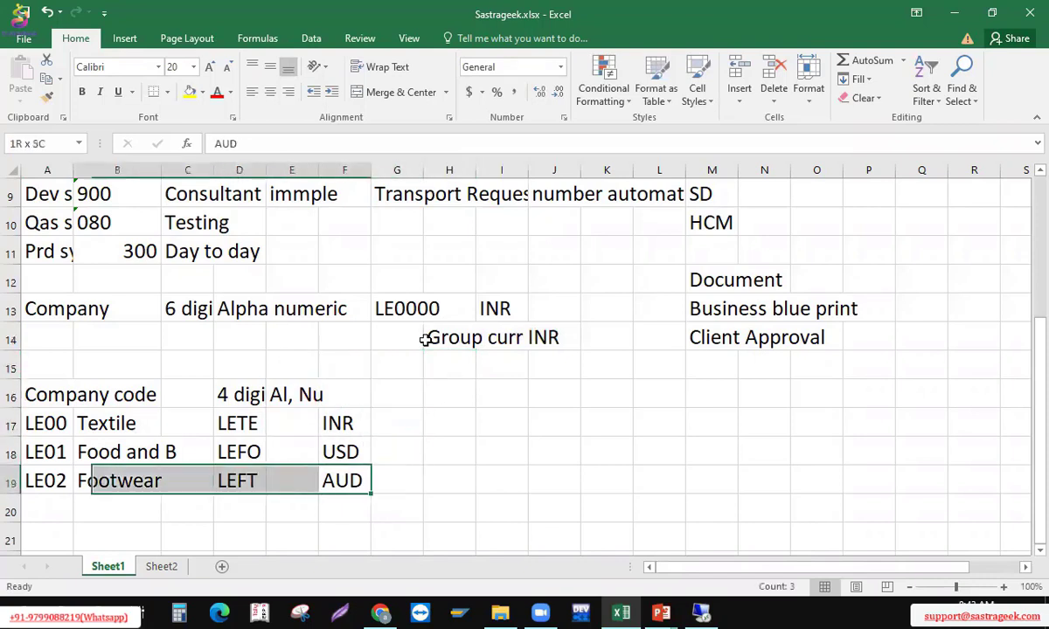
key(Right)
key(Left)
key(shift+Left)
key(shift+Left)
key(shift+Left)
key(shift+Left)
key(shift+Left)
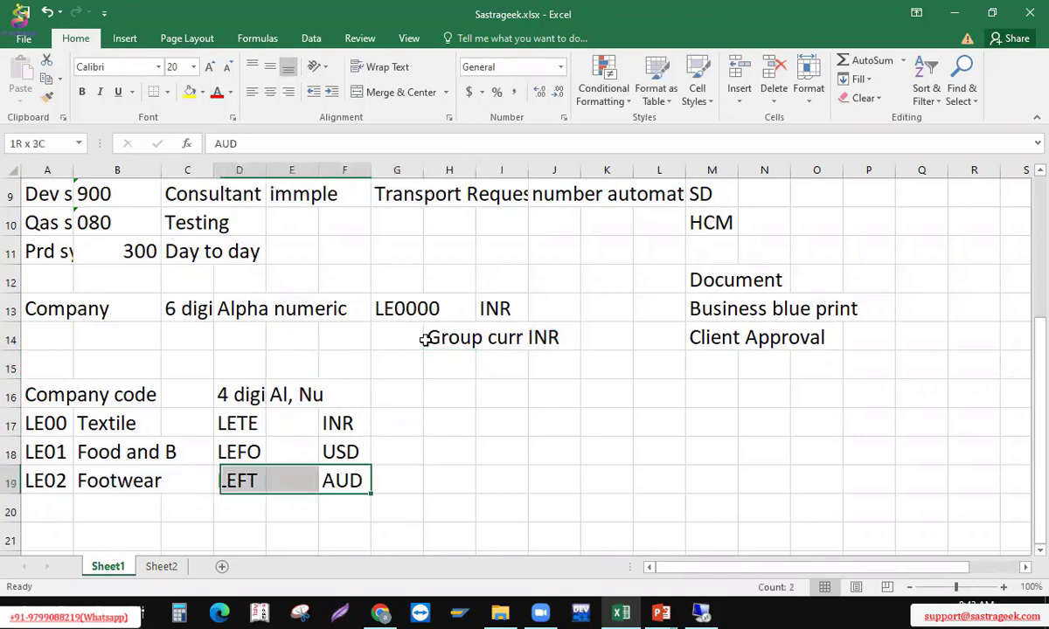
key(Up)
key(shift+Left)
key(shift+Left)
key(shift+Left)
key(shift+Left)
key(shift+Left)
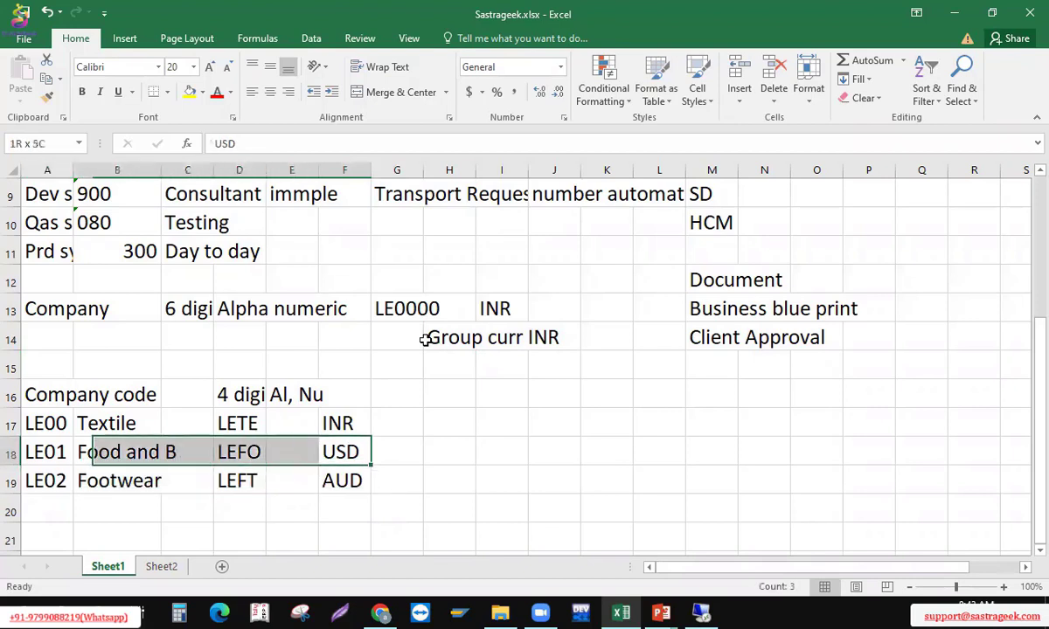
key(Right)
key(Up)
key(Left)
key(shift+Left)
key(shift+Left)
key(shift+Left)
key(shift+Left)
key(shift+Left)
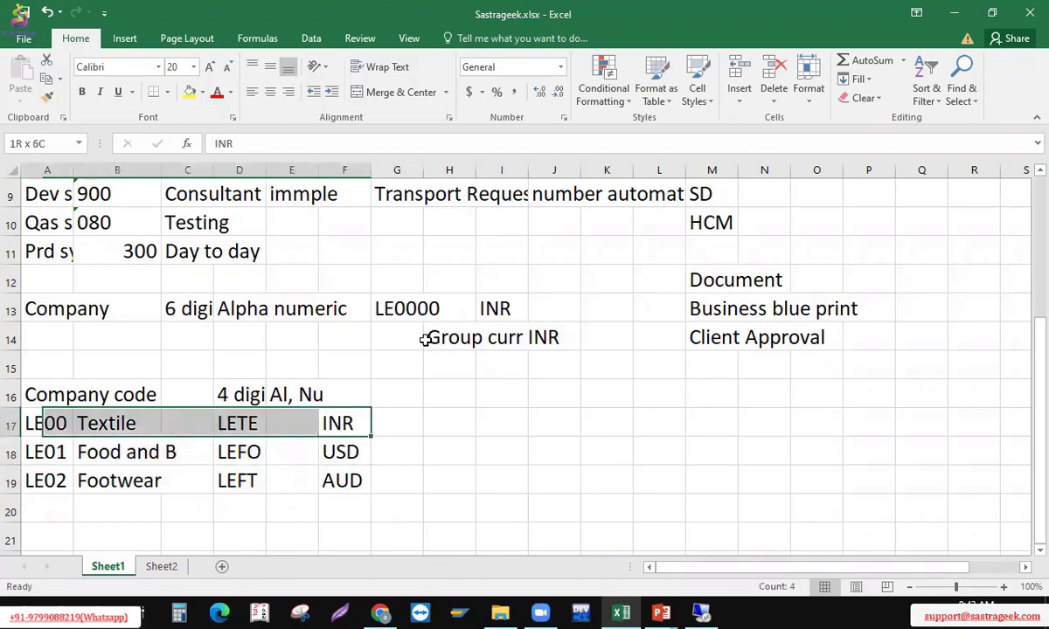
key(Down)
key(Down)
key(shift+Left)
key(shift+Left)
key(shift+Left)
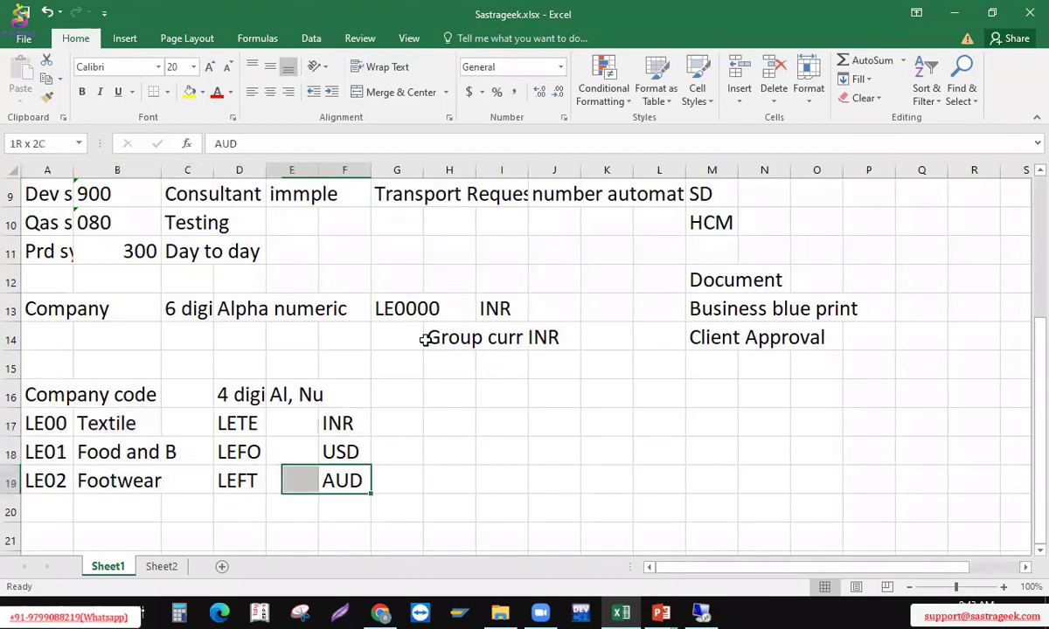
key(shift+Left)
key(shift+Left)
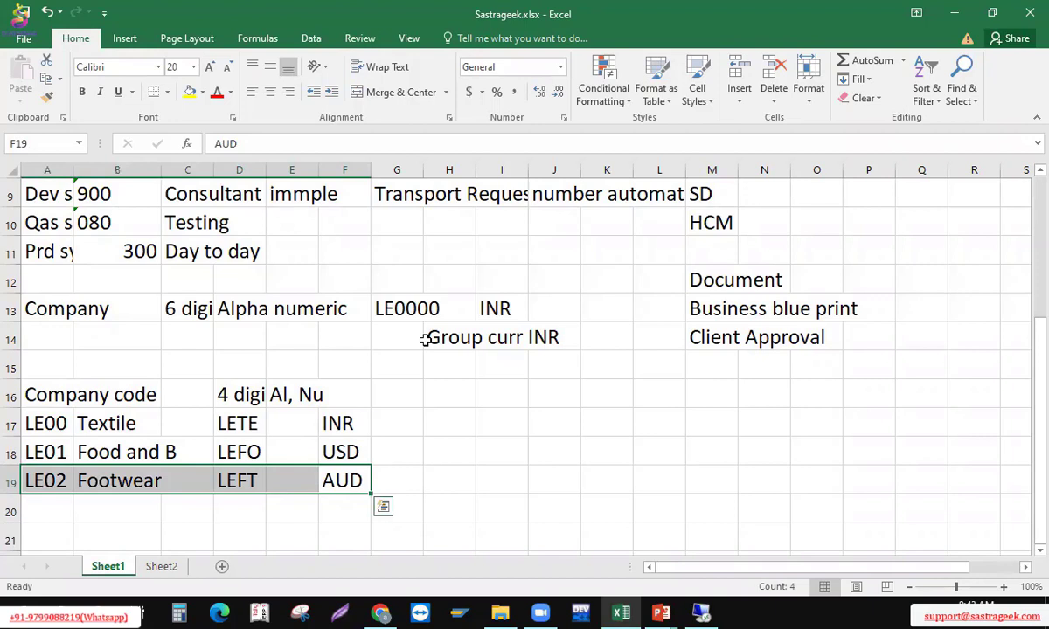
click(346, 424)
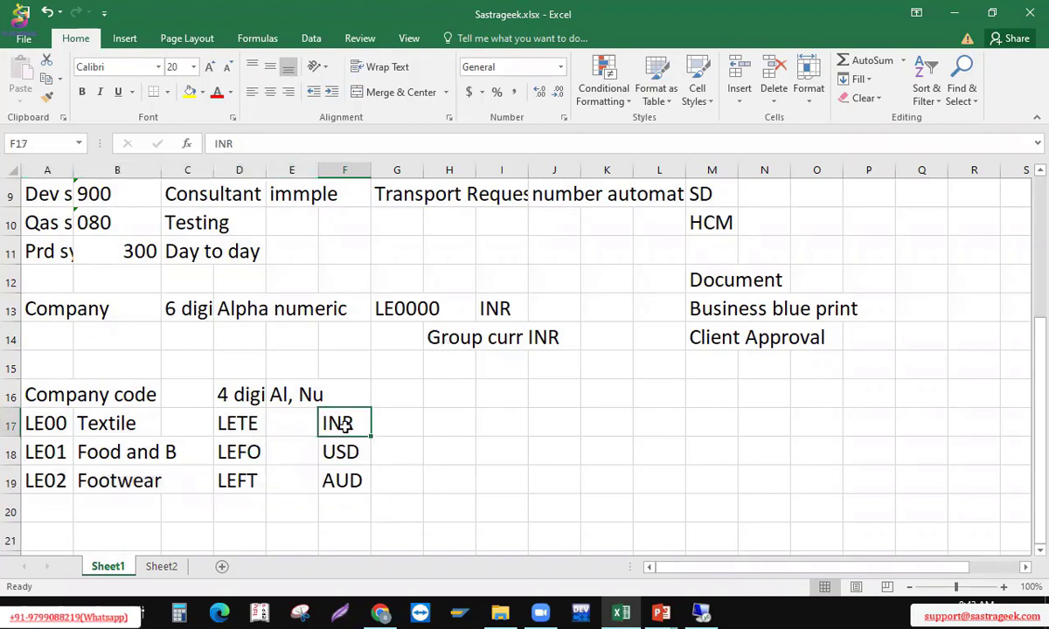
click(440, 338)
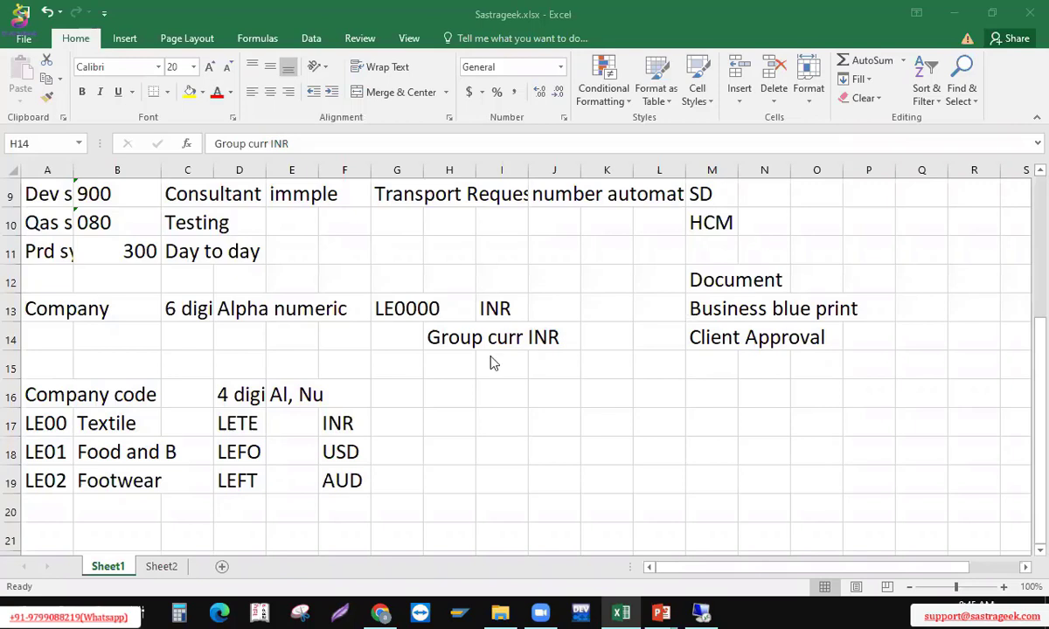
click(442, 338)
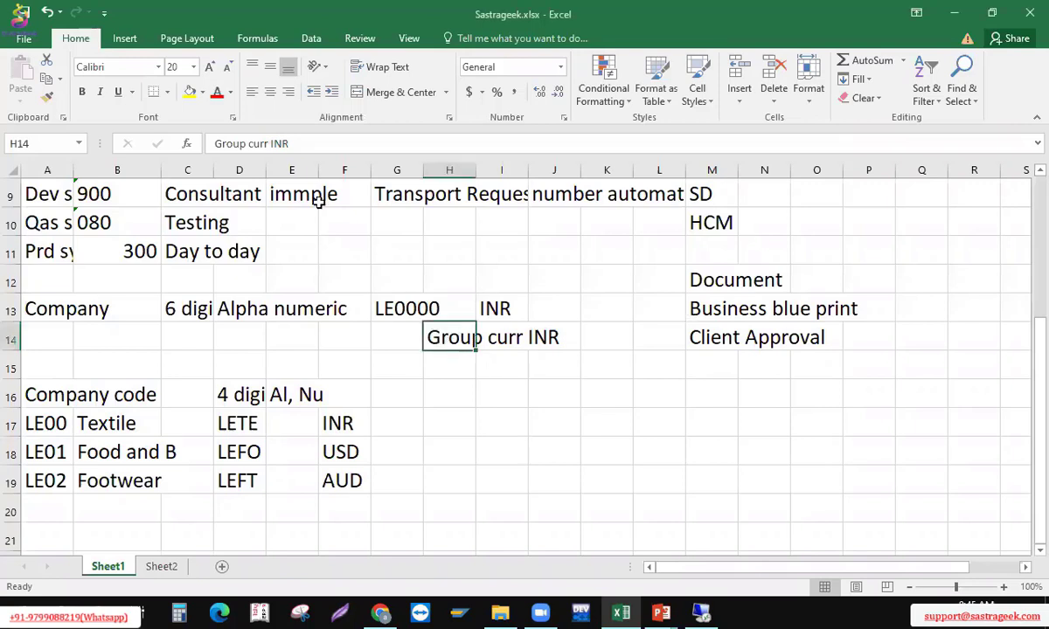
click(309, 145)
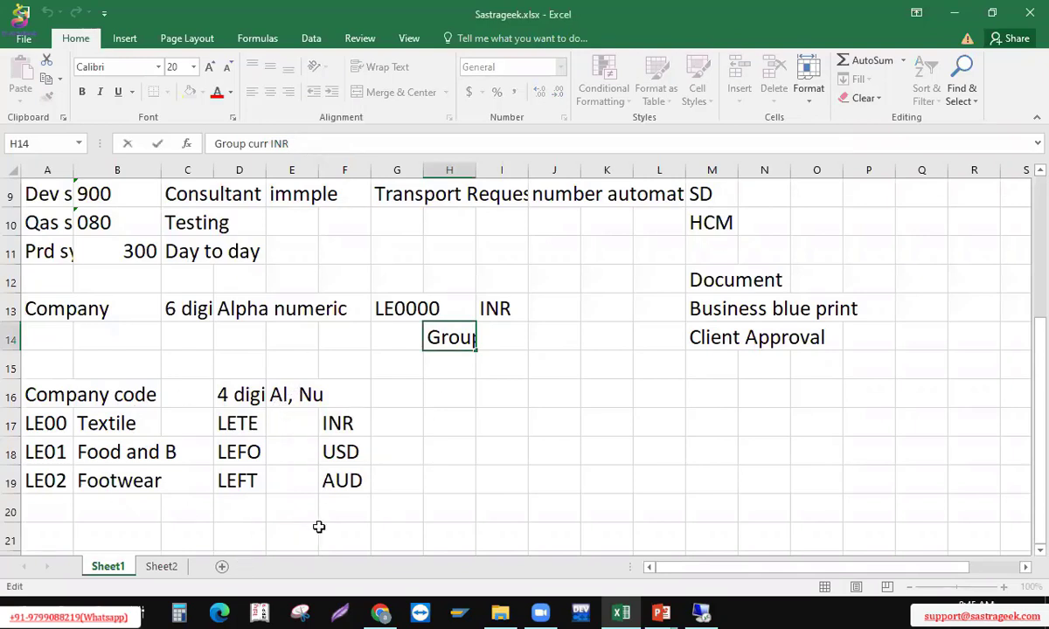
key(BackSpace)
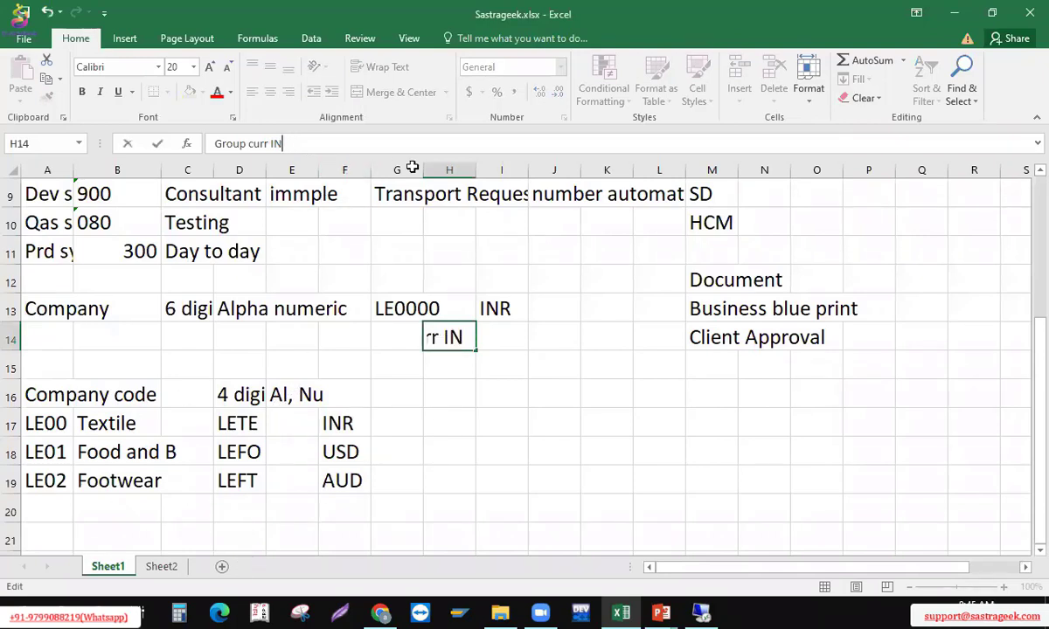
key(BackSpace)
key(BackSpace)
text(USD)
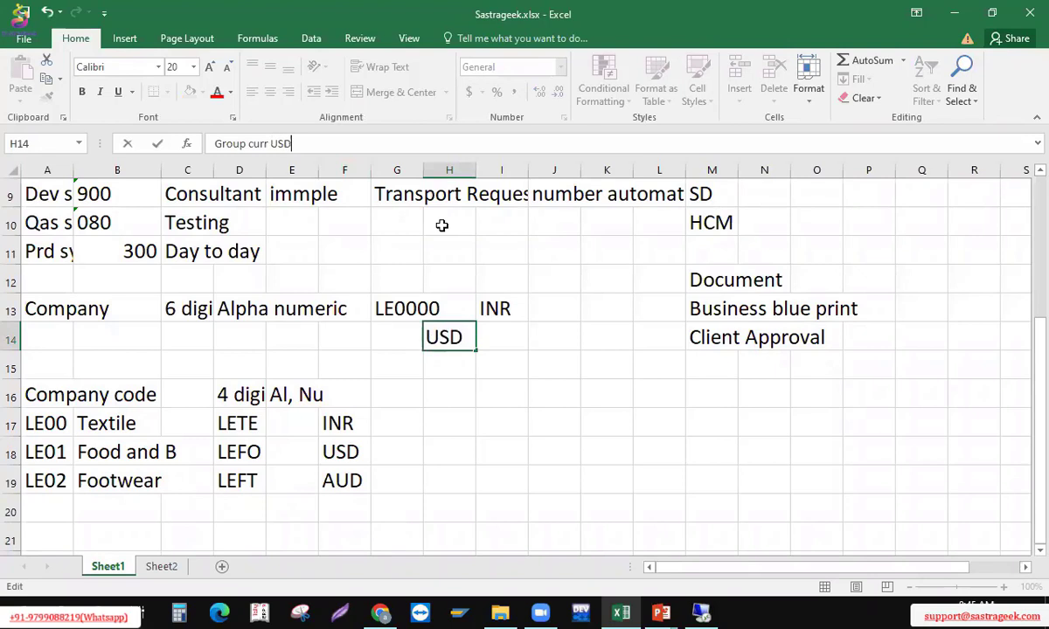
key(Return)
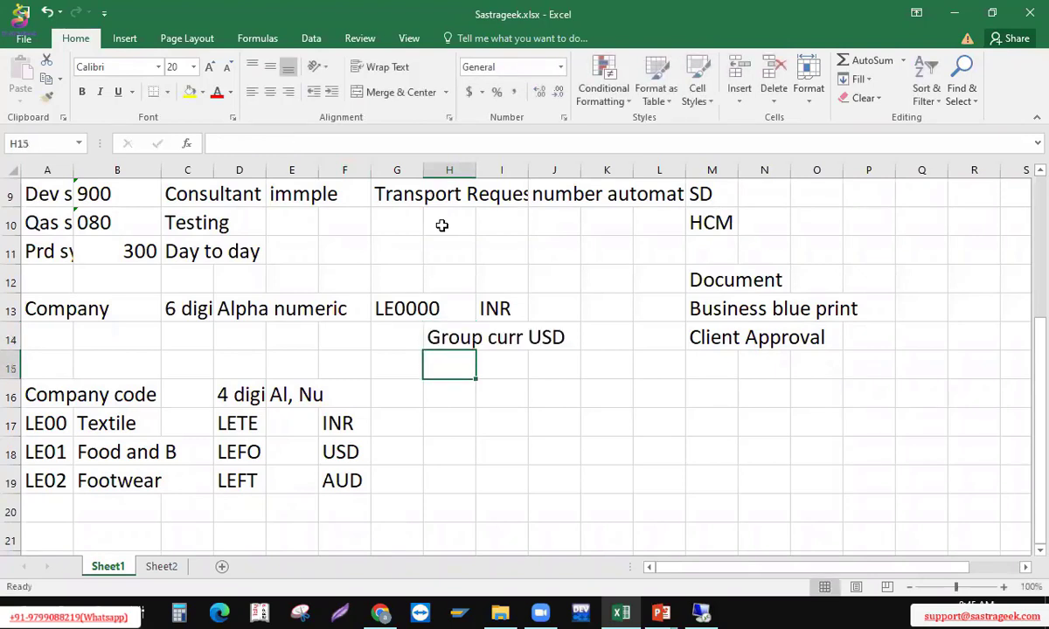
key(Up)
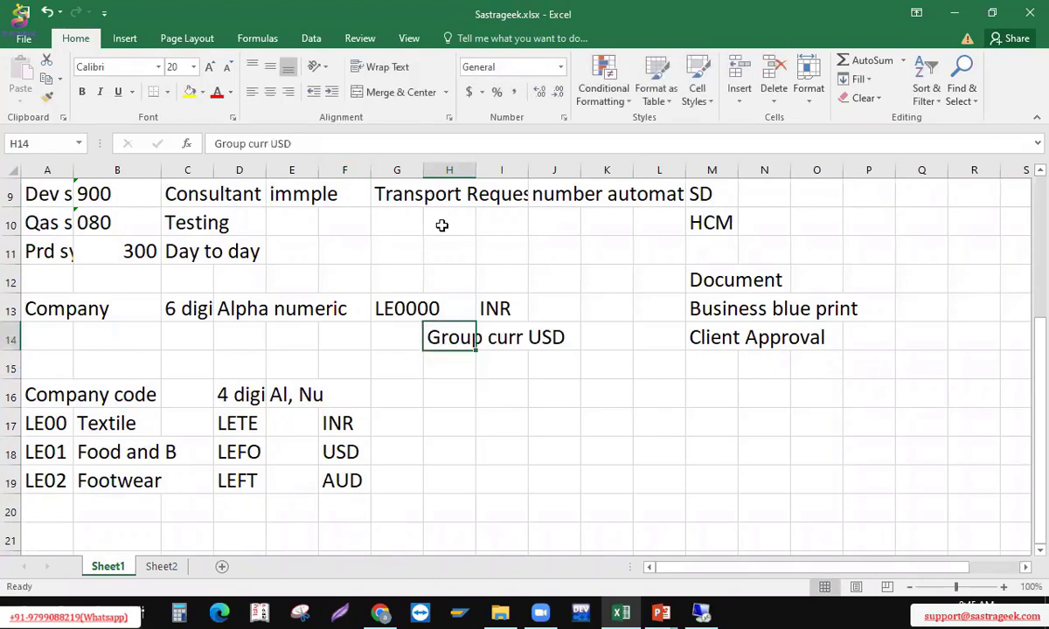
click(317, 140)
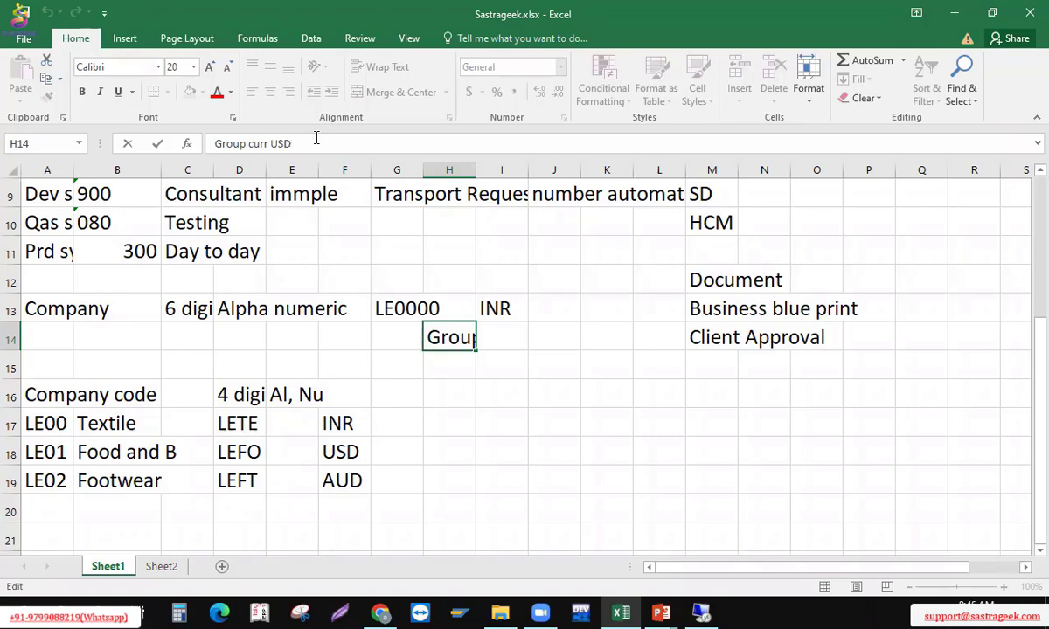
key(BackSpace)
key(BackSpace)
key(BackSpace)
text(I)
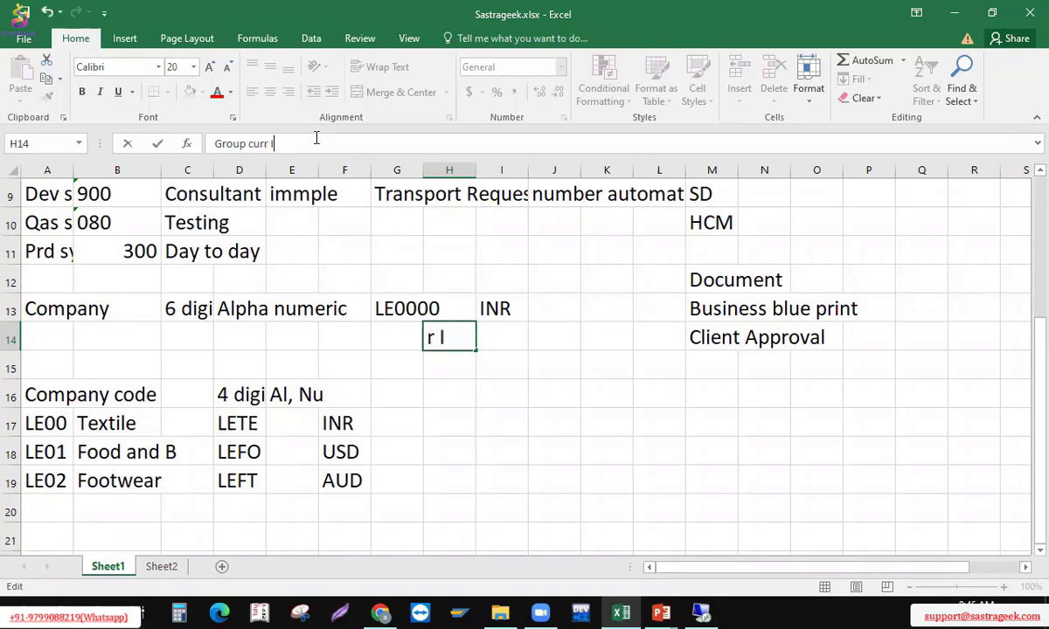
text(NR)
key(Return)
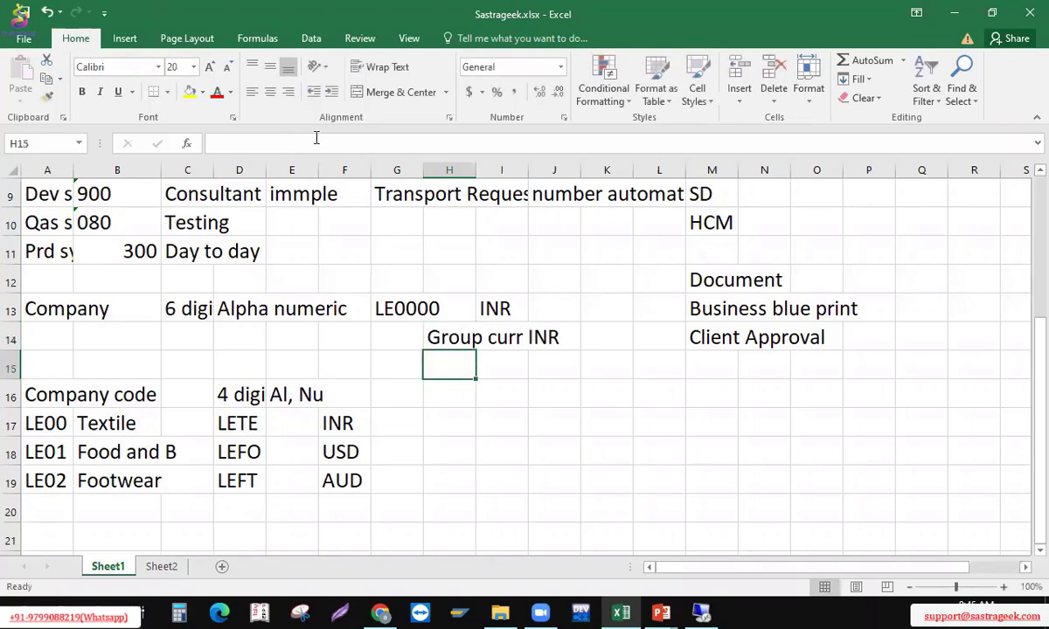
key(Up)
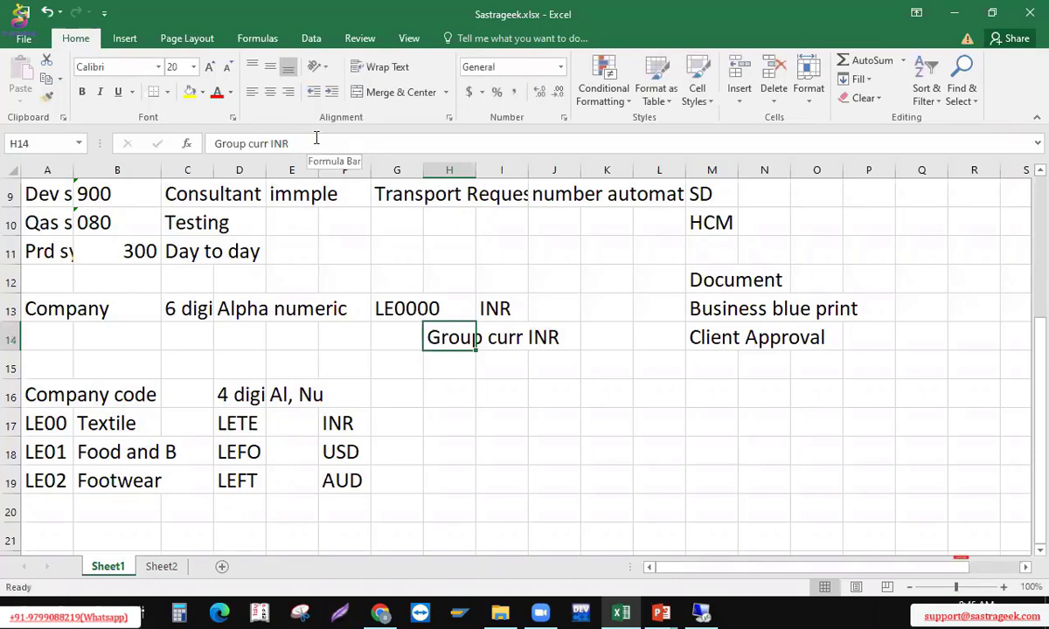
click(410, 393)
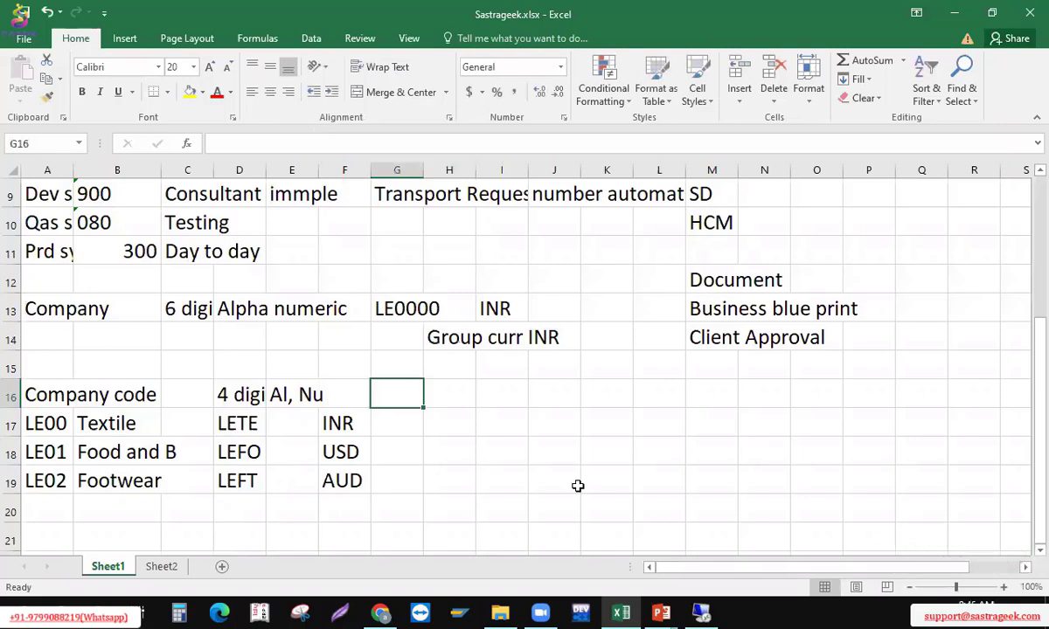
Select cell A20 below the company list, briefly switch windows, and come back
click(65, 499)
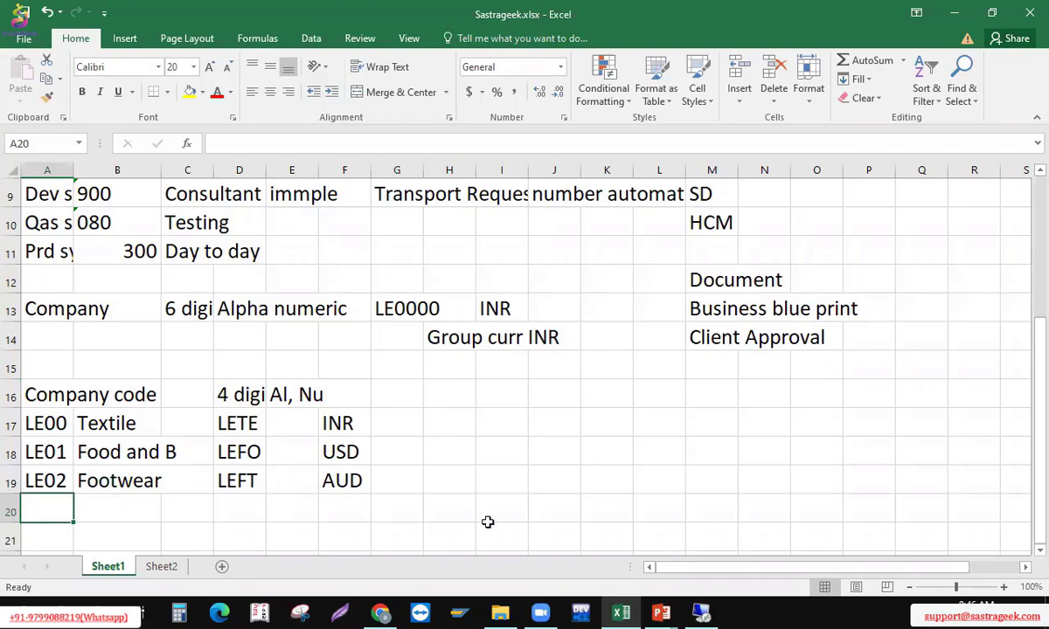
key(alt+Tab)
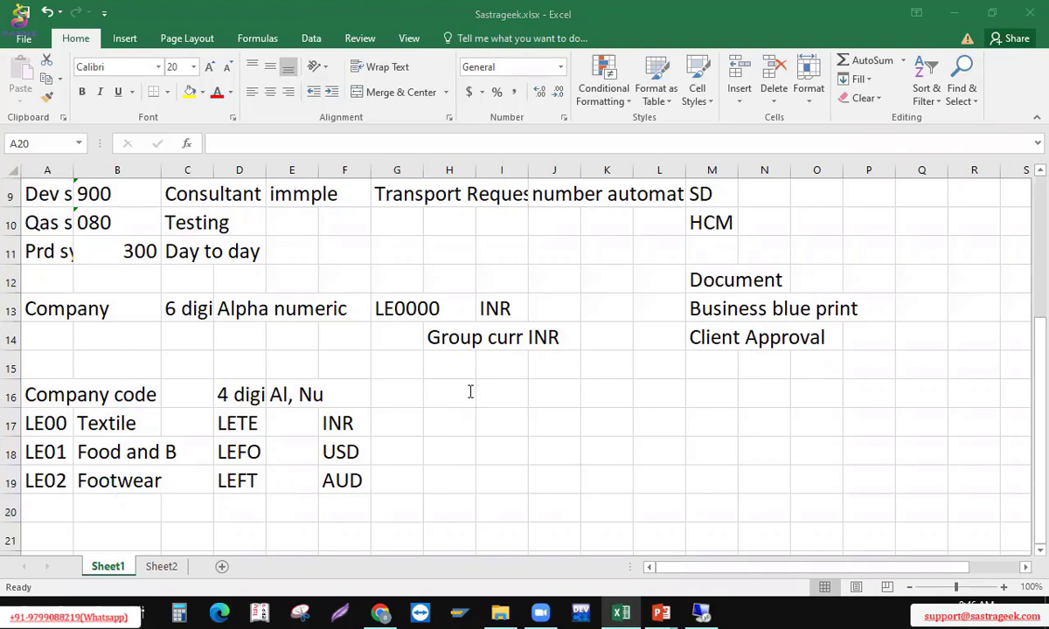
key(alt+Tab)
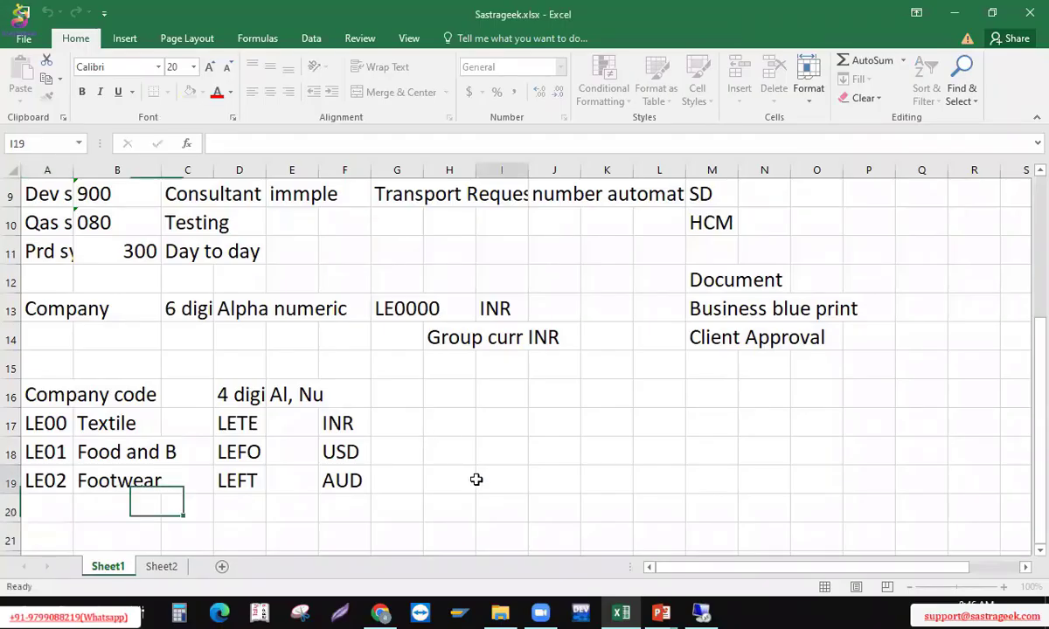
Point out the INR, USD and AUD currencies and the 'Group curr INR' note
click(477, 480)
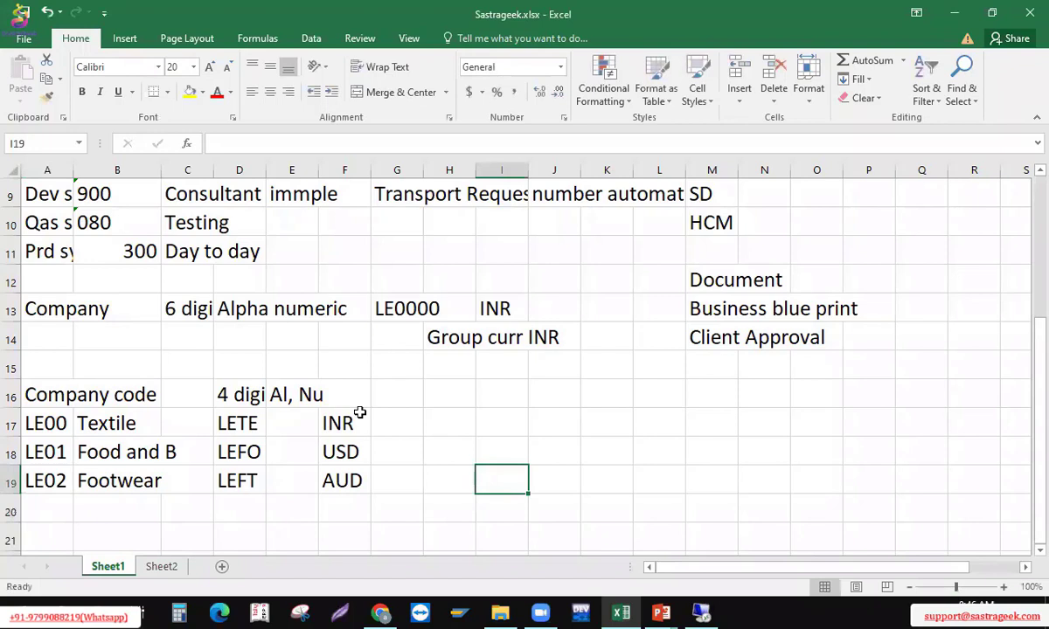
click(427, 354)
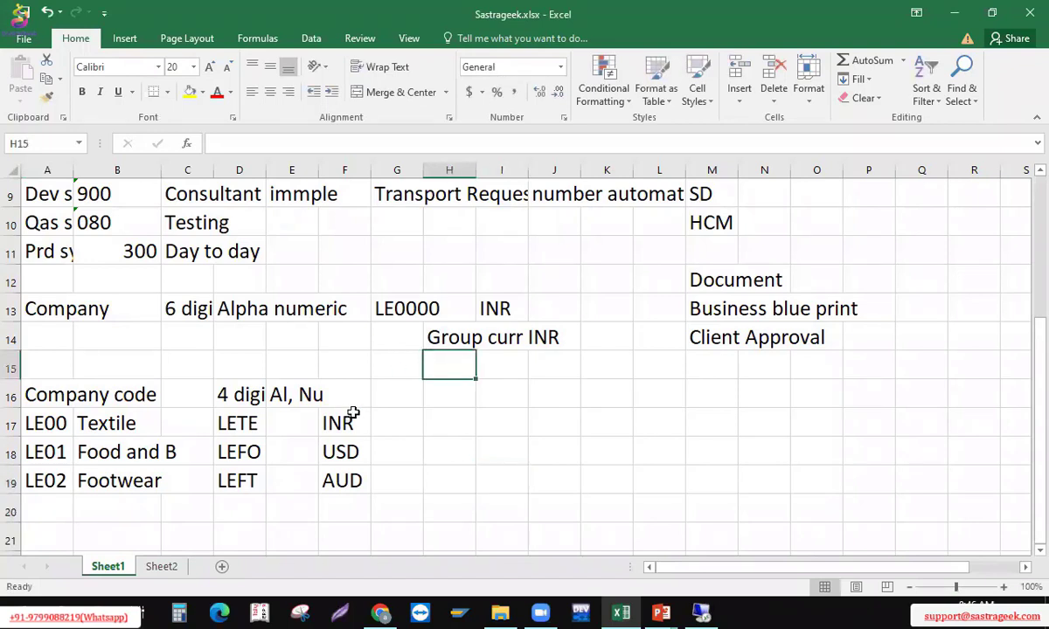
click(343, 420)
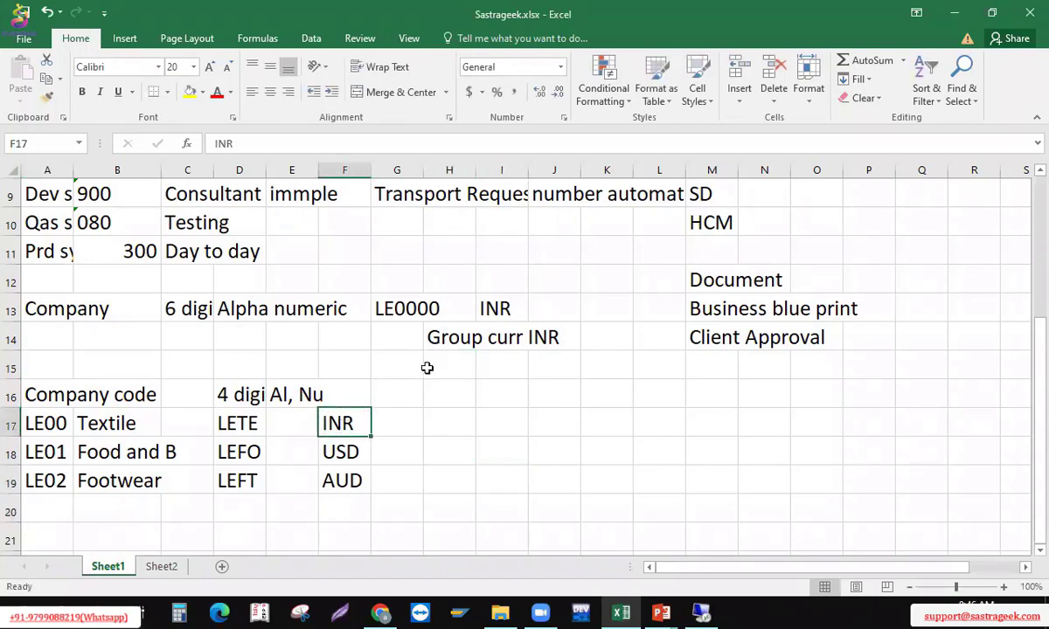
click(342, 449)
click(450, 337)
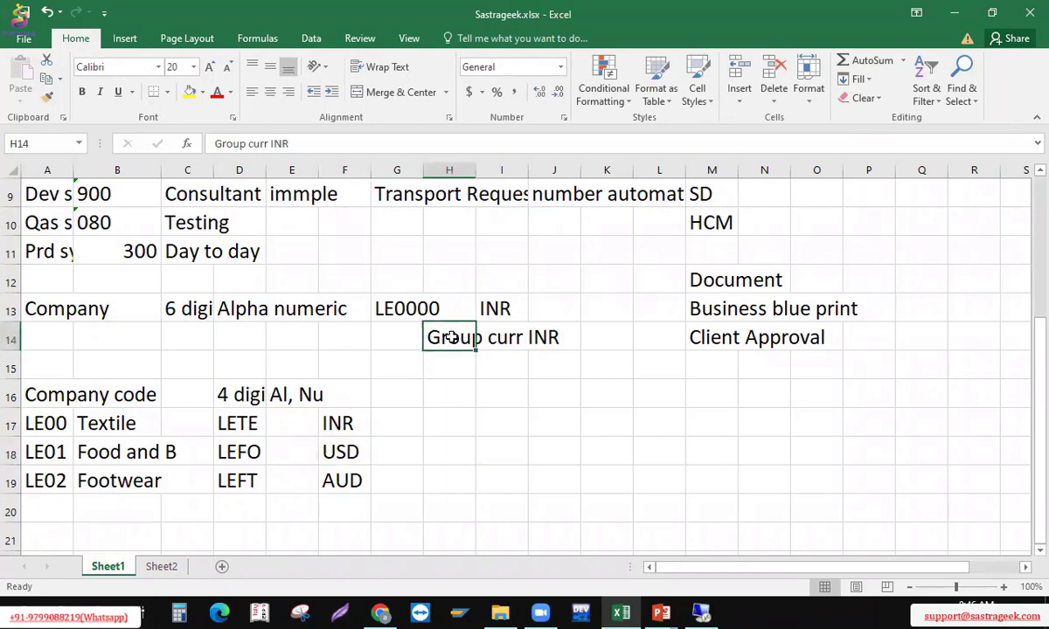
click(346, 482)
drag(428, 397, 432, 353)
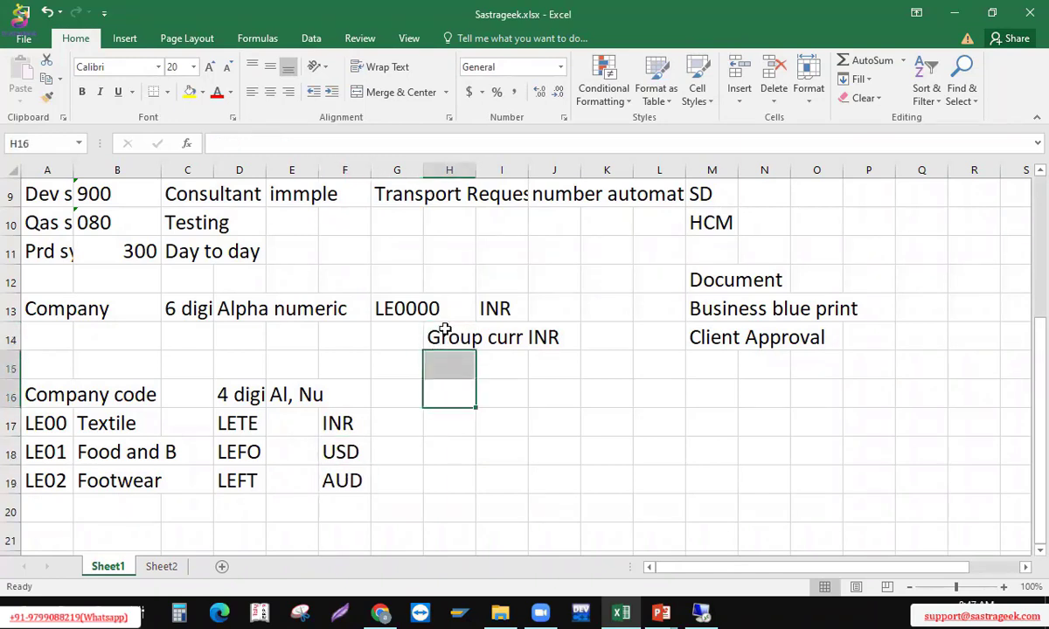
click(445, 331)
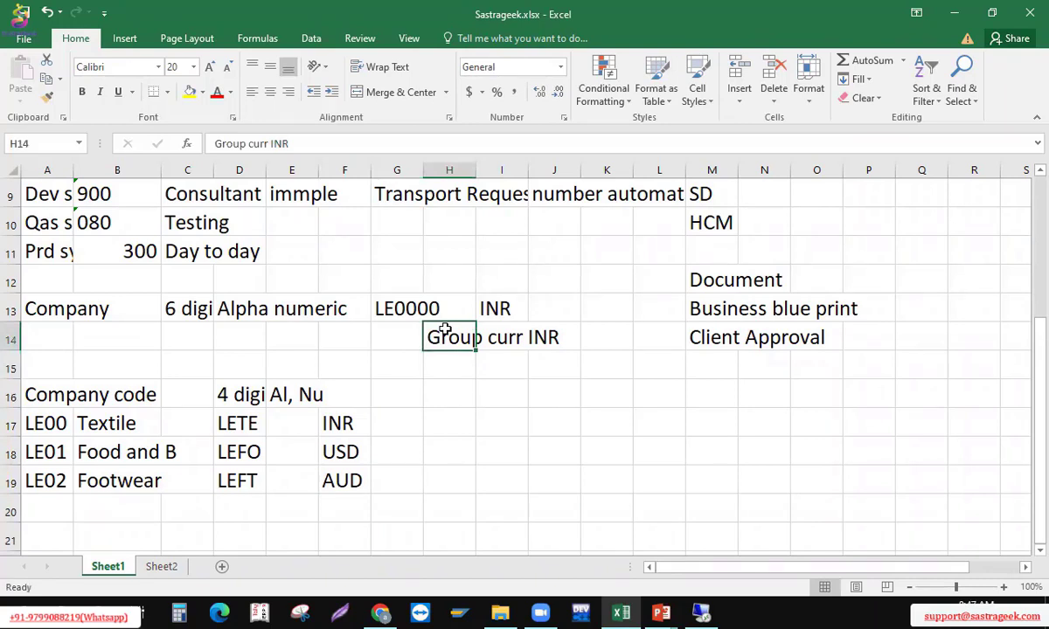
Advance the PowerPoint slide show through the 'What is a Business Area' slides, then return to Excel
key(alt+Tab)
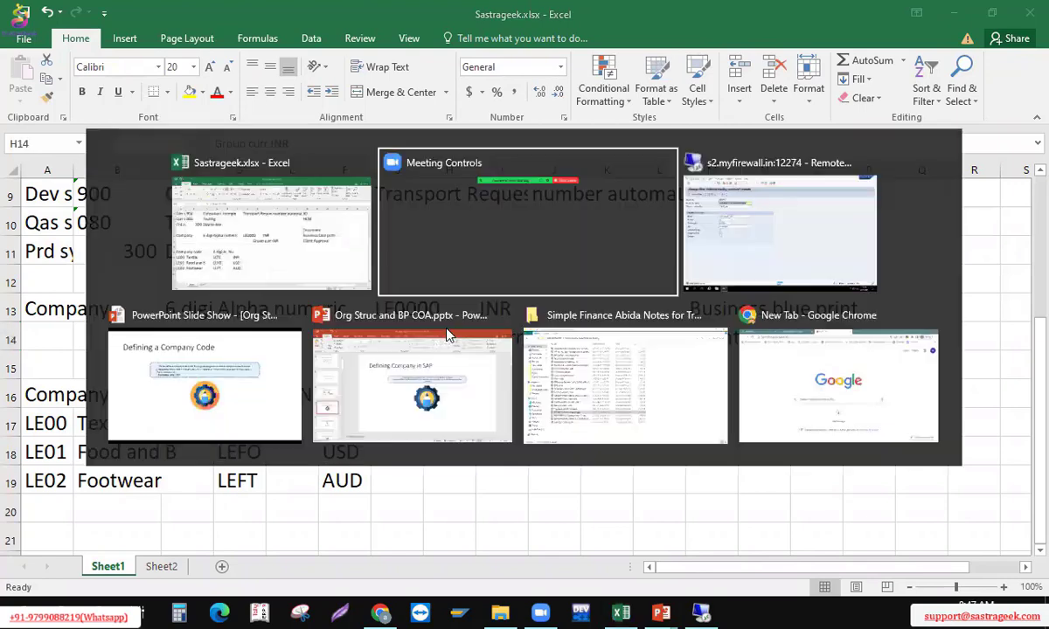
key(alt+Tab)
key(alt+Tab)
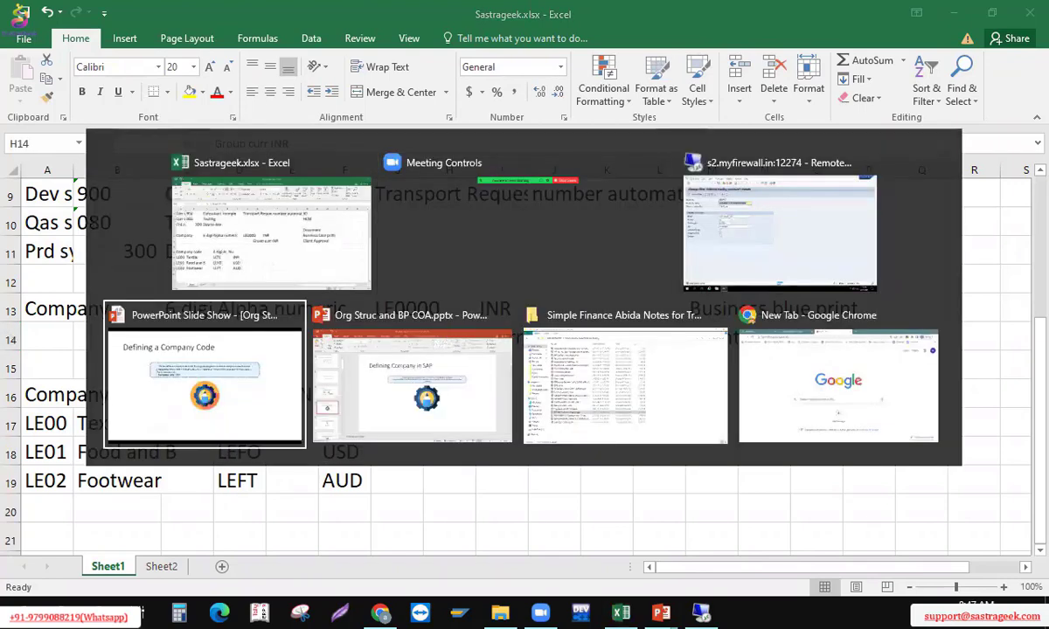
key(Right)
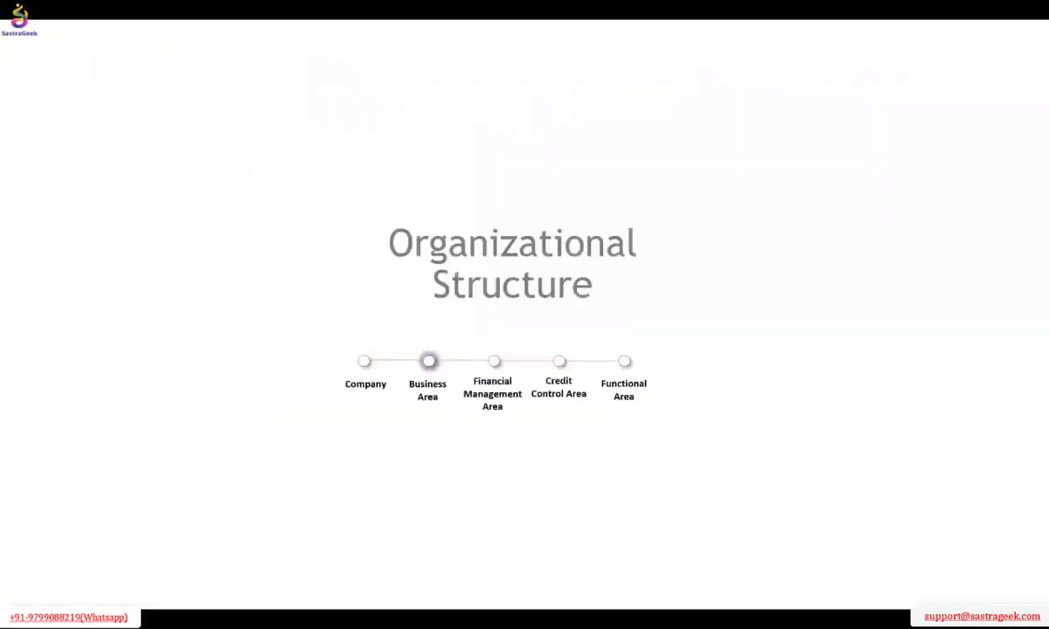
key(Right)
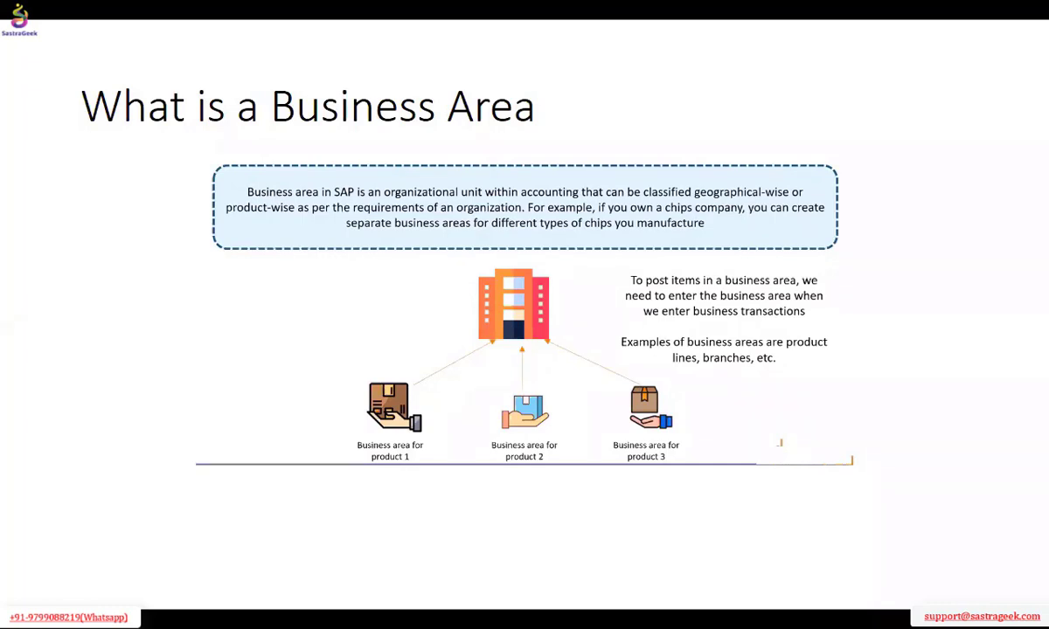
key(Right)
key(Right)
key(Right)
key(Right)
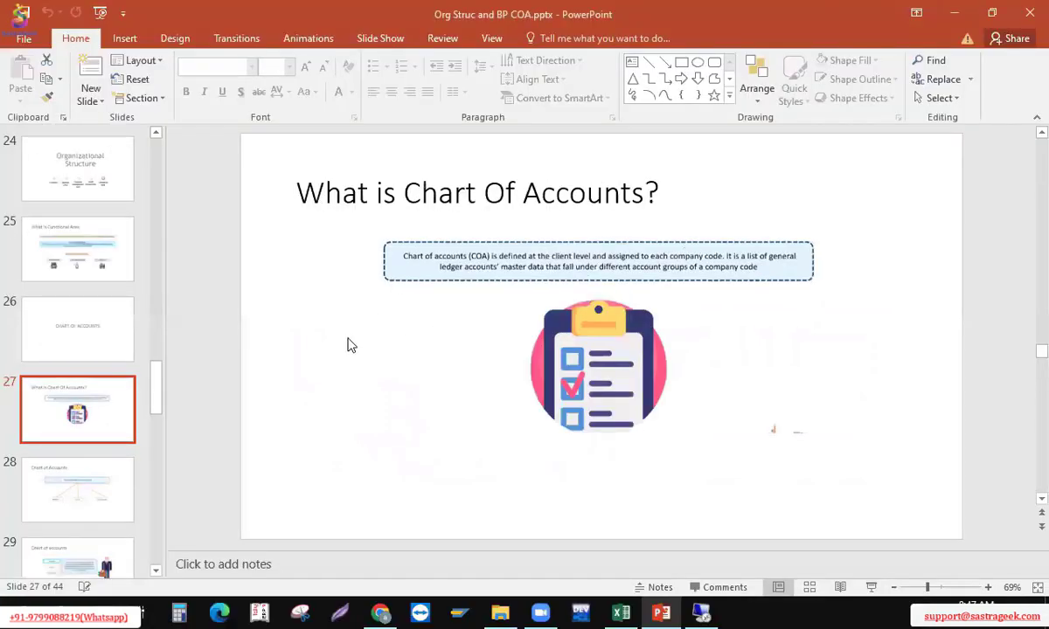
key(alt+Tab)
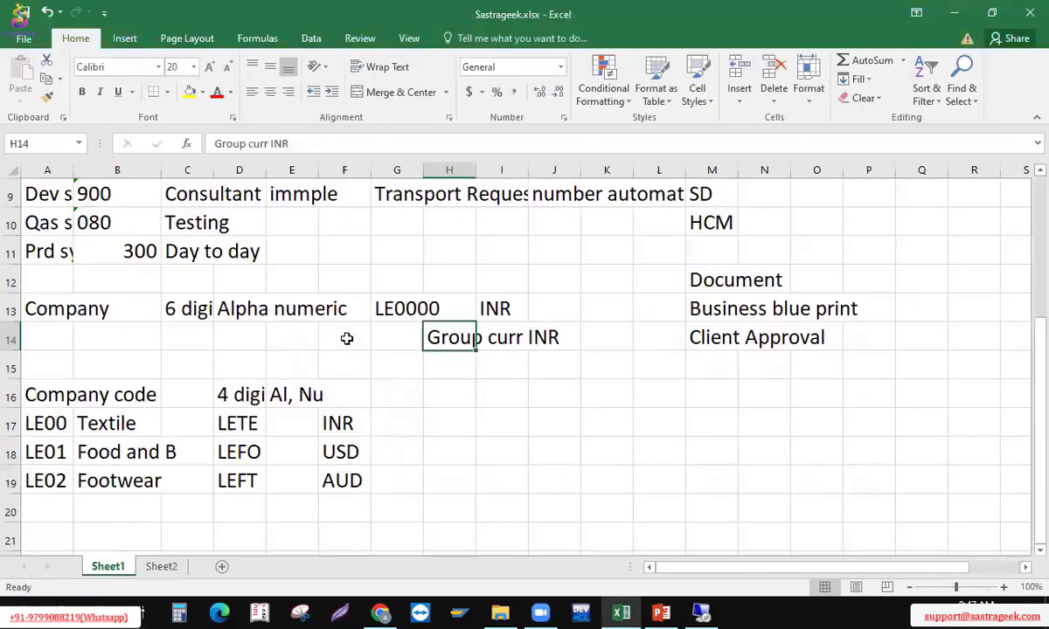
Type 'Assign Com' in A22 and 'Business area' in A23
key(Left)
key(Left)
key(Left)
key(Left)
key(Left)
key(Left)
key(Left)
key(Down)
key(Down)
key(Down)
key(Down)
key(Down)
key(Down)
key(Down)
key(Down)
key(Down)
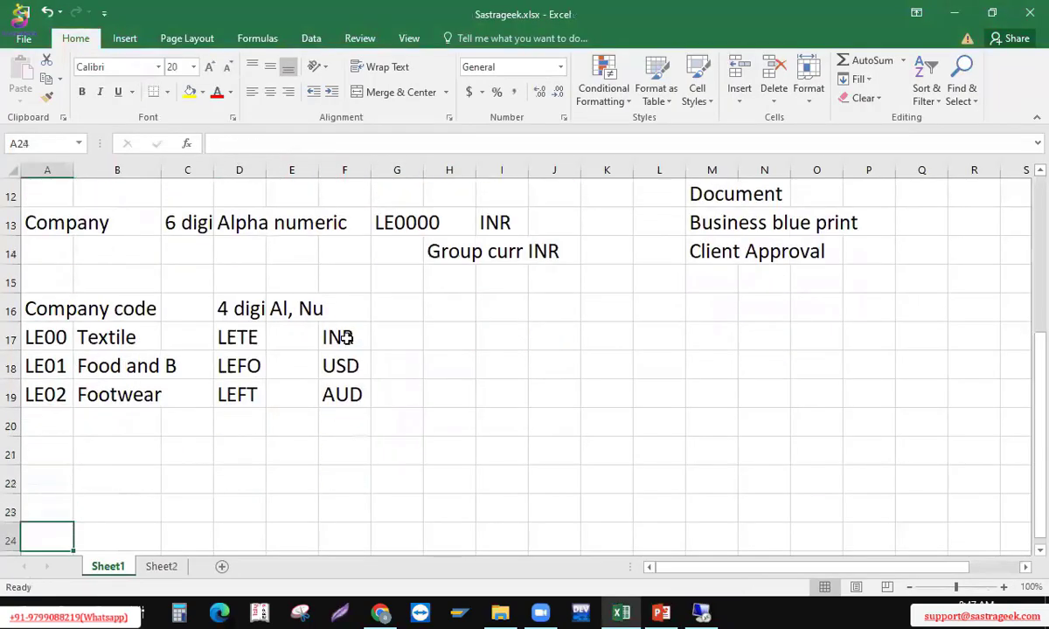
key(Up)
text(As)
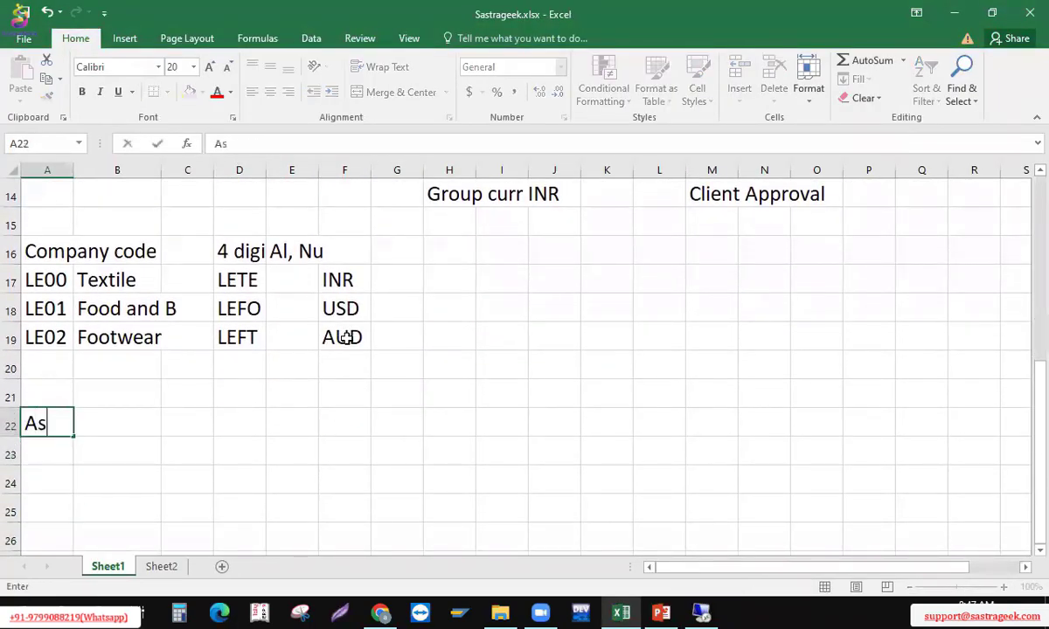
text(sign )
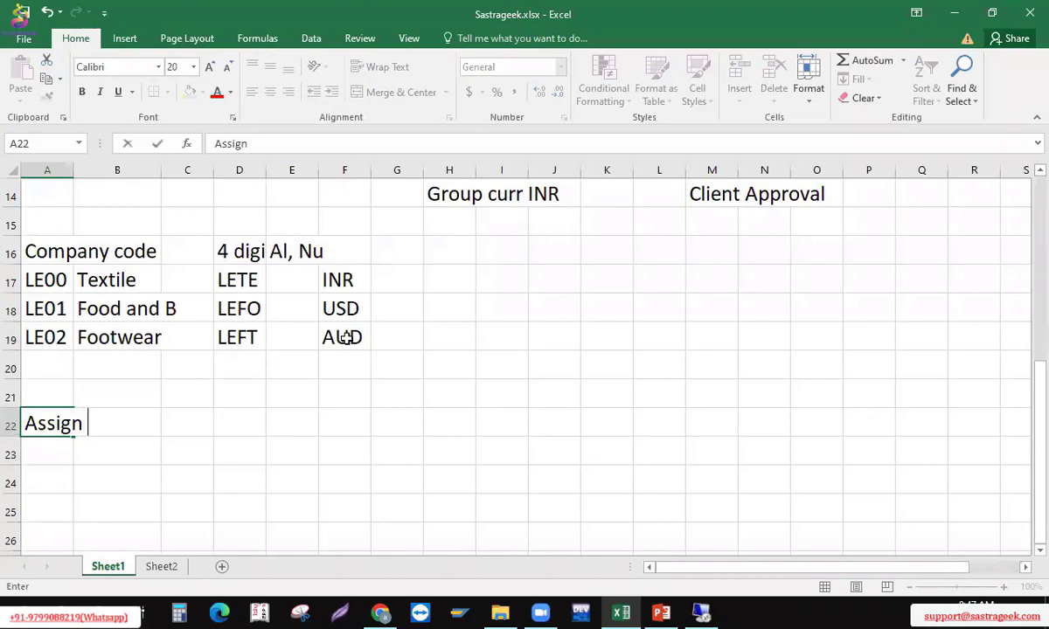
text(Com)
key(Return)
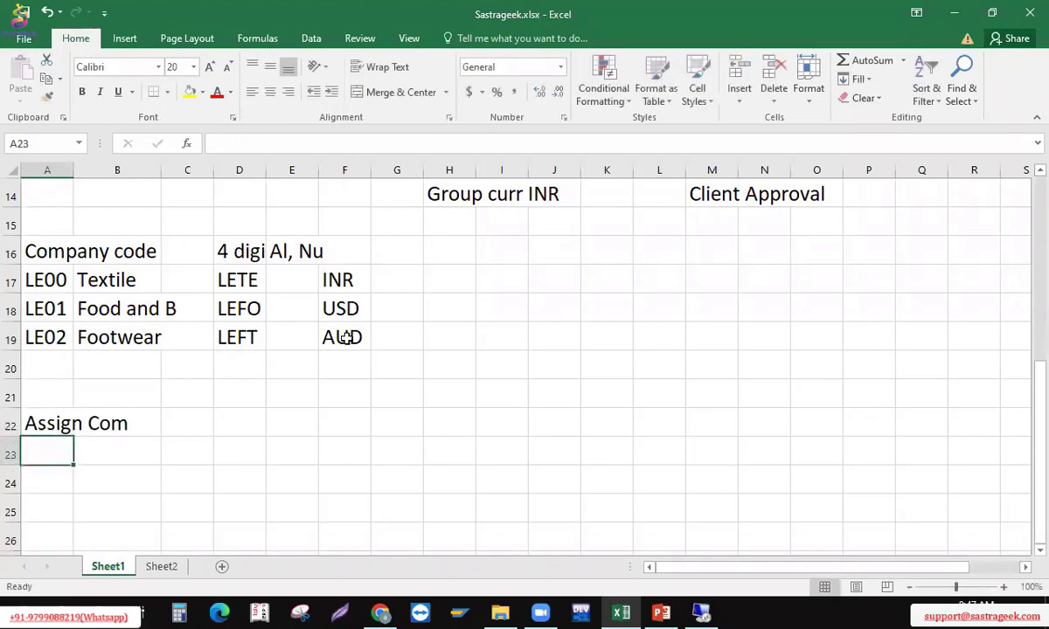
text(BUsinee)
key(BackSpace)
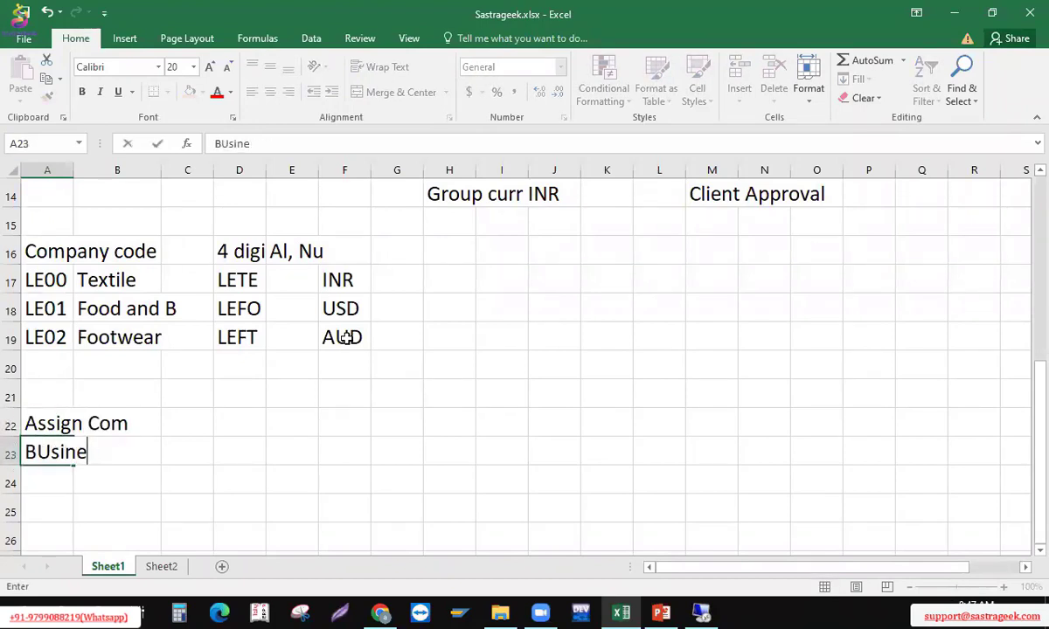
text(ss area)
key(Return)
Add 'Credit control area', leave a blank row, then add 'Variants' and 'Fical Year'
text(C)
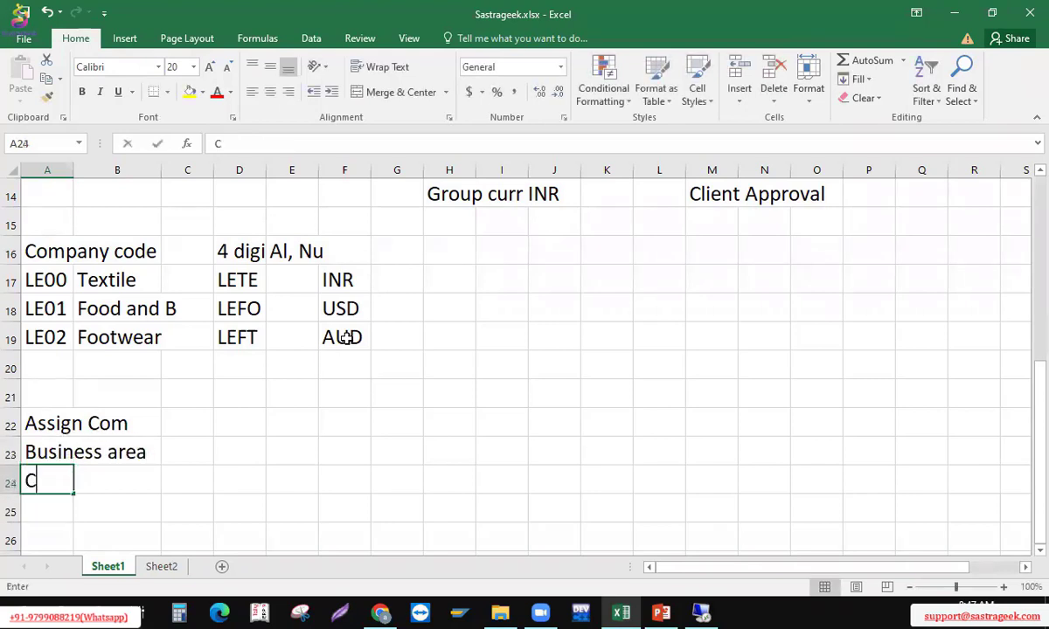
text(redit con)
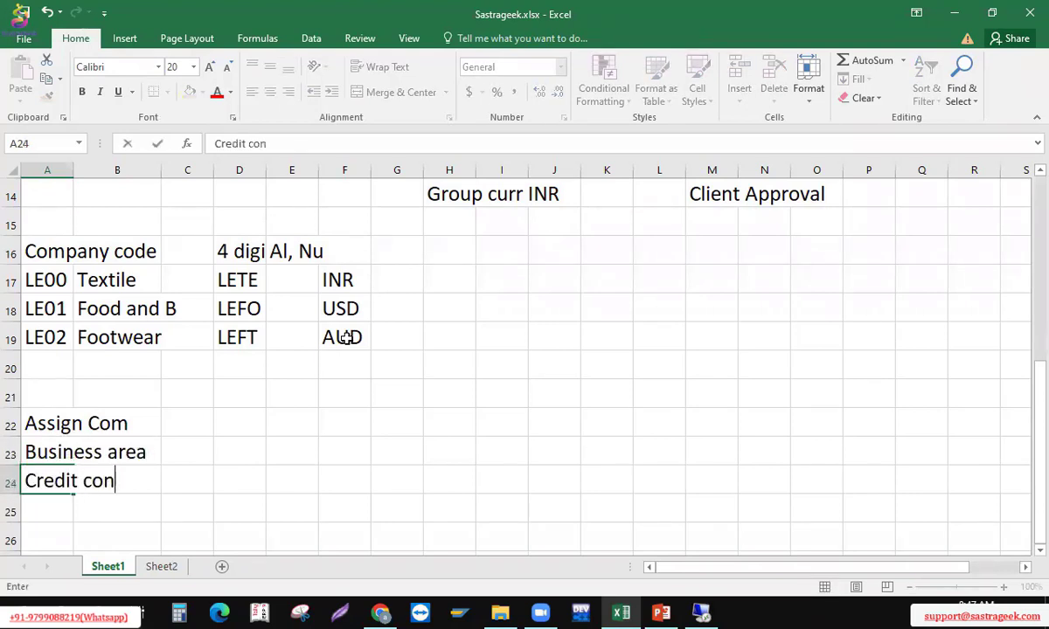
text(trol area)
key(Return)
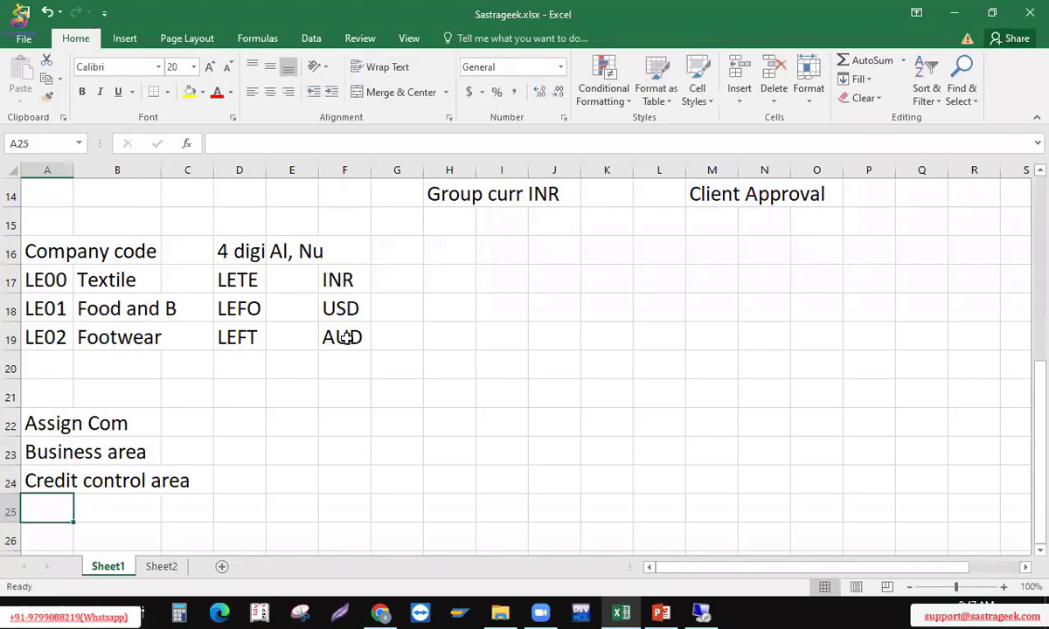
key(Return)
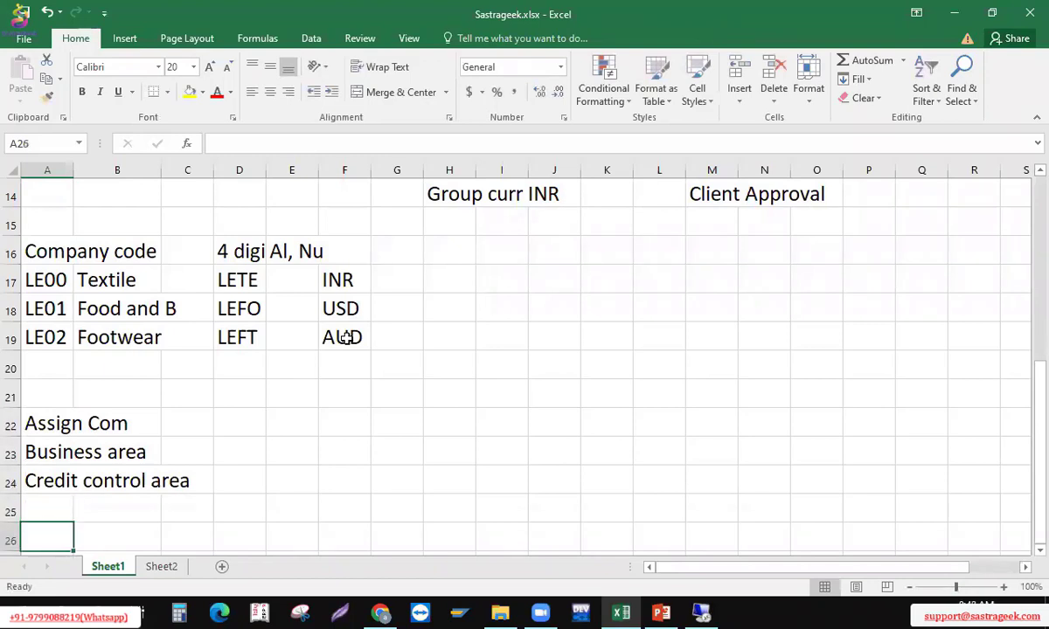
text(Fi)
key(BackSpace)
key(BackSpace)
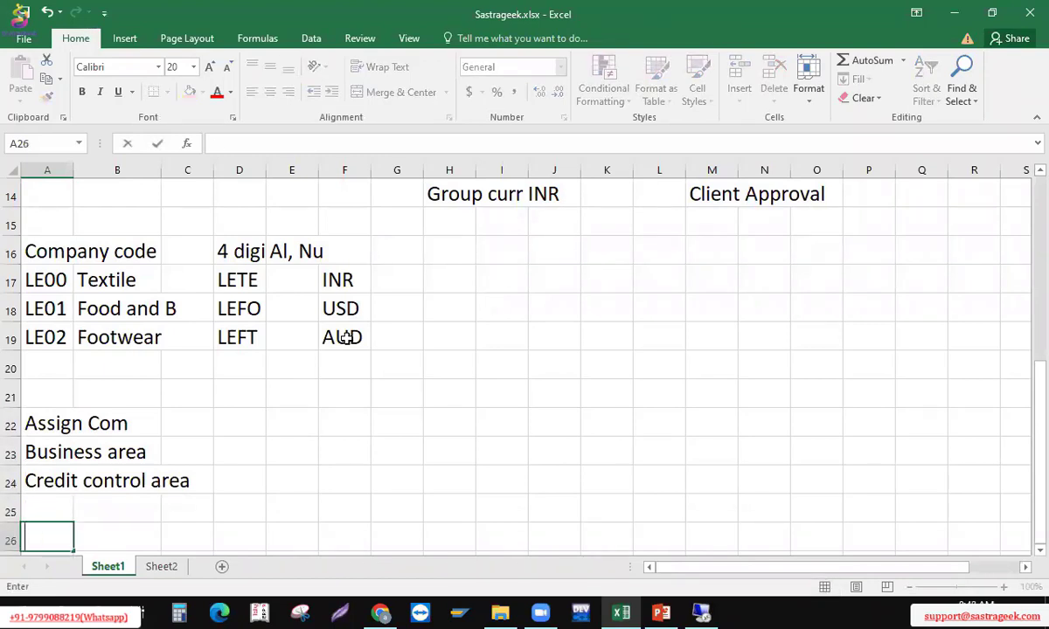
text(Varina)
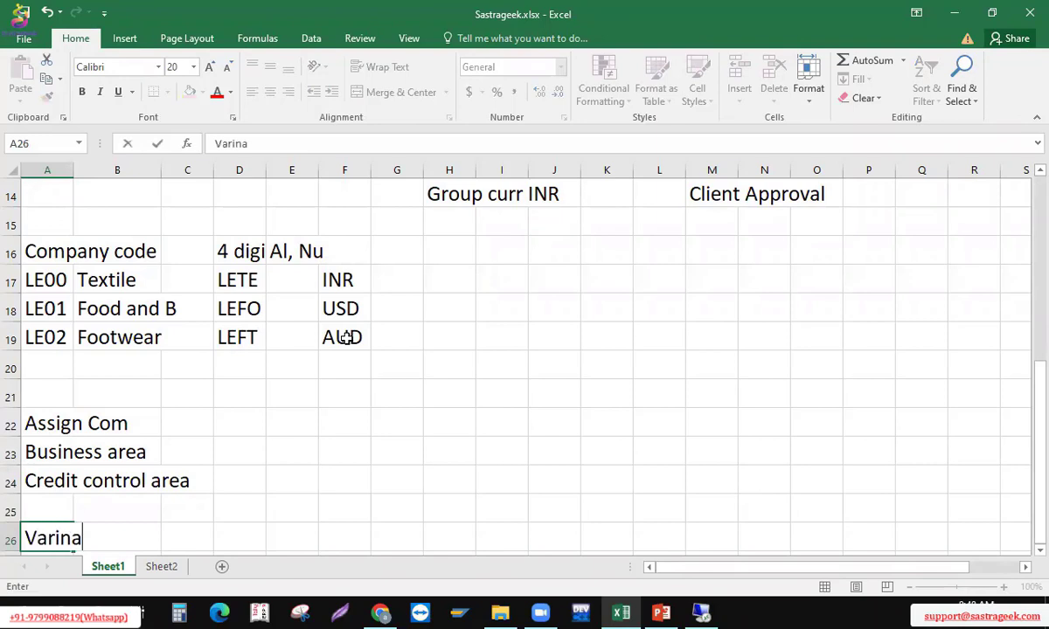
key(BackSpace)
key(BackSpace)
text(nts)
key(Return)
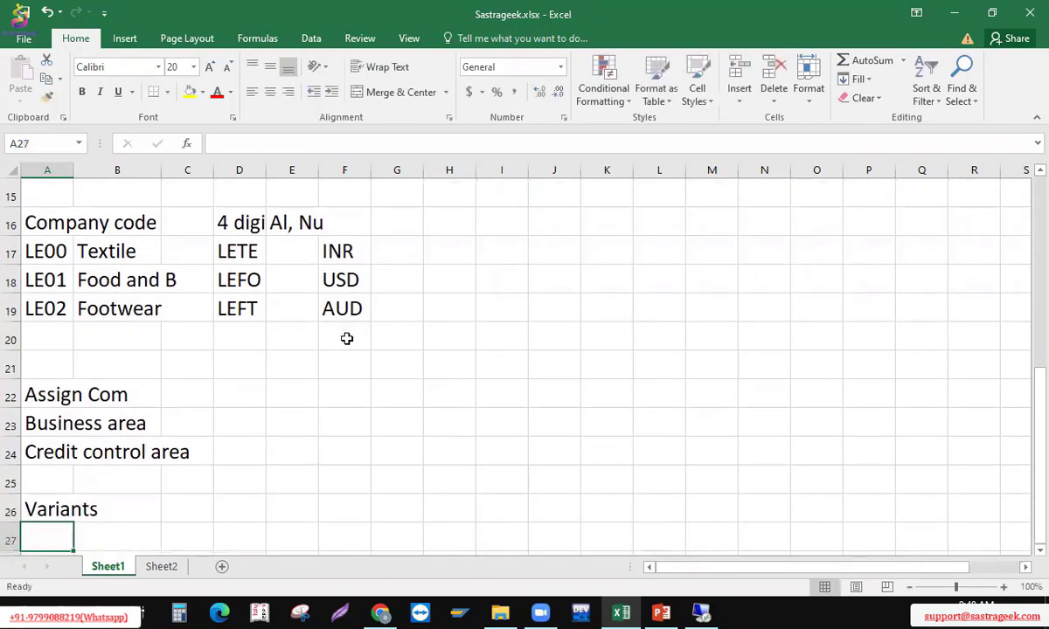
text(Fical )
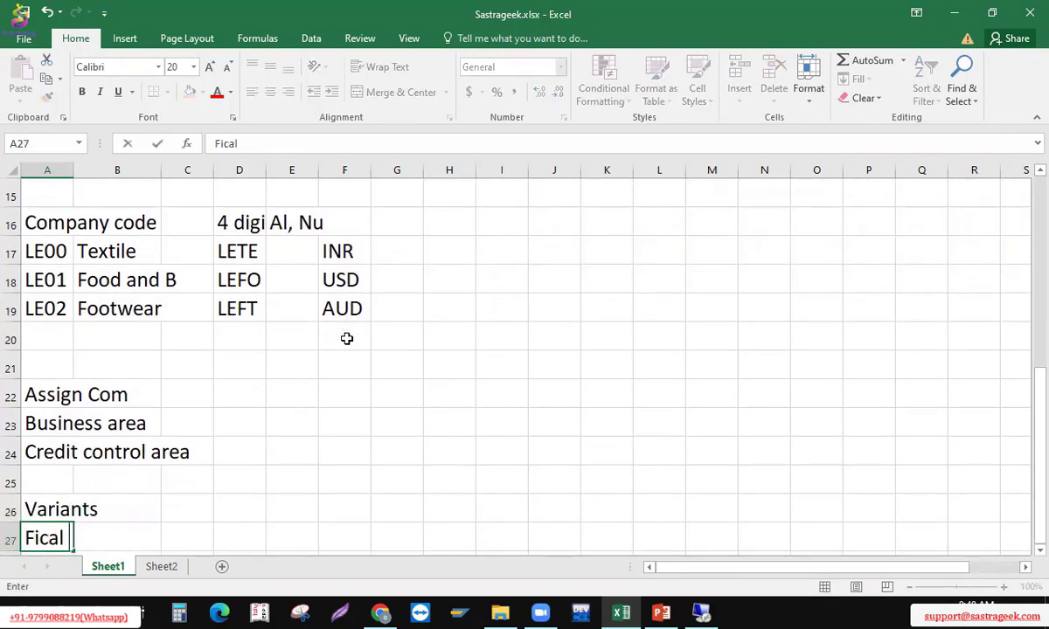
text(Year)
key(Return)
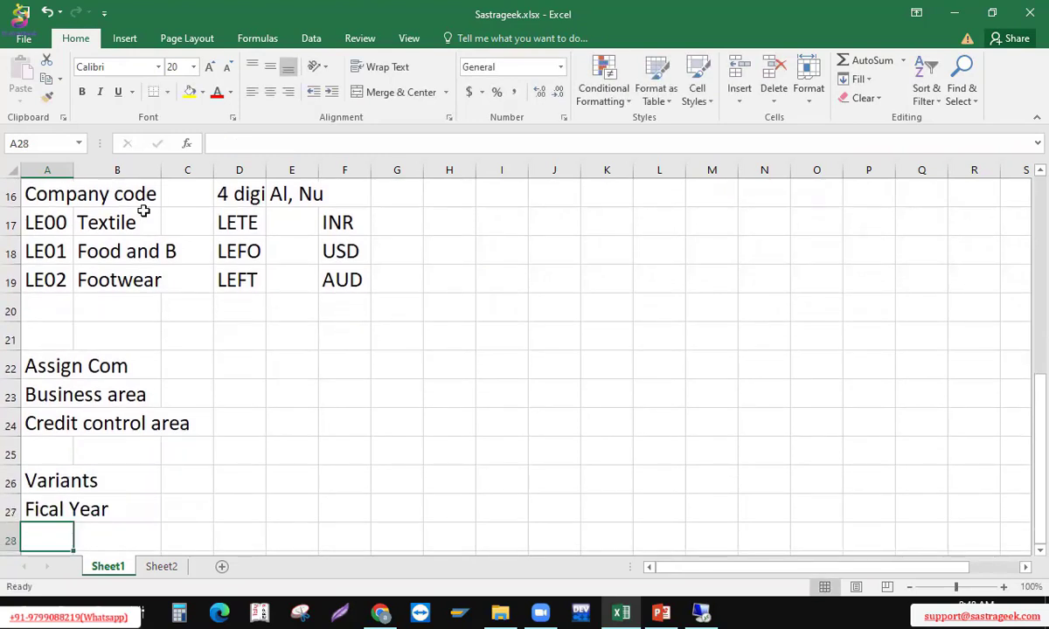
click(106, 252)
key(Left)
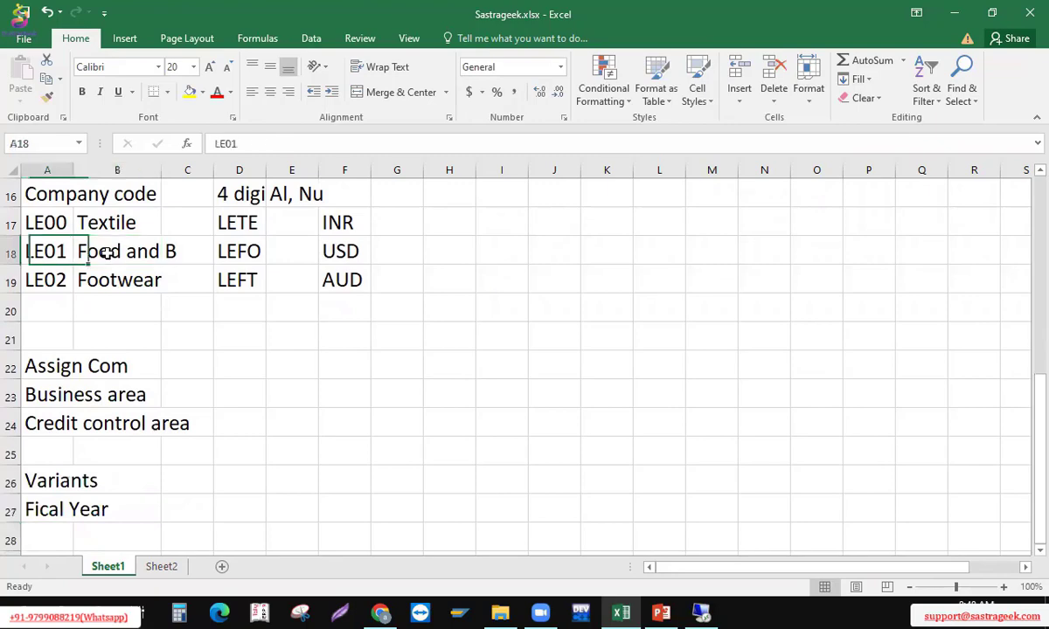
key(Up)
key(Up)
key(Up)
key(Up)
key(Up)
key(Up)
key(Up)
key(Up)
key(Up)
key(Up)
key(Up)
key(Up)
key(Up)
key(Up)
key(Up)
key(Up)
key(Up)
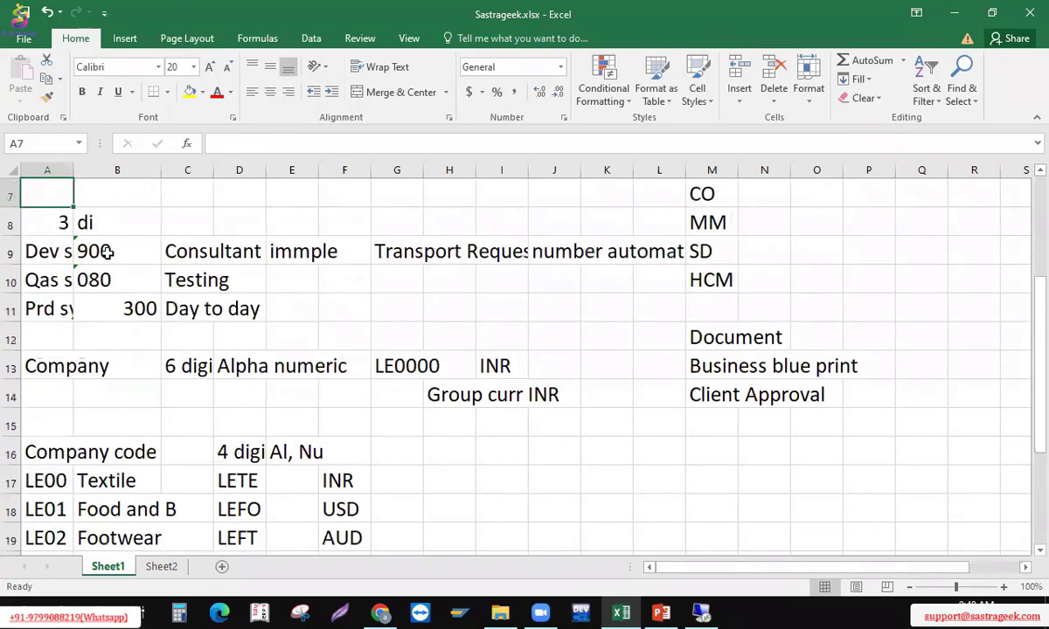
key(Down)
key(Down)
key(Down)
key(Down)
key(Down)
key(Down)
key(Down)
key(Down)
key(Down)
key(Down)
key(Down)
key(Down)
key(Down)
key(Down)
key(Down)
key(Down)
key(Down)
key(Down)
key(Down)
key(Down)
key(Down)
key(Down)
key(Down)
key(Down)
key(Down)
key(Down)
key(Down)
key(Down)
key(Down)
key(Down)
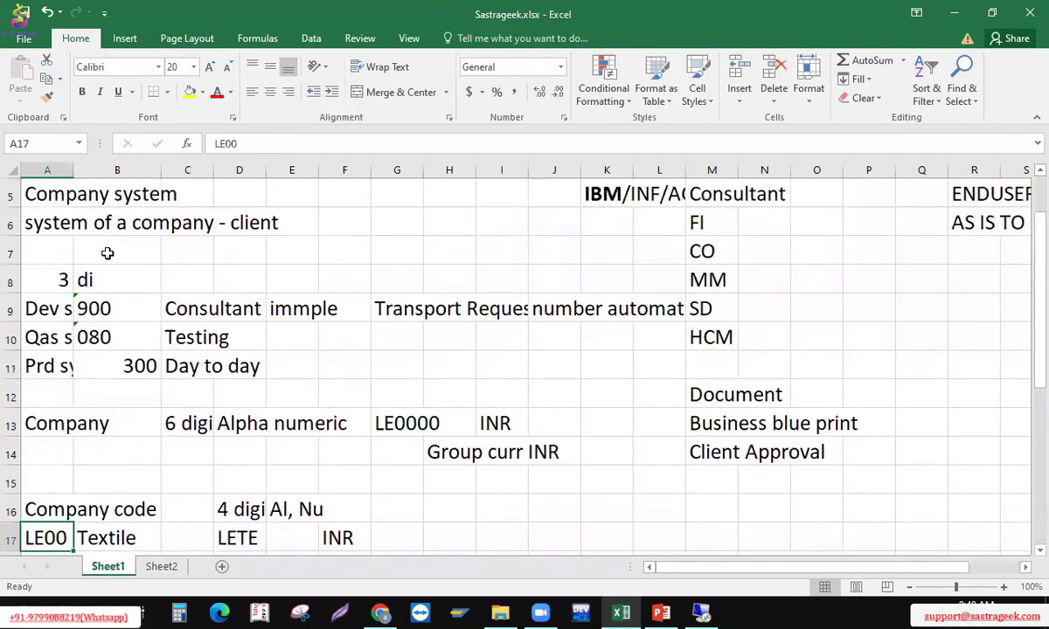
key(Up)
key(Up)
key(Up)
key(Up)
key(Up)
key(Up)
key(Up)
key(Up)
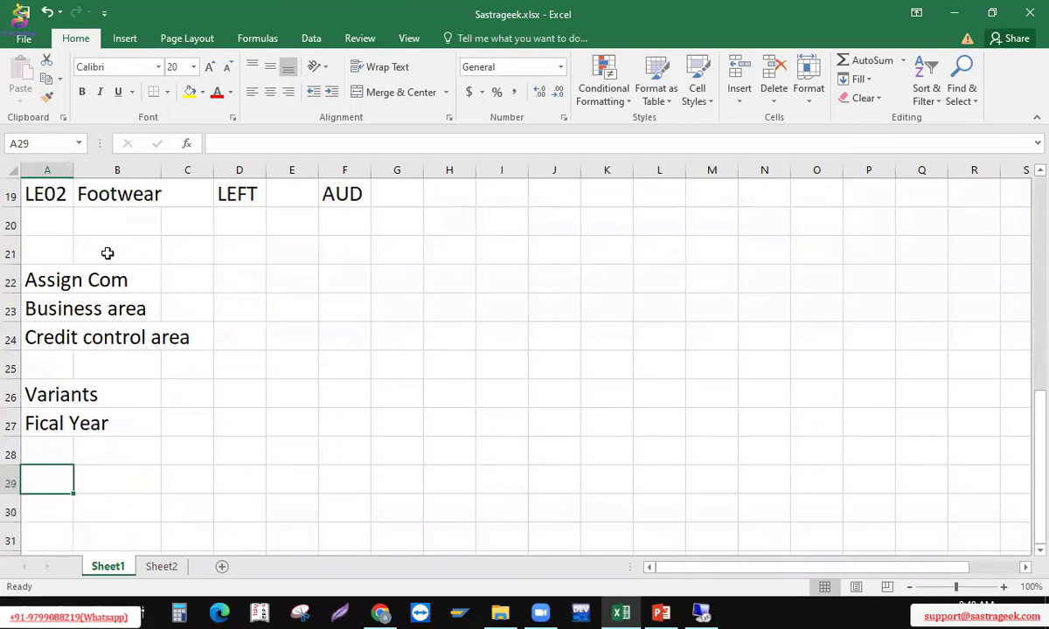
key(Up)
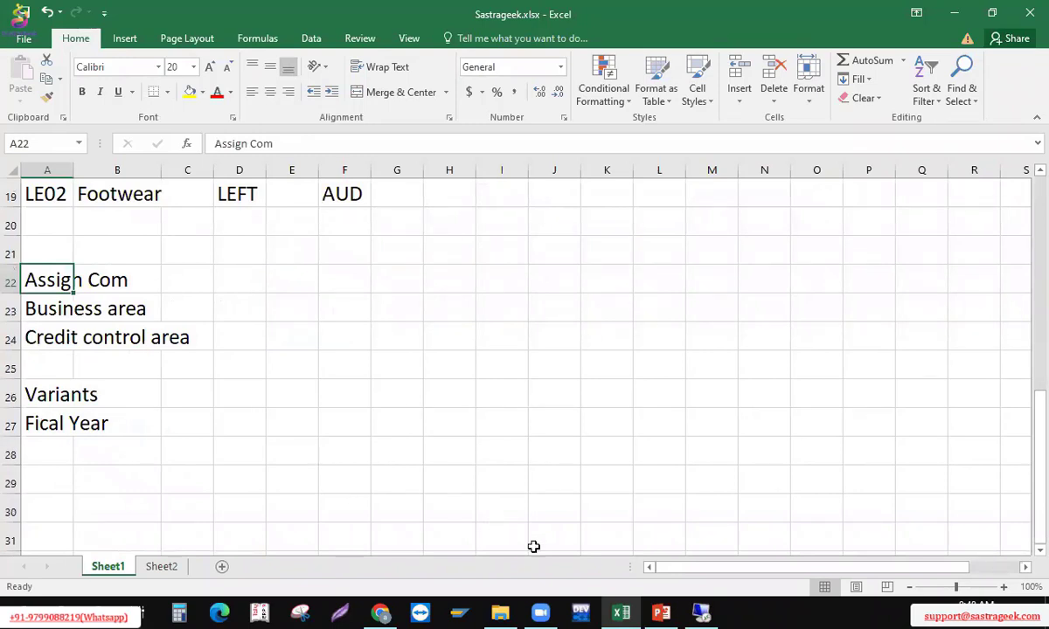
key(alt+Tab)
key(Up)
key(Up)
key(Up)
key(Up)
key(Up)
key(Up)
key(Up)
key(Up)
key(Up)
key(Up)
key(Up)
key(Up)
key(Up)
key(Up)
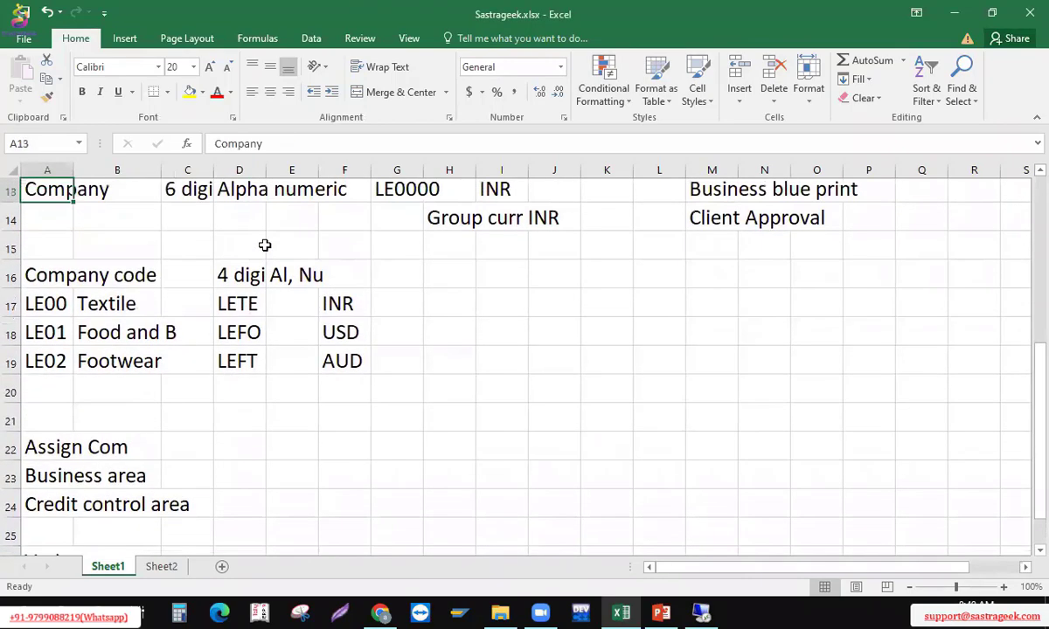